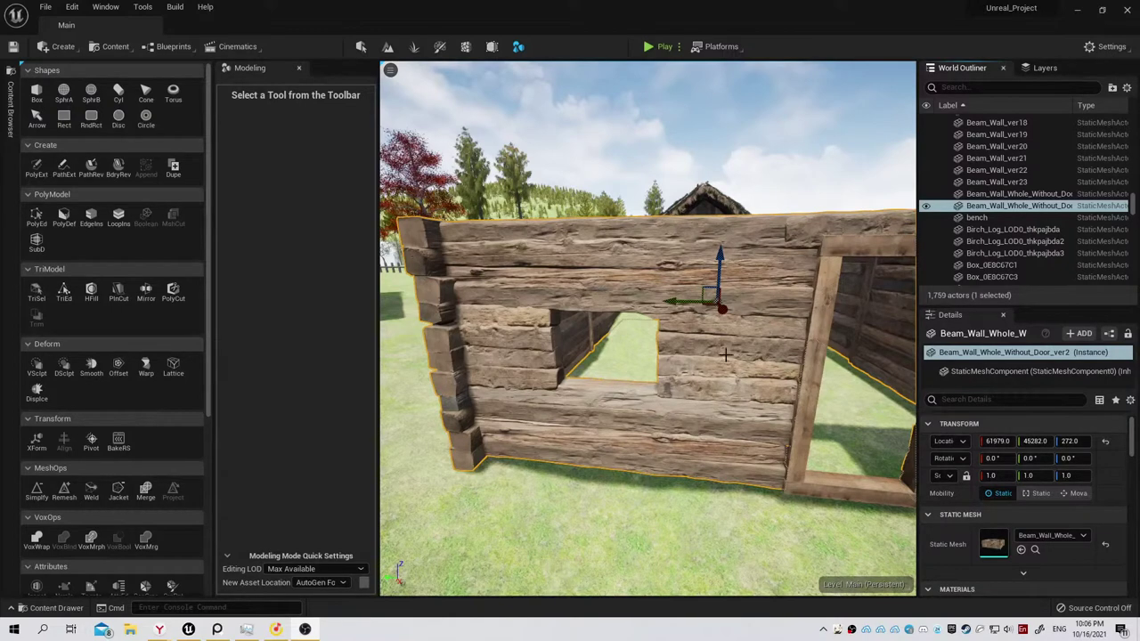
# Inspect the log wall, then run Simplify on it with a 20 percent target.
pyautogui.moveTo(726, 354); pyautogui.dragTo(711, 358, button='right')
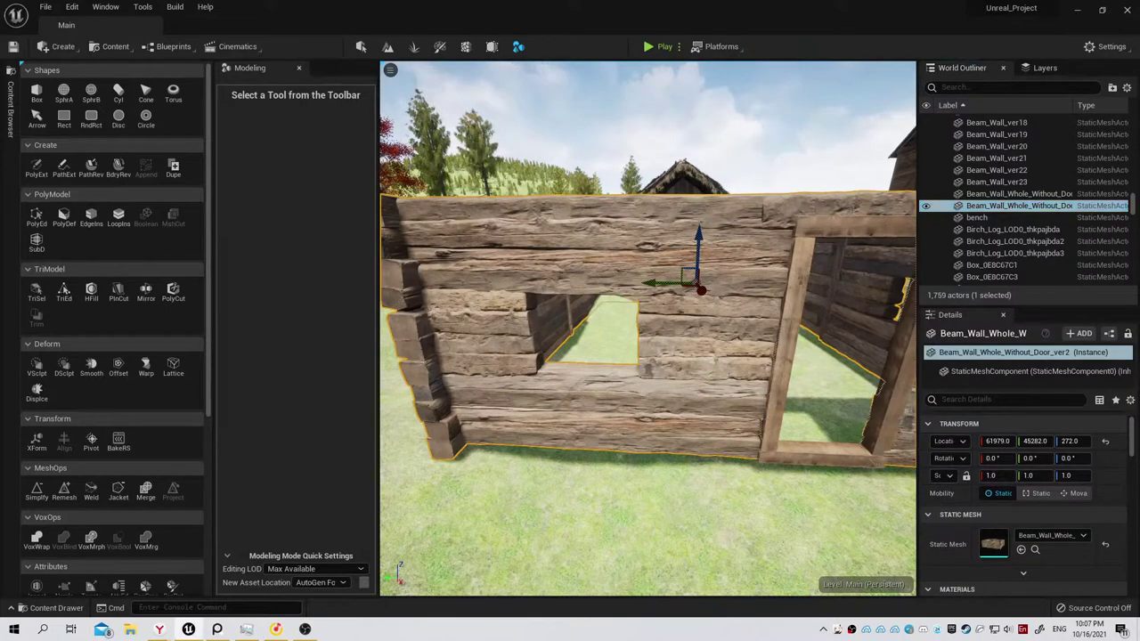
pyautogui.moveTo(647, 356)
pyautogui.mouseDown(button='right')
pyautogui.moveTo(624, 347)
pyautogui.moveTo(641, 353)
pyautogui.mouseUp(button='right')
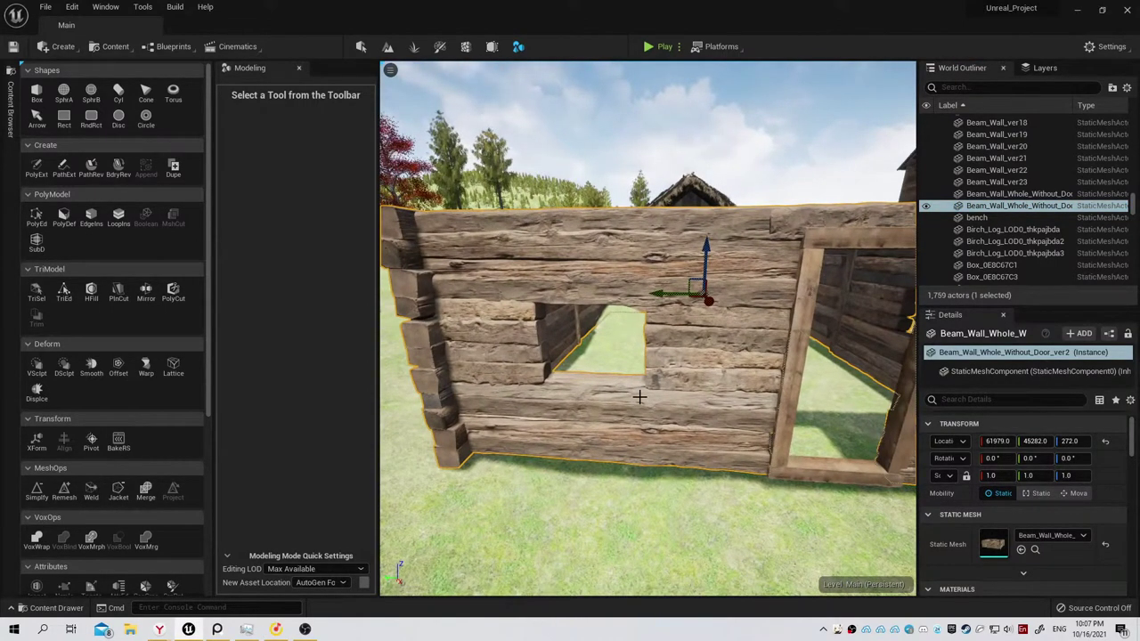
pyautogui.moveTo(641, 356)
pyautogui.keyDown('alt'); pyautogui.mouseDown()
pyautogui.moveTo(588, 356)
pyautogui.moveTo(617, 412)
pyautogui.mouseUp(); pyautogui.keyUp('alt')
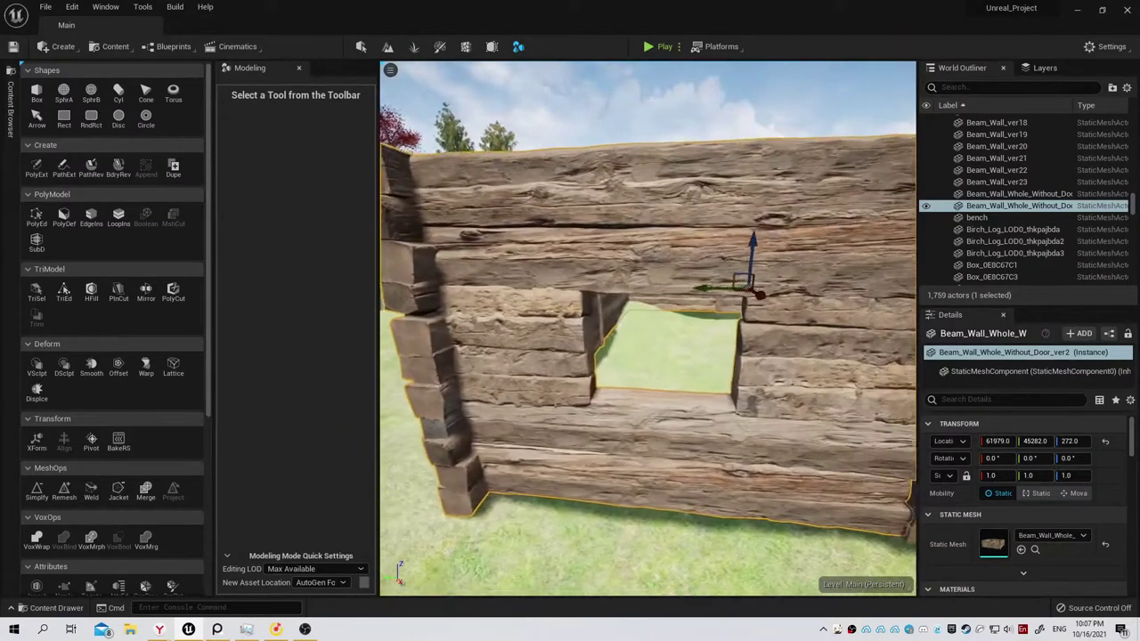
pyautogui.press('XF86AudioLowerVolume')
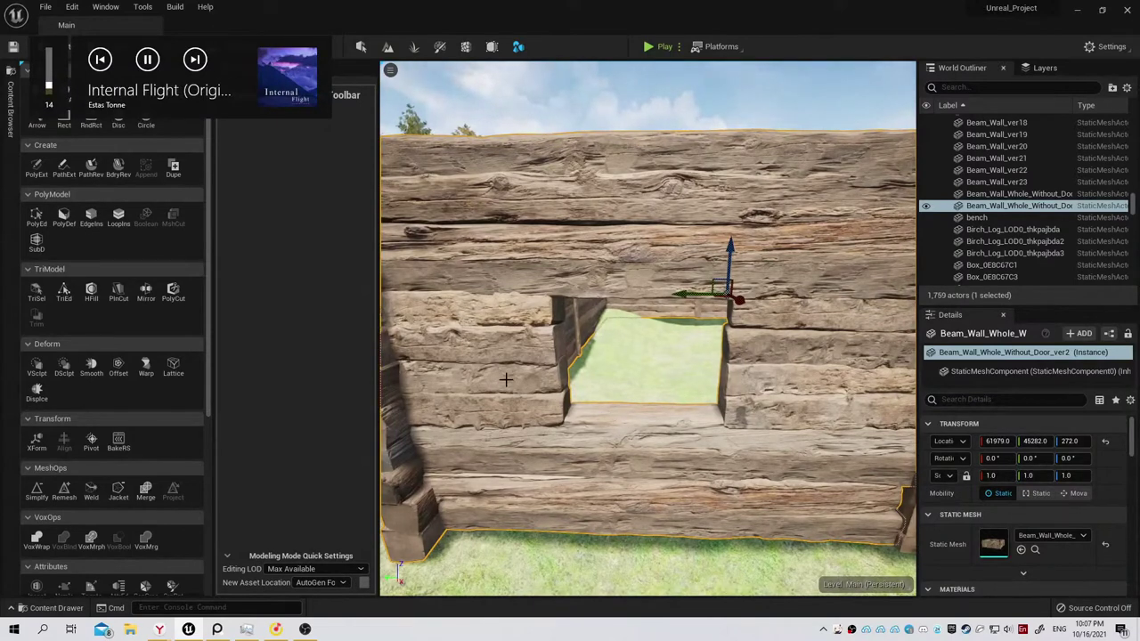
pyautogui.keyDown('alt'); pyautogui.moveTo(493, 390); pyautogui.dragTo(446, 392); pyautogui.keyUp('alt')
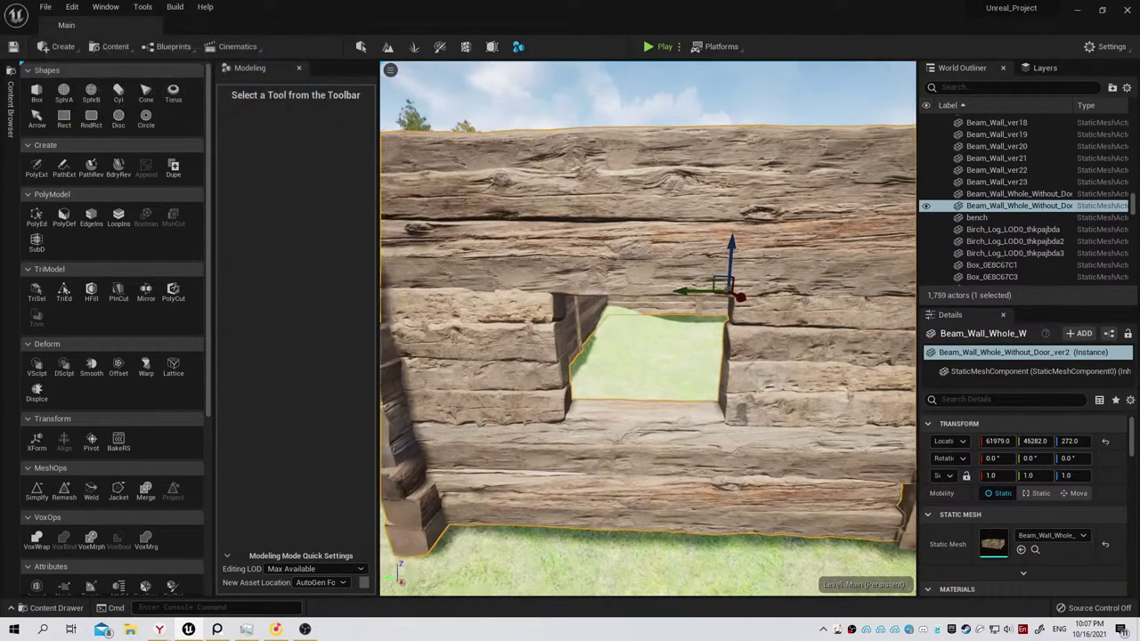
pyautogui.moveTo(648, 357)
pyautogui.keyDown('alt'); pyautogui.mouseDown()
pyautogui.moveTo(695, 356)
pyautogui.moveTo(628, 356)
pyautogui.mouseUp(); pyautogui.keyUp('alt')
pyautogui.keyDown('alt'); pyautogui.moveTo(534, 374); pyautogui.dragTo(494, 389, button='right'); pyautogui.keyUp('alt')
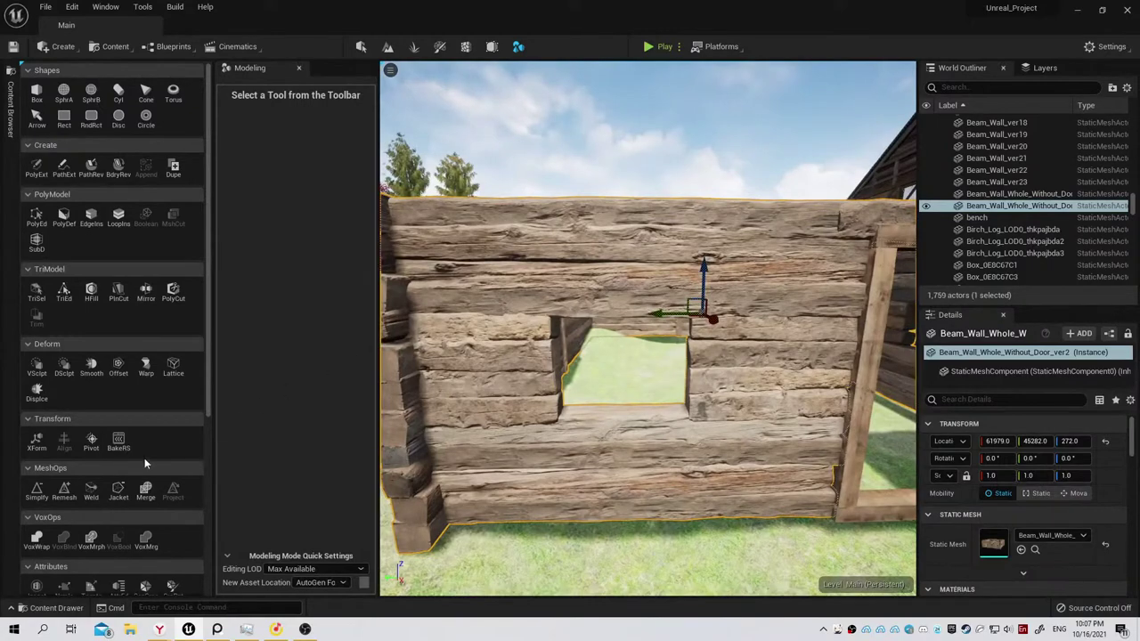
pyautogui.click(36, 489)
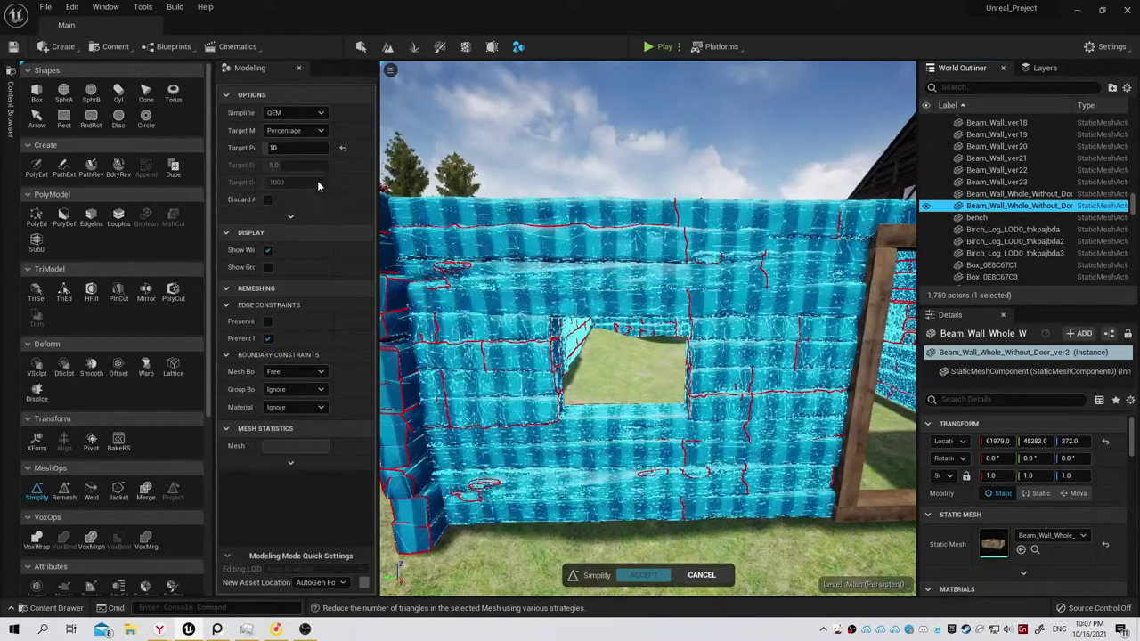
pyautogui.click(294, 148)
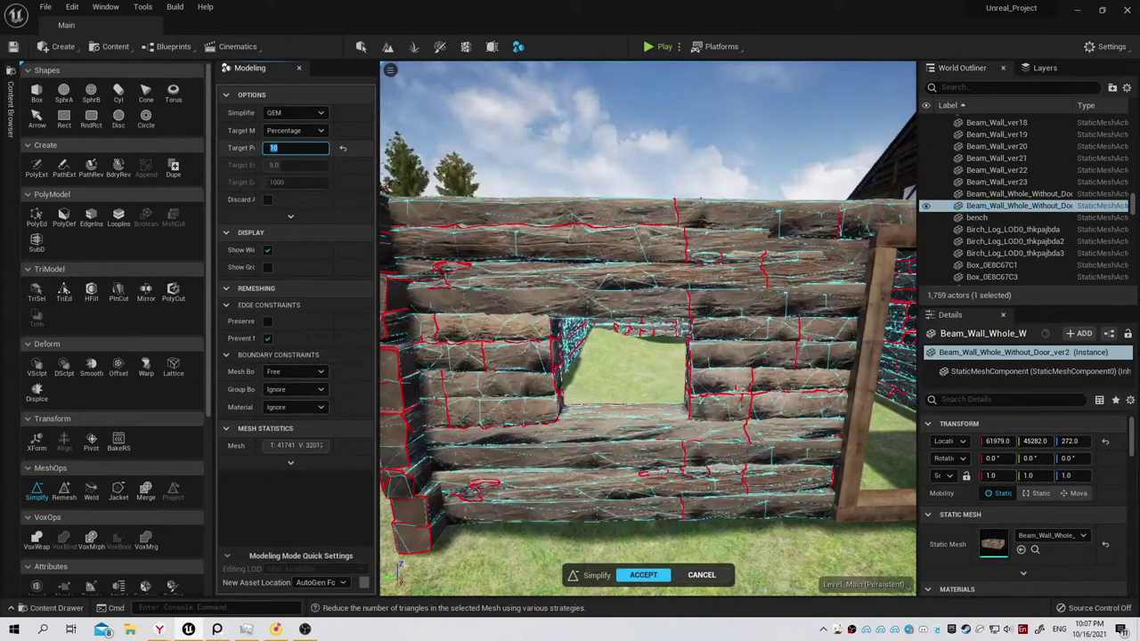
pyautogui.write('20')
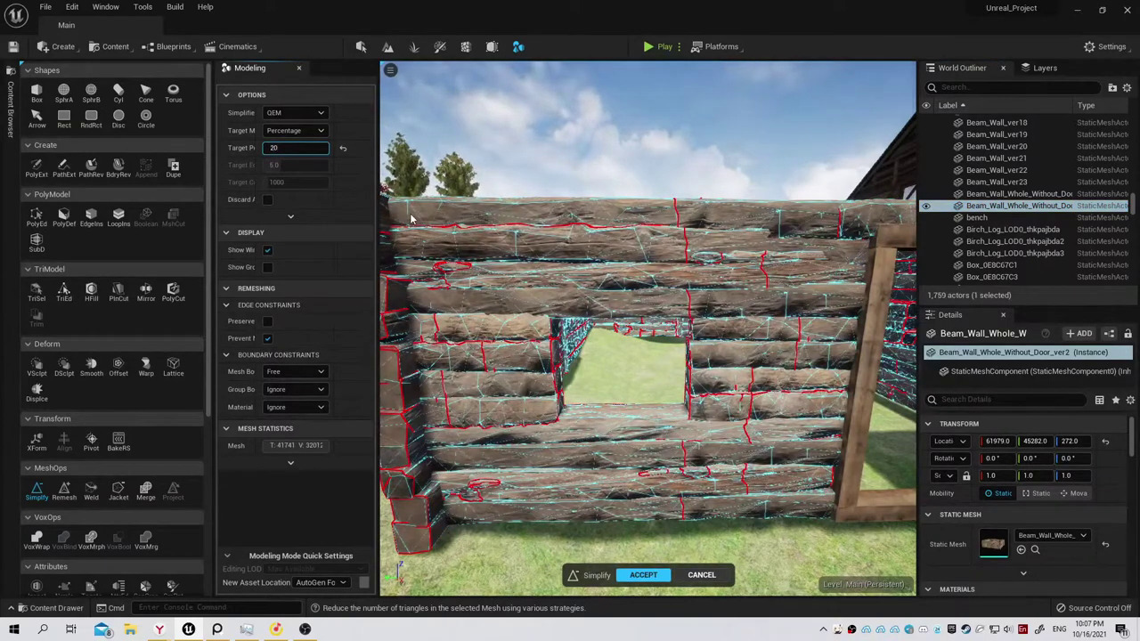
pyautogui.press('Return')
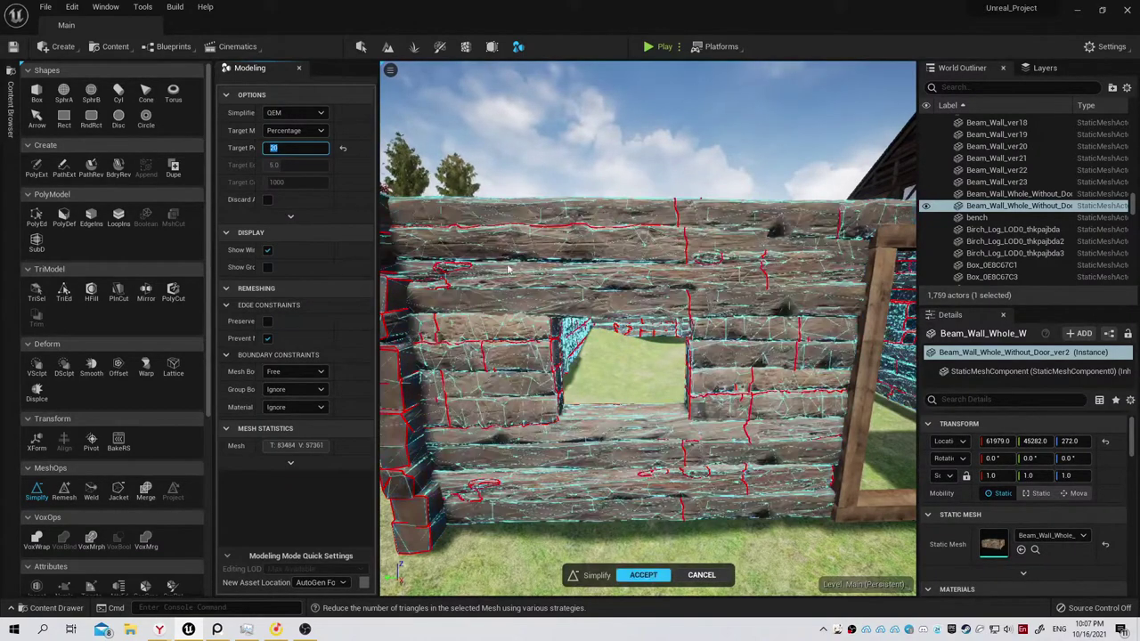
pyautogui.moveTo(597, 308); pyautogui.dragTo(627, 303, button='right')
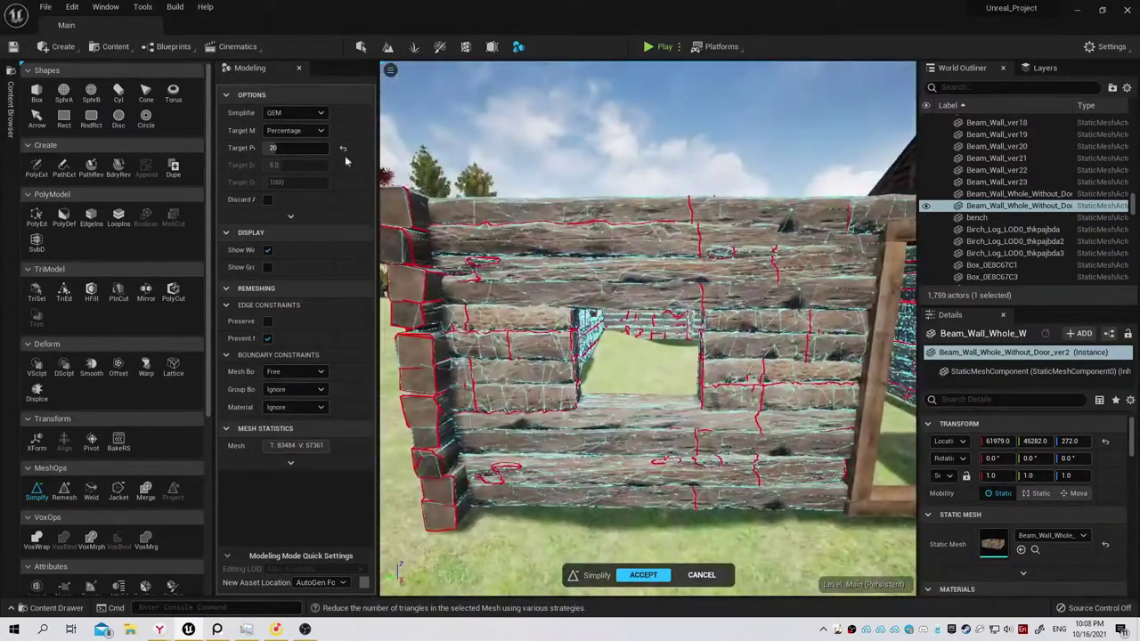
# Change the simplify target to 30 percent, check the preview and accept the result.
pyautogui.click(293, 148)
pyautogui.write('80')
pyautogui.press('Return')
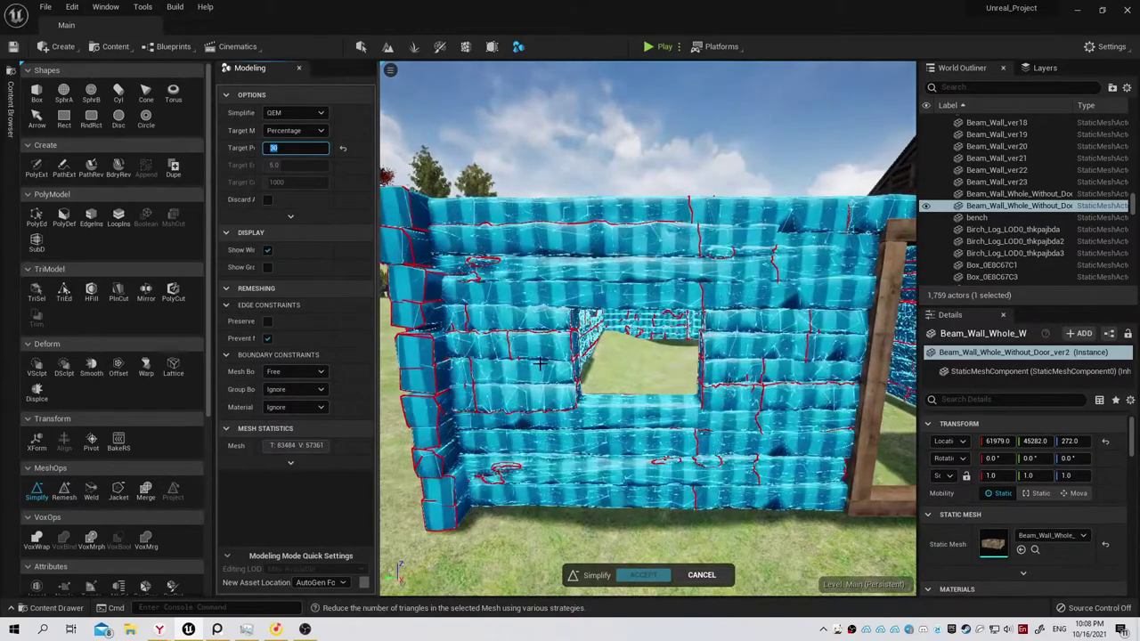
pyautogui.moveTo(649, 329)
pyautogui.mouseDown(button='right')
pyautogui.moveTo(677, 321)
pyautogui.moveTo(624, 329)
pyautogui.mouseUp(button='right')
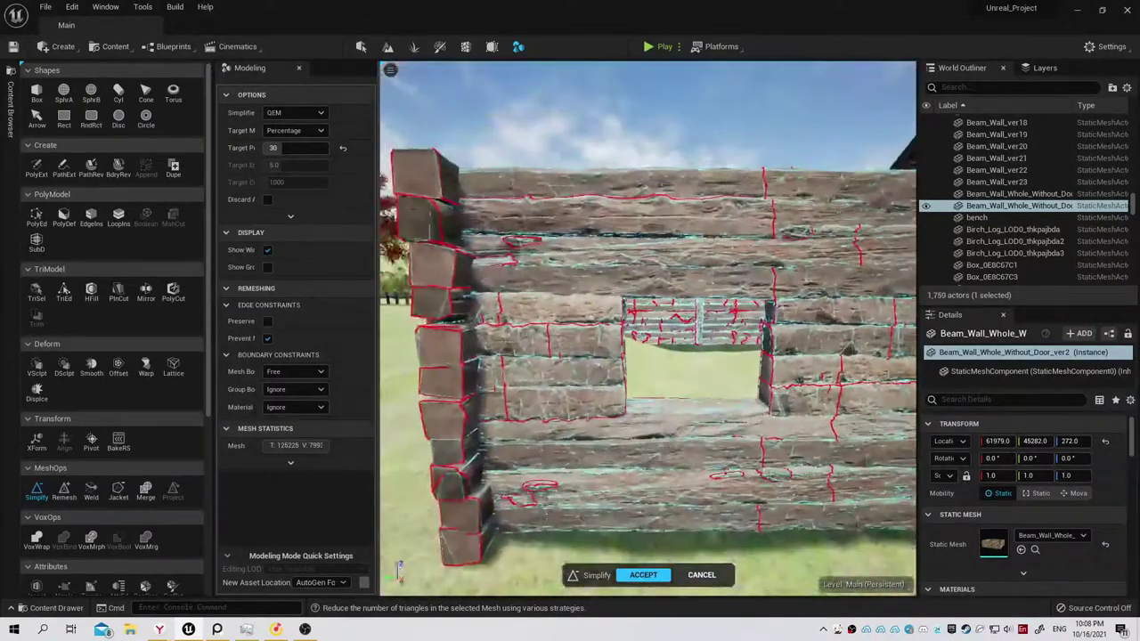
pyautogui.moveTo(624, 330); pyautogui.dragTo(624, 330, button='right')
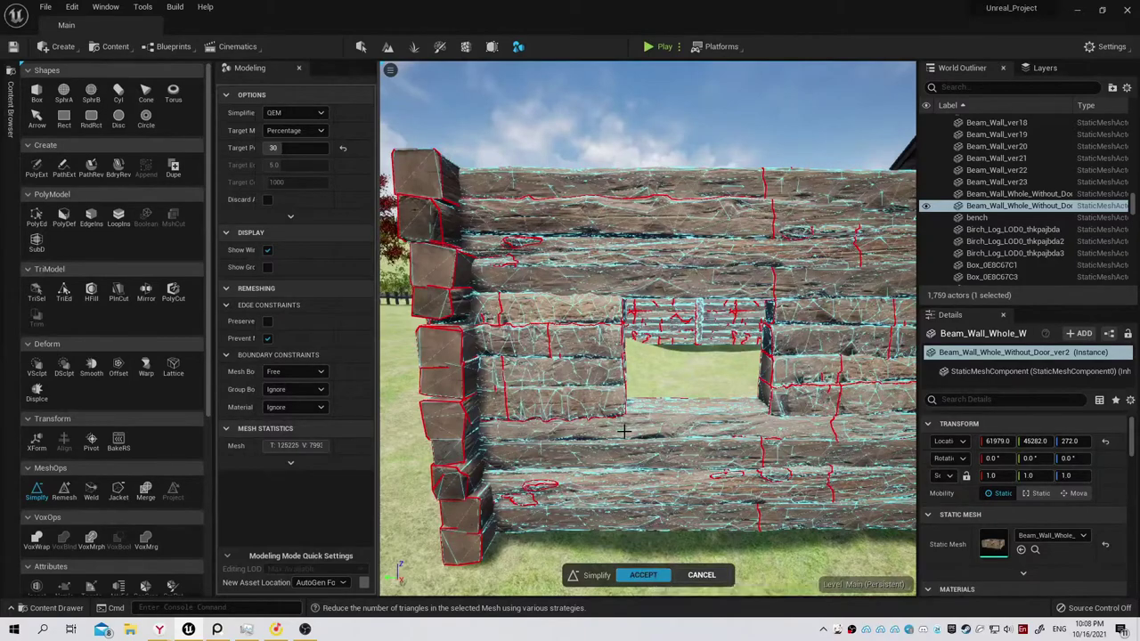
pyautogui.press('Return')
pyautogui.moveTo(624, 431); pyautogui.dragTo(624, 431, button='right')
pyautogui.moveTo(580, 490); pyautogui.dragTo(579, 490, button='right')
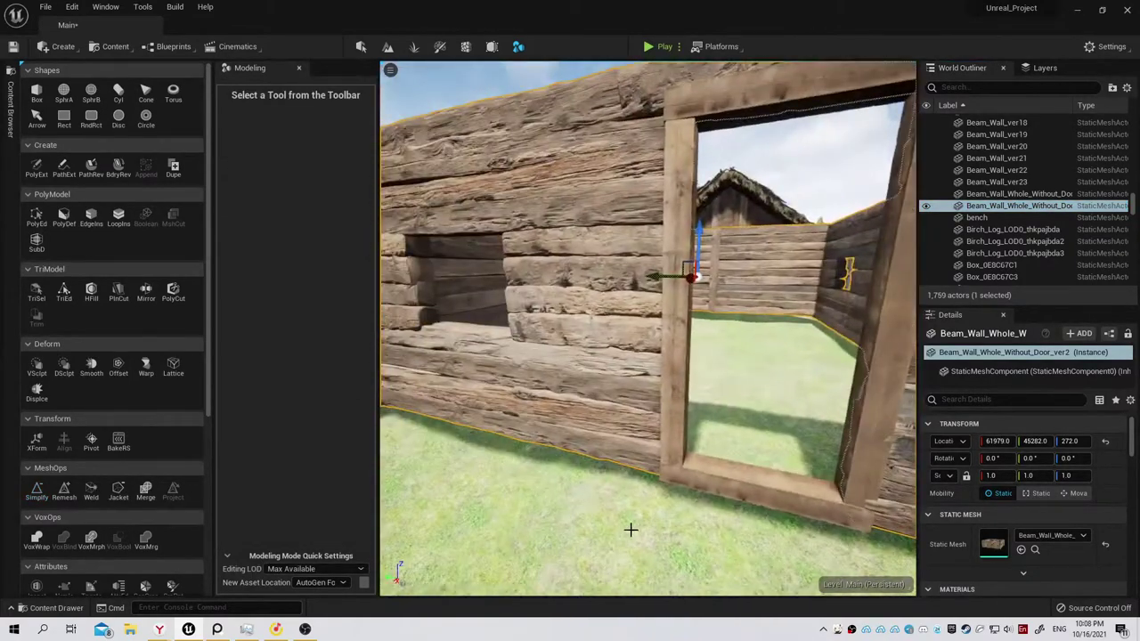
# Save the simplified wall mesh and the Main level with Save All and Save Selected.
pyautogui.hotkey('ctrl', 'space')
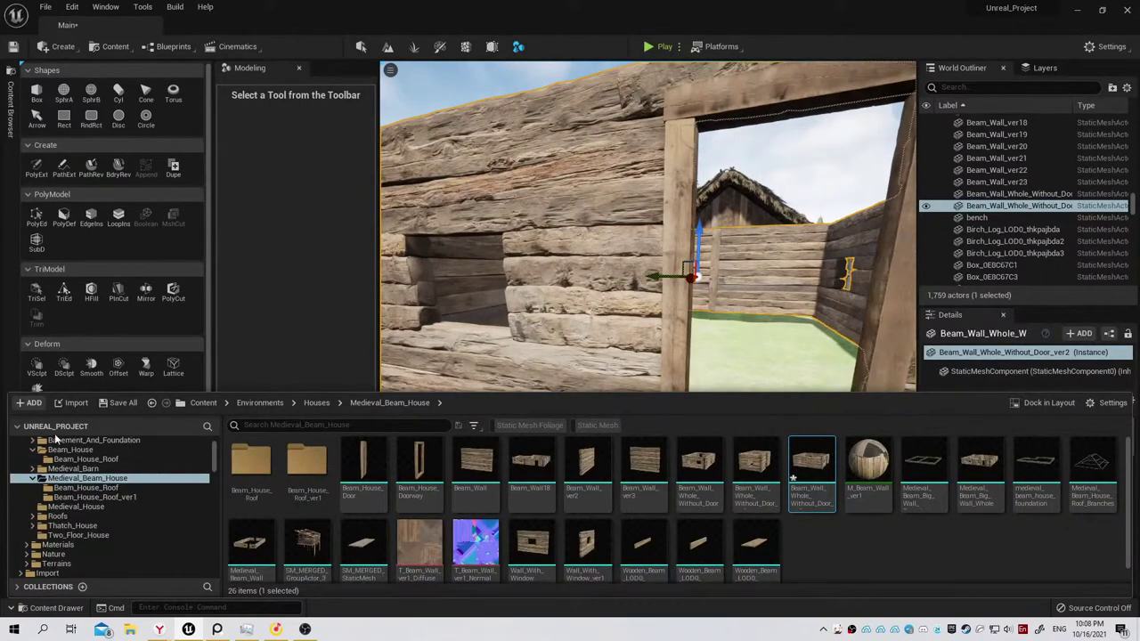
pyautogui.click(118, 403)
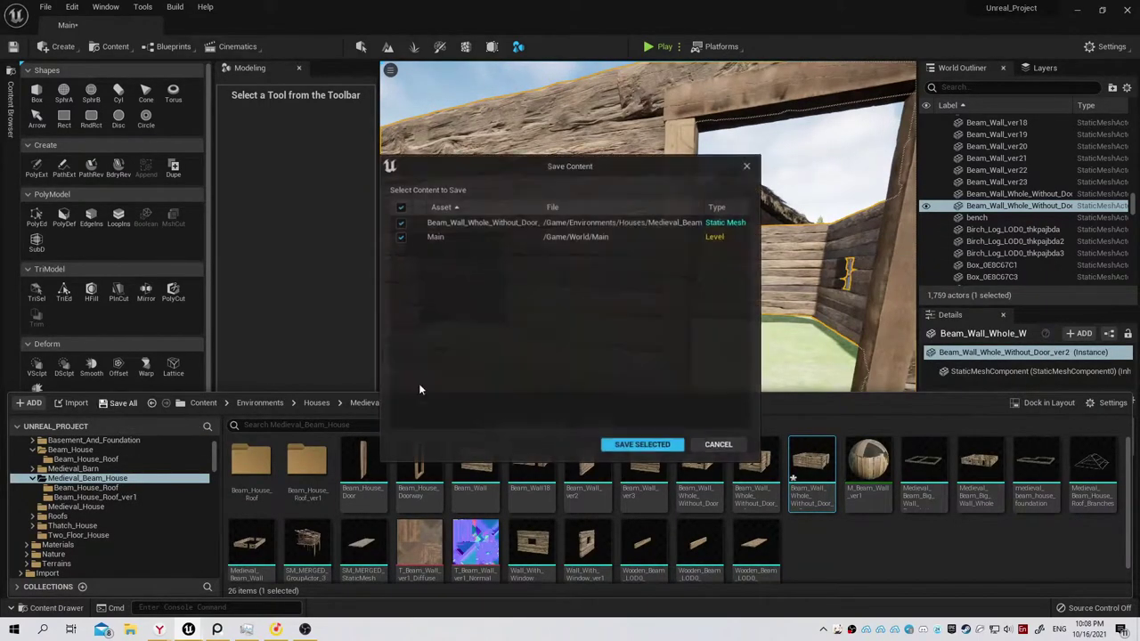
pyautogui.click(630, 446)
pyautogui.moveTo(614, 317); pyautogui.dragTo(597, 317, button='right')
pyautogui.click(739, 237)
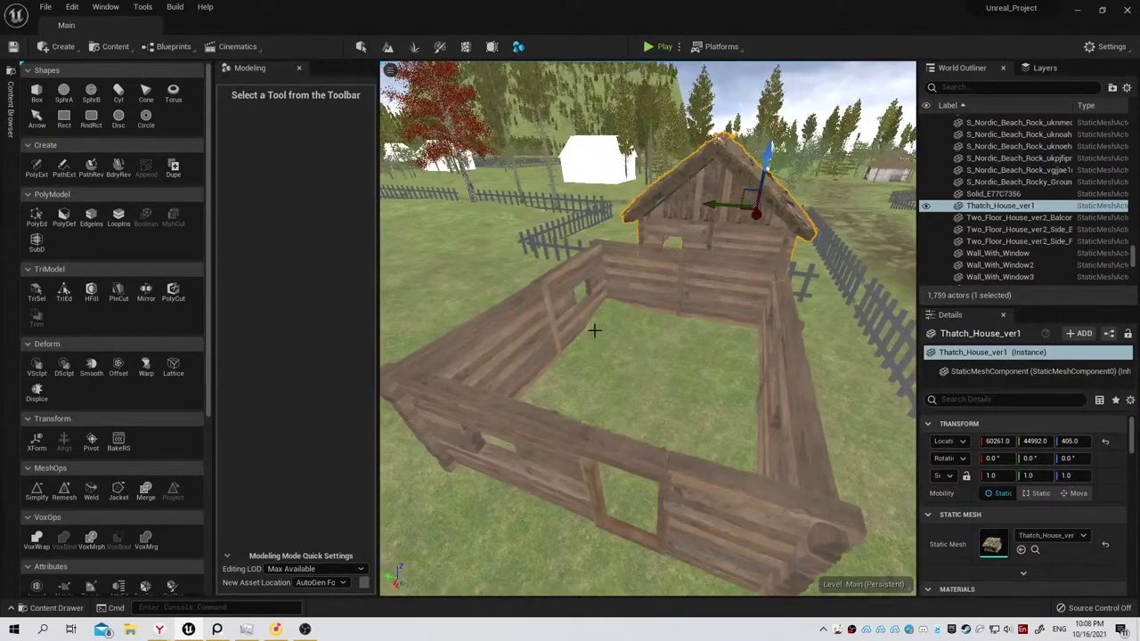
pyautogui.click(56, 607)
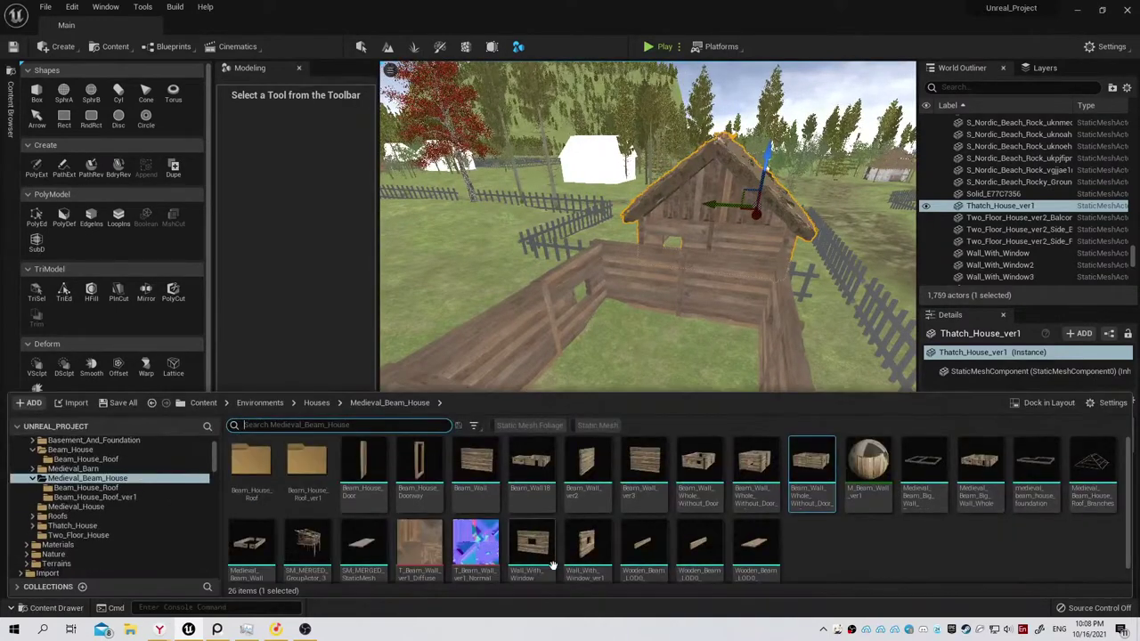
pyautogui.doubleClick(307, 459)
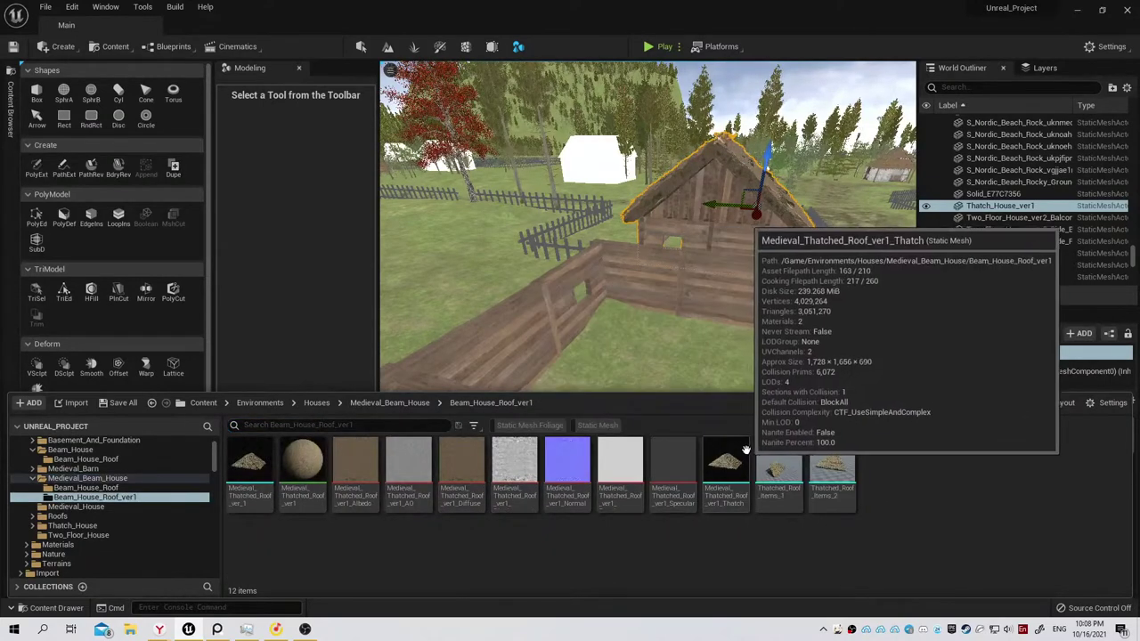
pyautogui.moveTo(726, 463)
pyautogui.mouseDown()
pyautogui.moveTo(716, 352)
pyautogui.moveTo(699, 359)
pyautogui.mouseUp()
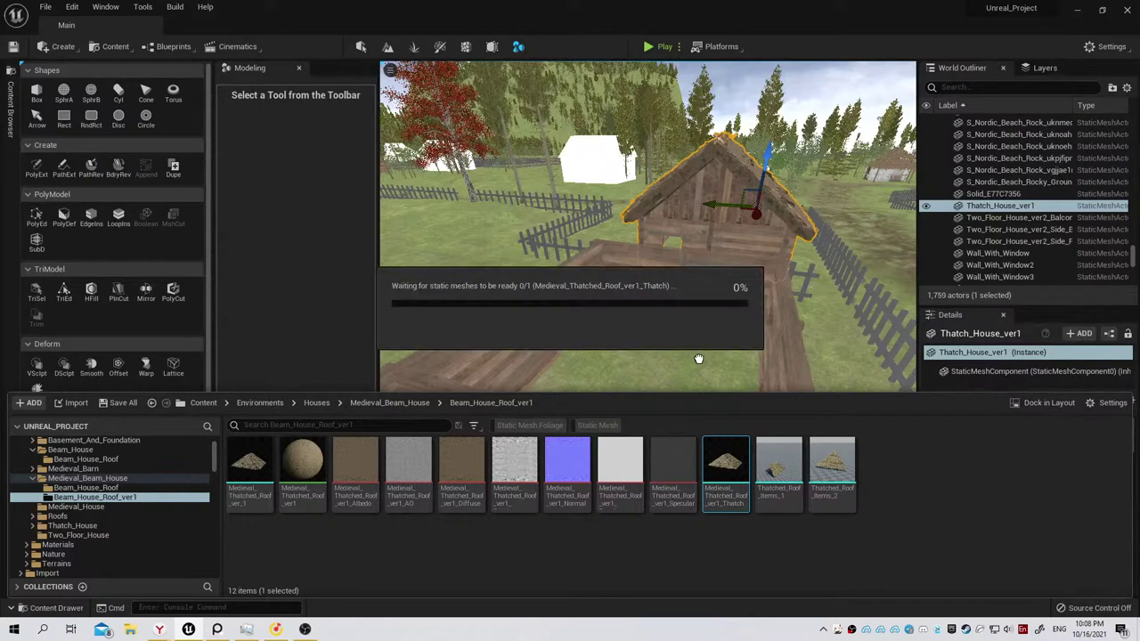
pyautogui.moveTo(699, 359); pyautogui.dragTo(723, 461)
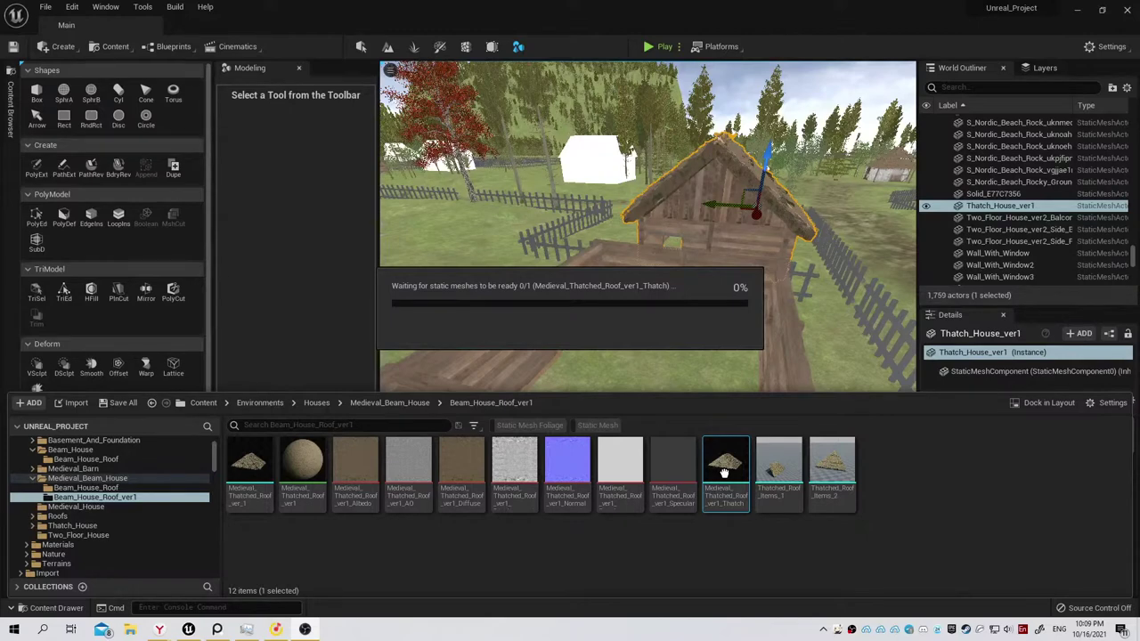
pyautogui.moveTo(724, 472)
pyautogui.mouseDown()
pyautogui.moveTo(731, 392)
pyautogui.moveTo(668, 305)
pyautogui.mouseUp()
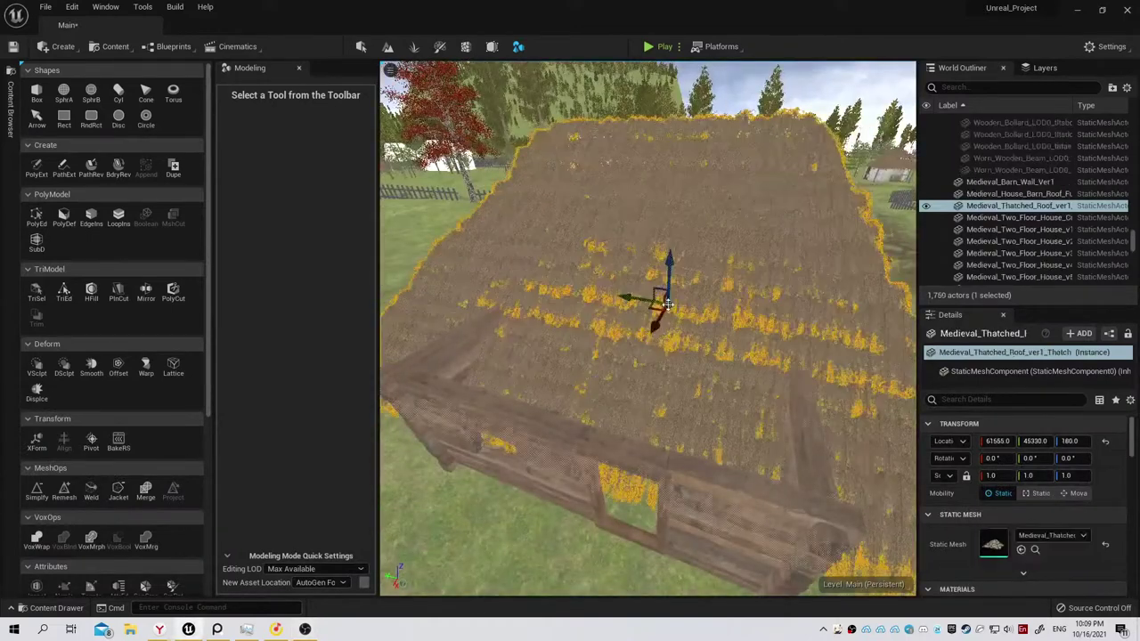
pyautogui.hotkey('ctrl', 'space')
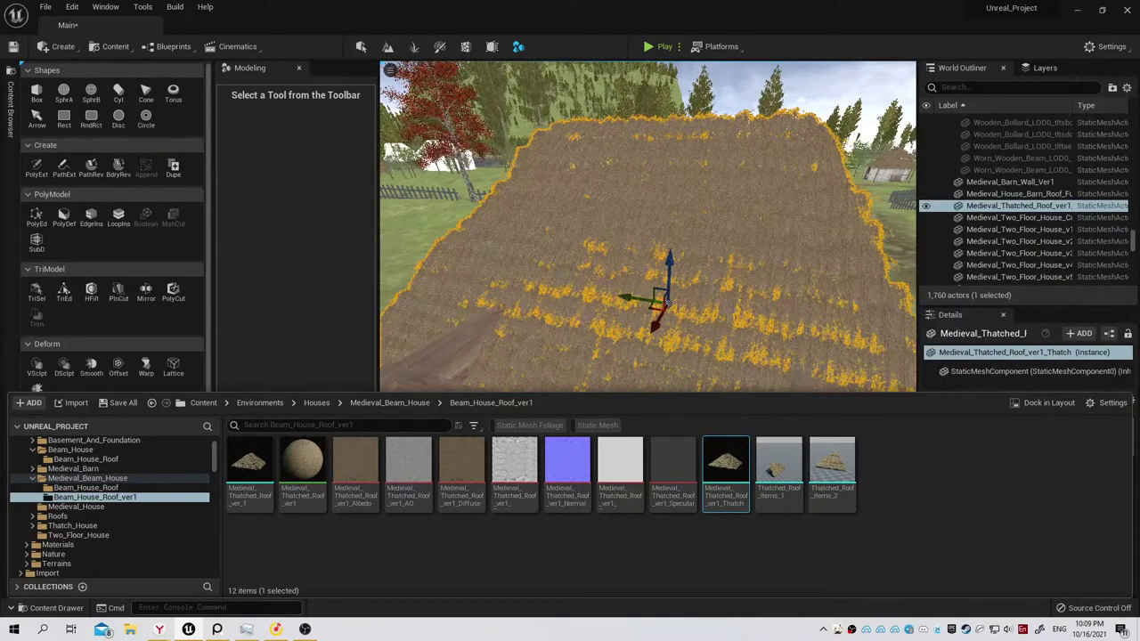
pyautogui.click(722, 296)
pyautogui.press('Delete')
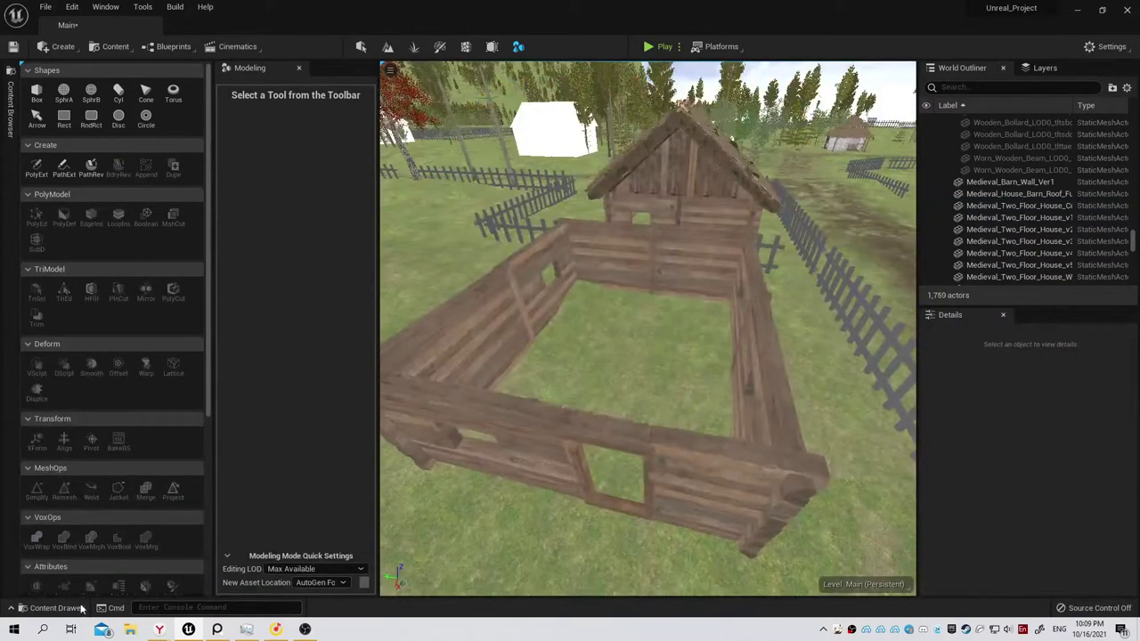
# Drag Medieval_Thatched_Roof_ver_1 from the roof folder into the level.
pyautogui.click(81, 608)
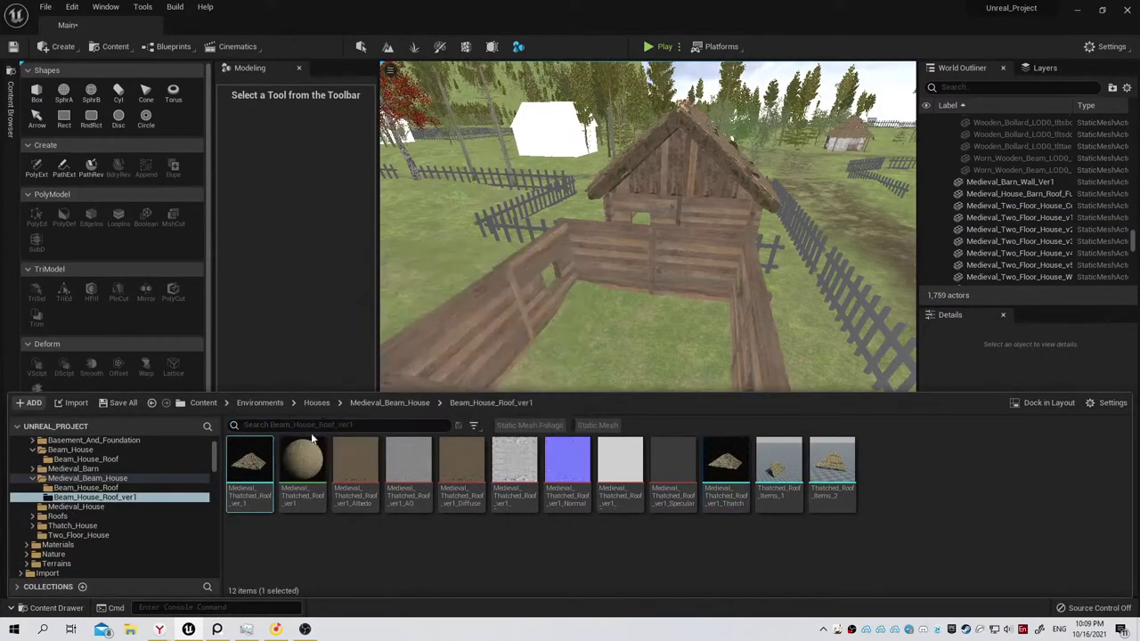
pyautogui.moveTo(261, 458)
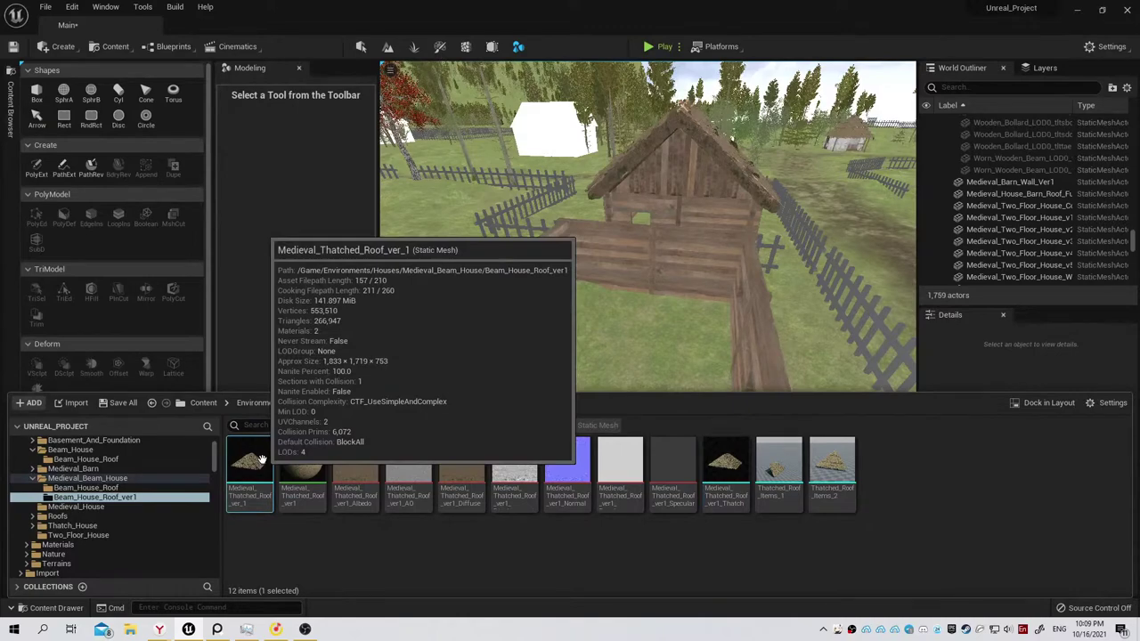
pyautogui.moveTo(261, 459)
pyautogui.mouseDown()
pyautogui.moveTo(599, 307)
pyautogui.moveTo(579, 194)
pyautogui.mouseUp()
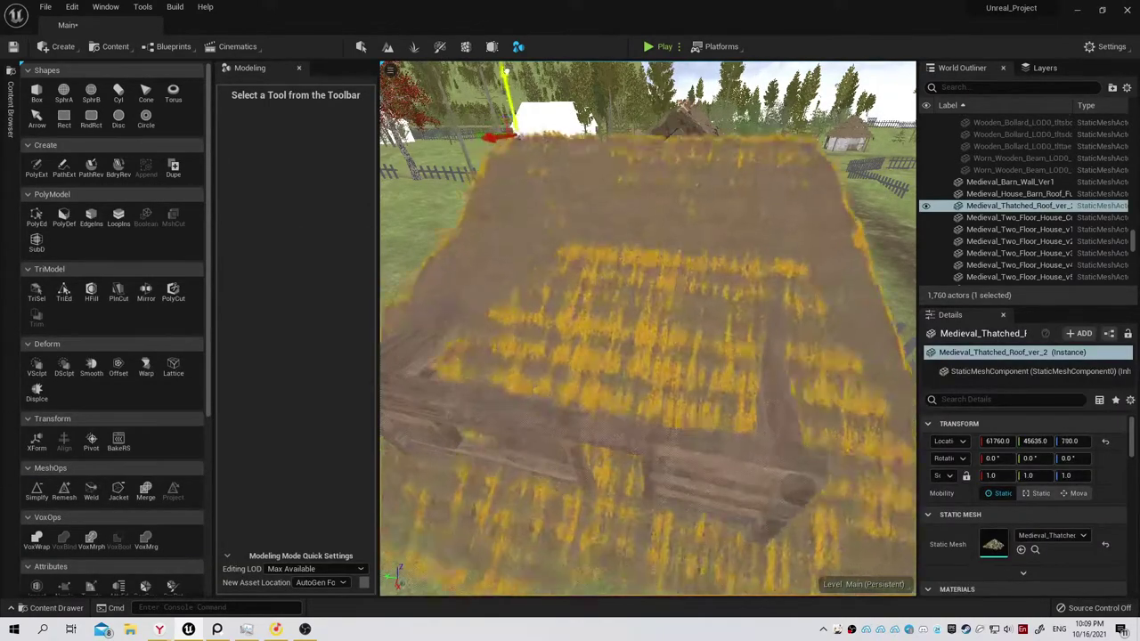
# Look over the roofs from several angles and delete the old thatched roof.
pyautogui.moveTo(579, 193); pyautogui.dragTo(645, 161, button='right')
pyautogui.moveTo(648, 328); pyautogui.dragTo(647, 328, button='right')
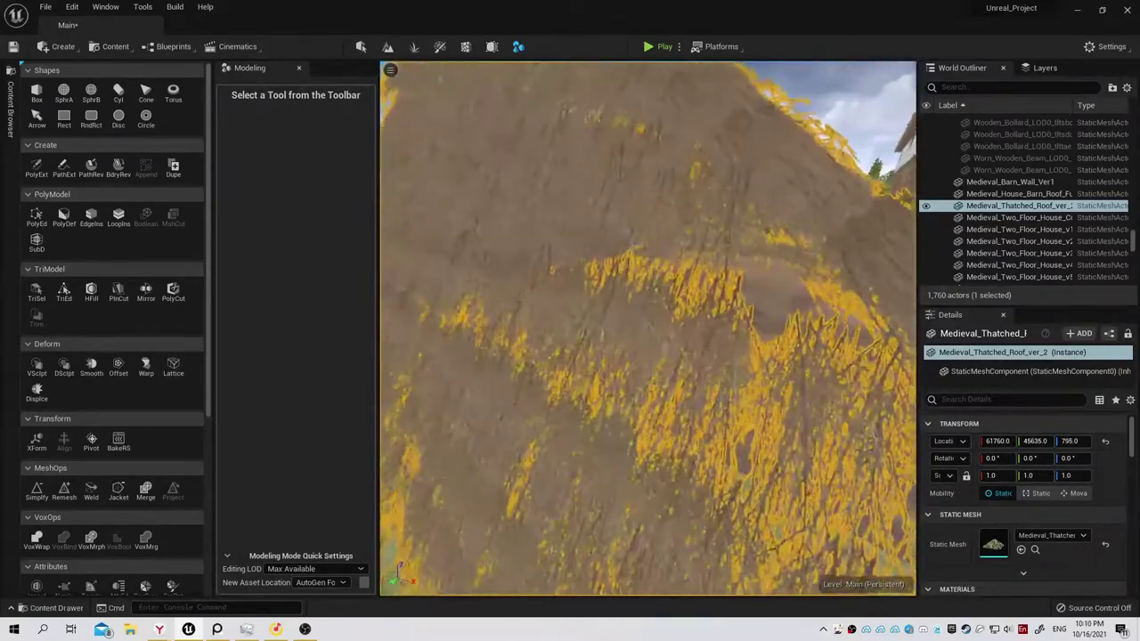
pyautogui.moveTo(570, 349); pyautogui.dragTo(574, 352, button='right')
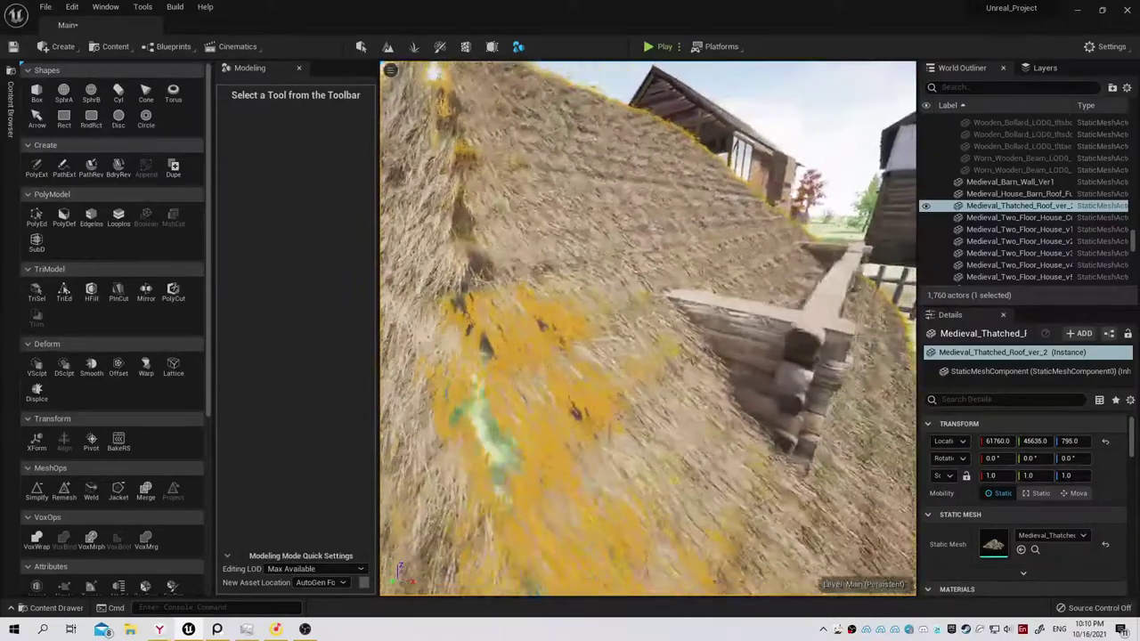
pyautogui.moveTo(653, 363); pyautogui.dragTo(653, 362, button='right')
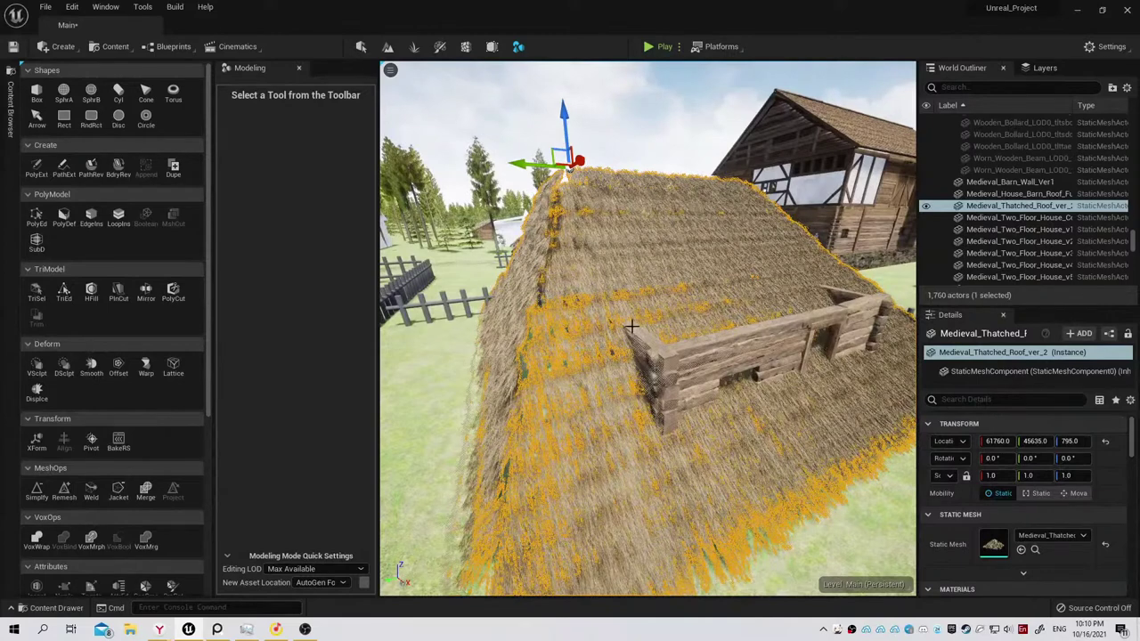
pyautogui.press('Delete')
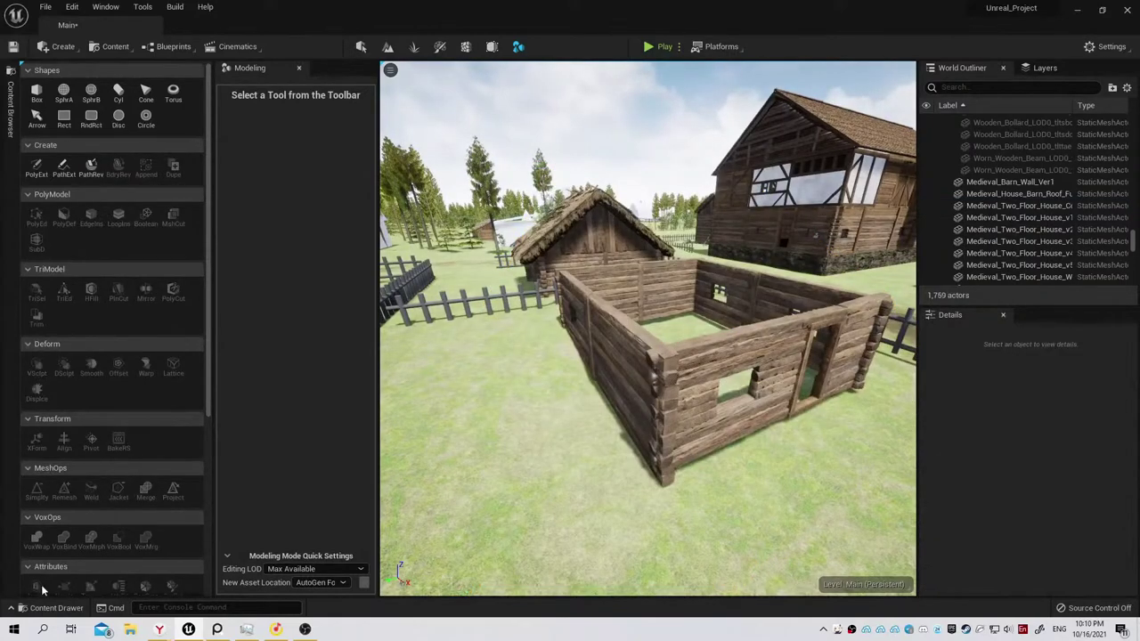
# Drop Thatched_Roof_Items_Both_Sides from Beam_House_Roof over the log walls at X scale 1.125.
pyautogui.click(49, 608)
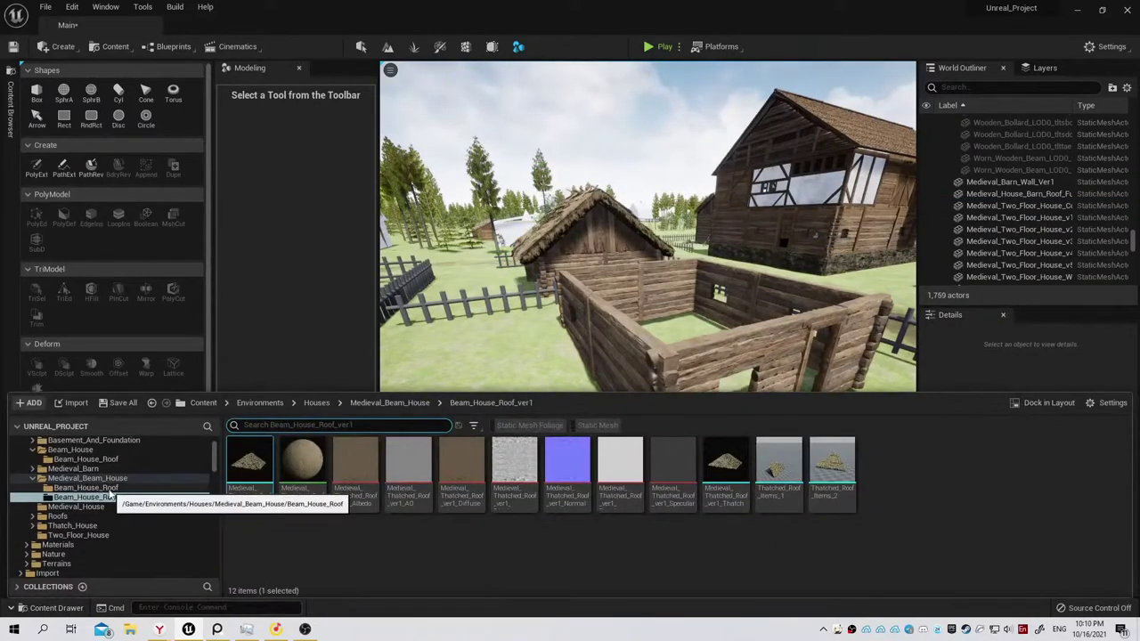
pyautogui.click(85, 488)
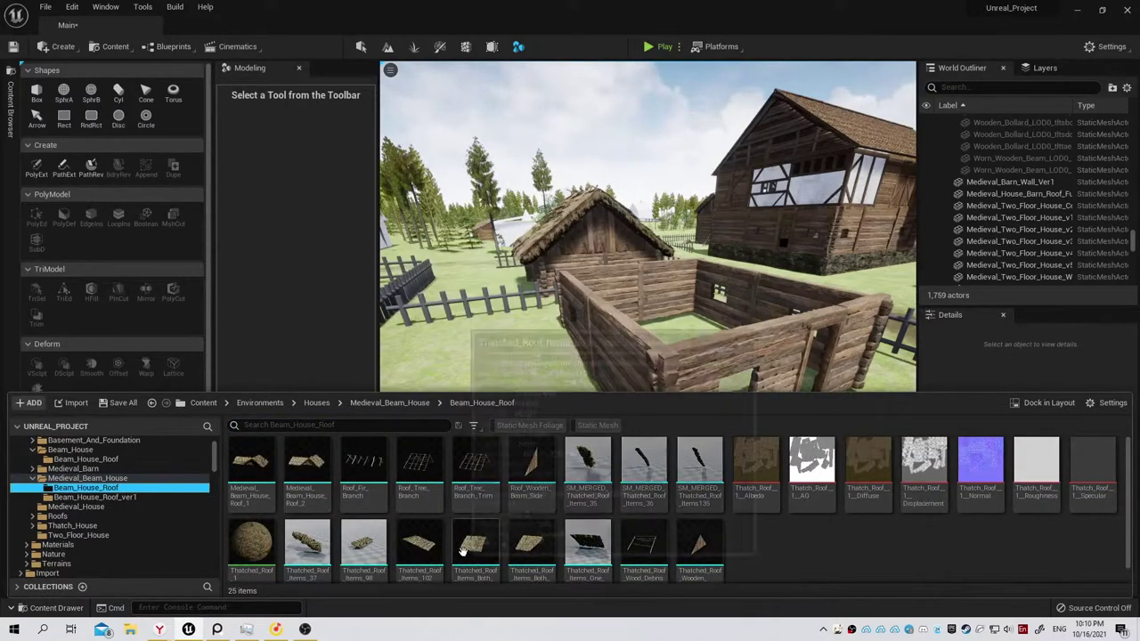
pyautogui.moveTo(633, 325)
pyautogui.mouseDown()
pyautogui.moveTo(655, 307)
pyautogui.moveTo(687, 328)
pyautogui.mouseUp()
pyautogui.hotkey('ctrl', 'space')
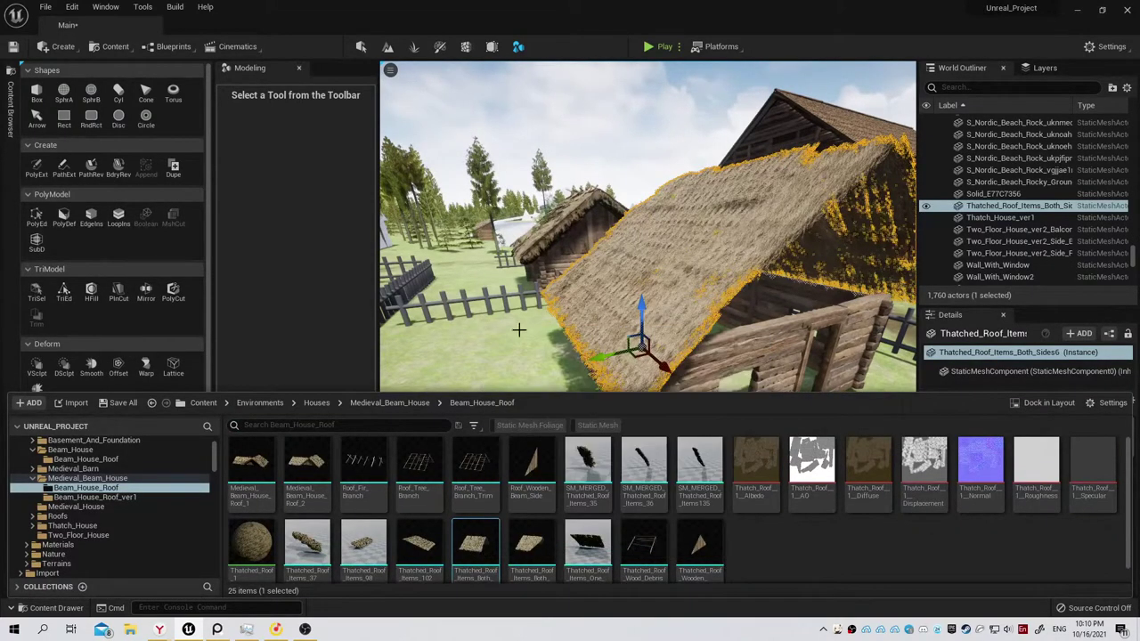
pyautogui.moveTo(641, 268); pyautogui.dragTo(650, 267, button='right')
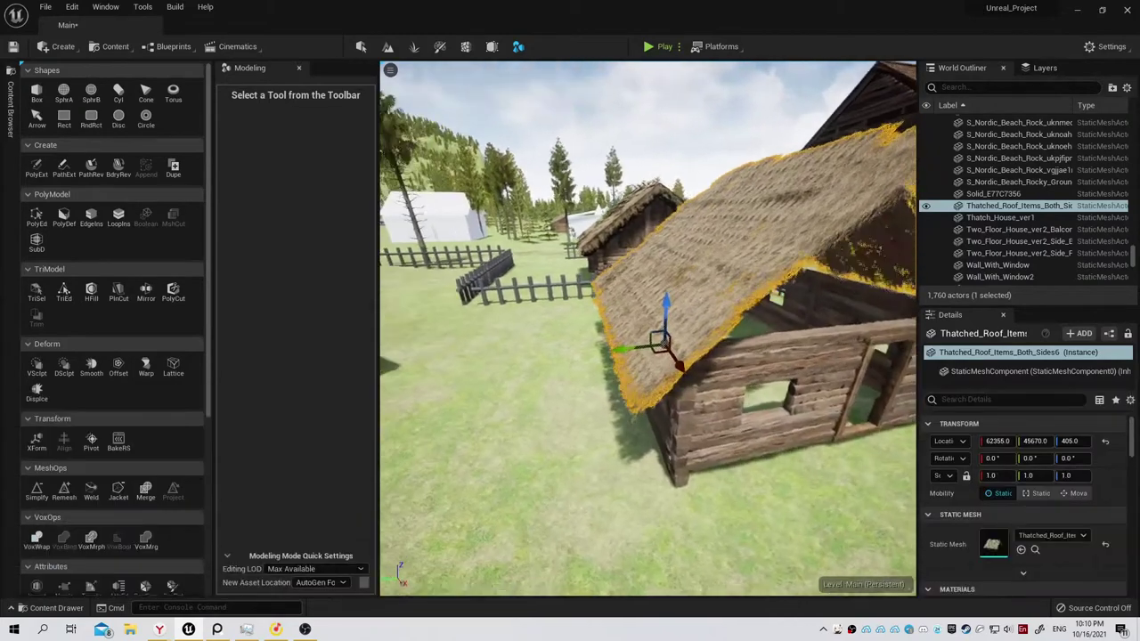
pyautogui.moveTo(648, 328)
pyautogui.mouseDown(button='right')
pyautogui.moveTo(683, 328)
pyautogui.moveTo(598, 310)
pyautogui.mouseUp(button='right')
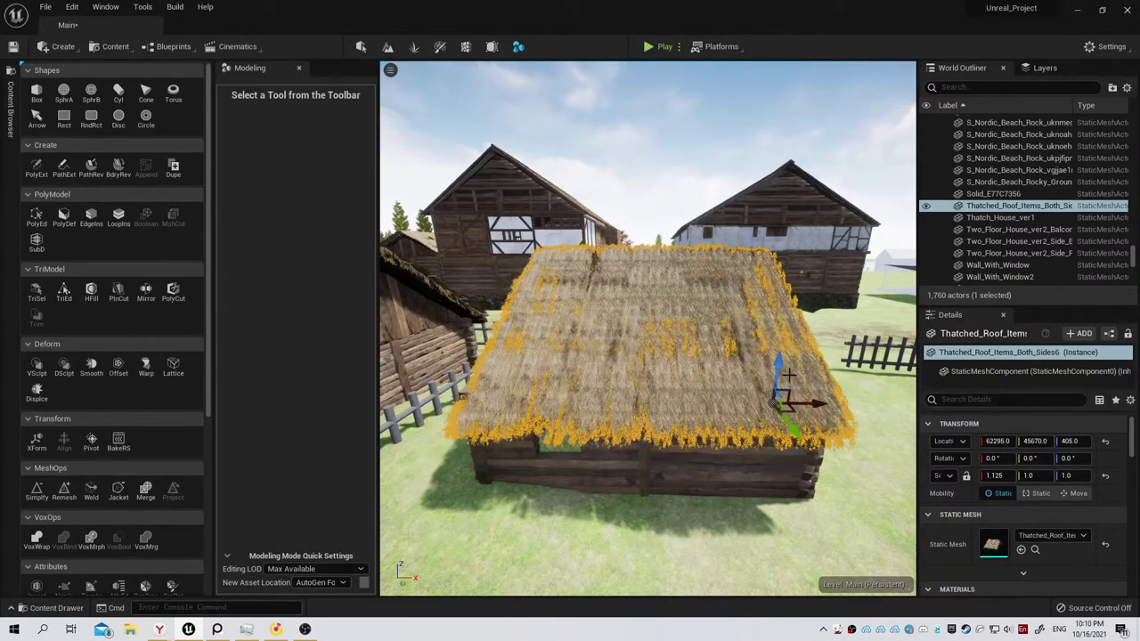
# Raise the roof to height 440 and narrow it with the scale gizmo.
pyautogui.moveTo(776, 363); pyautogui.dragTo(777, 343)
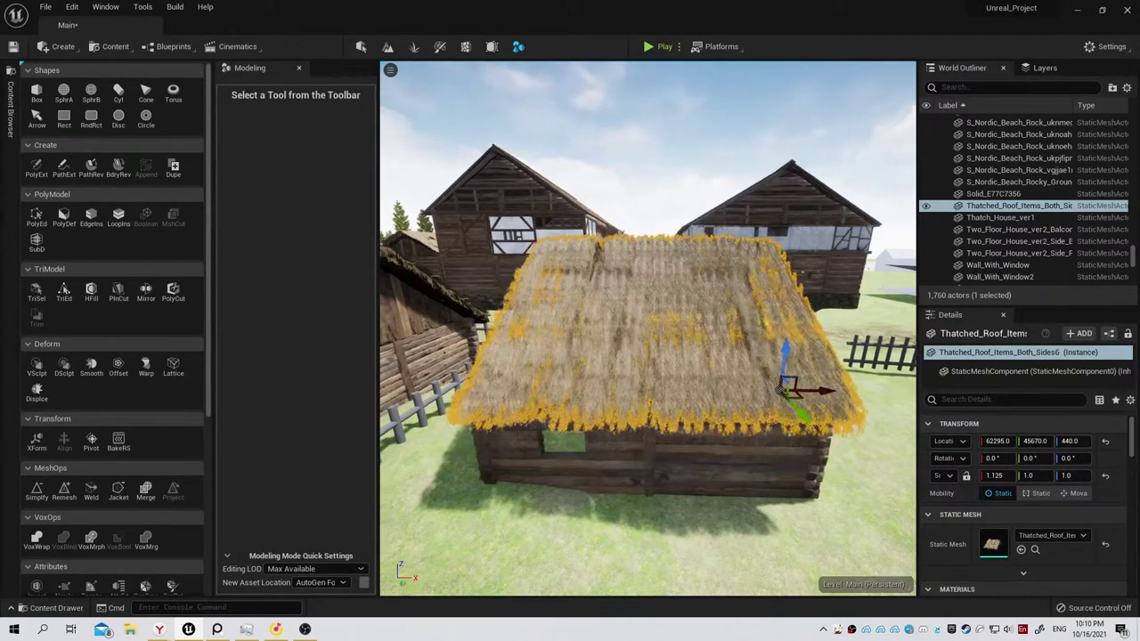
pyautogui.moveTo(777, 343)
pyautogui.mouseDown(button='right')
pyautogui.moveTo(713, 338)
pyautogui.moveTo(677, 356)
pyautogui.moveTo(768, 353)
pyautogui.mouseUp(button='right')
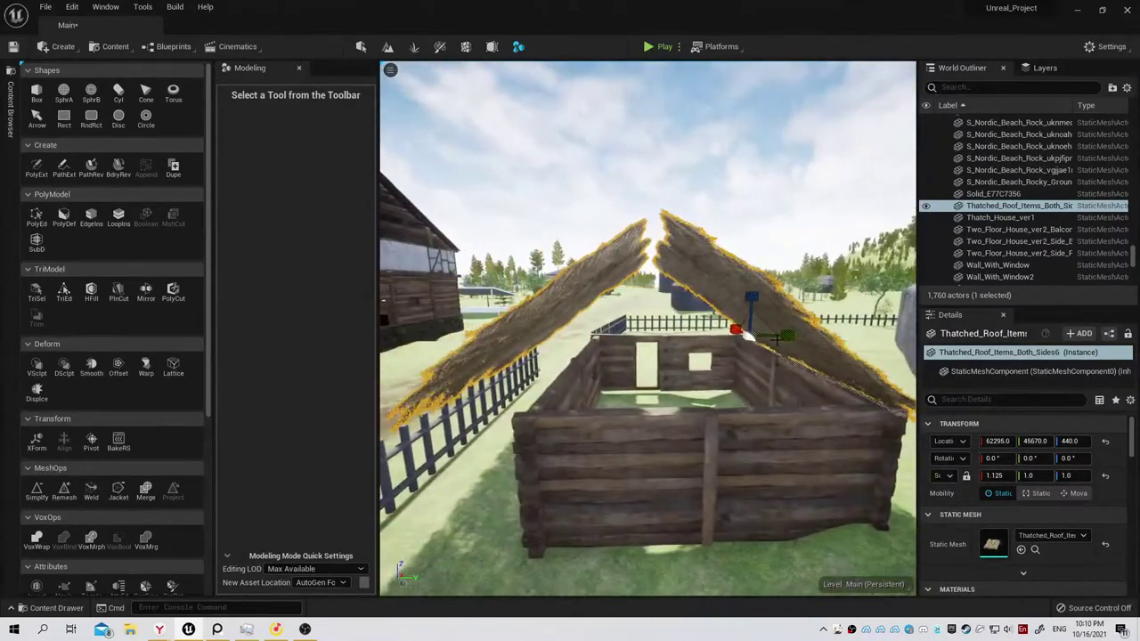
pyautogui.moveTo(783, 333); pyautogui.dragTo(765, 336)
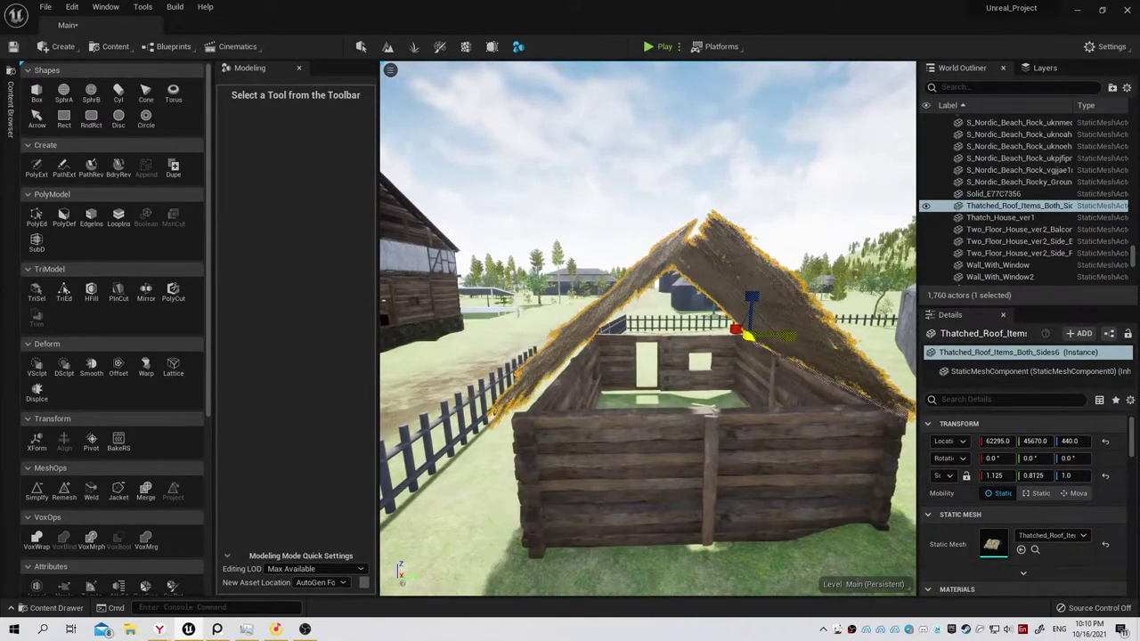
pyautogui.moveTo(639, 387); pyautogui.dragTo(653, 362, button='right')
pyautogui.press('e')
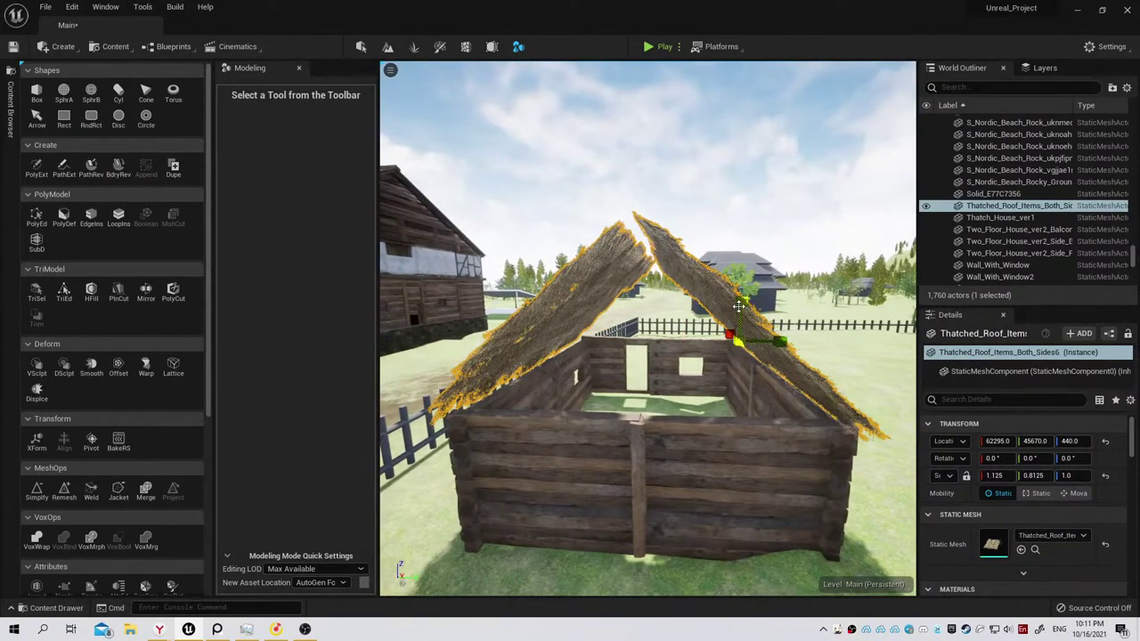
pyautogui.moveTo(739, 306); pyautogui.dragTo(741, 317)
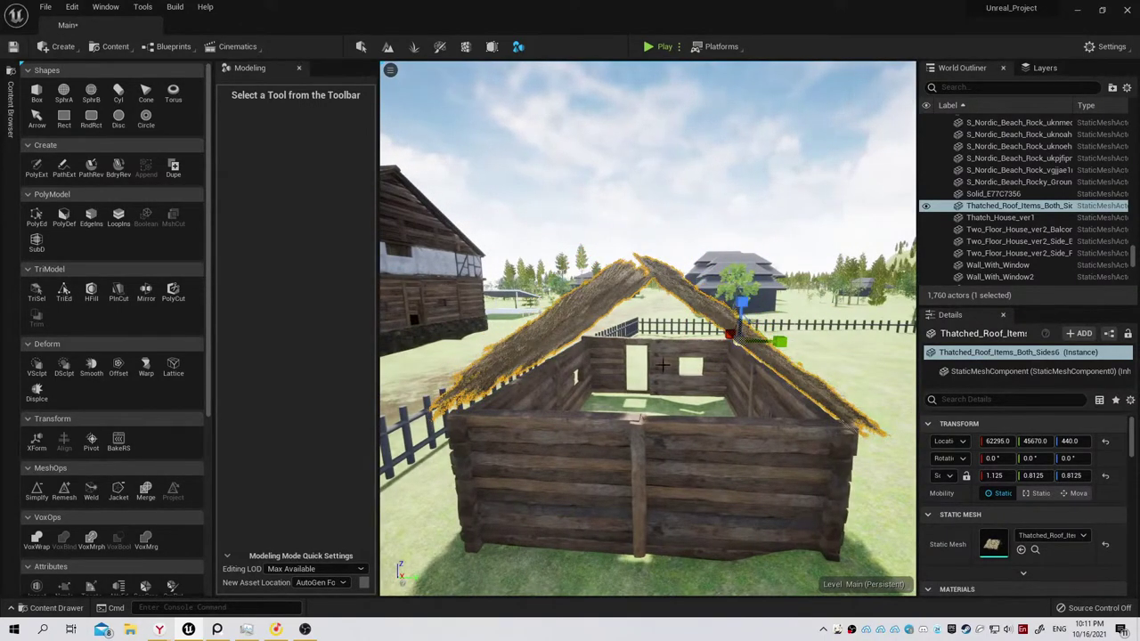
pyautogui.moveTo(661, 365); pyautogui.dragTo(717, 350, button='right')
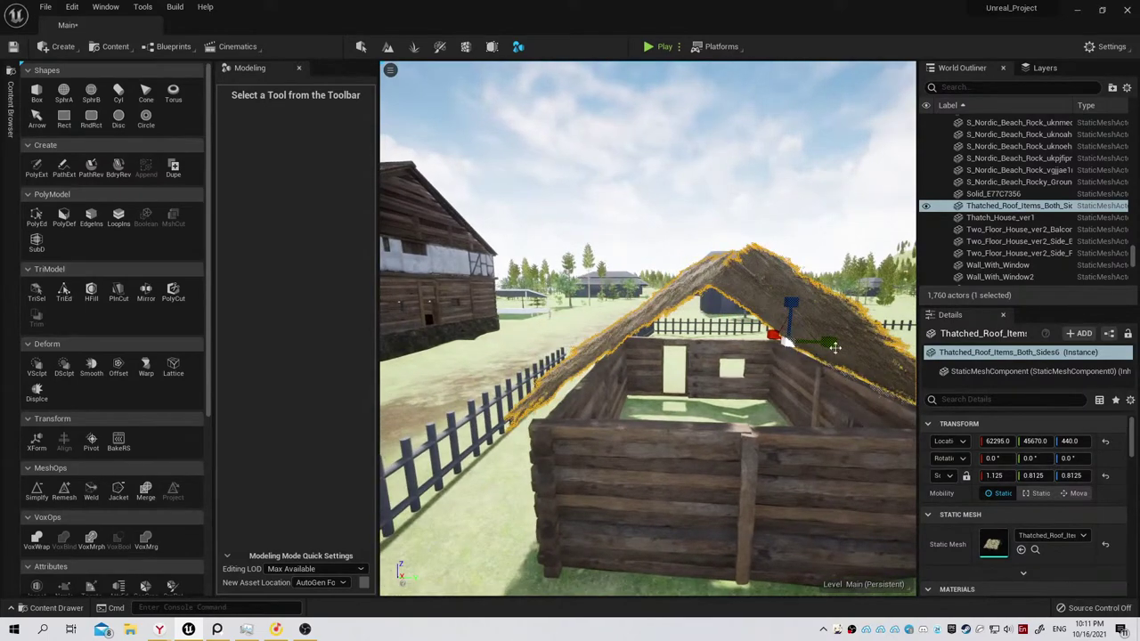
pyautogui.moveTo(835, 348); pyautogui.dragTo(815, 345)
pyautogui.moveTo(781, 343); pyautogui.dragTo(731, 347, button='right')
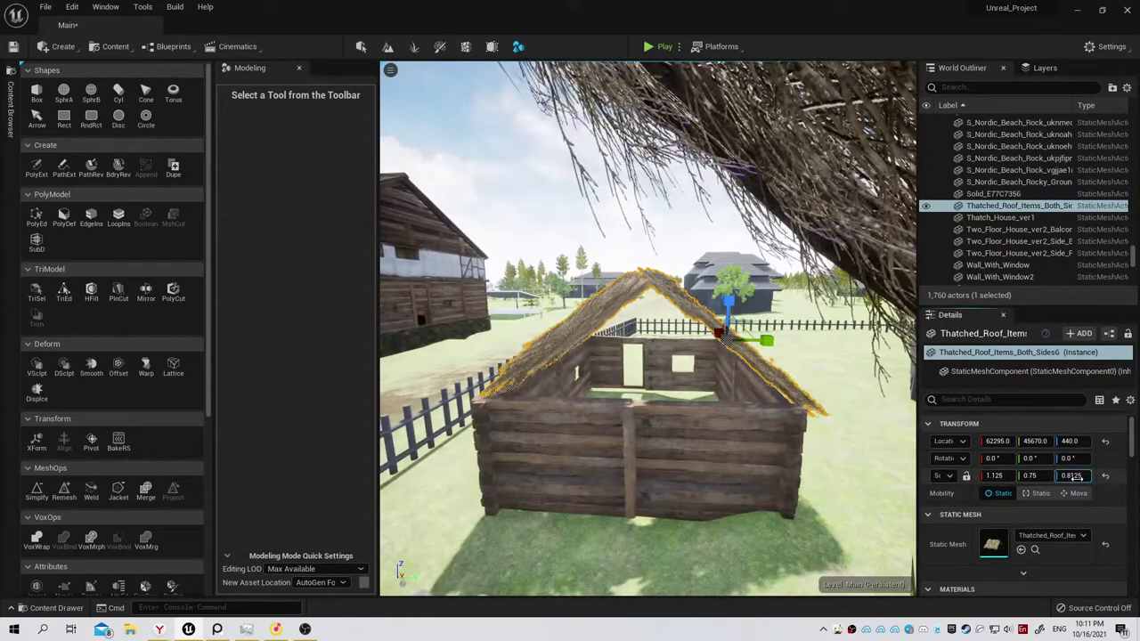
# Make the roof taller and check its fit, ending at scale 1.155 × 0.78 × 0.8725.
pyautogui.moveTo(727, 338); pyautogui.dragTo(591, 446)
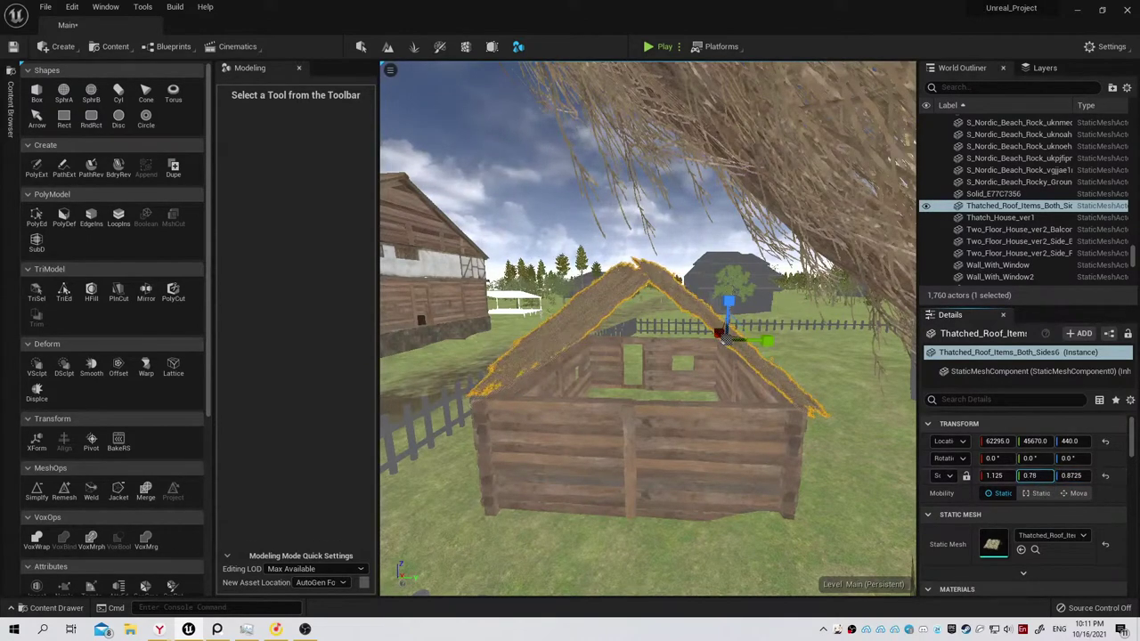
pyautogui.moveTo(650, 356)
pyautogui.mouseDown(button='right')
pyautogui.moveTo(686, 320)
pyautogui.moveTo(739, 312)
pyautogui.moveTo(695, 321)
pyautogui.mouseUp(button='right')
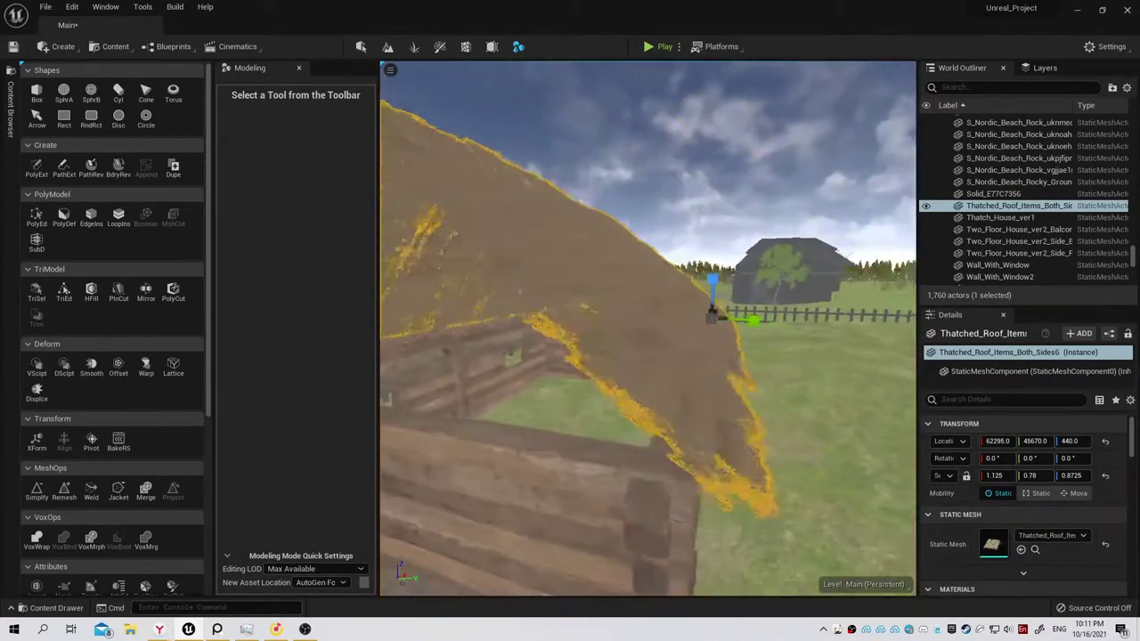
pyautogui.keyDown('alt'); pyautogui.moveTo(697, 318); pyautogui.dragTo(721, 318); pyautogui.keyUp('alt')
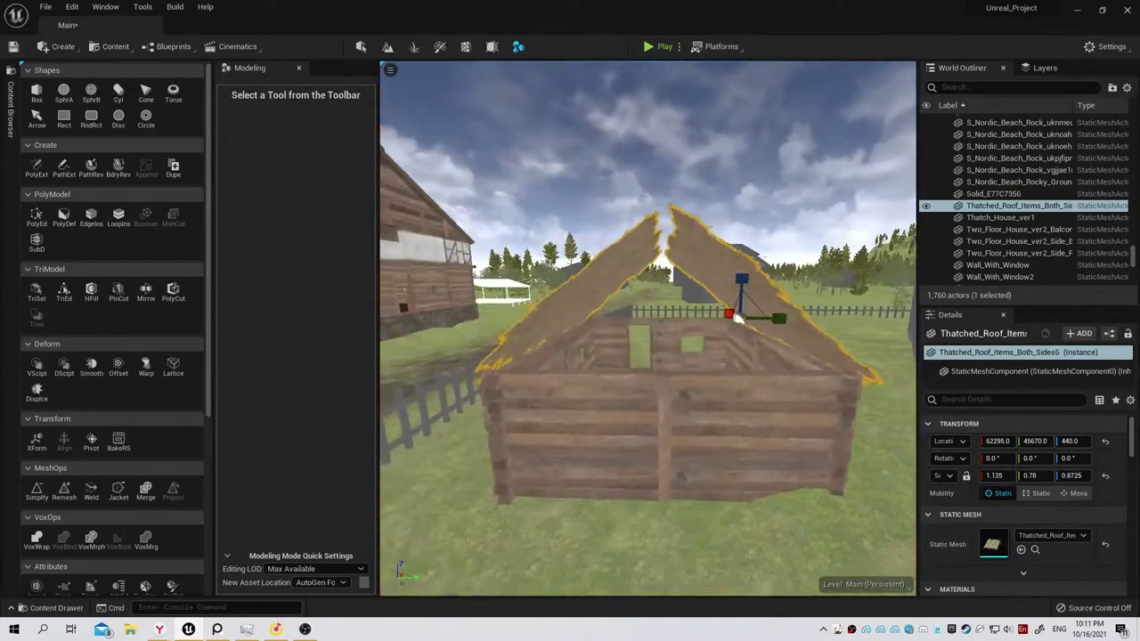
pyautogui.keyDown('alt'); pyautogui.moveTo(567, 437); pyautogui.dragTo(337, 502); pyautogui.keyUp('alt')
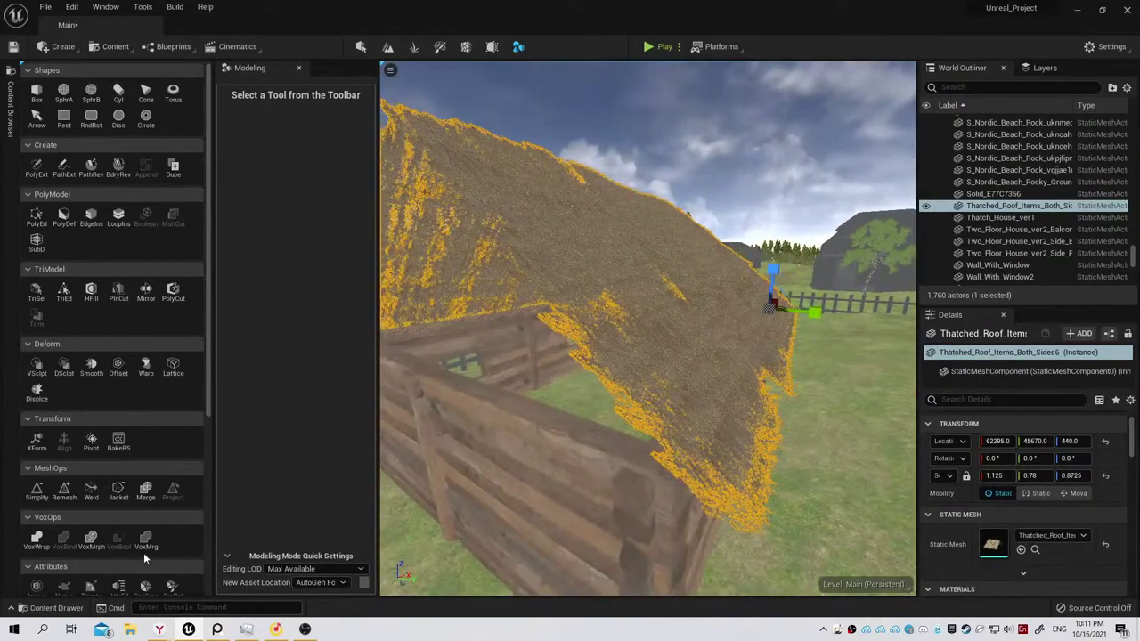
pyautogui.moveTo(623, 357)
pyautogui.keyDown('alt'); pyautogui.mouseDown()
pyautogui.moveTo(659, 352)
pyautogui.moveTo(623, 339)
pyautogui.moveTo(650, 348)
pyautogui.mouseUp(); pyautogui.keyUp('alt')
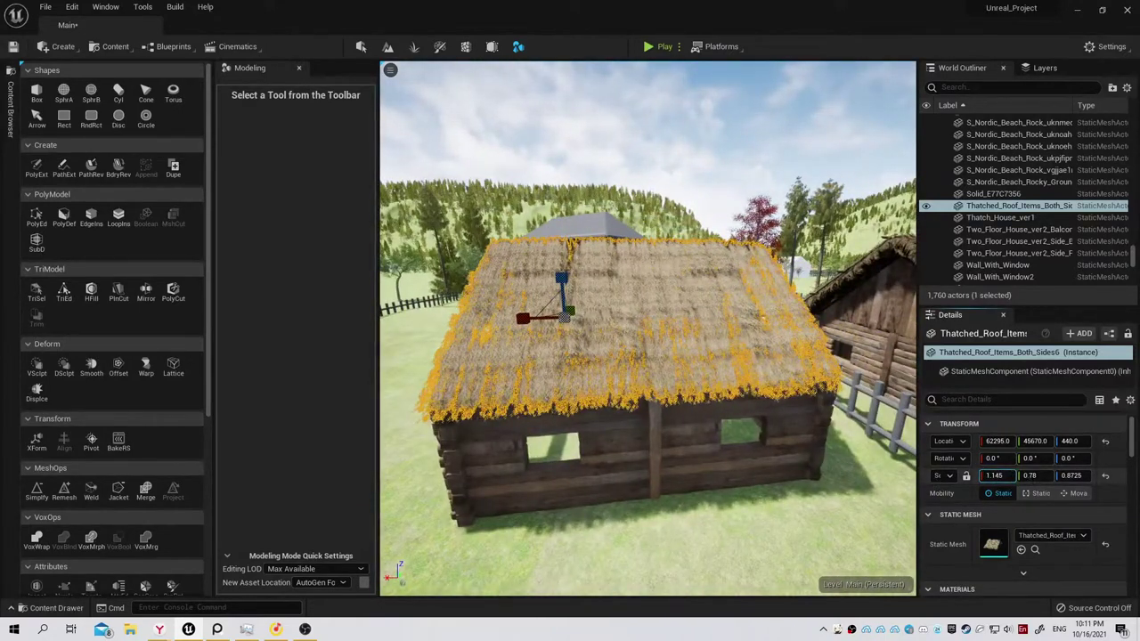
pyautogui.moveTo(610, 379)
pyautogui.keyDown('alt'); pyautogui.mouseDown()
pyautogui.moveTo(650, 374)
pyautogui.moveTo(615, 356)
pyautogui.moveTo(611, 377)
pyautogui.mouseUp(); pyautogui.keyUp('alt')
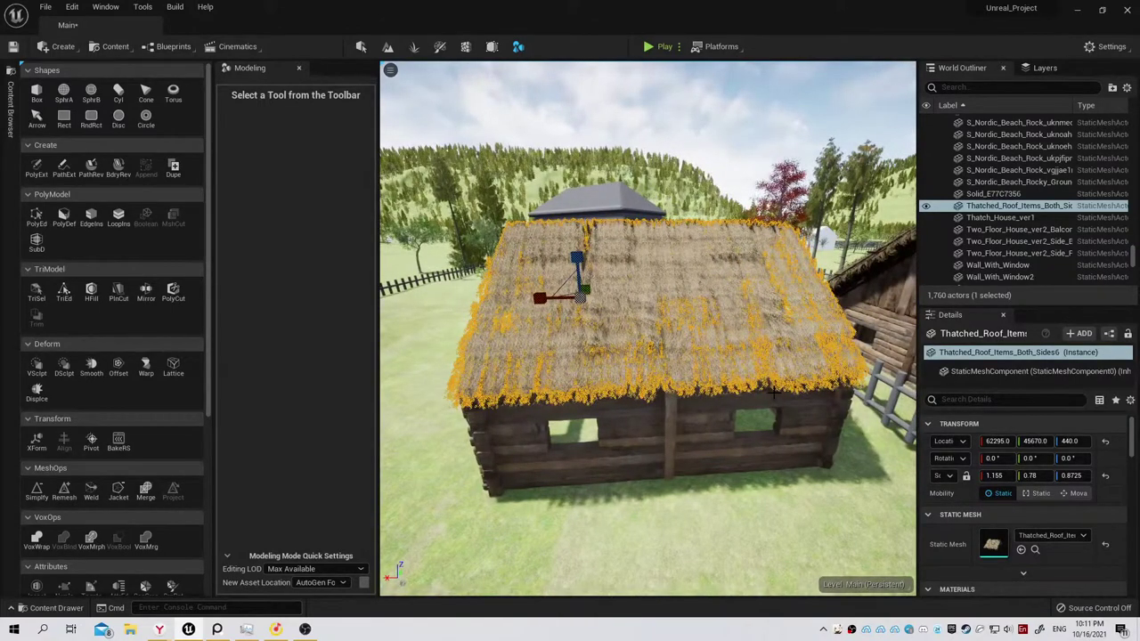
pyautogui.keyDown('alt'); pyautogui.moveTo(773, 391); pyautogui.dragTo(761, 365); pyautogui.keyUp('alt')
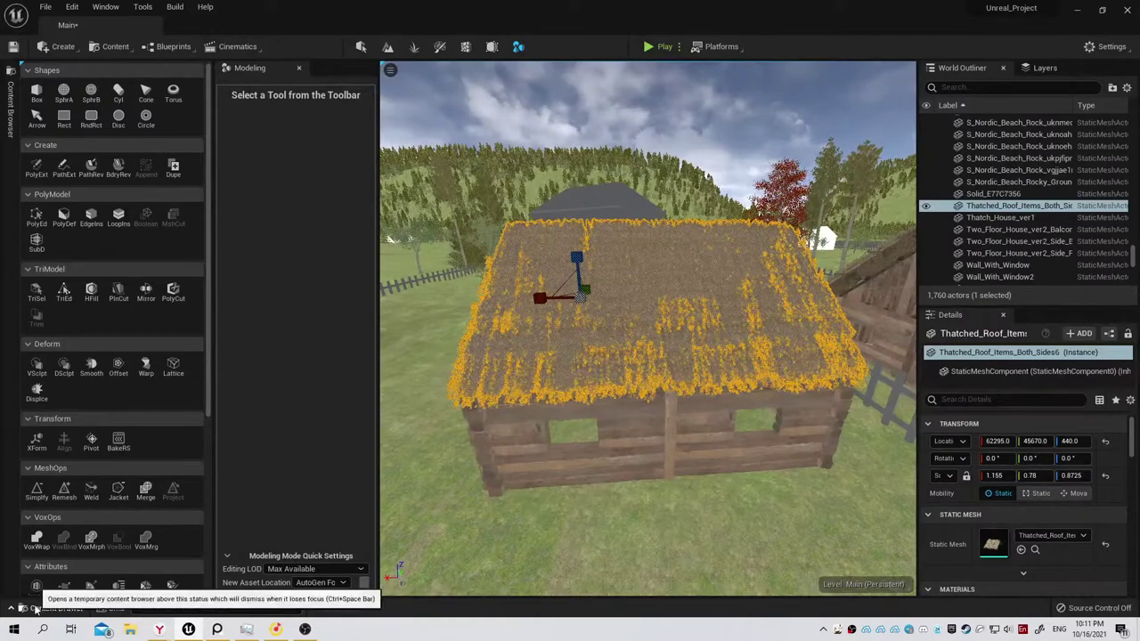
# Save the Main level with Save All.
pyautogui.click(57, 607)
pyautogui.click(123, 403)
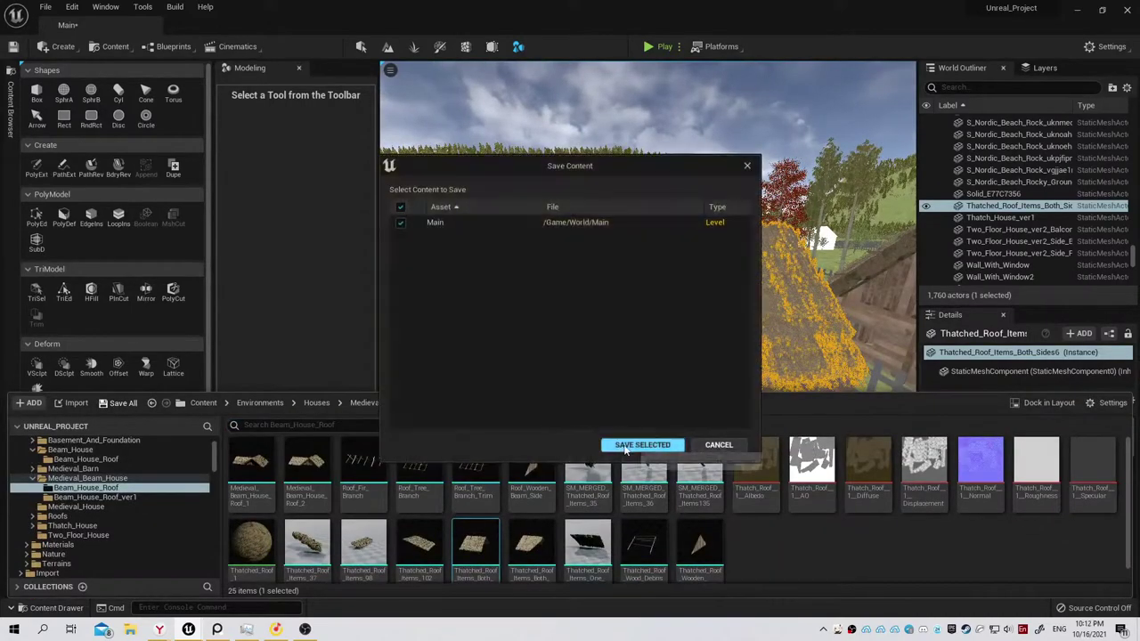
pyautogui.click(641, 443)
pyautogui.keyDown('alt'); pyautogui.moveTo(389, 239); pyautogui.dragTo(677, 239); pyautogui.keyUp('alt')
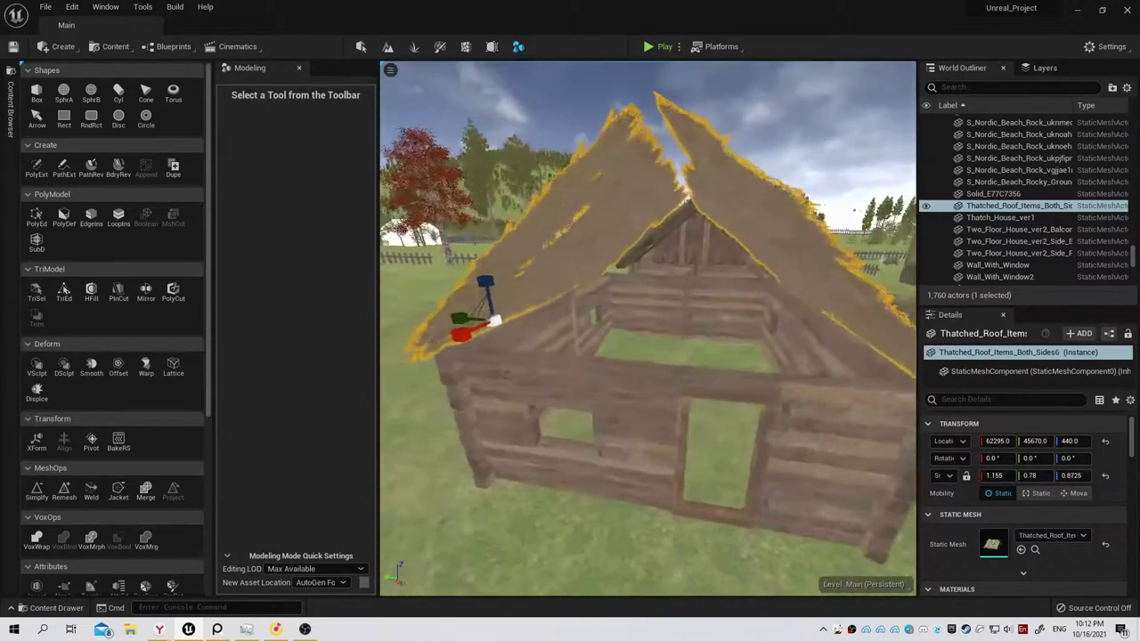
# Preview the Roof_Tree_Branch_Trim mesh in the mesh editor, then close it.
pyautogui.click(57, 608)
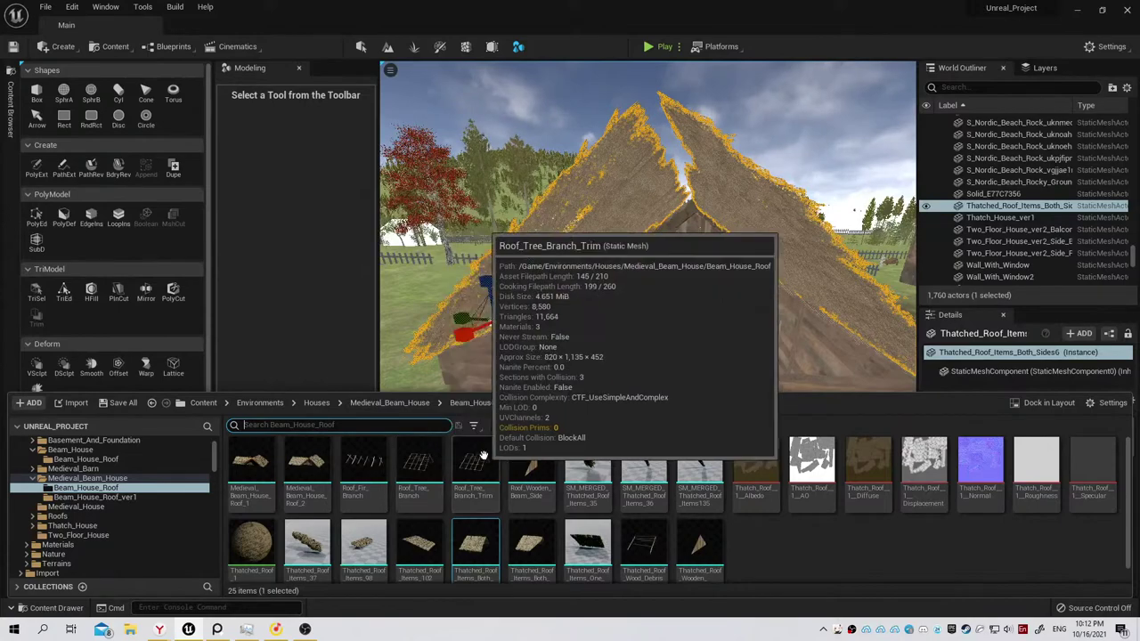
pyautogui.doubleClick(482, 450)
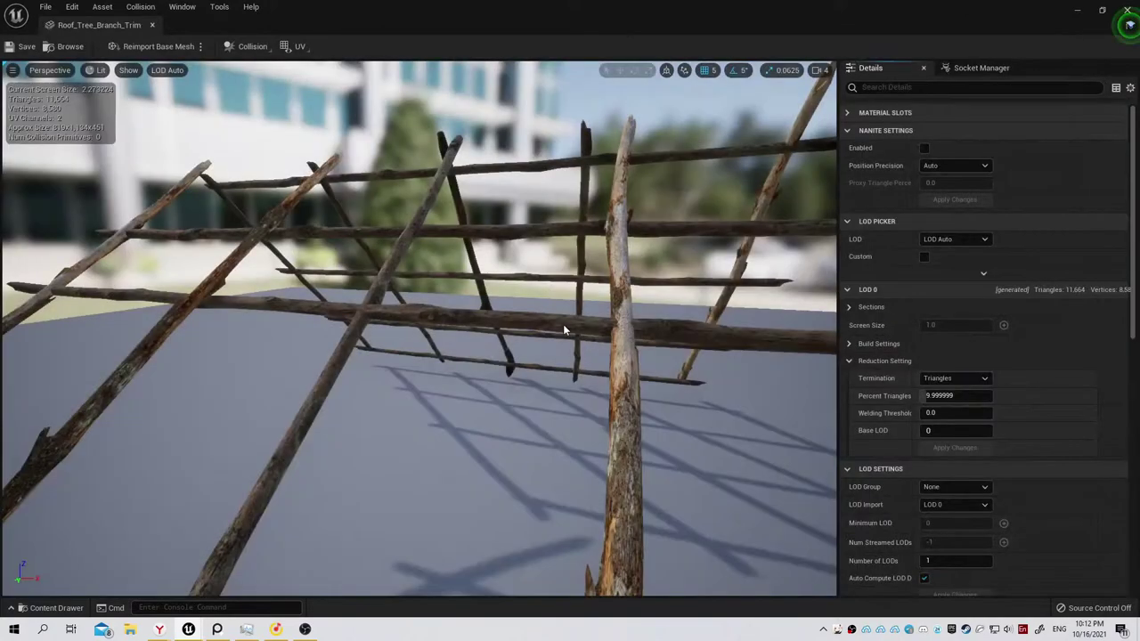
pyautogui.moveTo(563, 324); pyautogui.dragTo(561, 323)
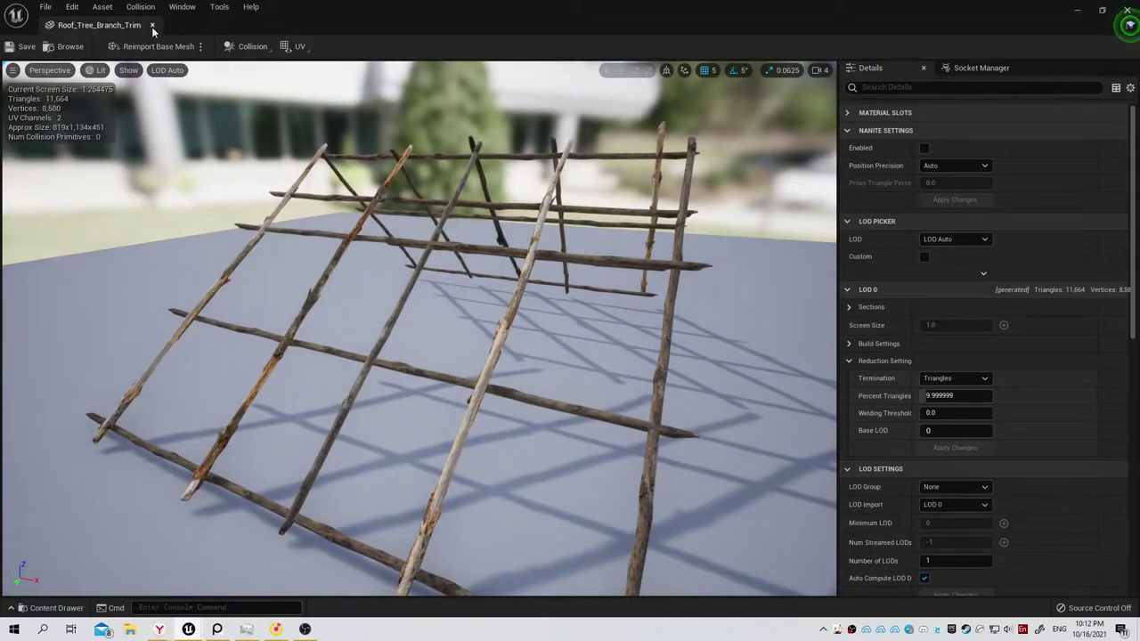
pyautogui.click(153, 25)
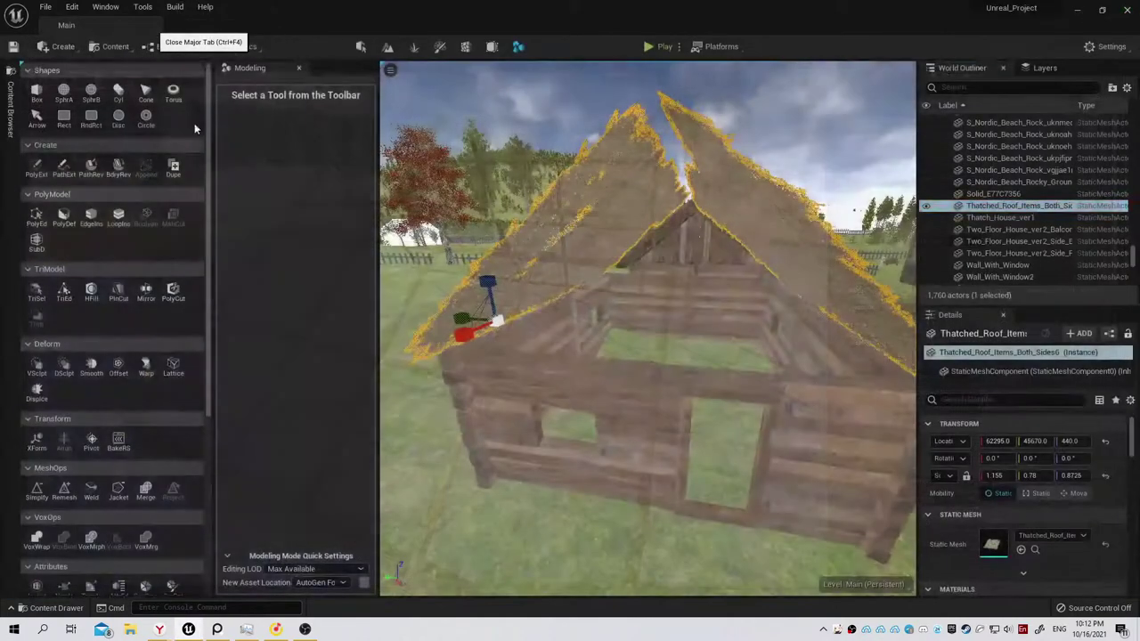
# Preview the Roof_Tree_Branch mesh, then drag it into the viewport inside the house.
pyautogui.click(54, 609)
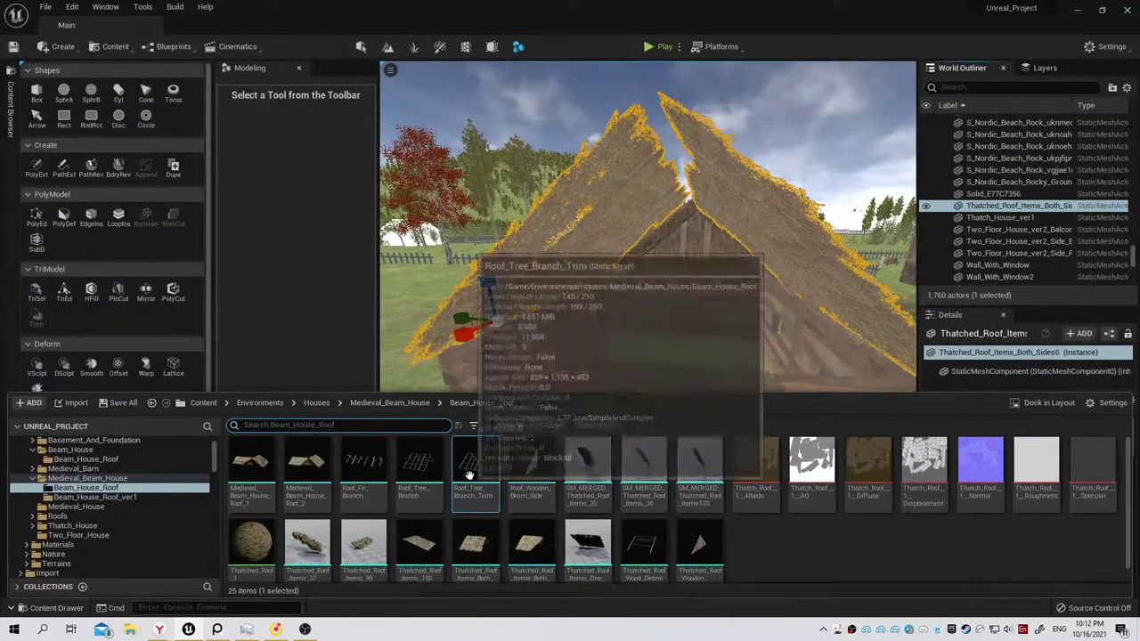
pyautogui.doubleClick(424, 465)
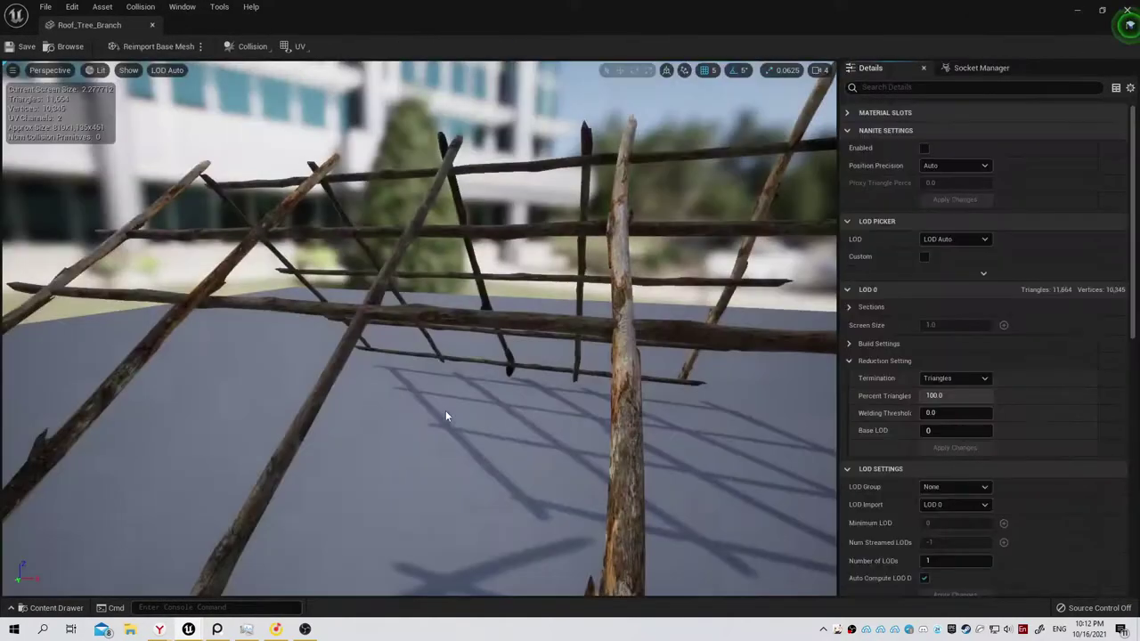
pyautogui.moveTo(446, 410); pyautogui.dragTo(486, 366)
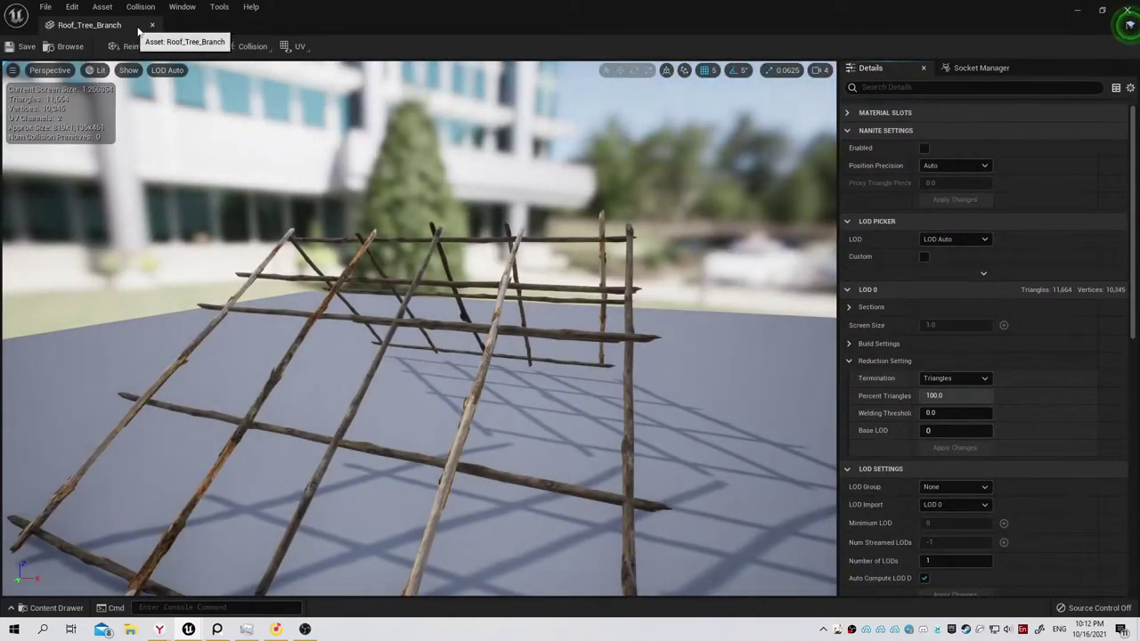
pyautogui.click(152, 26)
pyautogui.click(53, 608)
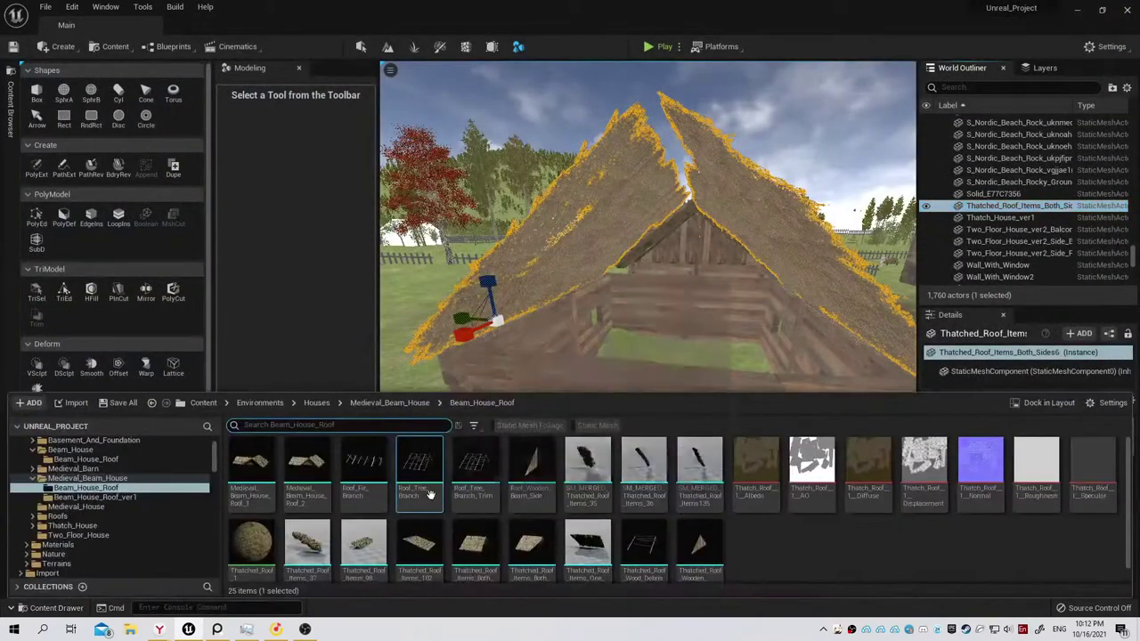
pyautogui.moveTo(429, 495)
pyautogui.mouseDown()
pyautogui.moveTo(732, 365)
pyautogui.moveTo(717, 341)
pyautogui.mouseUp()
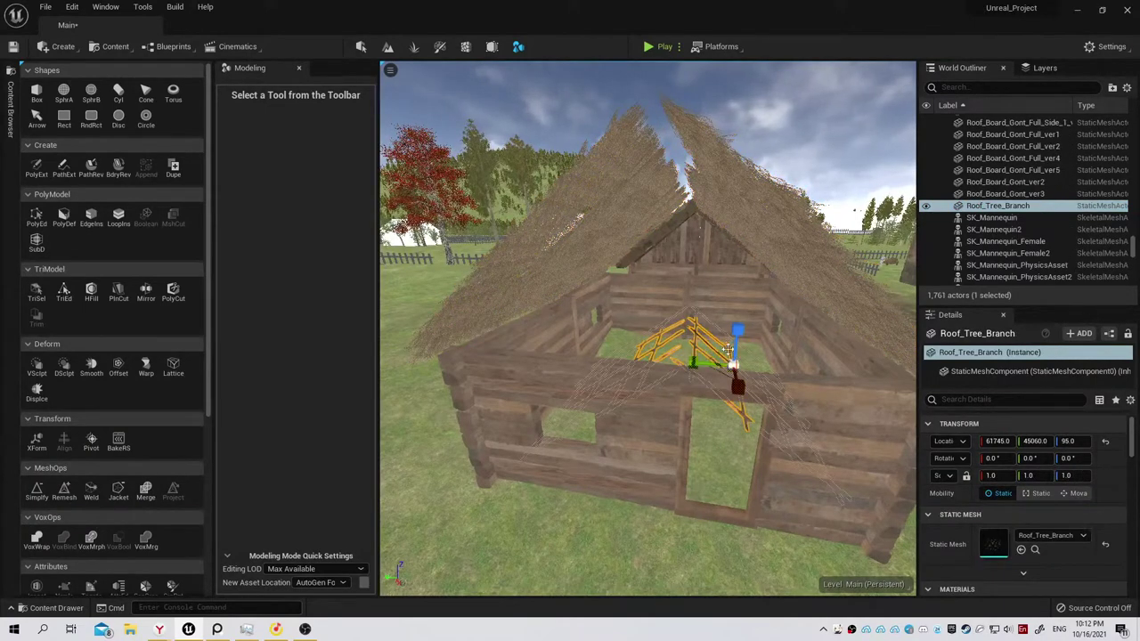
# Move the Roof_Tree_Branch frame to 62011.0, 45078.0, 600.0 so its rafters line the roof slopes.
pyautogui.moveTo(739, 339)
pyautogui.mouseDown()
pyautogui.moveTo(743, 175)
pyautogui.moveTo(760, 186)
pyautogui.mouseUp()
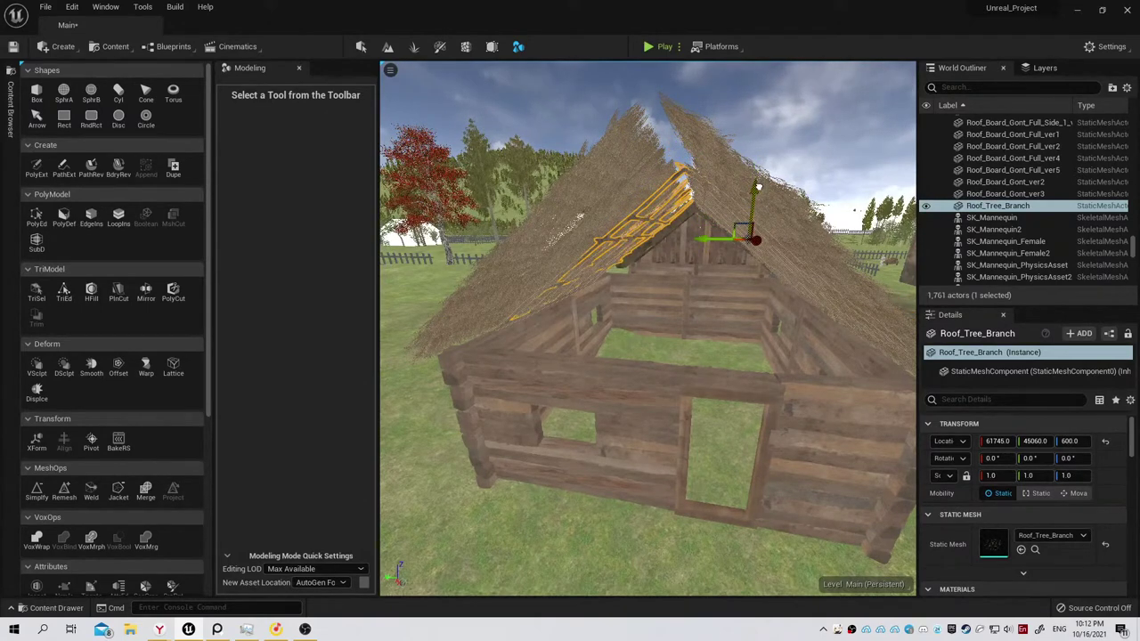
pyautogui.moveTo(717, 239); pyautogui.dragTo(715, 239)
pyautogui.moveTo(999, 443); pyautogui.dragTo(1024, 442)
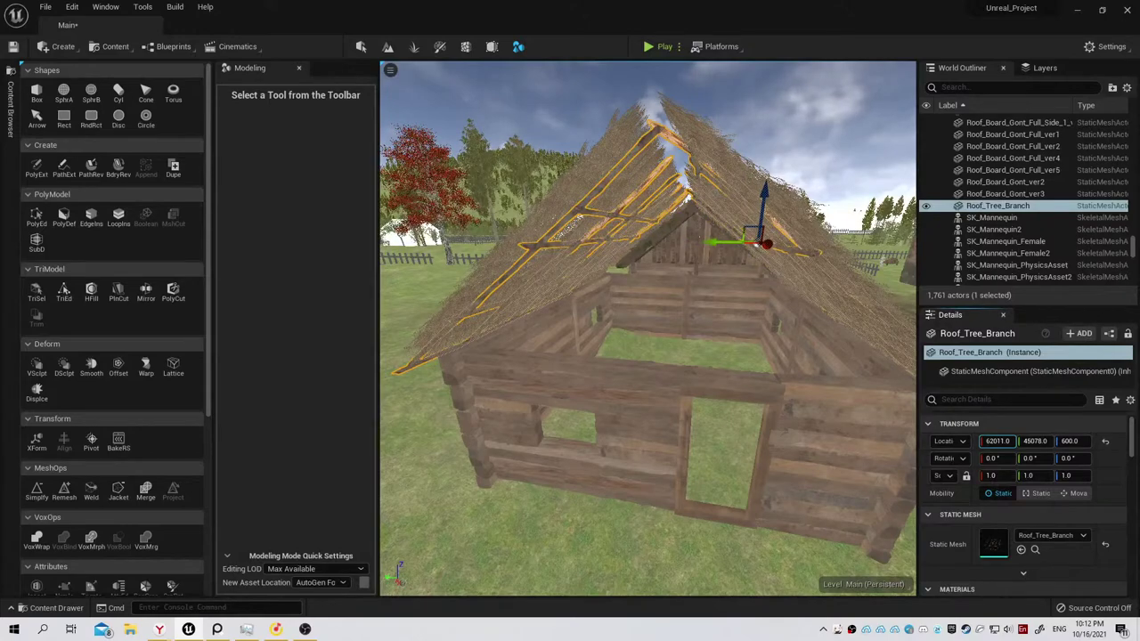
pyautogui.moveTo(803, 411); pyautogui.dragTo(804, 411, button='right')
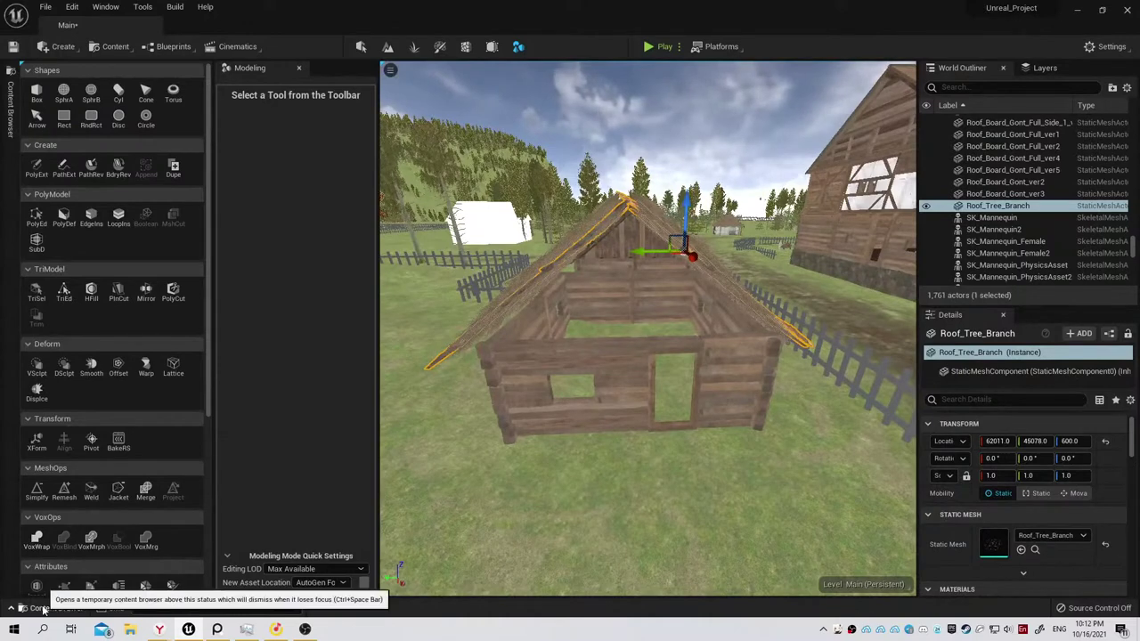
pyautogui.click(57, 607)
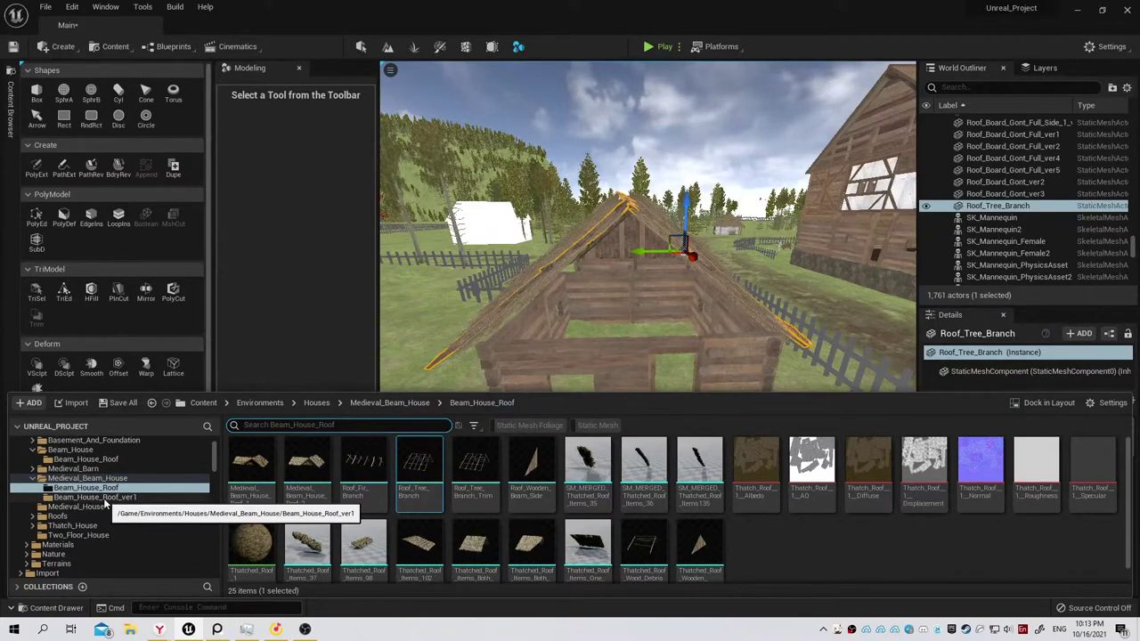
pyautogui.moveTo(475, 543); pyautogui.dragTo(515, 336)
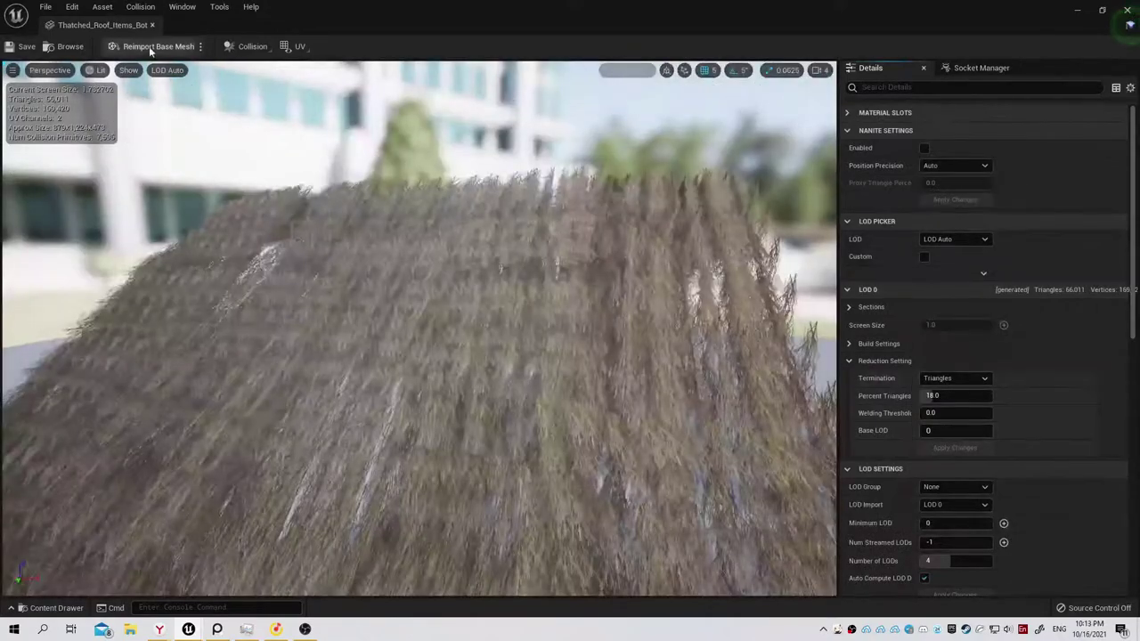
pyautogui.click(152, 25)
pyautogui.click(43, 608)
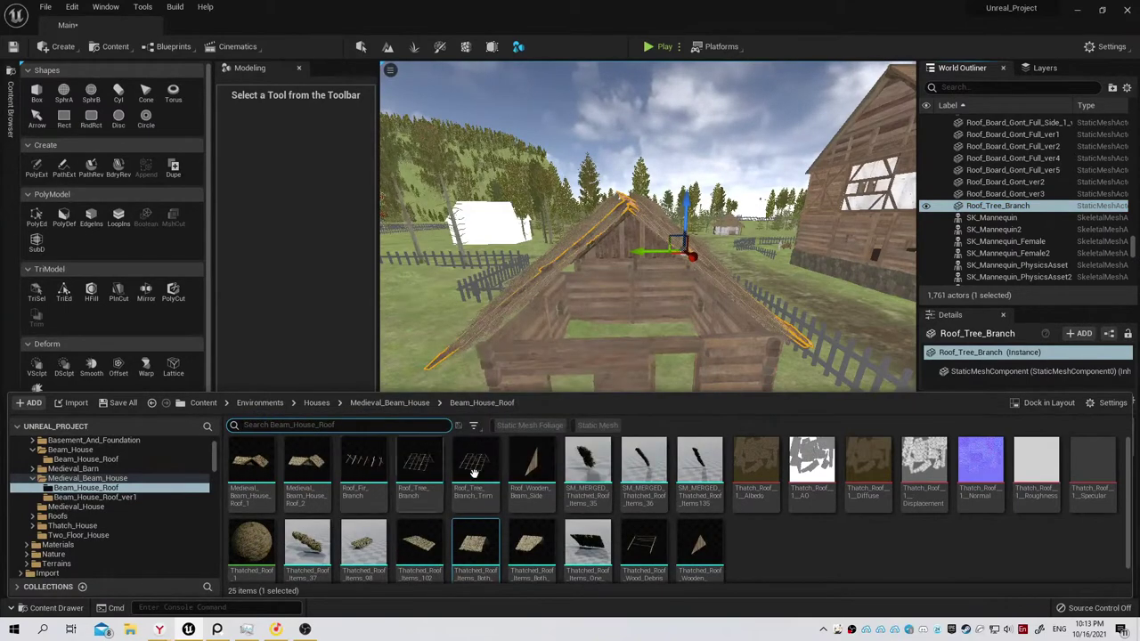
pyautogui.click(89, 497)
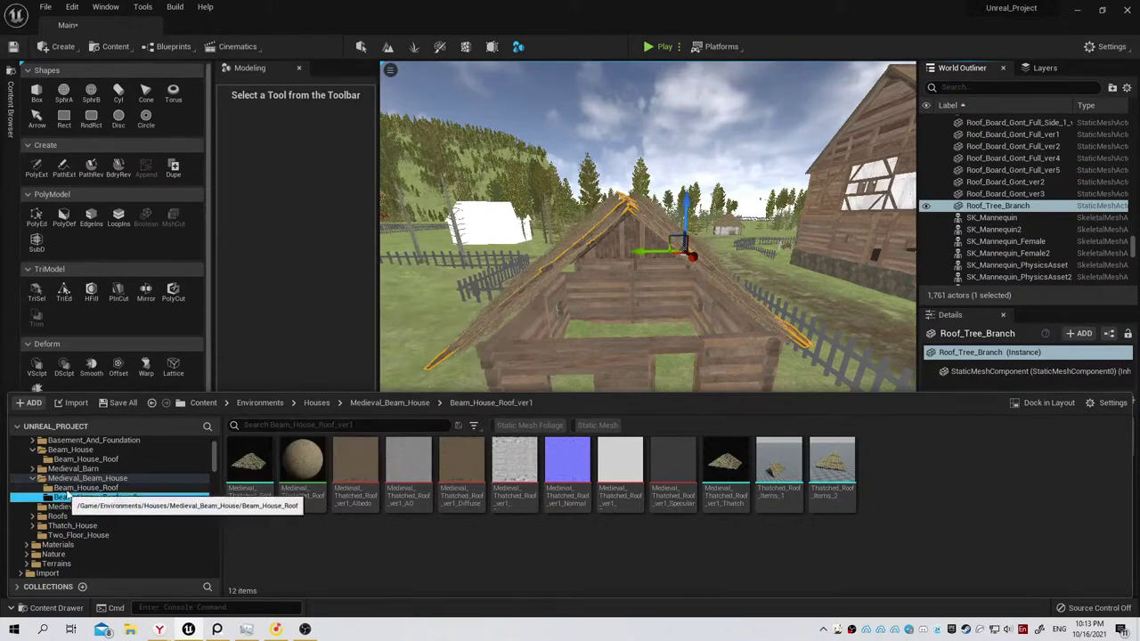
pyautogui.click(85, 488)
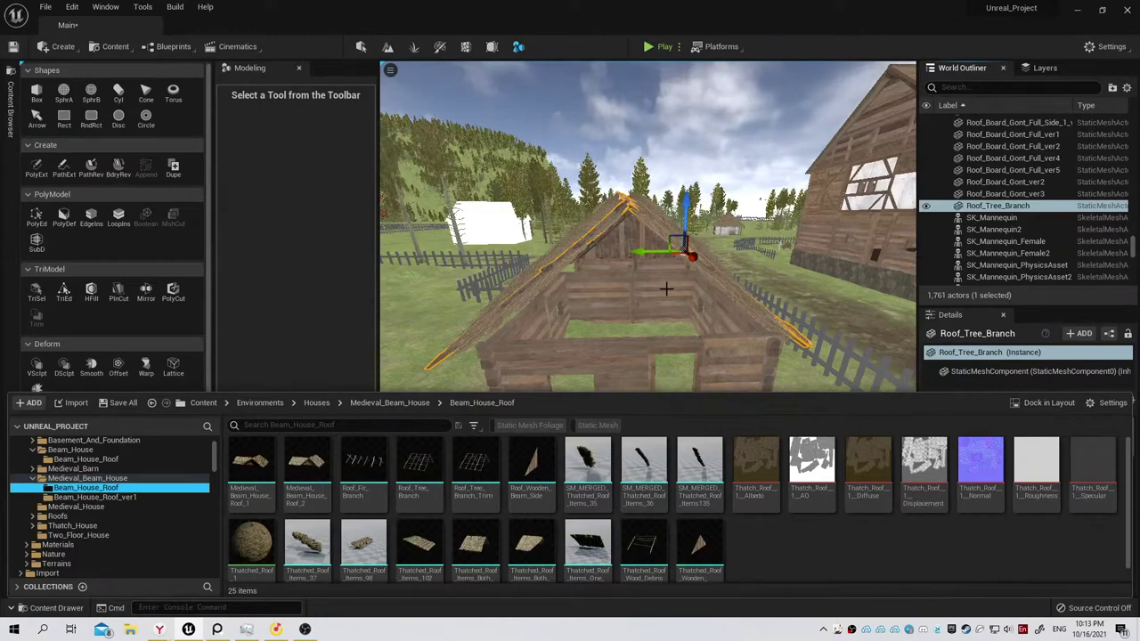
pyautogui.keyDown('alt'); pyautogui.moveTo(666, 288); pyautogui.dragTo(579, 253); pyautogui.keyUp('alt')
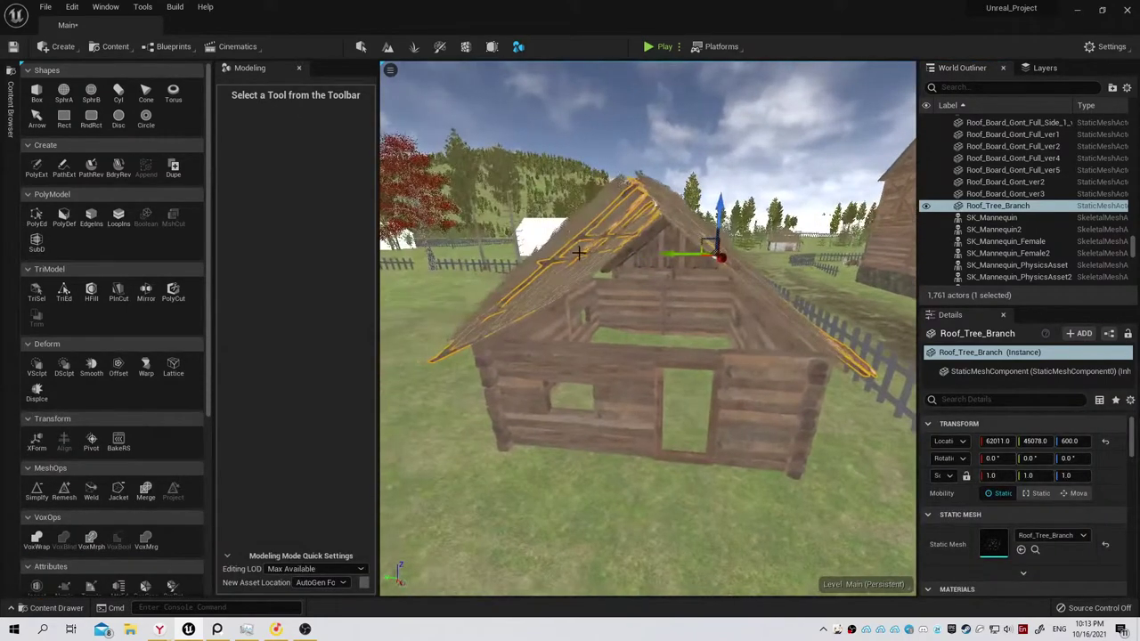
# Select both thatched roof halves and lift them high above the log house.
pyautogui.keyDown('ctrl'); pyautogui.click(563, 278); pyautogui.keyUp('ctrl')
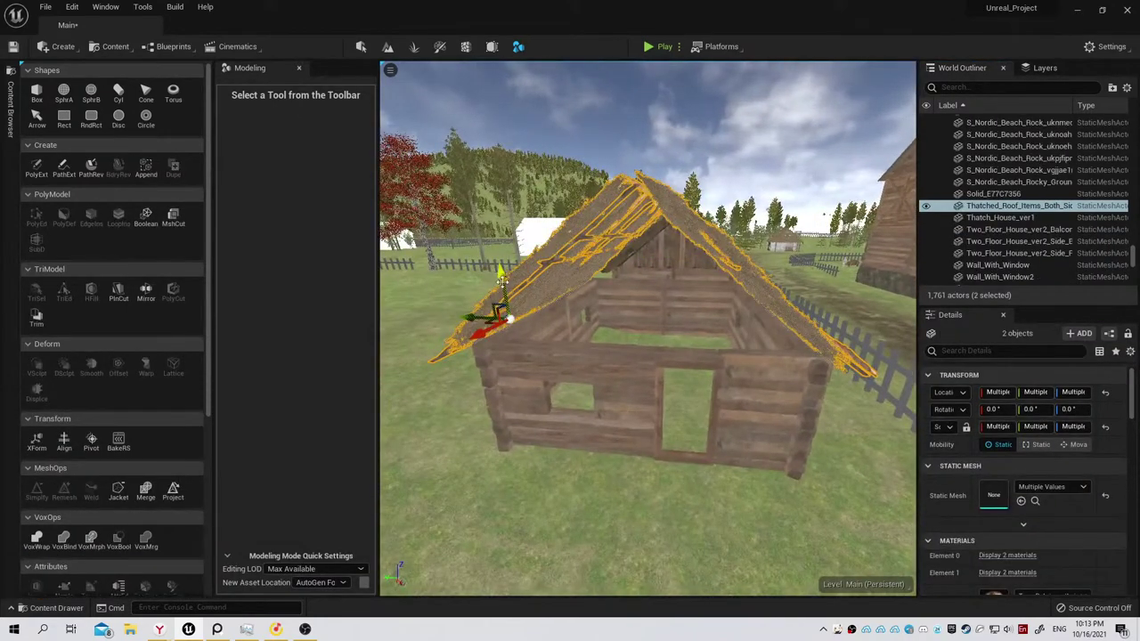
pyautogui.moveTo(502, 278)
pyautogui.mouseDown()
pyautogui.moveTo(463, 66)
pyautogui.moveTo(402, 66)
pyautogui.mouseUp()
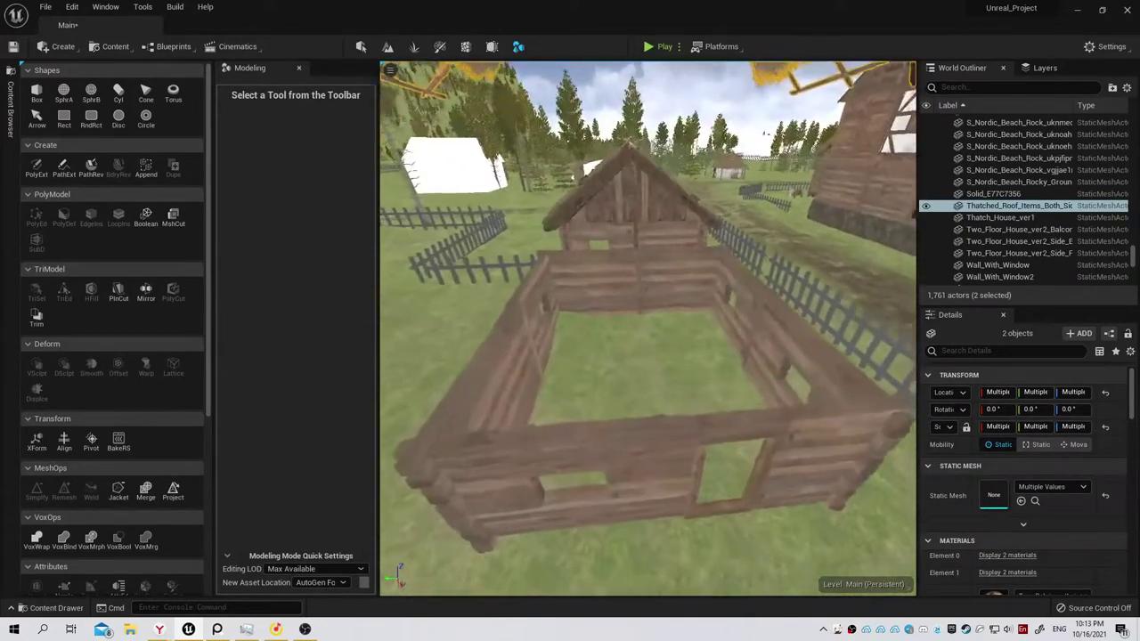
pyautogui.moveTo(402, 67)
pyautogui.keyDown('alt'); pyautogui.mouseDown()
pyautogui.moveTo(403, 109)
pyautogui.moveTo(417, 129)
pyautogui.moveTo(618, 166)
pyautogui.mouseUp(); pyautogui.keyUp('alt')
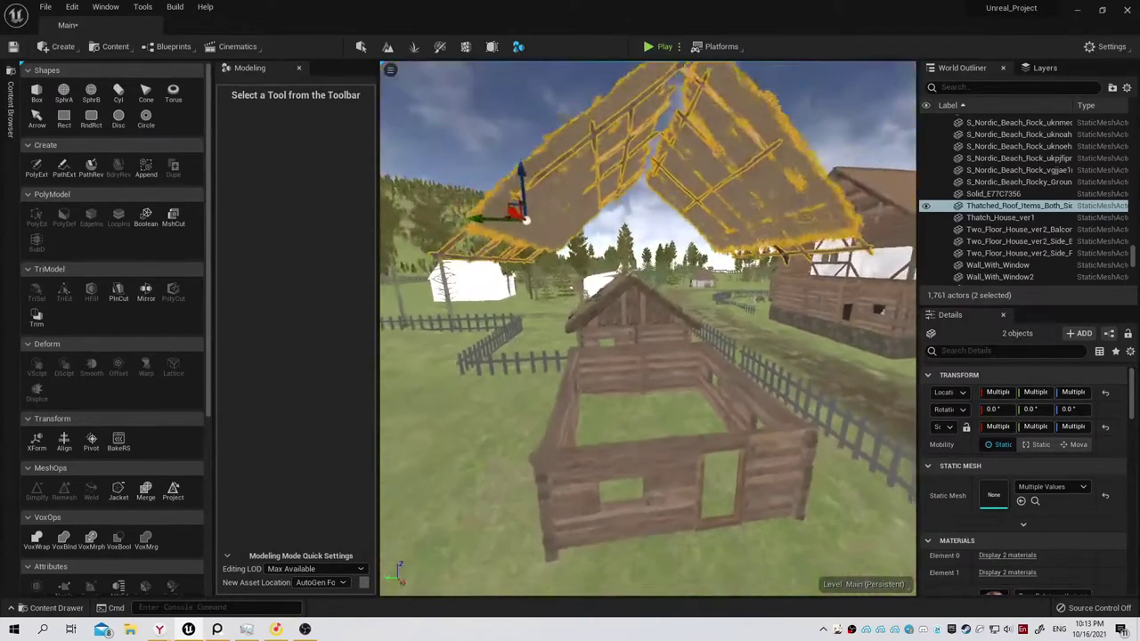
pyautogui.moveTo(546, 193)
pyautogui.keyDown('alt'); pyautogui.mouseDown()
pyautogui.moveTo(499, 214)
pyautogui.moveTo(535, 231)
pyautogui.mouseUp(); pyautogui.keyUp('alt')
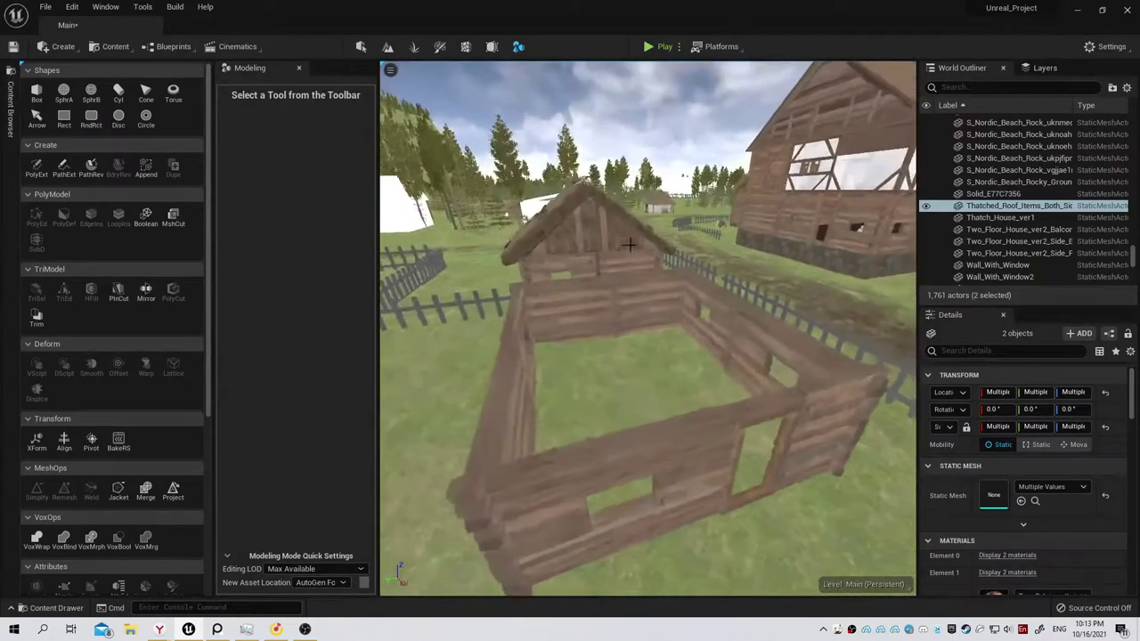
# Save the level with Save All and Save Selected.
pyautogui.click(57, 608)
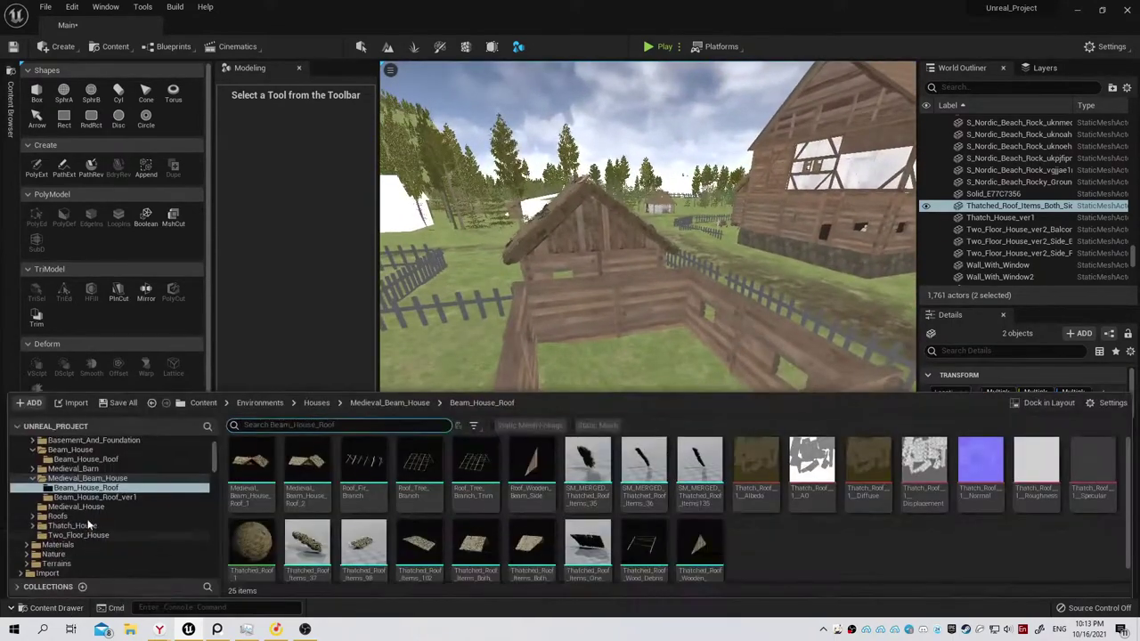
pyautogui.click(117, 406)
pyautogui.click(639, 445)
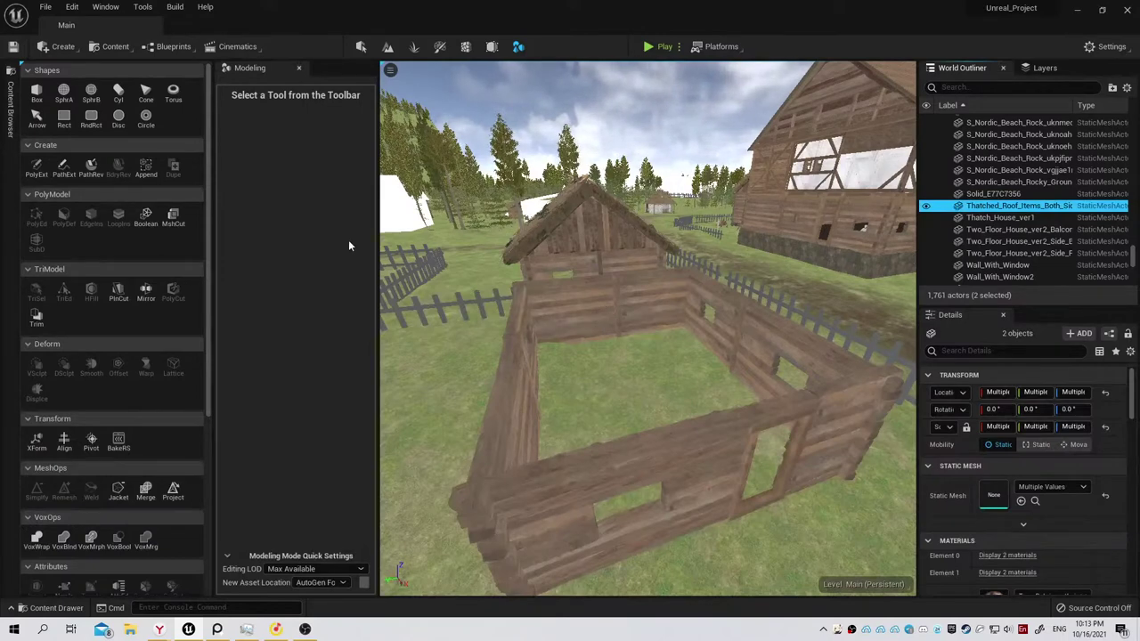
pyautogui.moveTo(561, 287)
pyautogui.mouseDown(button='right')
pyautogui.moveTo(562, 256)
pyautogui.moveTo(575, 267)
pyautogui.mouseUp(button='right')
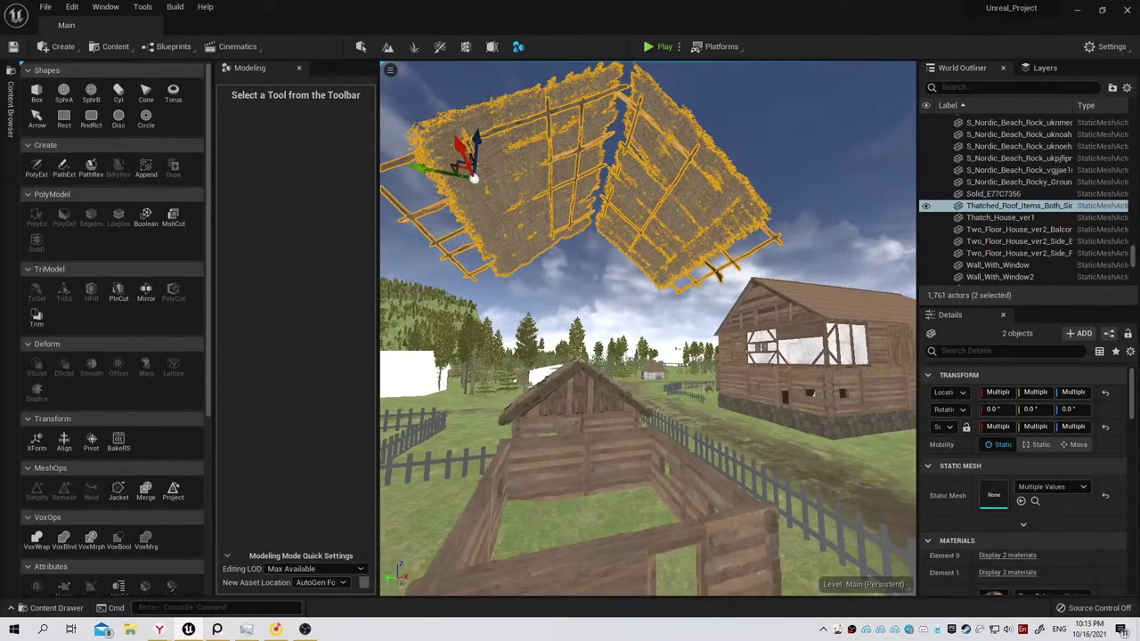
pyautogui.moveTo(575, 267); pyautogui.dragTo(576, 281, button='right')
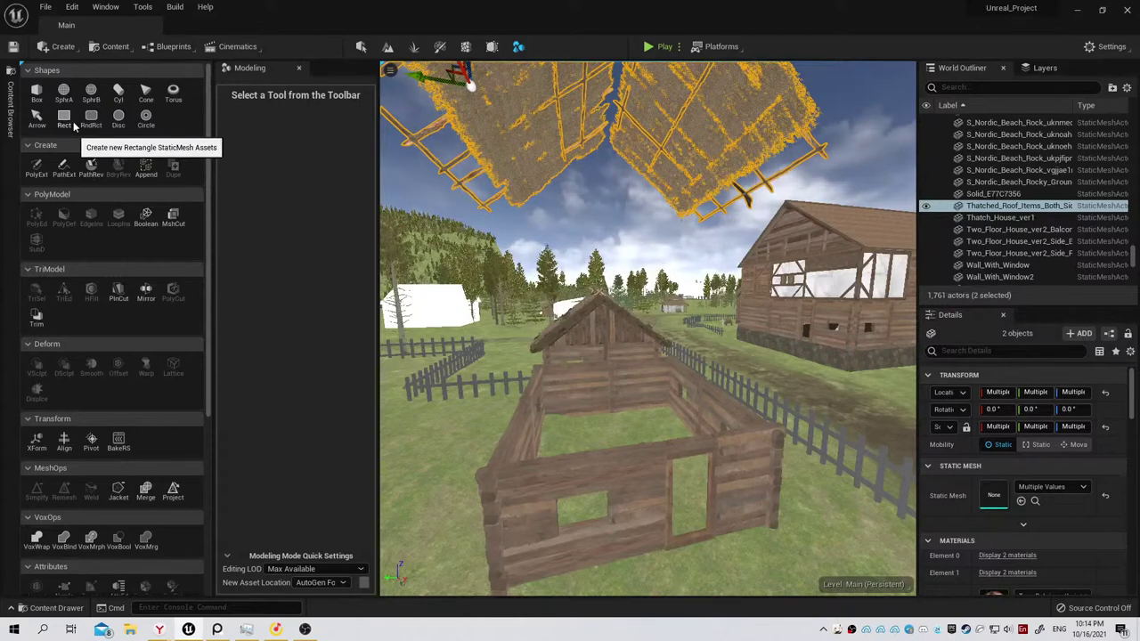
# Cancel the accidentally started Box shape creation.
pyautogui.click(37, 92)
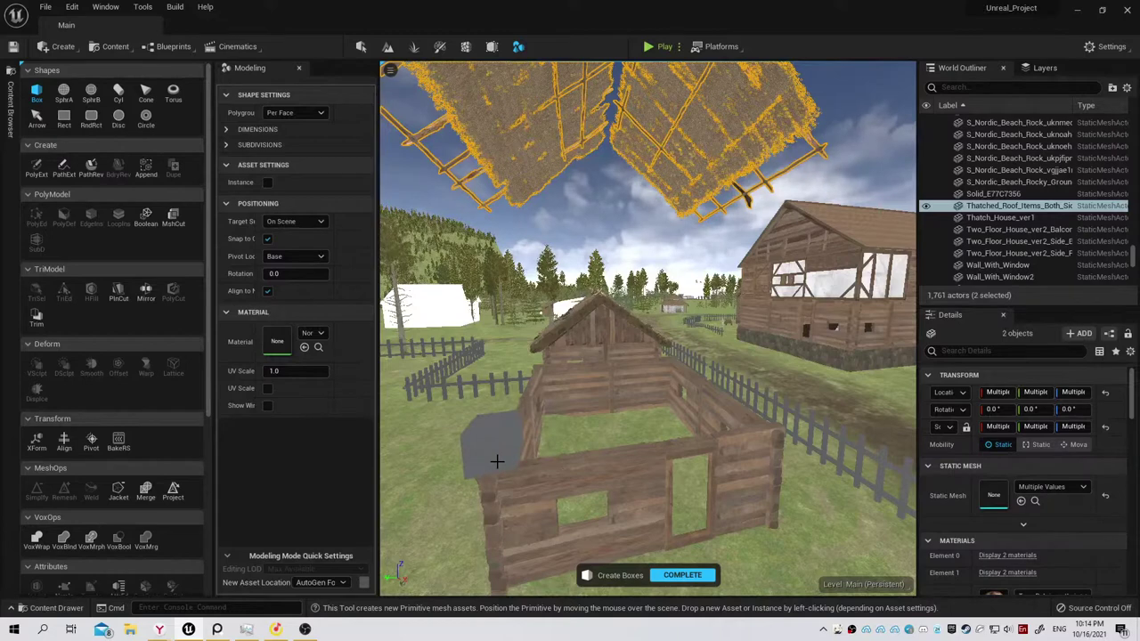
pyautogui.rightClick(489, 444)
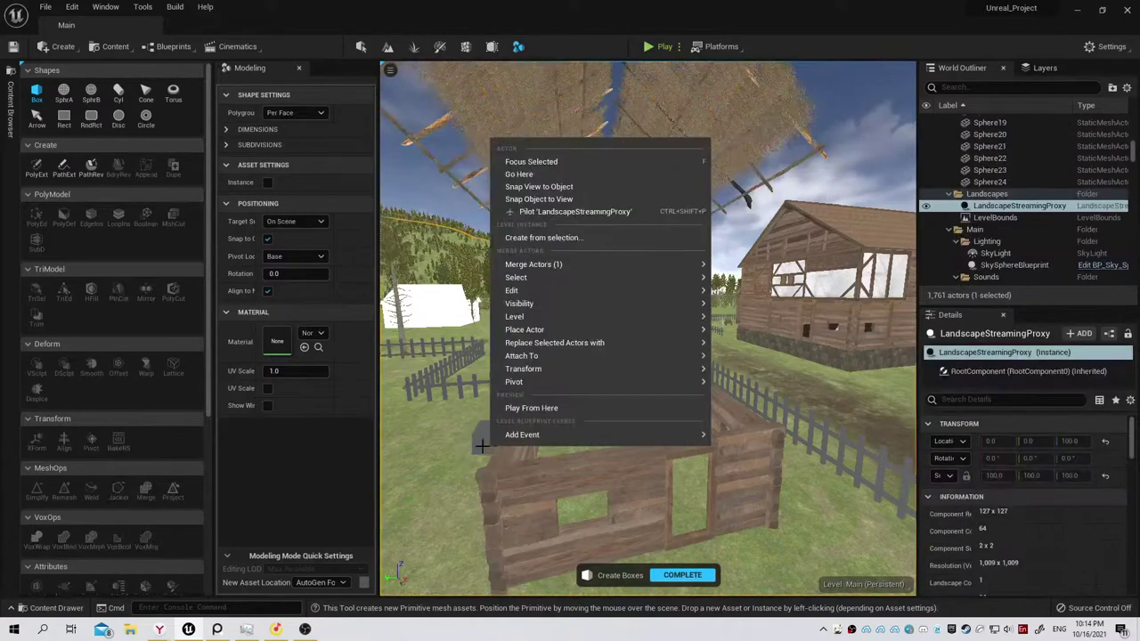
pyautogui.click(440, 452)
pyautogui.press('Escape')
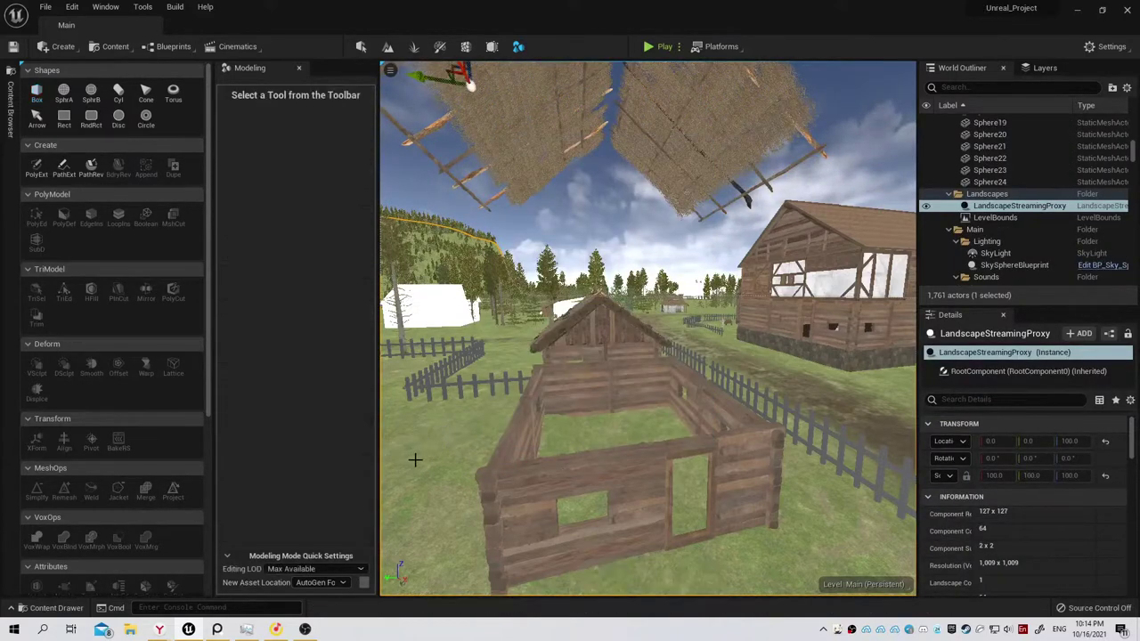
# Dock the Content Drawer in the layout, widen its folder tree and select the UI folder.
pyautogui.click(56, 607)
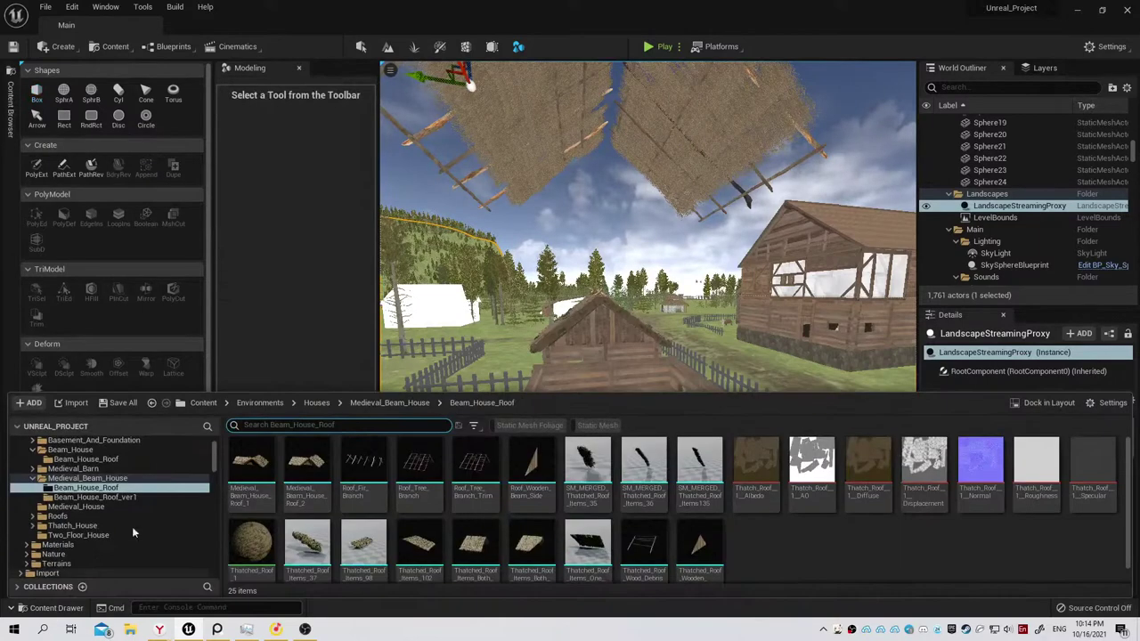
pyautogui.click(12, 107)
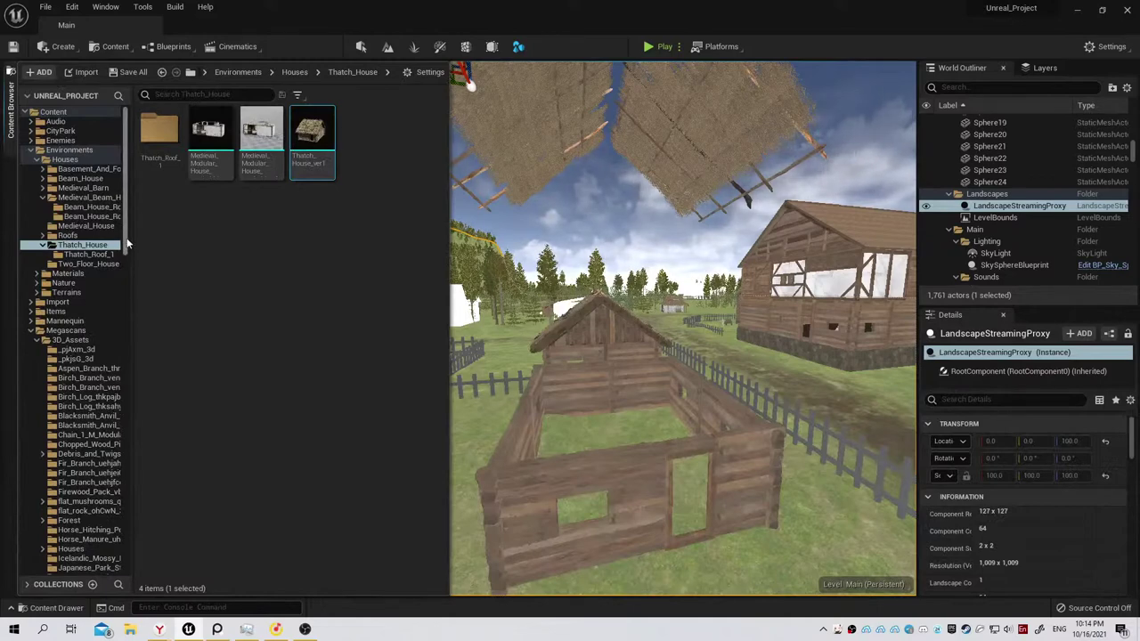
pyautogui.moveTo(134, 240); pyautogui.dragTo(156, 249)
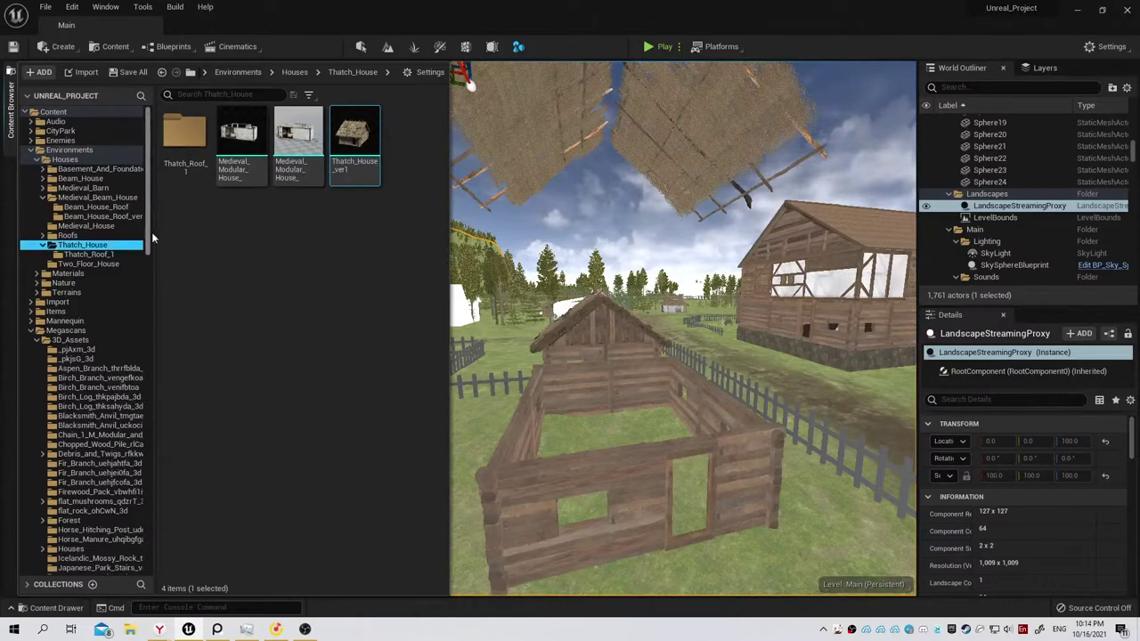
pyautogui.moveTo(149, 239); pyautogui.dragTo(169, 534)
# Browse to the _GENERATED/mitis folder of generated meshes and scroll through it.
pyautogui.click(53, 561)
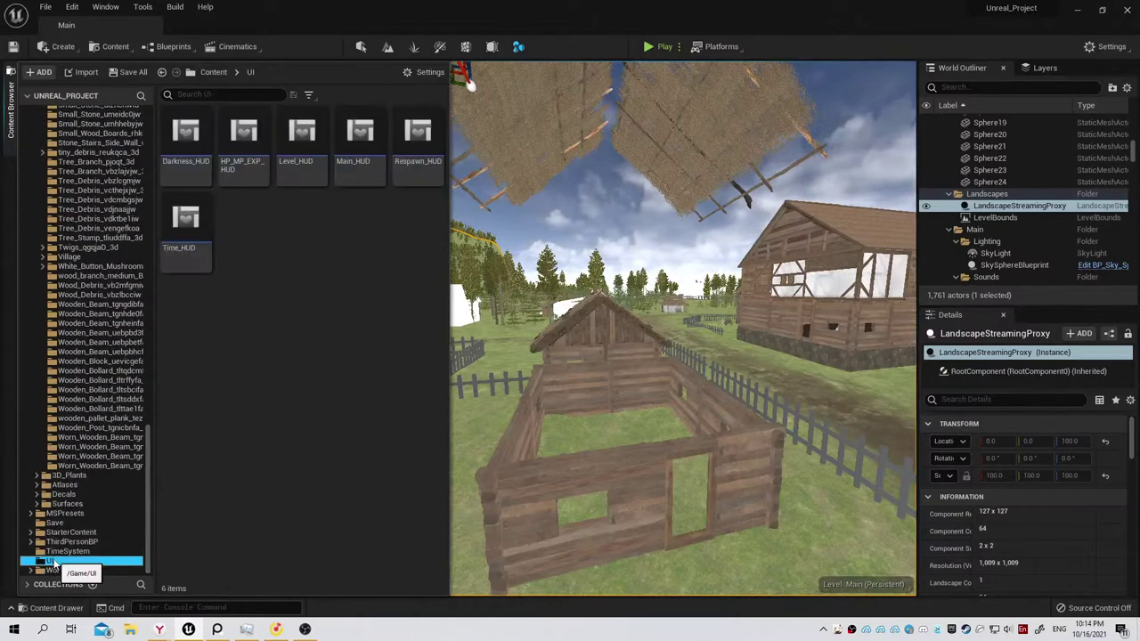
pyautogui.click(53, 570)
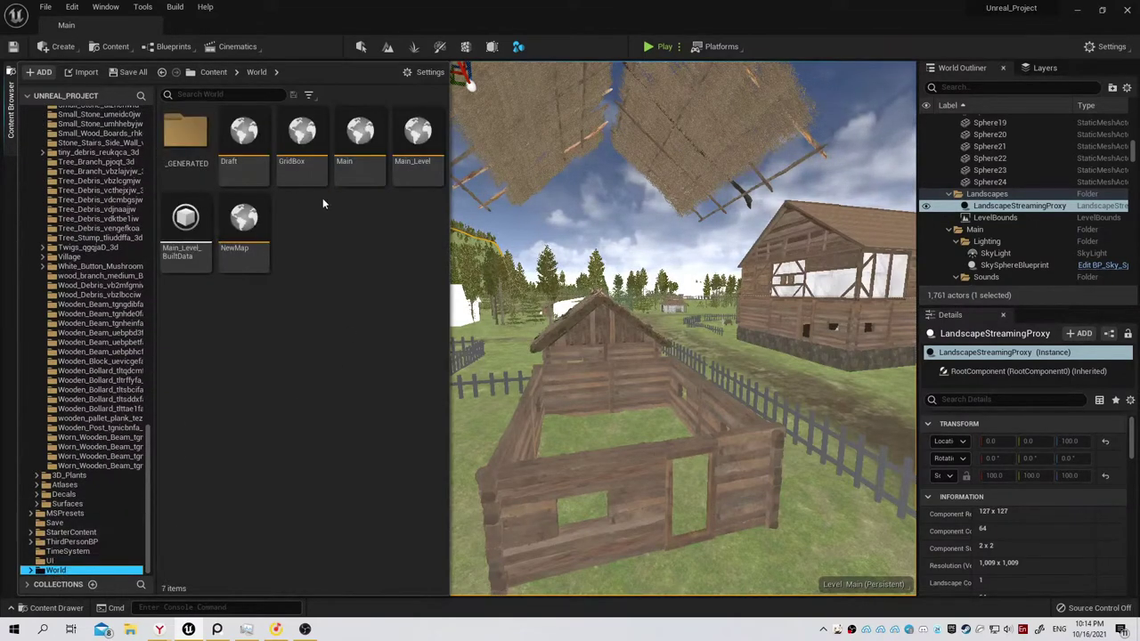
pyautogui.doubleClick(185, 132)
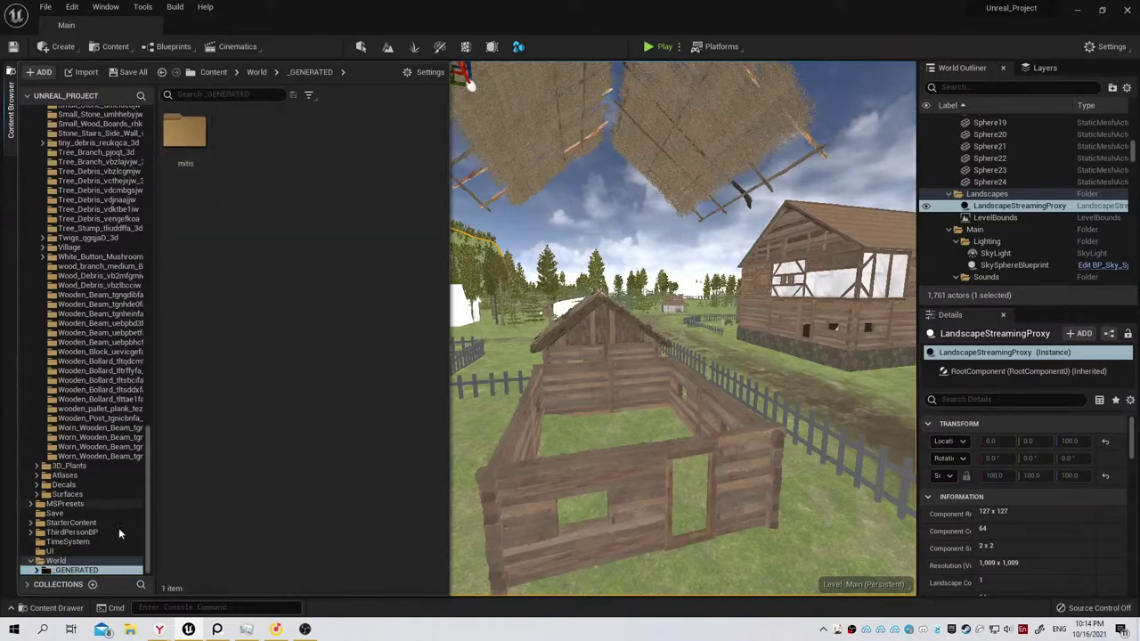
pyautogui.doubleClick(185, 131)
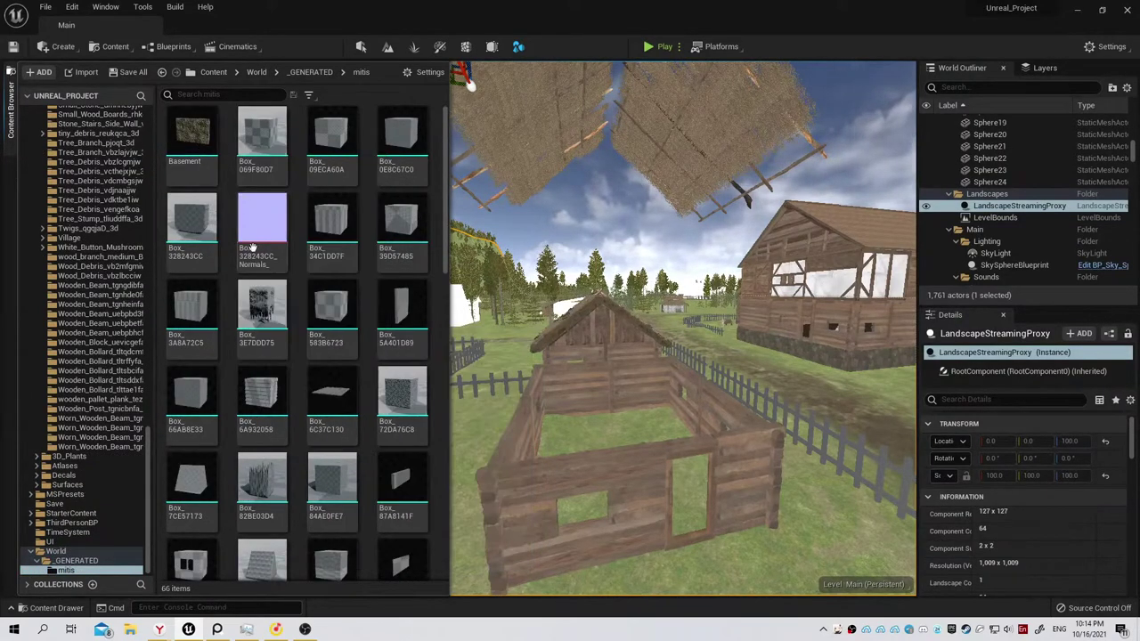
pyautogui.scroll(-5, 396, 394)
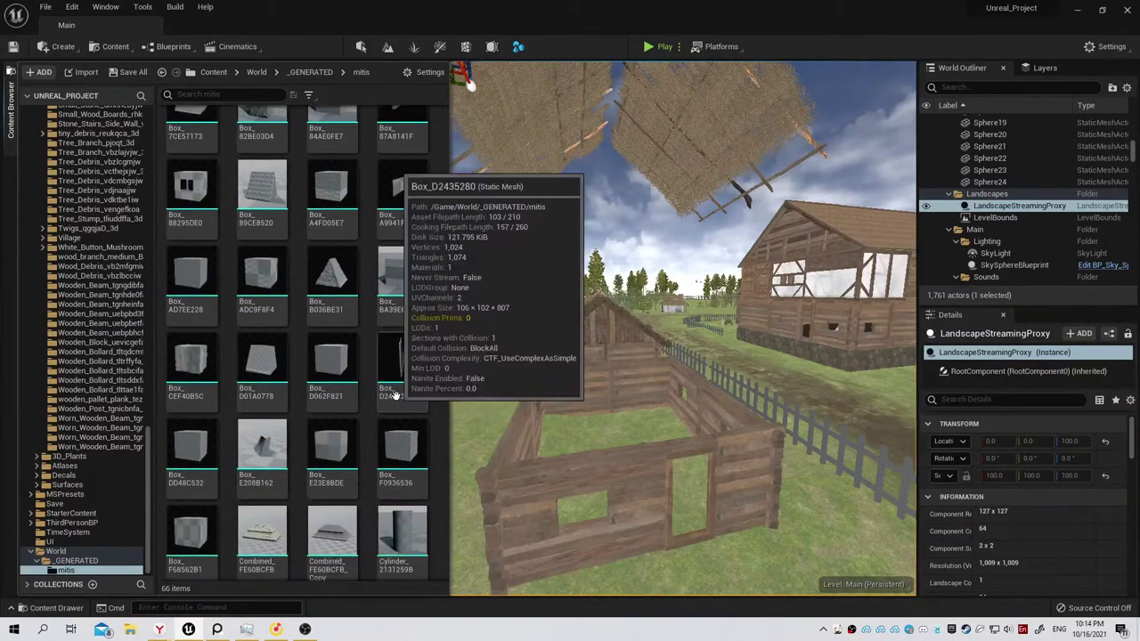
pyautogui.scroll(-4, 397, 395)
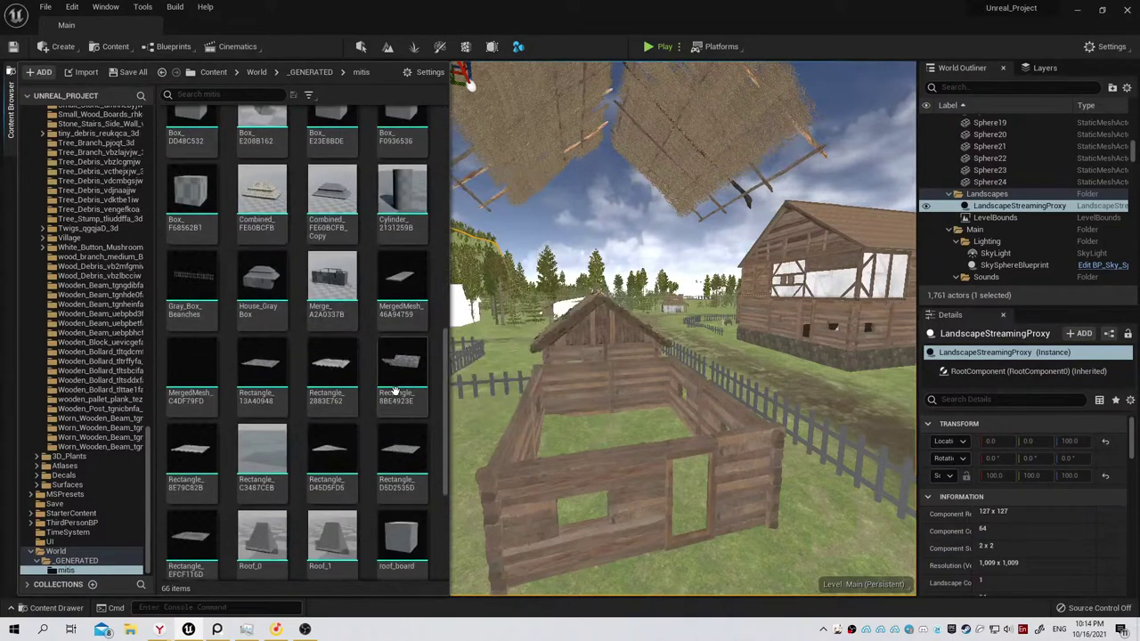
pyautogui.scroll(-3, 394, 391)
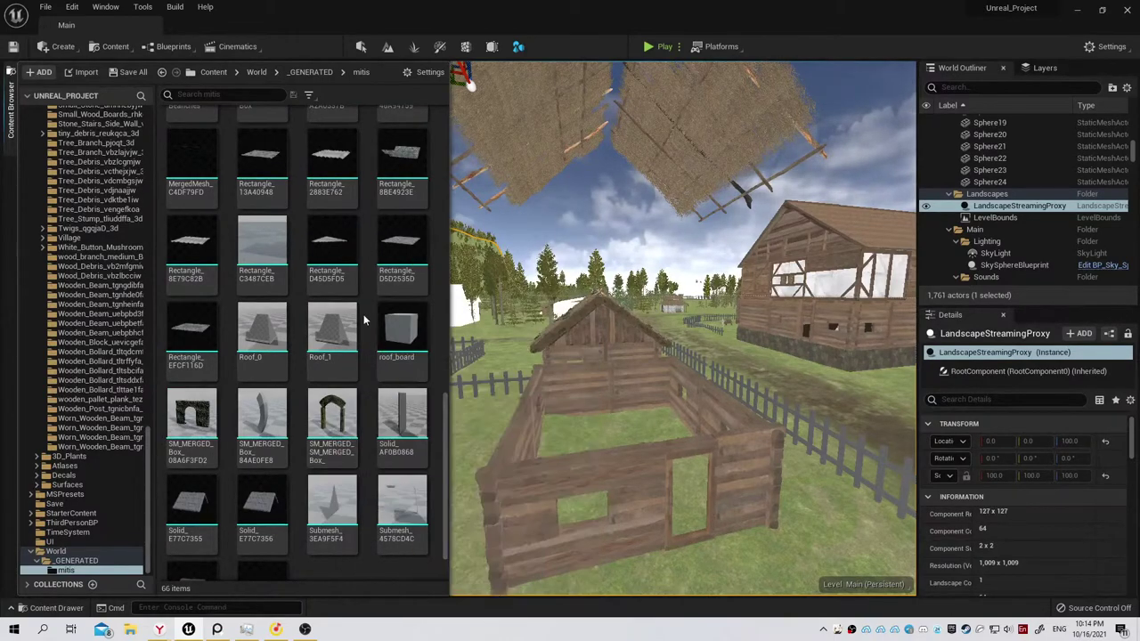
# Open Rectangle_8BE4923E in the Static Mesh editor, zoom in, then close it.
pyautogui.click(402, 155)
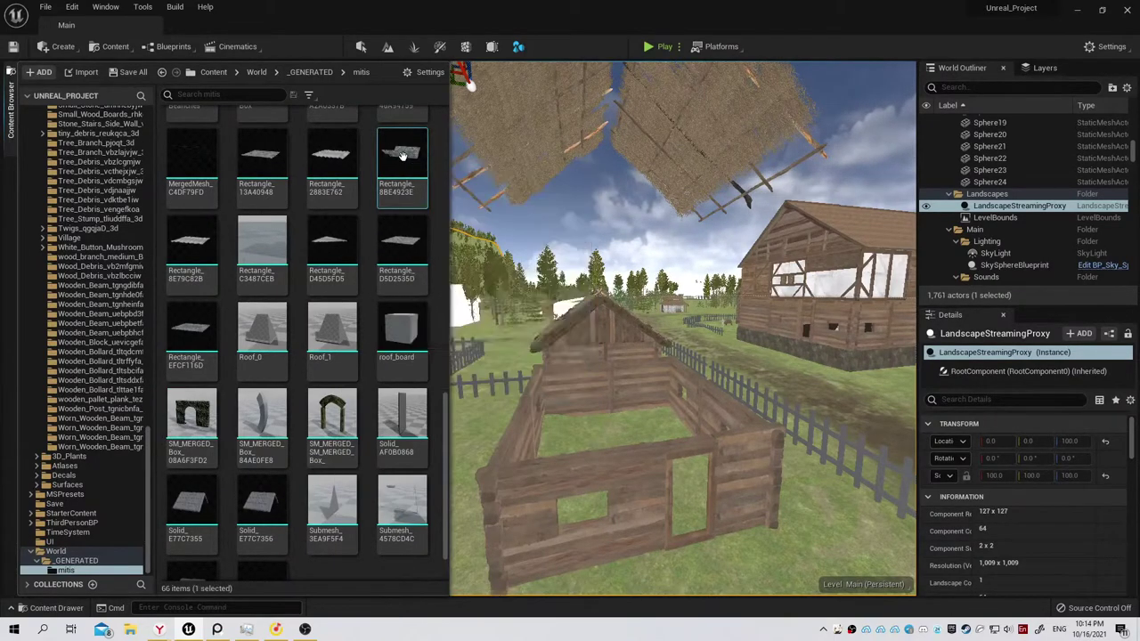
pyautogui.doubleClick(402, 155)
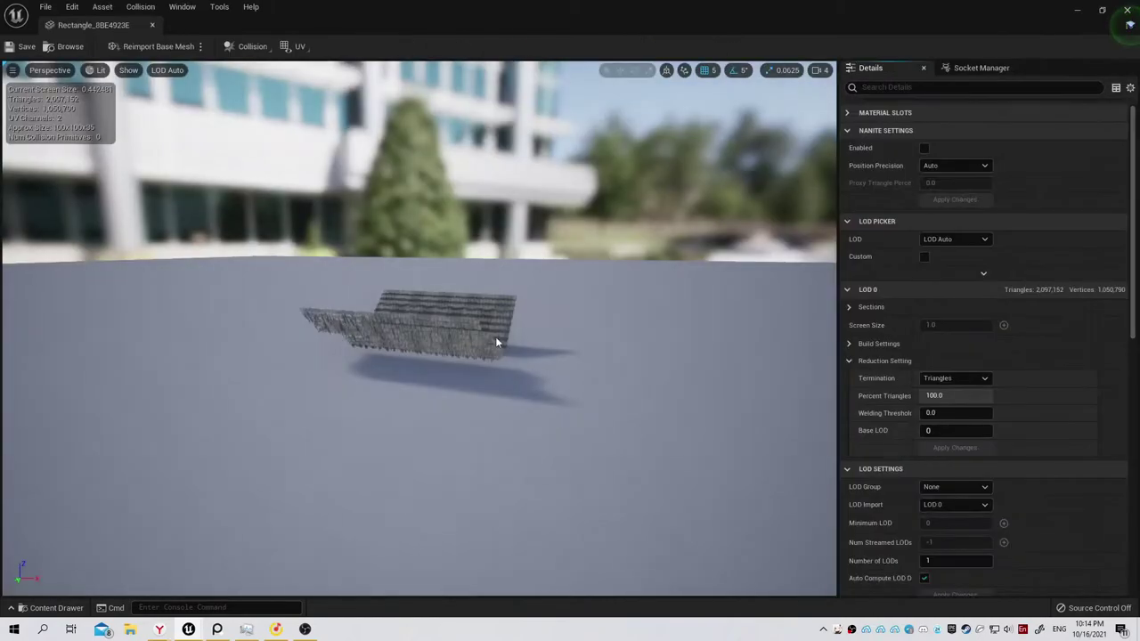
pyautogui.scroll(3, 496, 342)
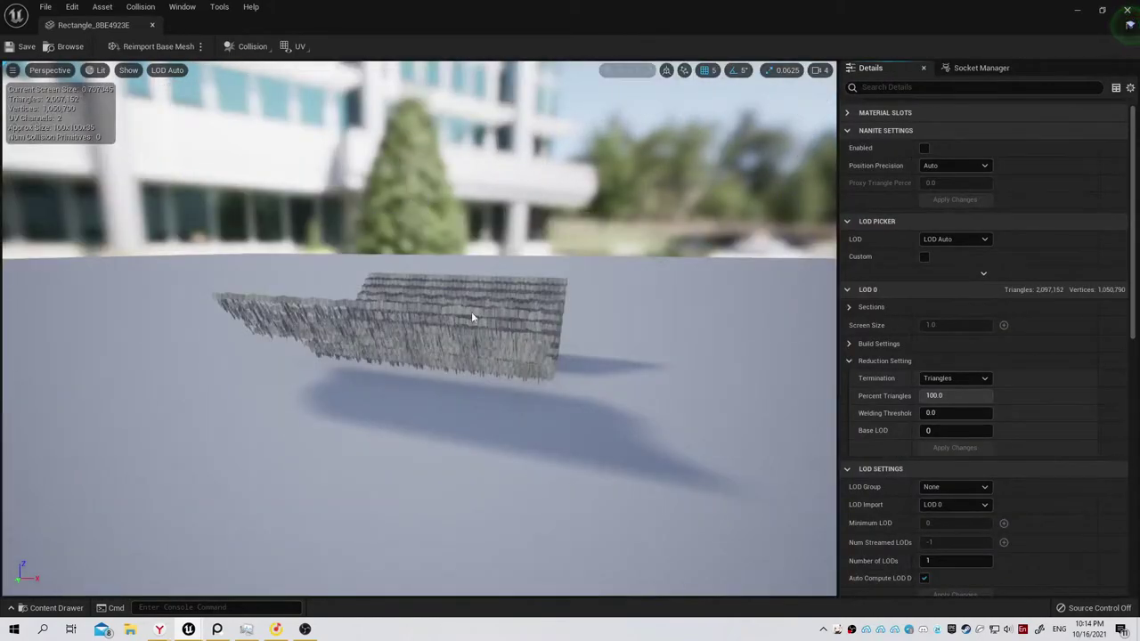
pyautogui.click(152, 25)
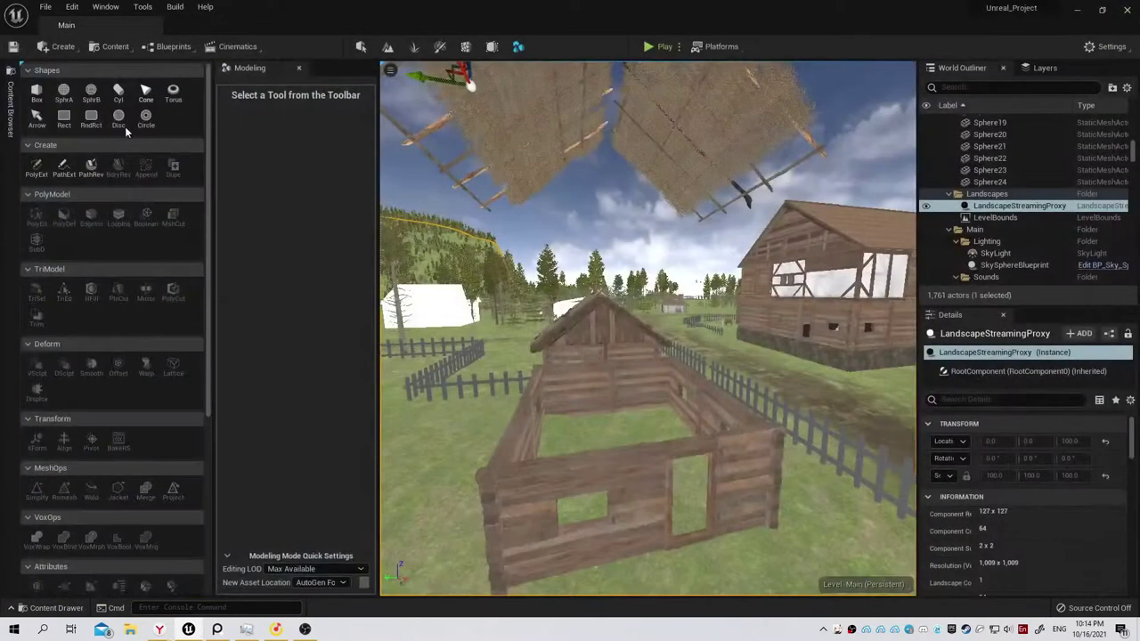
# Drag the Solid_E77C7356 roof mesh from the mitis folder onto the log pen.
pyautogui.click(10, 98)
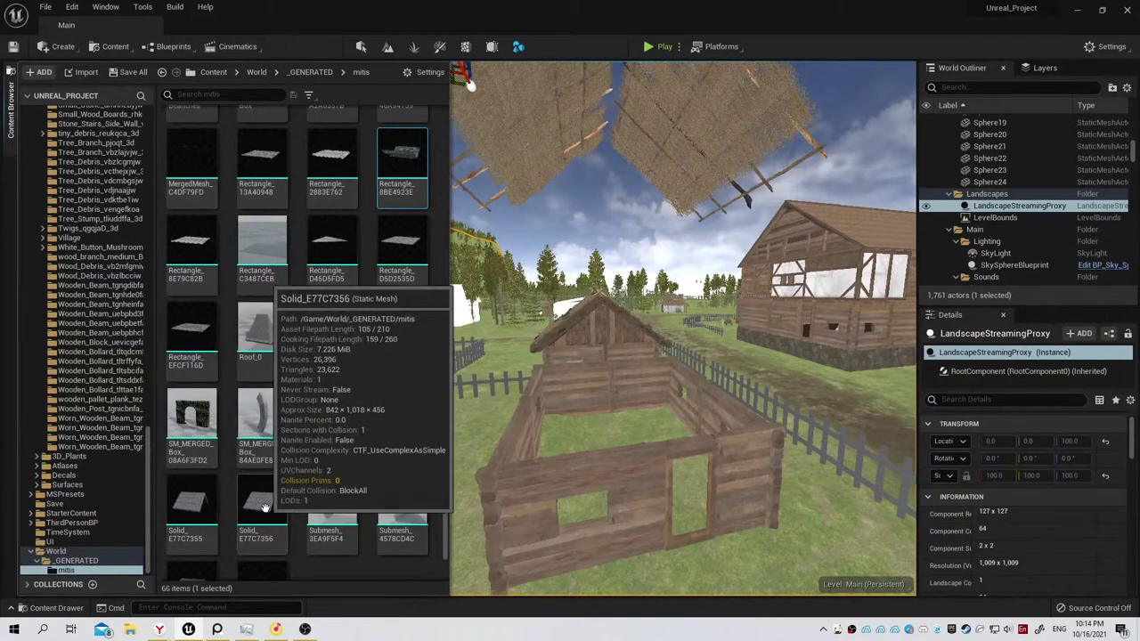
pyautogui.moveTo(263, 508)
pyautogui.mouseDown()
pyautogui.moveTo(330, 482)
pyautogui.moveTo(636, 426)
pyautogui.mouseUp()
# Lift the roof mesh up onto the log walls and shift it forward to centre it.
pyautogui.moveTo(609, 385); pyautogui.dragTo(602, 307)
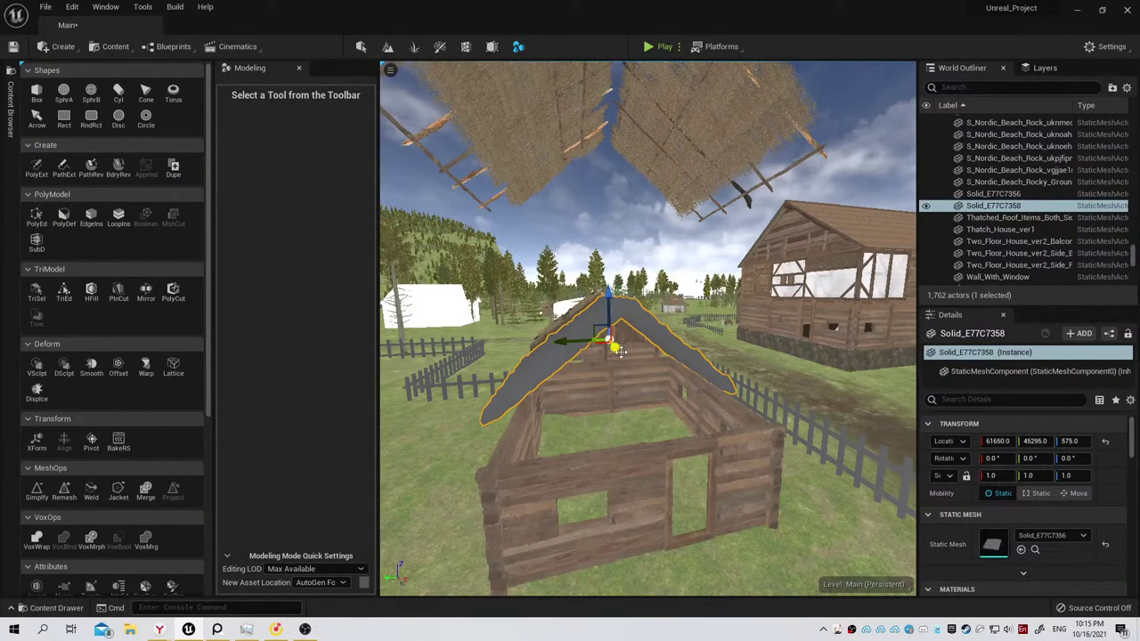
pyautogui.moveTo(621, 352); pyautogui.dragTo(636, 419)
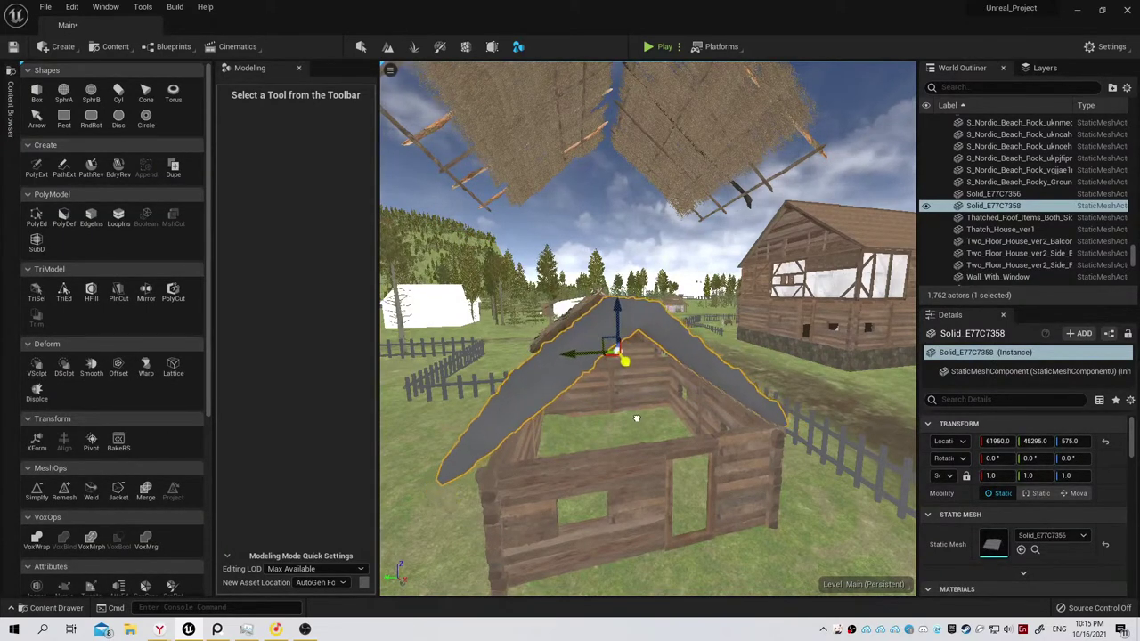
pyautogui.moveTo(636, 424); pyautogui.dragTo(636, 472, button='right')
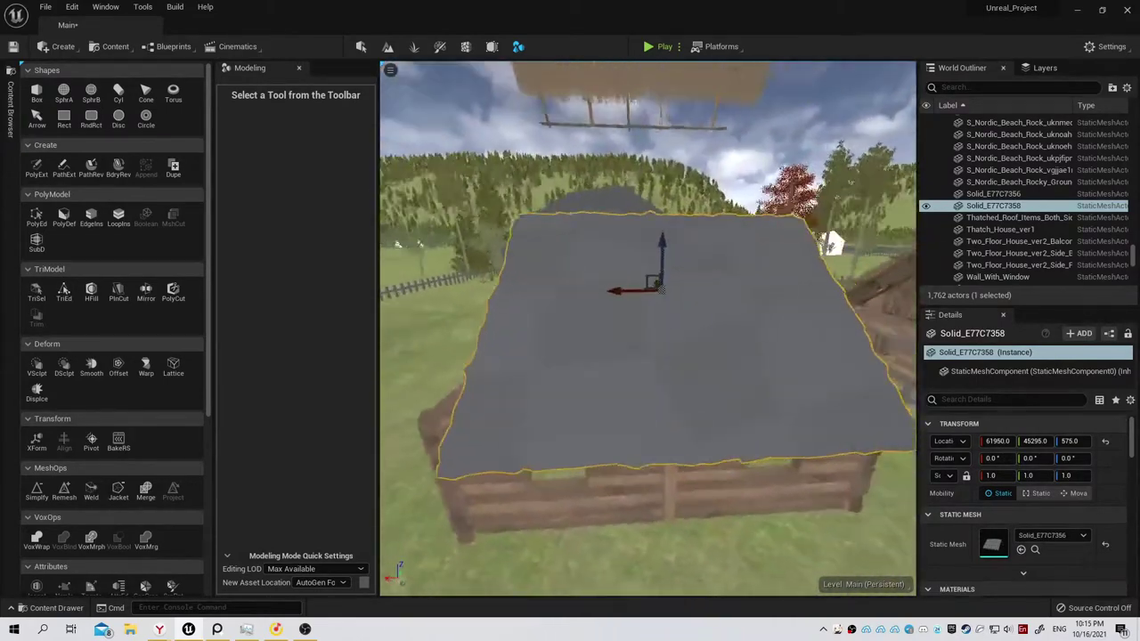
pyautogui.moveTo(614, 424); pyautogui.dragTo(615, 425, button='right')
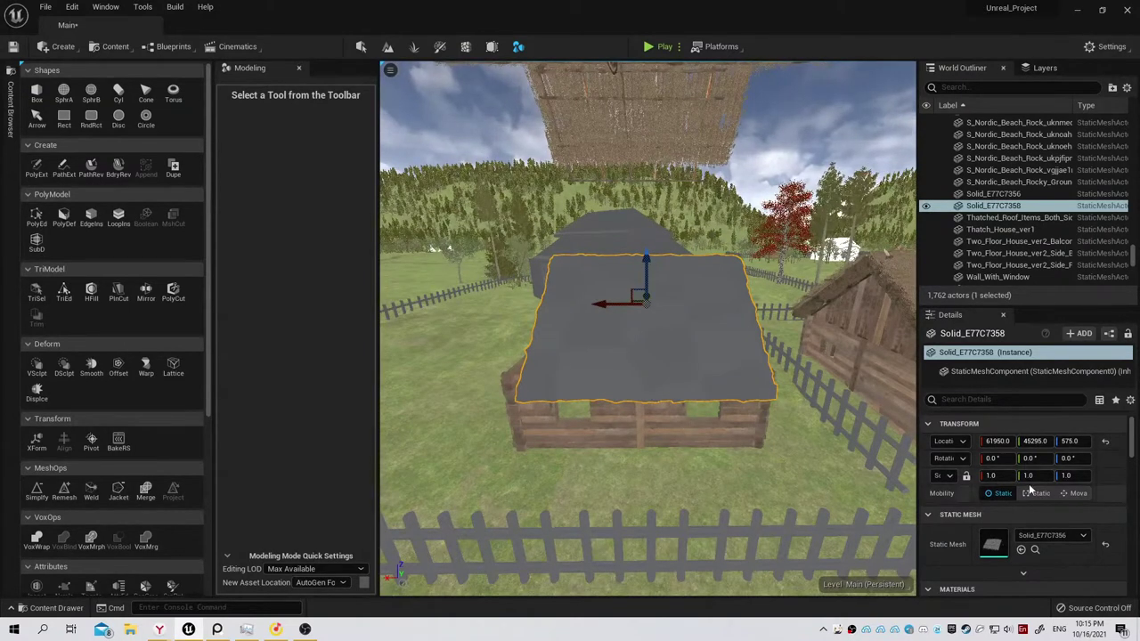
# Scale the roof slab to 1.13 wide and 0.945 deep, and raise it to Z 599.
pyautogui.moveTo(995, 478)
pyautogui.mouseDown()
pyautogui.moveTo(1024, 475)
pyautogui.moveTo(991, 441)
pyautogui.mouseUp()
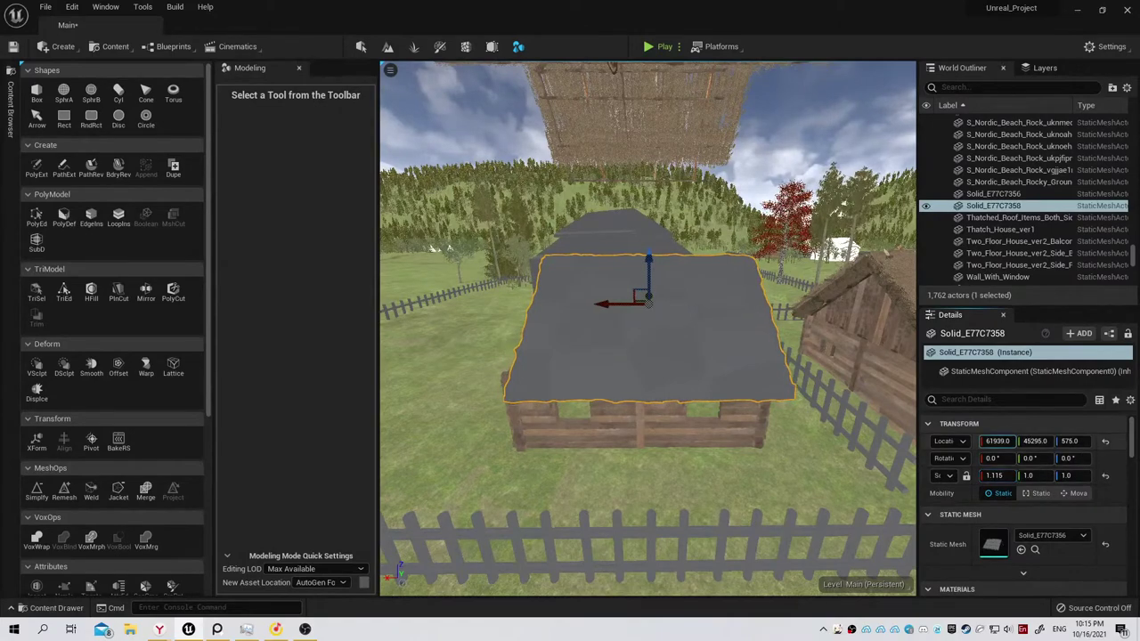
pyautogui.moveTo(648, 329)
pyautogui.mouseDown(button='right')
pyautogui.moveTo(677, 294)
pyautogui.moveTo(606, 308)
pyautogui.mouseUp(button='right')
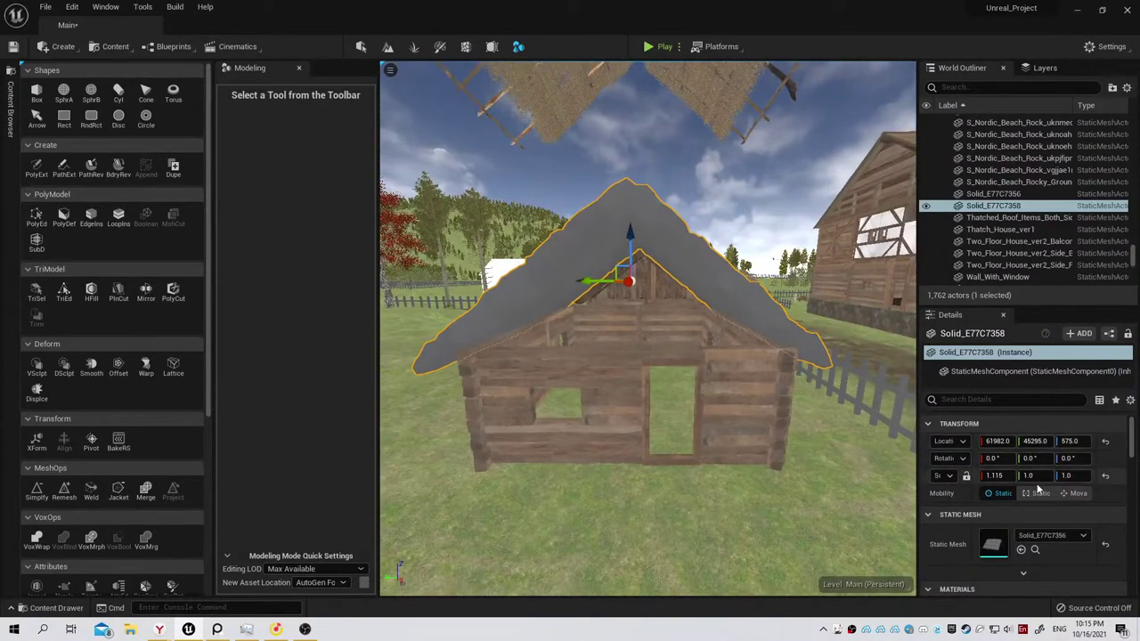
pyautogui.moveTo(1038, 478); pyautogui.dragTo(1031, 478)
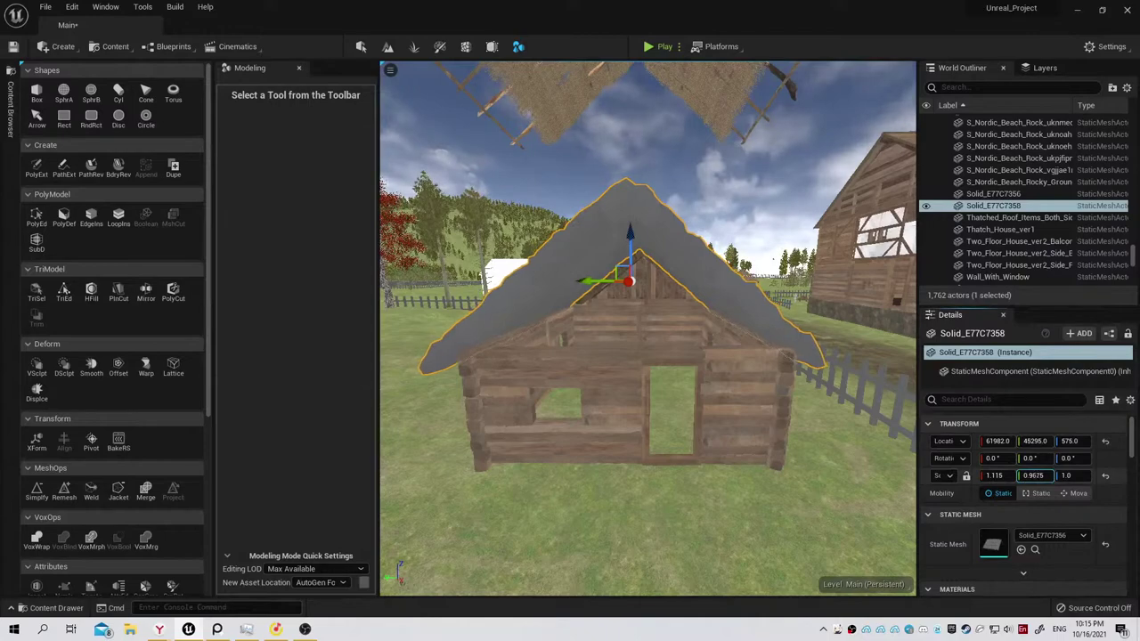
pyautogui.moveTo(749, 371)
pyautogui.mouseDown(button='right')
pyautogui.moveTo(623, 356)
pyautogui.moveTo(641, 356)
pyautogui.mouseUp(button='right')
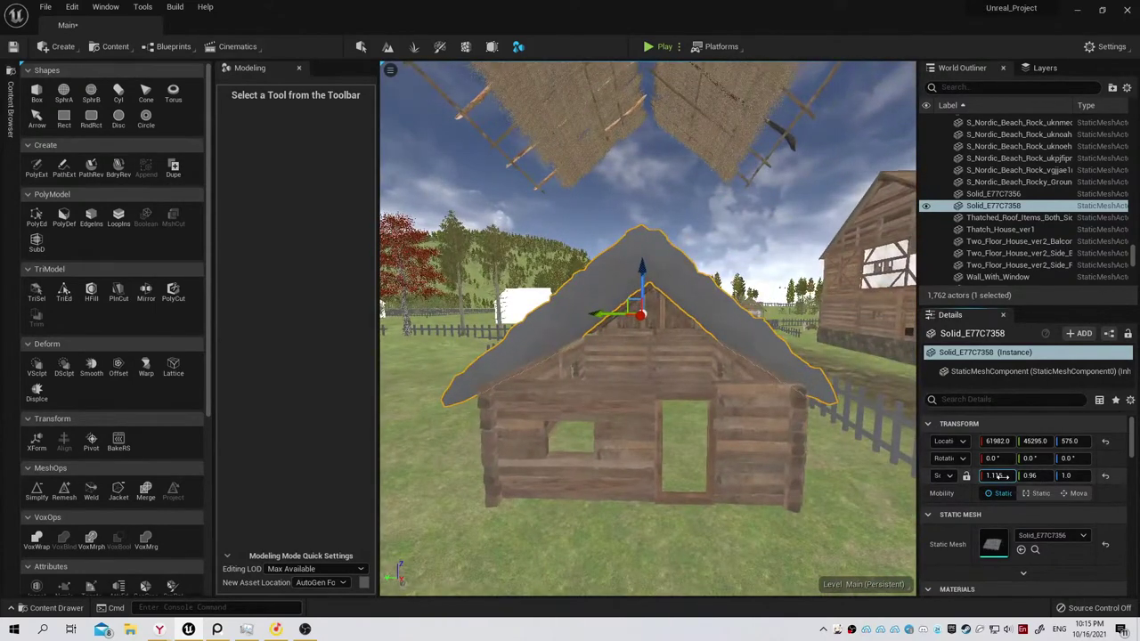
pyautogui.moveTo(996, 476); pyautogui.dragTo(1024, 476)
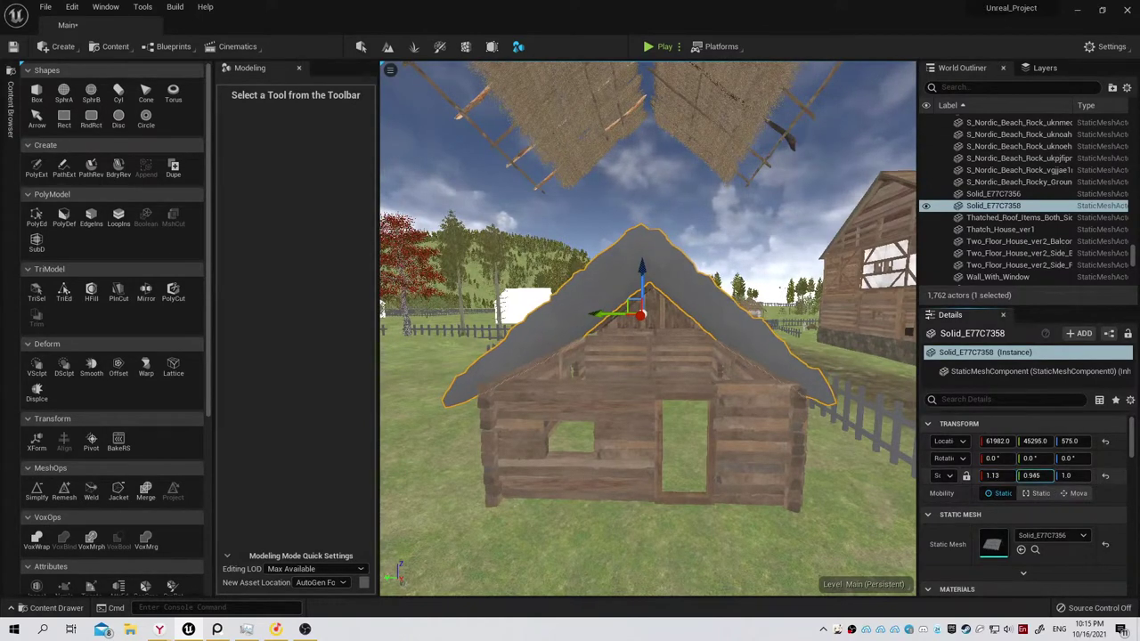
pyautogui.moveTo(1069, 441)
pyautogui.mouseDown()
pyautogui.moveTo(1086, 441)
pyautogui.moveTo(1068, 441)
pyautogui.mouseUp()
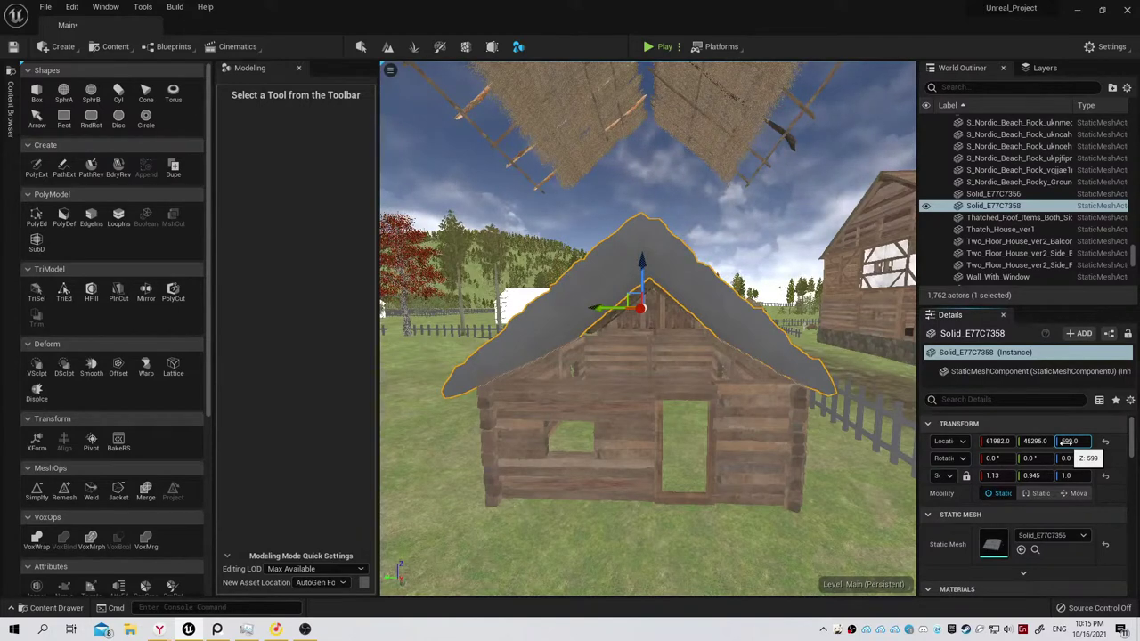
pyautogui.moveTo(632, 330); pyautogui.dragTo(633, 329, button='right')
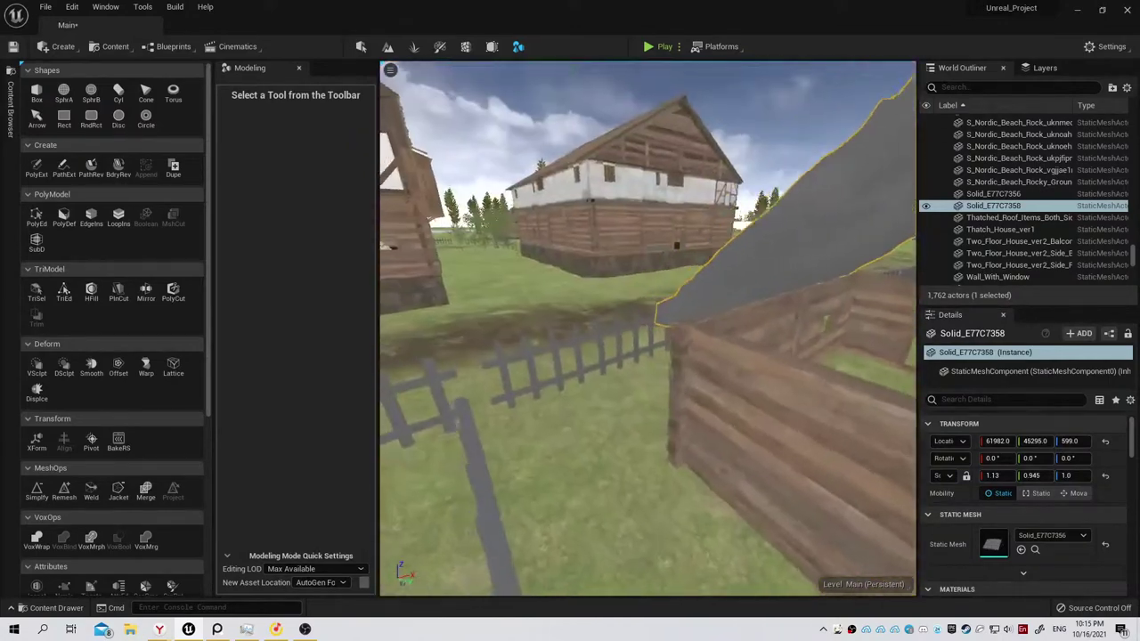
pyautogui.moveTo(857, 514); pyautogui.dragTo(857, 514, button='right')
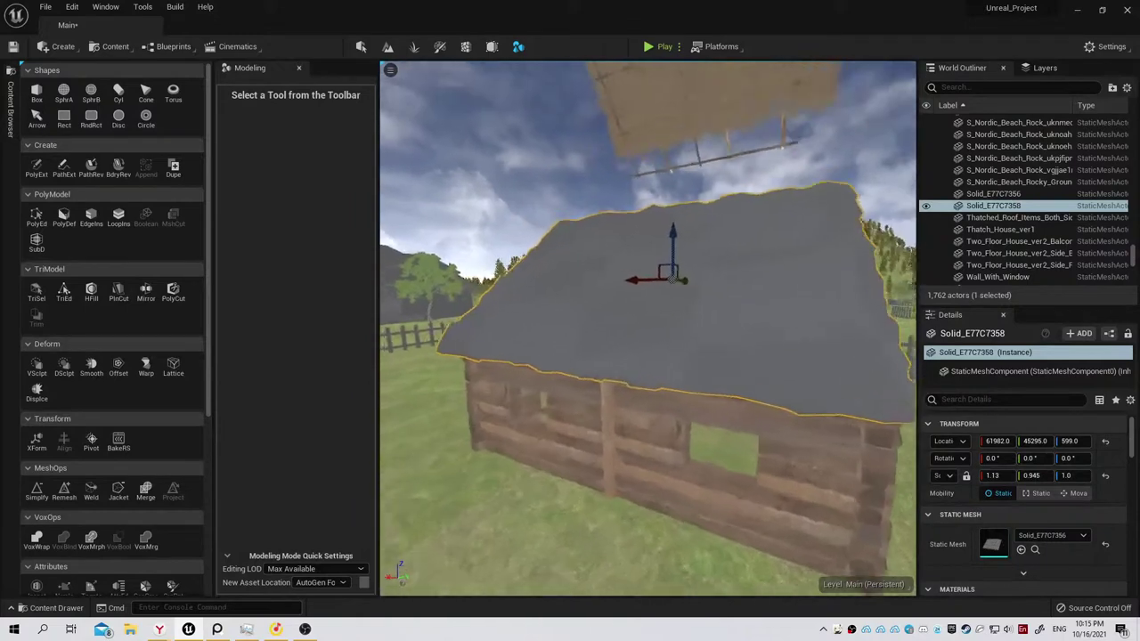
# Assign the Thatch_Roof_1 material from Thatch_House to the roof slab's Element 0.
pyautogui.scroll(-2, 941, 548)
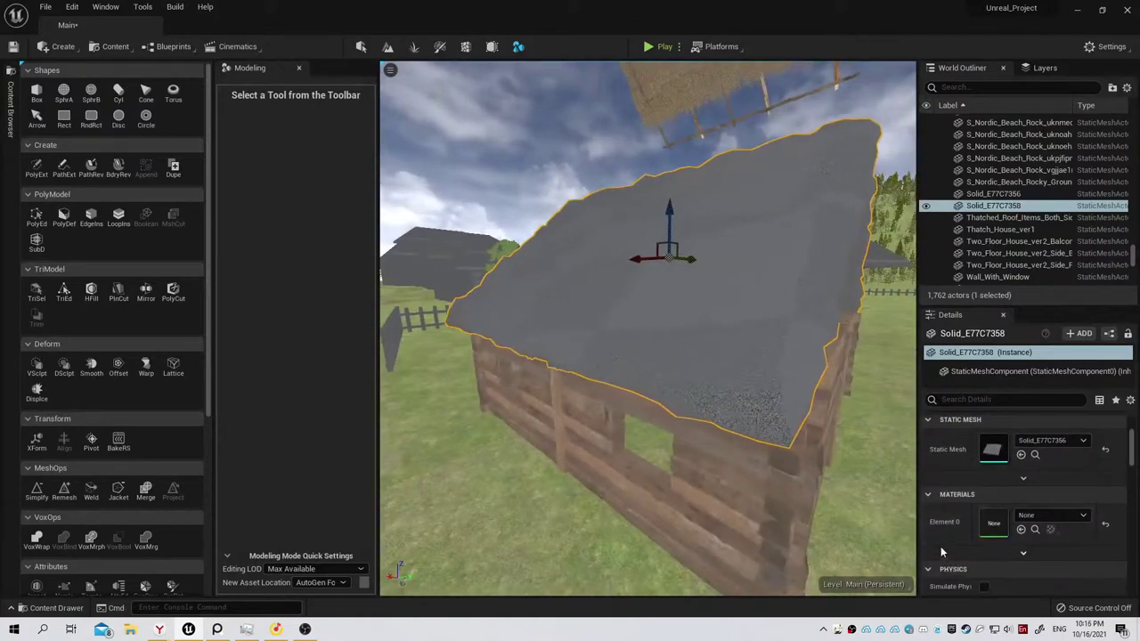
pyautogui.click(10, 133)
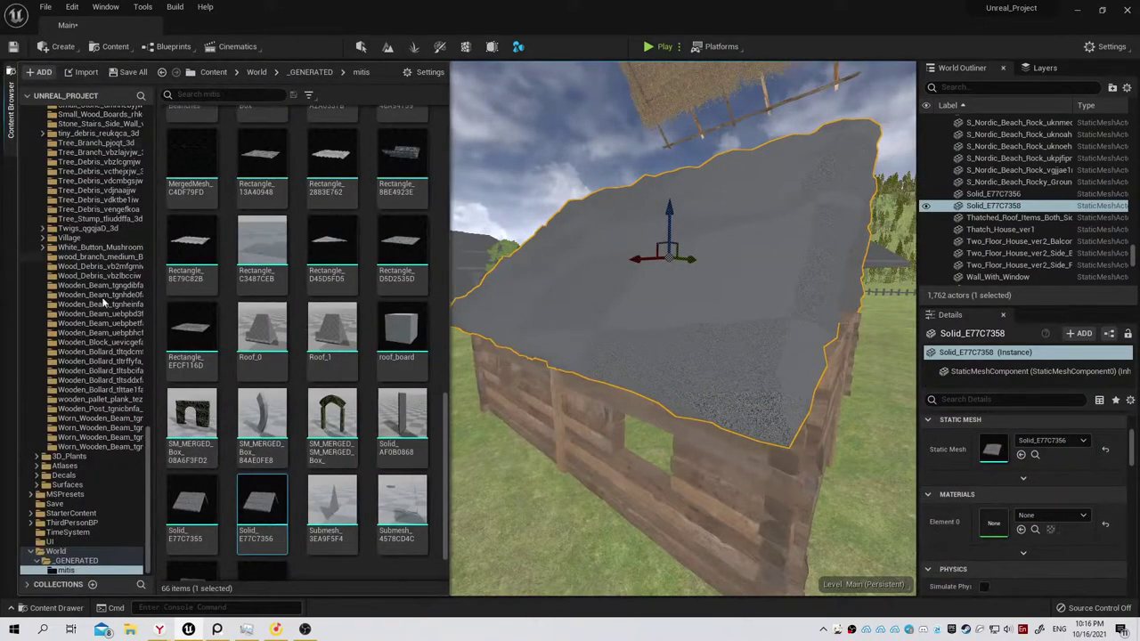
pyautogui.moveTo(149, 470); pyautogui.dragTo(105, 204)
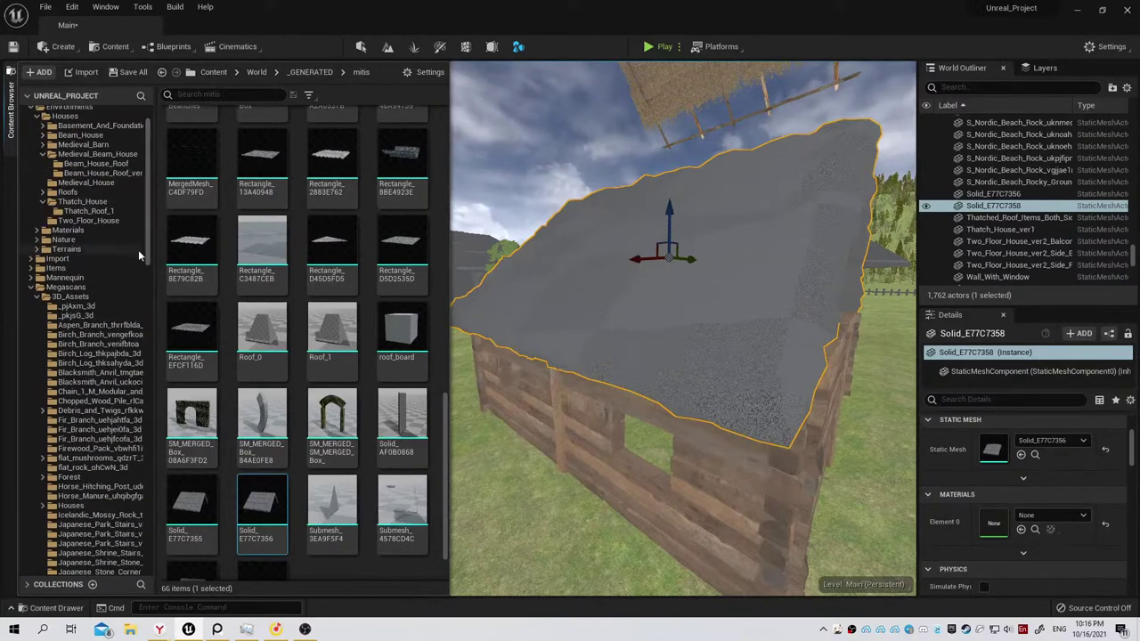
pyautogui.click(90, 211)
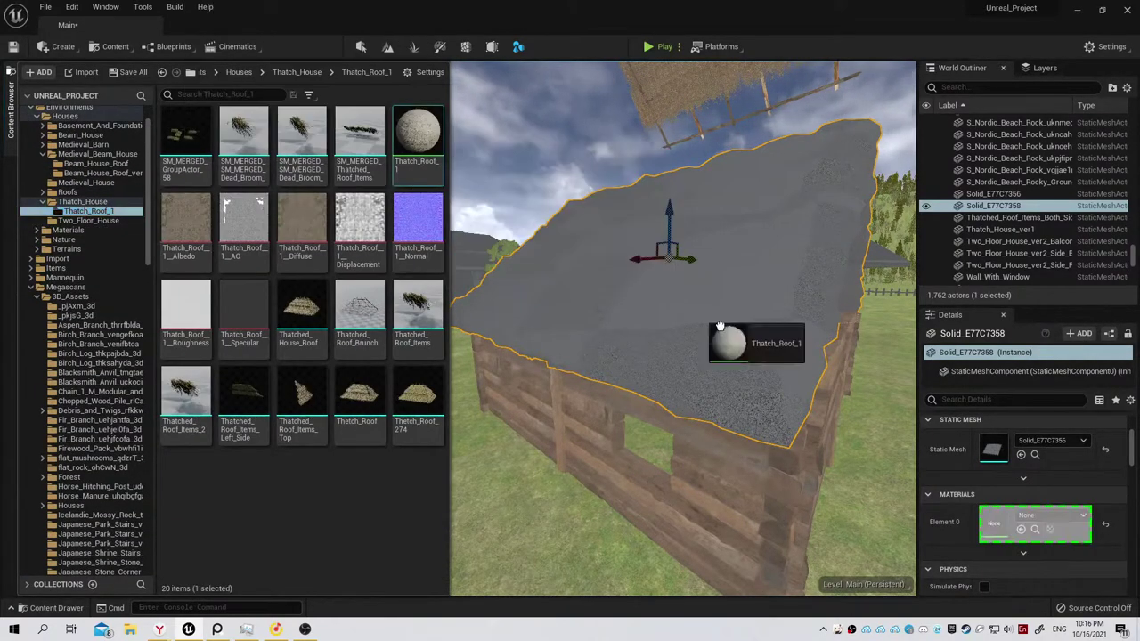
pyautogui.moveTo(419, 134); pyautogui.dragTo(994, 523)
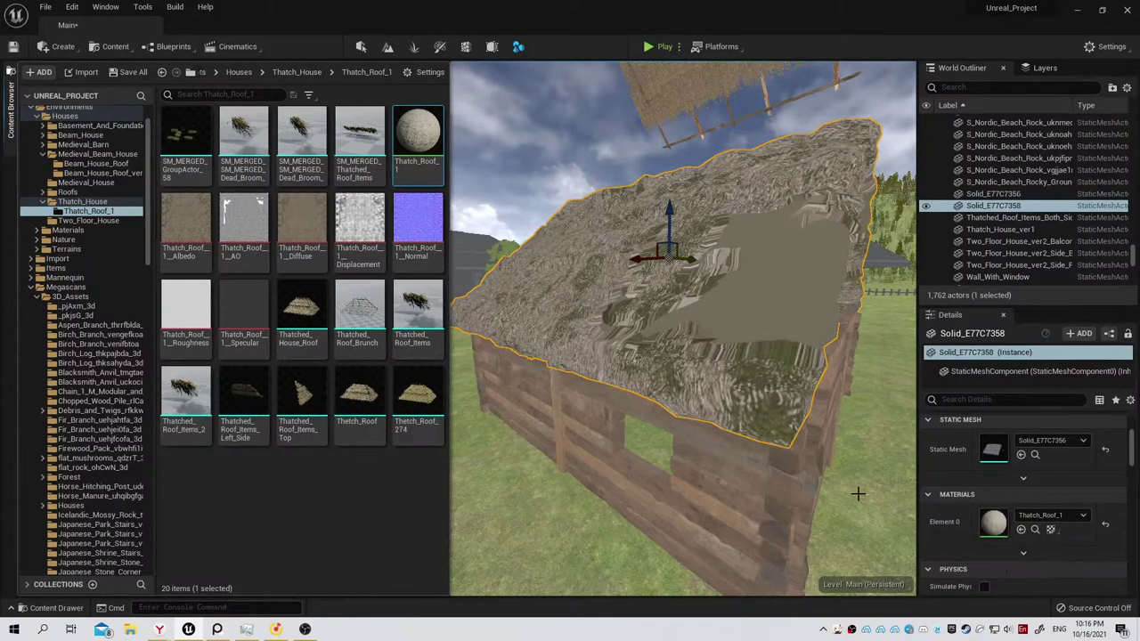
pyautogui.hotkey('shift', '5')
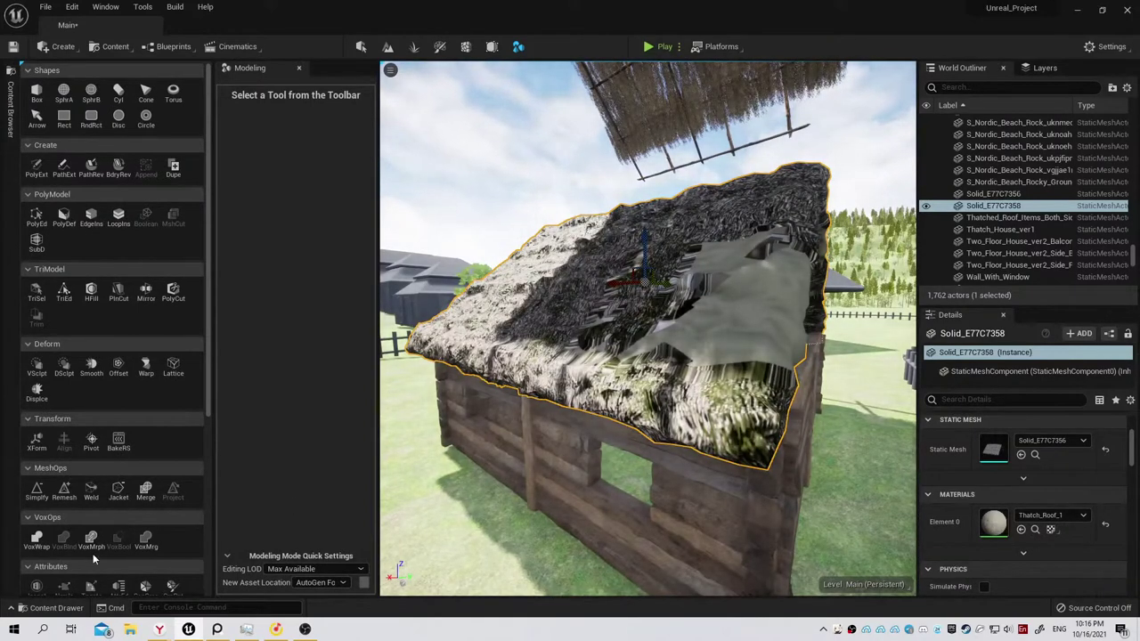
pyautogui.hotkey('ctrl', 'space')
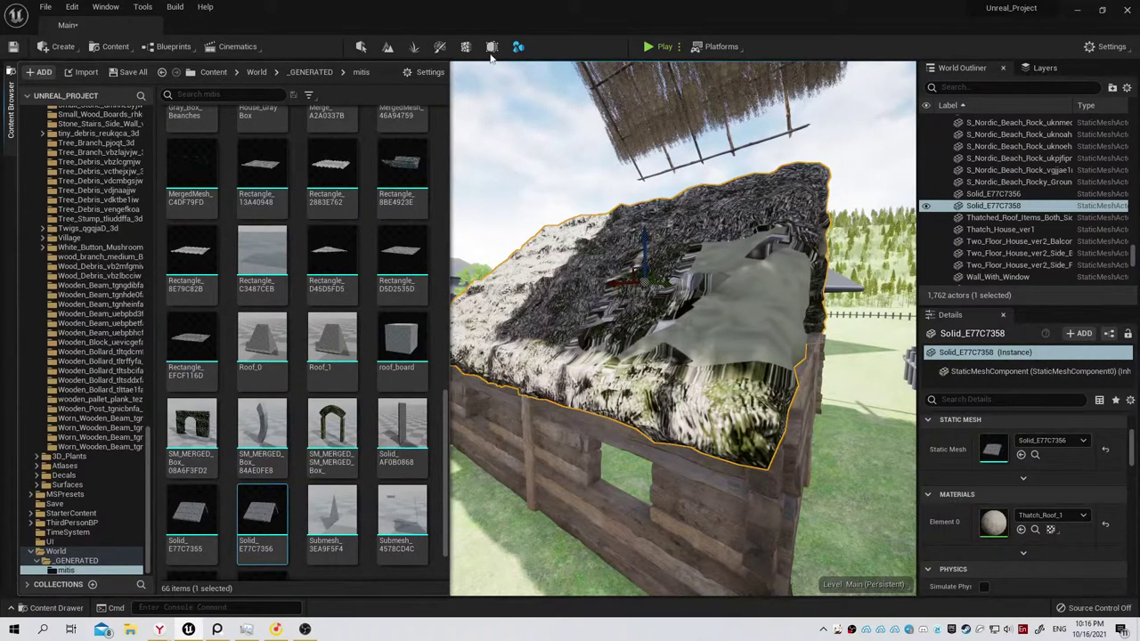
# Save all modified level and asset packages through Save All and Save Selected.
pyautogui.click(518, 46)
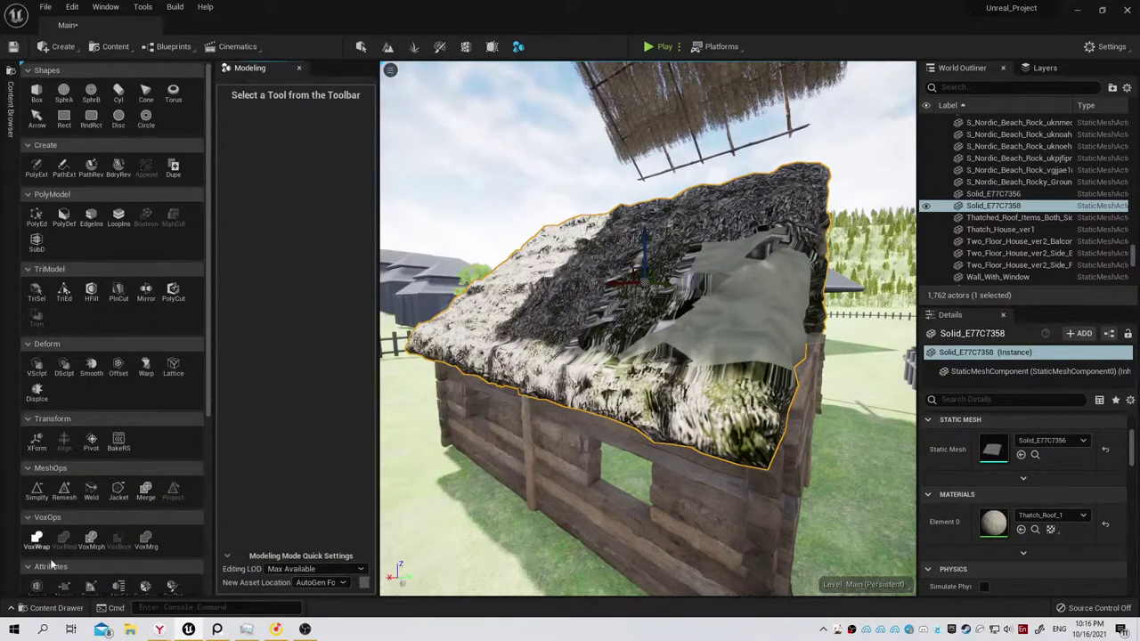
pyautogui.click(56, 608)
pyautogui.click(103, 406)
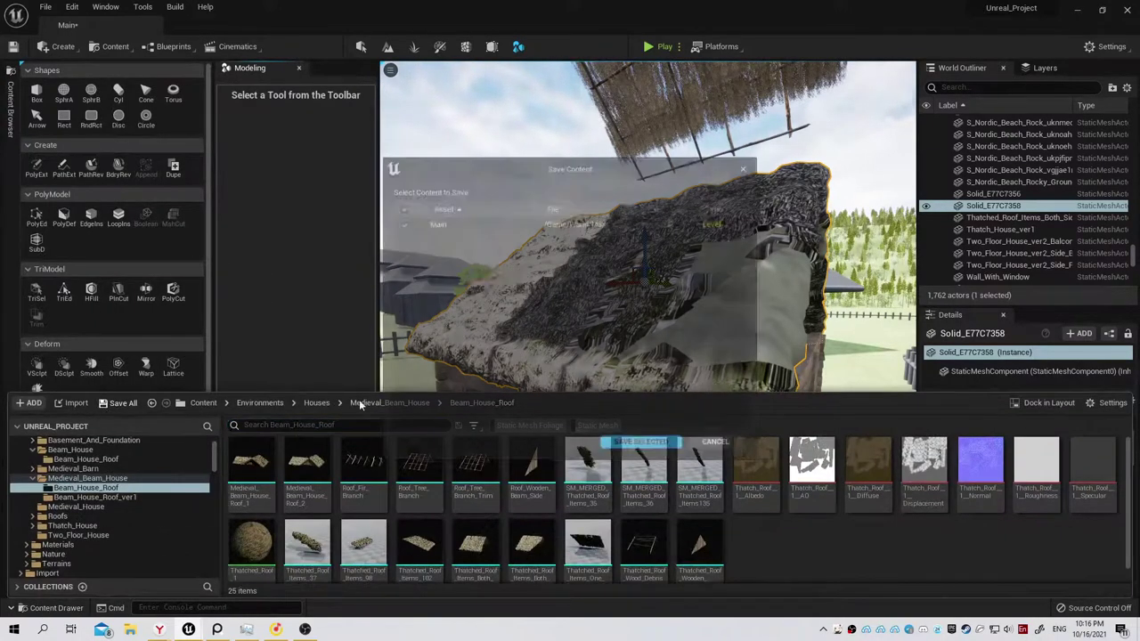
pyautogui.click(636, 442)
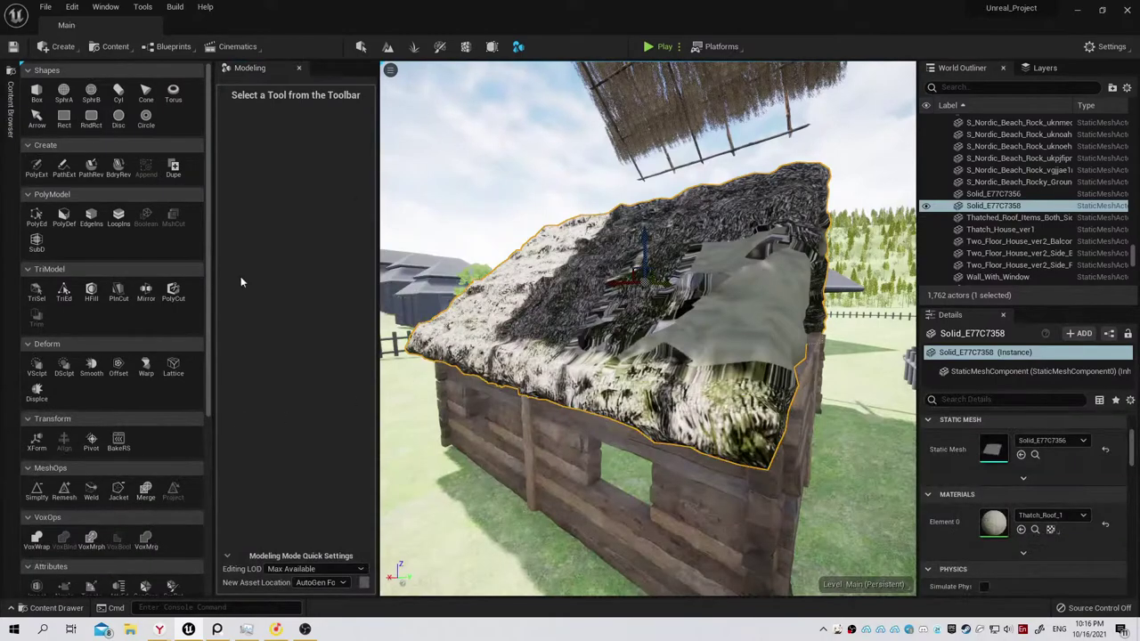
pyautogui.click(70, 497)
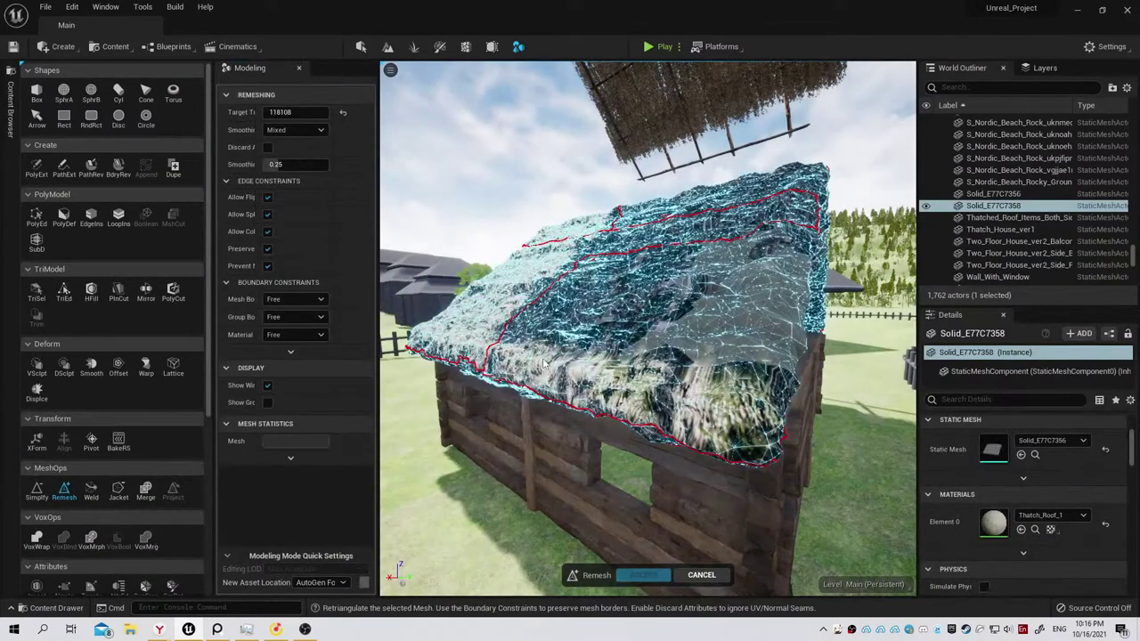
# Inspect the Remesh preview on the roof, then cancel it to keep the original mesh.
pyautogui.moveTo(546, 362)
pyautogui.mouseDown(button='right')
pyautogui.moveTo(570, 356)
pyautogui.moveTo(543, 356)
pyautogui.mouseUp(button='right')
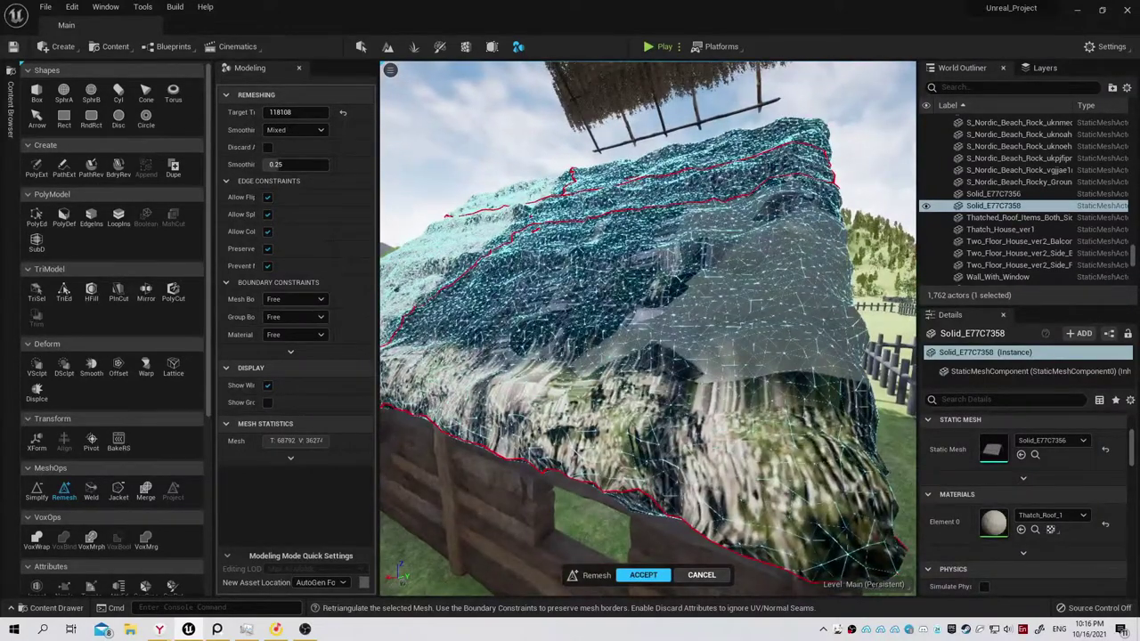
pyautogui.click(700, 574)
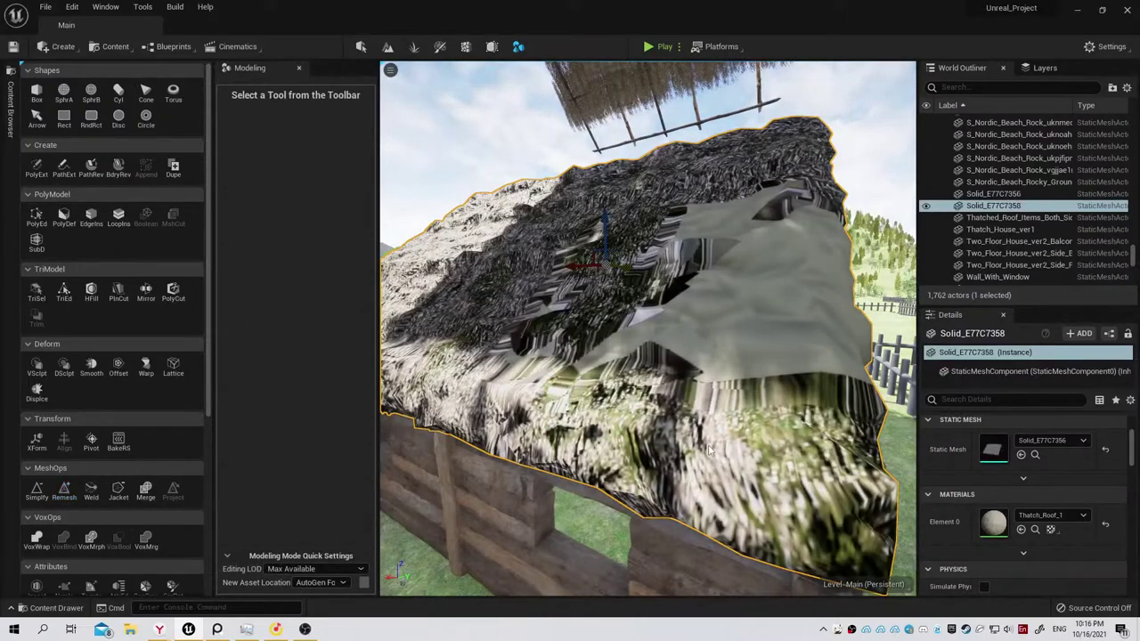
pyautogui.moveTo(710, 434); pyautogui.dragTo(710, 435, button='right')
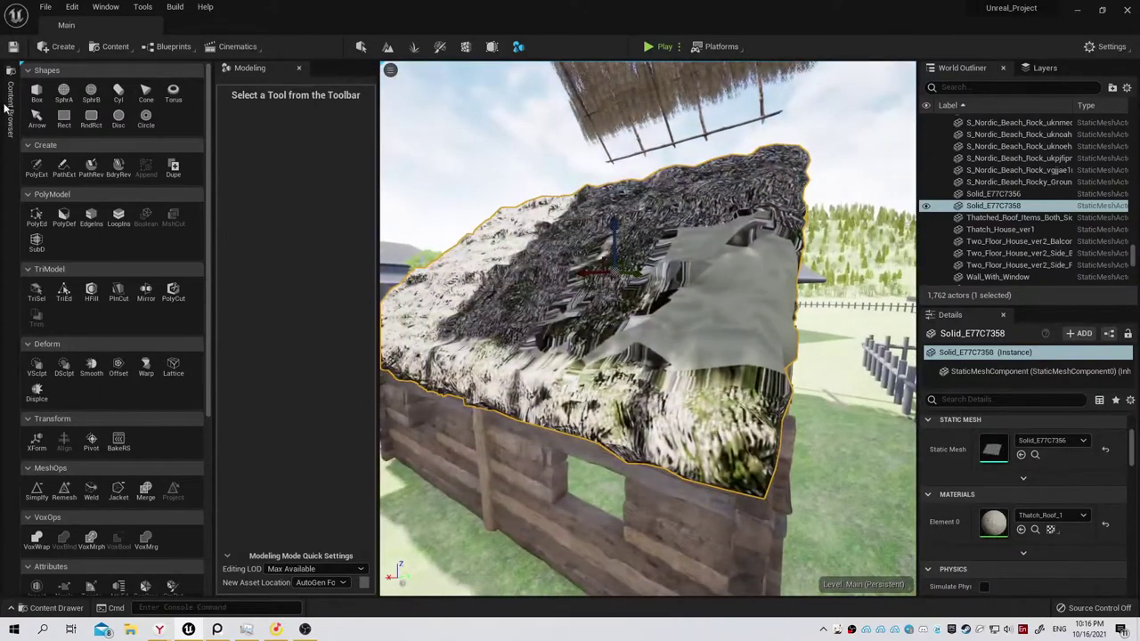
# Browse the house roof folders and try a Beam_House_Roof thatch material on the roof.
pyautogui.click(7, 105)
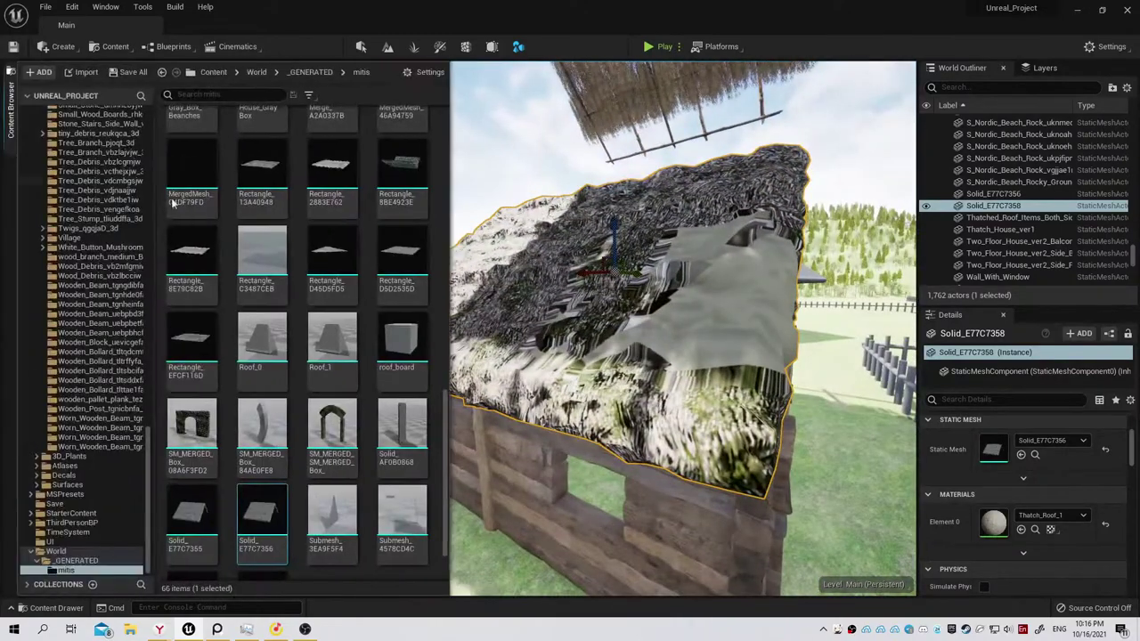
pyautogui.moveTo(149, 488); pyautogui.dragTo(160, 159)
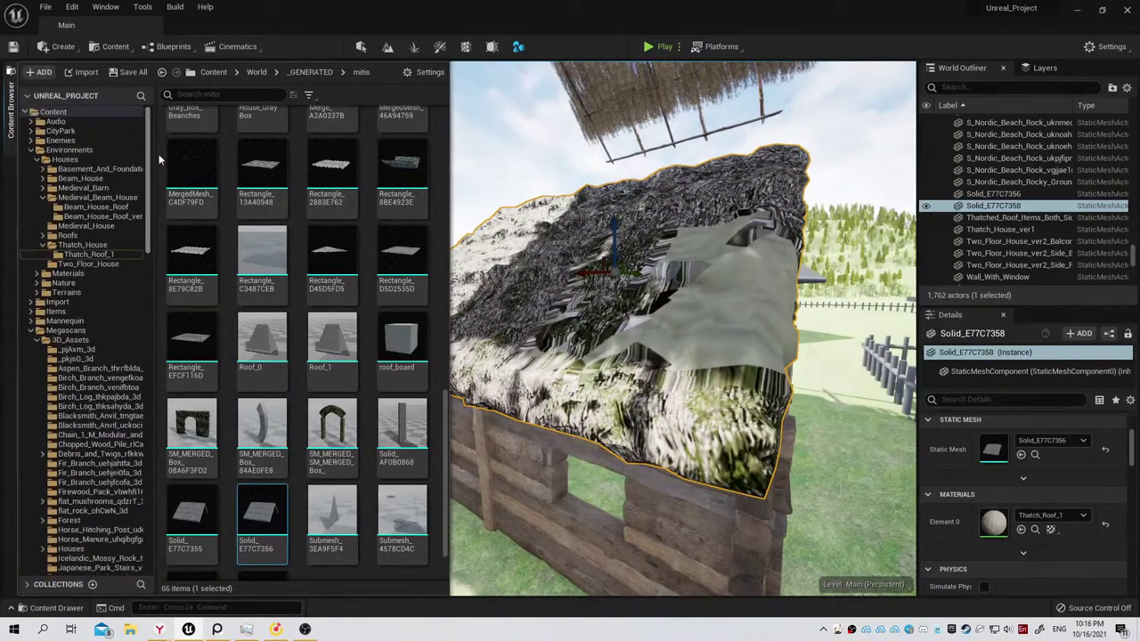
pyautogui.click(90, 234)
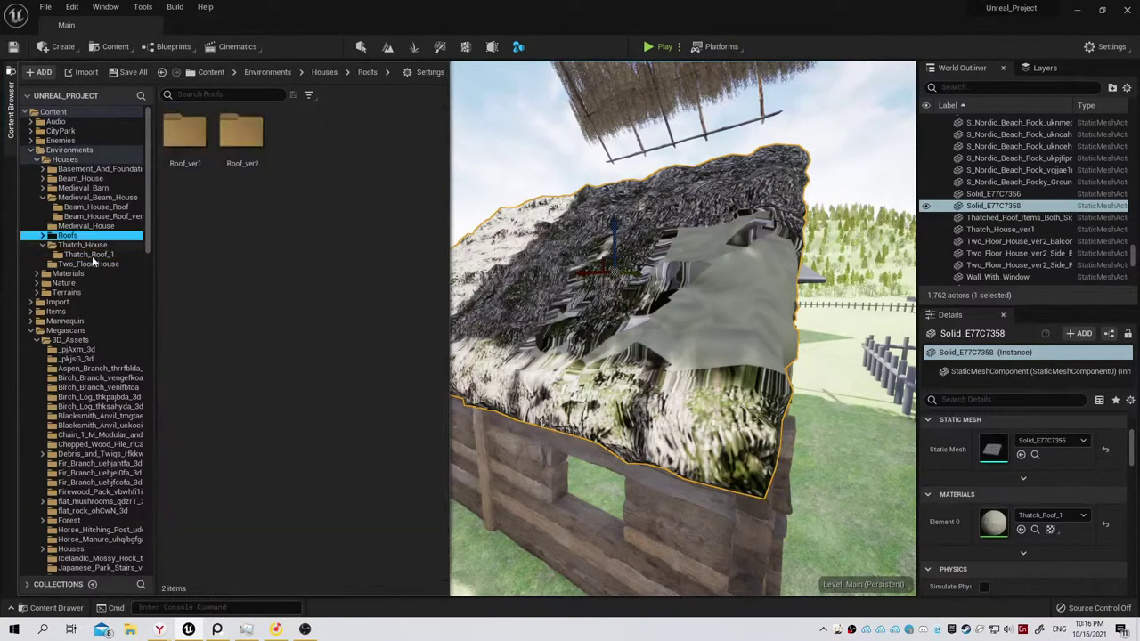
pyautogui.click(92, 256)
pyautogui.click(83, 245)
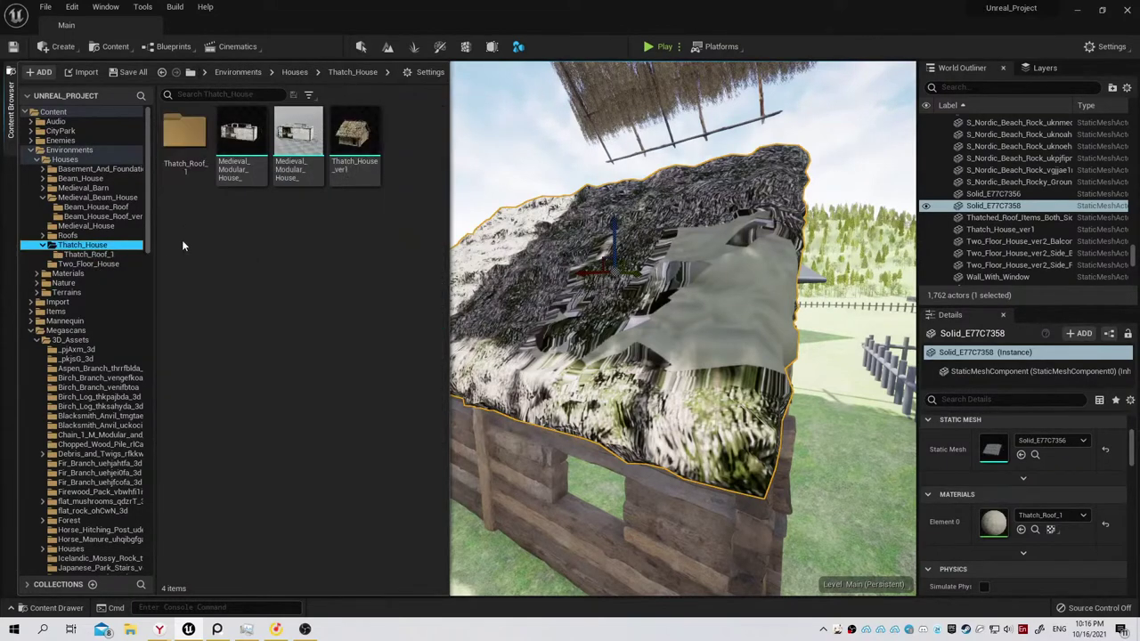
pyautogui.doubleClick(185, 156)
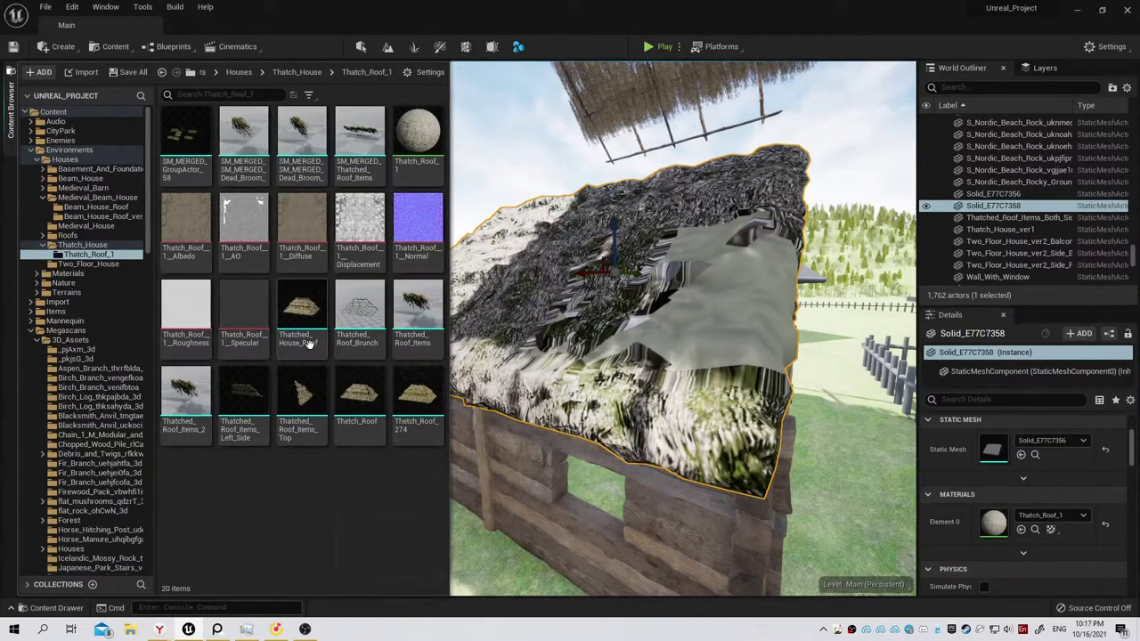
pyautogui.click(109, 206)
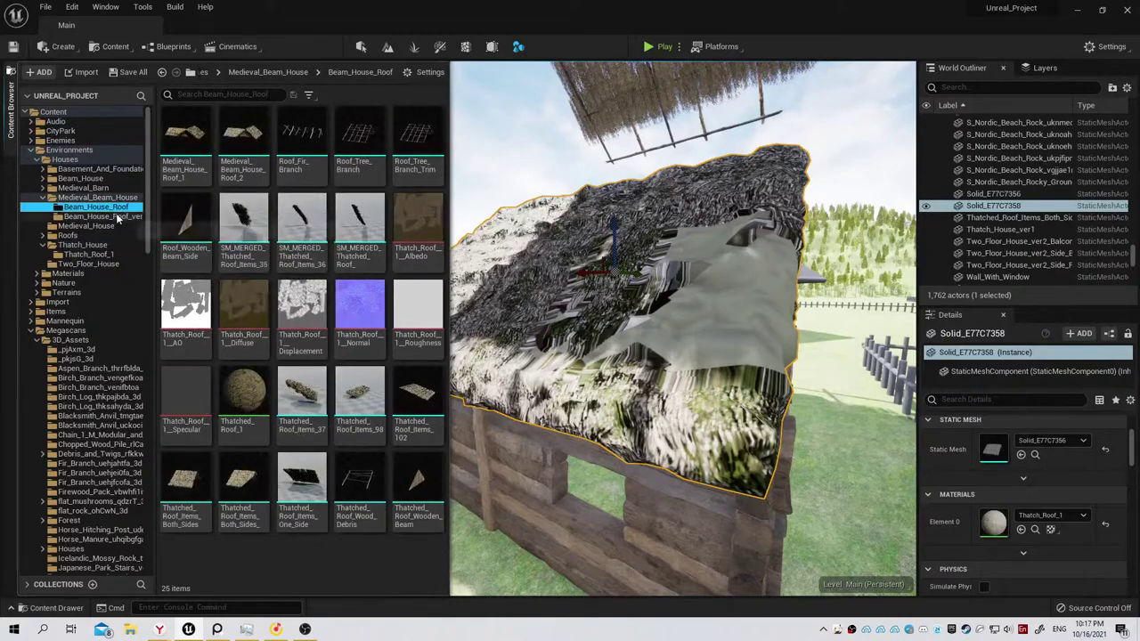
pyautogui.moveTo(238, 392); pyautogui.dragTo(994, 522)
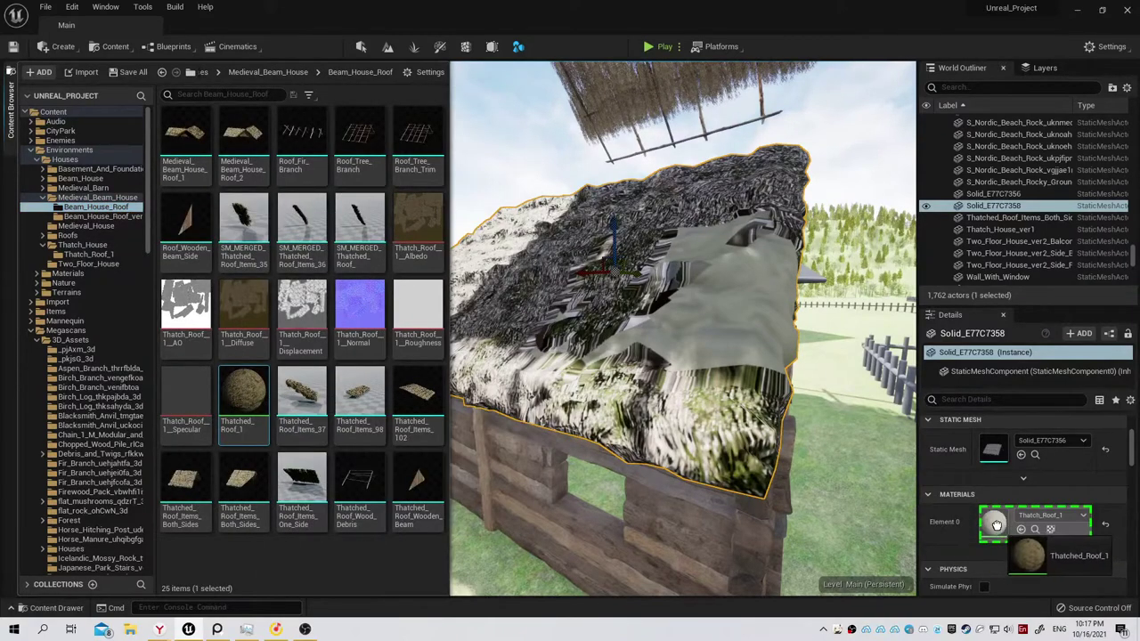
pyautogui.hotkey('shift', '5')
pyautogui.moveTo(658, 378); pyautogui.dragTo(730, 269, button='right')
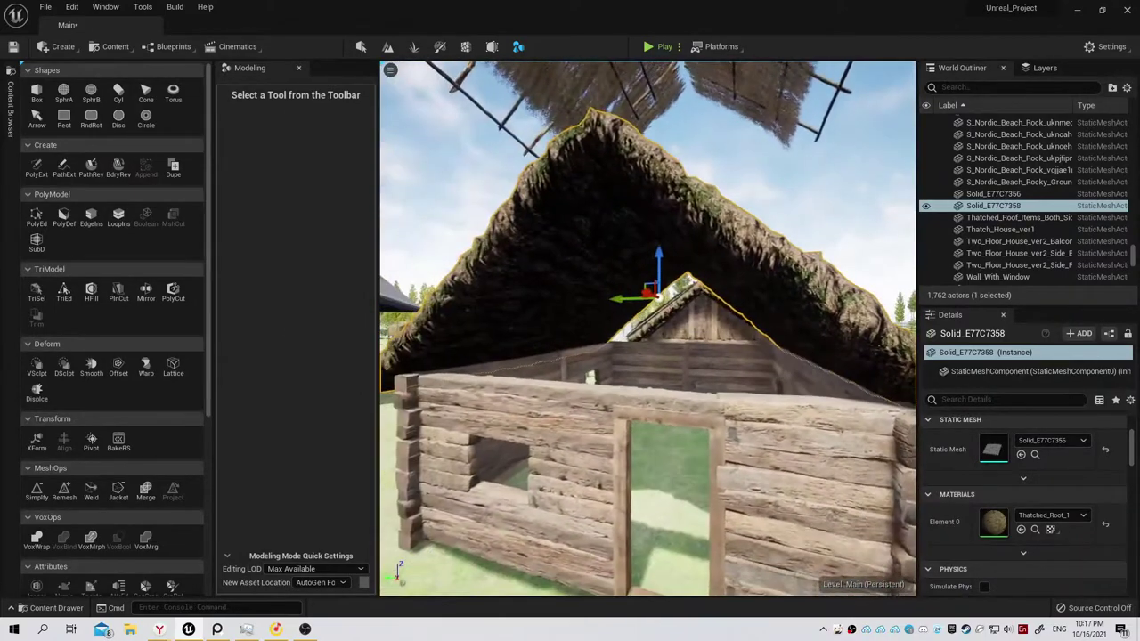
# Assign Medieval_Thatched_Roof_ver1 from Beam_House_Roof_ver1 to the roof's Element 0.
pyautogui.click(8, 122)
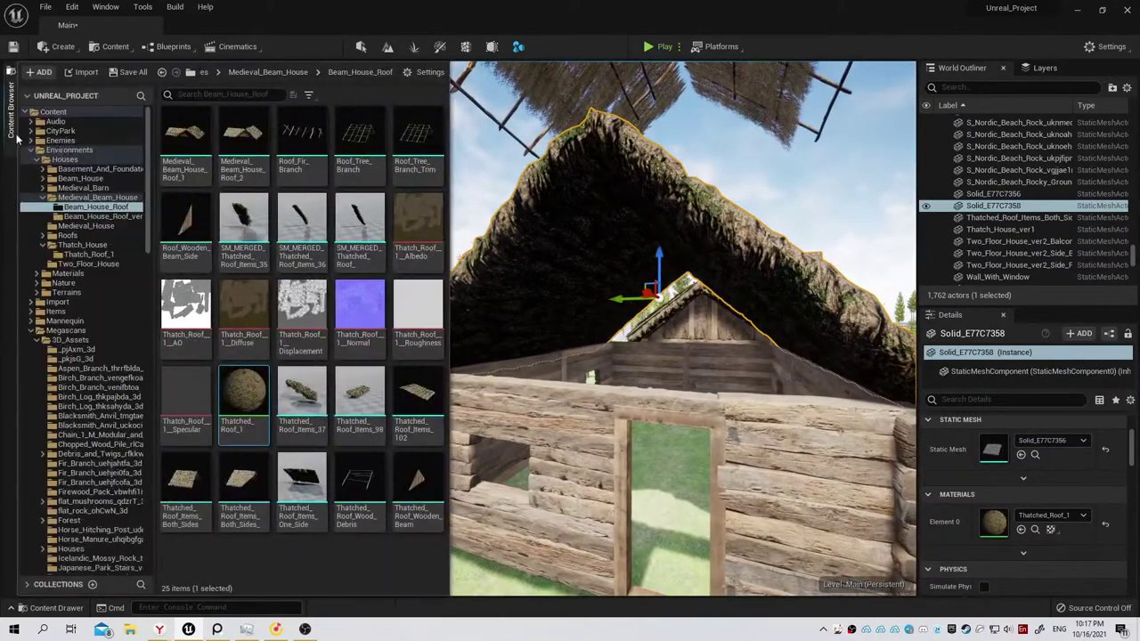
pyautogui.click(104, 207)
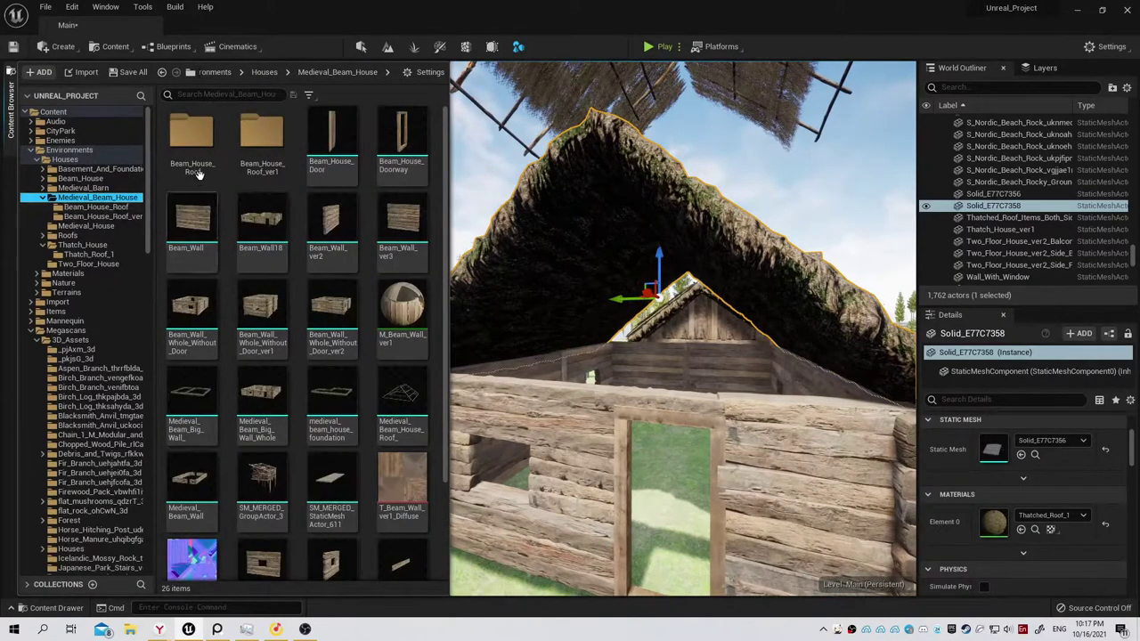
pyautogui.moveTo(191, 474); pyautogui.dragTo(999, 522)
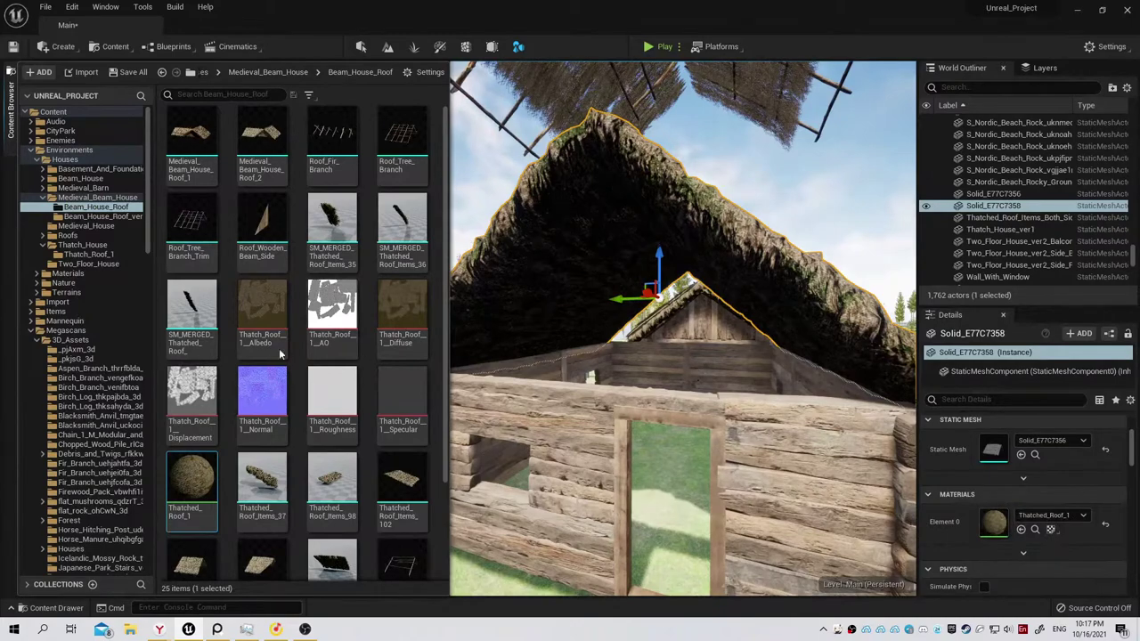
pyautogui.click(104, 216)
pyautogui.moveTo(252, 156); pyautogui.dragTo(994, 524)
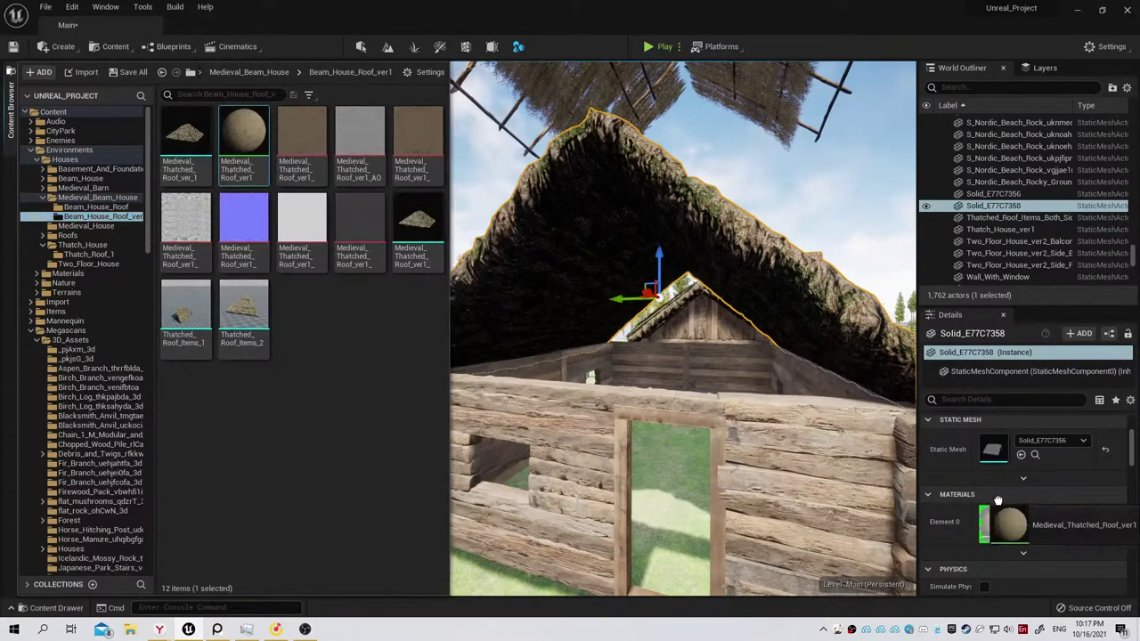
# Orbit around the retextured roof and select the floating Thatched_Roof_Items_Both_Sides6 panel.
pyautogui.hotkey('shift', '5')
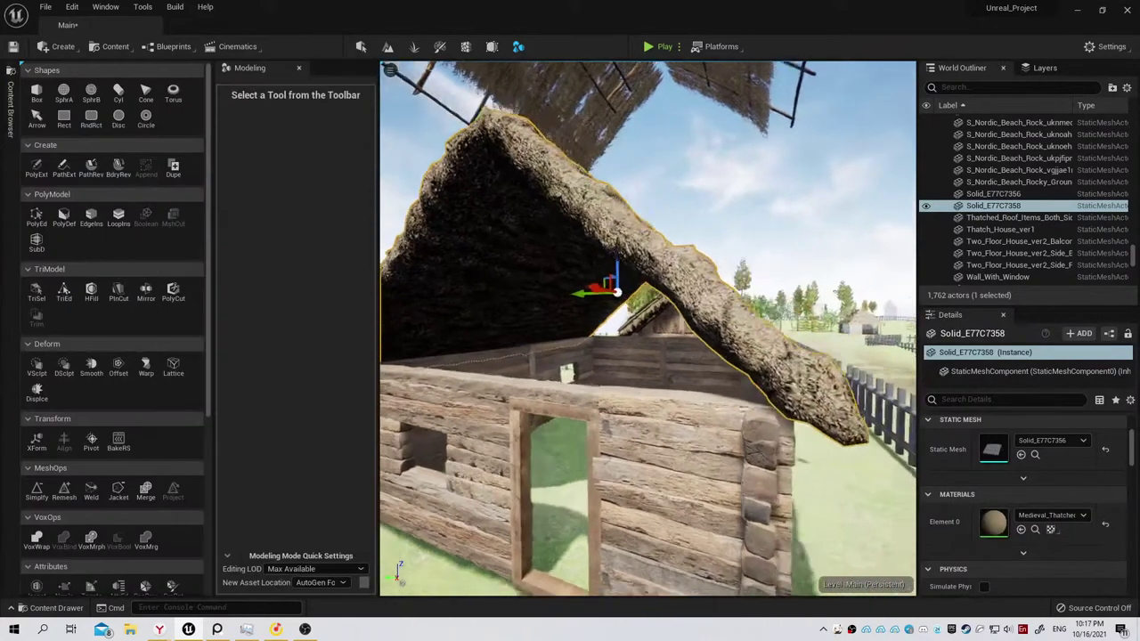
pyautogui.keyDown('alt'); pyautogui.moveTo(648, 329); pyautogui.dragTo(605, 330); pyautogui.keyUp('alt')
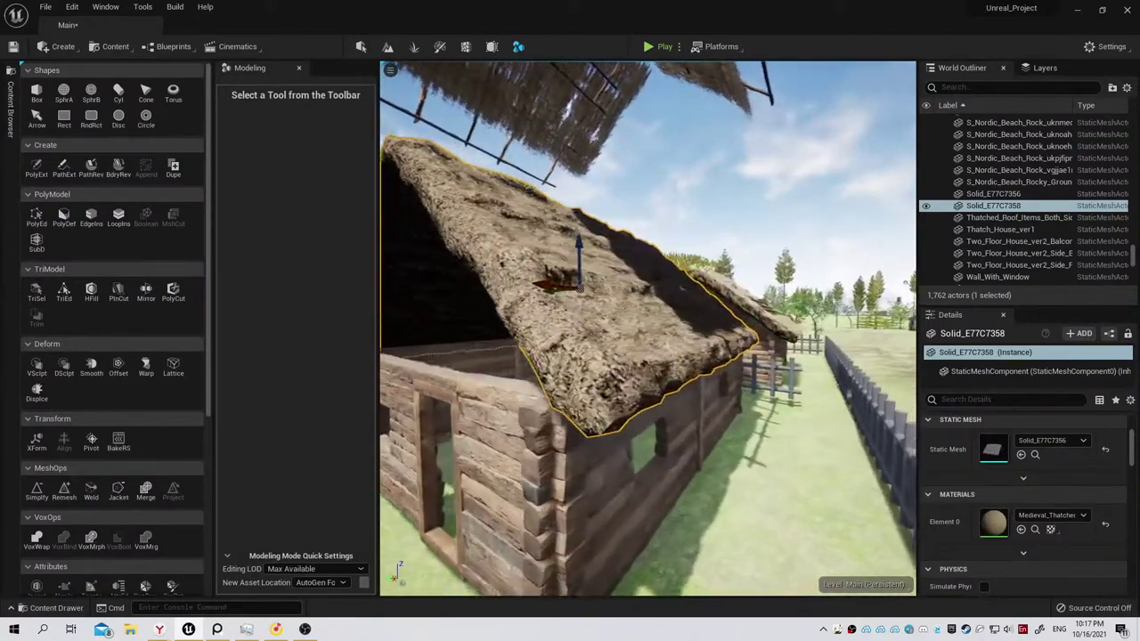
pyautogui.keyDown('alt'); pyautogui.moveTo(788, 387); pyautogui.dragTo(748, 387); pyautogui.keyUp('alt')
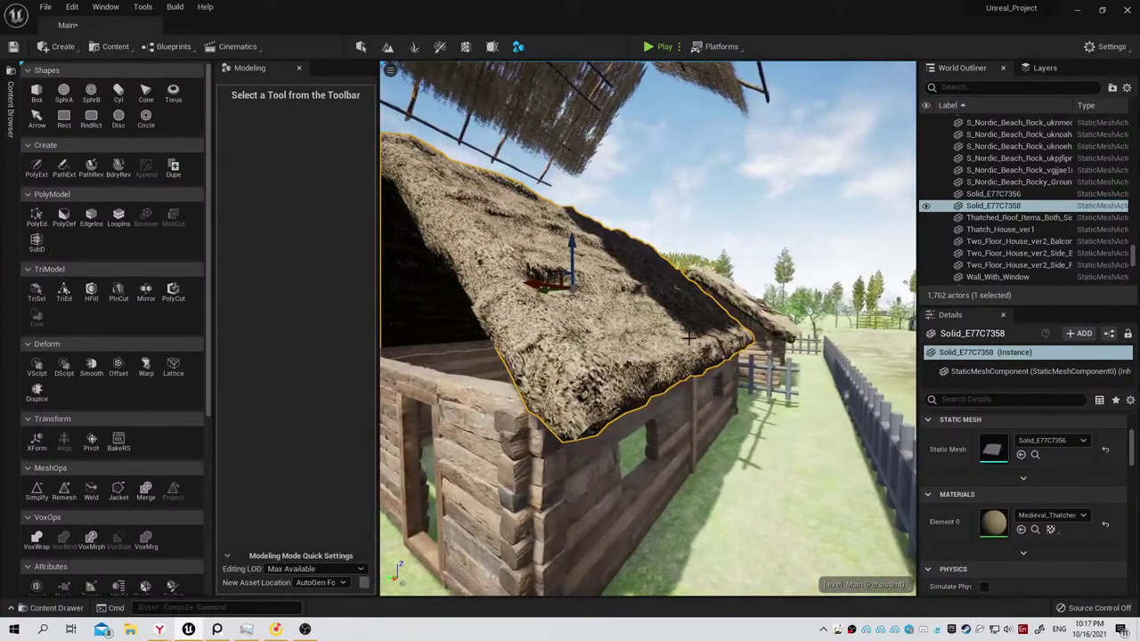
pyautogui.keyDown('alt'); pyautogui.moveTo(647, 329); pyautogui.dragTo(579, 329); pyautogui.keyUp('alt')
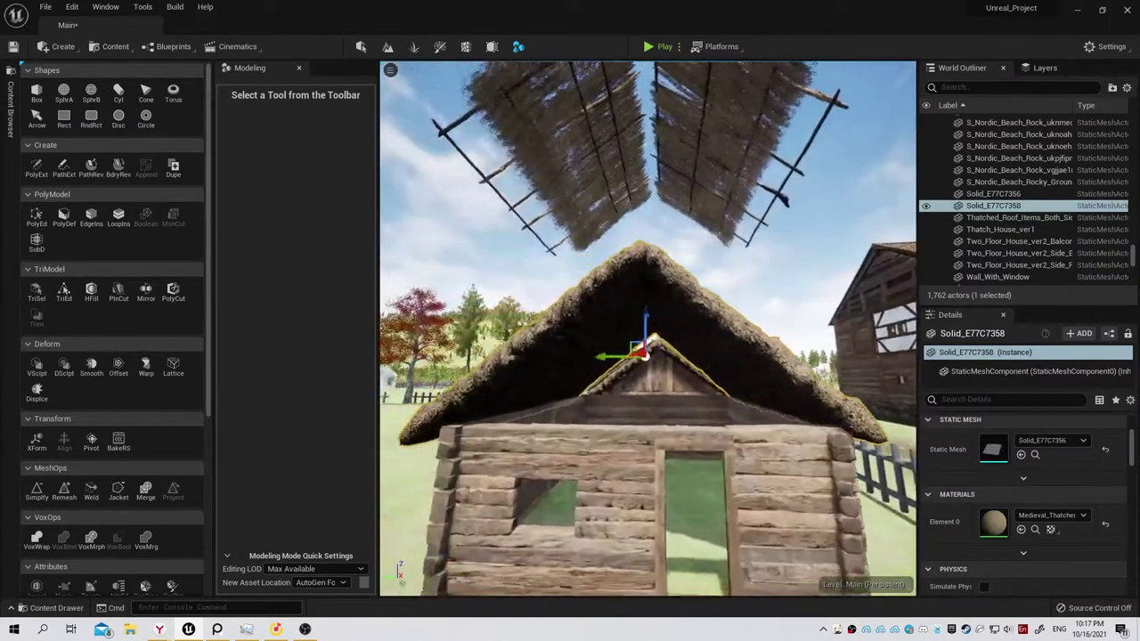
pyautogui.keyDown('alt'); pyautogui.moveTo(647, 330); pyautogui.dragTo(647, 374); pyautogui.keyUp('alt')
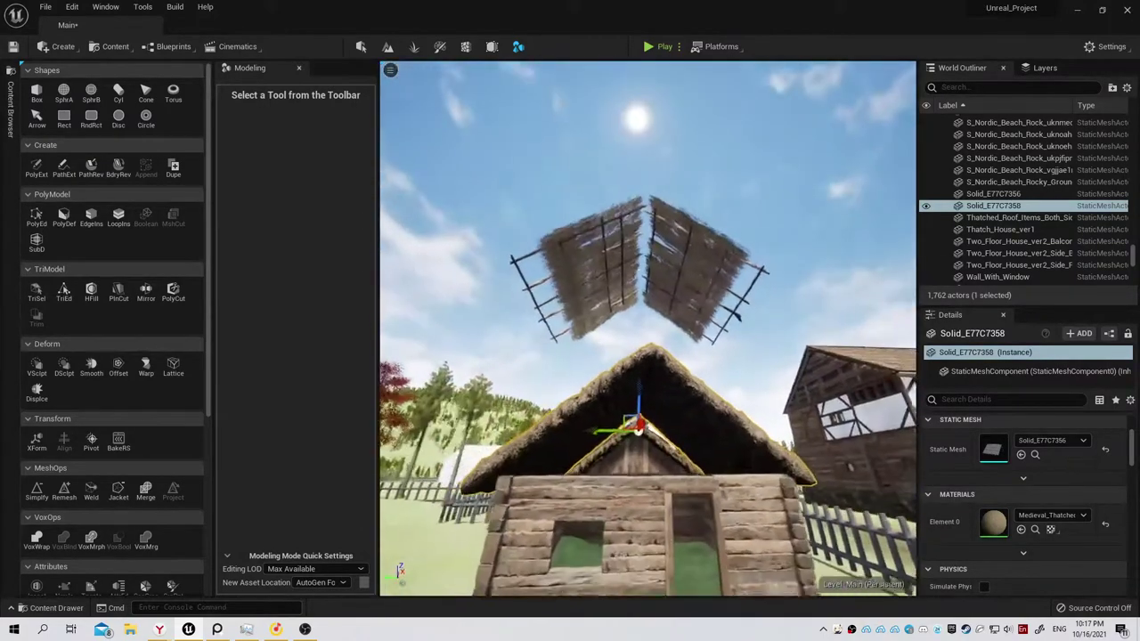
pyautogui.click(613, 233)
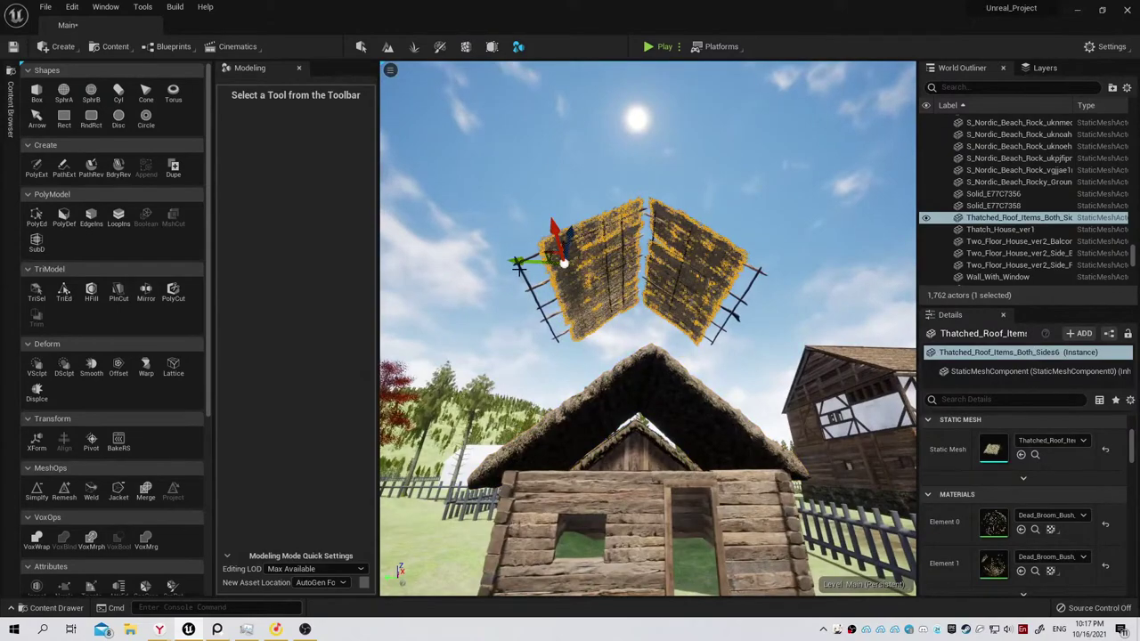
# Lower both floating thatch panels onto the house, then lift Thatched_Roof_Items_Both_Sides6 back up.
pyautogui.keyDown('ctrl'); pyautogui.click(677, 281); pyautogui.keyUp('ctrl')
pyautogui.keyDown('alt'); pyautogui.moveTo(574, 310); pyautogui.dragTo(574, 267); pyautogui.keyUp('alt')
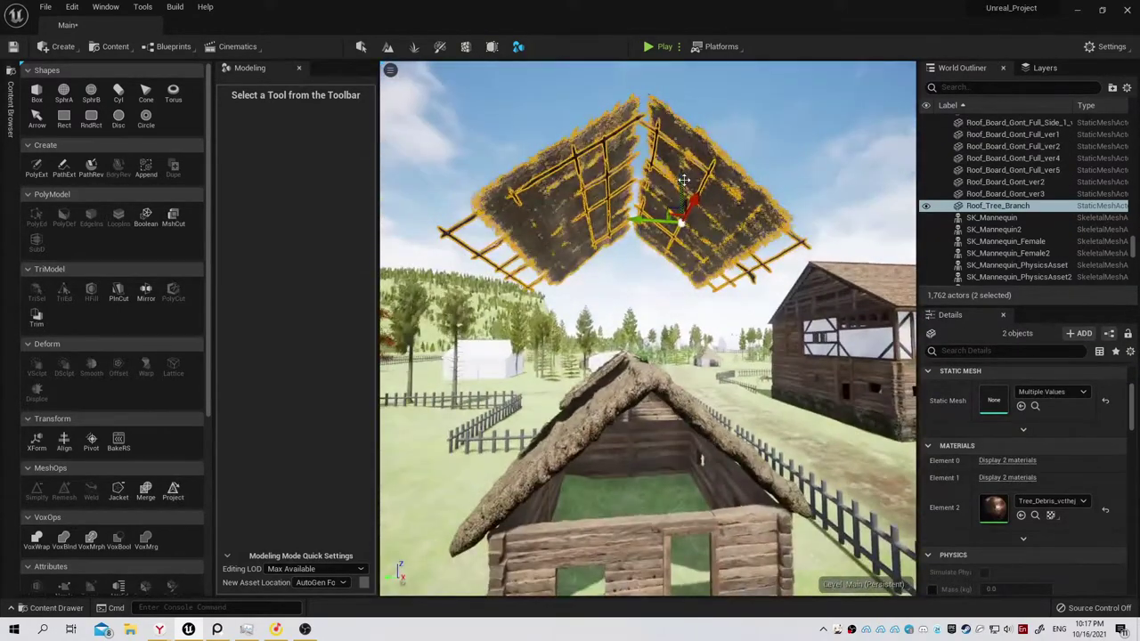
pyautogui.moveTo(674, 171); pyautogui.dragTo(679, 352)
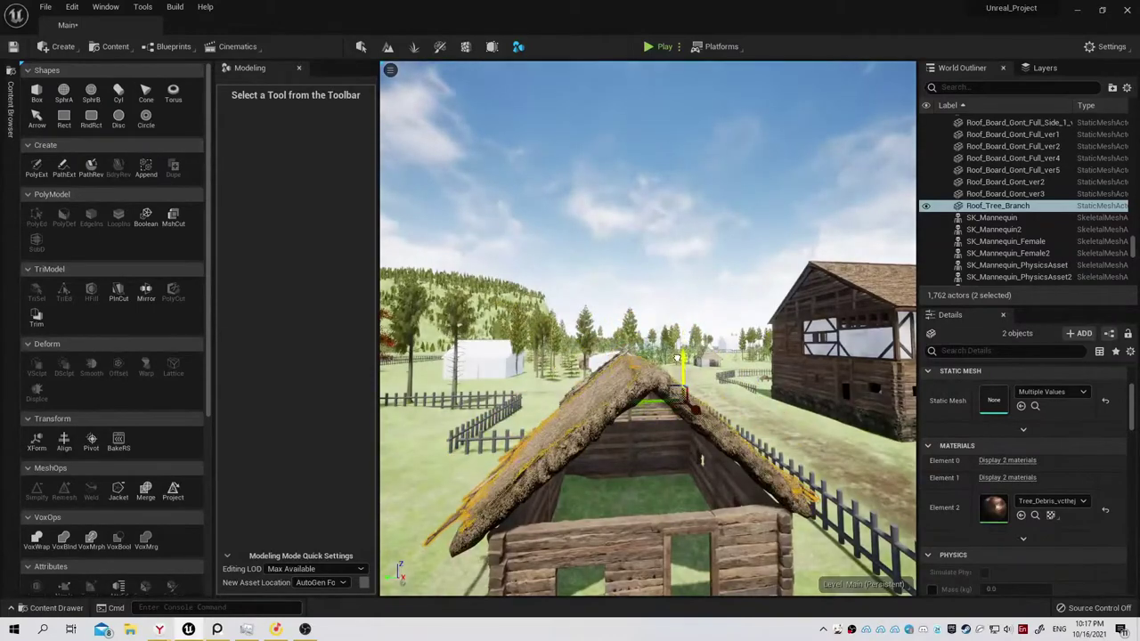
pyautogui.keyDown('alt'); pyautogui.moveTo(588, 339); pyautogui.dragTo(658, 339); pyautogui.keyUp('alt')
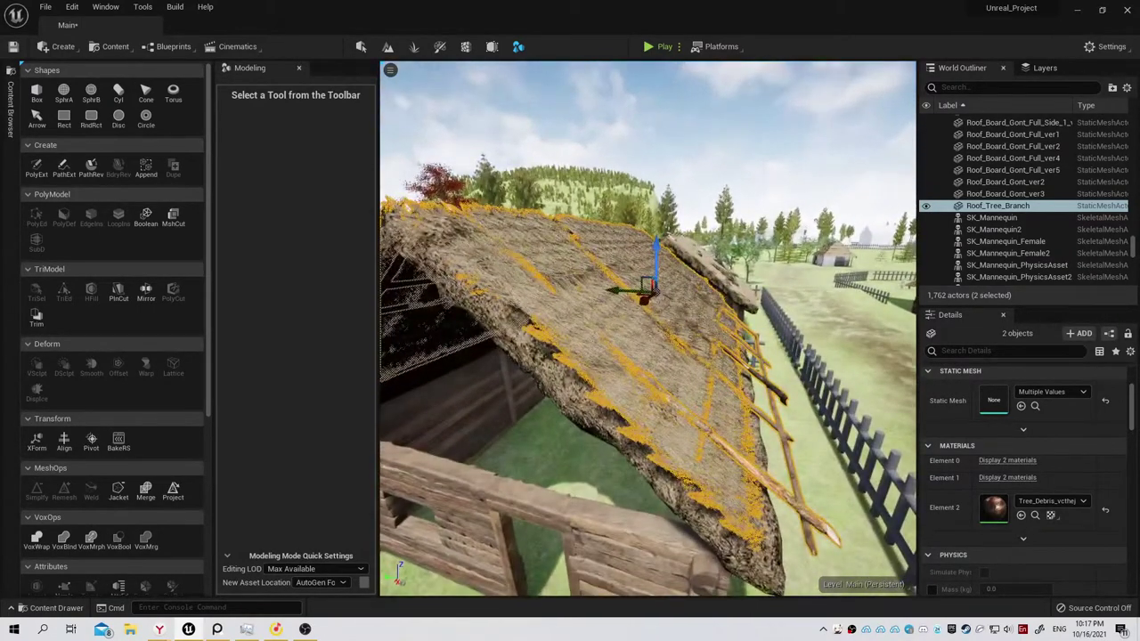
pyautogui.click(593, 343)
pyautogui.press('f')
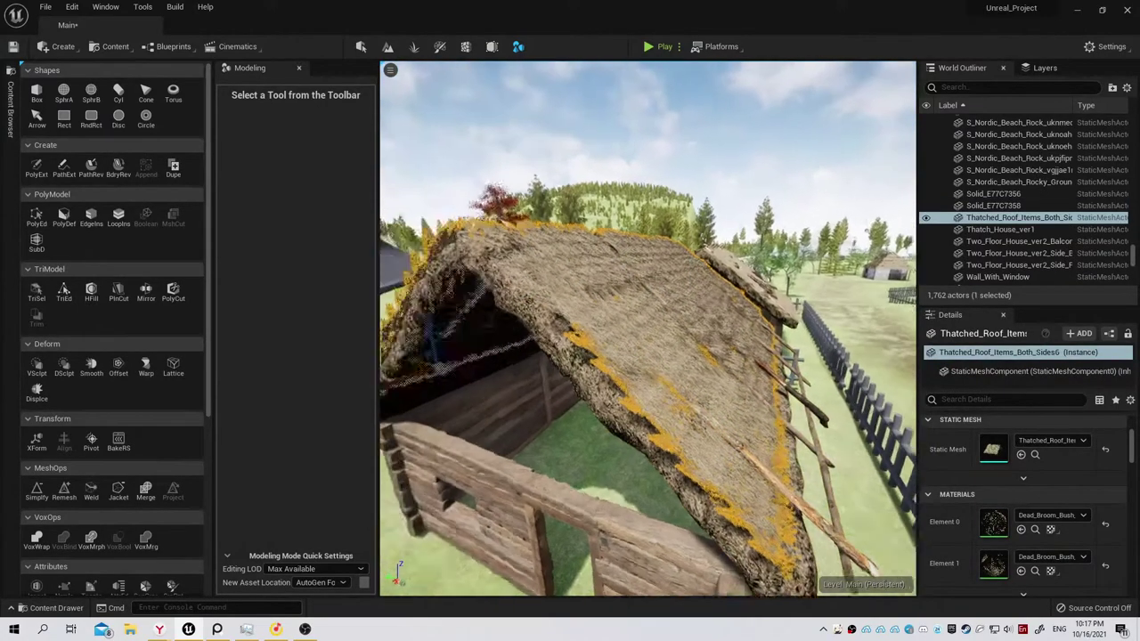
pyautogui.moveTo(490, 261); pyautogui.dragTo(544, 197)
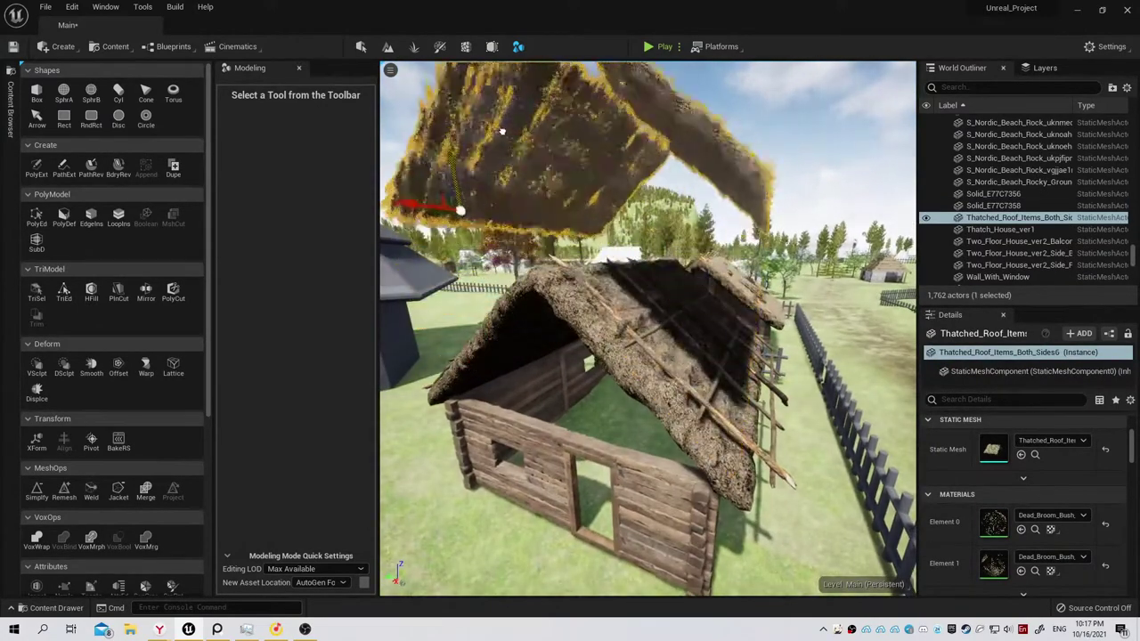
# Select the Roof_Tree_Branch pole frame and raise it higher along the roof ridge.
pyautogui.click(677, 374)
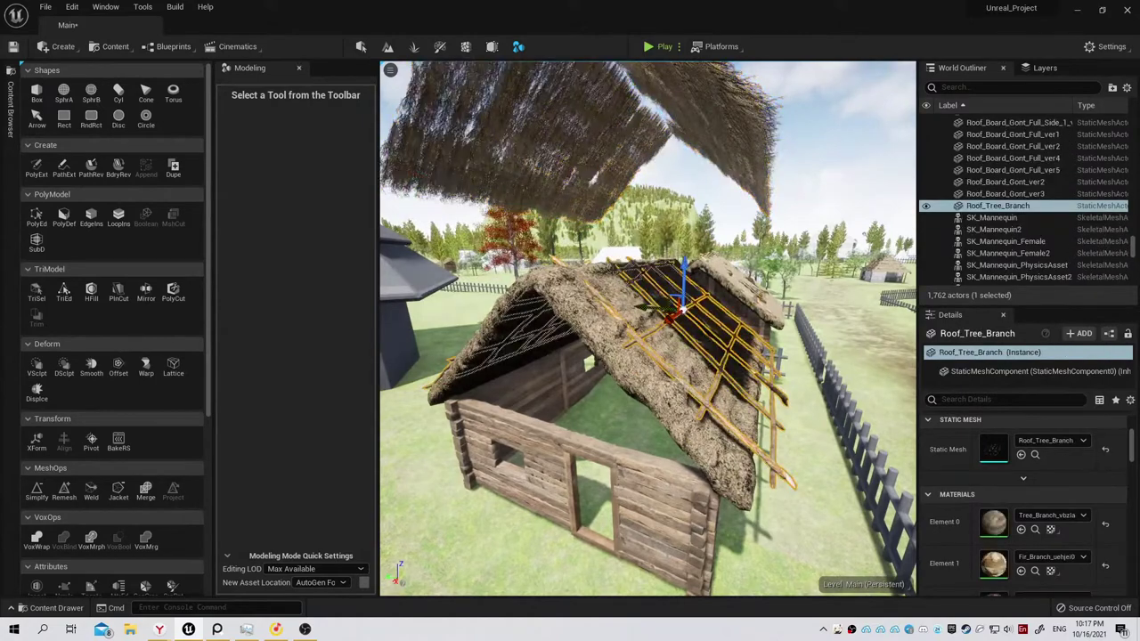
pyautogui.press('f')
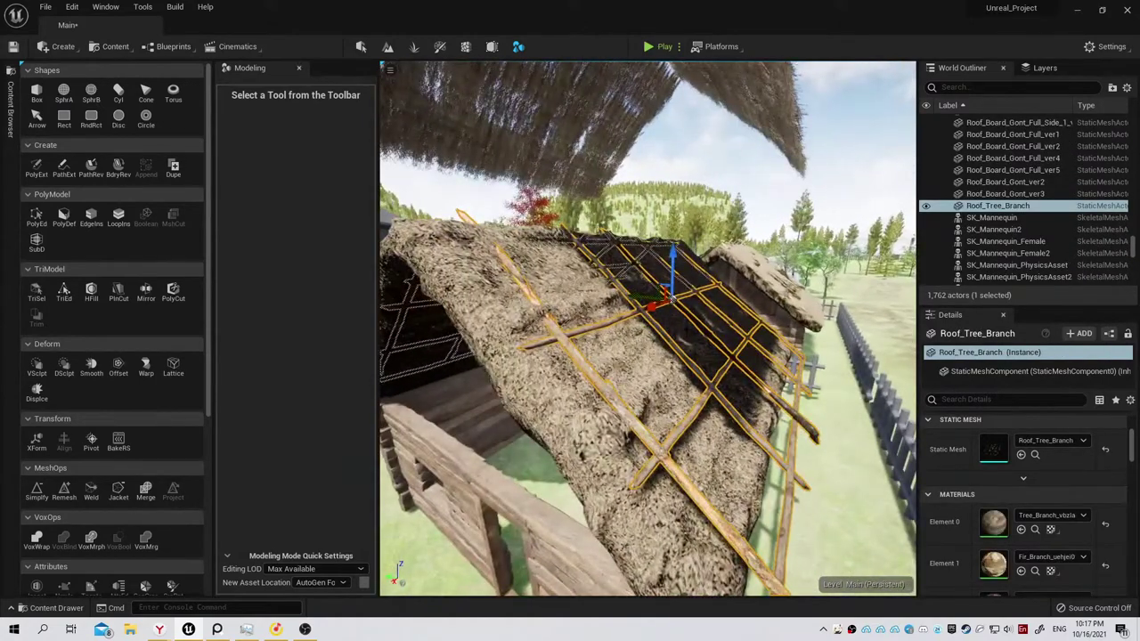
pyautogui.moveTo(651, 307); pyautogui.dragTo(640, 312)
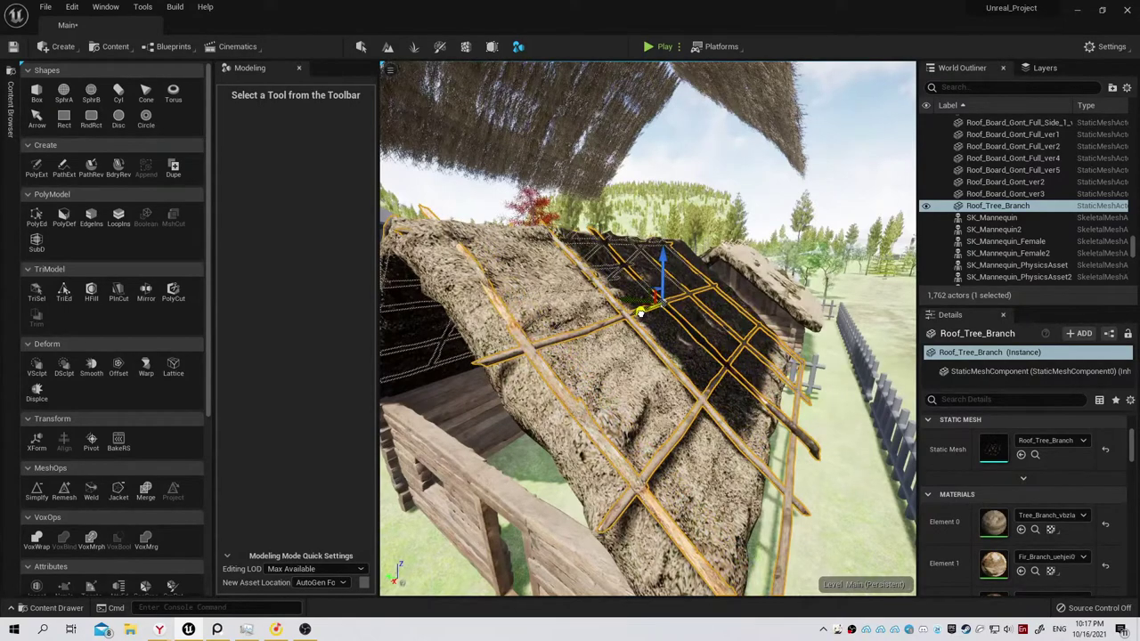
pyautogui.keyDown('alt'); pyautogui.moveTo(648, 330); pyautogui.dragTo(427, 325); pyautogui.keyUp('alt')
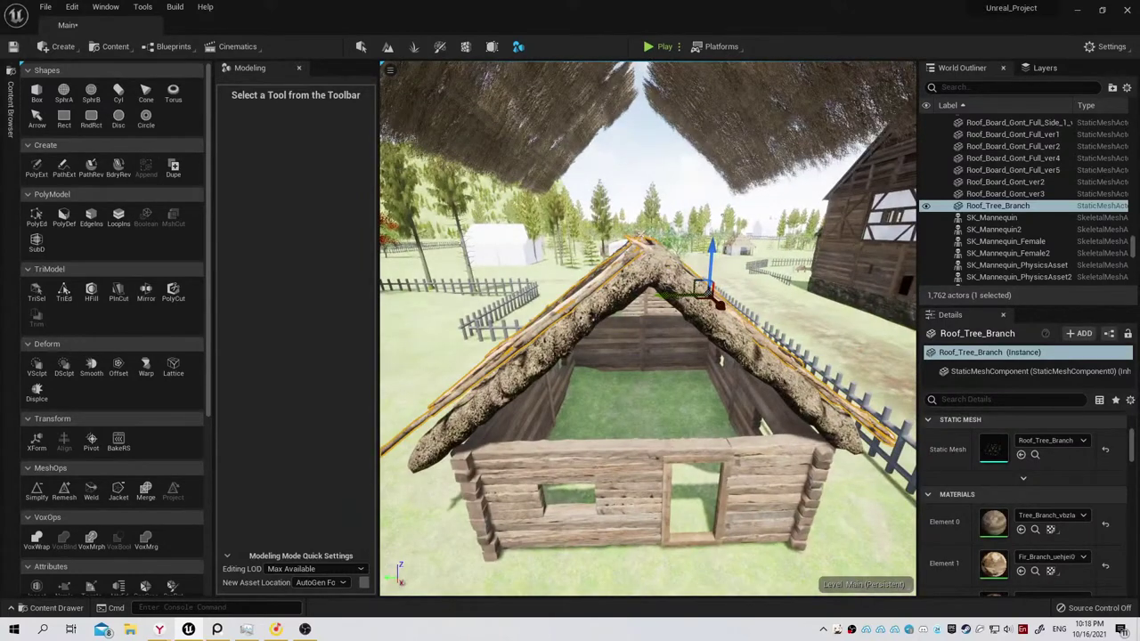
pyautogui.moveTo(713, 254); pyautogui.dragTo(715, 232)
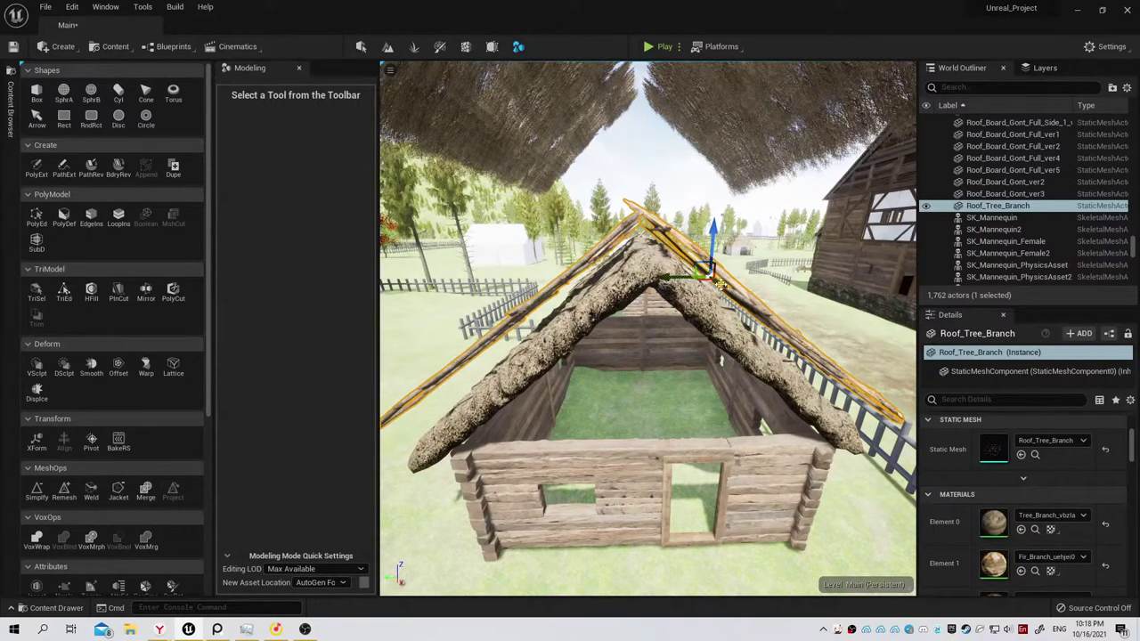
pyautogui.moveTo(720, 283); pyautogui.dragTo(726, 288)
pyautogui.scroll(3, 762, 308)
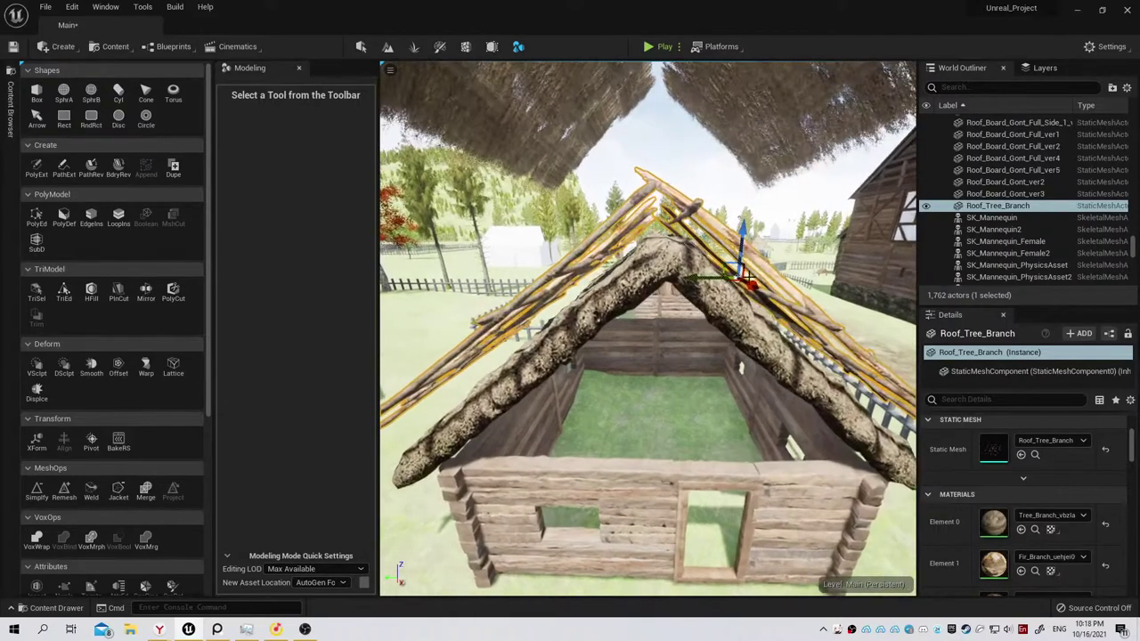
pyautogui.scroll(-2, 743, 257)
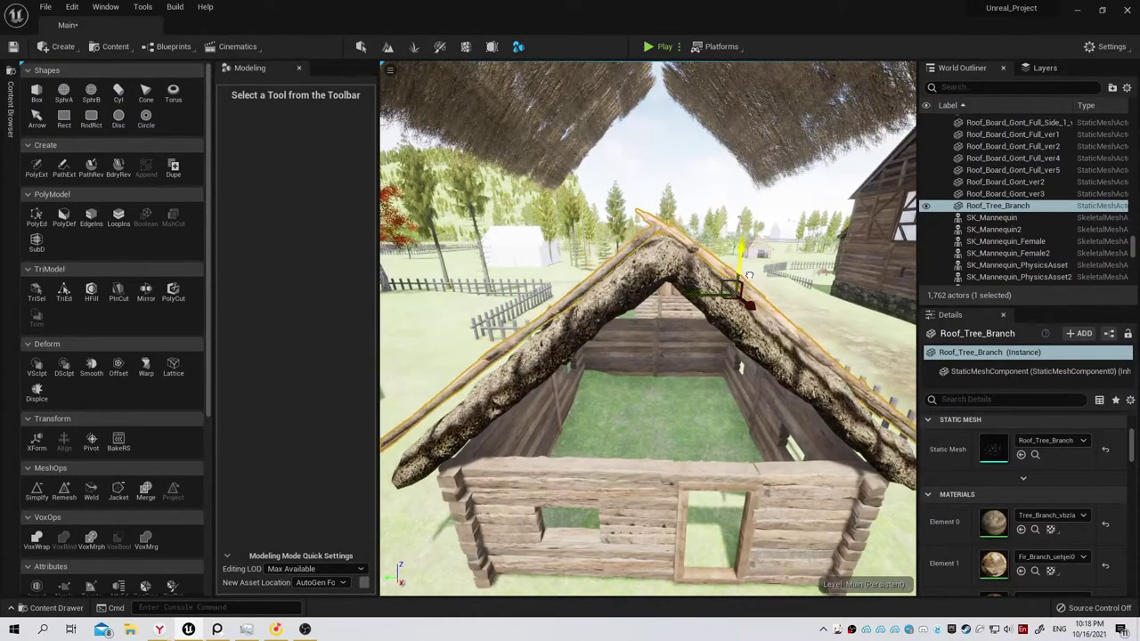
pyautogui.keyDown('alt'); pyautogui.moveTo(744, 257); pyautogui.dragTo(633, 178); pyautogui.keyUp('alt')
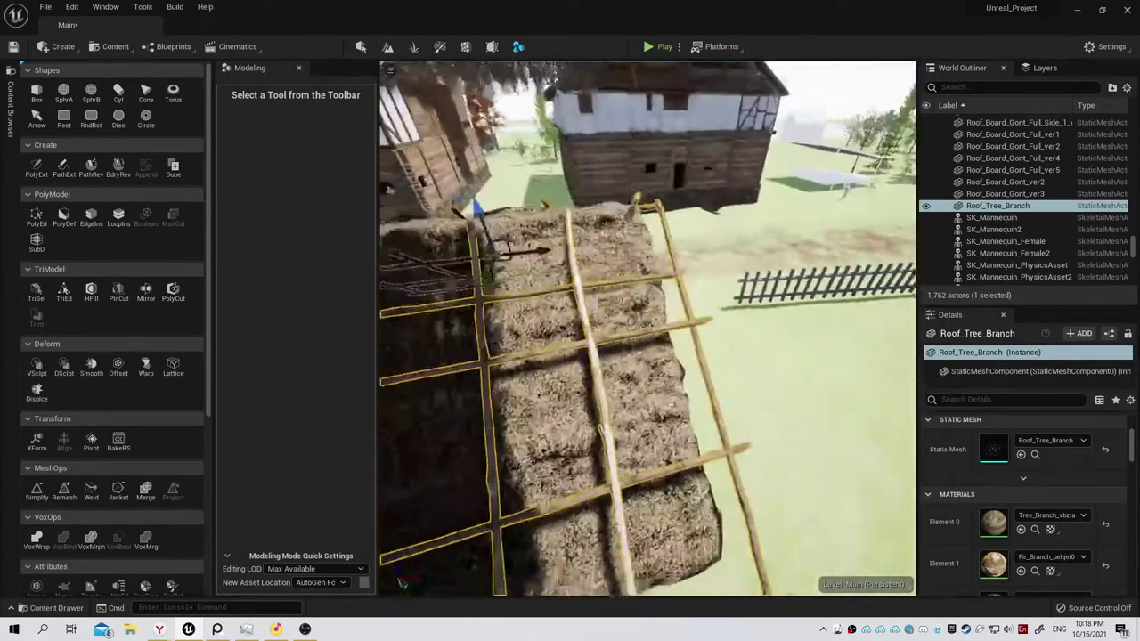
# Move and tilt Roof_Tree_Branch onto the slope, at scale 1.205 × 0.905 × 1.0375 and X 61951.
pyautogui.keyDown('alt'); pyautogui.moveTo(728, 257); pyautogui.dragTo(641, 294); pyautogui.keyUp('alt')
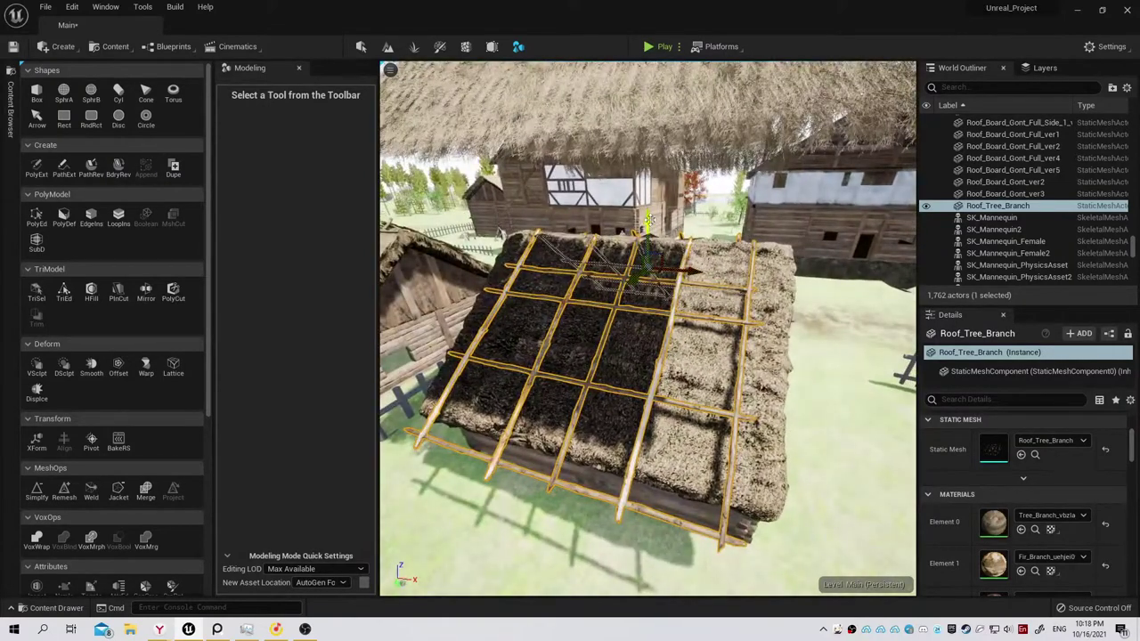
pyautogui.moveTo(650, 219); pyautogui.dragTo(656, 216)
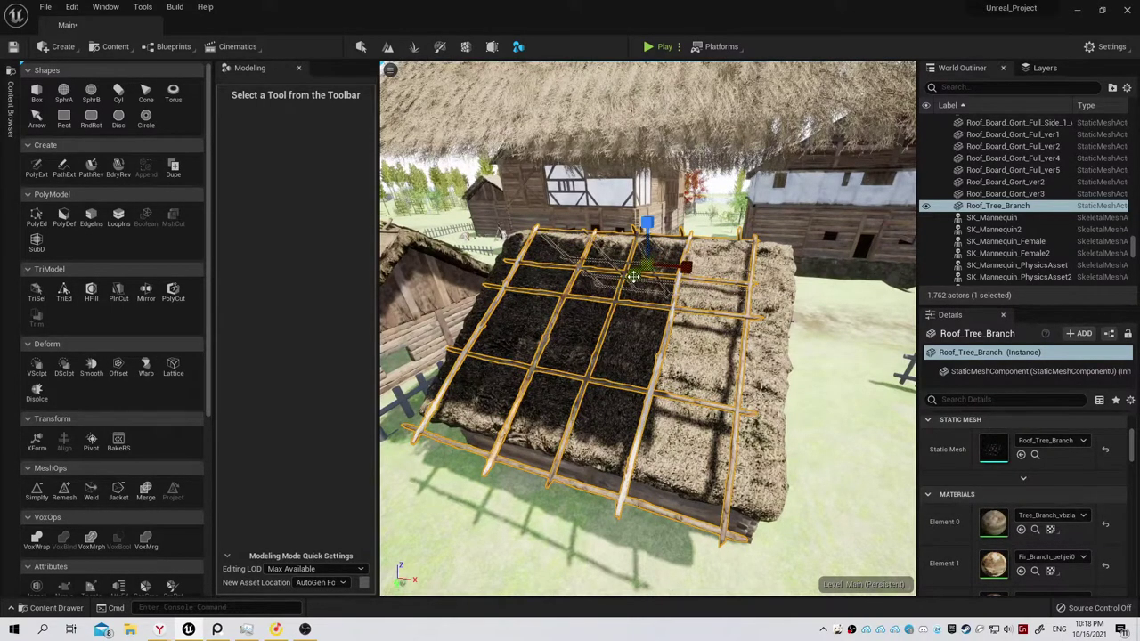
pyautogui.moveTo(632, 277); pyautogui.dragTo(634, 280)
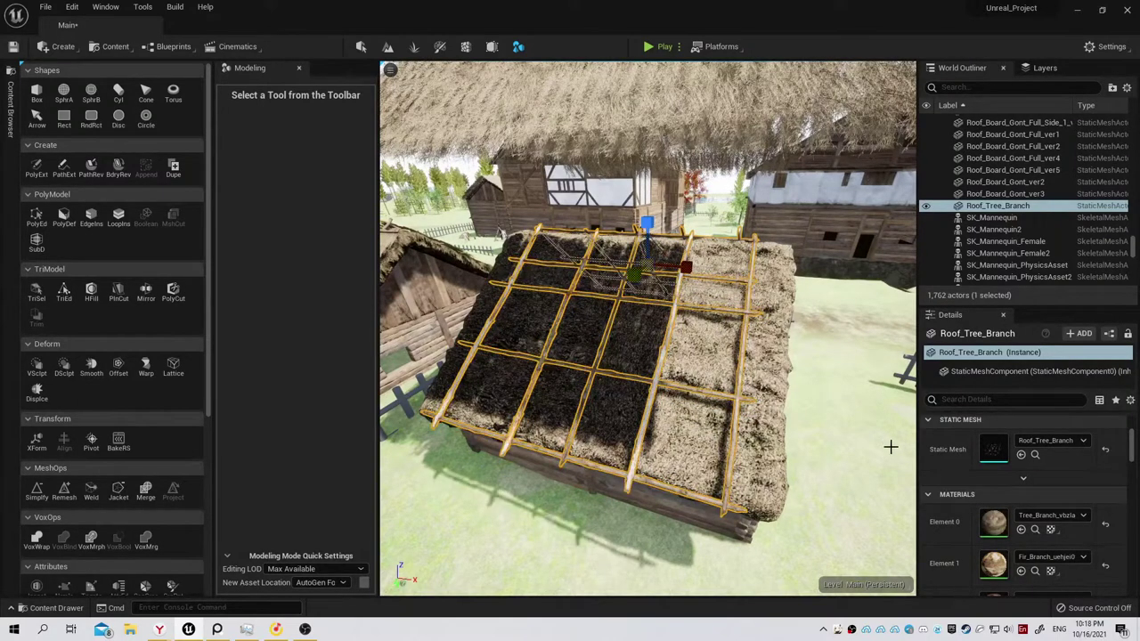
pyautogui.scroll(2, 1064, 509)
pyautogui.moveTo(1072, 476)
pyautogui.mouseDown()
pyautogui.moveTo(1012, 476)
pyautogui.moveTo(1038, 475)
pyautogui.mouseUp()
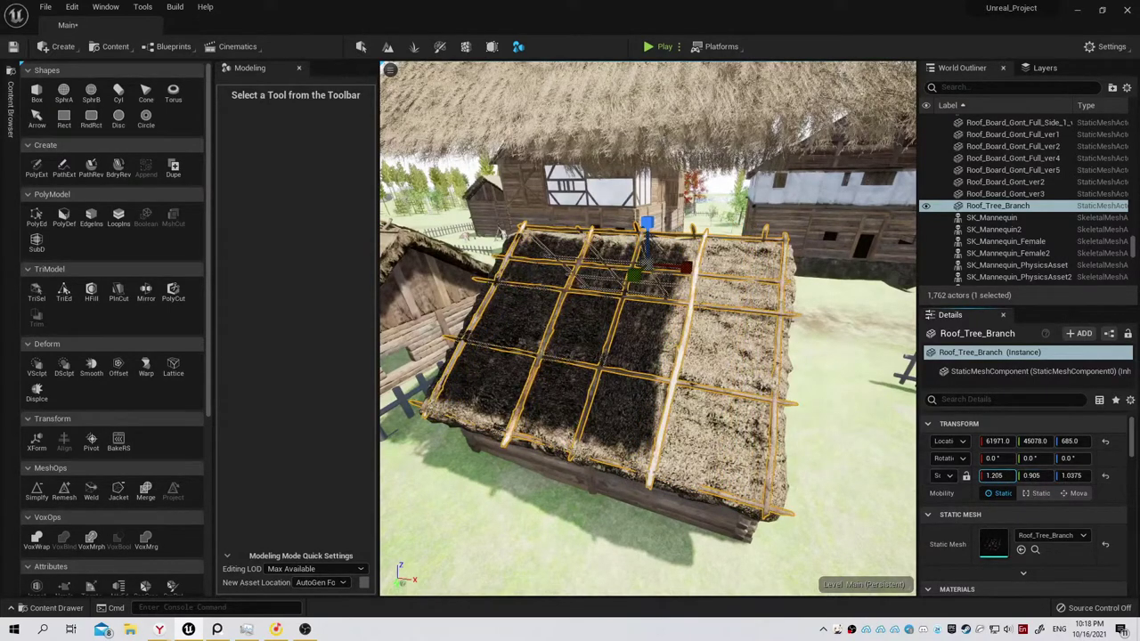
pyautogui.moveTo(798, 367); pyautogui.dragTo(766, 294, button='right')
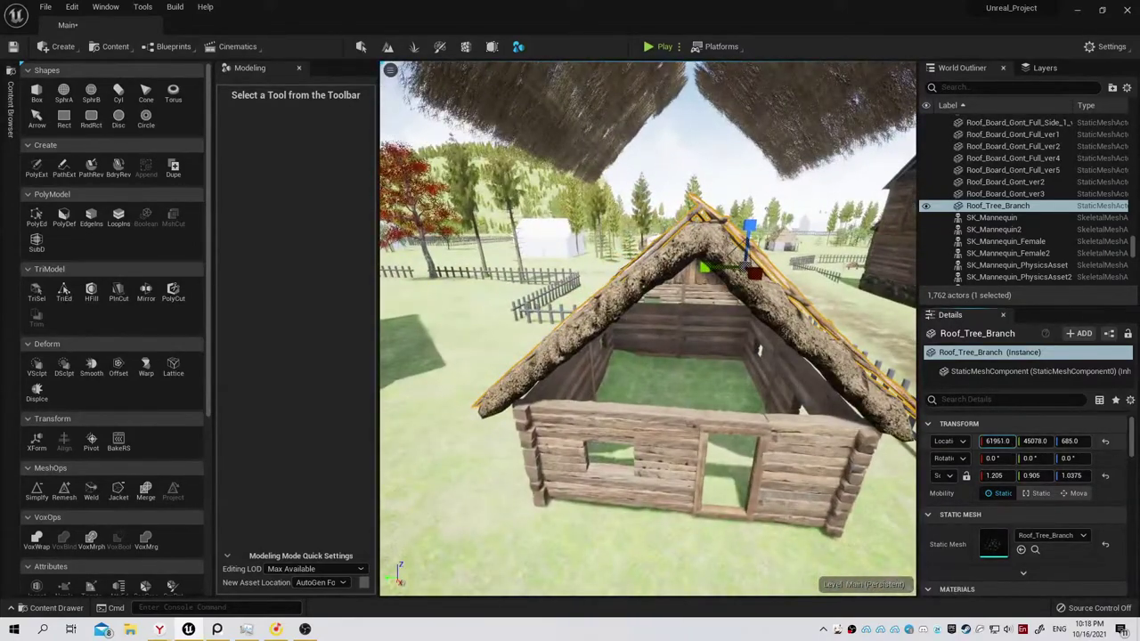
# Undo the last two pole-grid moves and set Roof_Tree_Branch's Location Z to 699.
pyautogui.hotkey('ctrl', 'z')
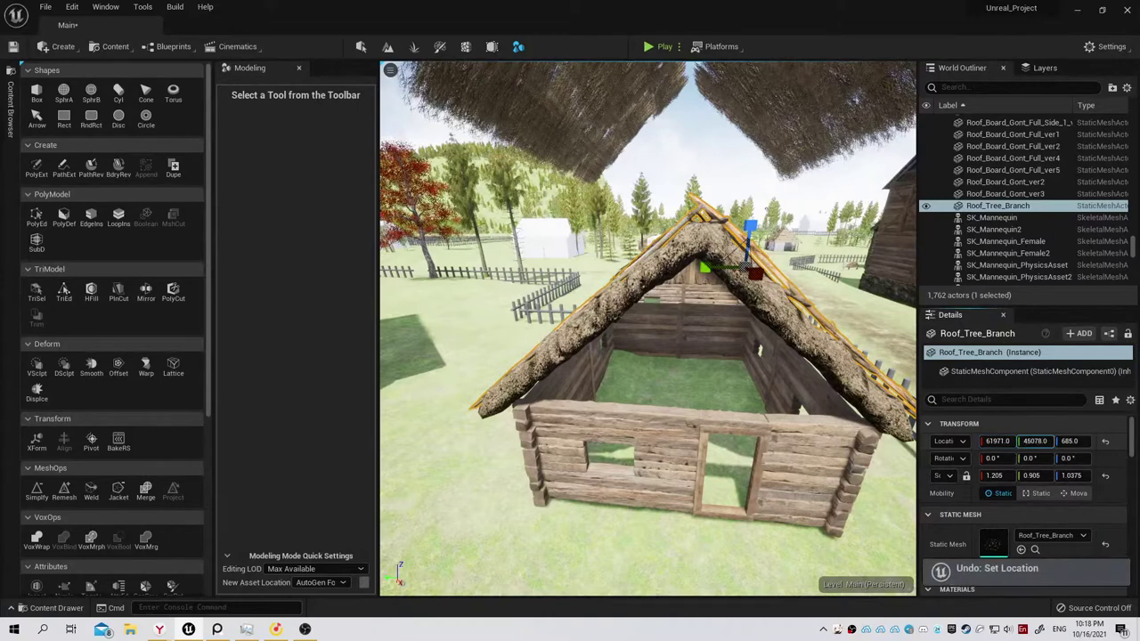
pyautogui.hotkey('ctrl', 'z')
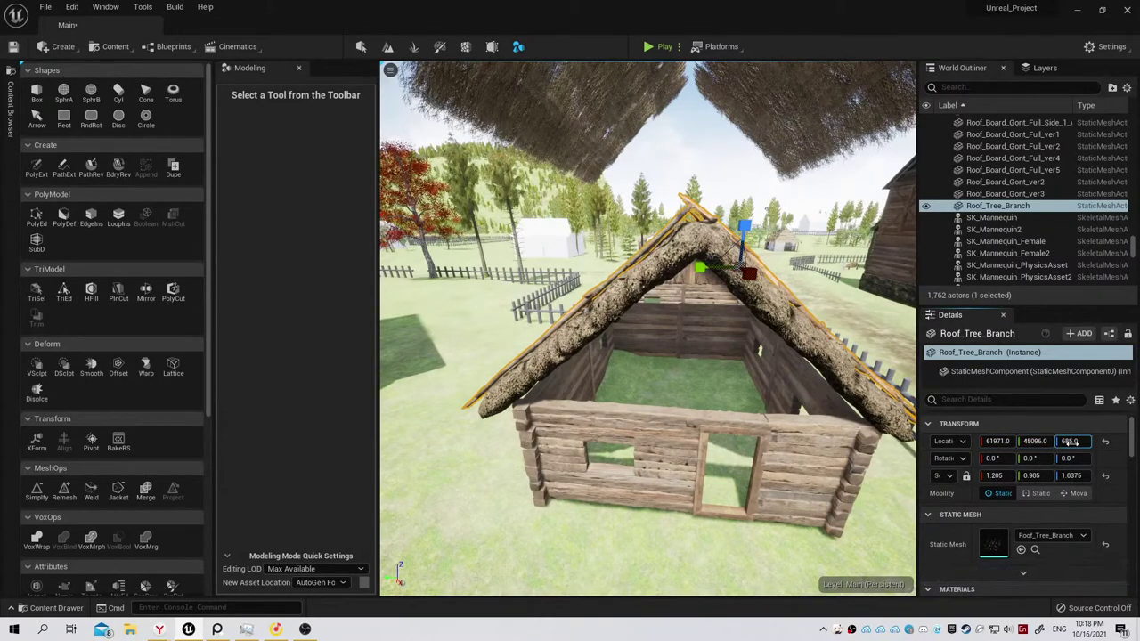
pyautogui.write('699')
pyautogui.press('Return')
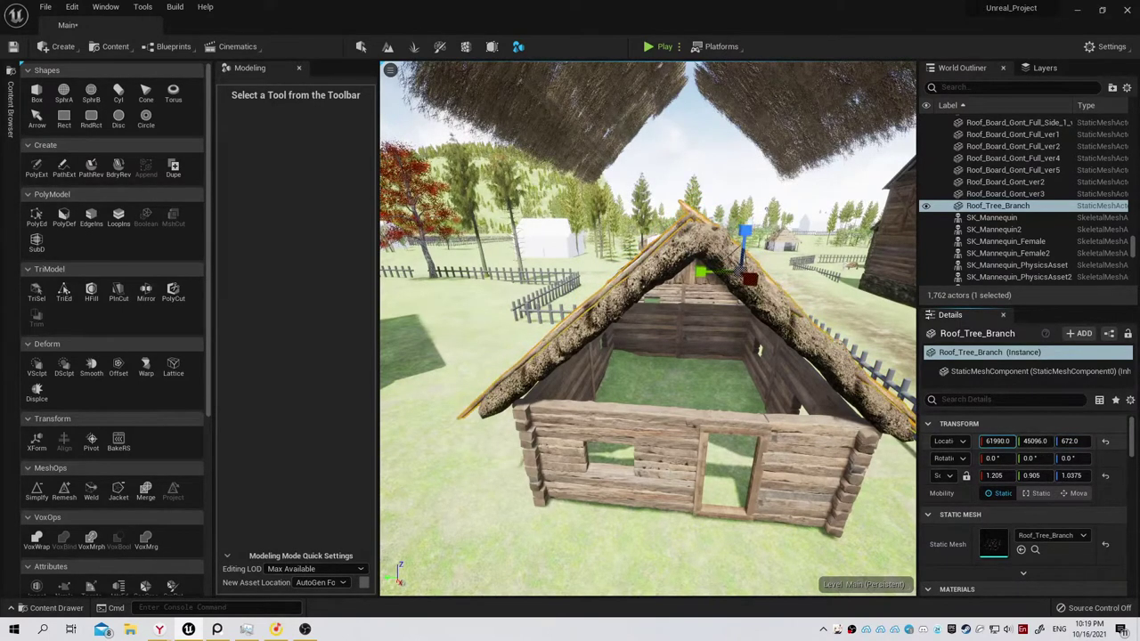
# Slide Roof_Tree_Branch to X 61968, then select the upper floating thatched roof piece.
pyautogui.moveTo(648, 328)
pyautogui.mouseDown(button='right')
pyautogui.moveTo(623, 303)
pyautogui.moveTo(605, 320)
pyautogui.moveTo(615, 312)
pyautogui.mouseUp(button='right')
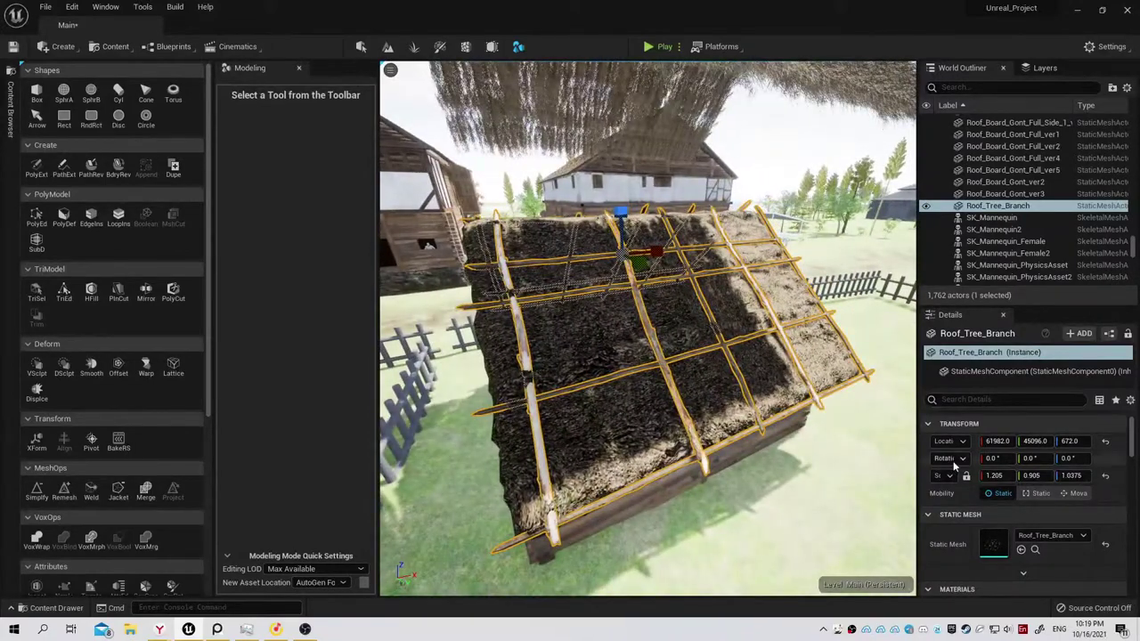
pyautogui.moveTo(997, 440); pyautogui.dragTo(984, 441)
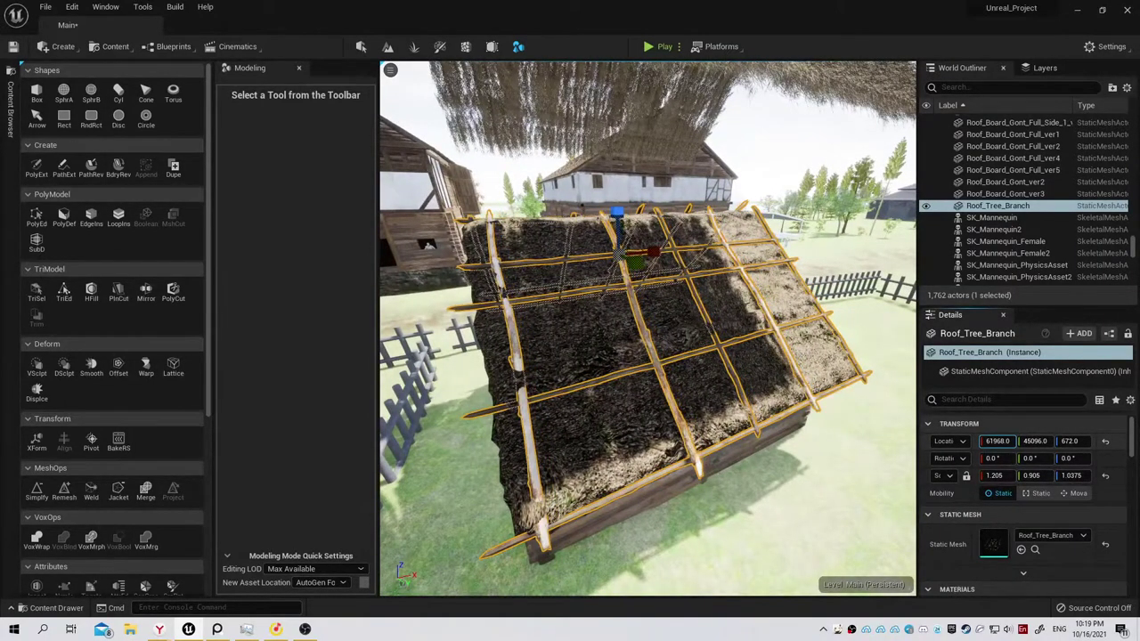
pyautogui.moveTo(623, 321); pyautogui.dragTo(614, 303, button='right')
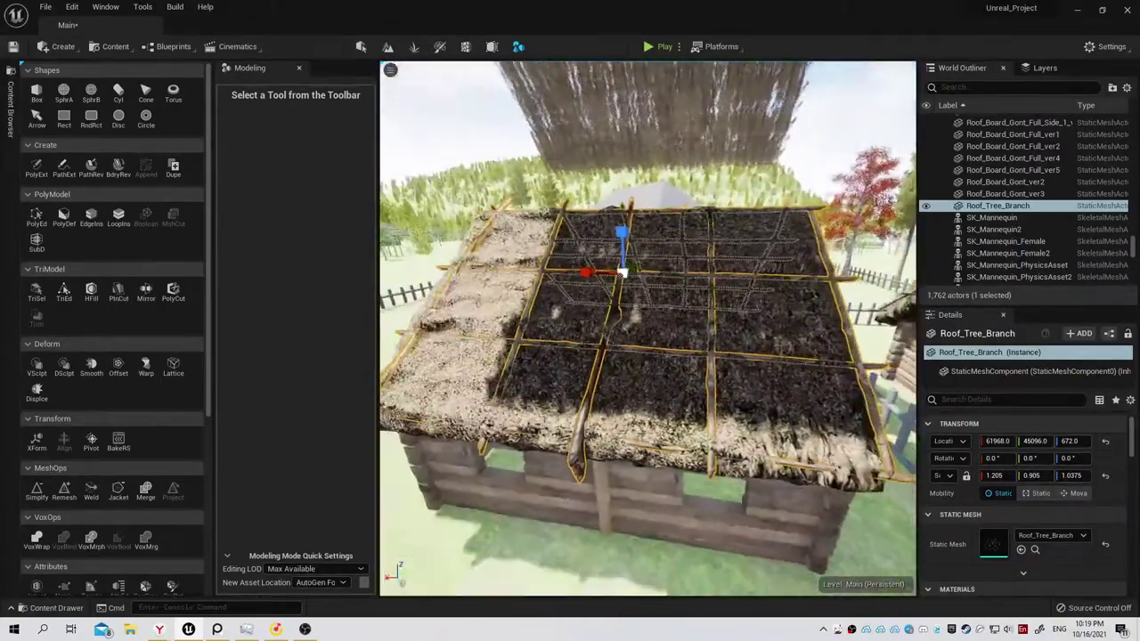
pyautogui.click(590, 165)
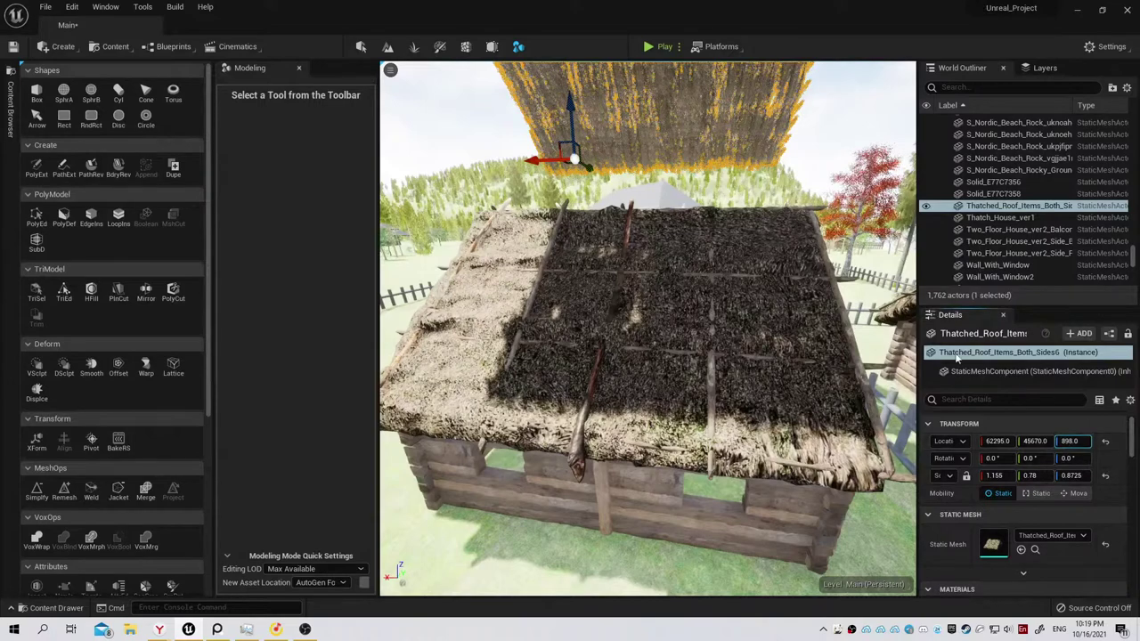
# Lower the thatch to Location Z 829, then 514, and set Location Y to 45660.
pyautogui.press('Return')
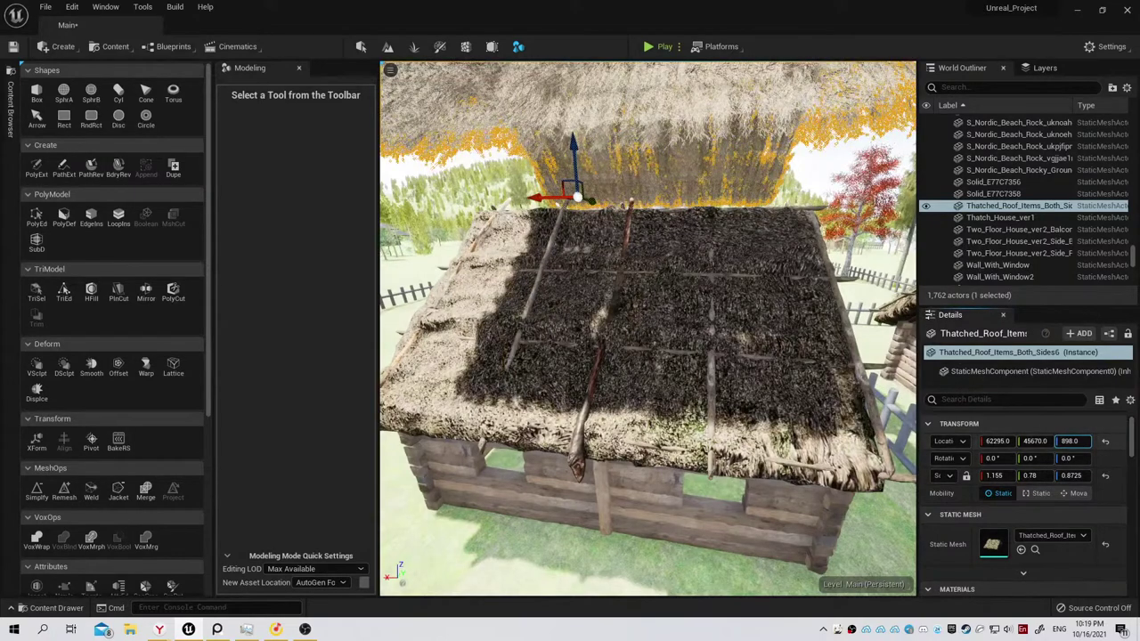
pyautogui.write('829')
pyautogui.press('Return')
pyautogui.write('514')
pyautogui.press('Return')
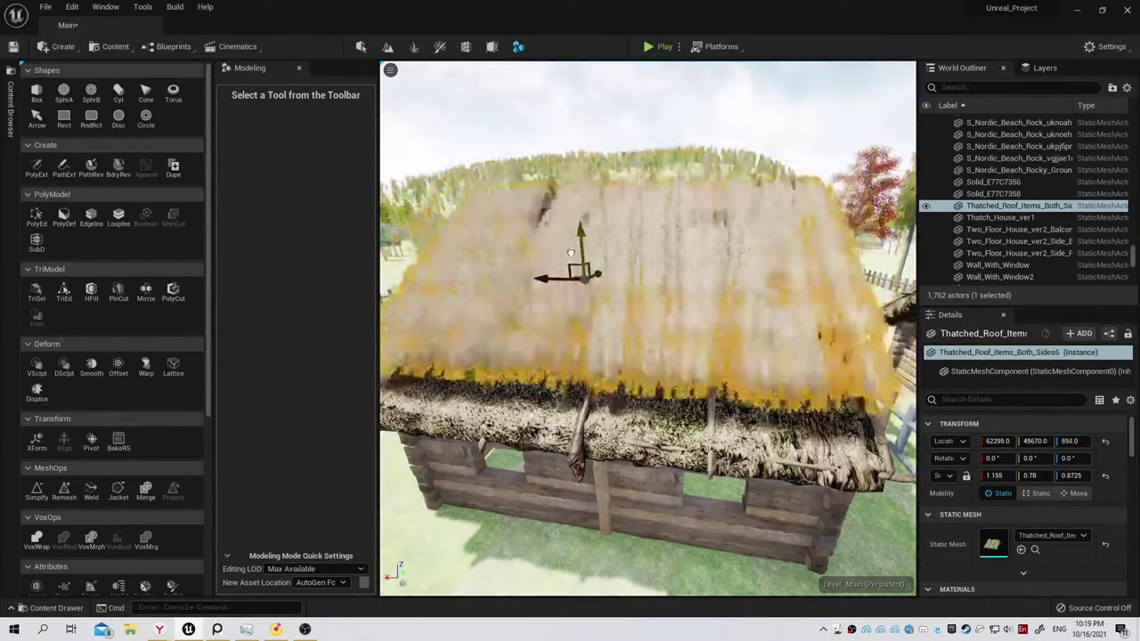
pyautogui.keyDown('alt'); pyautogui.moveTo(648, 328); pyautogui.dragTo(534, 328); pyautogui.keyUp('alt')
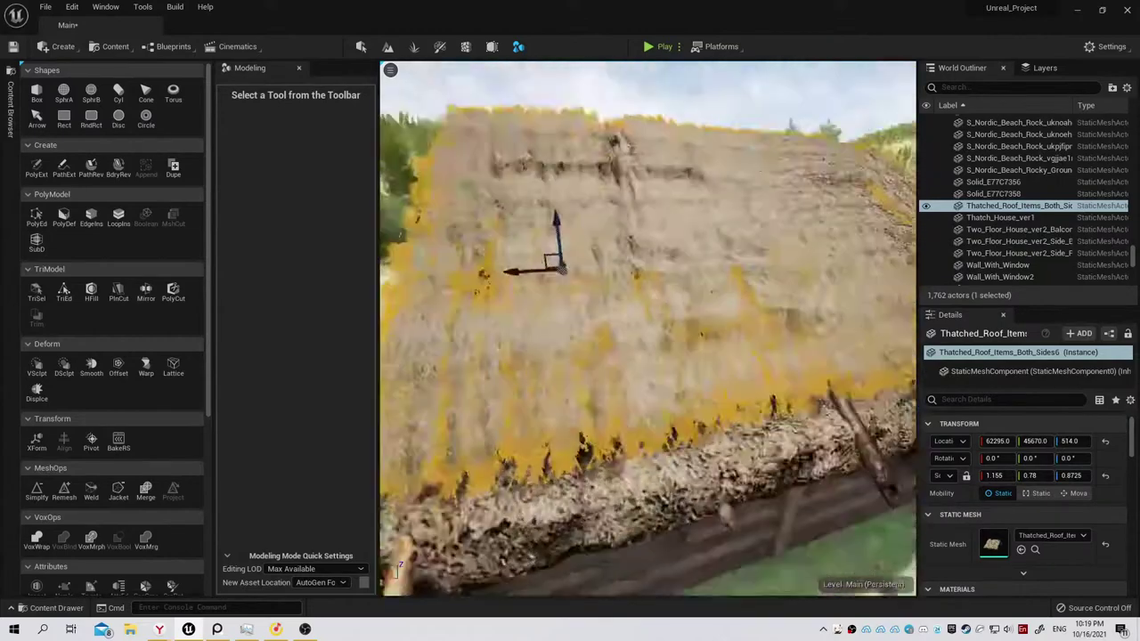
pyautogui.keyDown('alt'); pyautogui.moveTo(647, 328); pyautogui.dragTo(606, 328); pyautogui.keyUp('alt')
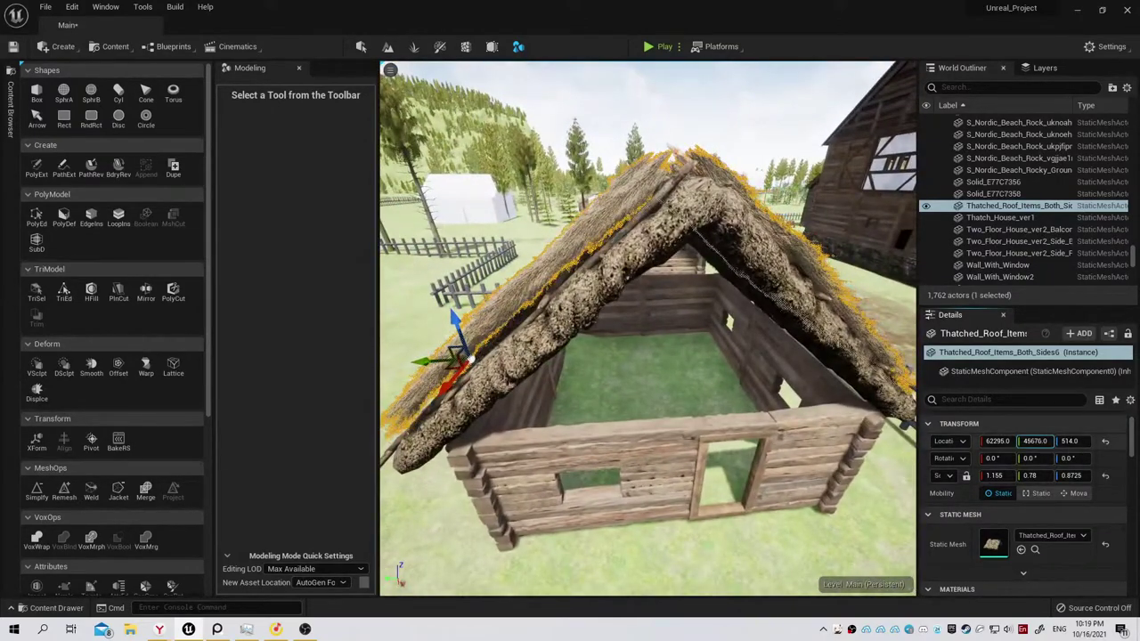
pyautogui.write('45660')
pyautogui.press('Return')
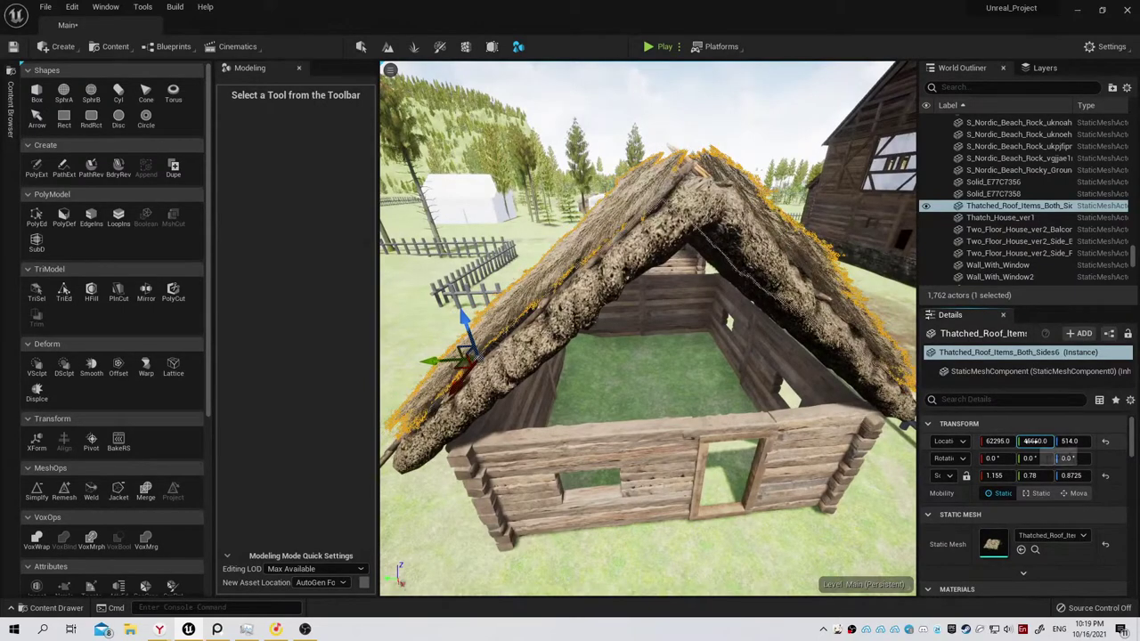
pyautogui.keyDown('alt'); pyautogui.moveTo(648, 328); pyautogui.dragTo(570, 327); pyautogui.keyUp('alt')
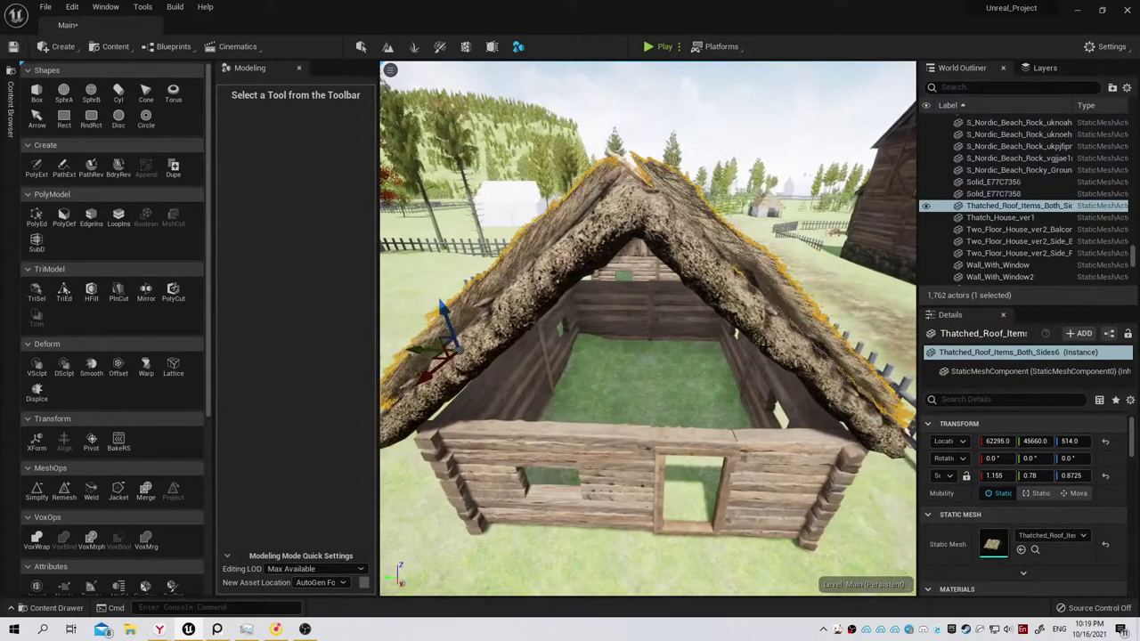
# Rescale the thatch to Scale Y 0.78 and Z 0.8475, and nudge it to Location Y 45666.
pyautogui.moveTo(647, 328)
pyautogui.keyDown('alt'); pyautogui.mouseDown()
pyautogui.moveTo(698, 276)
pyautogui.moveTo(659, 223)
pyautogui.mouseUp(); pyautogui.keyUp('alt')
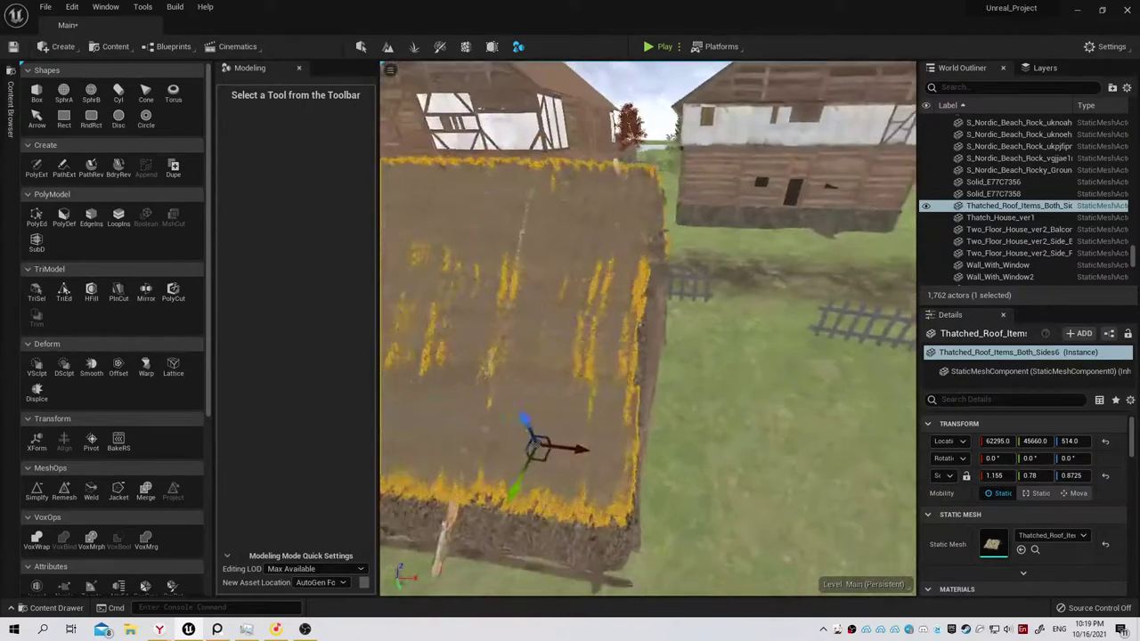
pyautogui.keyDown('alt'); pyautogui.moveTo(824, 370); pyautogui.dragTo(824, 370); pyautogui.keyUp('alt')
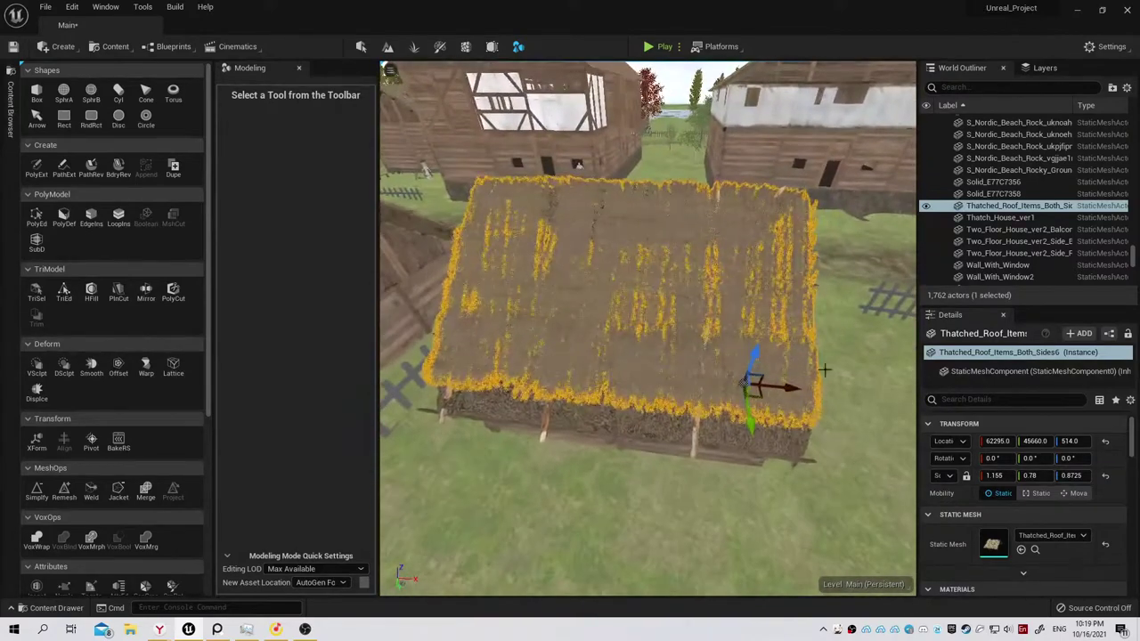
pyautogui.moveTo(1030, 476)
pyautogui.mouseDown()
pyautogui.moveTo(1015, 477)
pyautogui.moveTo(1046, 476)
pyautogui.mouseUp()
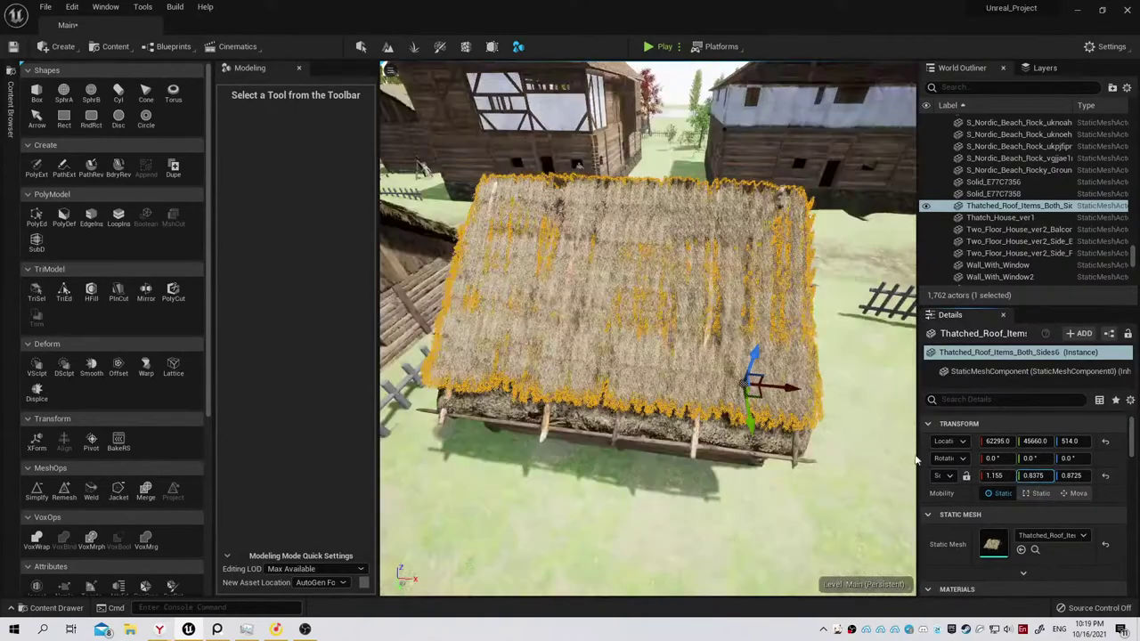
pyautogui.moveTo(648, 327)
pyautogui.keyDown('alt'); pyautogui.mouseDown()
pyautogui.moveTo(766, 294)
pyautogui.moveTo(712, 294)
pyautogui.mouseUp(); pyautogui.keyUp('alt')
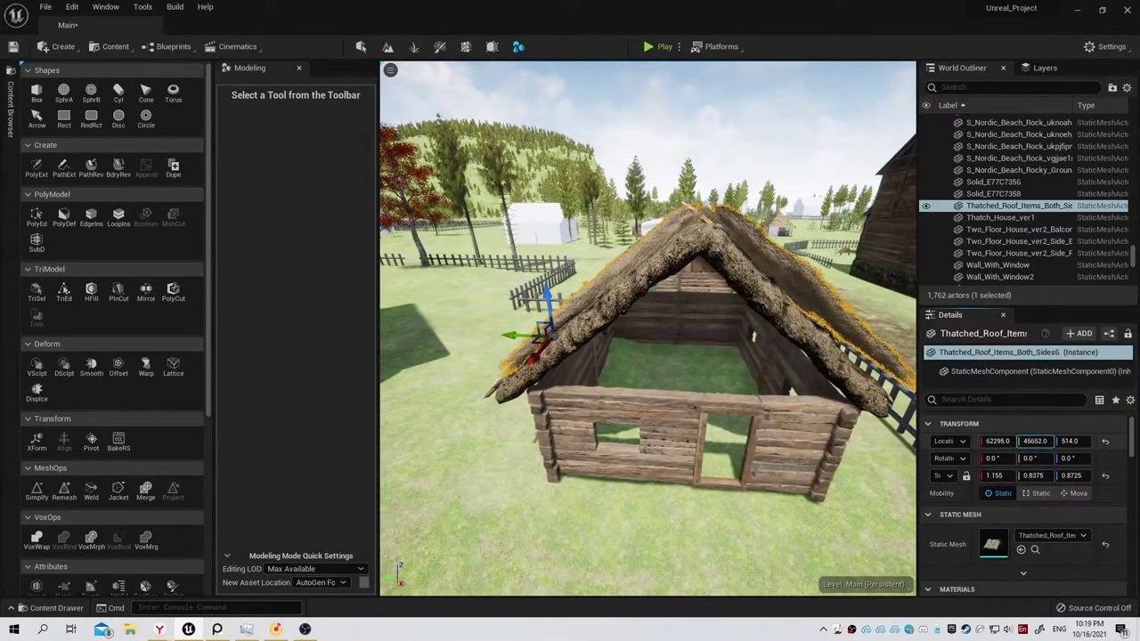
pyautogui.moveTo(1035, 441)
pyautogui.mouseDown()
pyautogui.moveTo(1024, 441)
pyautogui.moveTo(1037, 441)
pyautogui.mouseUp()
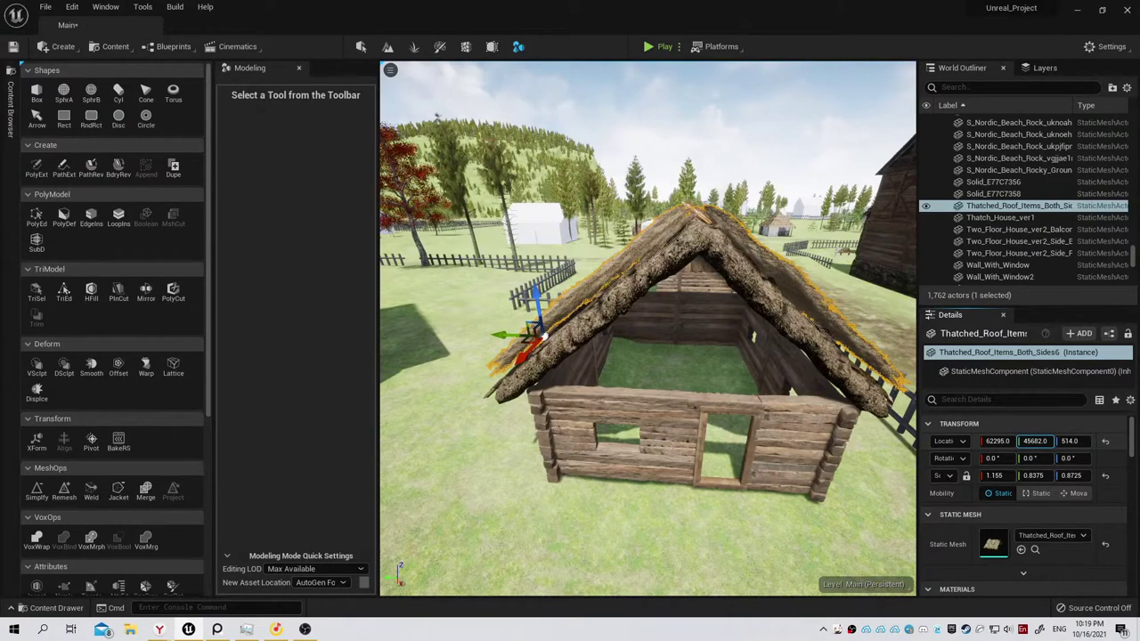
pyautogui.moveTo(1035, 441); pyautogui.dragTo(1032, 441)
pyautogui.write('1.1225')
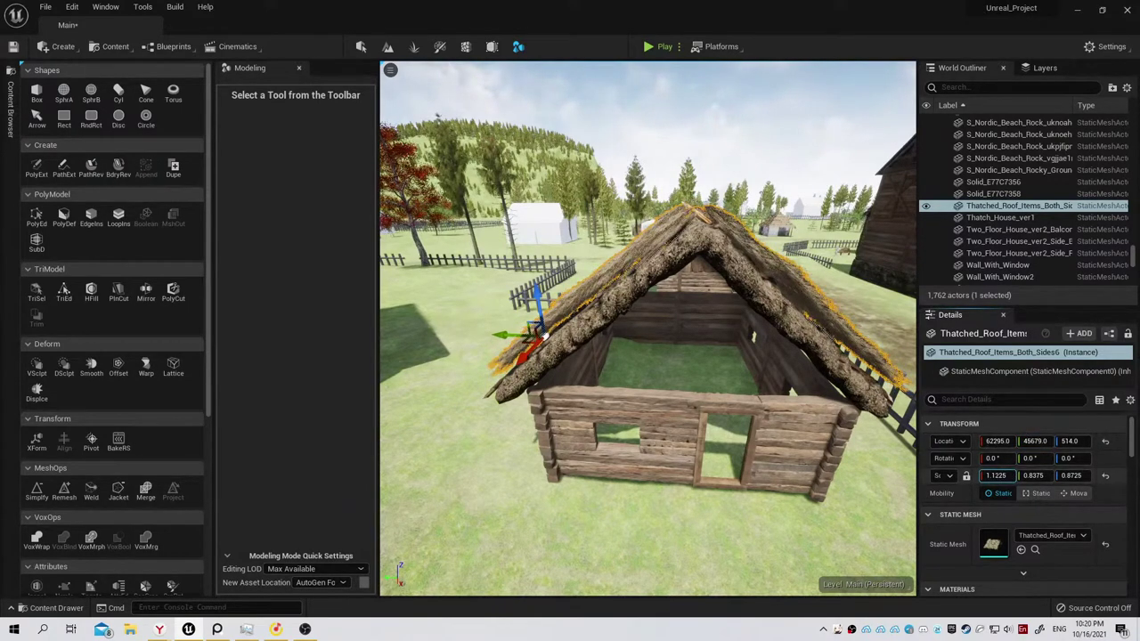
pyautogui.moveTo(747, 380); pyautogui.dragTo(747, 381, button='right')
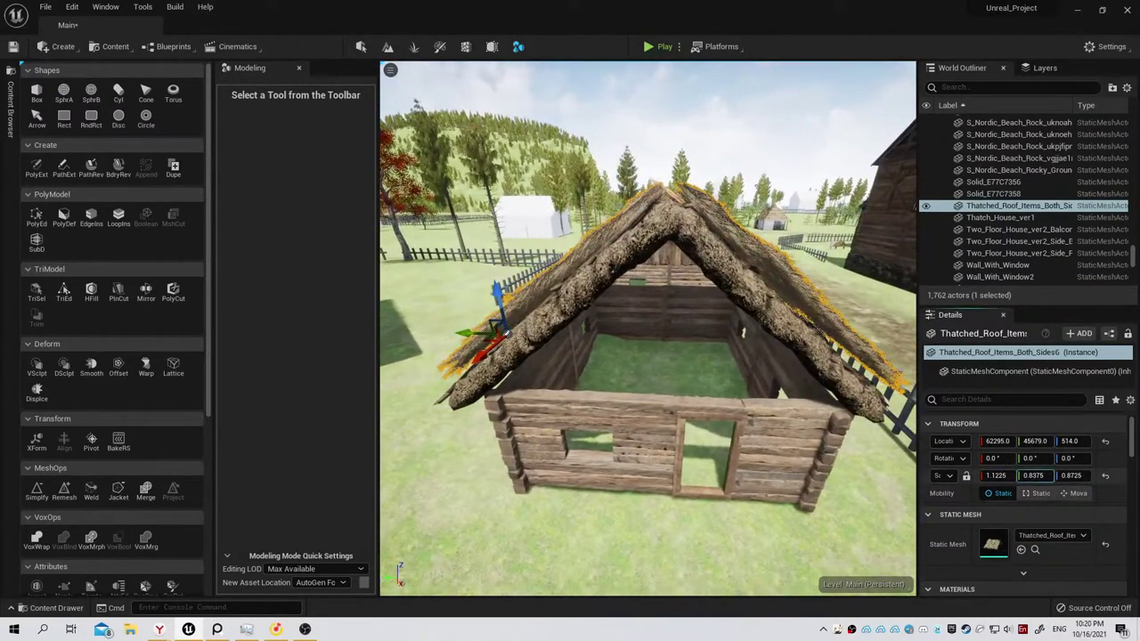
pyautogui.moveTo(1033, 475); pyautogui.dragTo(1033, 475)
pyautogui.write('0.795')
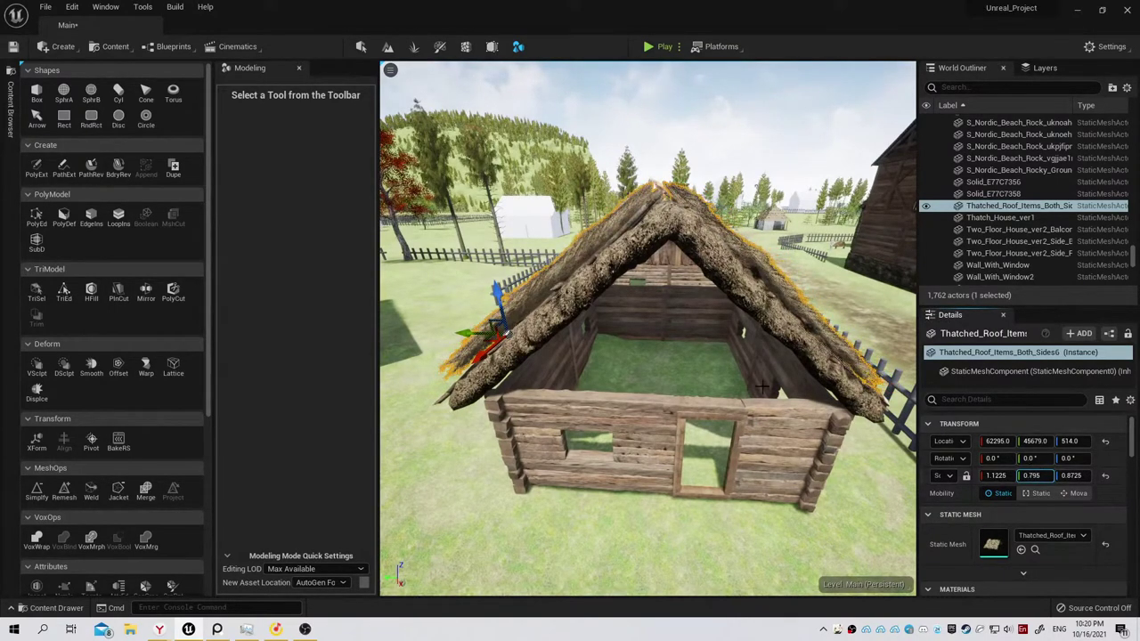
pyautogui.moveTo(1033, 441); pyautogui.dragTo(1033, 441)
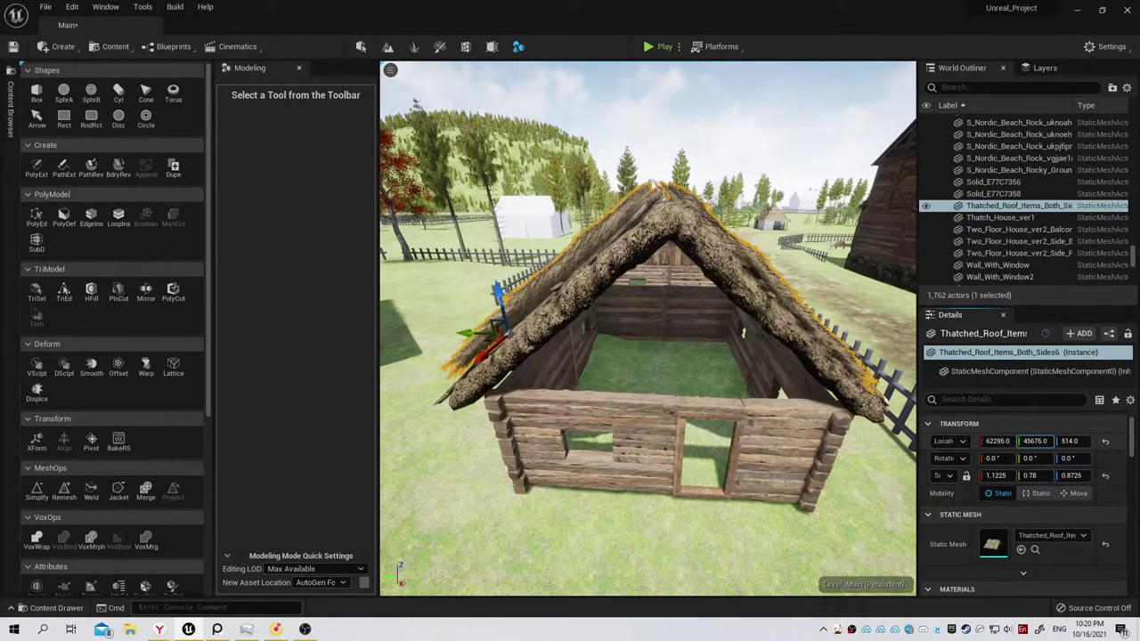
pyautogui.moveTo(1033, 440); pyautogui.dragTo(1033, 441)
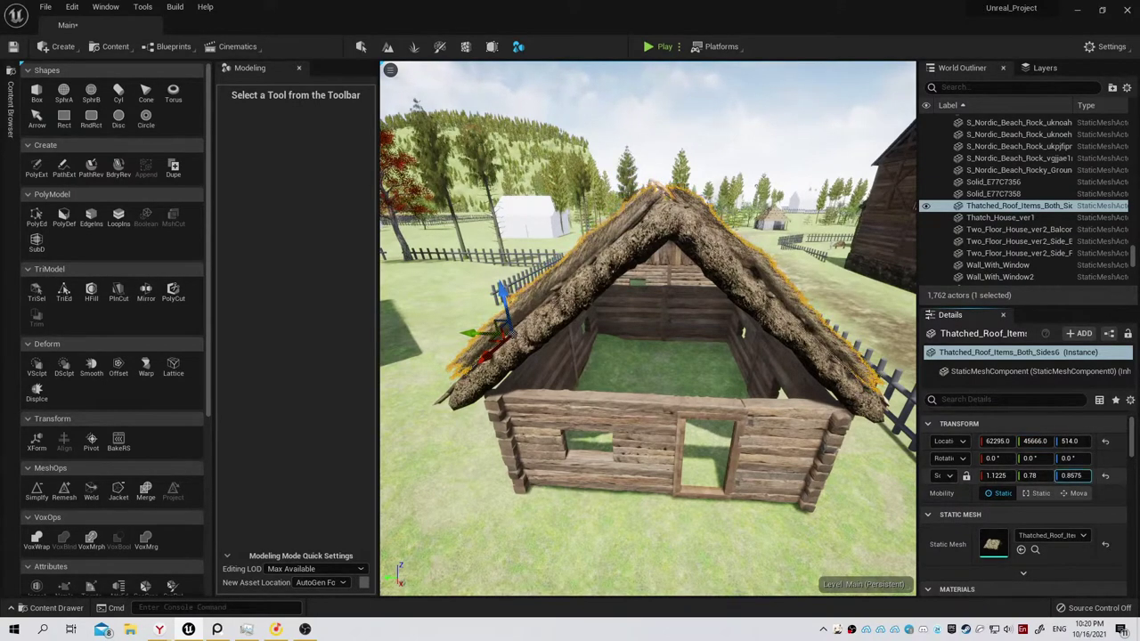
# Slide the thatched roof along Location X to 62310, centring it over the walls.
pyautogui.click(997, 441)
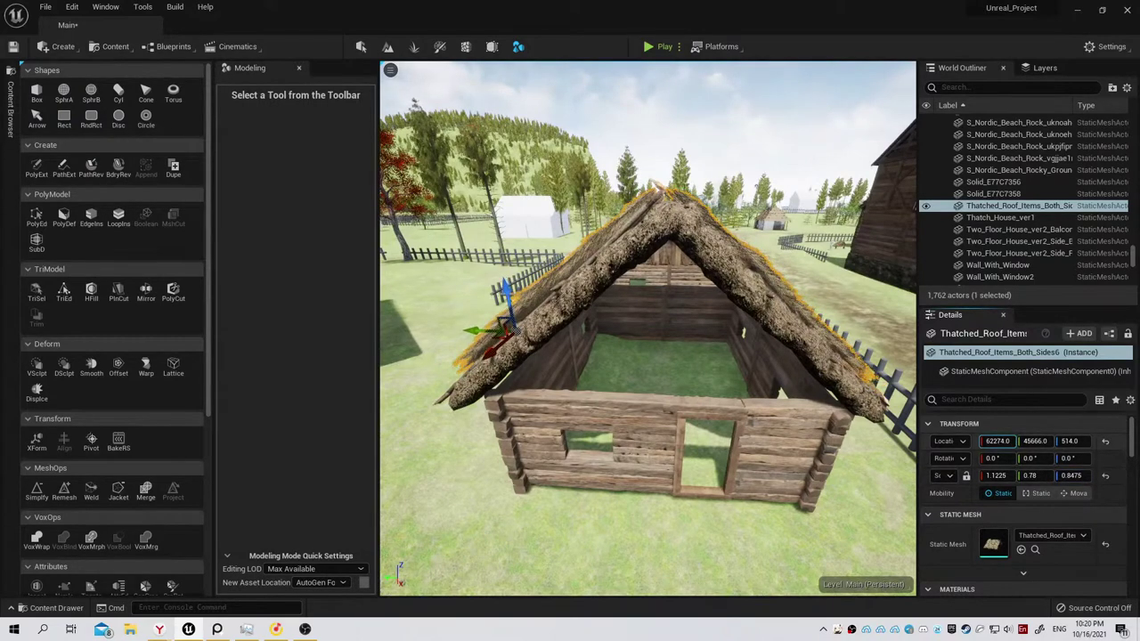
pyautogui.moveTo(998, 441); pyautogui.dragTo(996, 441)
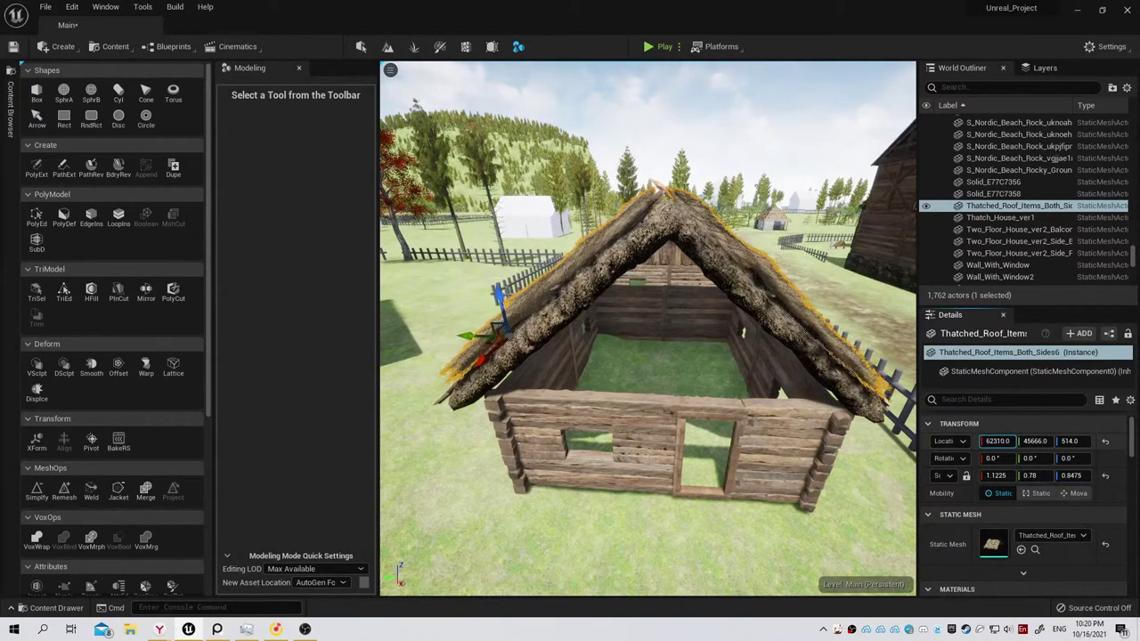
pyautogui.moveTo(576, 359)
pyautogui.mouseDown(button='right')
pyautogui.moveTo(623, 375)
pyautogui.moveTo(731, 338)
pyautogui.moveTo(749, 347)
pyautogui.moveTo(589, 362)
pyautogui.mouseUp(button='right')
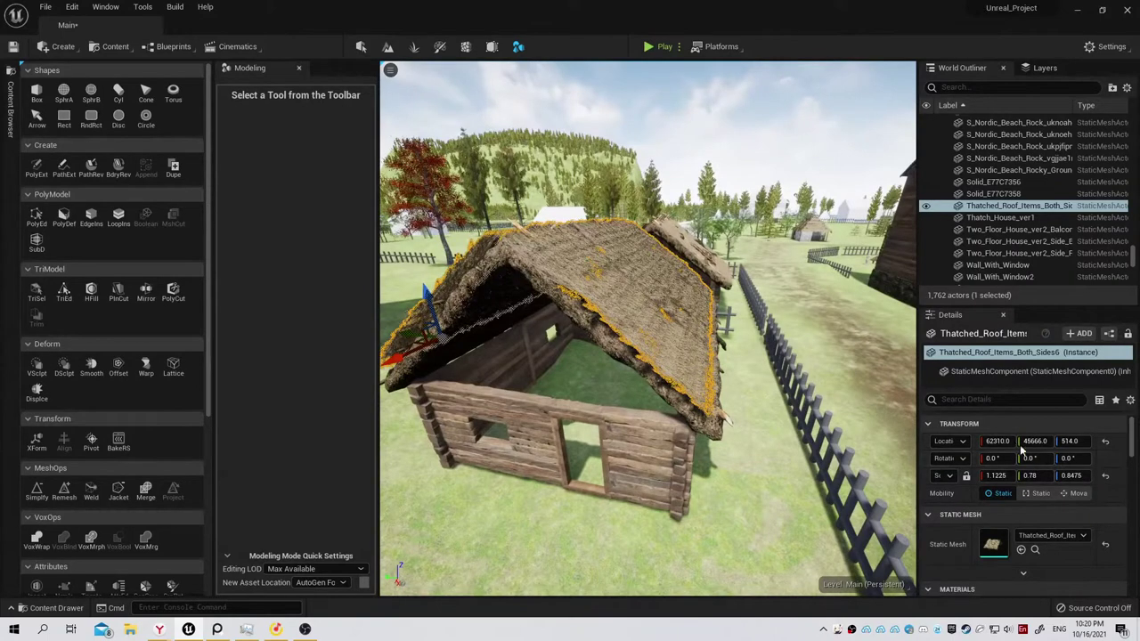
# Set the roof's Scale Z to 0.9275 and Scale Y to 0.7975, and lower it to Location Z 471.
pyautogui.click(1072, 476)
pyautogui.write('0.9275')
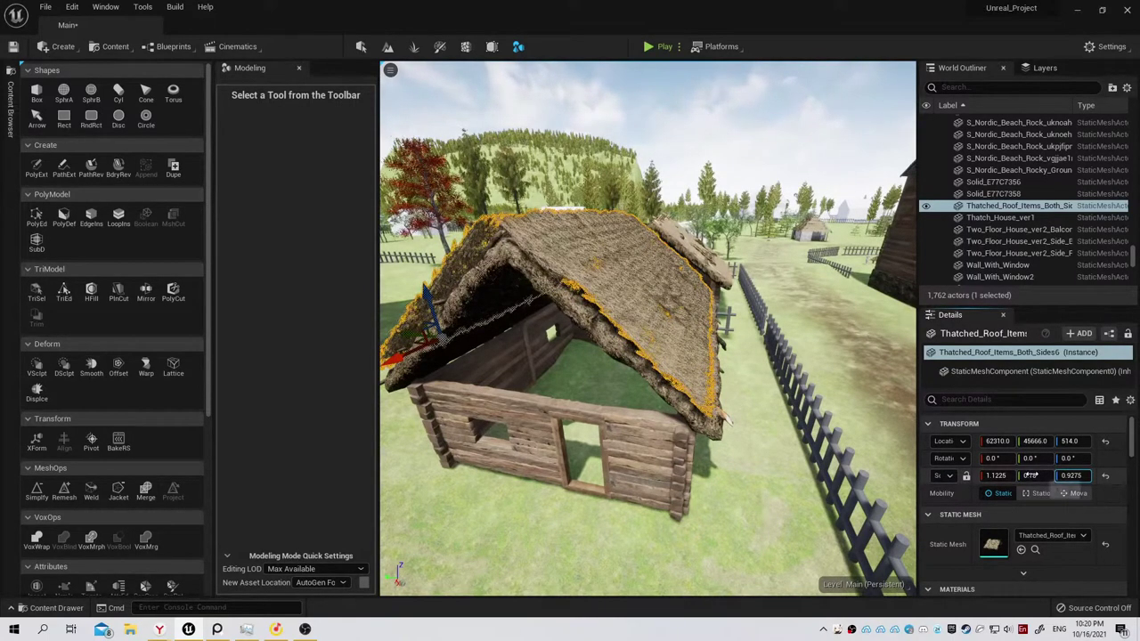
pyautogui.write('524')
pyautogui.press('Return')
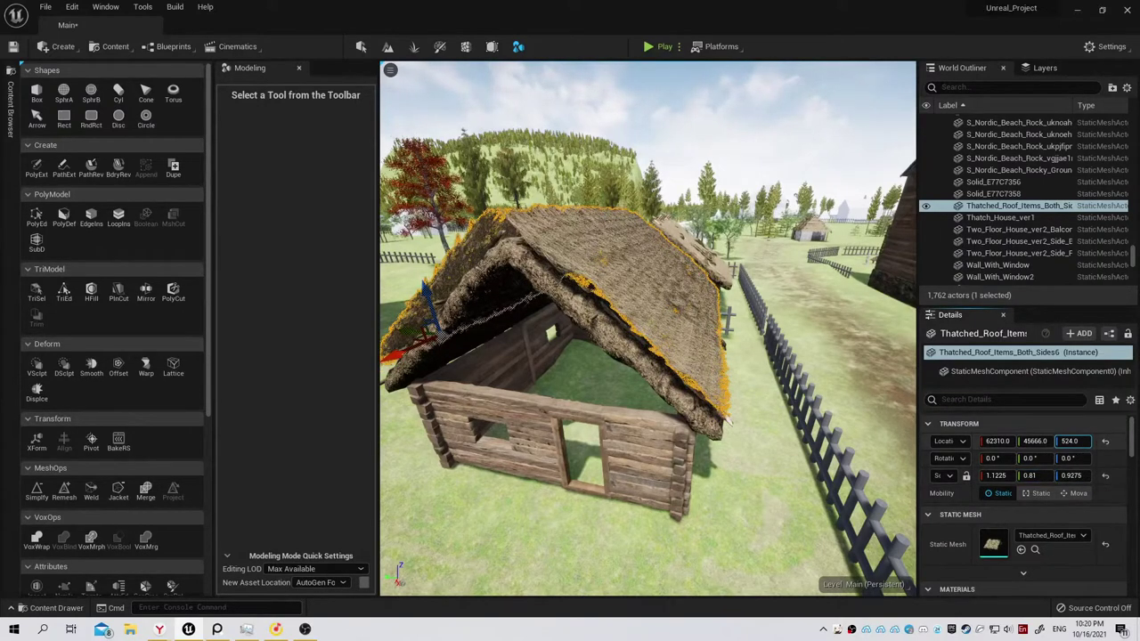
pyautogui.moveTo(1069, 441); pyautogui.dragTo(1062, 441)
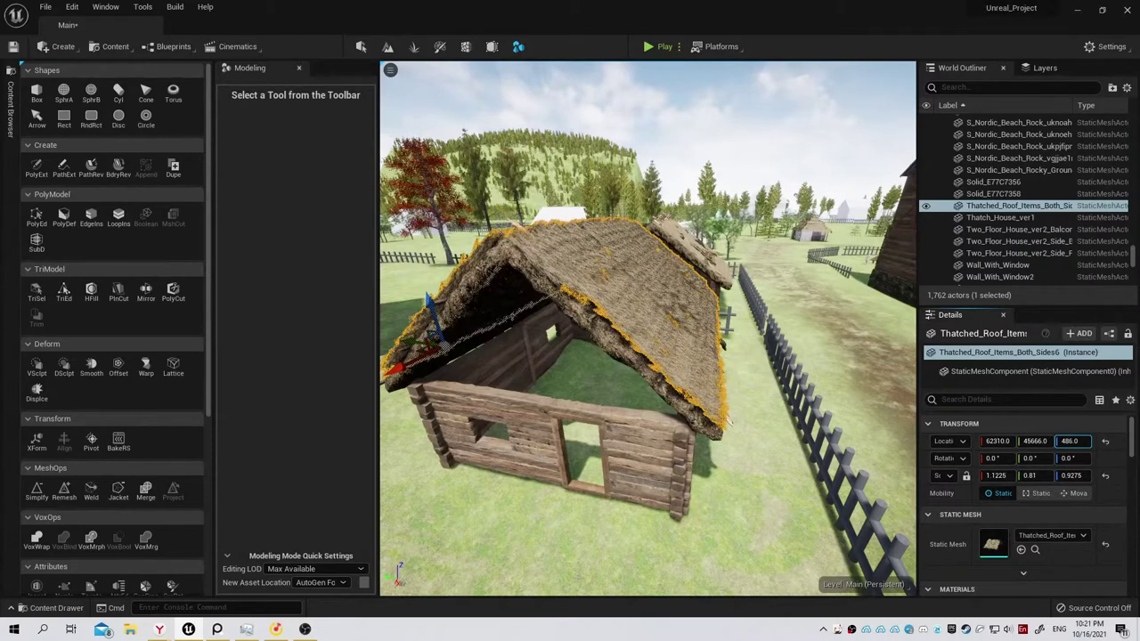
pyautogui.moveTo(1069, 441); pyautogui.dragTo(1067, 441)
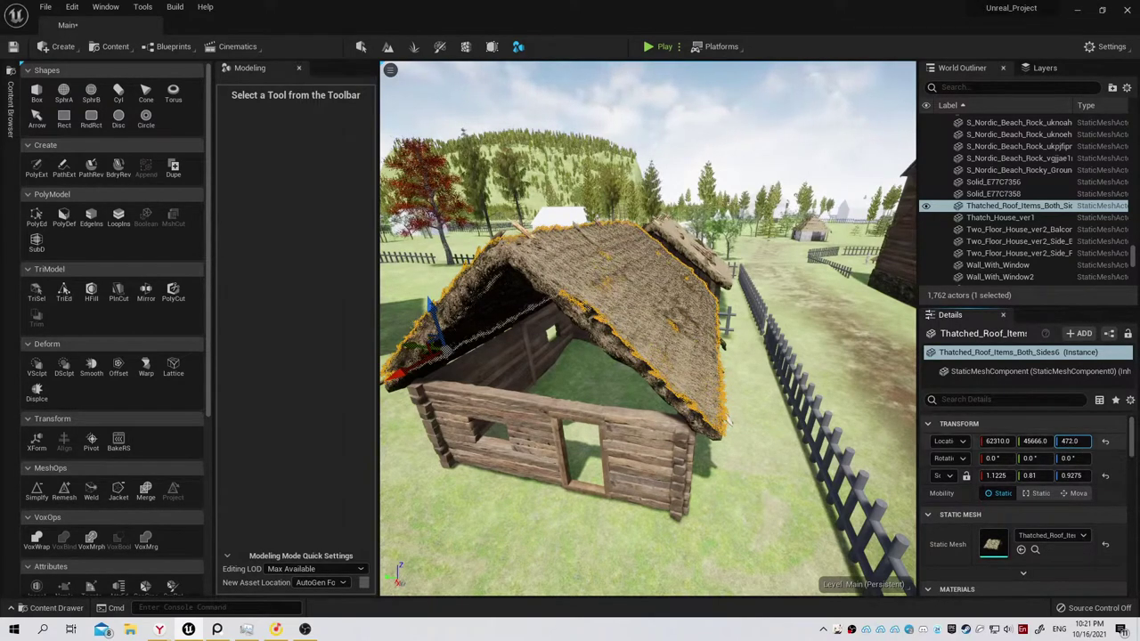
pyautogui.moveTo(1069, 441)
pyautogui.mouseDown()
pyautogui.moveTo(1058, 441)
pyautogui.moveTo(1069, 441)
pyautogui.mouseUp()
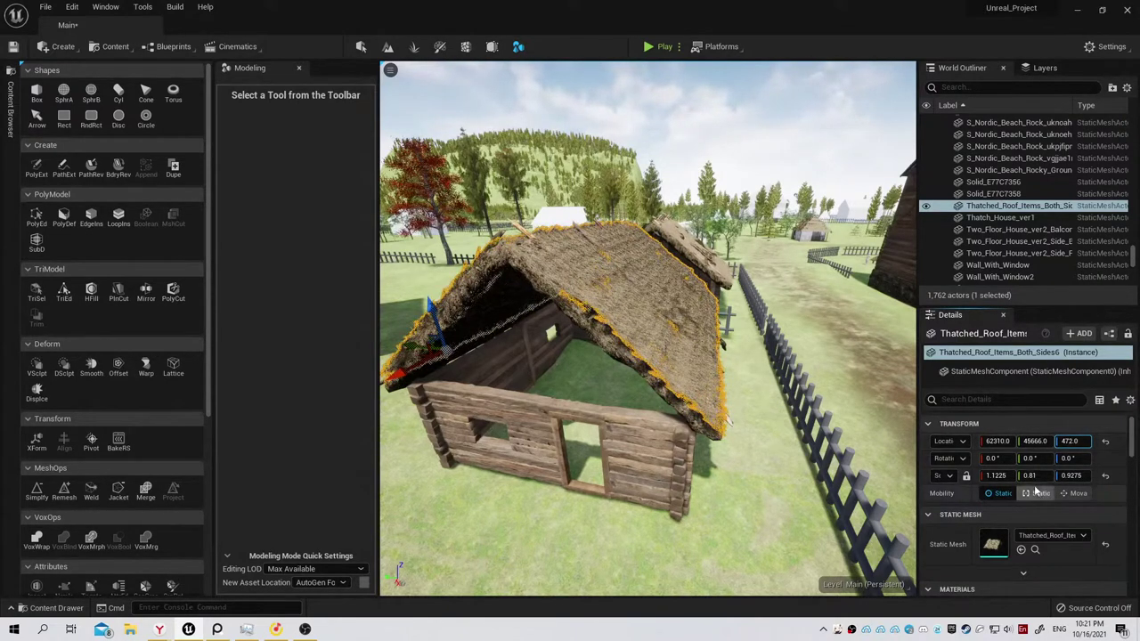
pyautogui.moveTo(1036, 476); pyautogui.dragTo(1031, 475)
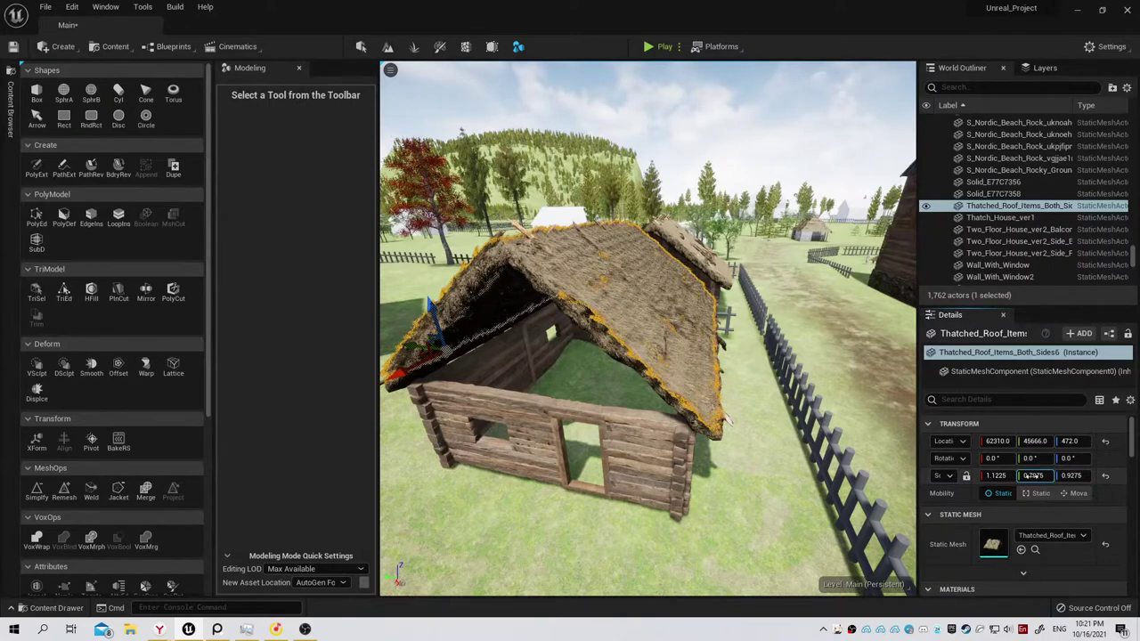
pyautogui.click(1064, 441)
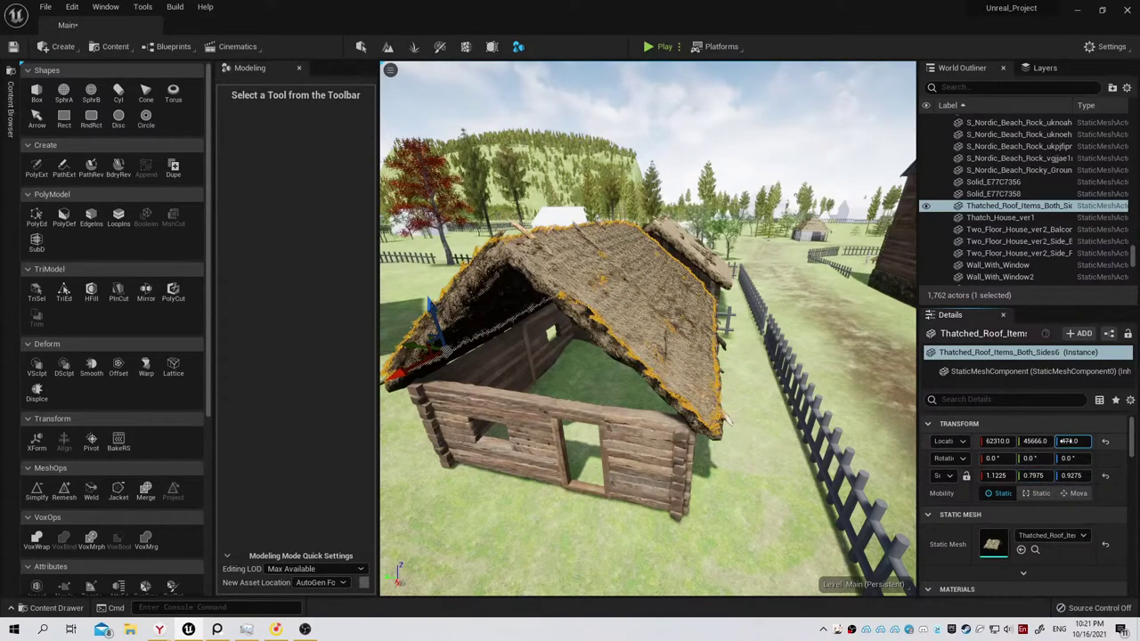
pyautogui.click(1069, 441)
pyautogui.write('471')
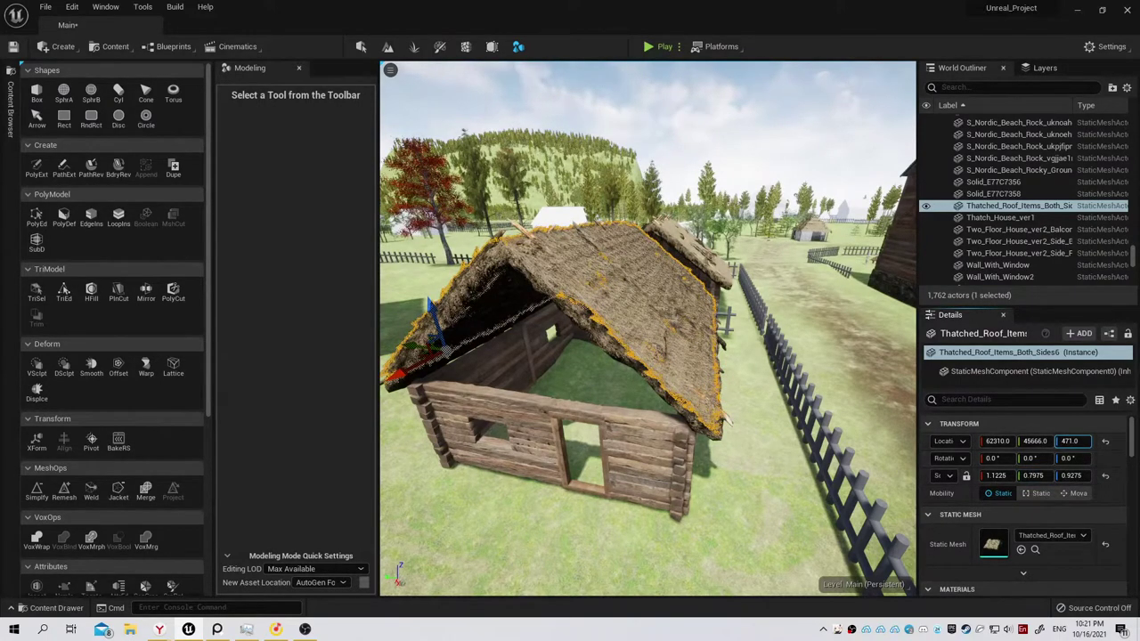
pyautogui.moveTo(647, 328)
pyautogui.mouseDown(button='right')
pyautogui.moveTo(624, 320)
pyautogui.moveTo(647, 356)
pyautogui.mouseUp(button='right')
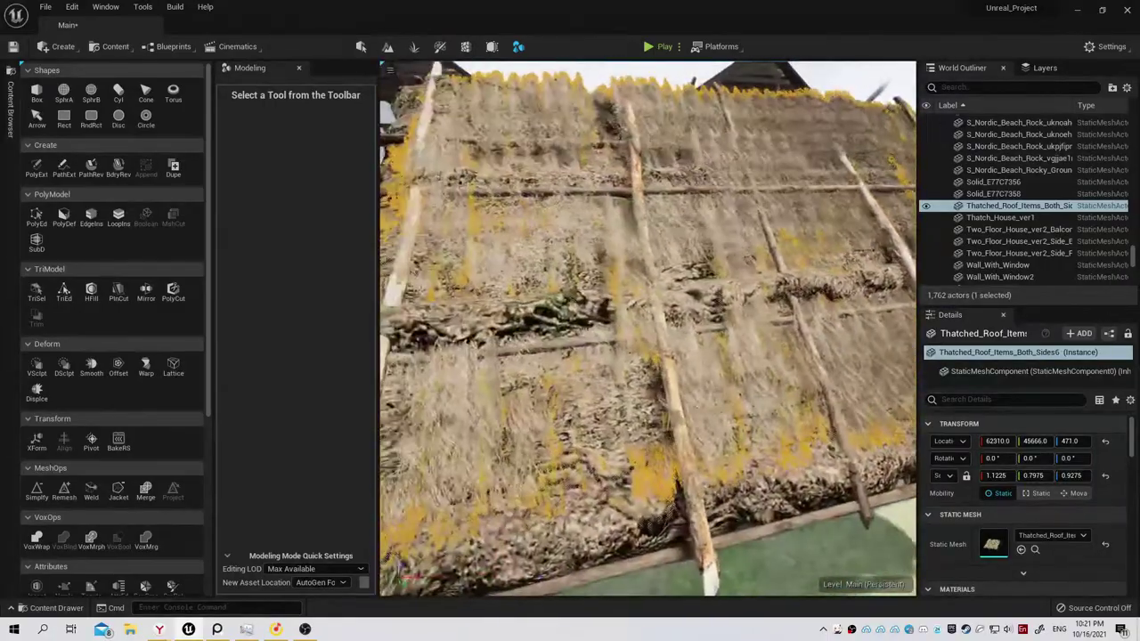
# Switch to Select mode and fine-tune the roof location to 62286, 45681, 473.
pyautogui.click(361, 47)
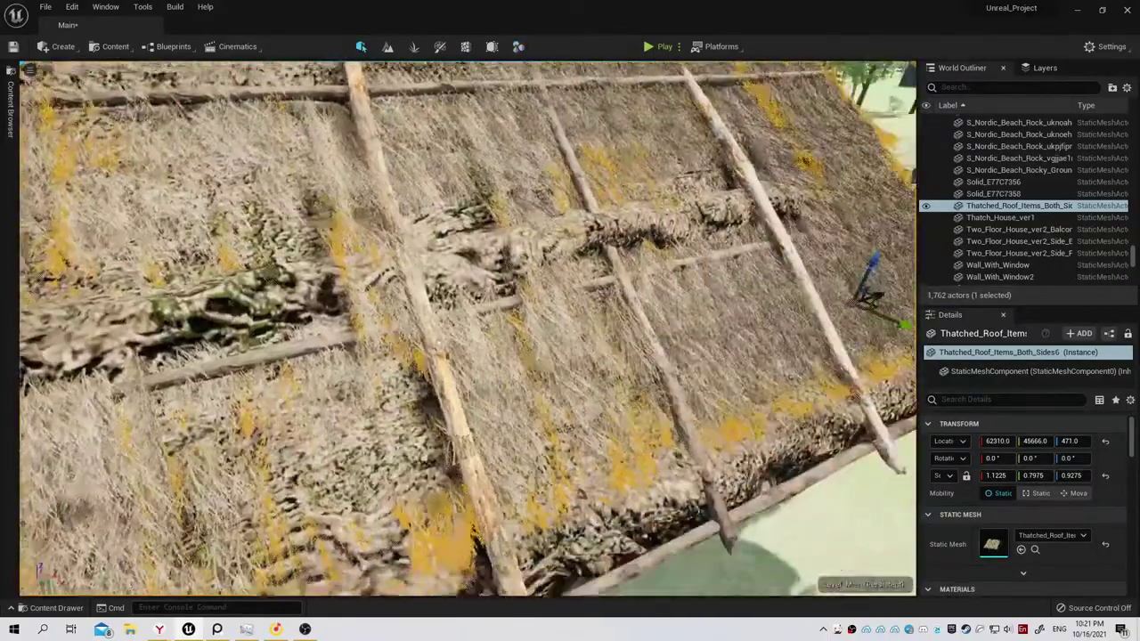
pyautogui.moveTo(648, 328)
pyautogui.mouseDown(button='right')
pyautogui.moveTo(623, 339)
pyautogui.moveTo(659, 338)
pyautogui.mouseUp(button='right')
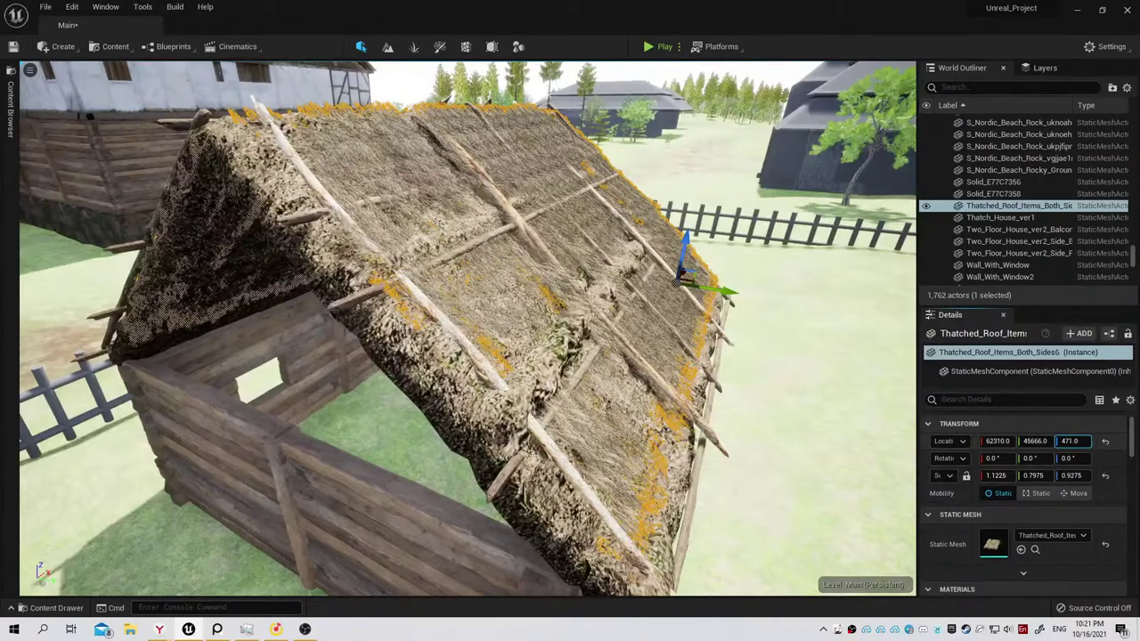
pyautogui.moveTo(1072, 441); pyautogui.dragTo(1076, 441)
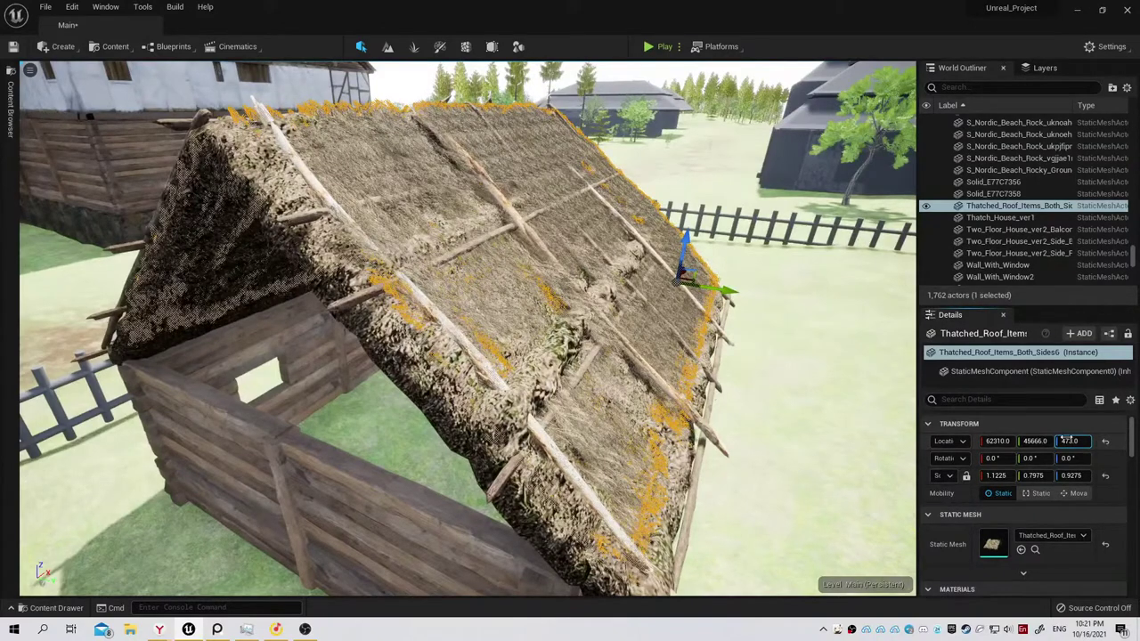
pyautogui.moveTo(1035, 443); pyautogui.dragTo(1052, 442)
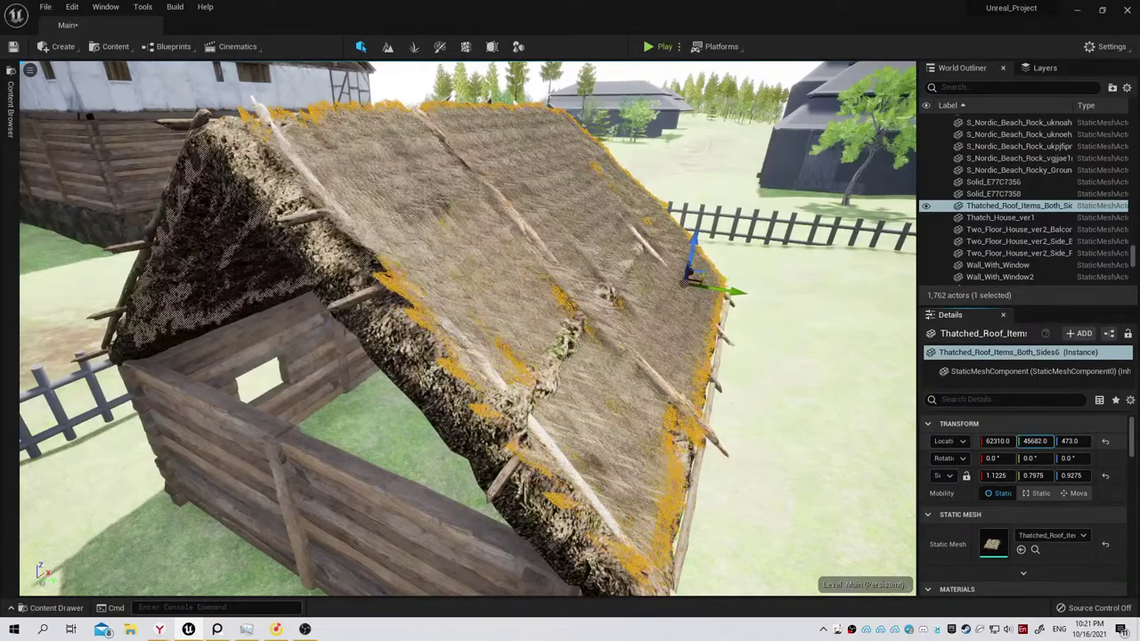
pyautogui.moveTo(463, 330)
pyautogui.keyDown('alt'); pyautogui.mouseDown()
pyautogui.moveTo(846, 347)
pyautogui.moveTo(855, 463)
pyautogui.moveTo(863, 443)
pyautogui.mouseUp(); pyautogui.keyUp('alt')
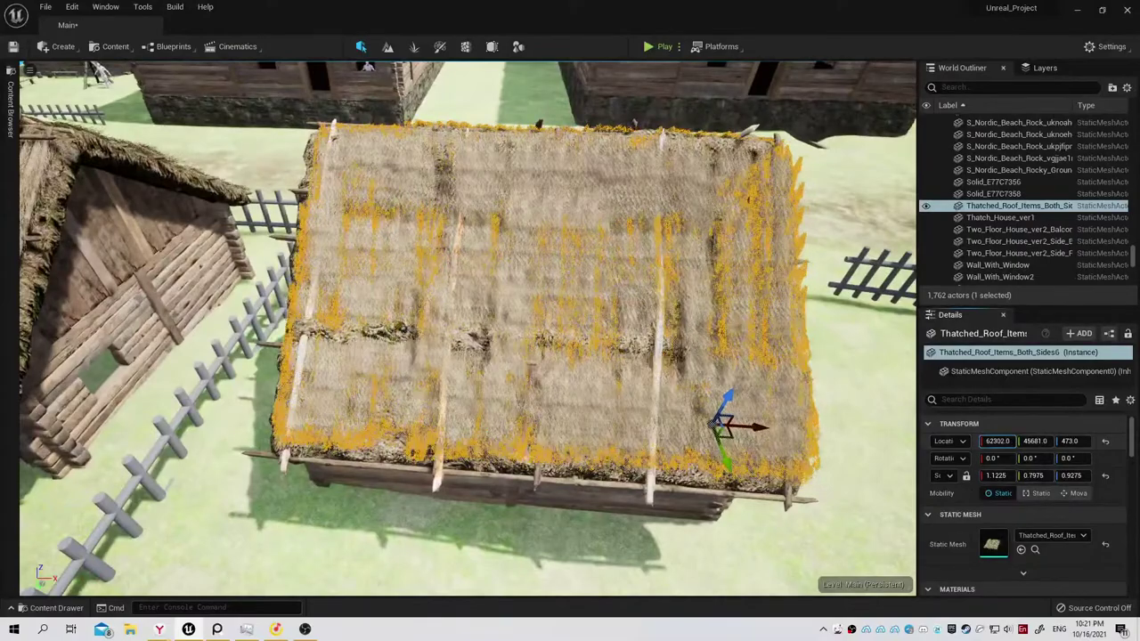
pyautogui.moveTo(1012, 441); pyautogui.dragTo(988, 441)
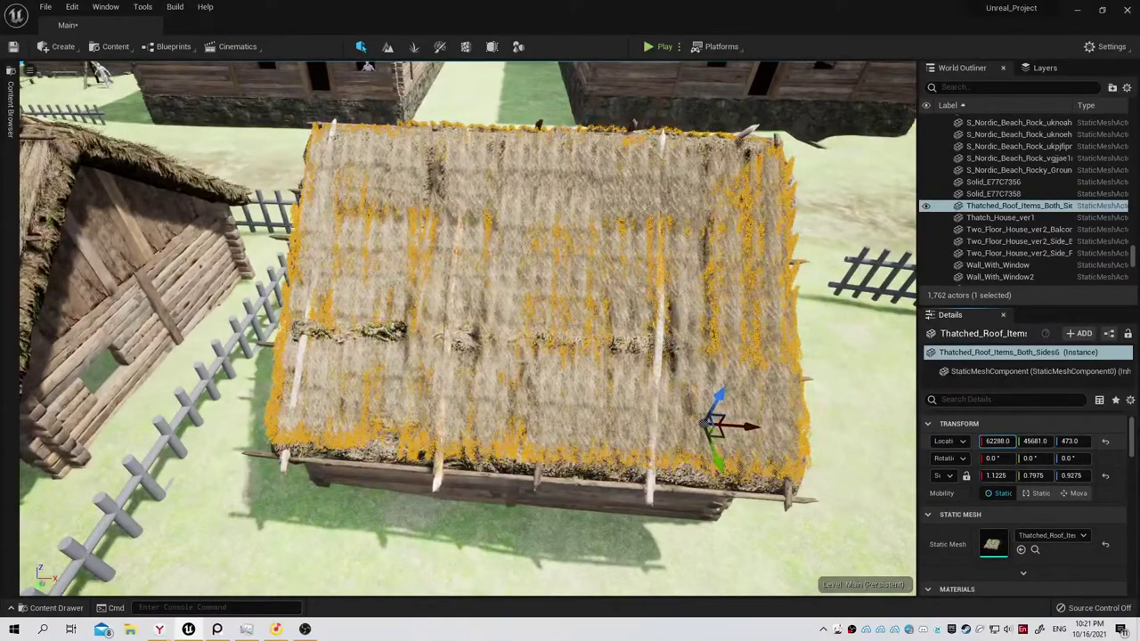
pyautogui.moveTo(785, 339)
pyautogui.mouseDown(button='right')
pyautogui.moveTo(766, 374)
pyautogui.moveTo(739, 347)
pyautogui.mouseUp(button='right')
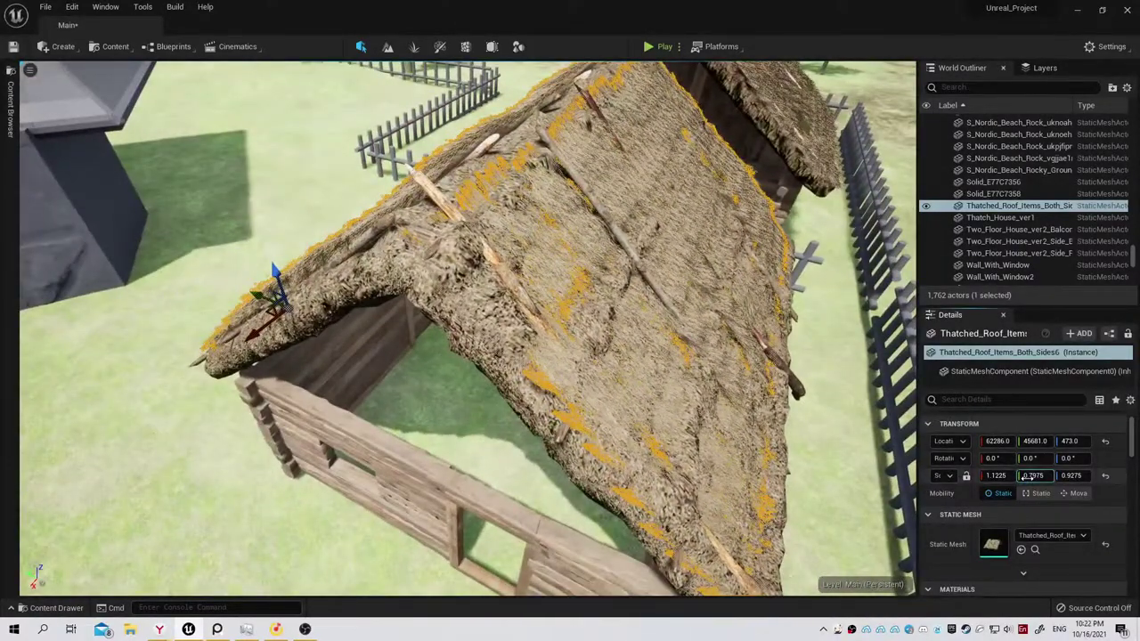
# Set the roof's Scale Y to 0.8, then 0.81, and nudge its X and Y position.
pyautogui.write('0.8')
pyautogui.press('Return')
pyautogui.moveTo(1033, 476); pyautogui.dragTo(1039, 475)
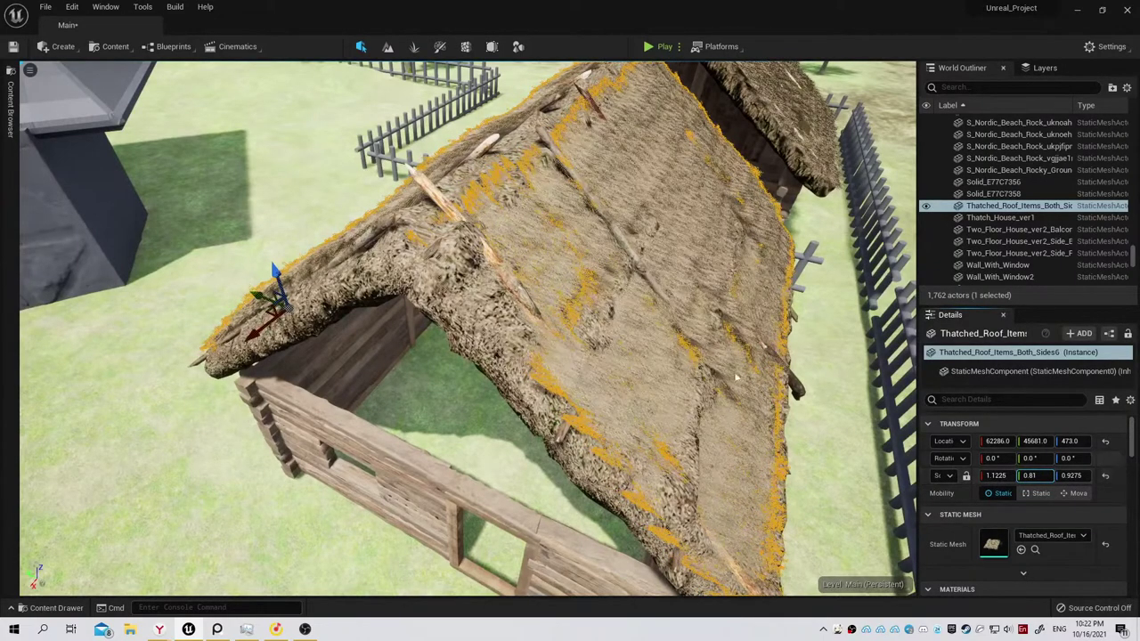
pyautogui.moveTo(1033, 475); pyautogui.dragTo(1036, 476)
pyautogui.moveTo(534, 356); pyautogui.dragTo(499, 348, button='right')
pyautogui.moveTo(801, 383); pyautogui.dragTo(865, 390, button='right')
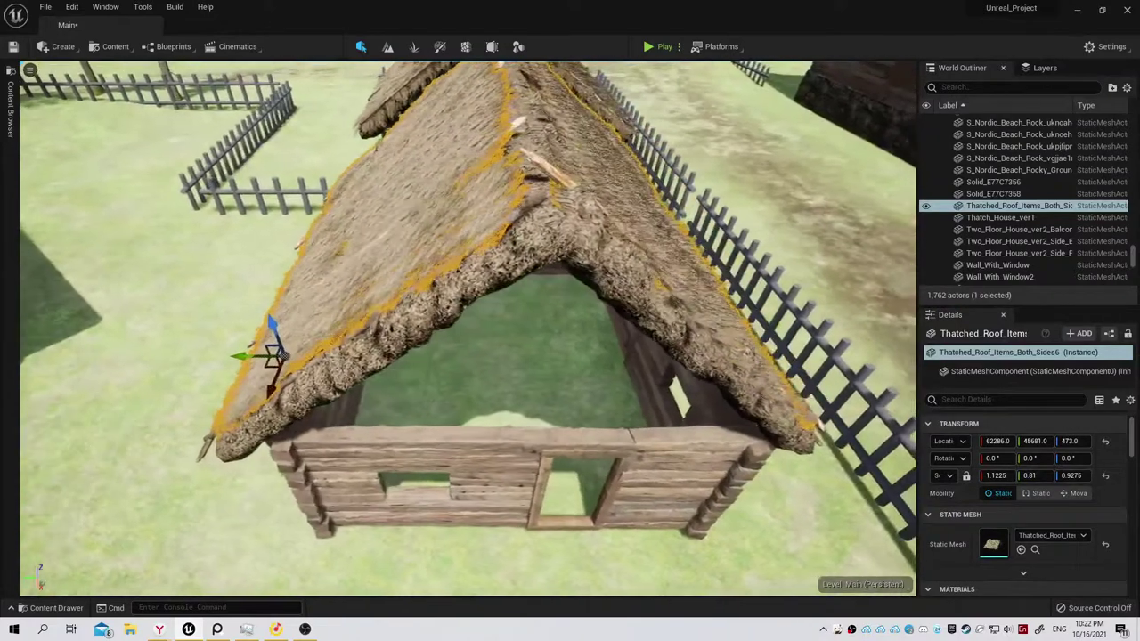
pyautogui.moveTo(1033, 441); pyautogui.dragTo(1038, 441)
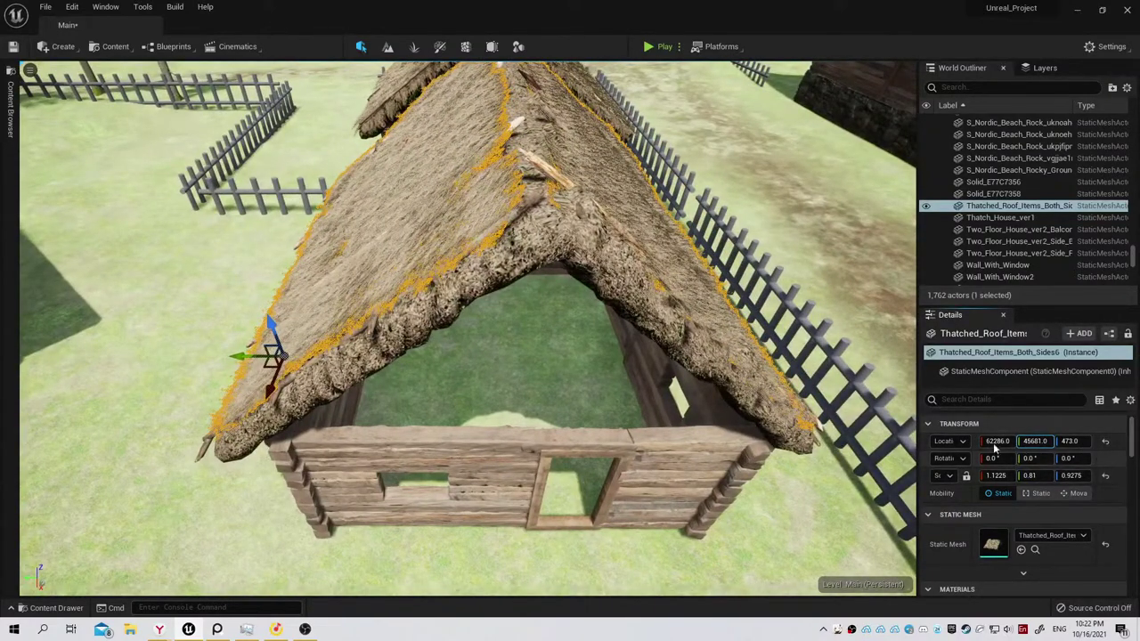
pyautogui.moveTo(998, 441); pyautogui.dragTo(996, 441)
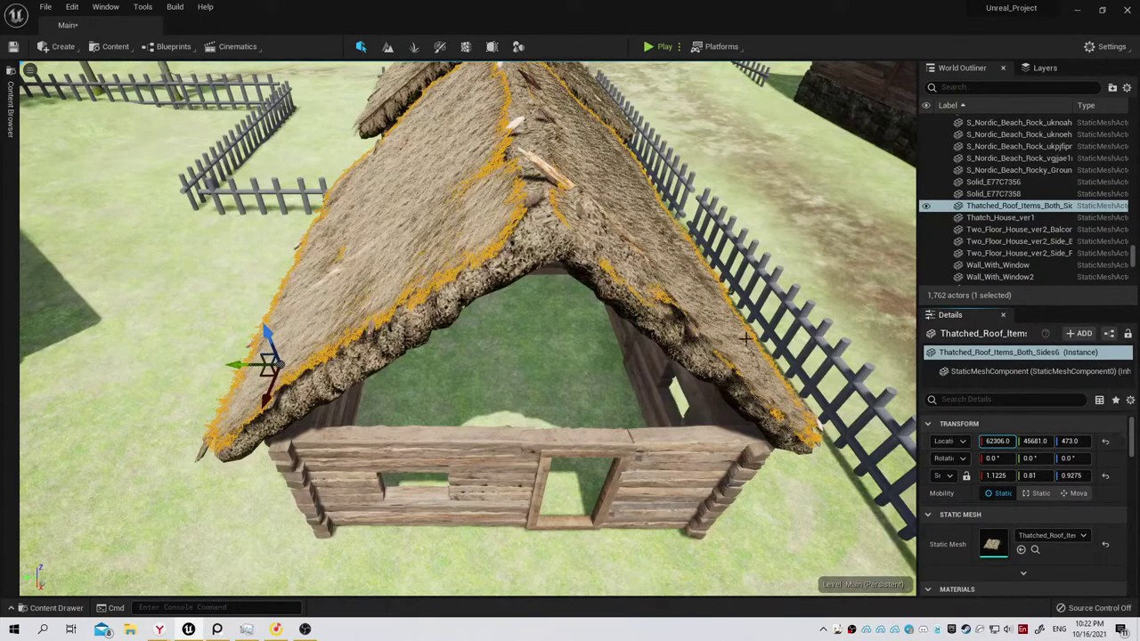
pyautogui.moveTo(747, 339); pyautogui.dragTo(746, 338, button='right')
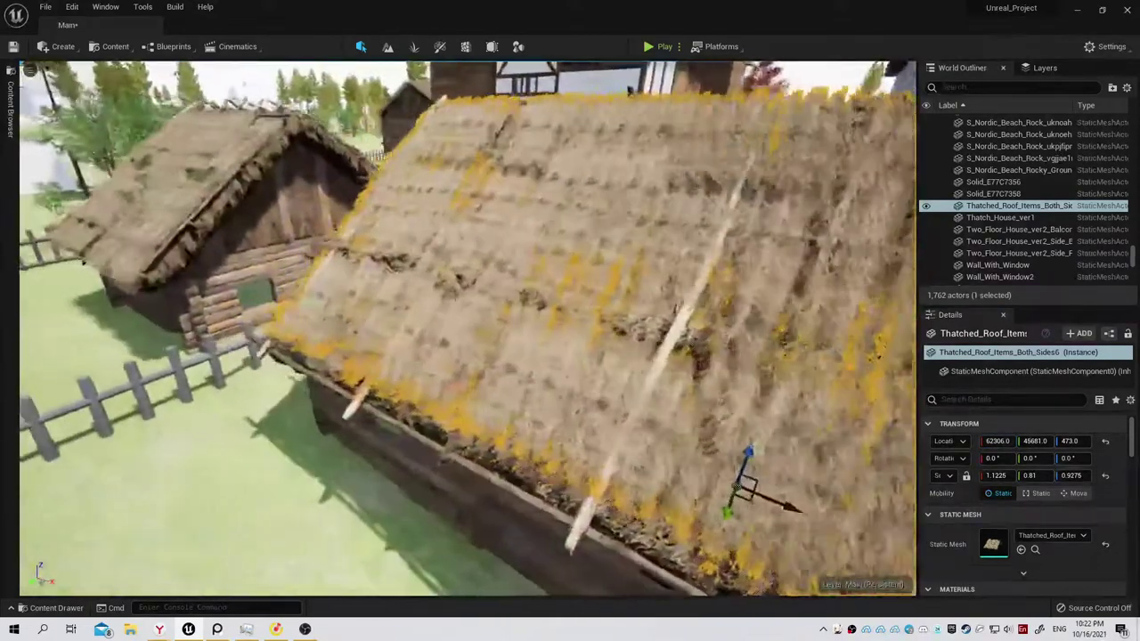
pyautogui.keyDown('alt'); pyautogui.moveTo(746, 338); pyautogui.dragTo(746, 339); pyautogui.keyUp('alt')
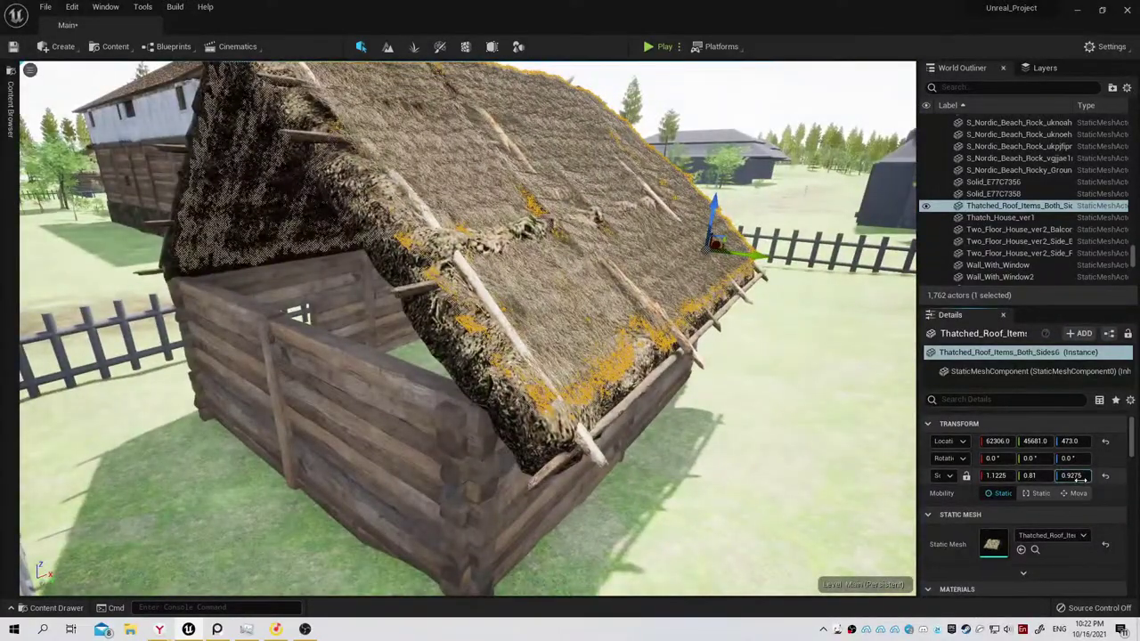
# Raise the roof's Scale Z to 0.99 and widen its Scale Y to about 0.85.
pyautogui.moveTo(1073, 476); pyautogui.dragTo(1077, 476)
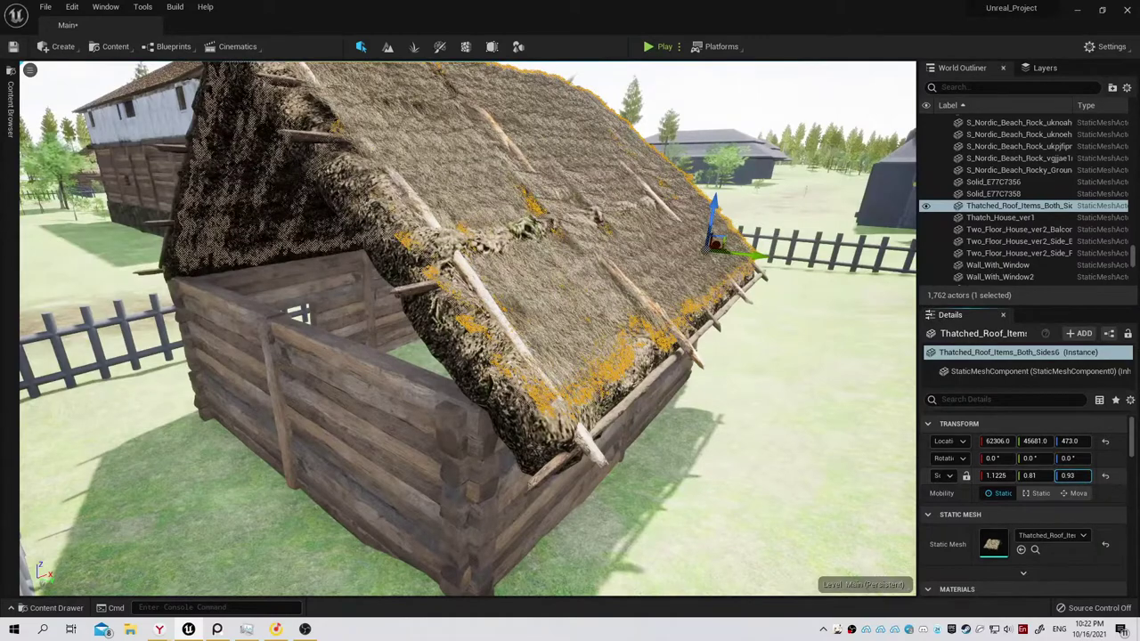
pyautogui.keyDown('alt'); pyautogui.moveTo(496, 278); pyautogui.dragTo(499, 249); pyautogui.keyUp('alt')
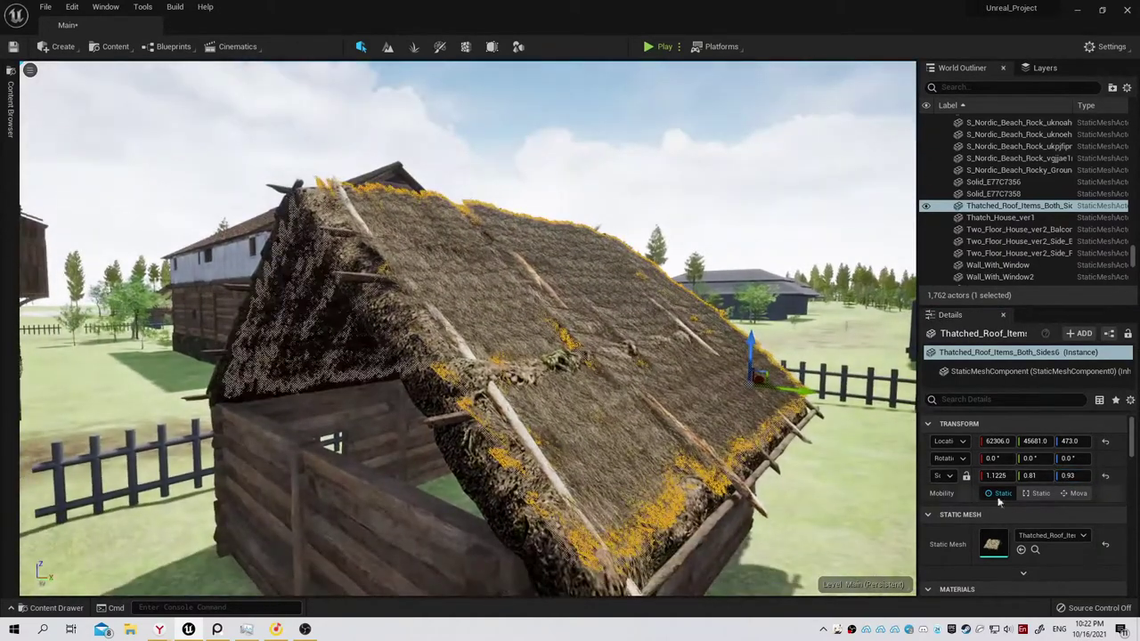
pyautogui.moveTo(1074, 476); pyautogui.dragTo(1069, 476)
pyautogui.write('0.96')
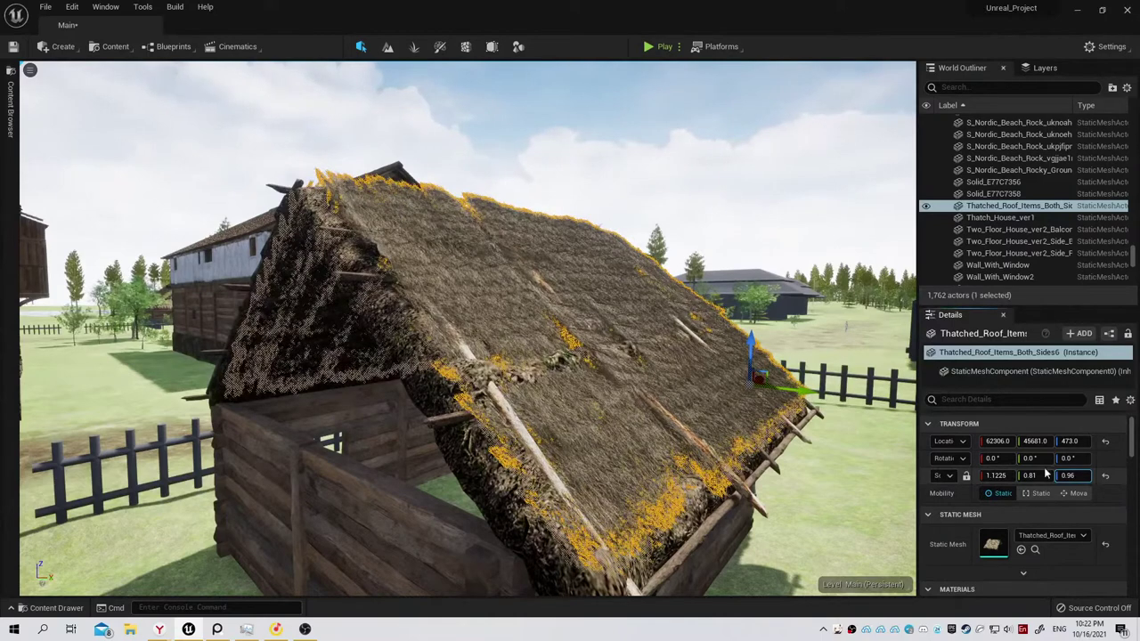
pyautogui.click(1035, 476)
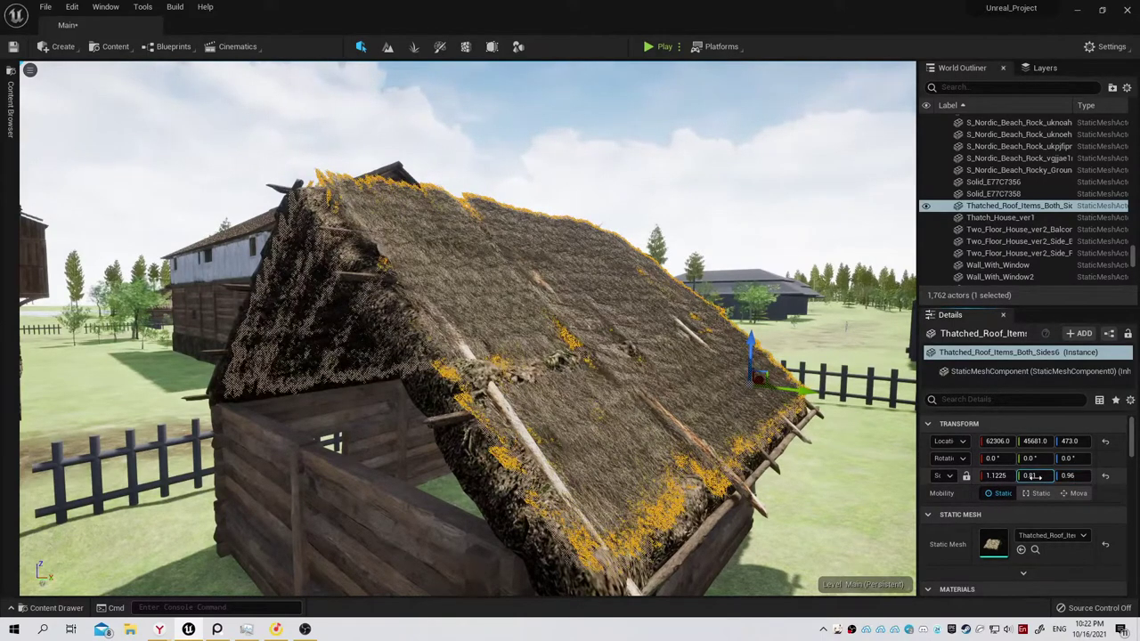
pyautogui.moveTo(1033, 476); pyautogui.dragTo(1043, 475)
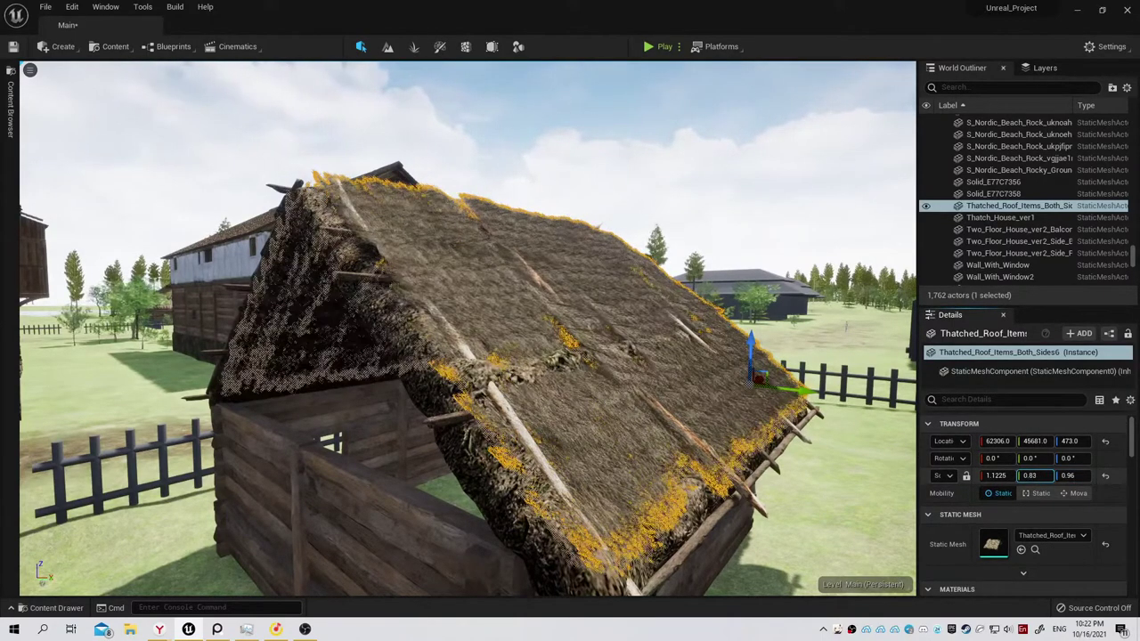
pyautogui.moveTo(1066, 475); pyautogui.dragTo(1078, 475)
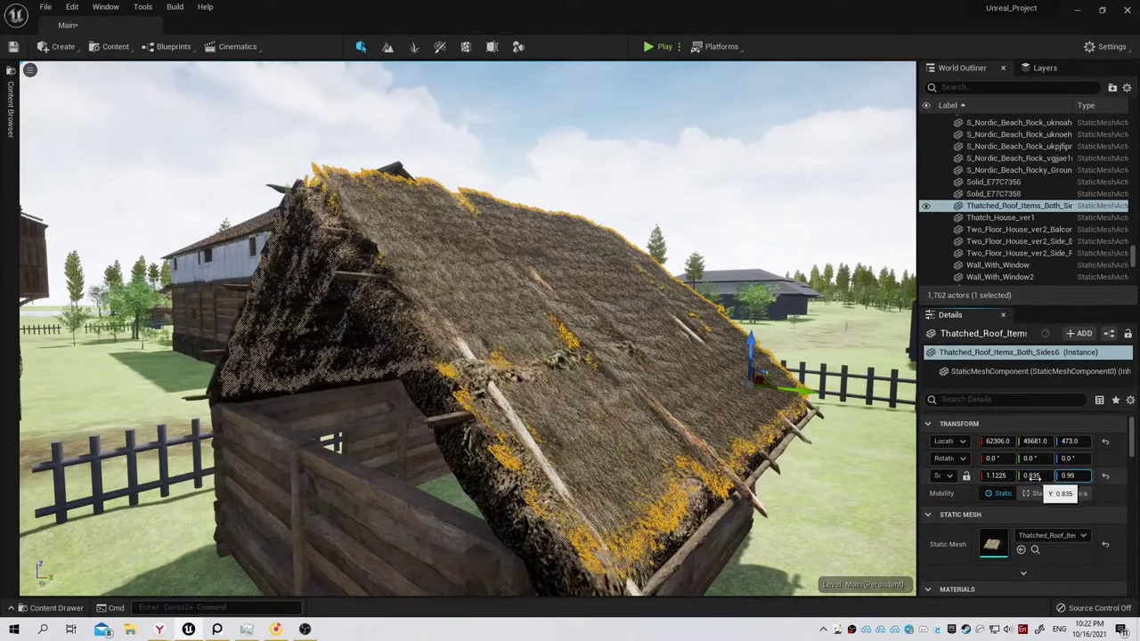
pyautogui.moveTo(1034, 475); pyautogui.dragTo(1042, 475)
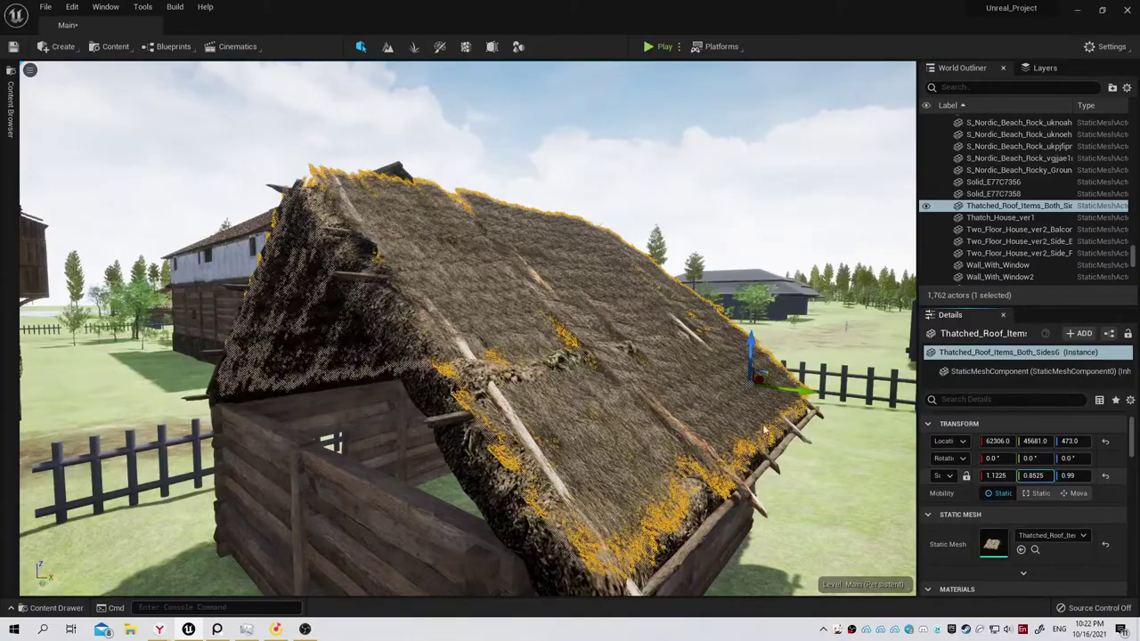
# Lower the roof onto the walls at 62302, 45709, 450, orbiting to check the fit.
pyautogui.moveTo(764, 431); pyautogui.dragTo(764, 431, button='right')
pyautogui.moveTo(1062, 441)
pyautogui.mouseDown()
pyautogui.moveTo(1042, 441)
pyautogui.moveTo(1051, 476)
pyautogui.moveTo(1048, 441)
pyautogui.mouseUp()
pyautogui.keyDown('alt'); pyautogui.moveTo(467, 330); pyautogui.dragTo(570, 285); pyautogui.keyUp('alt')
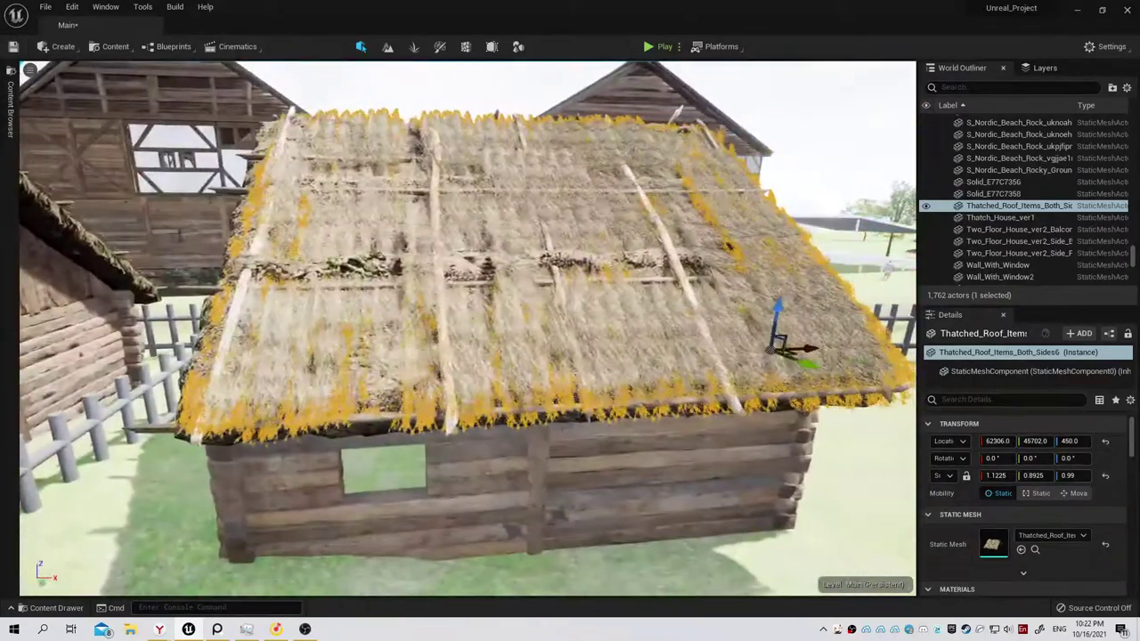
pyautogui.moveTo(1005, 440); pyautogui.dragTo(989, 441)
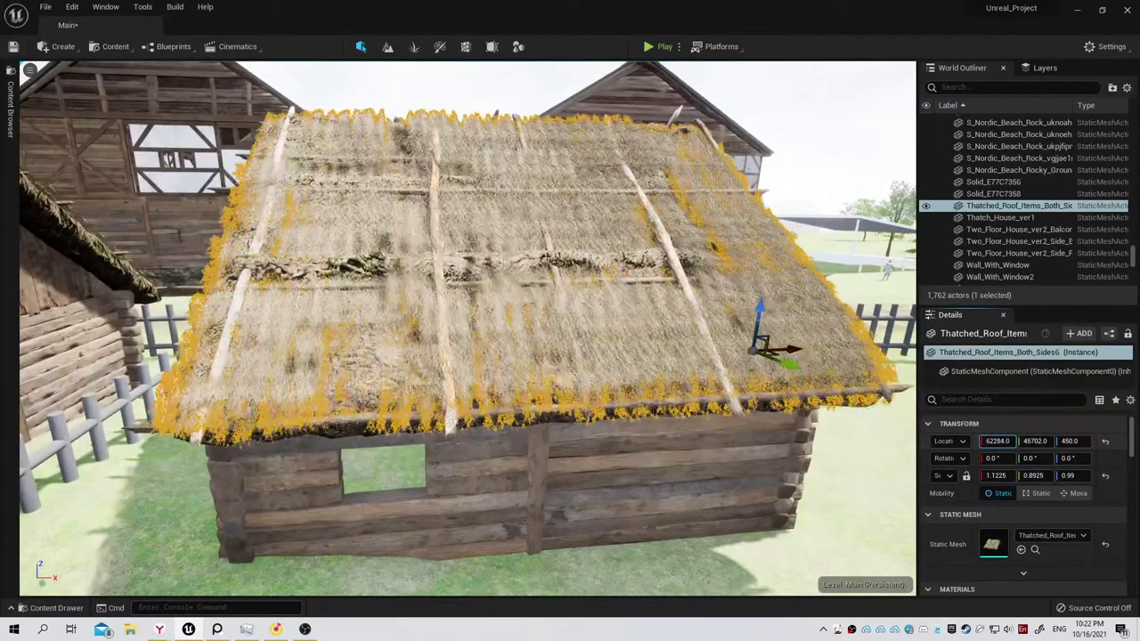
pyautogui.moveTo(570, 356)
pyautogui.keyDown('alt'); pyautogui.mouseDown()
pyautogui.moveTo(499, 338)
pyautogui.moveTo(499, 303)
pyautogui.moveTo(428, 307)
pyautogui.moveTo(374, 294)
pyautogui.mouseUp(); pyautogui.keyUp('alt')
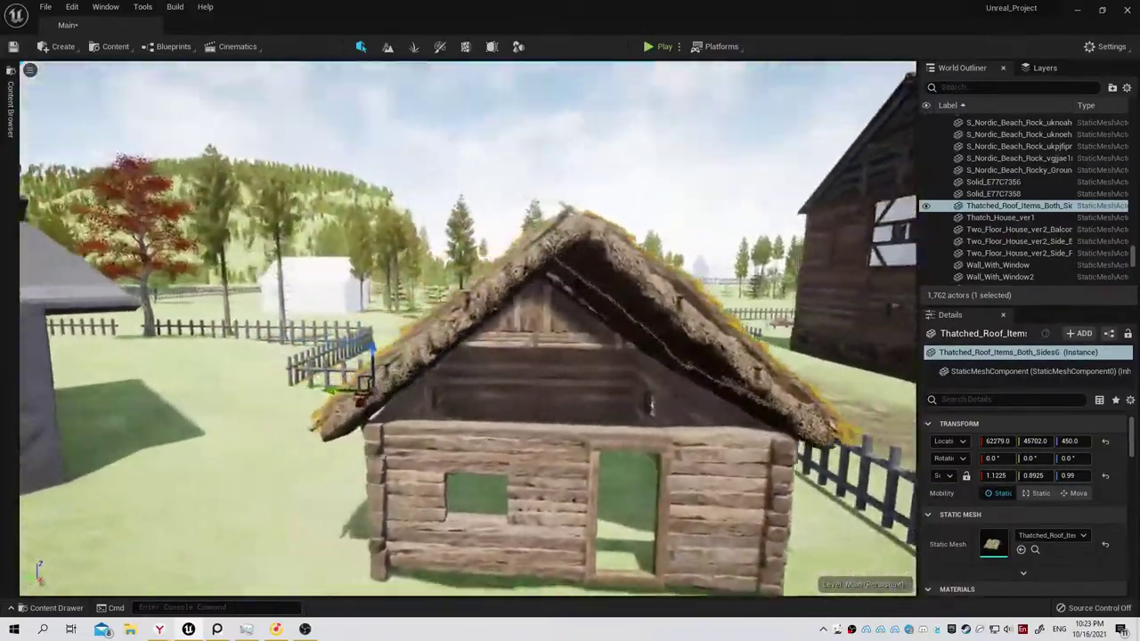
pyautogui.keyDown('alt'); pyautogui.moveTo(374, 294); pyautogui.dragTo(156, 307); pyautogui.keyUp('alt')
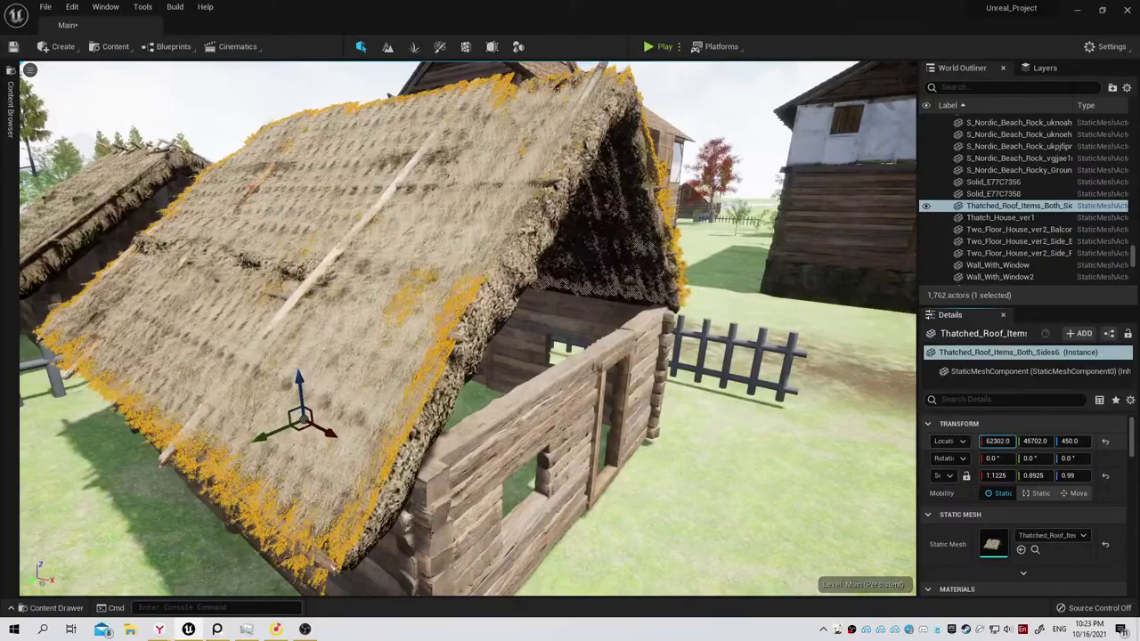
pyautogui.keyDown('alt'); pyautogui.moveTo(445, 357); pyautogui.dragTo(357, 356); pyautogui.keyUp('alt')
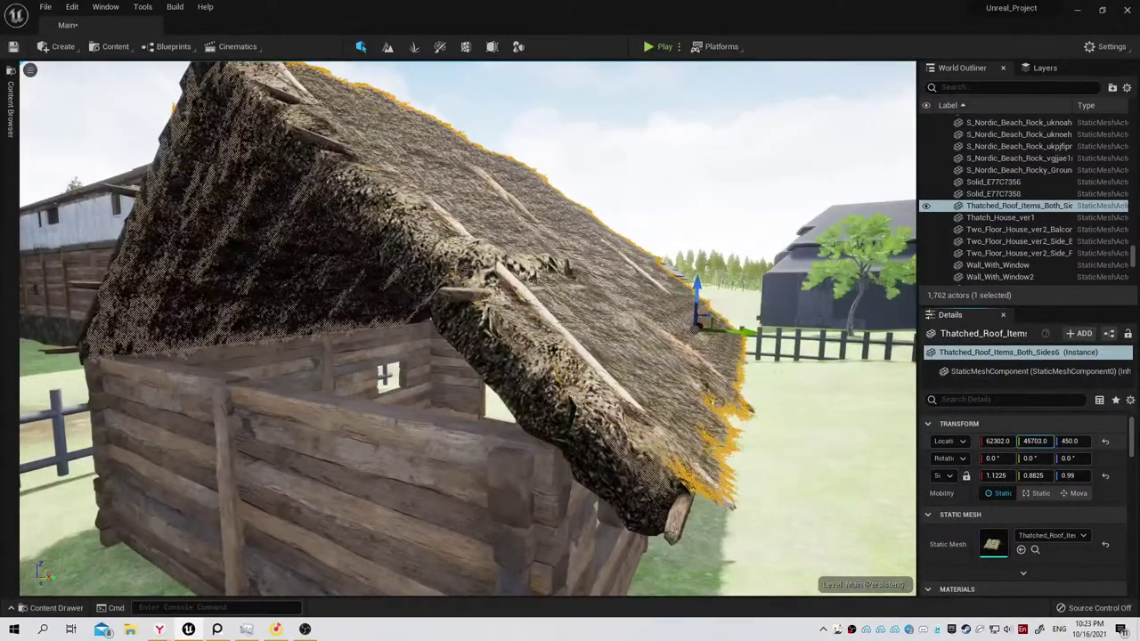
pyautogui.moveTo(1035, 441); pyautogui.dragTo(1038, 441)
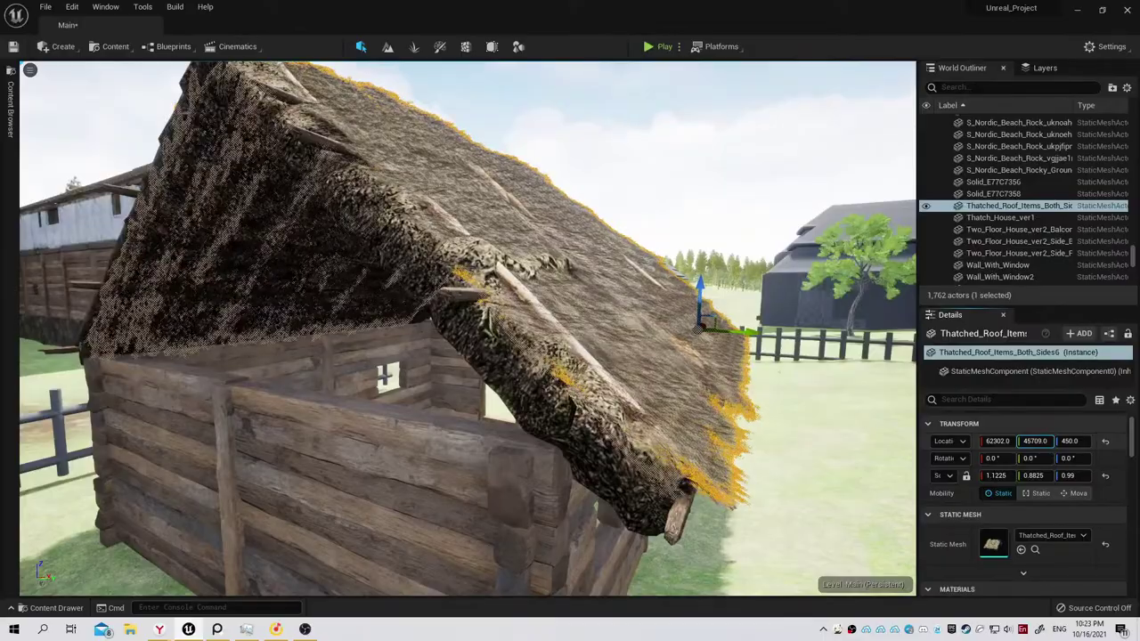
pyautogui.keyDown('alt'); pyautogui.moveTo(661, 367); pyautogui.dragTo(338, 379); pyautogui.keyUp('alt')
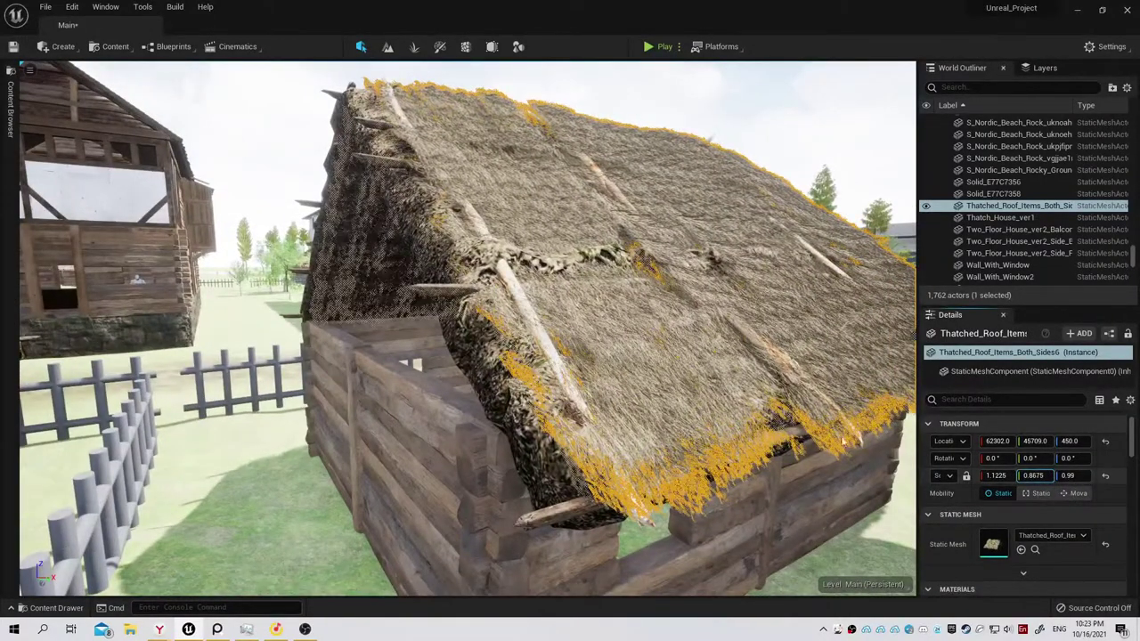
# Orbit around the house to inspect the roof from the end walls, above and underneath.
pyautogui.moveTo(338, 379)
pyautogui.keyDown('alt'); pyautogui.mouseDown()
pyautogui.moveTo(267, 383)
pyautogui.moveTo(696, 409)
pyautogui.mouseUp(); pyautogui.keyUp('alt')
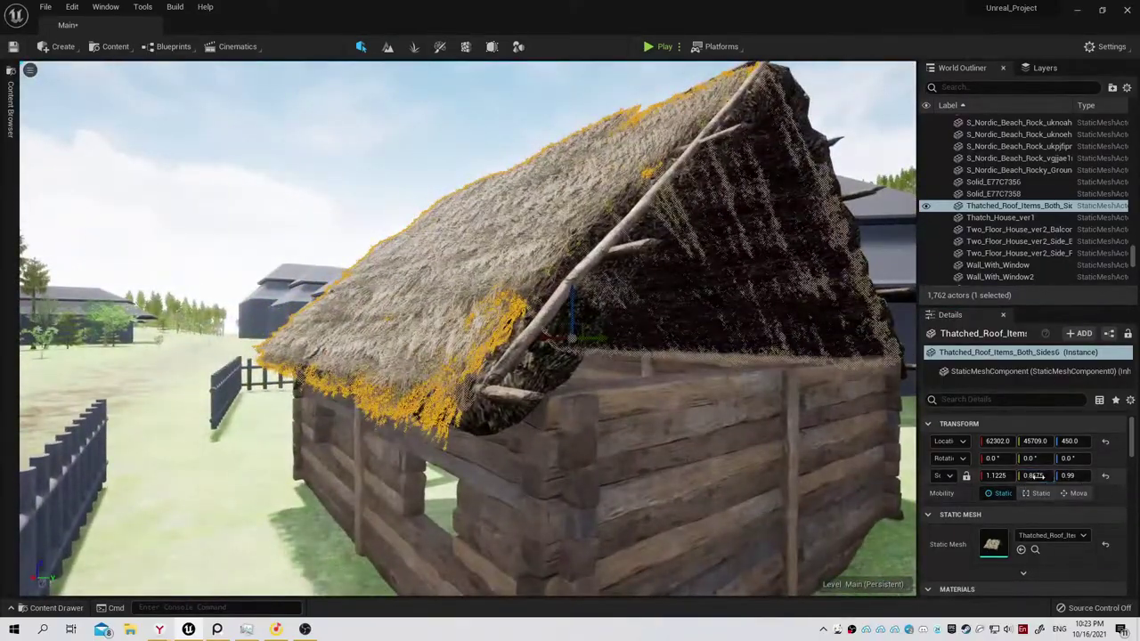
pyautogui.keyDown('alt'); pyautogui.moveTo(696, 409); pyautogui.dragTo(27, 409); pyautogui.keyUp('alt')
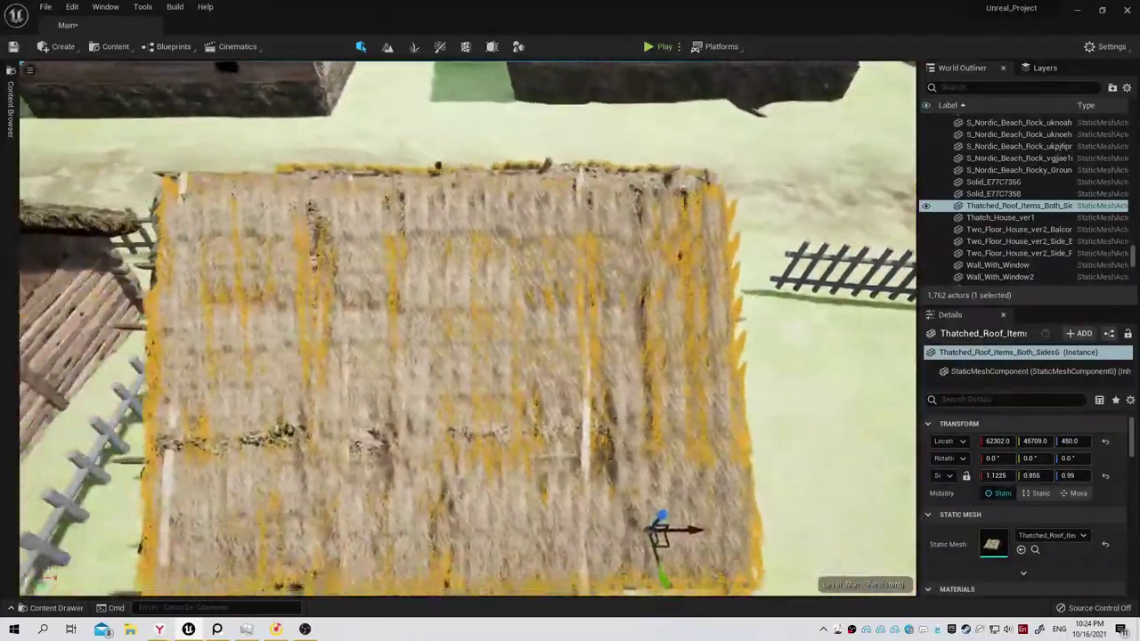
pyautogui.keyDown('alt'); pyautogui.moveTo(26, 408); pyautogui.dragTo(627, 303); pyautogui.keyUp('alt')
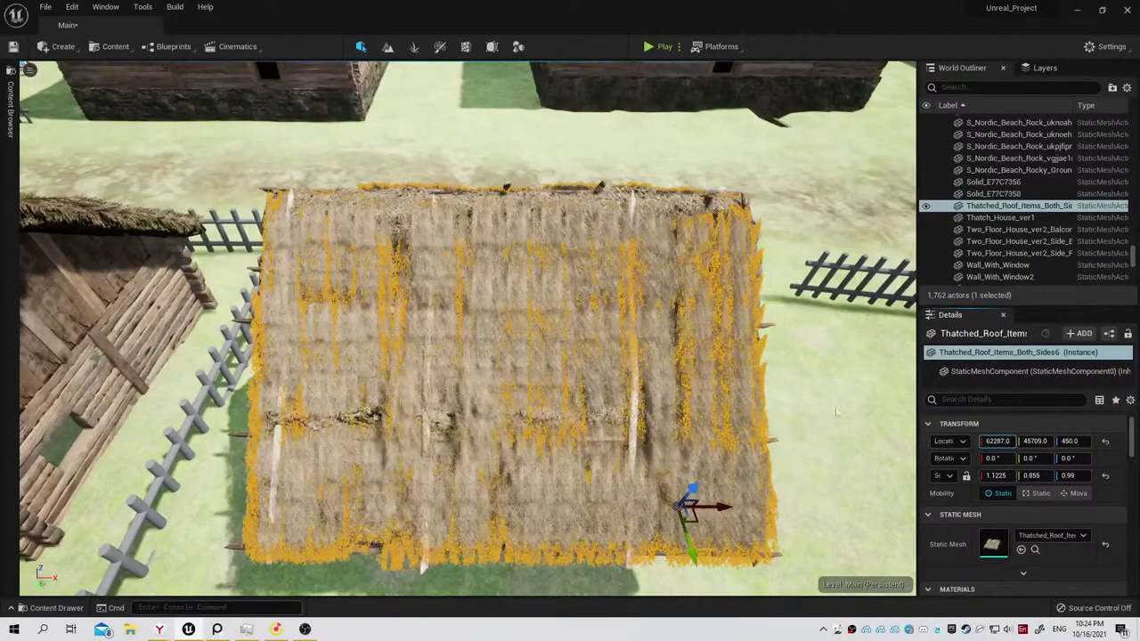
pyautogui.moveTo(836, 411)
pyautogui.keyDown('alt'); pyautogui.mouseDown()
pyautogui.moveTo(677, 392)
pyautogui.moveTo(677, 356)
pyautogui.mouseUp(); pyautogui.keyUp('alt')
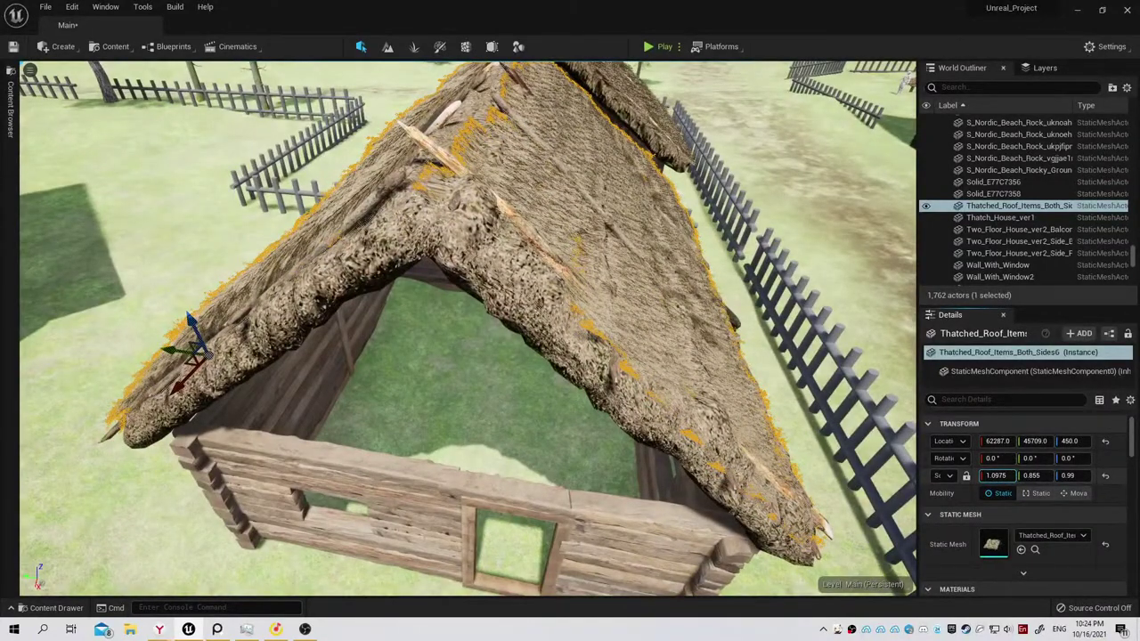
pyautogui.moveTo(800, 402)
pyautogui.keyDown('alt'); pyautogui.mouseDown()
pyautogui.moveTo(731, 418)
pyautogui.moveTo(535, 405)
pyautogui.mouseUp(); pyautogui.keyUp('alt')
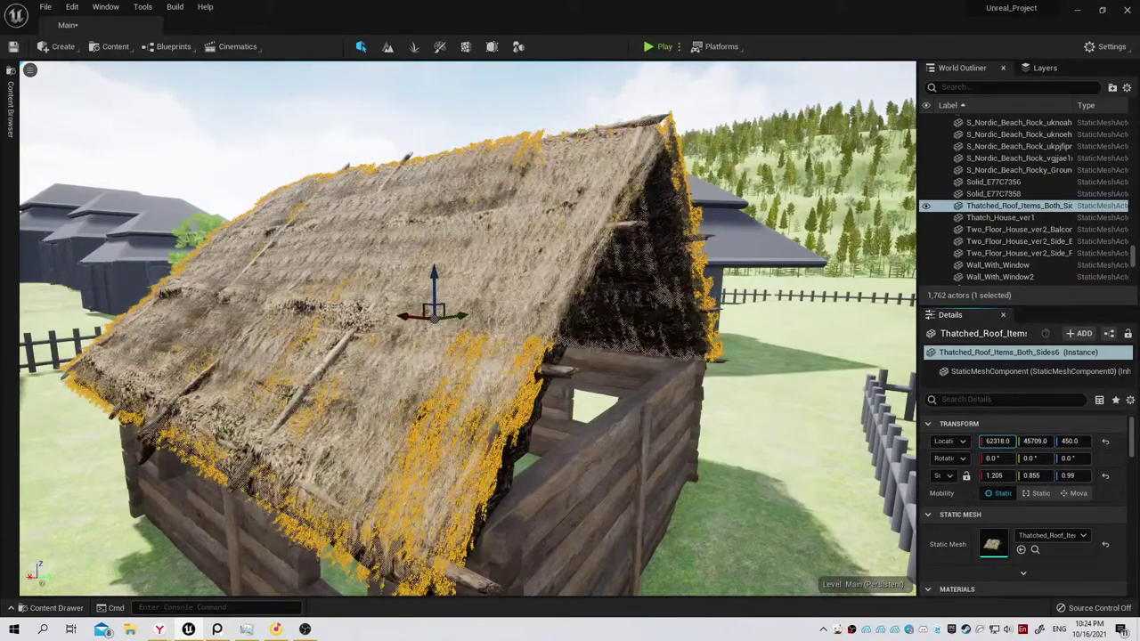
pyautogui.moveTo(468, 329); pyautogui.dragTo(499, 339, button='right')
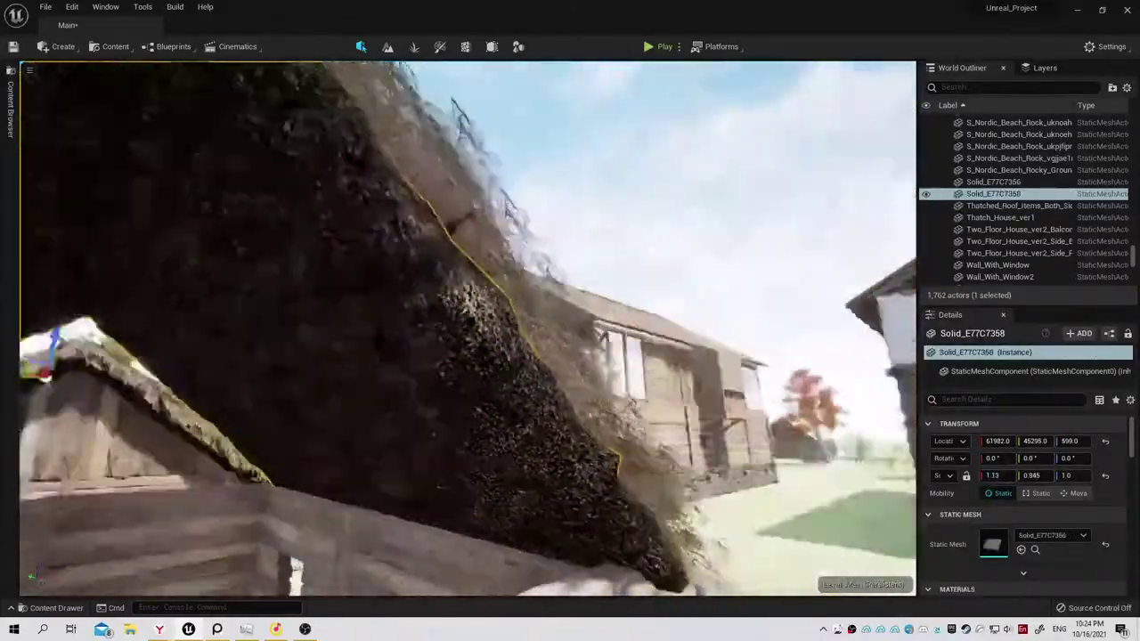
# Inspect the refitted roof around the gable and clear the selection.
pyautogui.moveTo(467, 329); pyautogui.dragTo(499, 339, button='right')
pyautogui.click(468, 330)
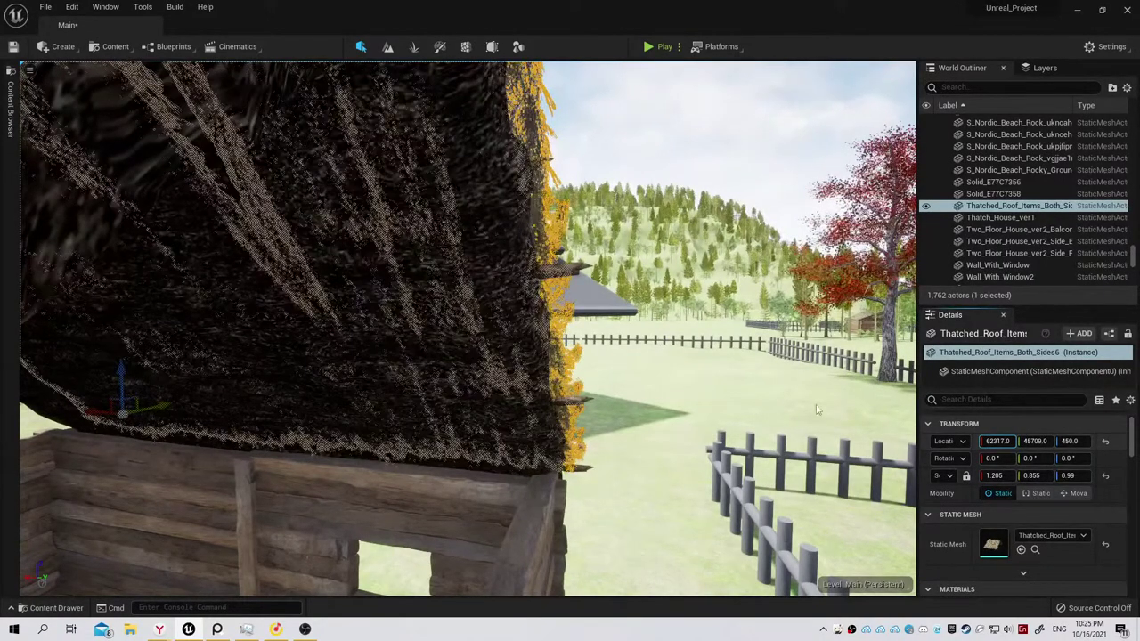
pyautogui.moveTo(816, 410); pyautogui.dragTo(766, 390, button='right')
pyautogui.press('Escape')
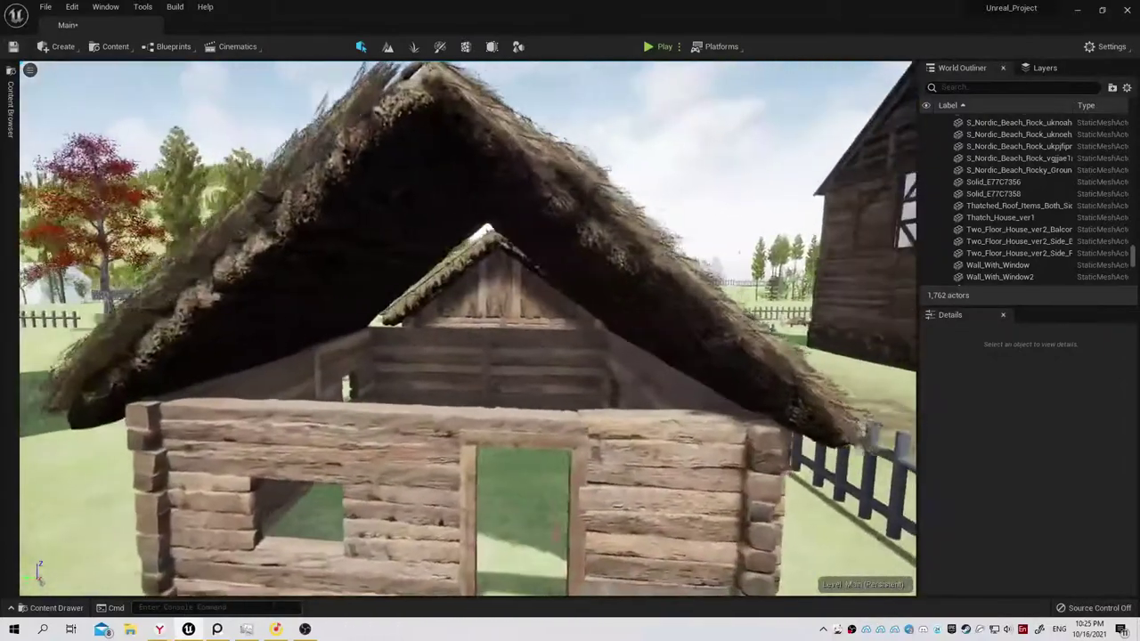
pyautogui.moveTo(568, 366); pyautogui.dragTo(553, 384, button='right')
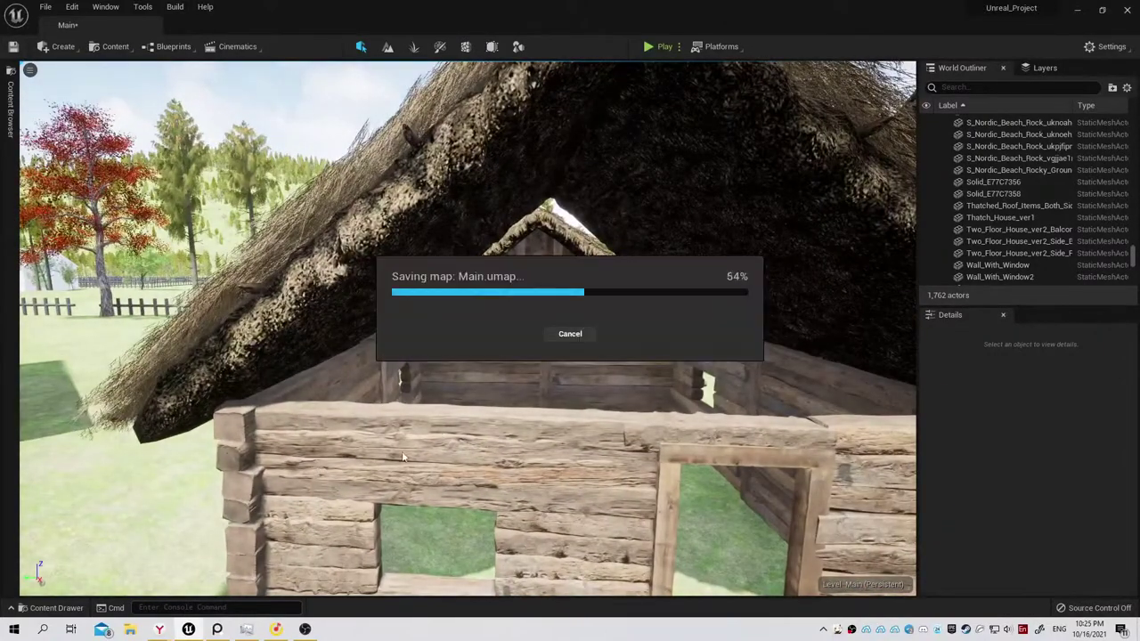
pyautogui.moveTo(376, 363); pyautogui.dragTo(392, 357, button='right')
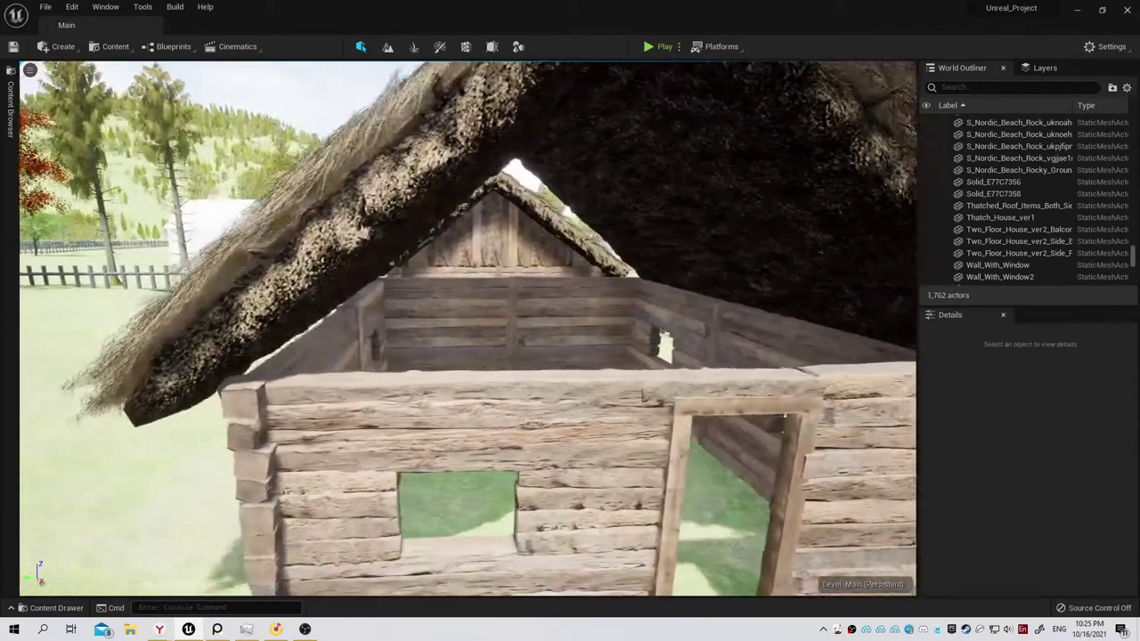
pyautogui.moveTo(467, 328); pyautogui.dragTo(468, 328, button='right')
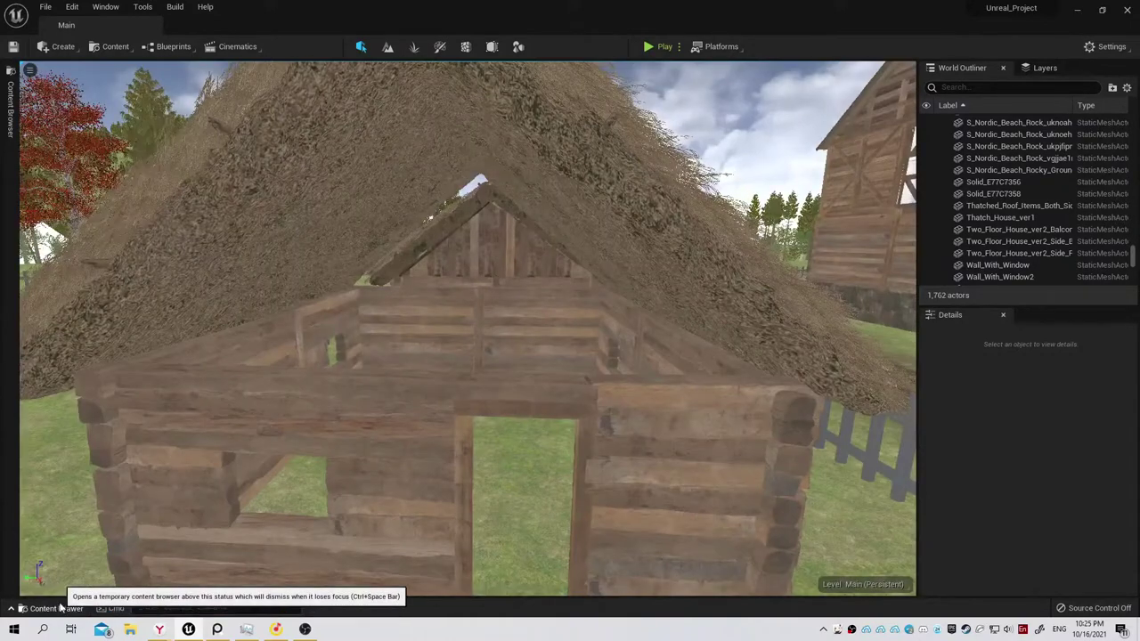
# Preview Roof_Wooden_Beam_Side, then drop the Thatched_Roof_Wooden_Beam mesh into the level beside the house.
pyautogui.click(57, 607)
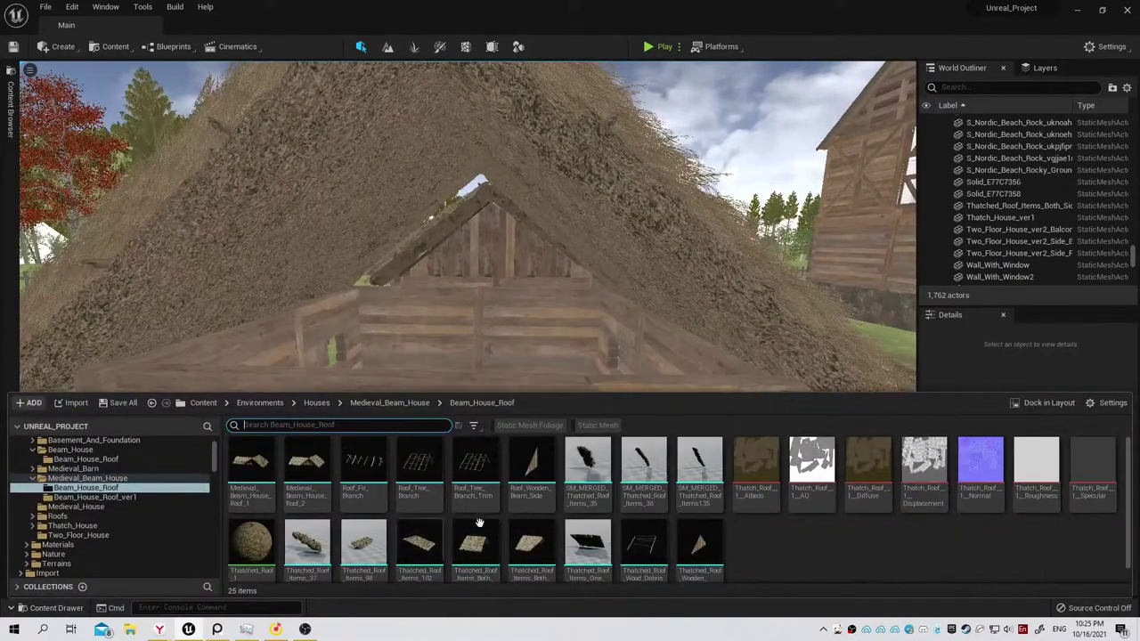
pyautogui.doubleClick(543, 495)
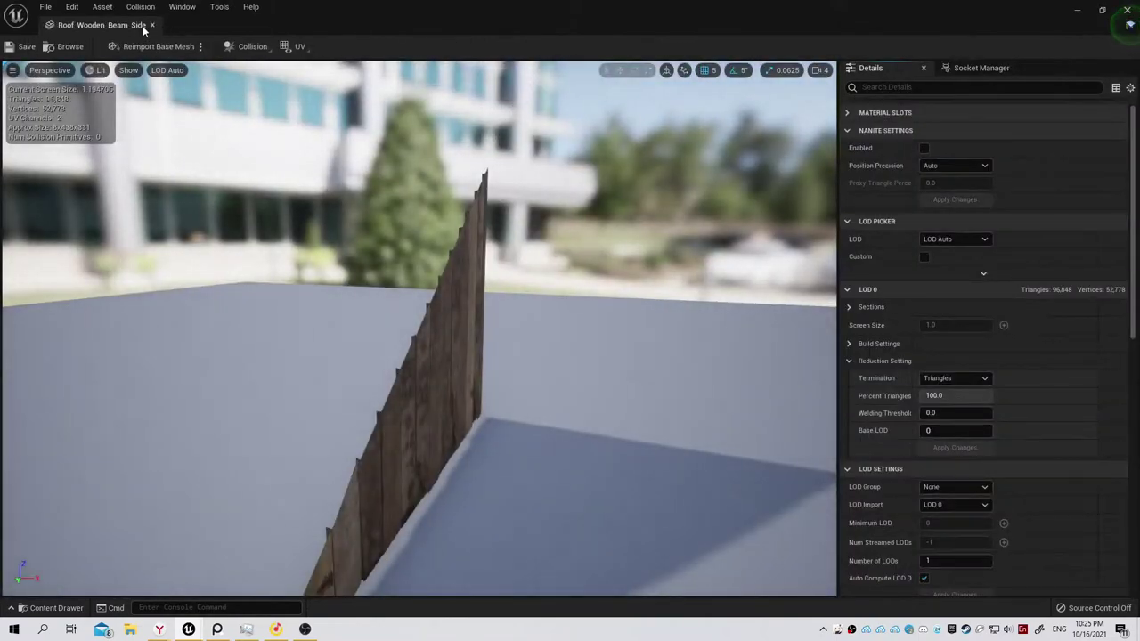
pyautogui.click(152, 25)
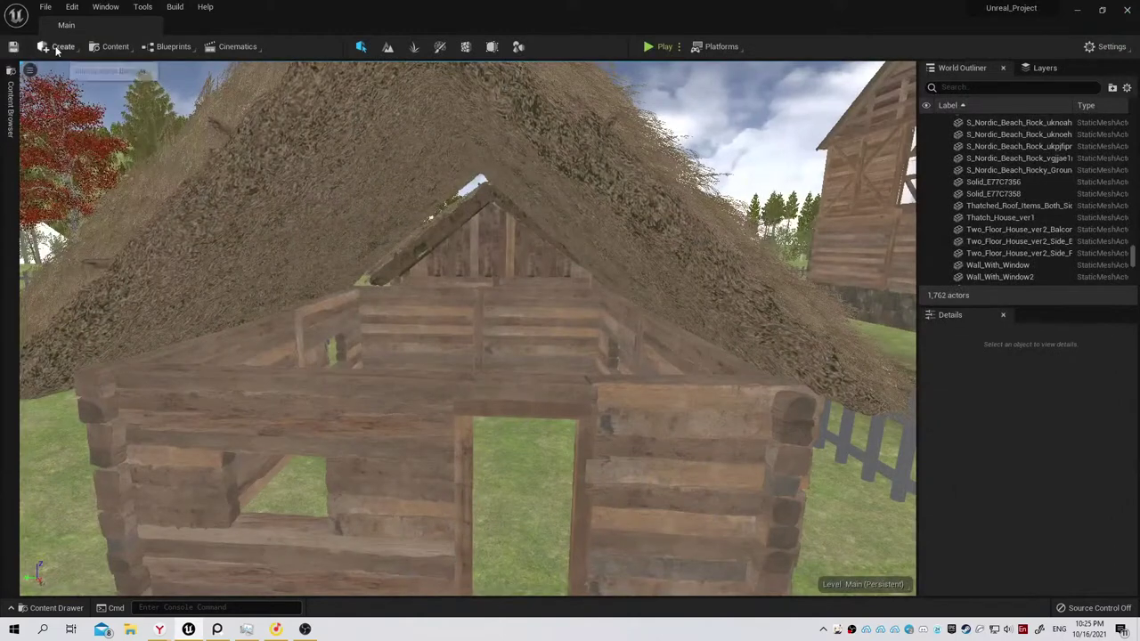
pyautogui.click(56, 608)
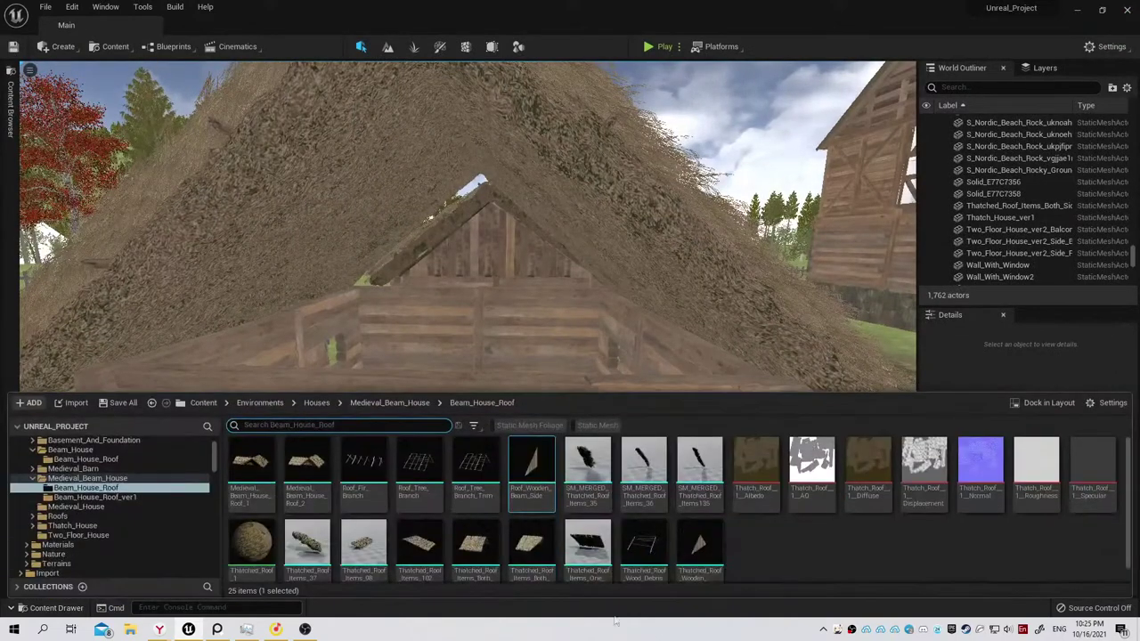
pyautogui.moveTo(701, 561); pyautogui.dragTo(475, 414)
# Move the plank gable panel along Y and Z into the house's front gable.
pyautogui.scroll(2, 475, 414)
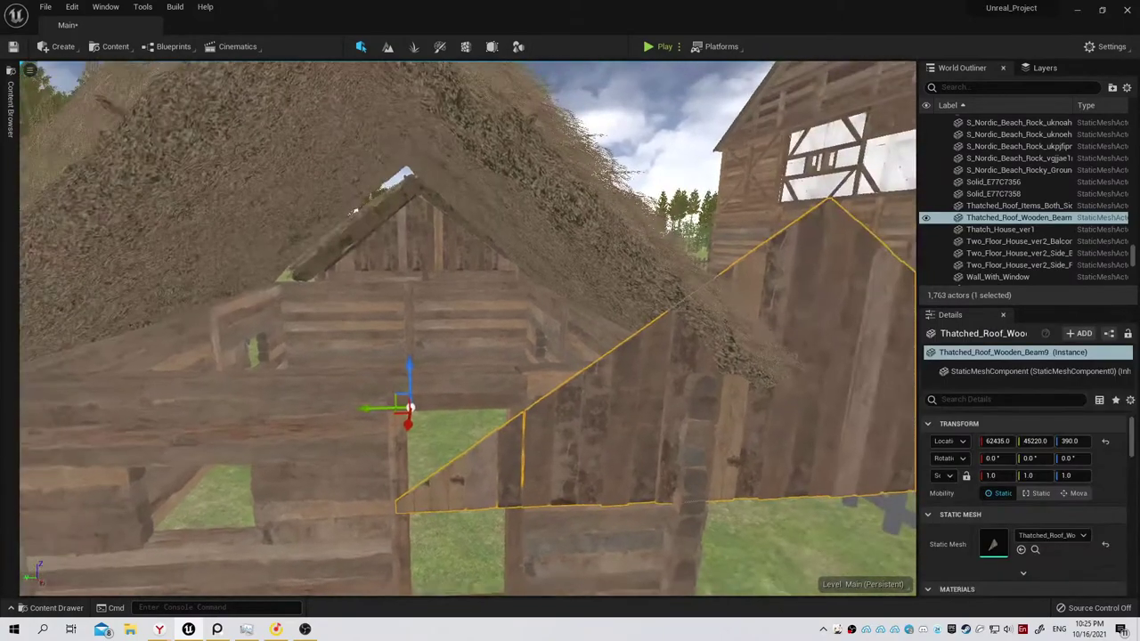
pyautogui.hotkey('ctrl', 'space')
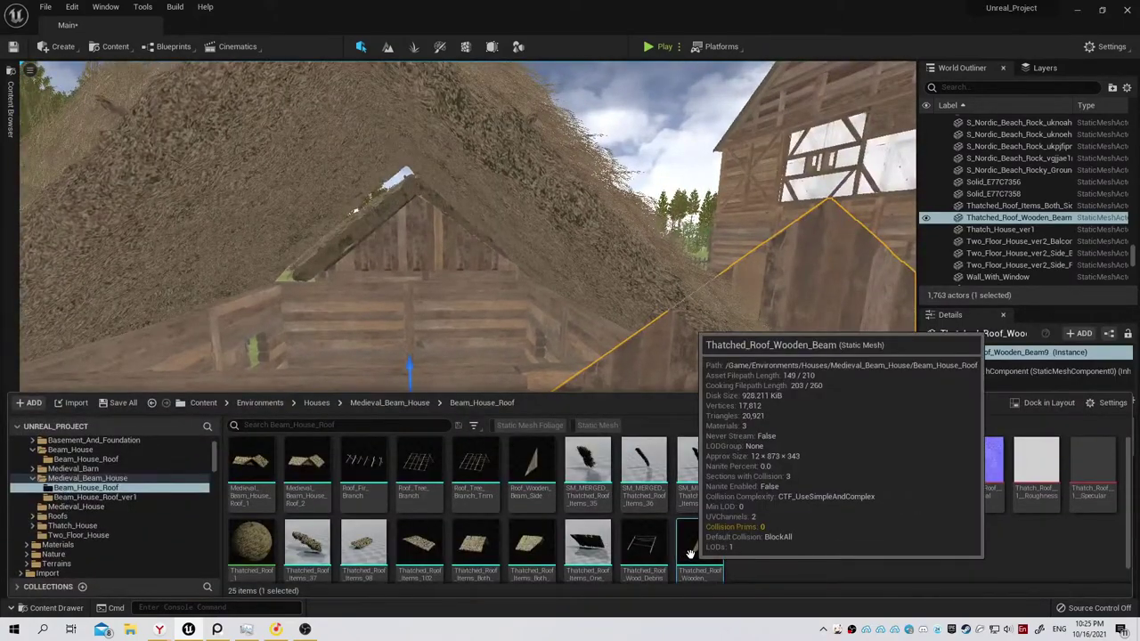
pyautogui.moveTo(623, 339); pyautogui.dragTo(570, 321, button='right')
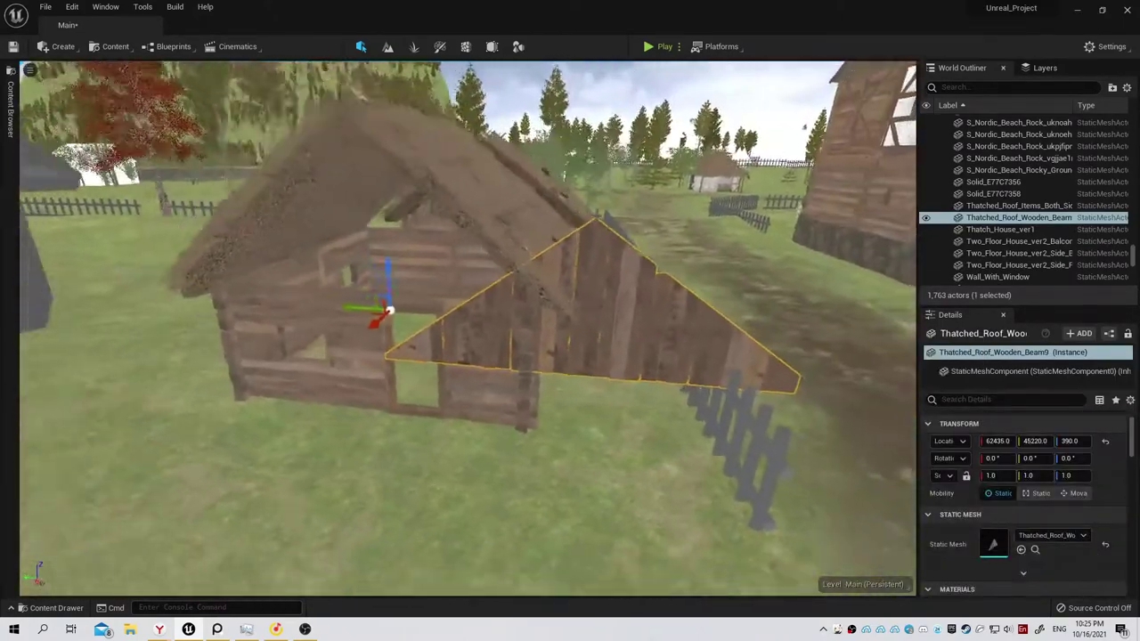
pyautogui.moveTo(730, 315); pyautogui.dragTo(731, 316, button='right')
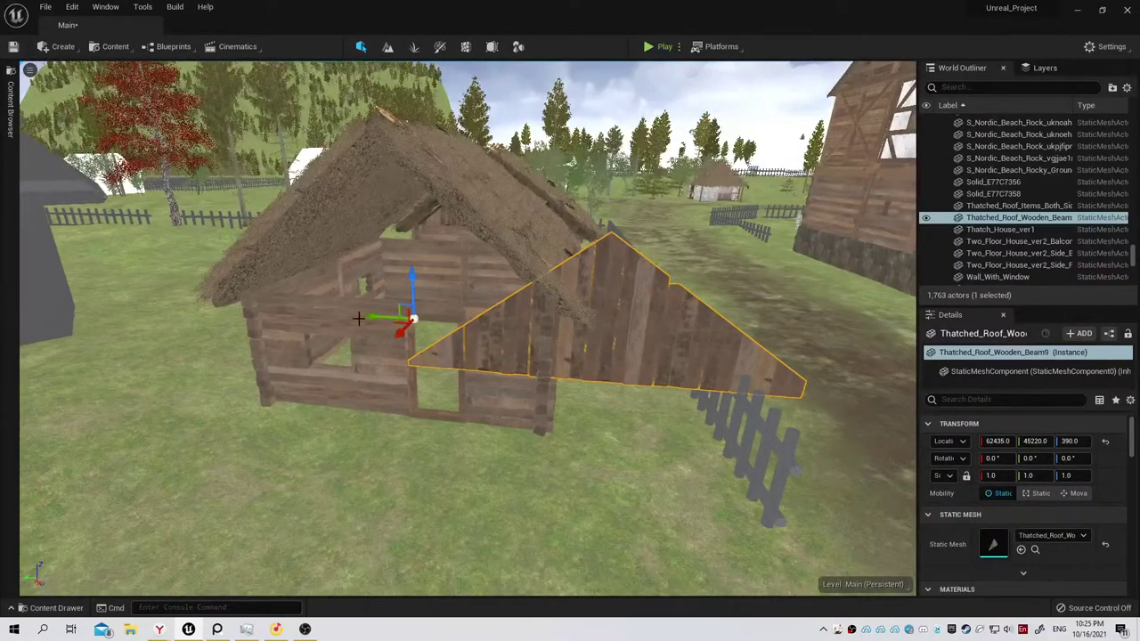
pyautogui.moveTo(365, 317); pyautogui.dragTo(223, 317)
pyautogui.moveTo(570, 321); pyautogui.dragTo(499, 321, button='right')
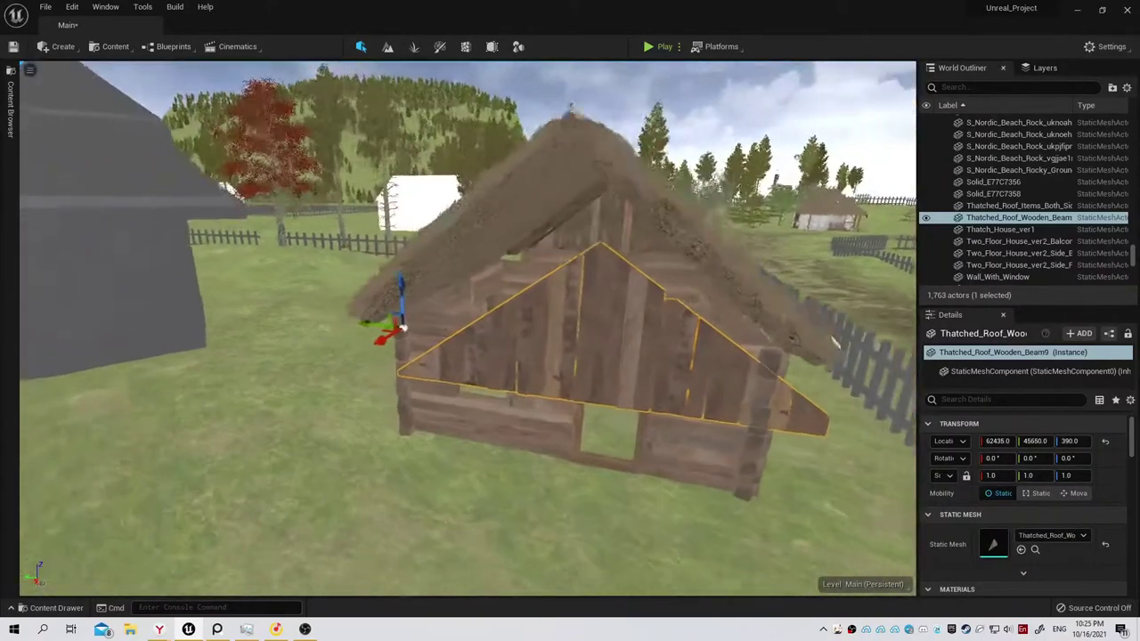
pyautogui.moveTo(303, 354); pyautogui.dragTo(327, 354, button='right')
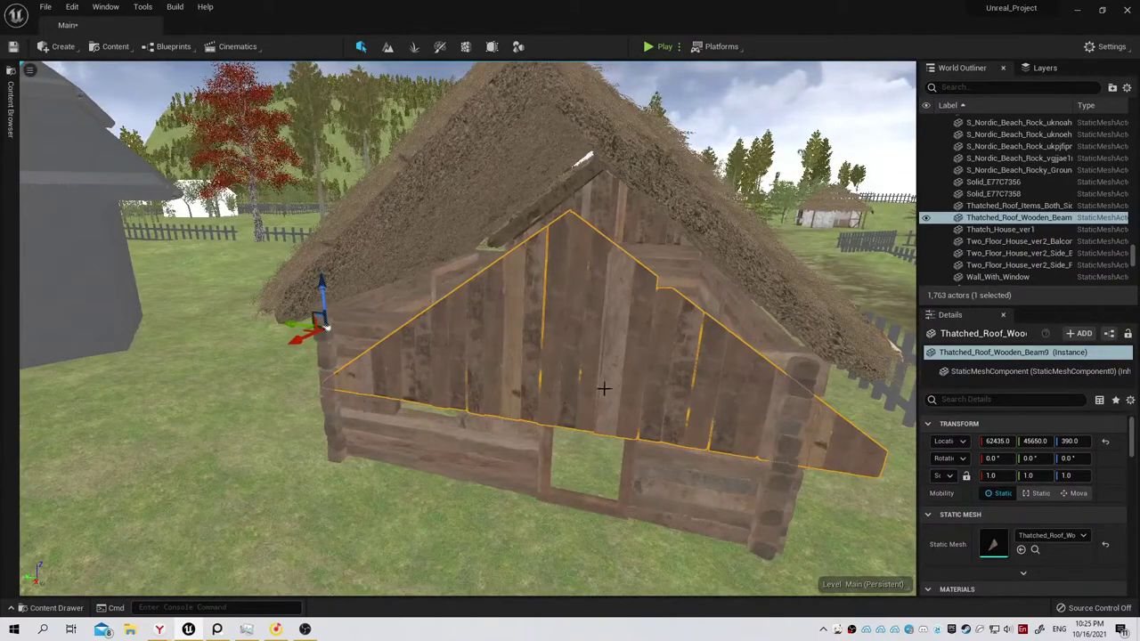
pyautogui.moveTo(303, 324); pyautogui.dragTo(278, 324)
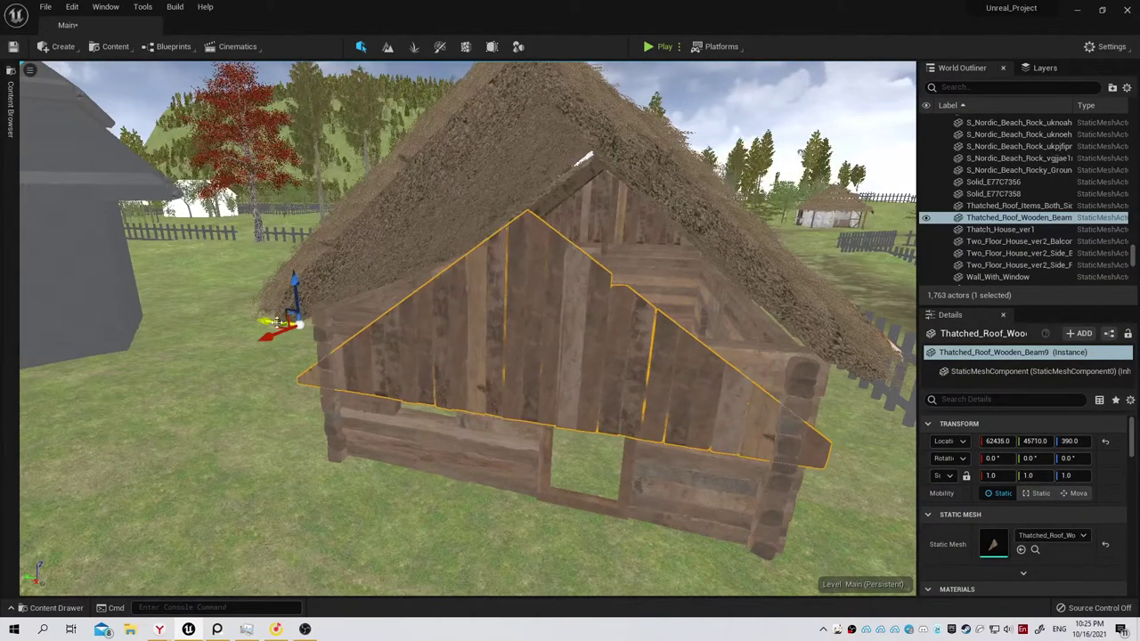
pyautogui.moveTo(278, 324)
pyautogui.mouseDown(button='right')
pyautogui.moveTo(323, 322)
pyautogui.moveTo(300, 301)
pyautogui.mouseUp(button='right')
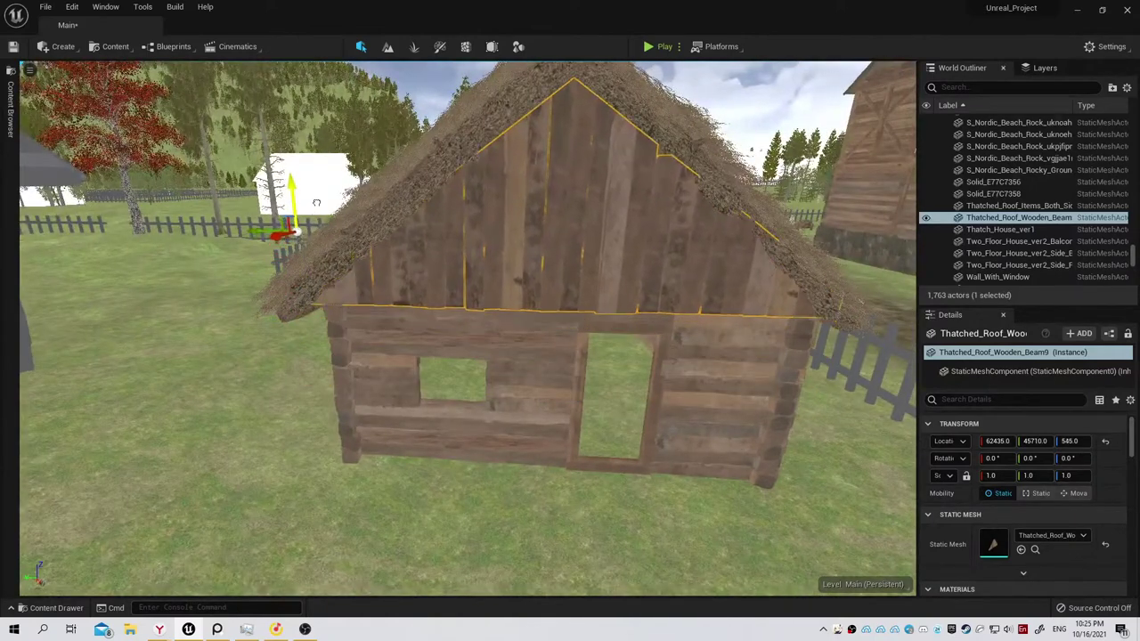
pyautogui.moveTo(531, 262); pyautogui.dragTo(530, 262, button='right')
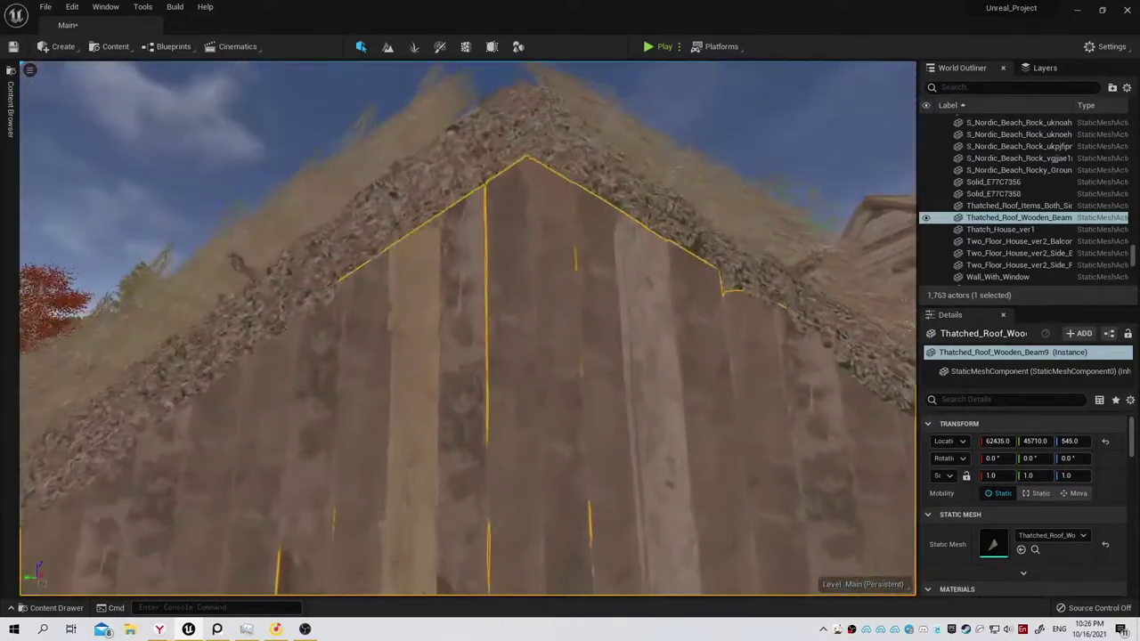
pyautogui.moveTo(530, 261); pyautogui.dragTo(546, 269, button='right')
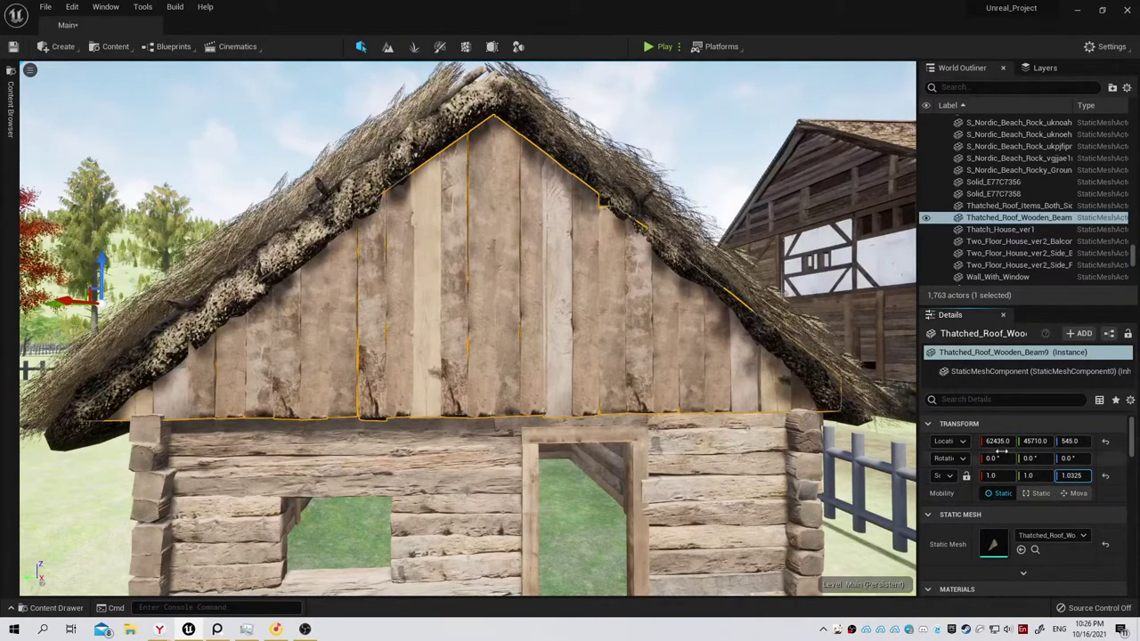
# Shift the gable panel slightly along X and check it against the roof edge.
pyautogui.moveTo(998, 441); pyautogui.dragTo(979, 441)
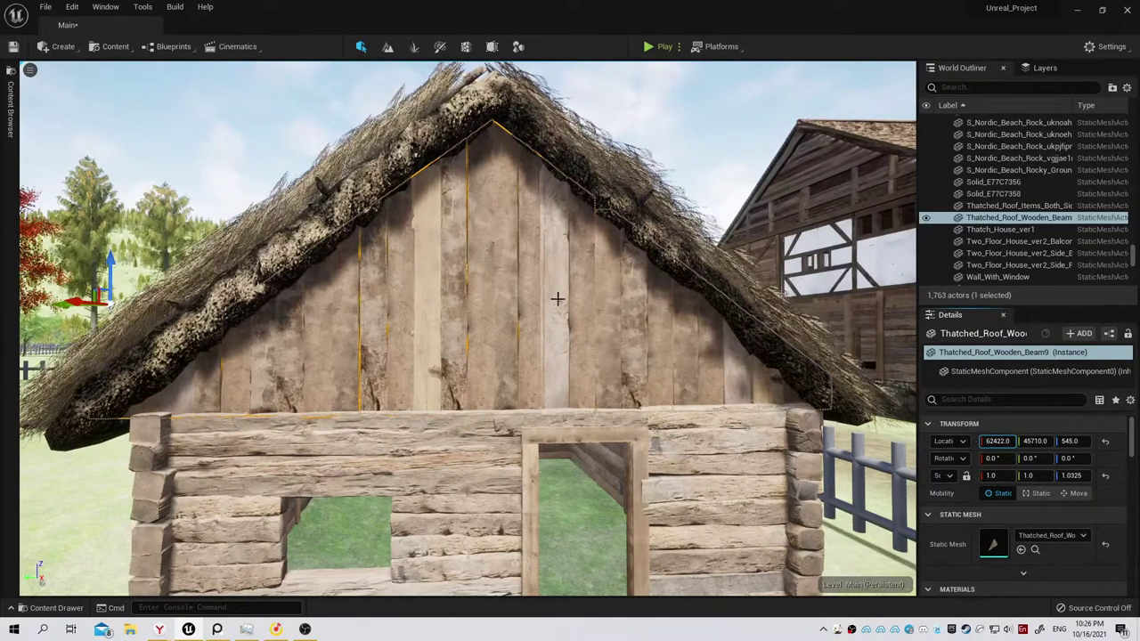
pyautogui.click(565, 272)
pyautogui.click(499, 297)
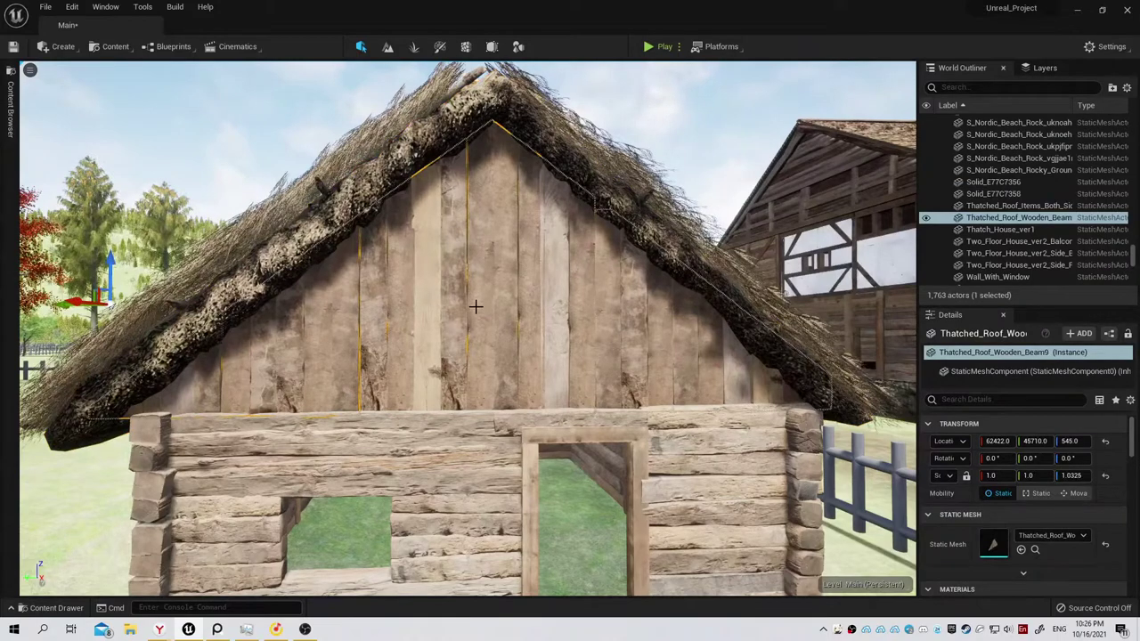
pyautogui.moveTo(480, 367); pyautogui.dragTo(419, 356, button='right')
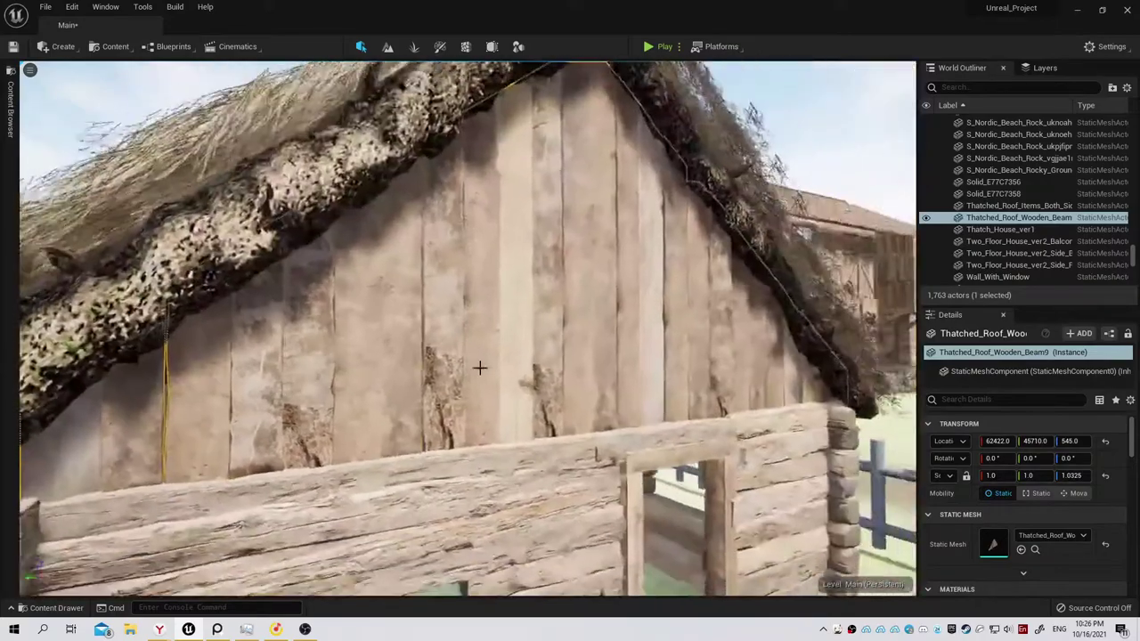
pyautogui.moveTo(418, 357); pyautogui.dragTo(479, 364, button='right')
pyautogui.hotkey('ctrl', 'space')
pyautogui.moveTo(698, 551)
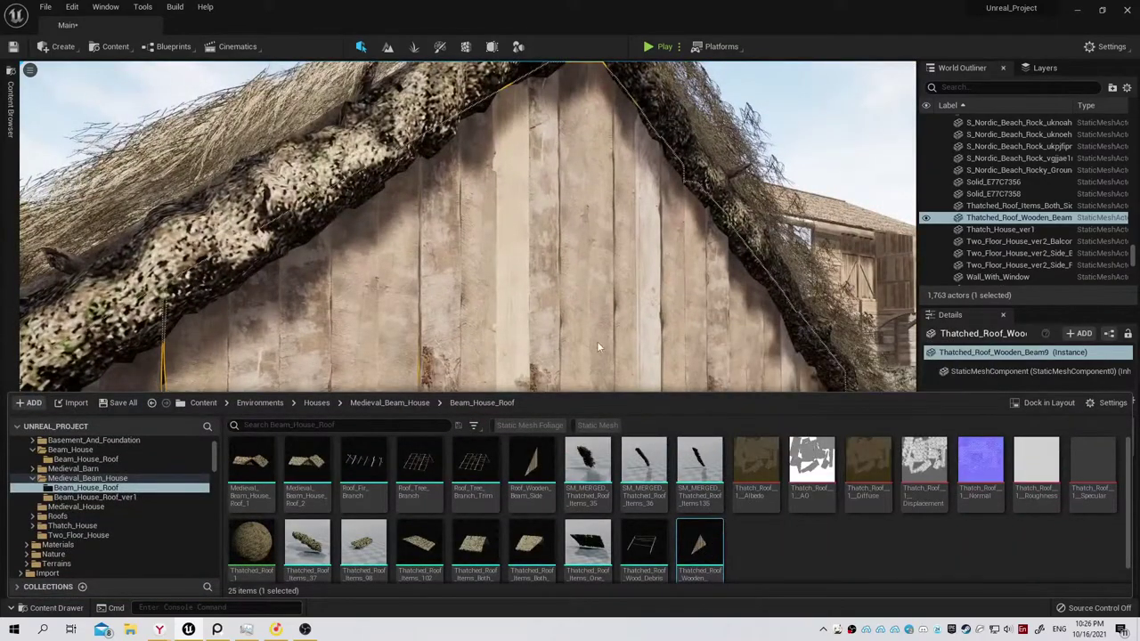
# Duplicate the Thatched_Roof_Wooden_Beam10 plank gable panel.
pyautogui.moveTo(597, 341); pyautogui.dragTo(579, 352, button='right')
pyautogui.press('f')
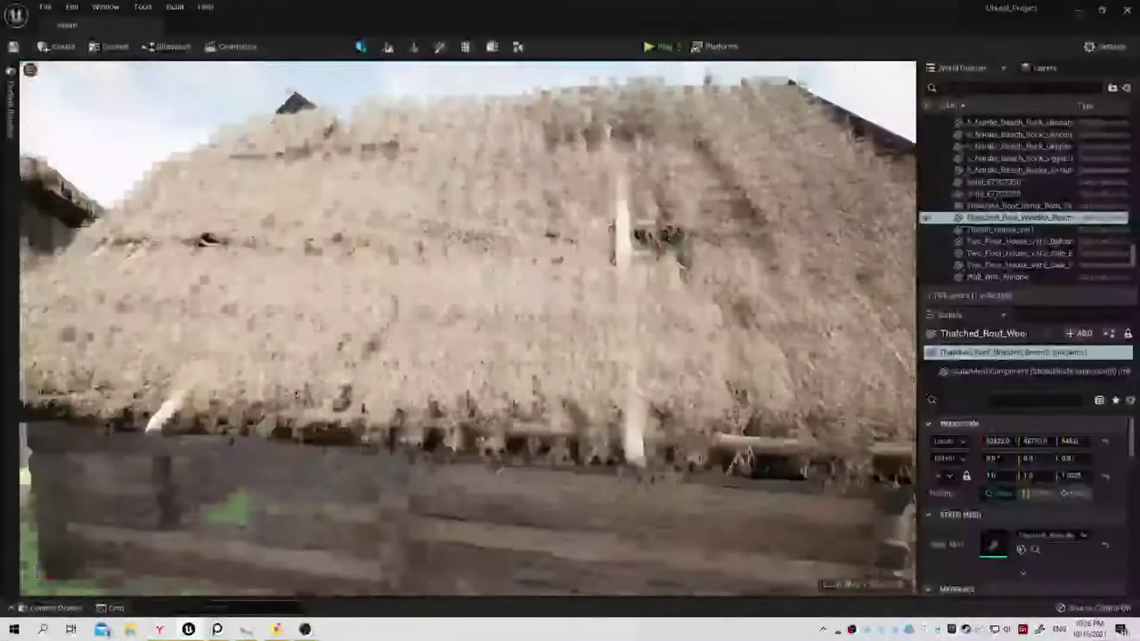
pyautogui.hotkey('ctrl', 'd')
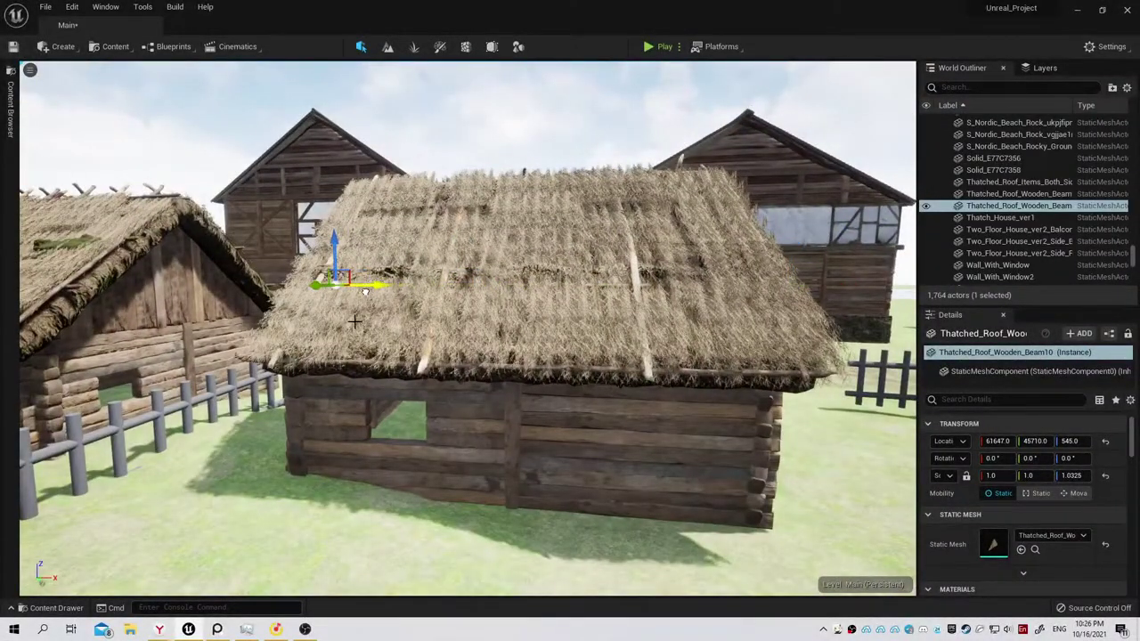
pyautogui.moveTo(354, 321); pyautogui.dragTo(267, 339, button='right')
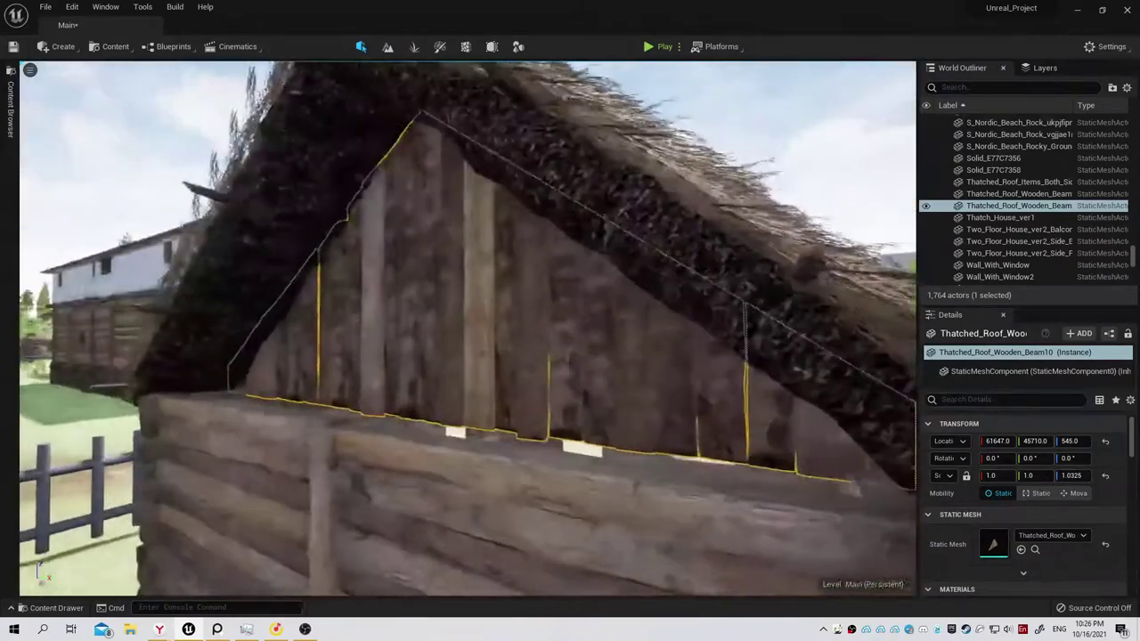
pyautogui.moveTo(535, 338); pyautogui.dragTo(577, 328, button='right')
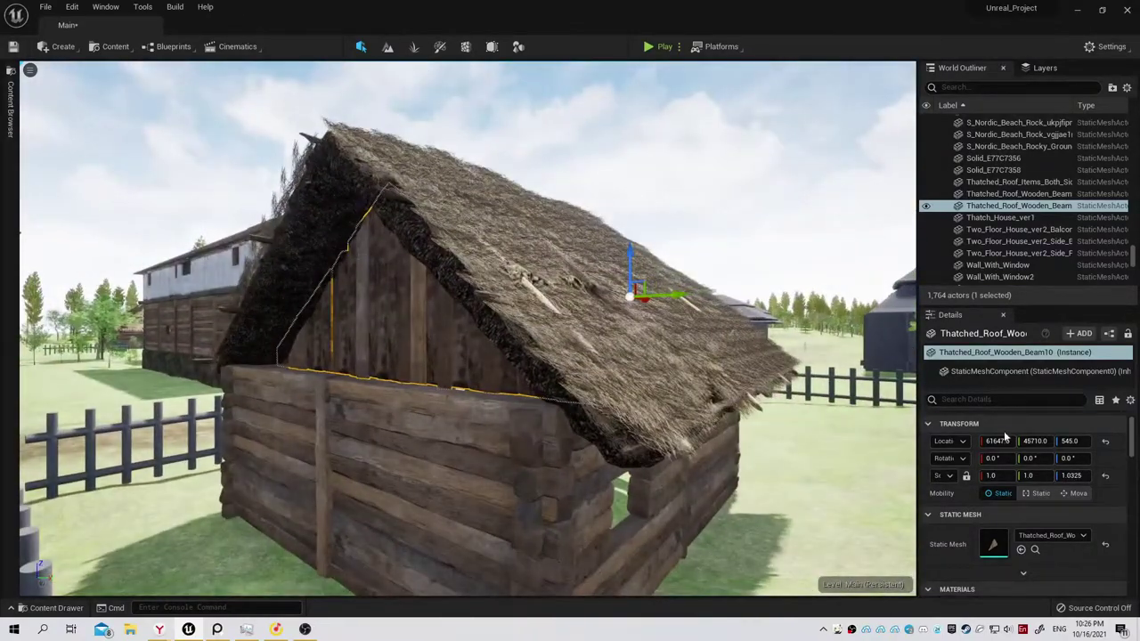
# Move the copy to the far gable at 61531, 45705, 545 and set Scale Z to 1.065.
pyautogui.moveTo(1005, 441); pyautogui.dragTo(1016, 441)
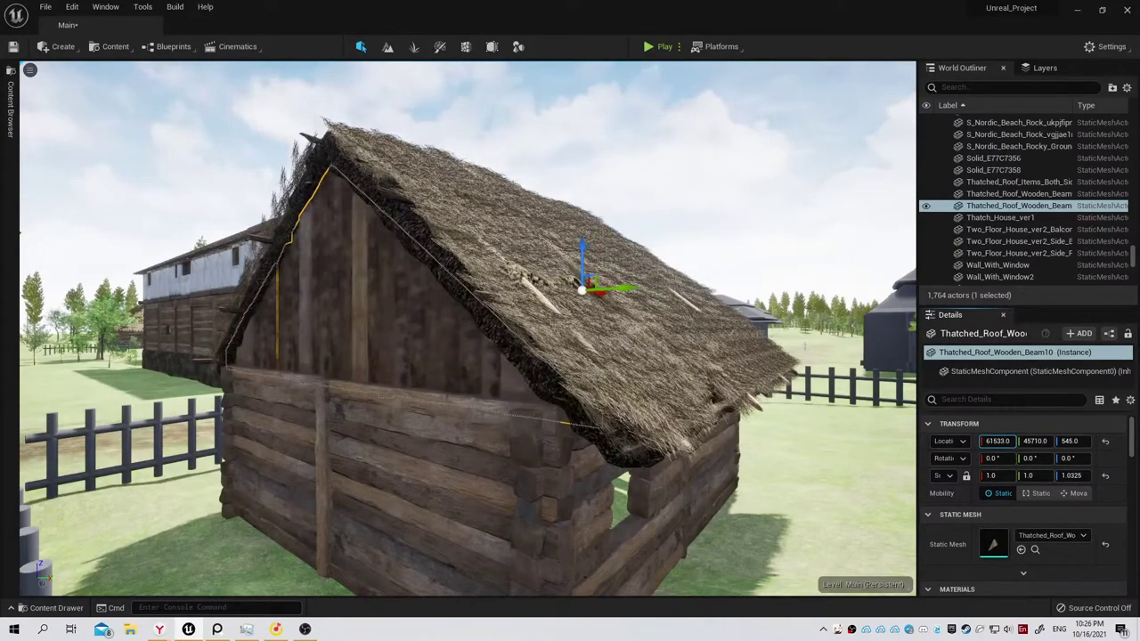
pyautogui.moveTo(463, 321); pyautogui.dragTo(463, 339, button='right')
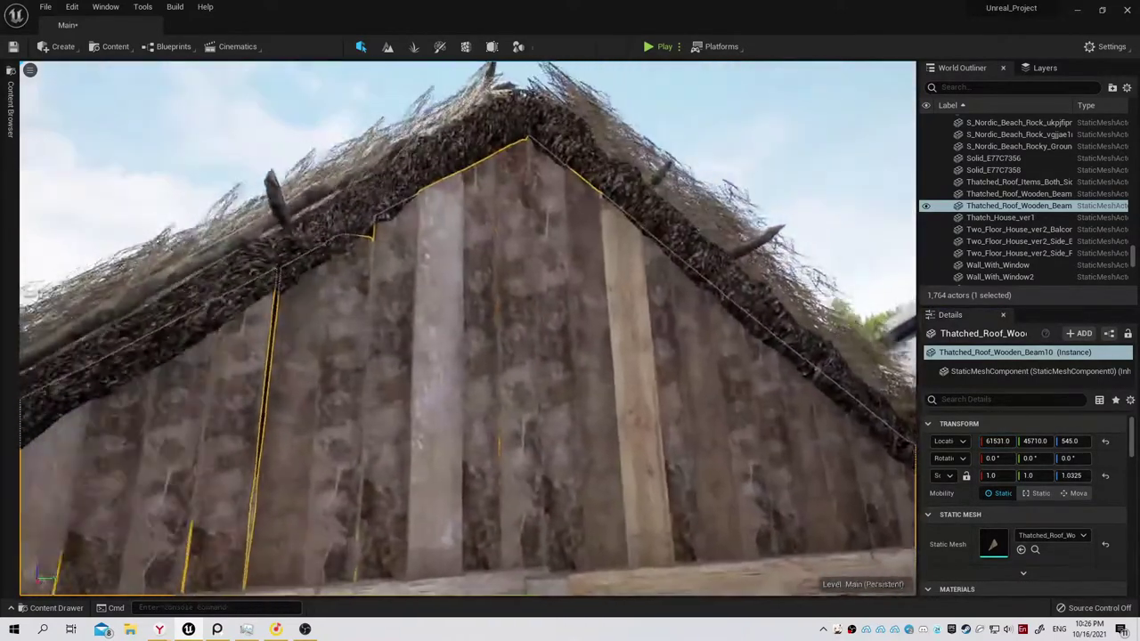
pyautogui.moveTo(588, 365); pyautogui.dragTo(643, 367, button='right')
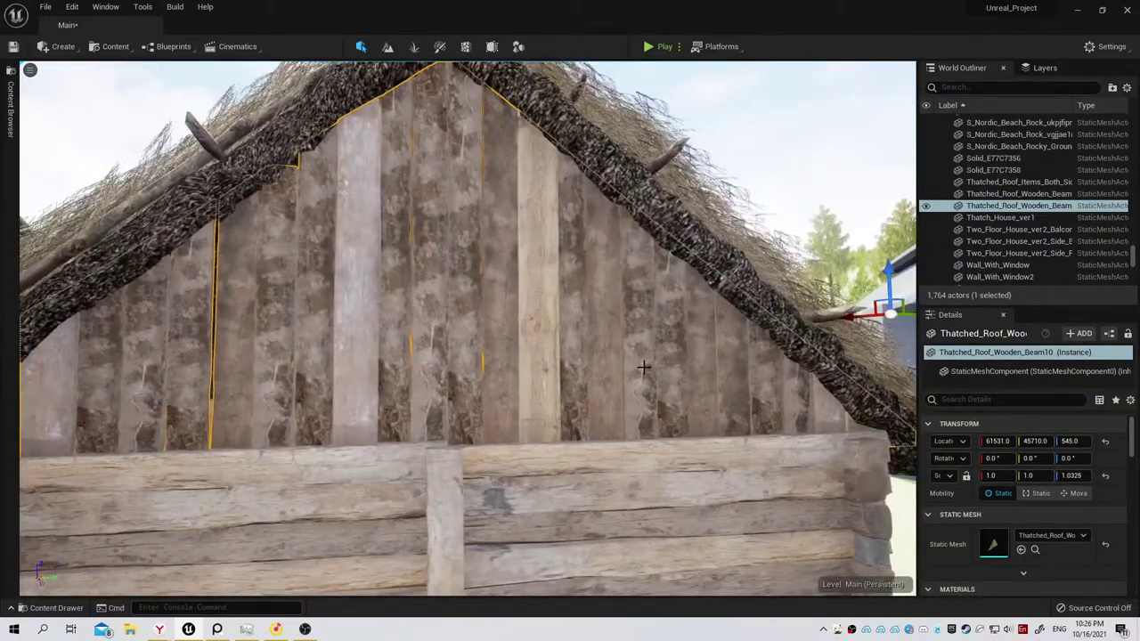
pyautogui.moveTo(597, 304); pyautogui.dragTo(597, 305, button='right')
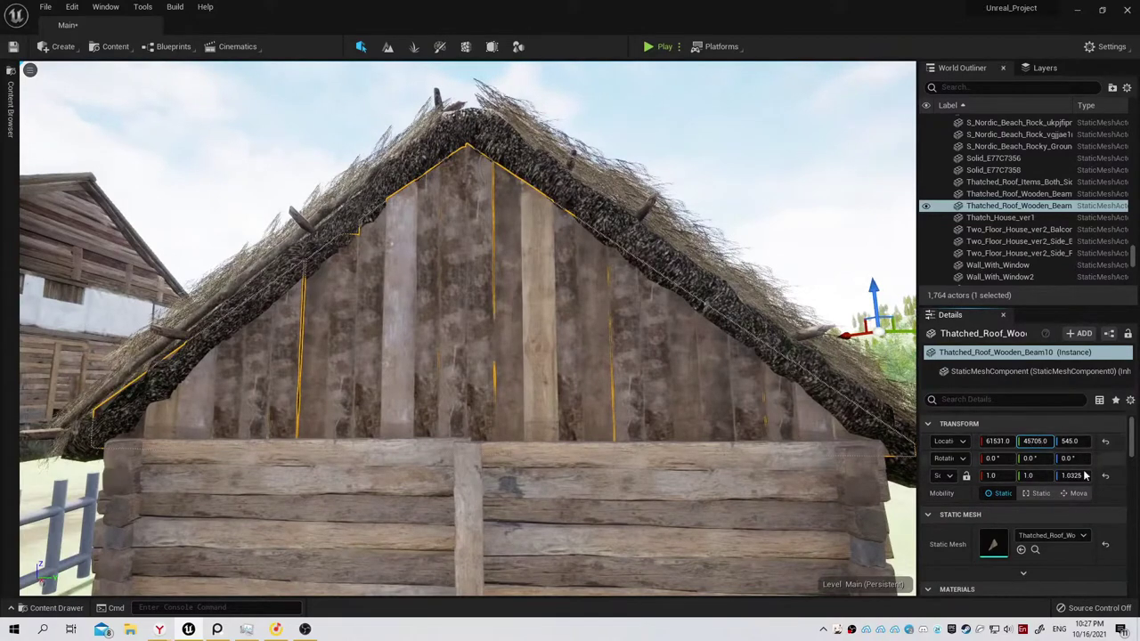
pyautogui.click(1085, 476)
pyautogui.write('1.065')
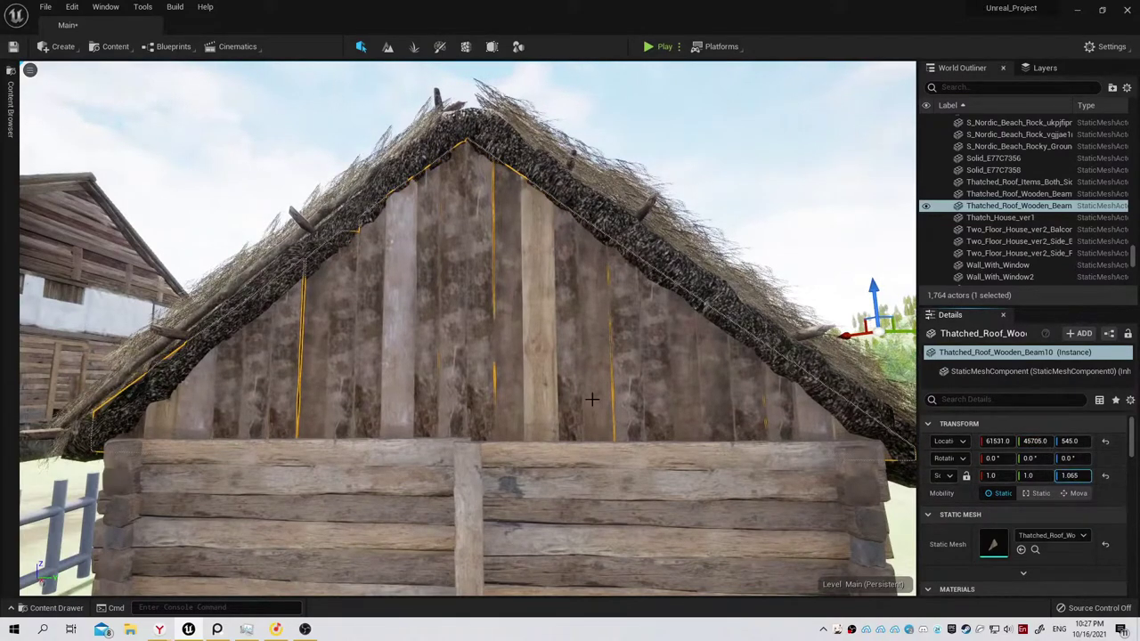
pyautogui.moveTo(592, 400); pyautogui.dragTo(591, 400, button='right')
pyautogui.click(544, 286)
pyautogui.keyDown('ctrl'); pyautogui.click(498, 344); pyautogui.keyUp('ctrl')
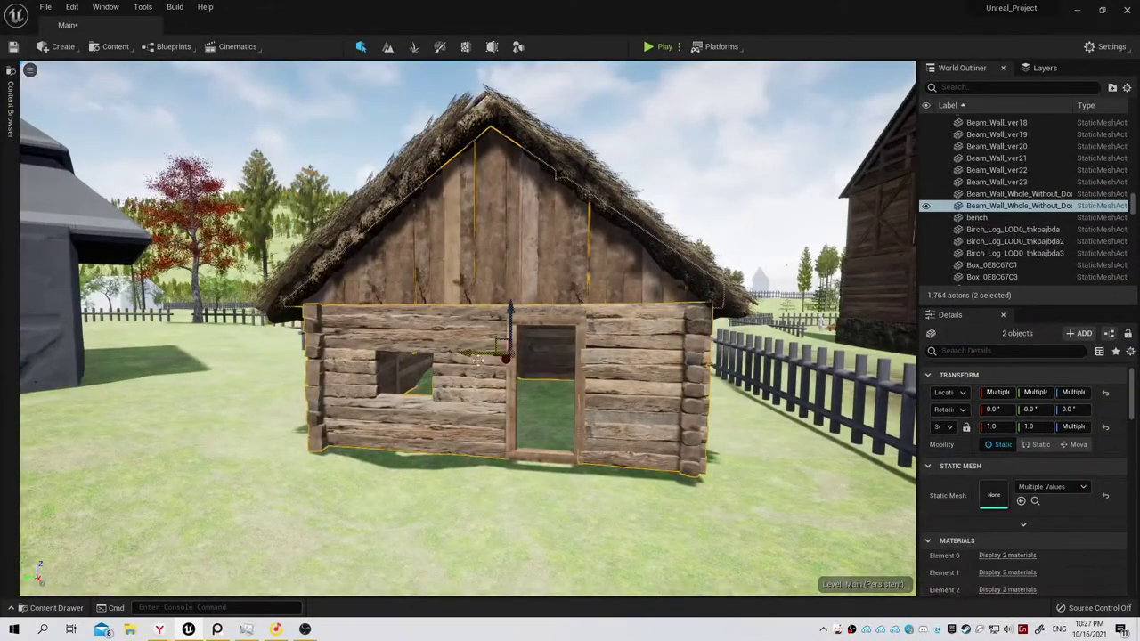
pyautogui.keyDown('ctrl'); pyautogui.click(339, 236); pyautogui.keyUp('ctrl')
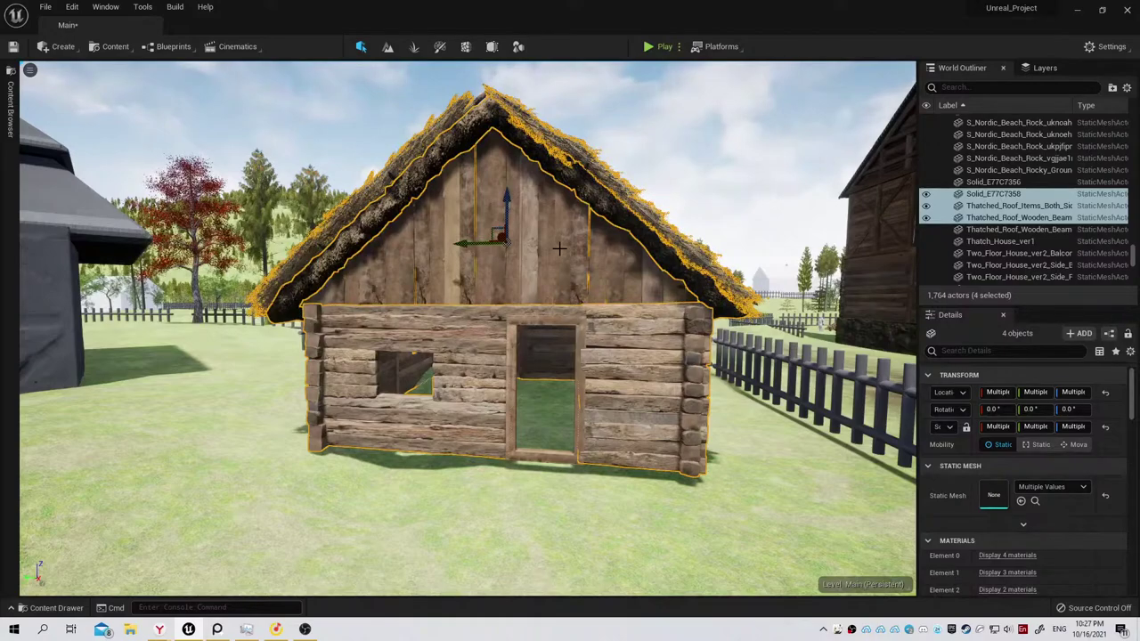
pyautogui.moveTo(560, 249); pyautogui.dragTo(559, 243, button='right')
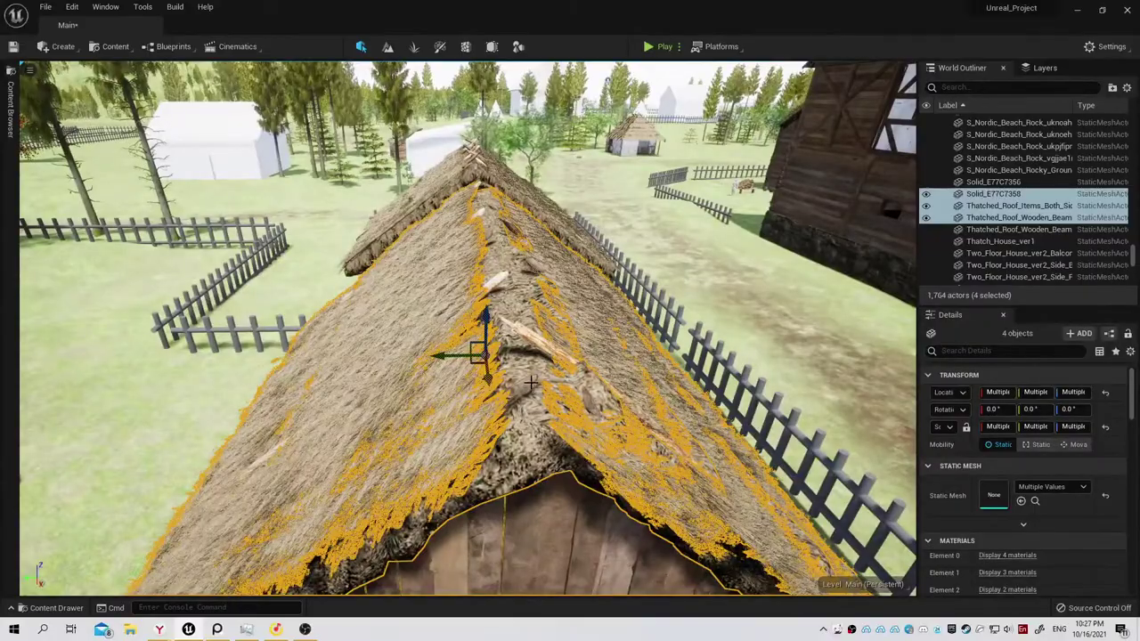
pyautogui.keyDown('ctrl'); pyautogui.click(552, 339); pyautogui.keyUp('ctrl')
pyautogui.moveTo(537, 246); pyautogui.dragTo(536, 246, button='right')
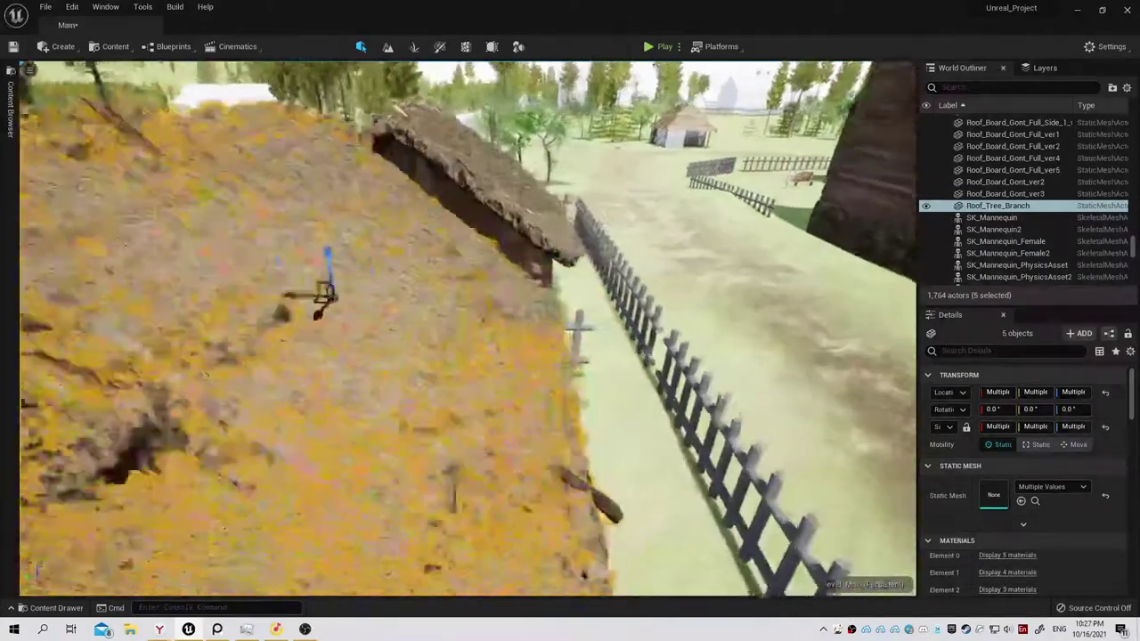
pyautogui.press('f')
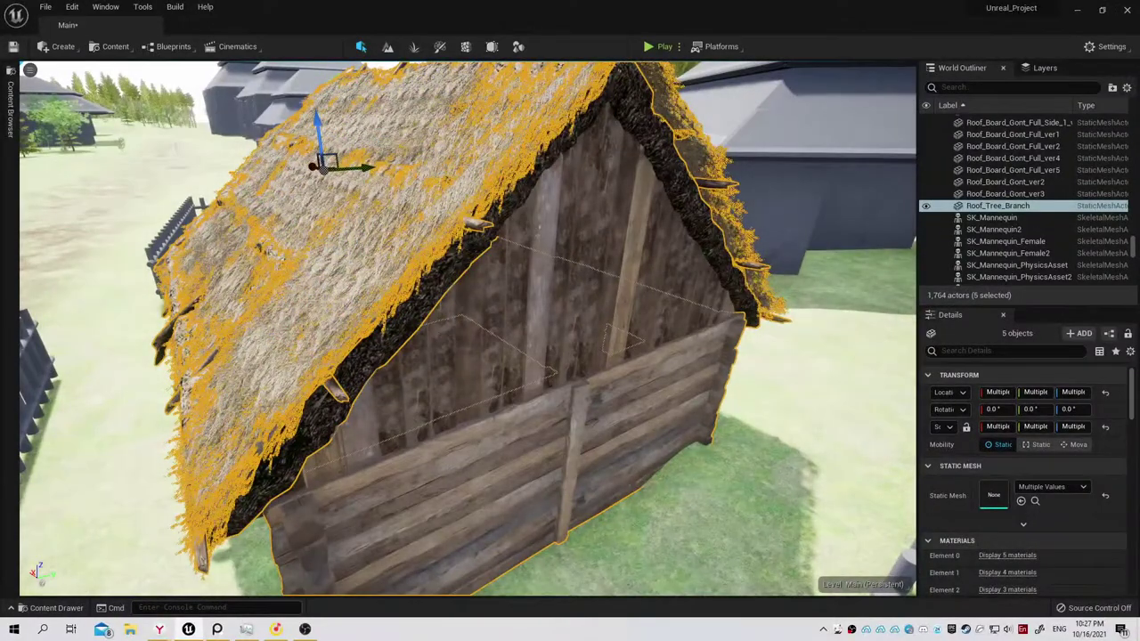
pyautogui.keyDown('alt'); pyautogui.moveTo(538, 309); pyautogui.dragTo(538, 310); pyautogui.keyUp('alt')
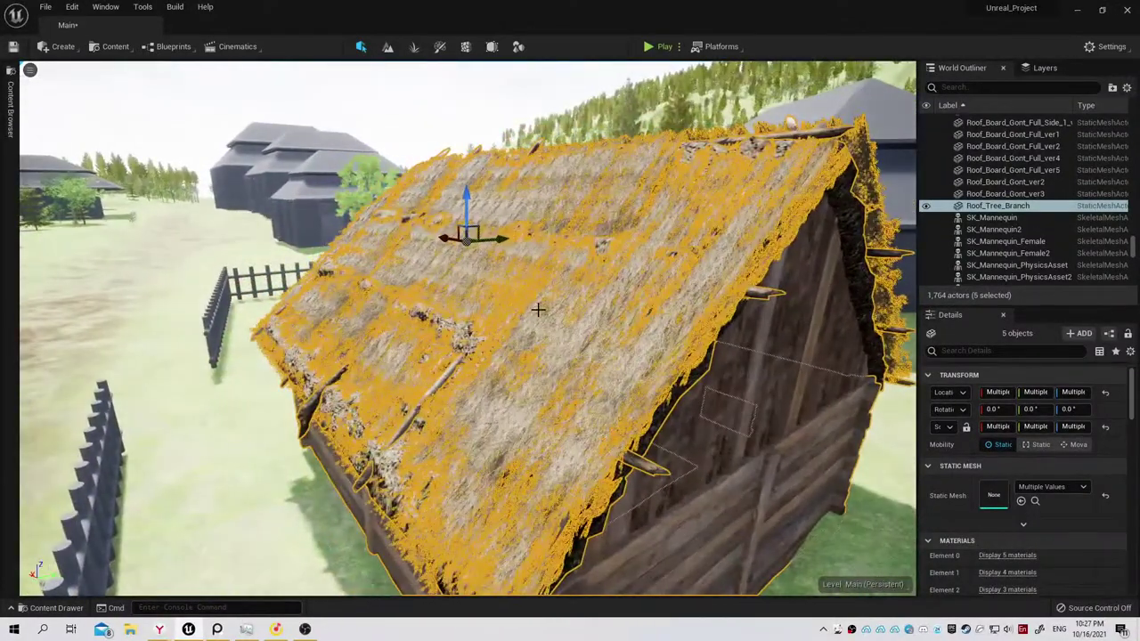
pyautogui.keyDown('alt'); pyautogui.moveTo(775, 418); pyautogui.dragTo(775, 417); pyautogui.keyUp('alt')
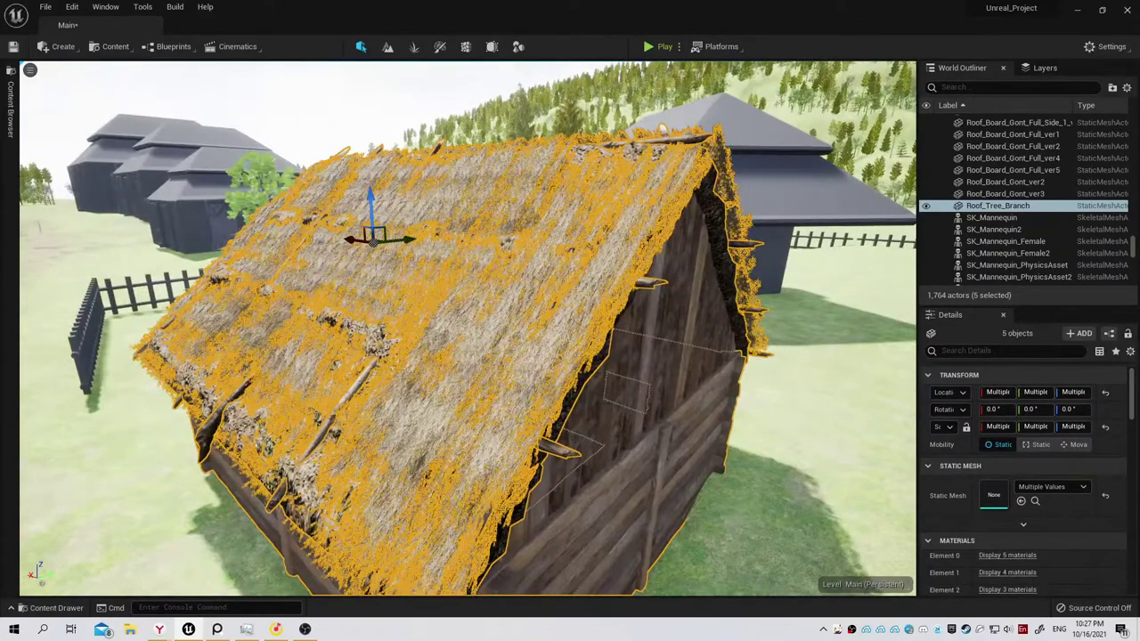
pyautogui.keyDown('alt'); pyautogui.moveTo(467, 328); pyautogui.dragTo(468, 328); pyautogui.keyUp('alt')
pyautogui.press('Escape')
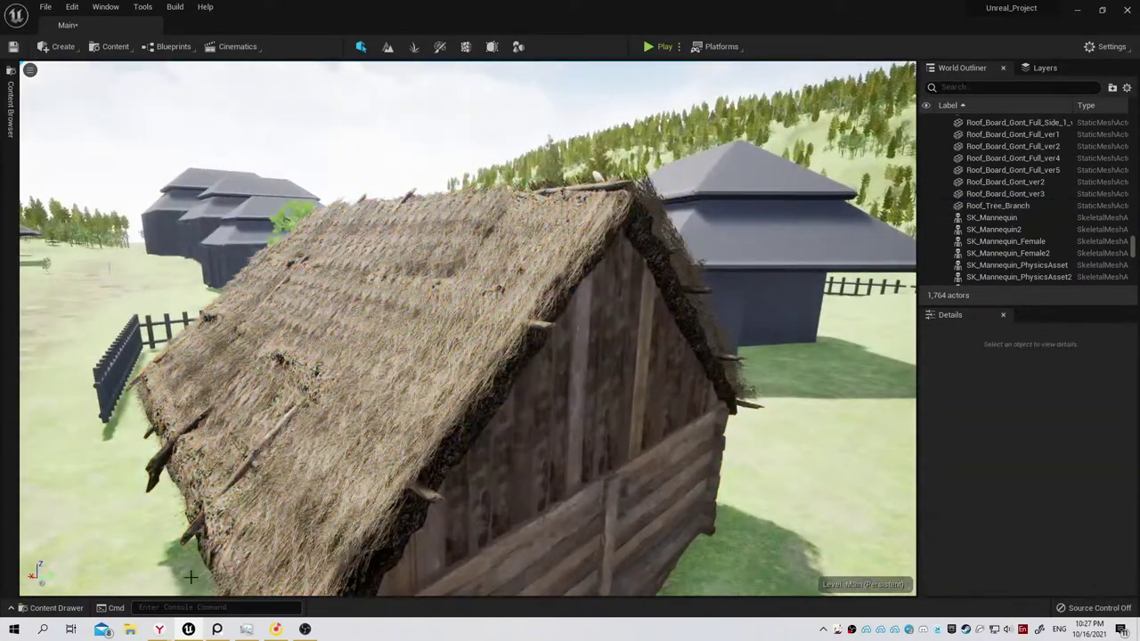
# Place a Roof_Fir_Branch5 on the roof and slide it along X and down toward the ridge.
pyautogui.click(54, 608)
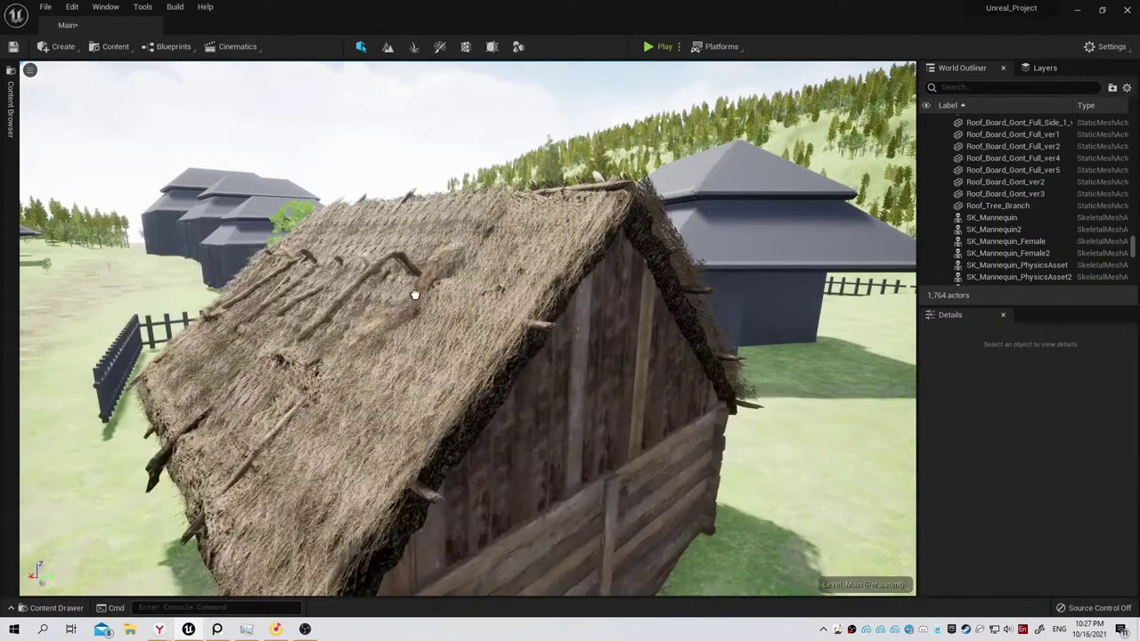
pyautogui.moveTo(380, 473)
pyautogui.mouseDown()
pyautogui.moveTo(416, 294)
pyautogui.moveTo(520, 196)
pyautogui.moveTo(500, 160)
pyautogui.mouseUp()
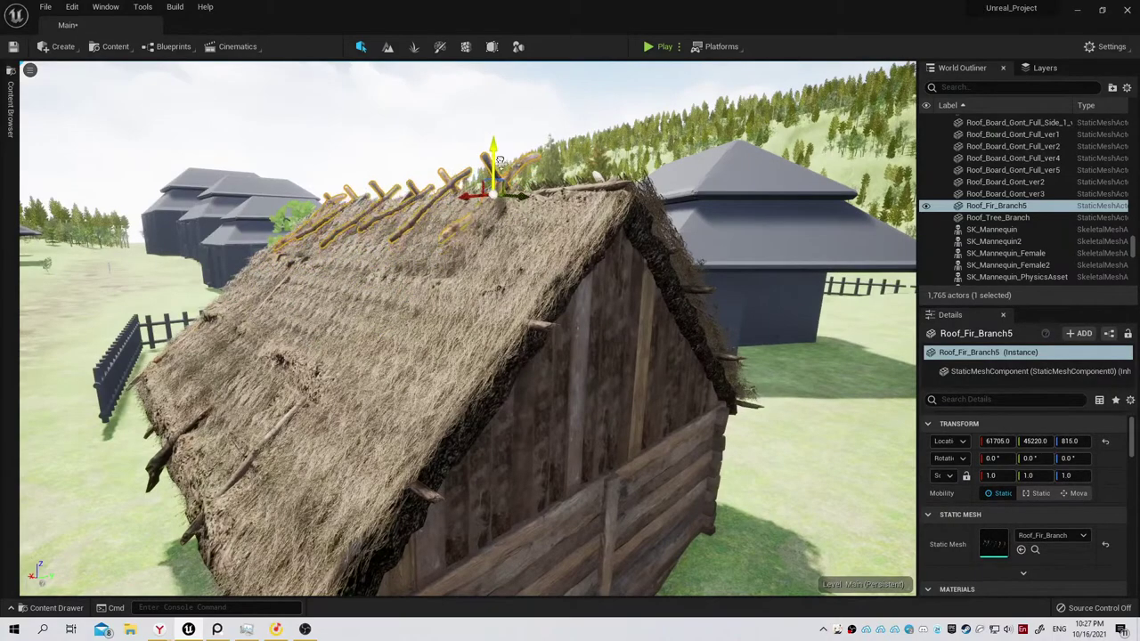
pyautogui.moveTo(524, 199); pyautogui.dragTo(375, 269, button='right')
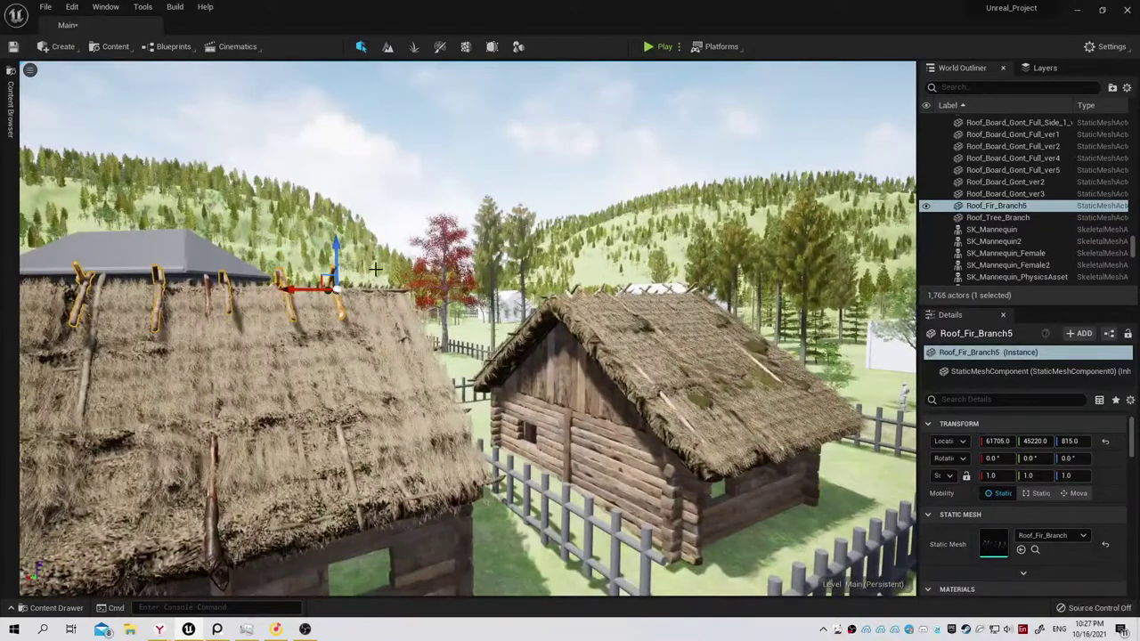
pyautogui.moveTo(303, 289); pyautogui.dragTo(294, 288)
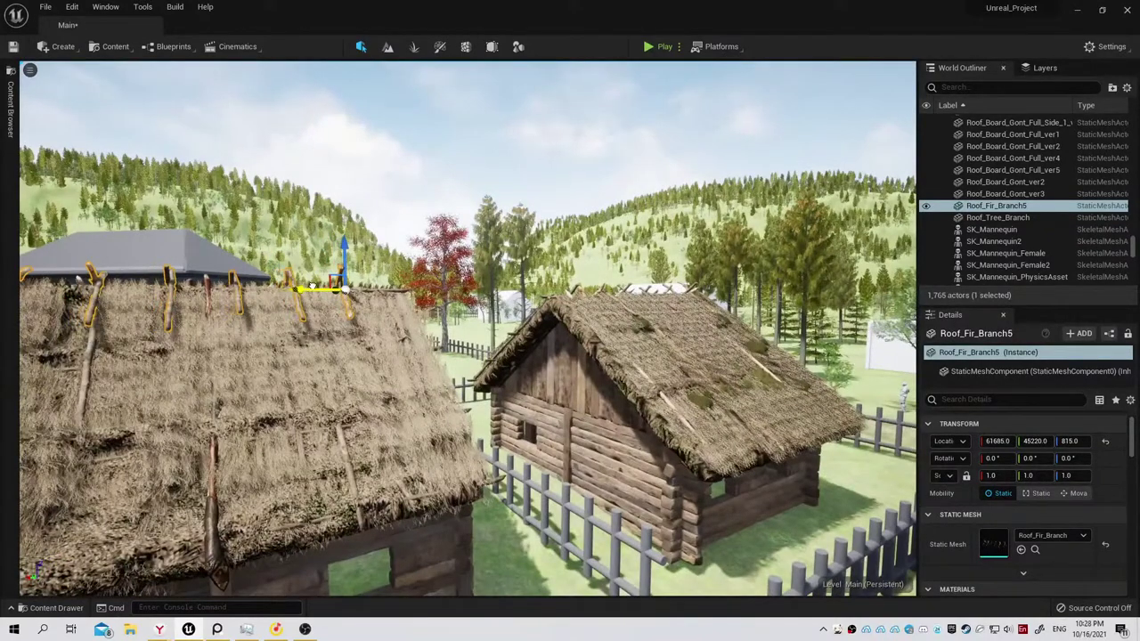
pyautogui.moveTo(294, 288); pyautogui.dragTo(267, 294, button='right')
pyautogui.moveTo(365, 299); pyautogui.dragTo(372, 300, button='right')
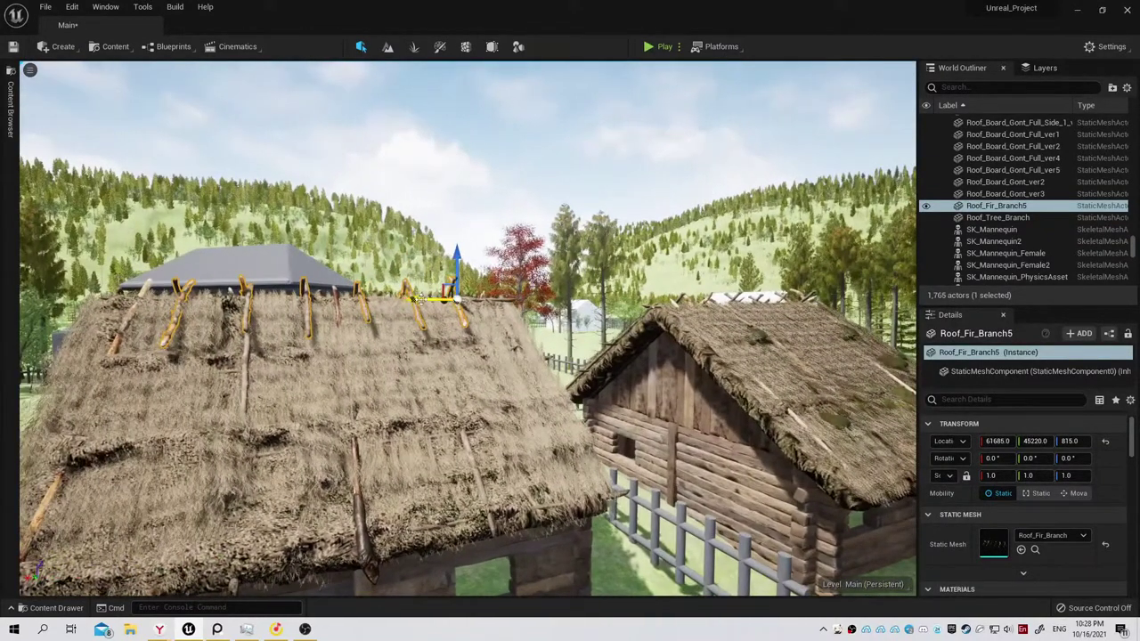
pyautogui.moveTo(419, 300); pyautogui.dragTo(427, 299)
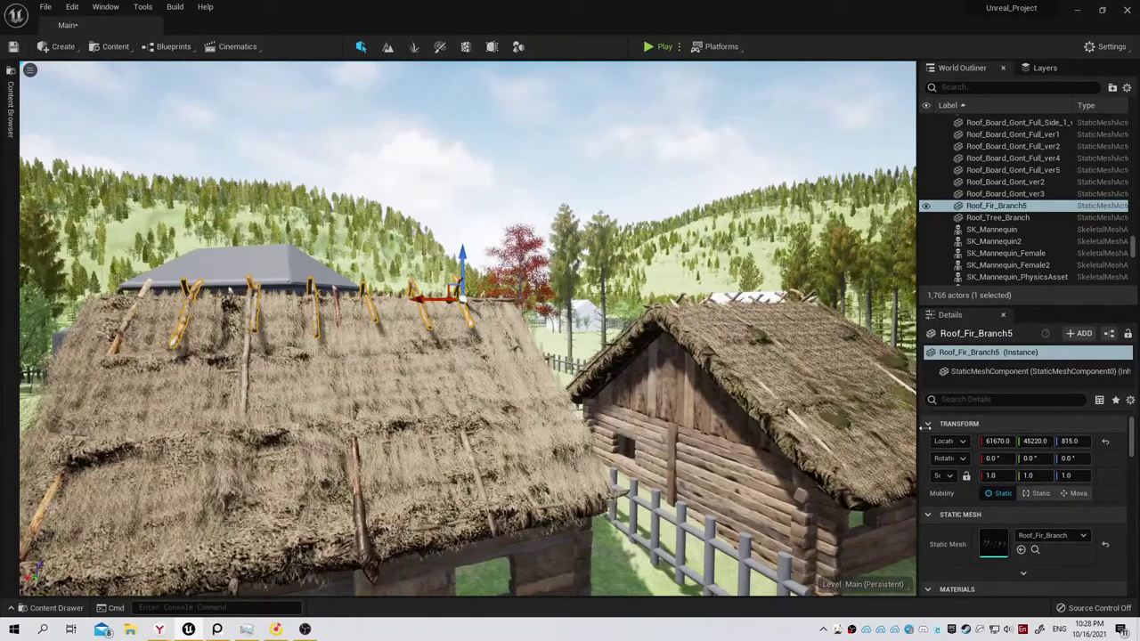
pyautogui.moveTo(462, 299); pyautogui.dragTo(462, 309)
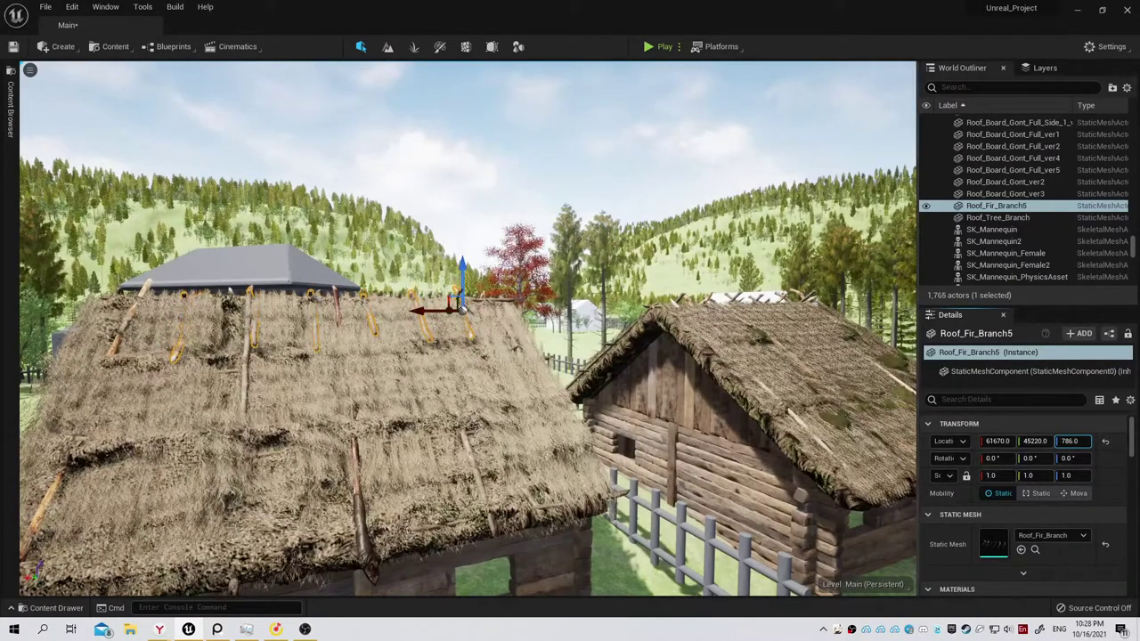
pyautogui.moveTo(462, 309)
pyautogui.mouseDown(button='right')
pyautogui.moveTo(499, 303)
pyautogui.moveTo(481, 303)
pyautogui.moveTo(481, 267)
pyautogui.mouseUp(button='right')
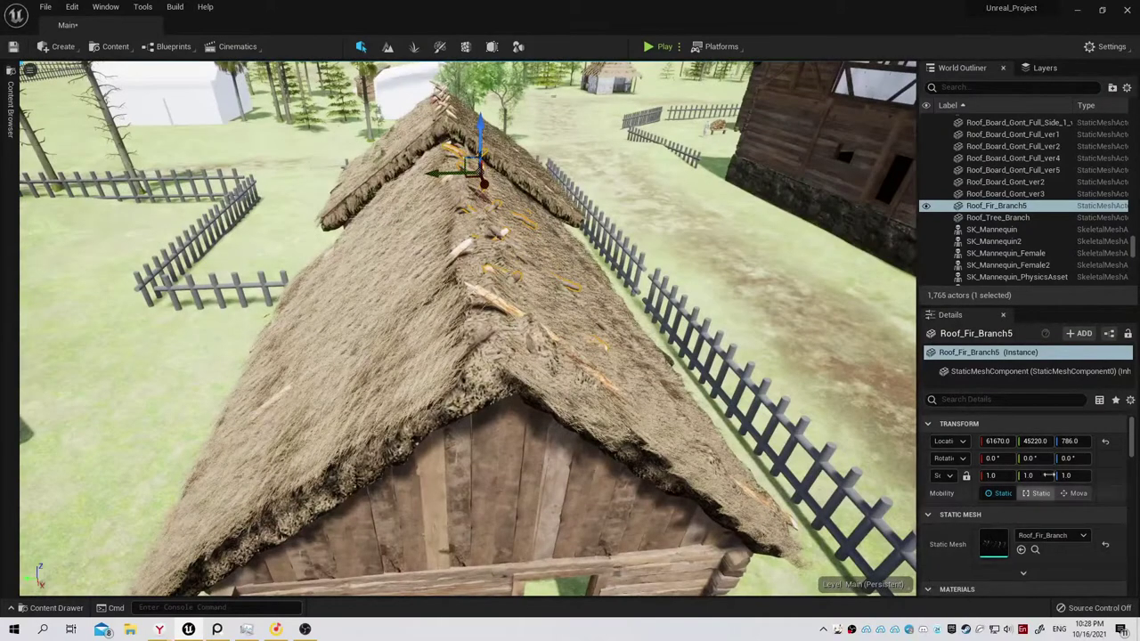
# Set the fir branch's Location Z to 797 and nudge it along Y onto the ridge line.
pyautogui.write('797')
pyautogui.press('Return')
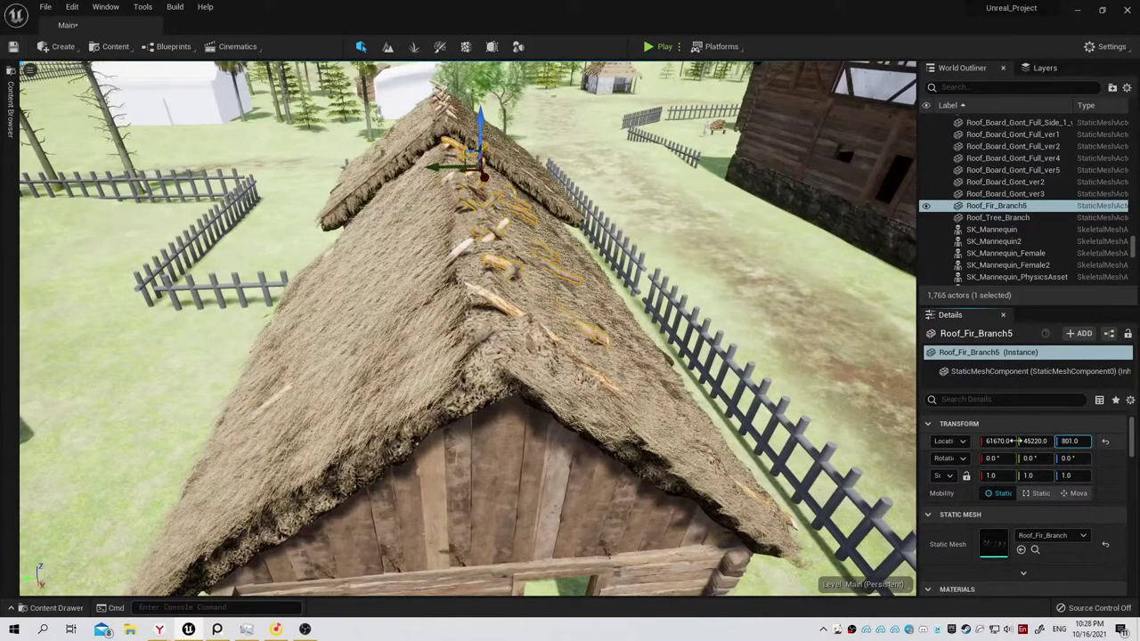
pyautogui.moveTo(1029, 443); pyautogui.dragTo(1043, 443)
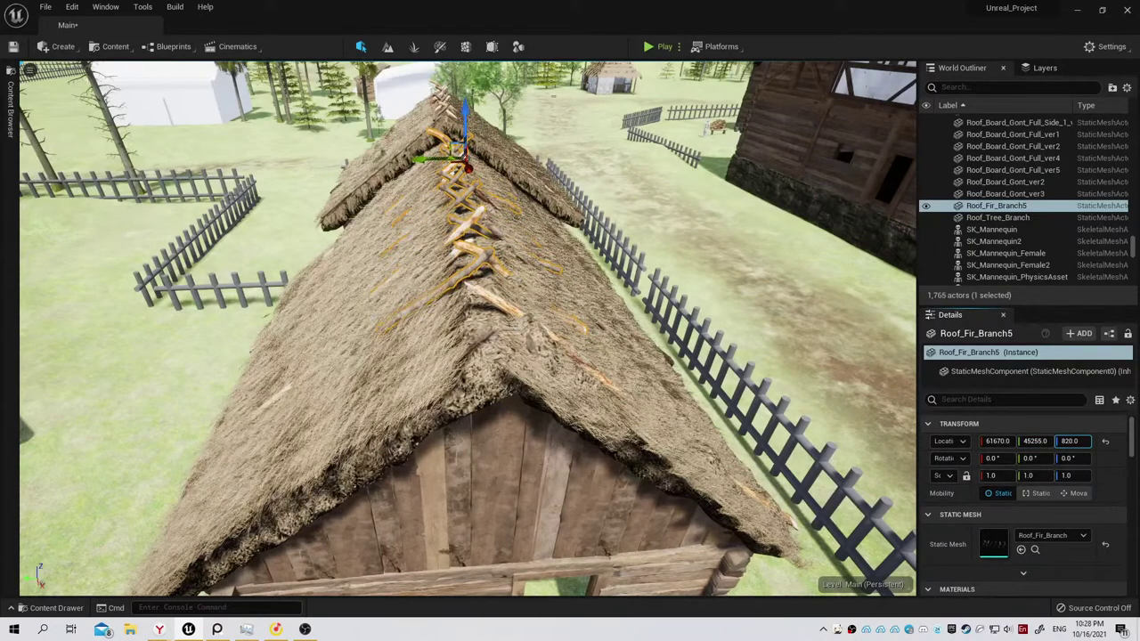
pyautogui.moveTo(463, 329)
pyautogui.mouseDown(button='right')
pyautogui.moveTo(376, 305)
pyautogui.moveTo(515, 244)
pyautogui.mouseUp(button='right')
pyautogui.press('Escape')
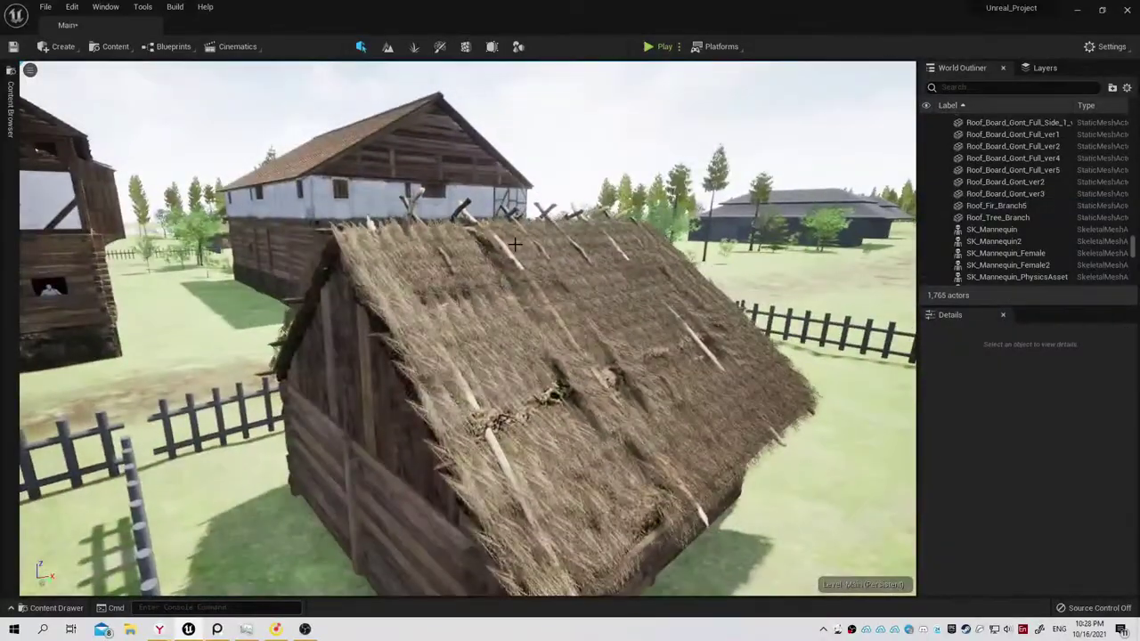
# Ctrl-select the thatched roof, fir branch, walls and other house pieces.
pyautogui.click(516, 252)
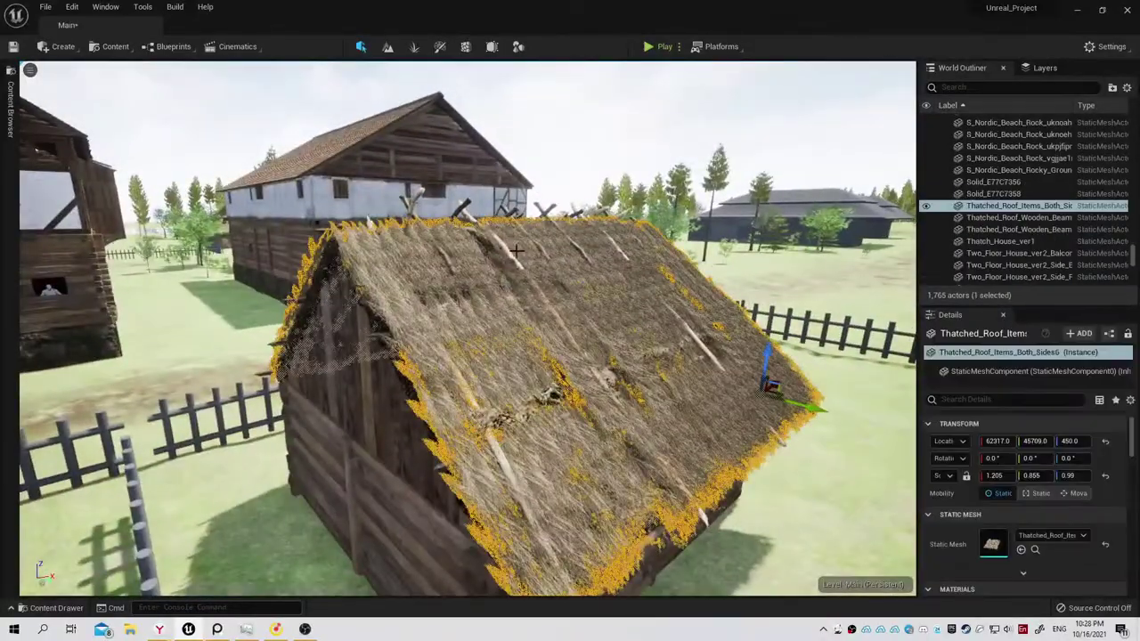
pyautogui.keyDown('ctrl'); pyautogui.click(472, 223); pyautogui.keyUp('ctrl')
pyautogui.moveTo(472, 222)
pyautogui.mouseDown(button='right')
pyautogui.moveTo(401, 327)
pyautogui.moveTo(463, 294)
pyautogui.moveTo(421, 385)
pyautogui.moveTo(375, 357)
pyautogui.moveTo(489, 319)
pyautogui.moveTo(467, 445)
pyautogui.mouseUp(button='right')
pyautogui.keyDown('ctrl'); pyautogui.click(421, 385); pyautogui.keyUp('ctrl')
pyautogui.keyDown('ctrl'); pyautogui.click(489, 319); pyautogui.keyUp('ctrl')
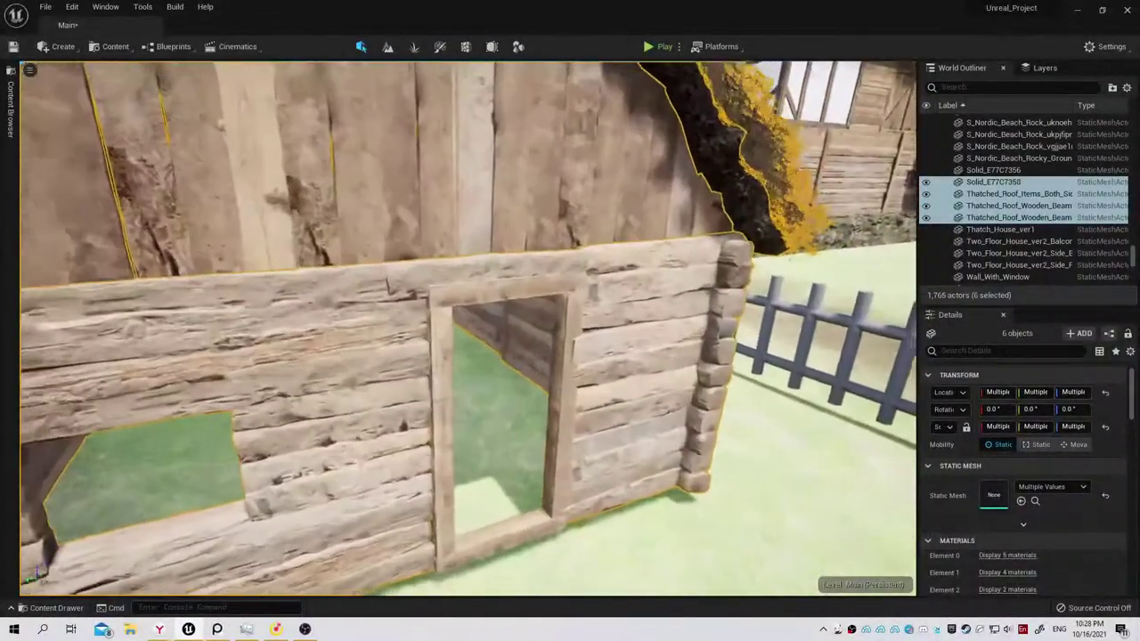
pyautogui.keyDown('ctrl'); pyautogui.click(677, 301); pyautogui.keyUp('ctrl')
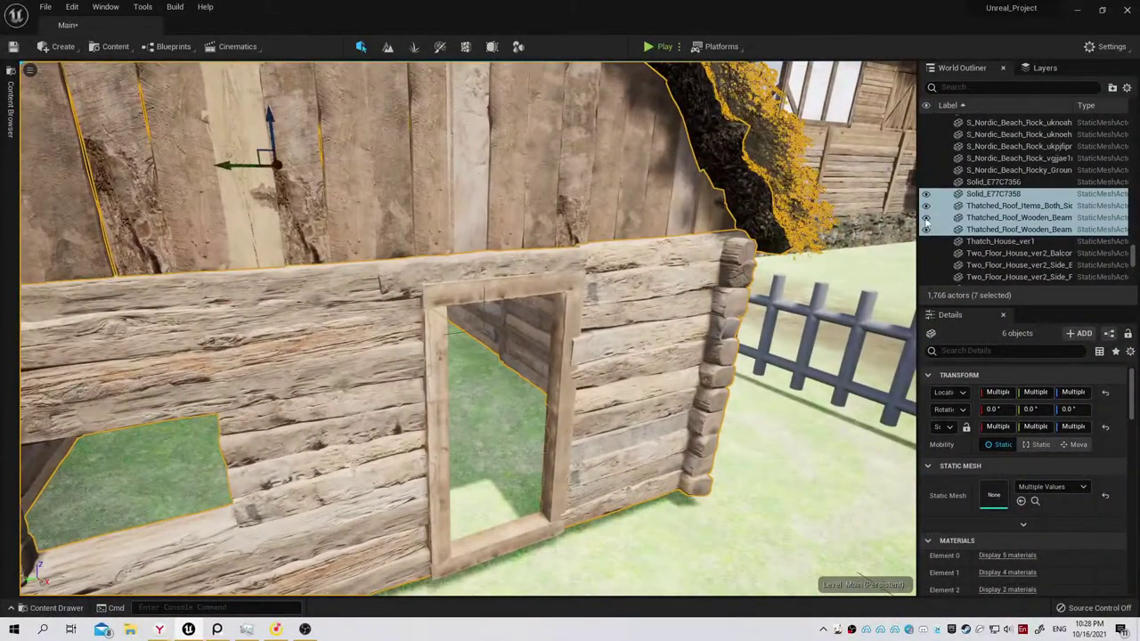
# Toggle visibility of the walls, thatch and roof beam frame to check the selection.
pyautogui.click(926, 217)
pyautogui.moveTo(534, 267); pyautogui.dragTo(578, 200, button='right')
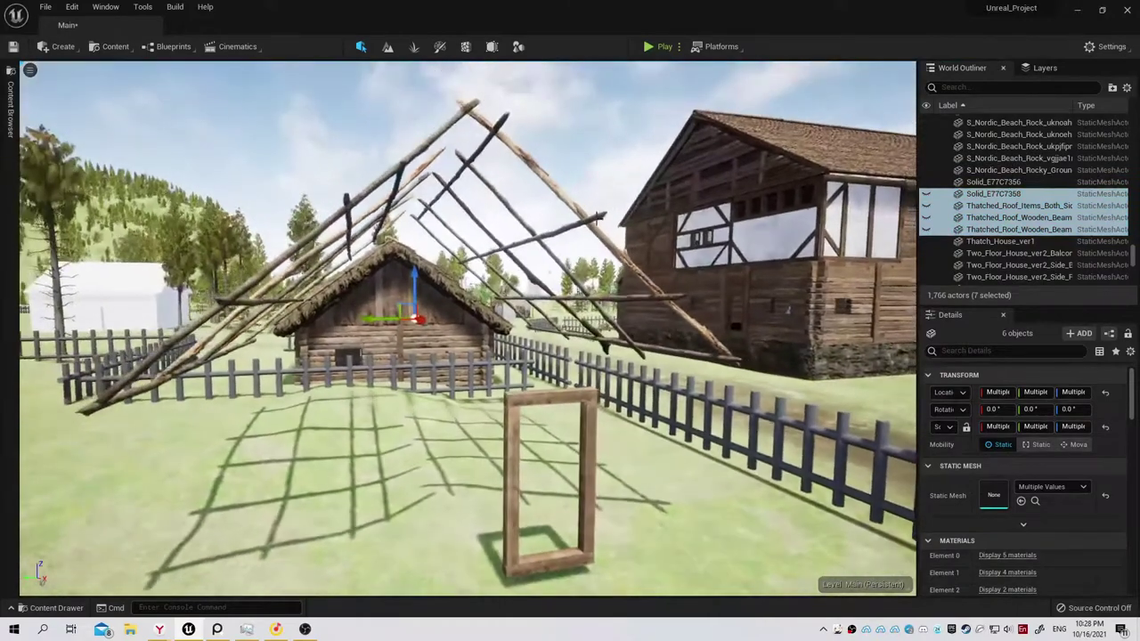
pyautogui.keyDown('ctrl'); pyautogui.click(573, 205); pyautogui.keyUp('ctrl')
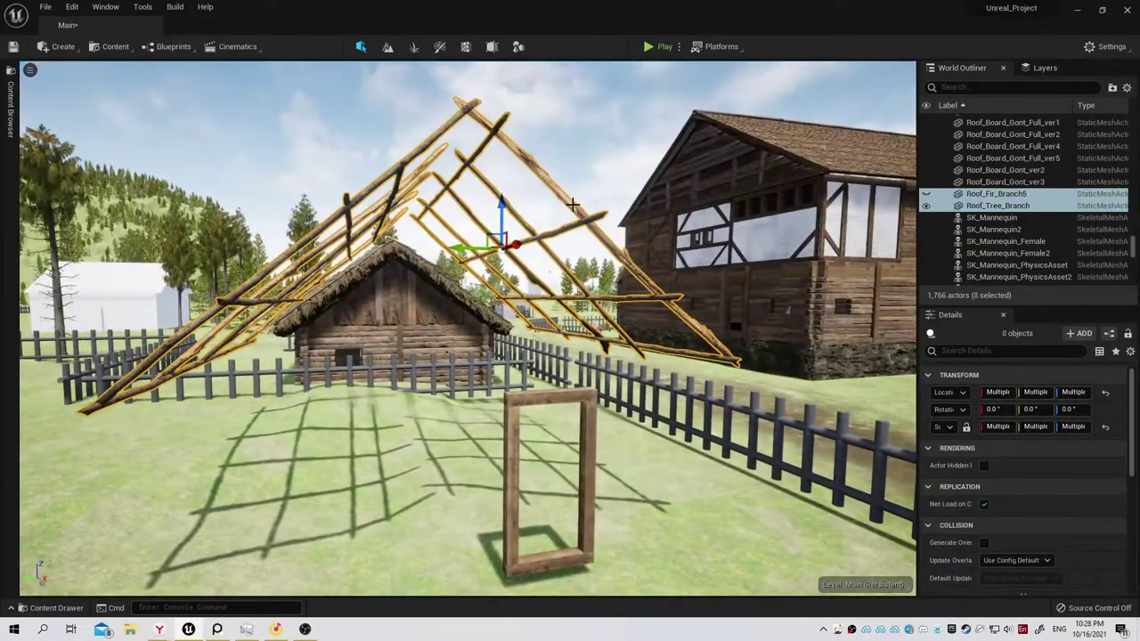
pyautogui.click(926, 206)
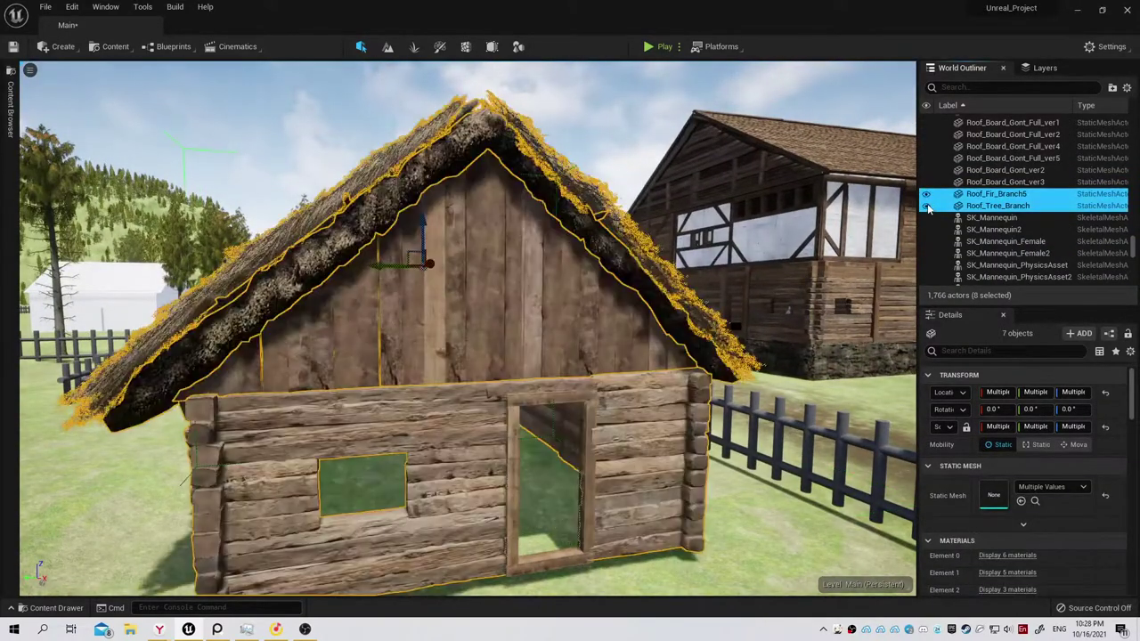
pyautogui.moveTo(907, 221); pyautogui.dragTo(901, 223, button='right')
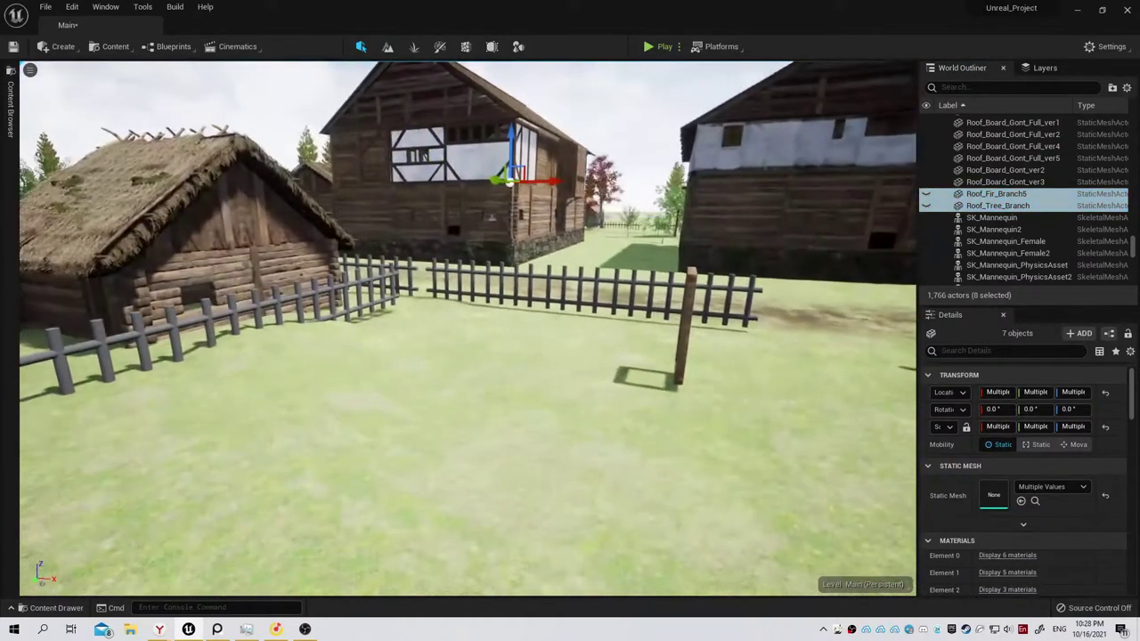
pyautogui.click(927, 218)
pyautogui.click(926, 205)
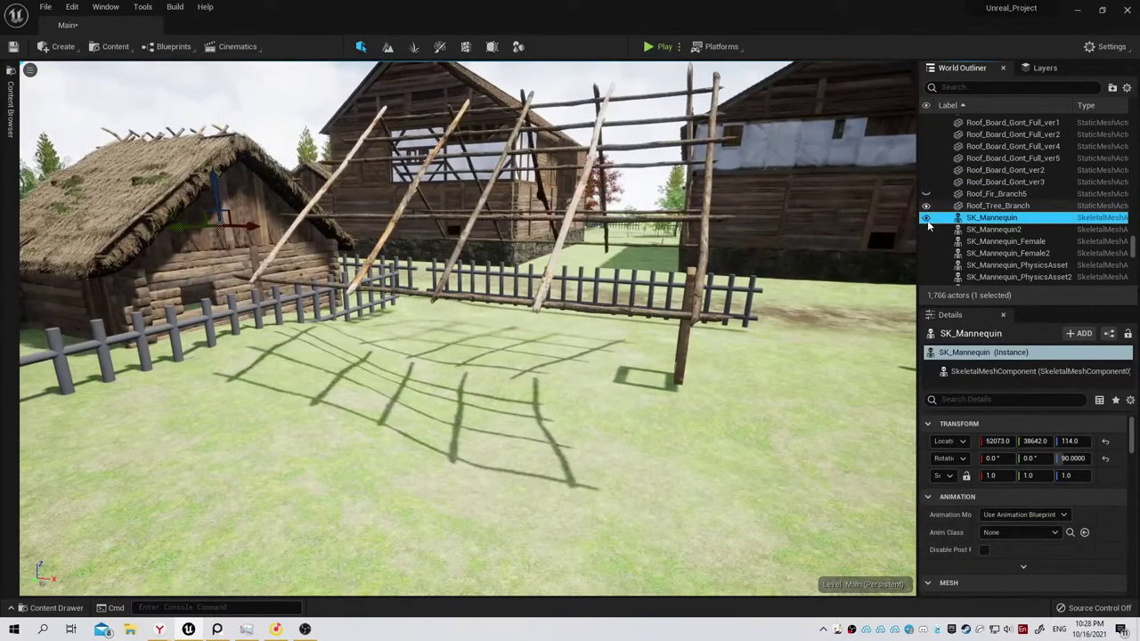
# Undo and redo back to the full eight-piece house selection with every piece visible.
pyautogui.hotkey('ctrl', 'z')
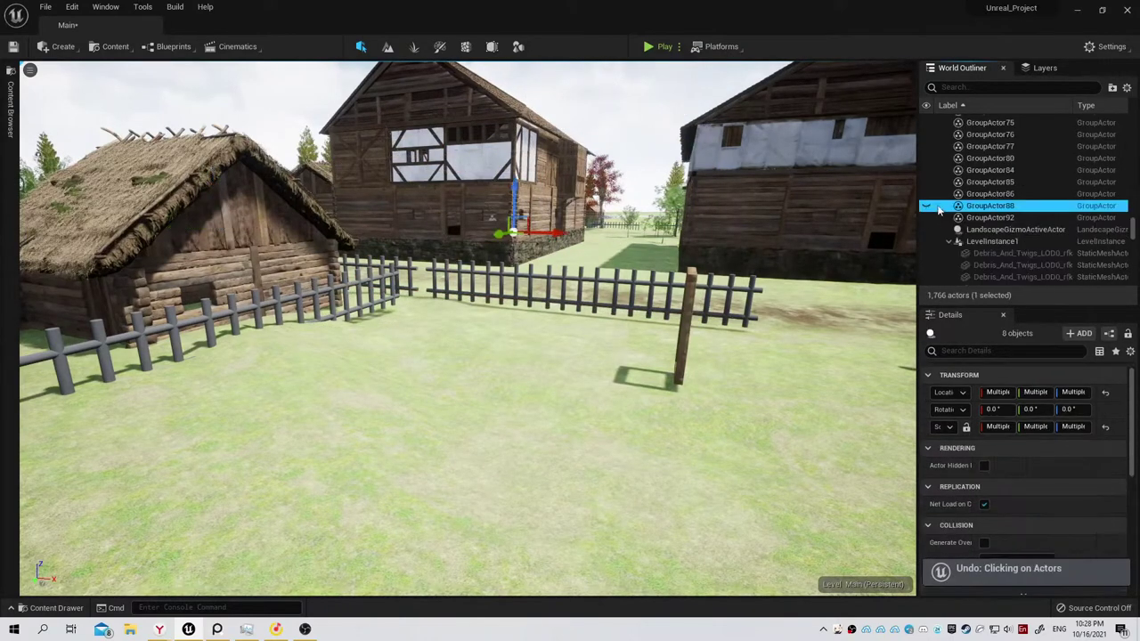
pyautogui.hotkey('ctrl', 'y')
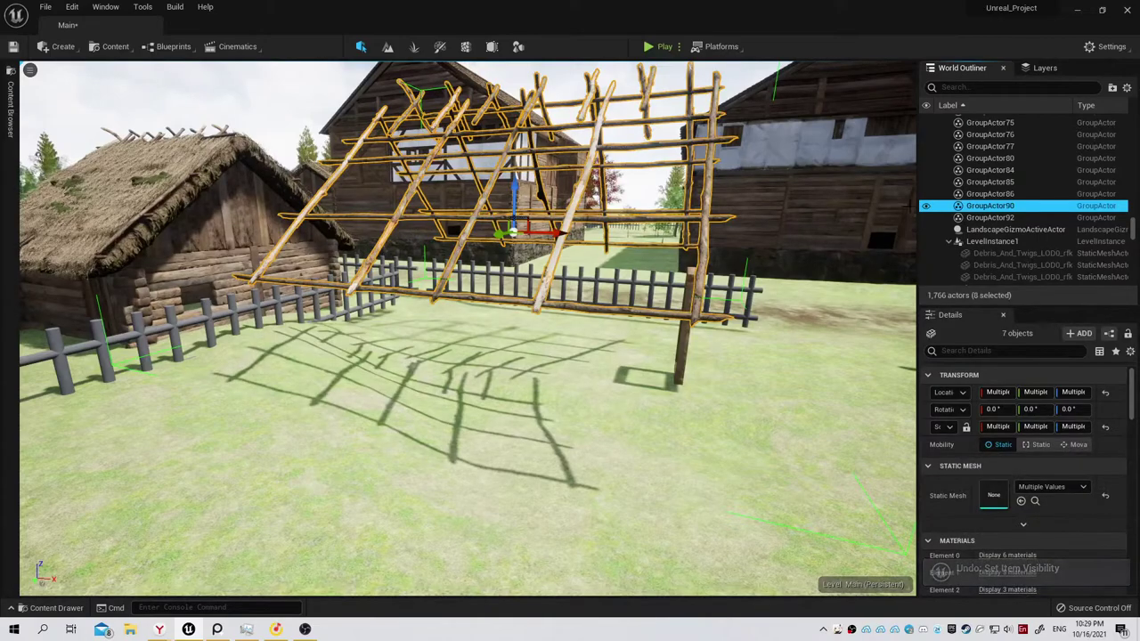
pyautogui.hotkey('ctrl', 'y')
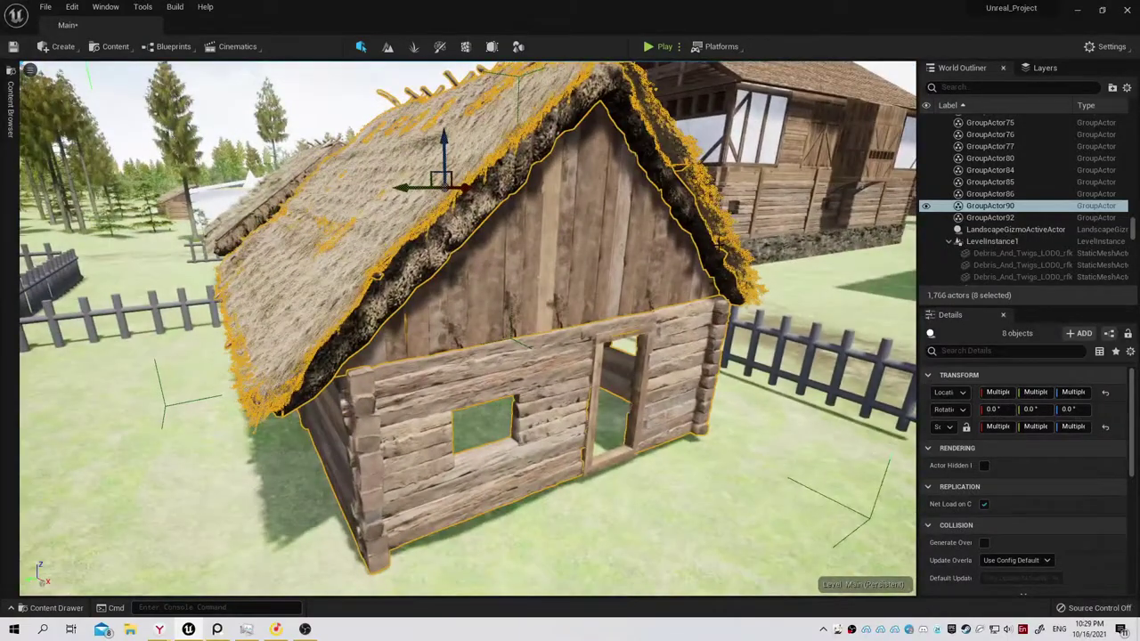
pyautogui.click(346, 204)
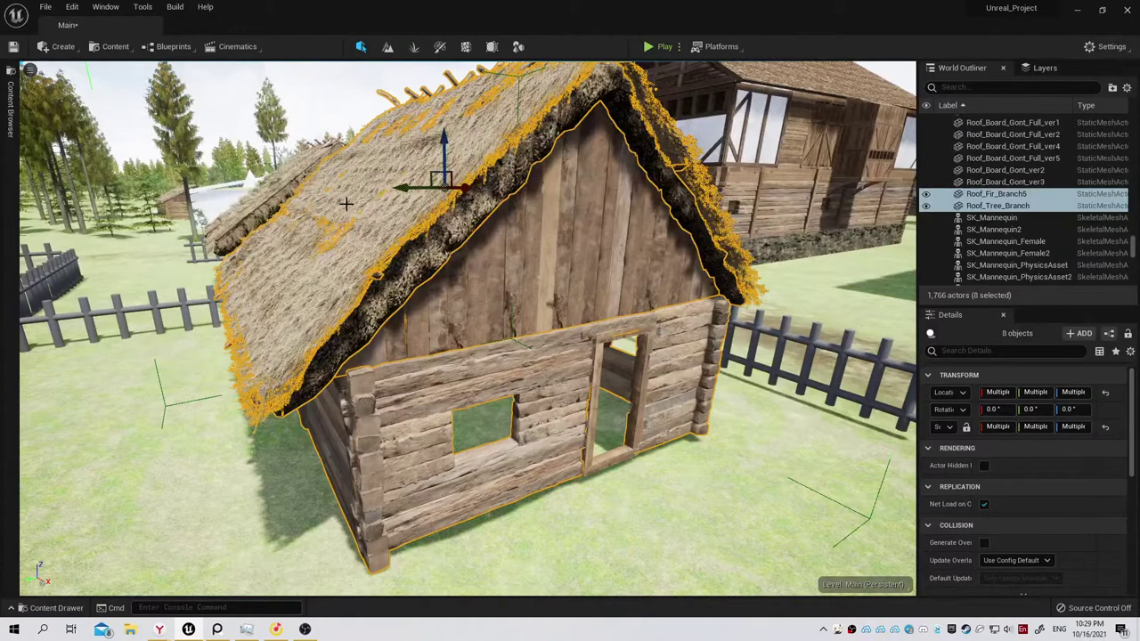
# Start Merge Actors on the selection and pick Environments/Houses/Thatch_House as the save folder.
pyautogui.rightClick(1002, 215)
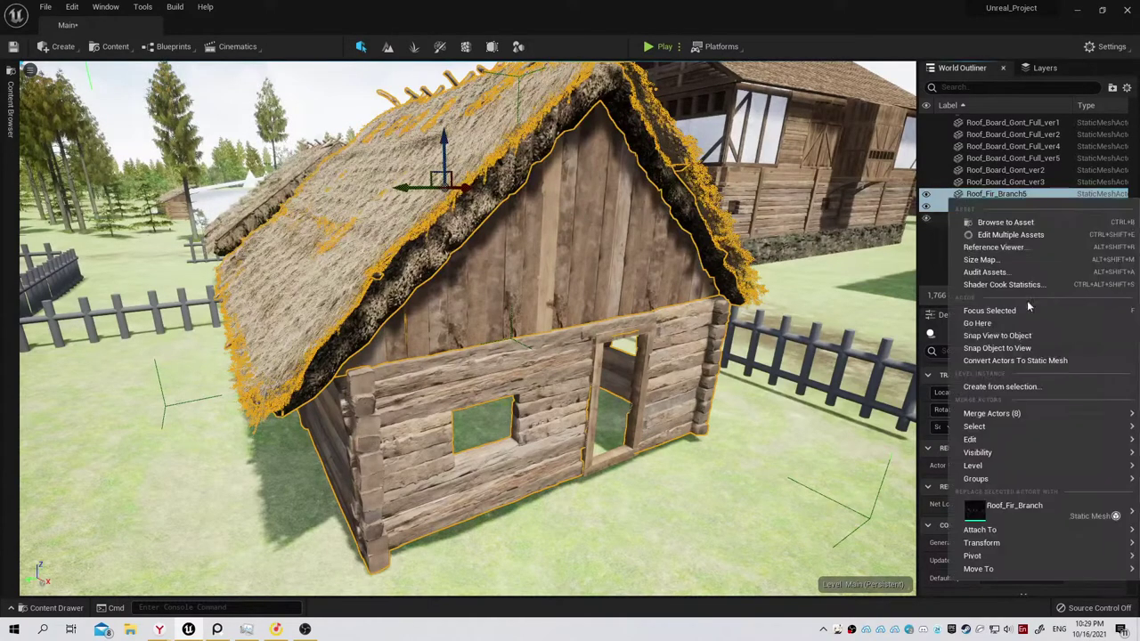
pyautogui.moveTo(1016, 419)
pyautogui.click(816, 415)
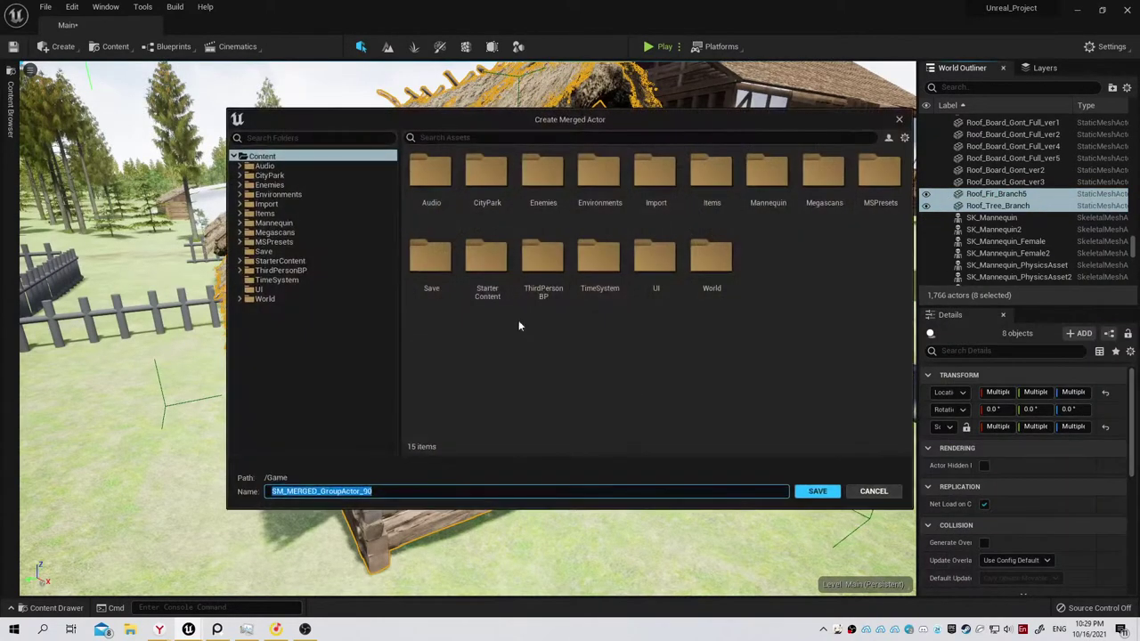
pyautogui.doubleClick(606, 213)
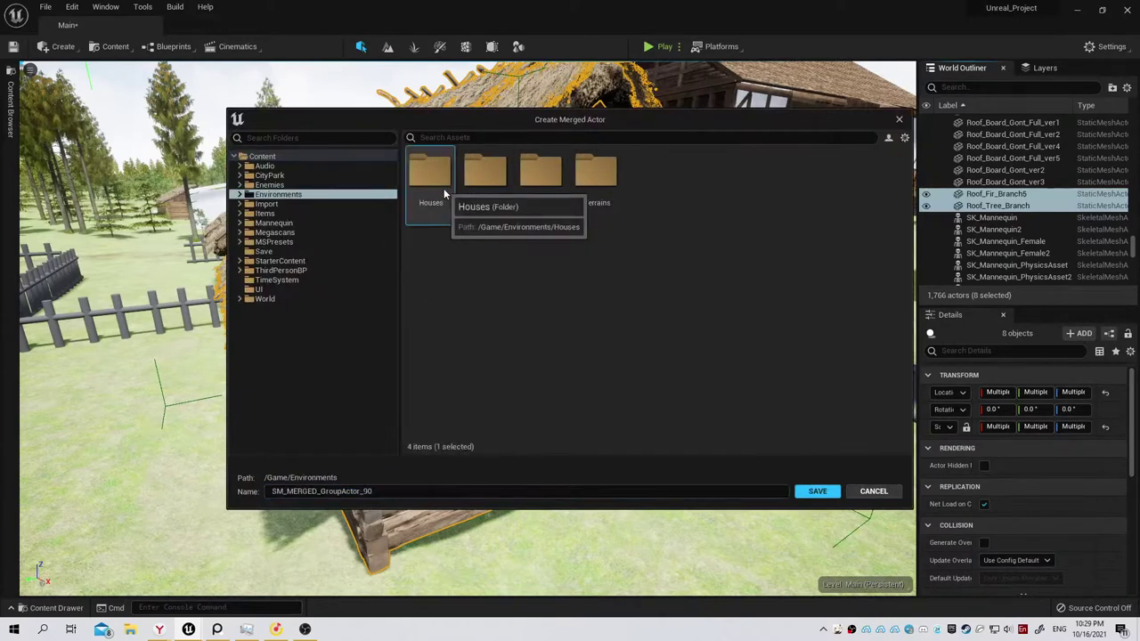
pyautogui.doubleClick(446, 201)
pyautogui.doubleClick(583, 189)
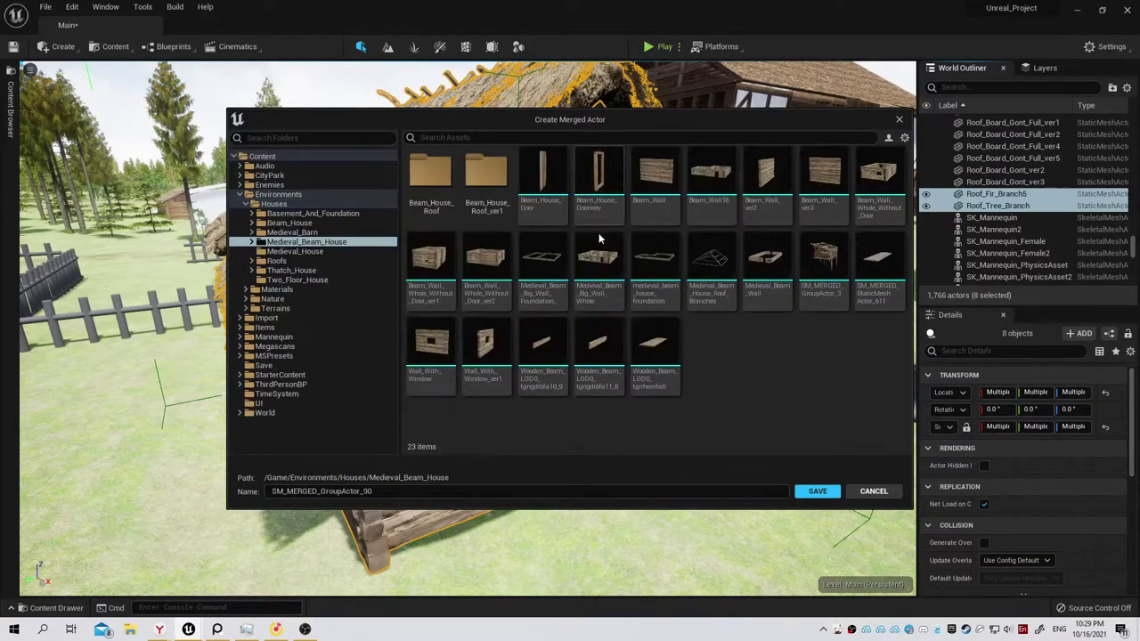
pyautogui.click(318, 223)
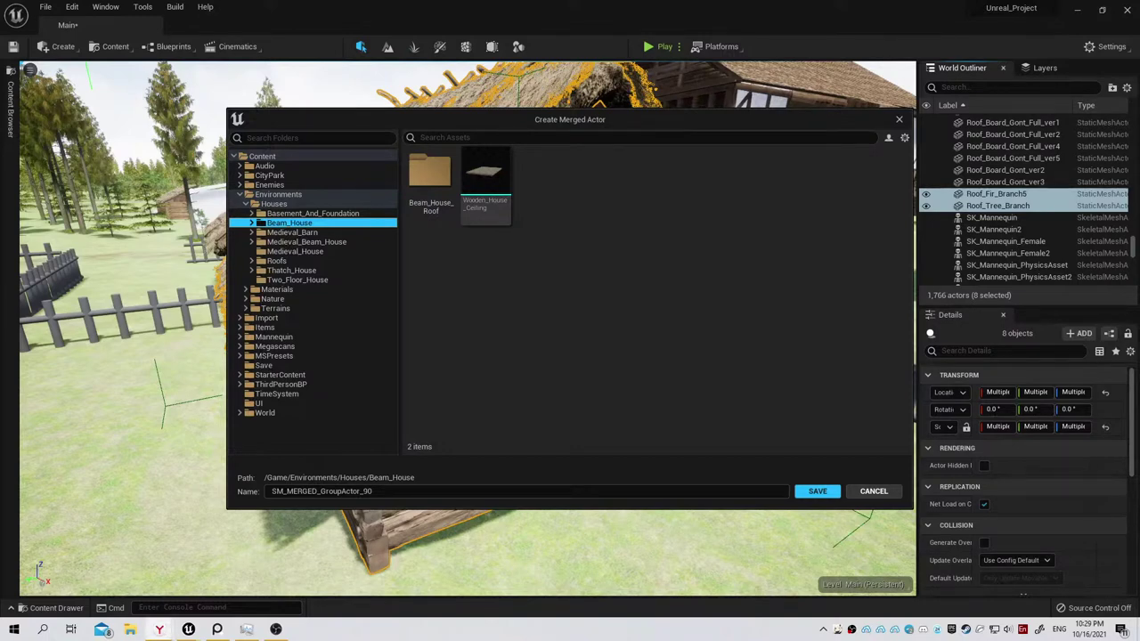
pyautogui.press('Down')
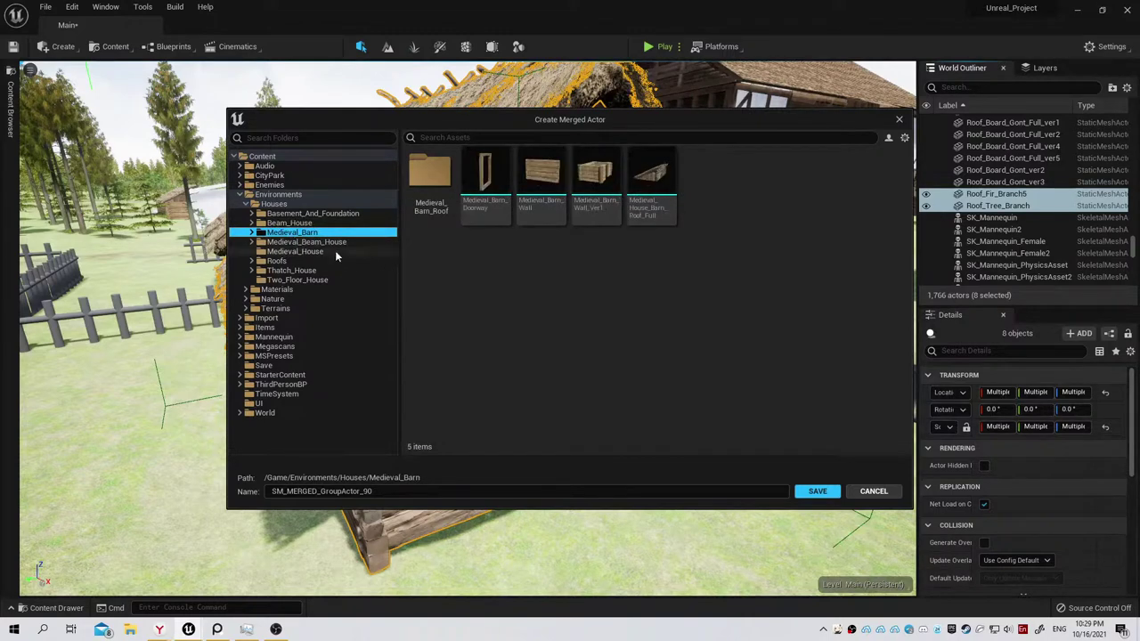
pyautogui.click(329, 253)
pyautogui.click(316, 271)
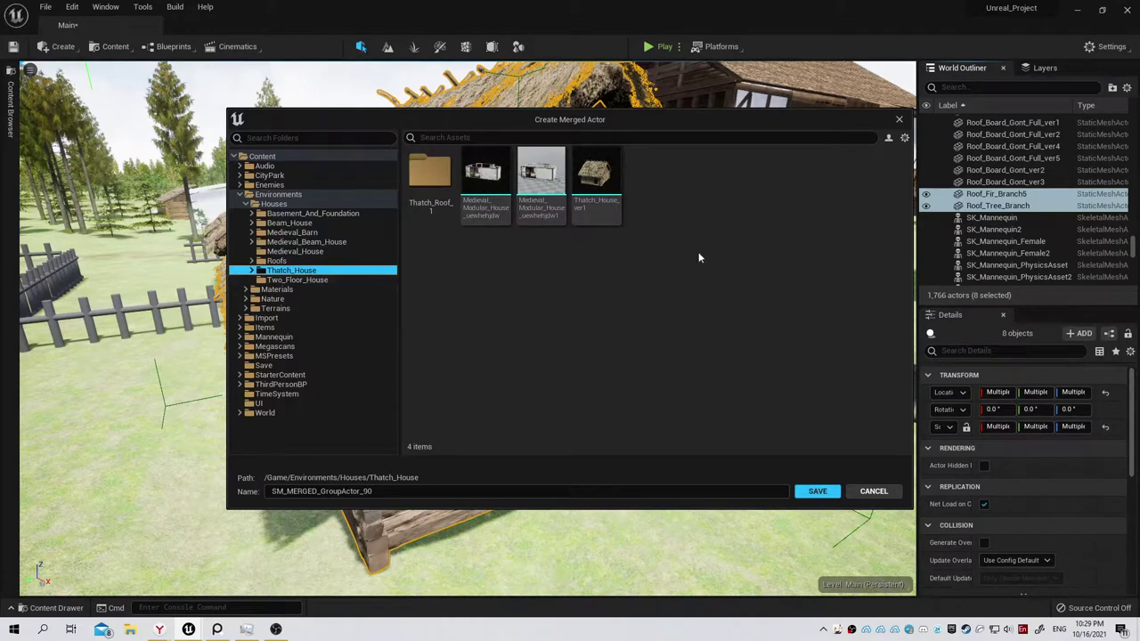
# Name the merged mesh Thatch_House_ver2 and save it.
pyautogui.click(599, 202)
pyautogui.click(340, 491)
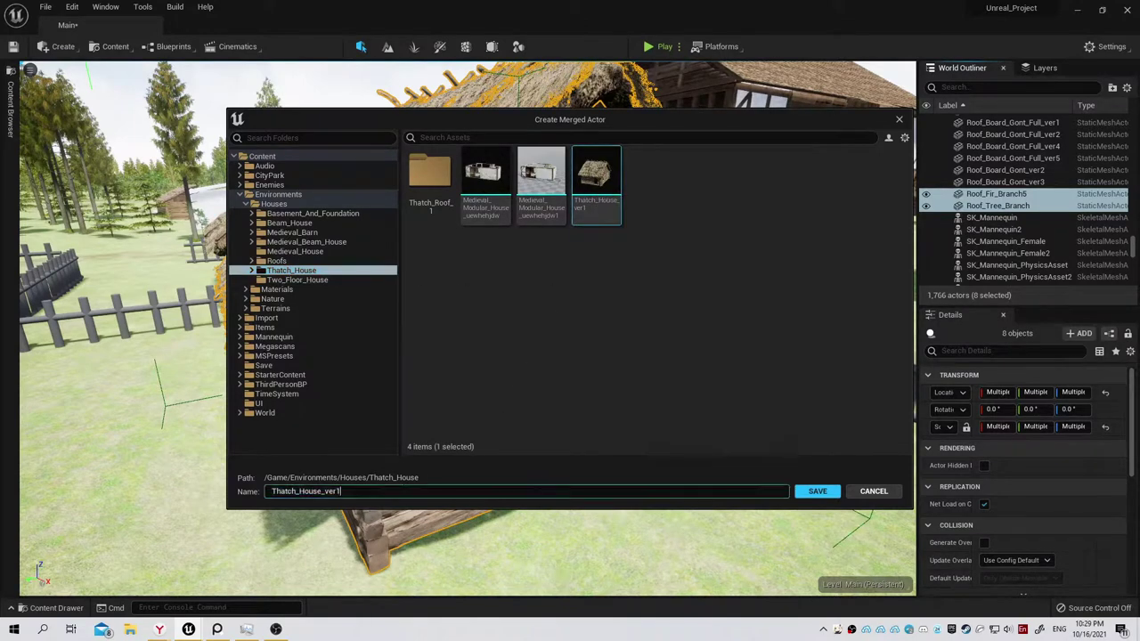
pyautogui.write('2')
pyautogui.press('Return')
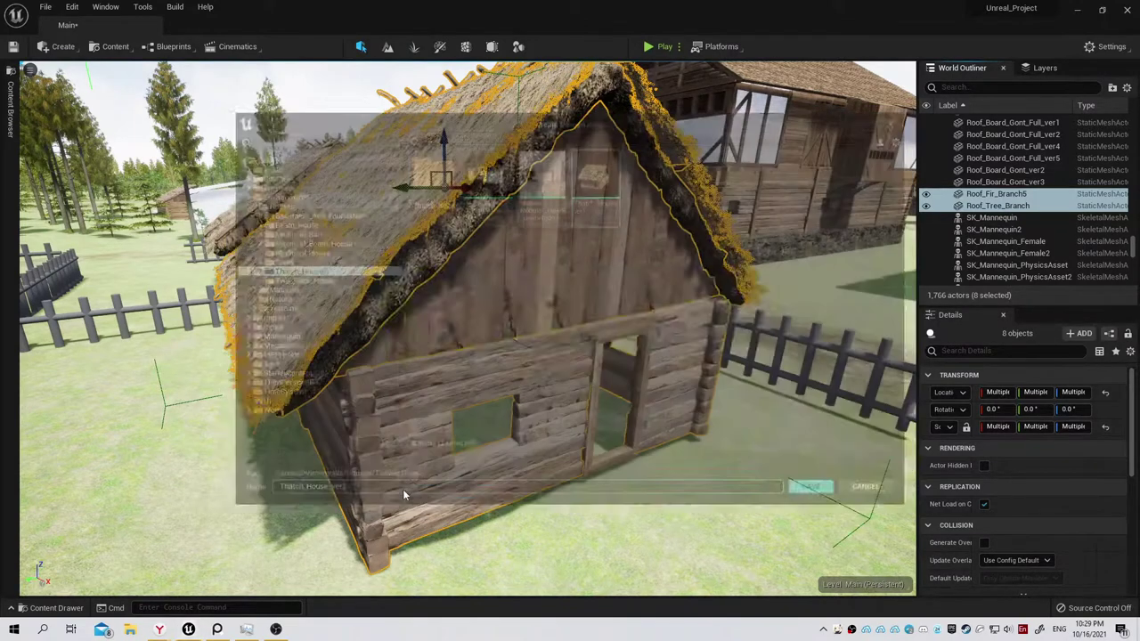
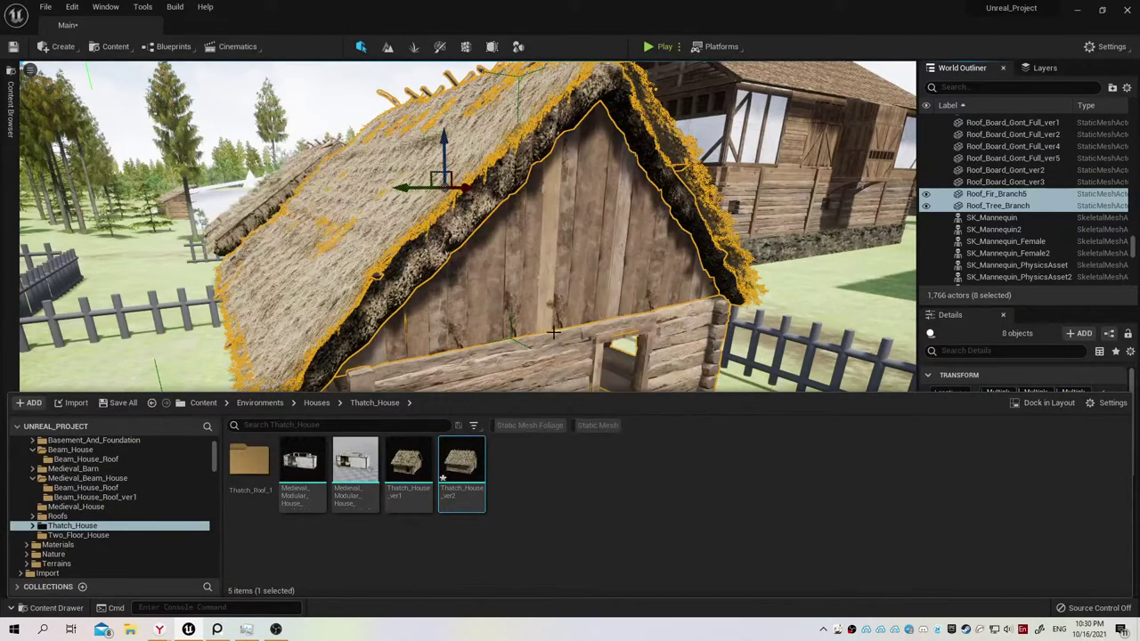
# Drag Thatch_House_ver2 from the Thatch_House folder into the level beside the original thatched house.
pyautogui.moveTo(553, 331)
pyautogui.mouseDown(button='right')
pyautogui.moveTo(606, 321)
pyautogui.moveTo(552, 330)
pyautogui.mouseUp(button='right')
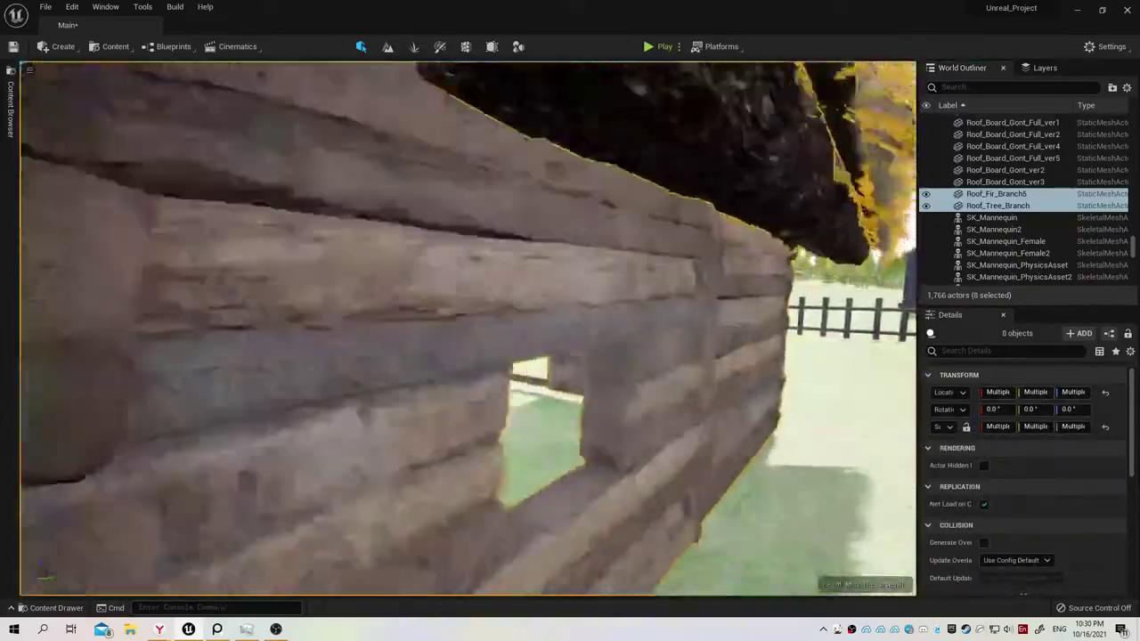
pyautogui.moveTo(553, 329)
pyautogui.mouseDown(button='right')
pyautogui.moveTo(499, 331)
pyautogui.moveTo(570, 332)
pyautogui.moveTo(534, 331)
pyautogui.moveTo(404, 445)
pyautogui.mouseUp(button='right')
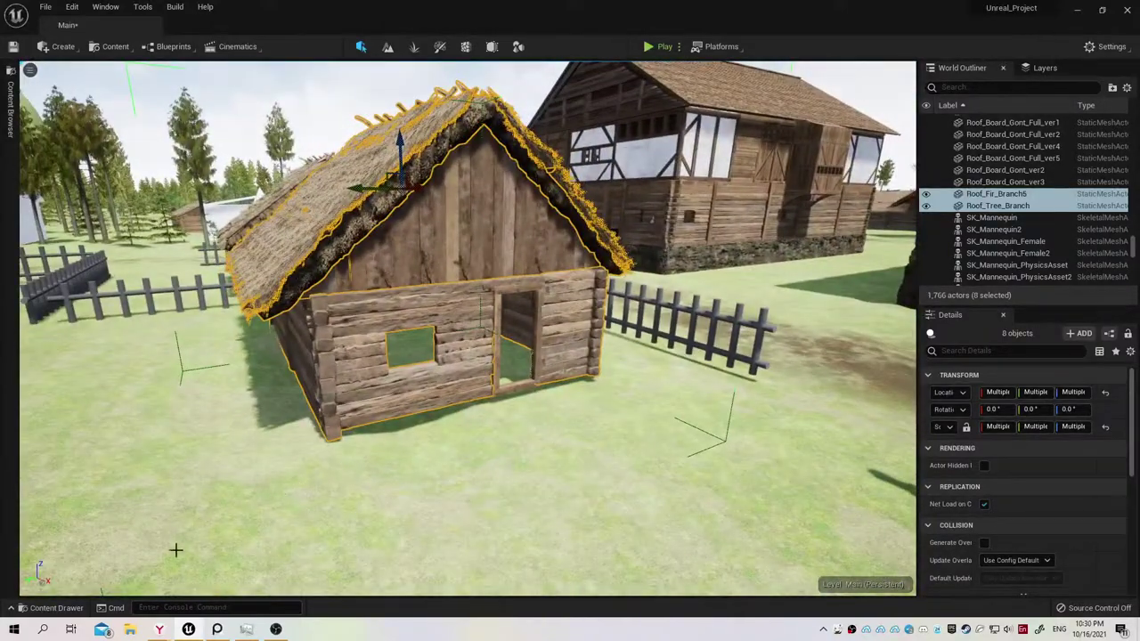
pyautogui.click(56, 608)
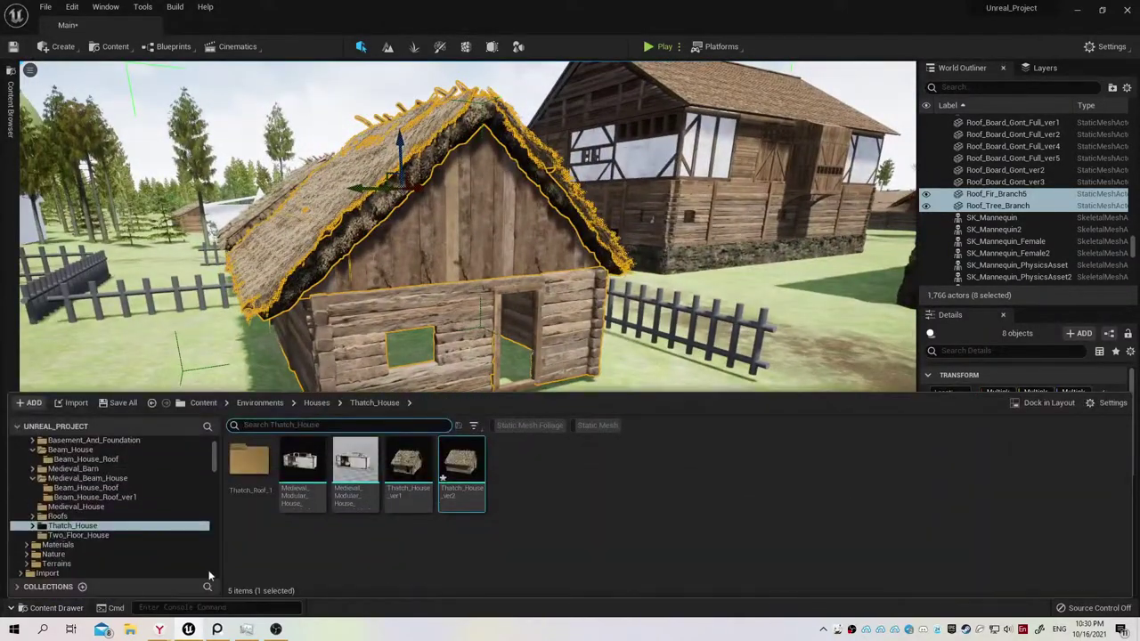
pyautogui.click(468, 470)
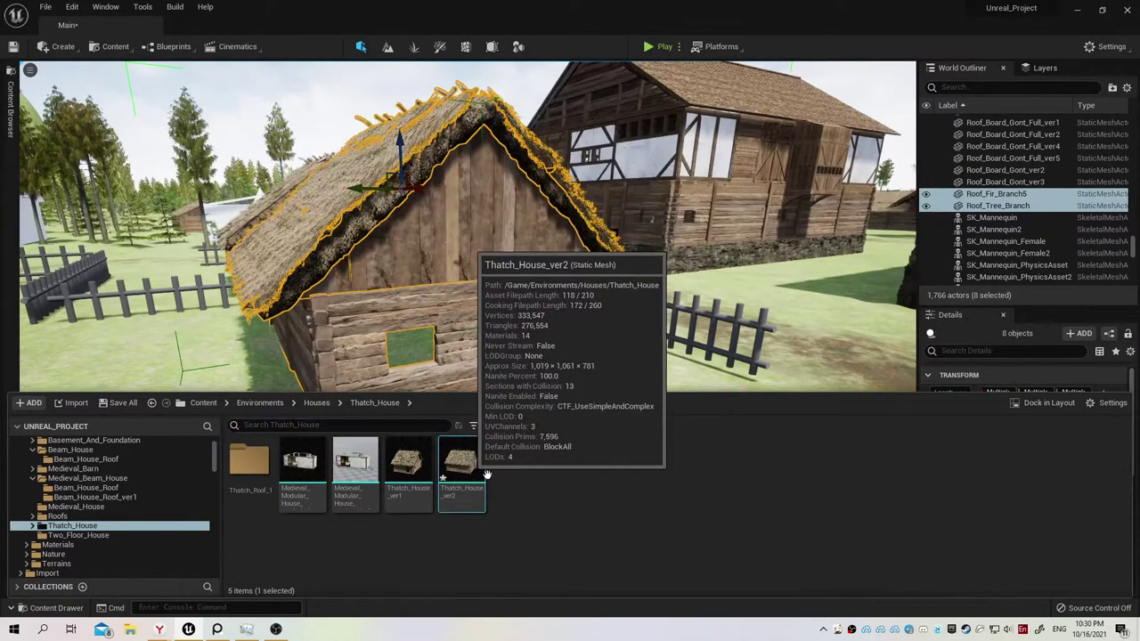
pyautogui.moveTo(467, 473); pyautogui.dragTo(409, 348)
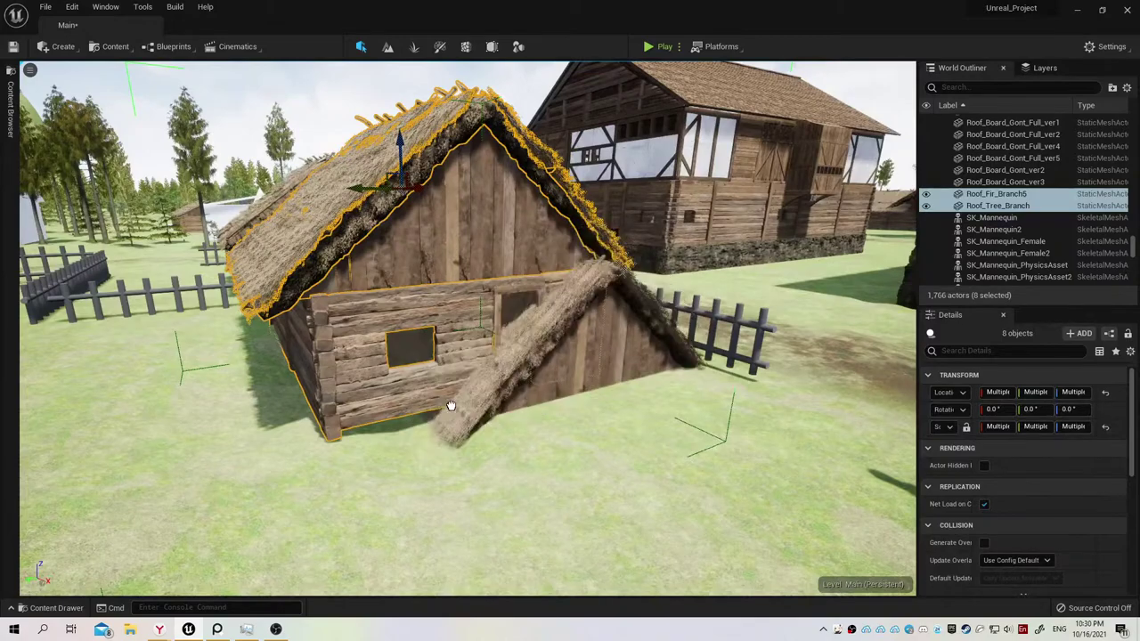
pyautogui.moveTo(409, 348)
pyautogui.mouseDown()
pyautogui.moveTo(449, 407)
pyautogui.moveTo(502, 344)
pyautogui.moveTo(685, 431)
pyautogui.mouseUp()
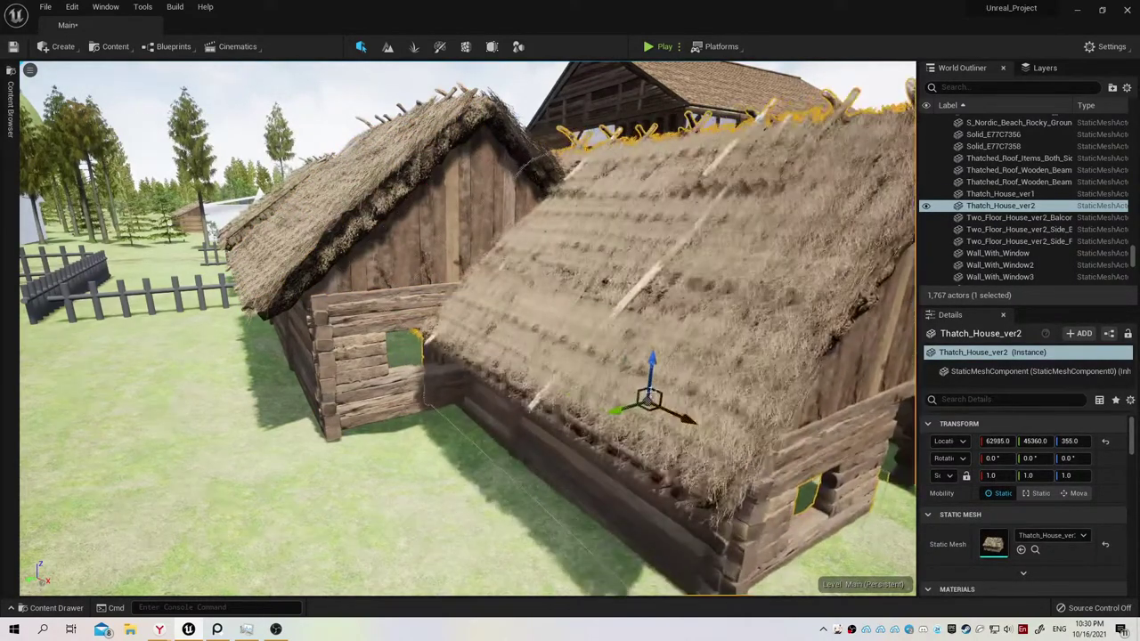
# Save All, keeping the Main level and Thatch_House_ver2 checked.
pyautogui.press('f')
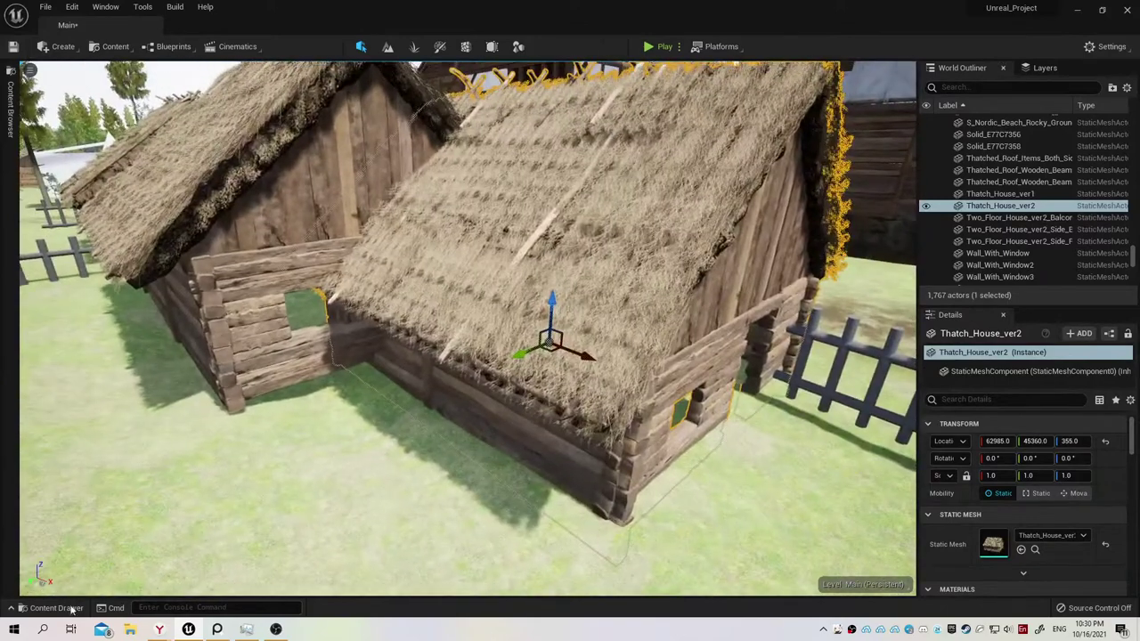
pyautogui.click(54, 608)
pyautogui.click(123, 402)
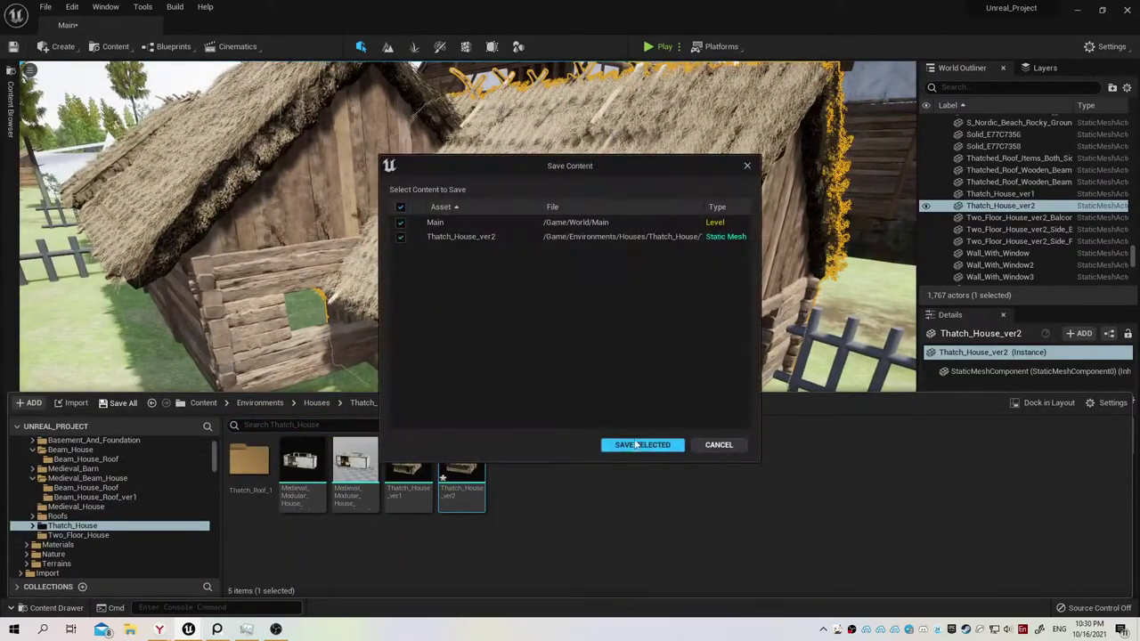
pyautogui.click(639, 444)
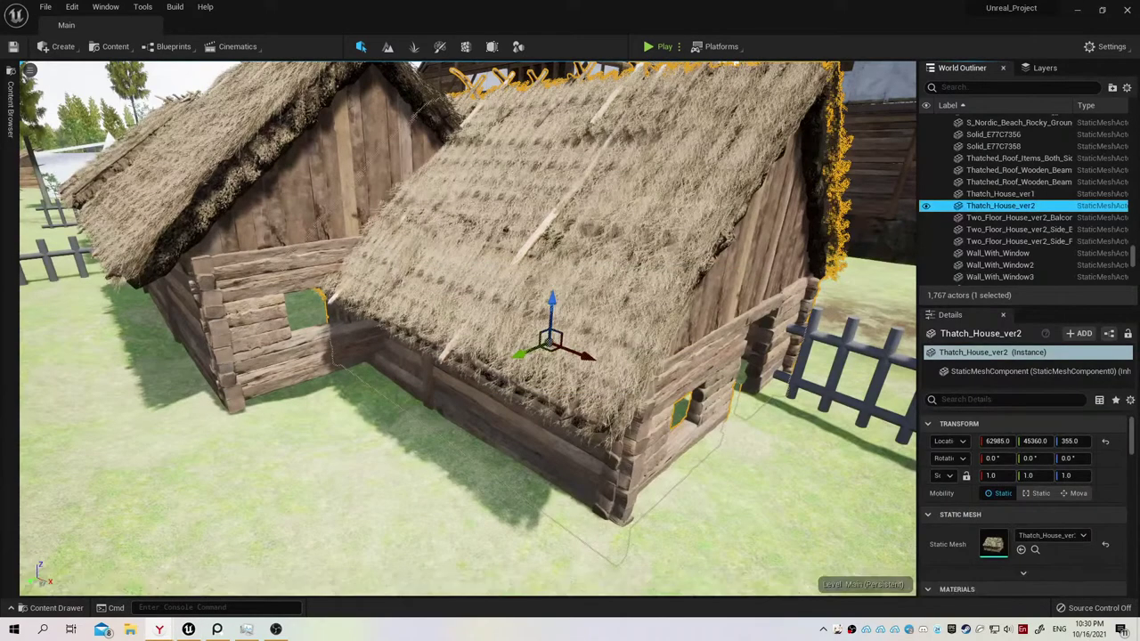
pyautogui.moveTo(504, 340); pyautogui.dragTo(49, 560)
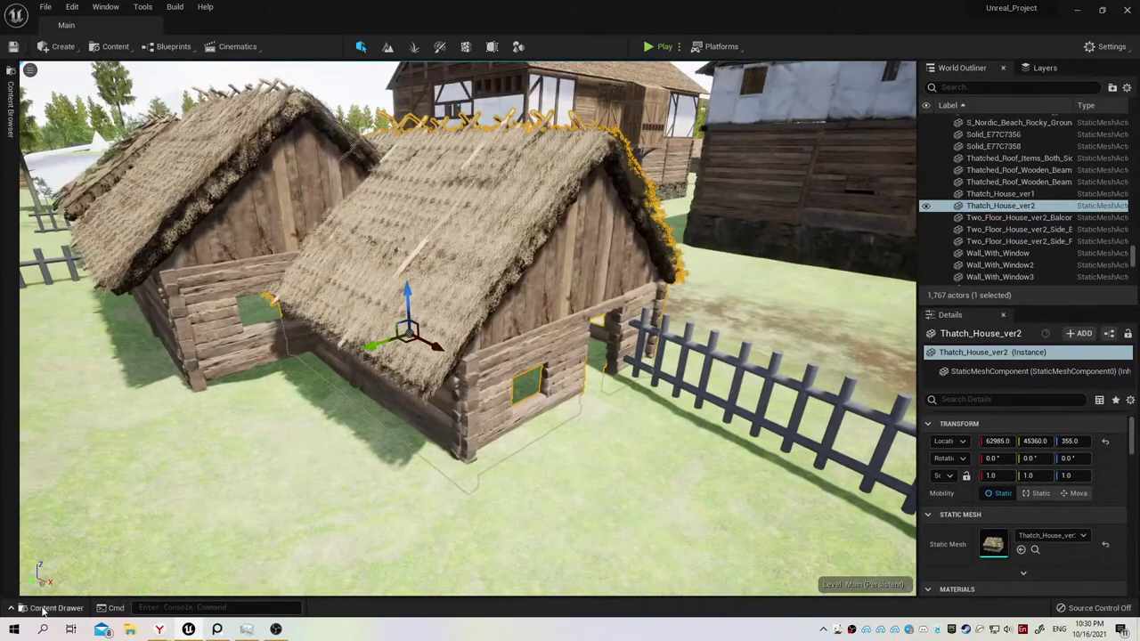
# In Modeling mode, preview a 30-percent Simplify on the roof parts, then cancel it without applying.
pyautogui.click(518, 47)
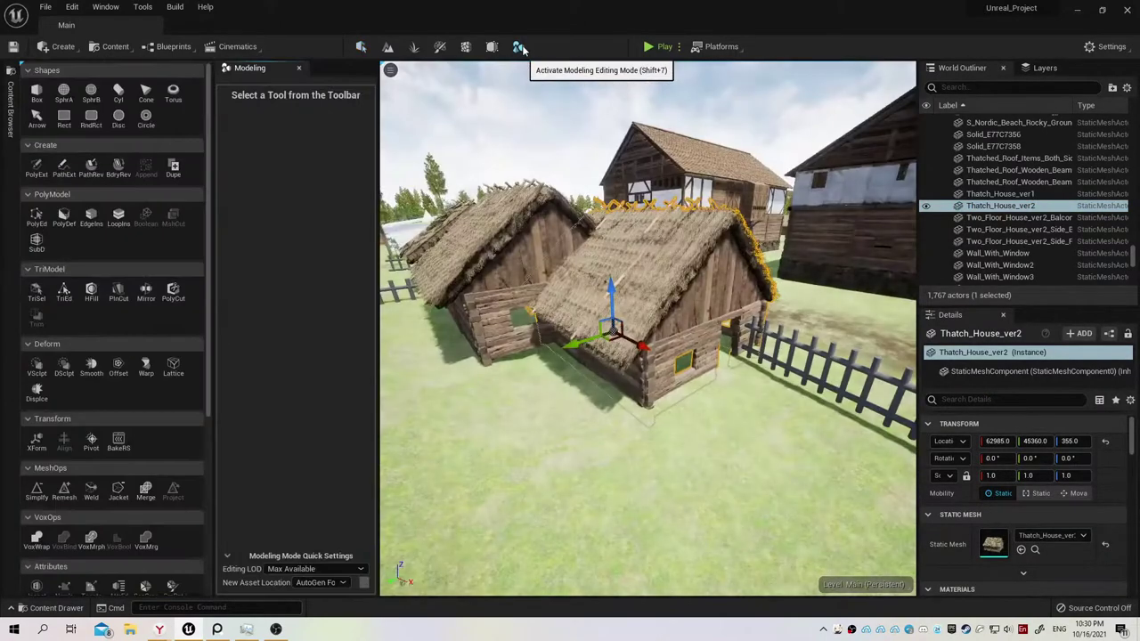
pyautogui.click(37, 488)
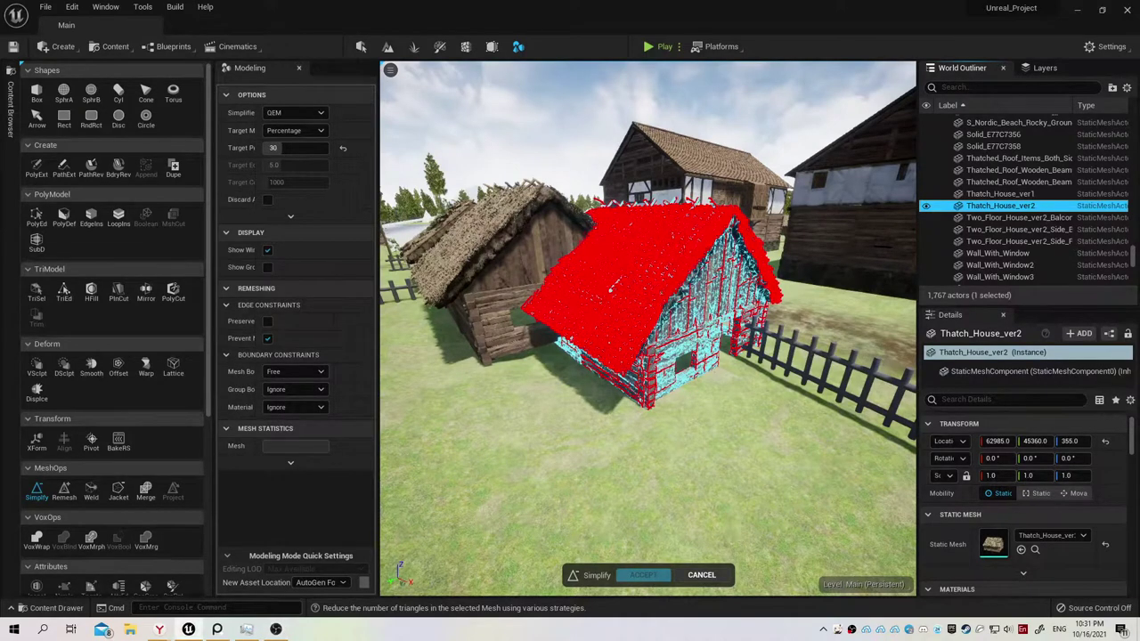
pyautogui.click(466, 239)
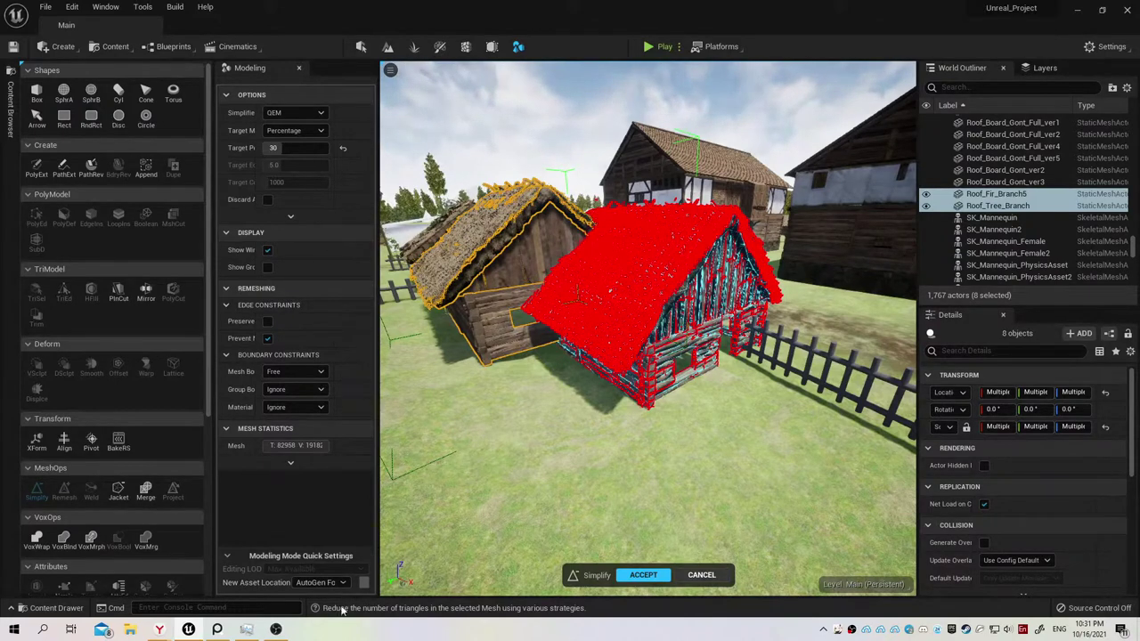
pyautogui.click(702, 577)
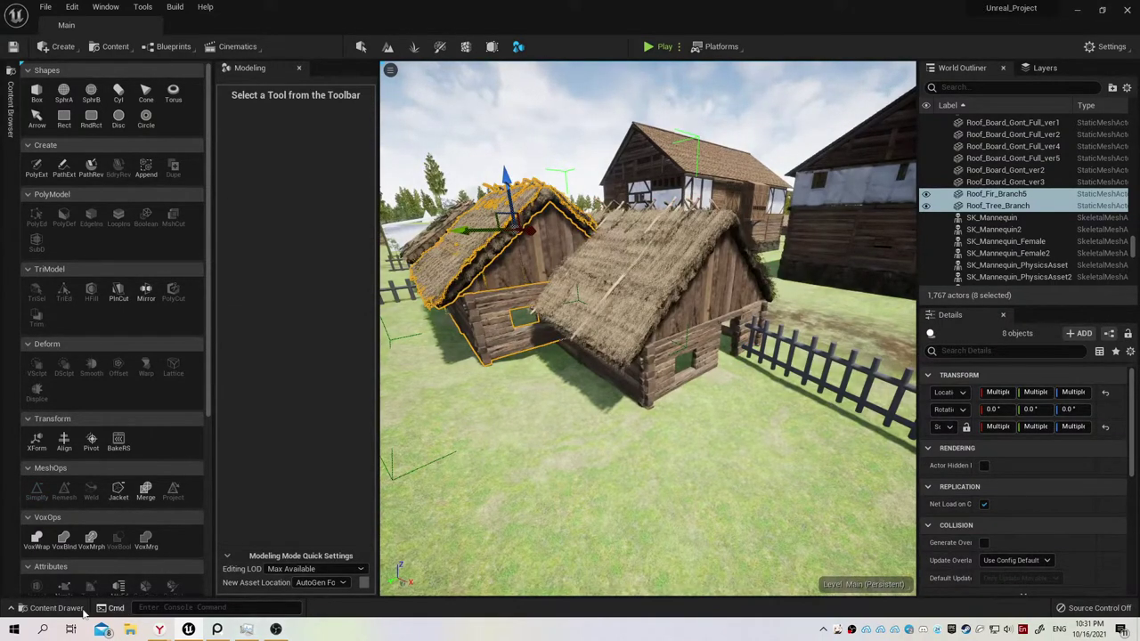
pyautogui.click(59, 608)
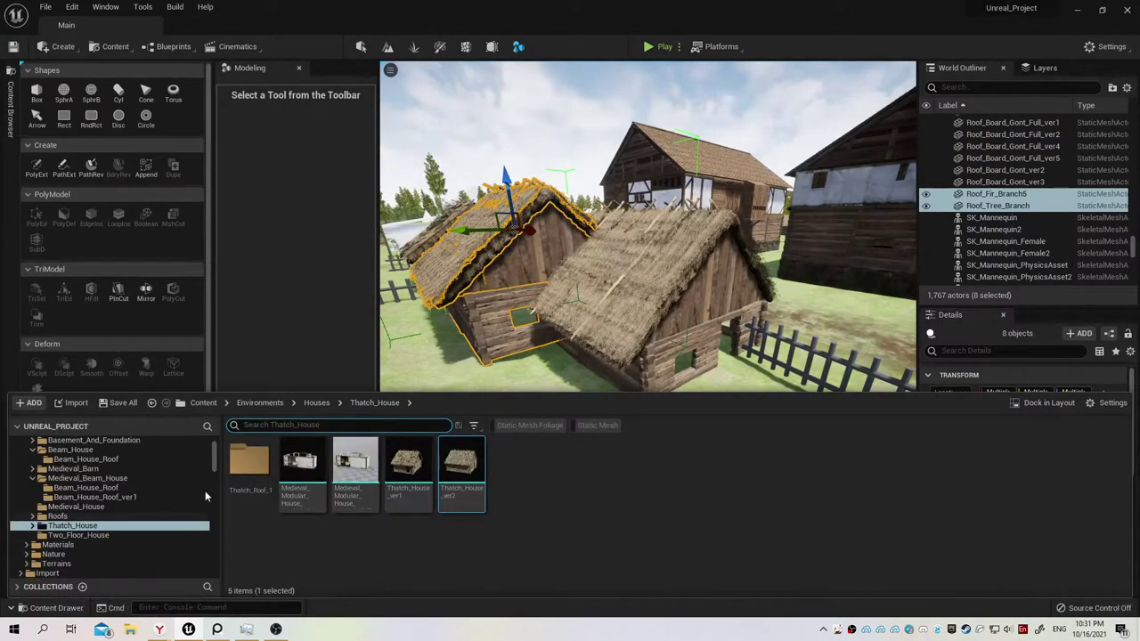
pyautogui.moveTo(457, 464)
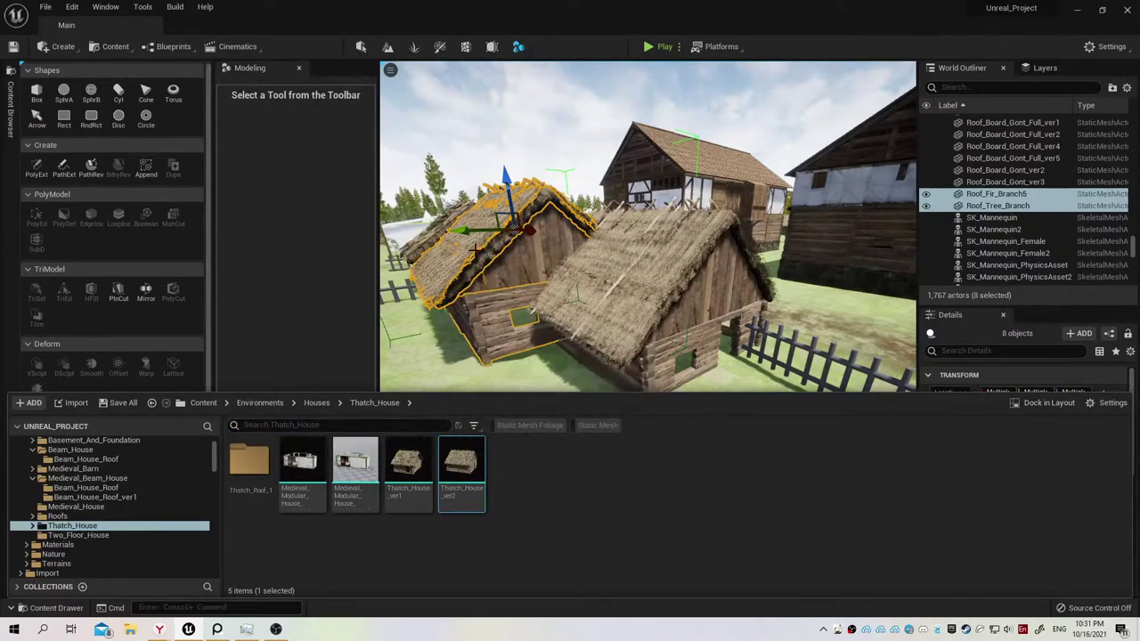
pyautogui.hotkey('ctrl', 'space')
pyautogui.scroll(-3, 1035, 502)
pyautogui.scroll(-2, 1035, 502)
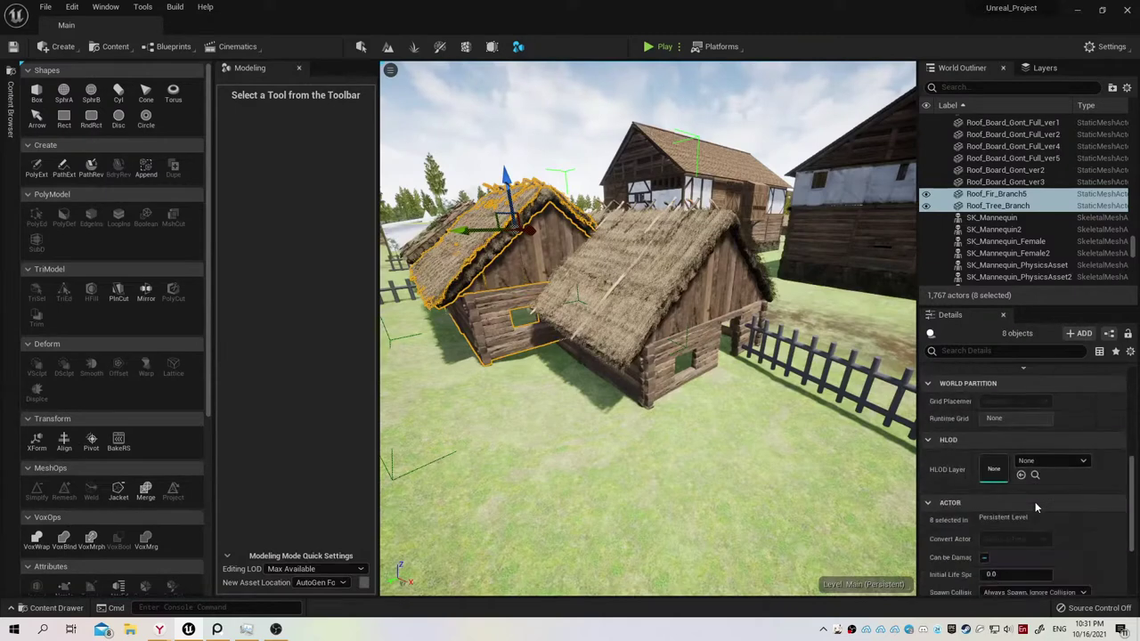
pyautogui.scroll(4, 1035, 501)
pyautogui.scroll(1, 1036, 483)
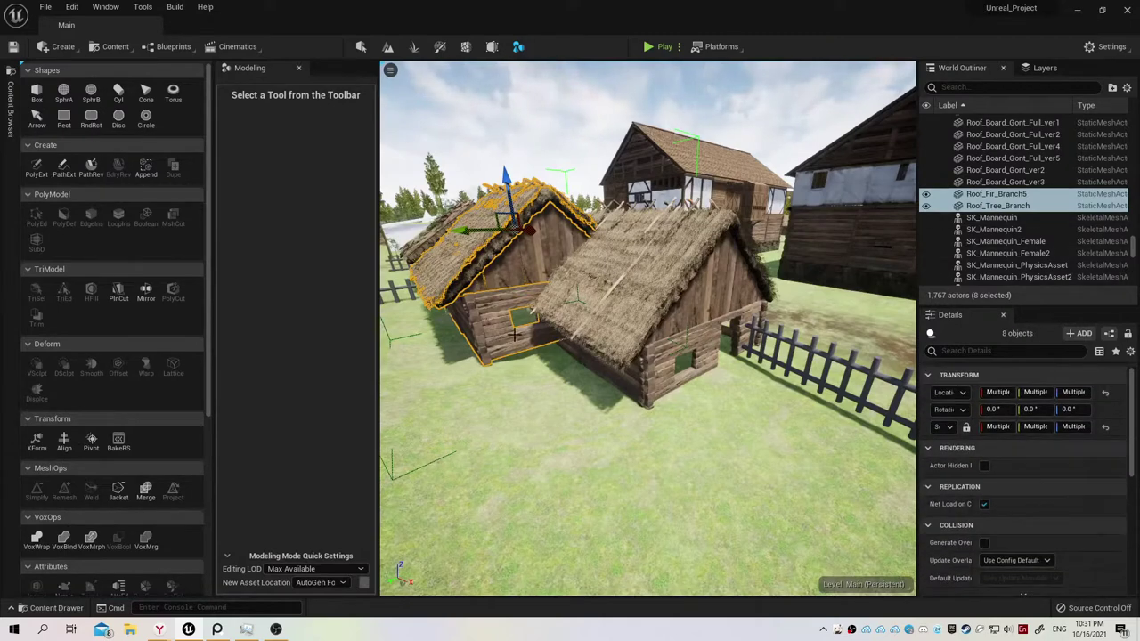
pyautogui.click(9, 120)
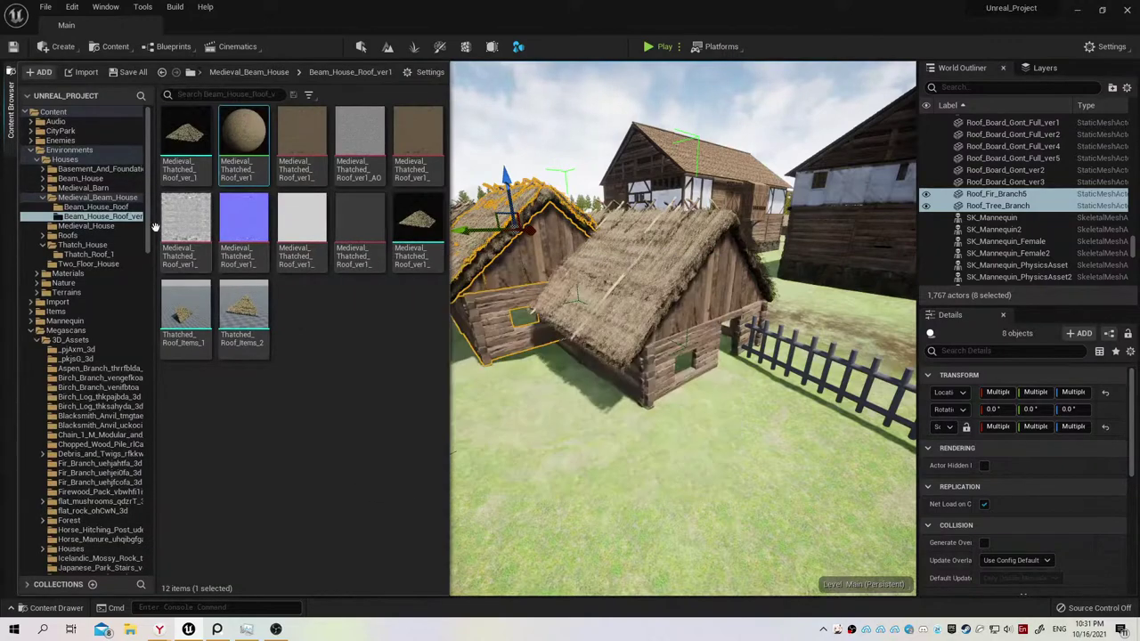
pyautogui.click(98, 207)
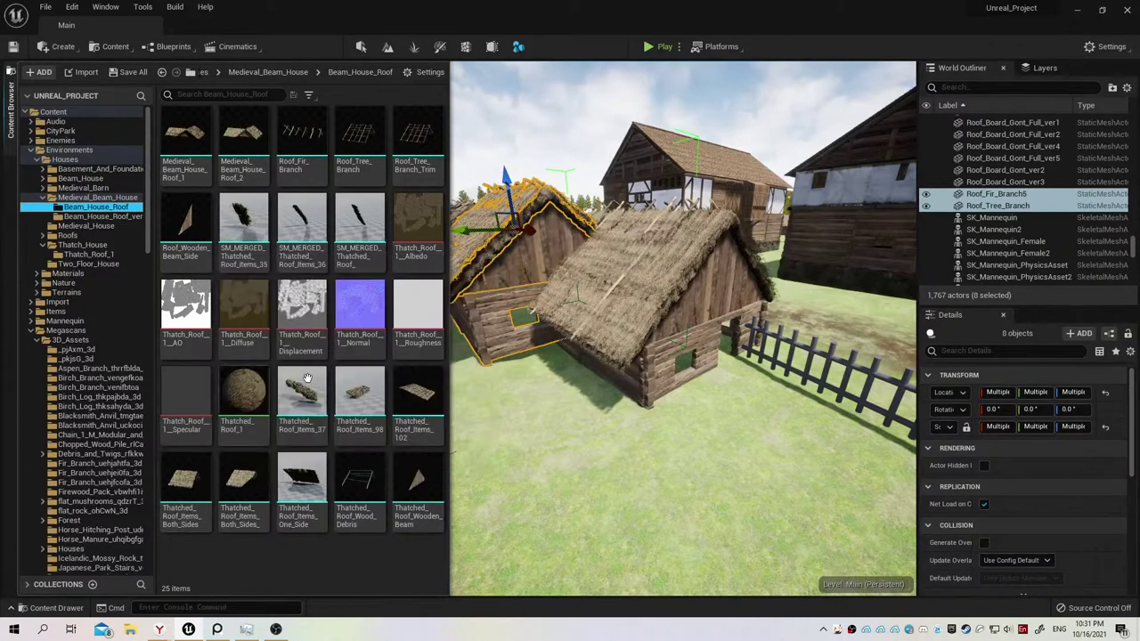
pyautogui.click(187, 485)
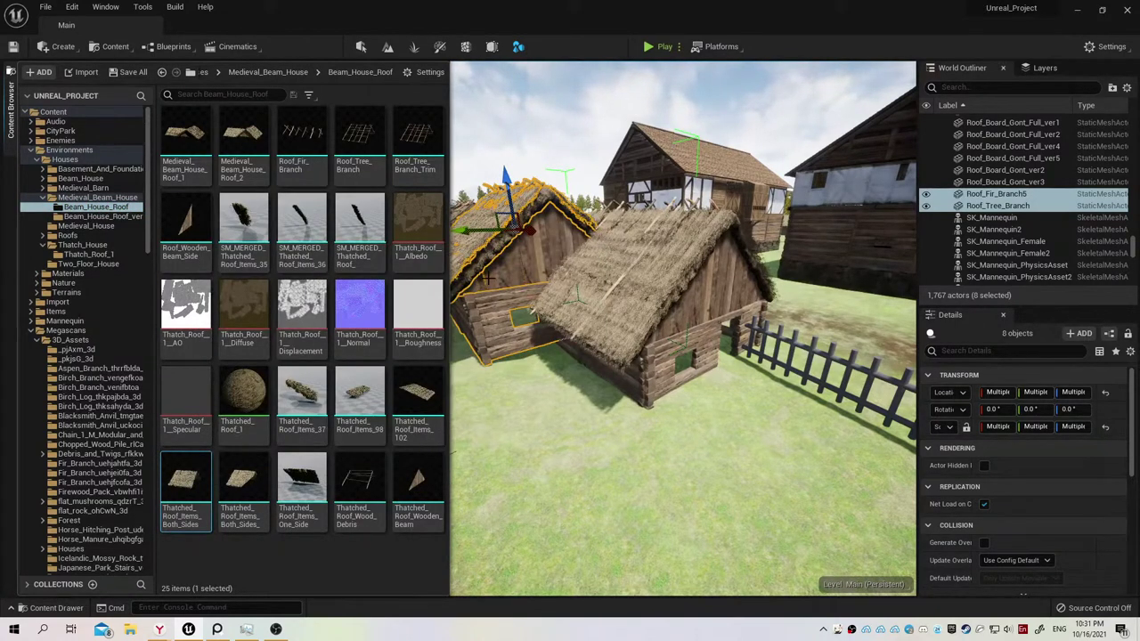
pyautogui.hotkey('shift', '5')
pyautogui.moveTo(486, 269)
pyautogui.keyDown('alt'); pyautogui.mouseDown()
pyautogui.moveTo(588, 267)
pyautogui.moveTo(556, 204)
pyautogui.mouseUp(); pyautogui.keyUp('alt')
# Slide Thatch_House_ver2 along X beside the original house and select the original roof parts.
pyautogui.click(732, 426)
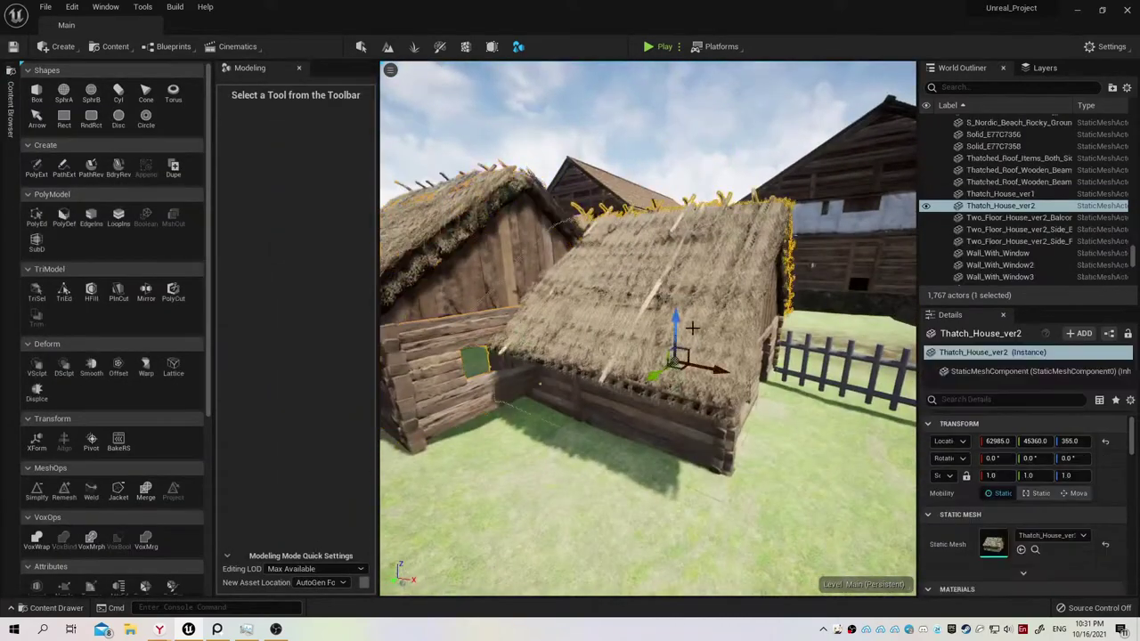
pyautogui.press('f')
pyautogui.moveTo(732, 425)
pyautogui.keyDown('alt'); pyautogui.mouseDown()
pyautogui.moveTo(686, 349)
pyautogui.moveTo(730, 349)
pyautogui.mouseUp(); pyautogui.keyUp('alt')
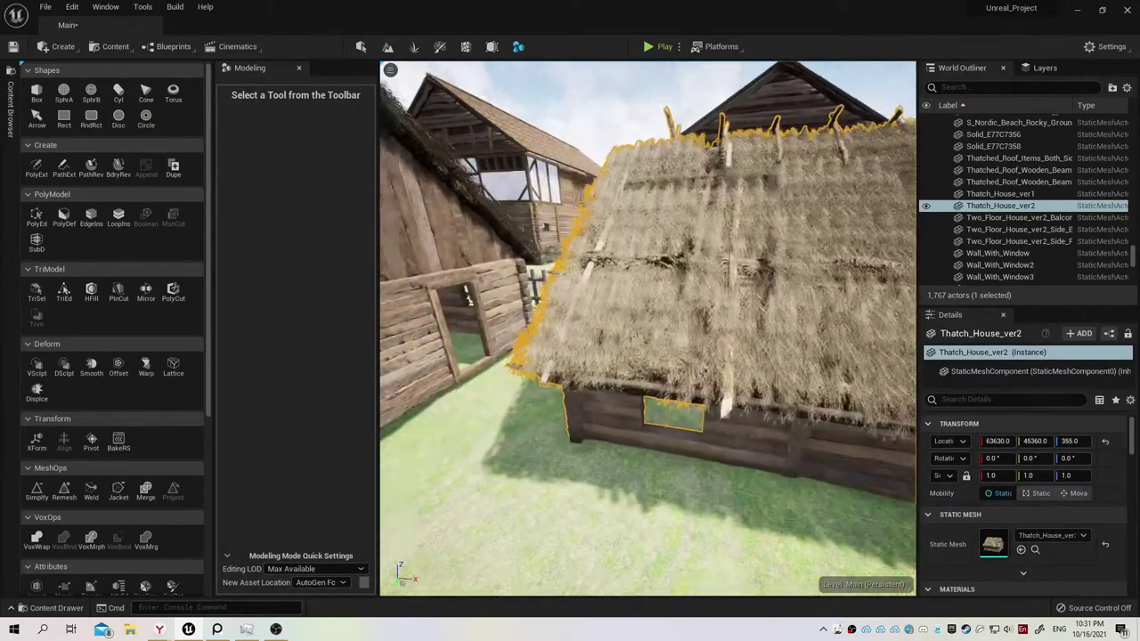
pyautogui.keyDown('alt'); pyautogui.moveTo(648, 328); pyautogui.dragTo(570, 321); pyautogui.keyUp('alt')
pyautogui.click(677, 356)
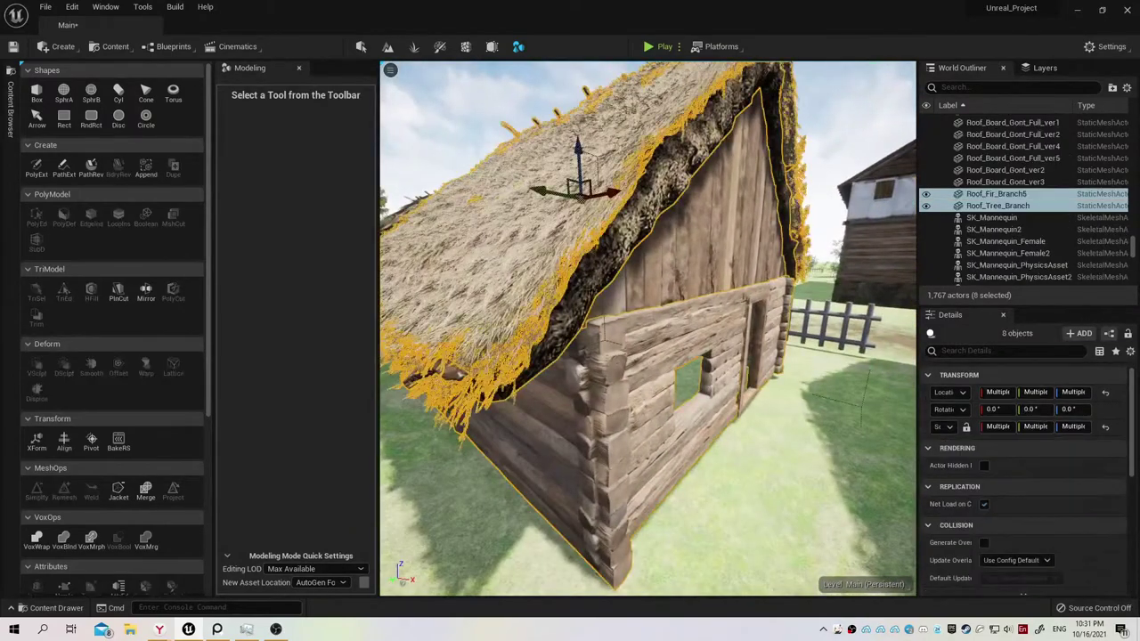
pyautogui.moveTo(553, 294); pyautogui.dragTo(631, 290, button='right')
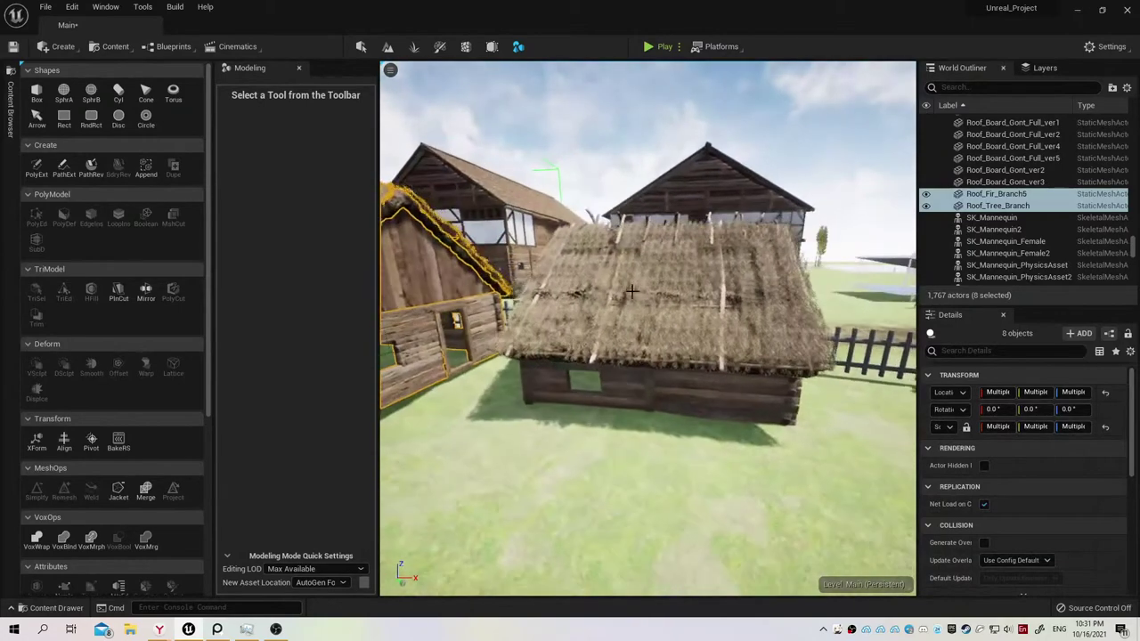
pyautogui.click(685, 310)
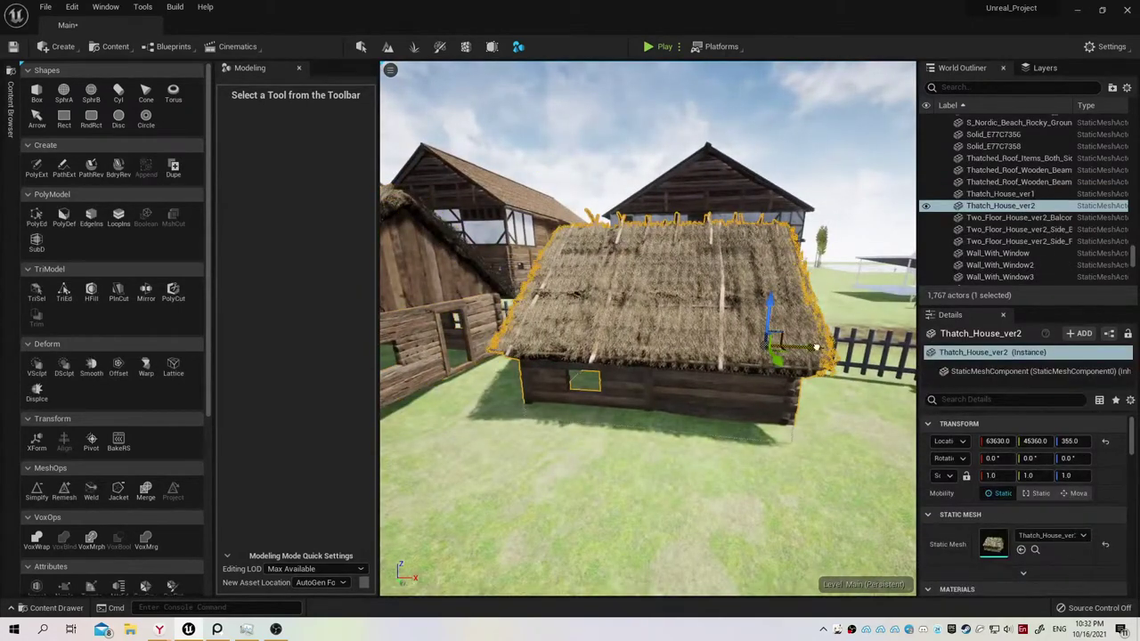
pyautogui.moveTo(810, 347); pyautogui.dragTo(891, 352)
pyautogui.moveTo(891, 352)
pyautogui.mouseDown(button='right')
pyautogui.moveTo(723, 443)
pyautogui.moveTo(695, 355)
pyautogui.mouseUp(button='right')
pyautogui.click(695, 355)
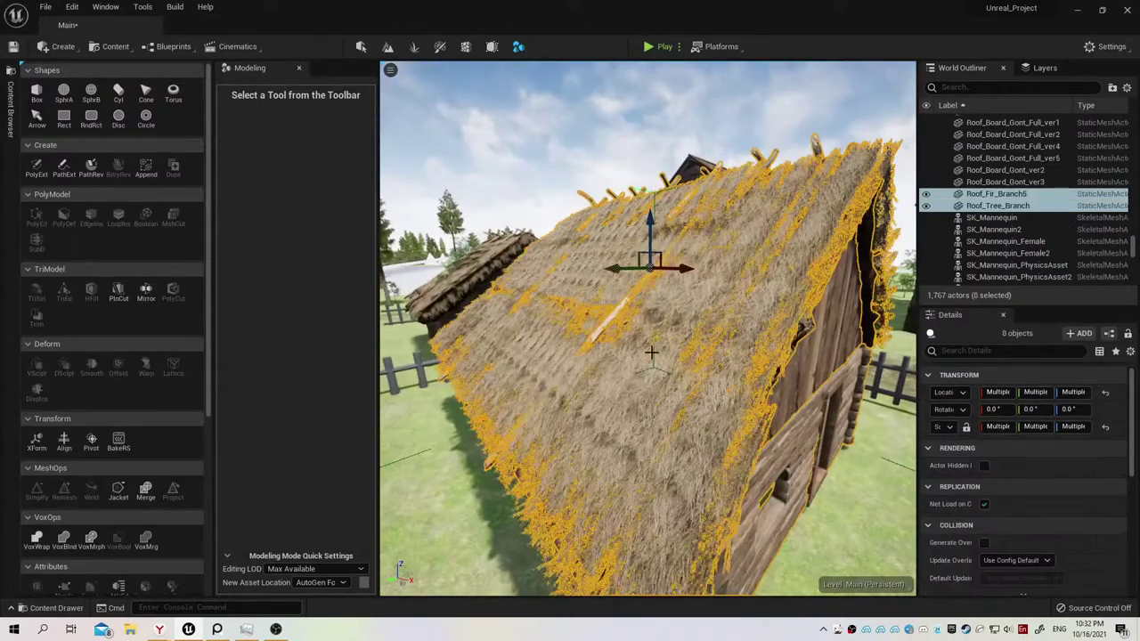
pyautogui.keyDown('alt'); pyautogui.moveTo(651, 353); pyautogui.dragTo(540, 374); pyautogui.keyUp('alt')
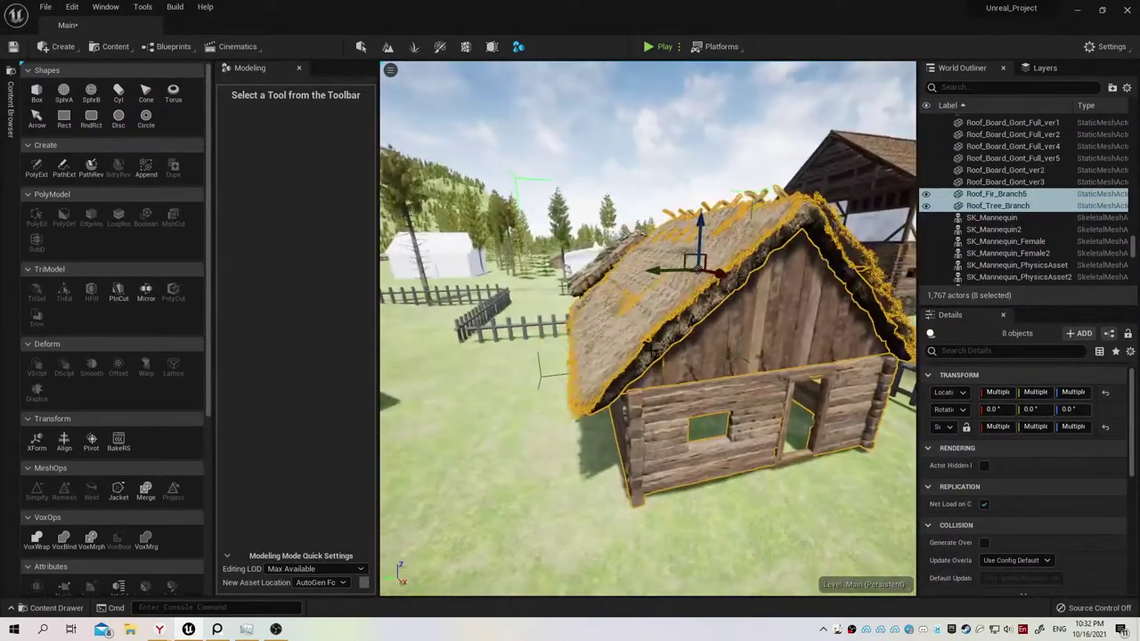
# Undo the recent selection changes on the original house's roof parts.
pyautogui.hotkey('ctrl', 'z')
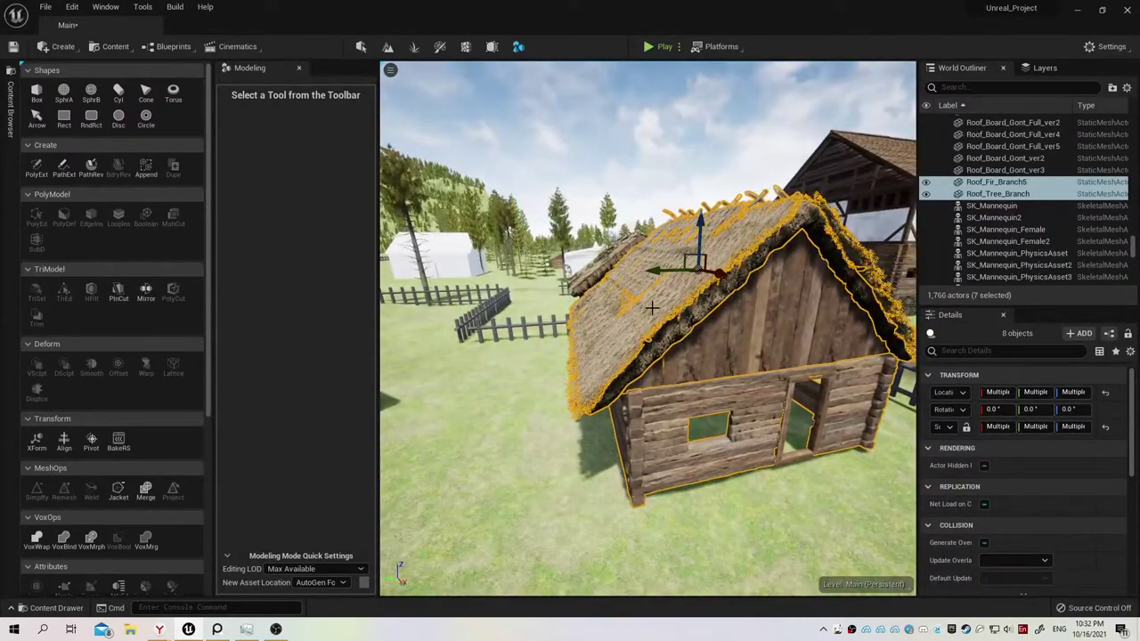
pyautogui.keyDown('ctrl'); pyautogui.click(652, 307); pyautogui.keyUp('ctrl')
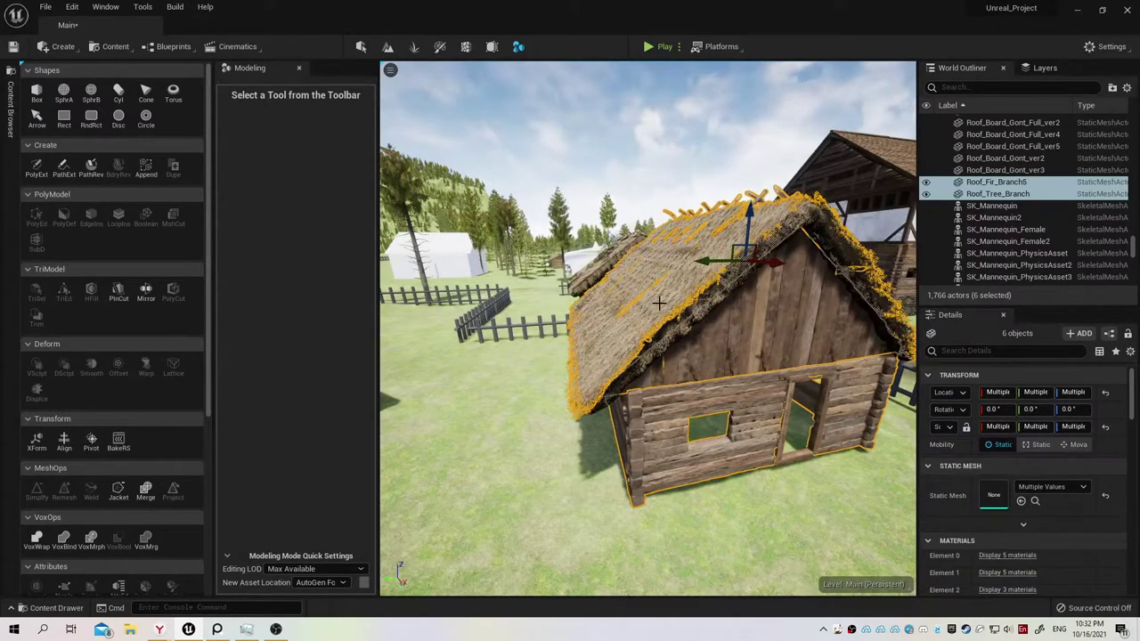
pyautogui.keyDown('alt'); pyautogui.moveTo(659, 304); pyautogui.dragTo(623, 267); pyautogui.keyUp('alt')
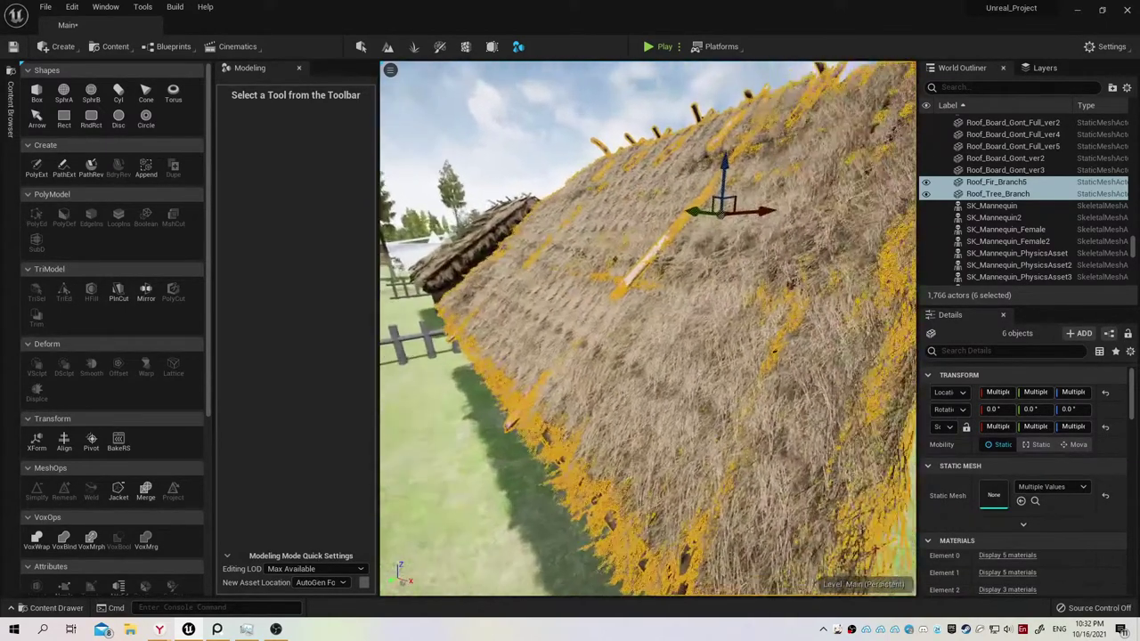
pyautogui.hotkey('ctrl', 'z')
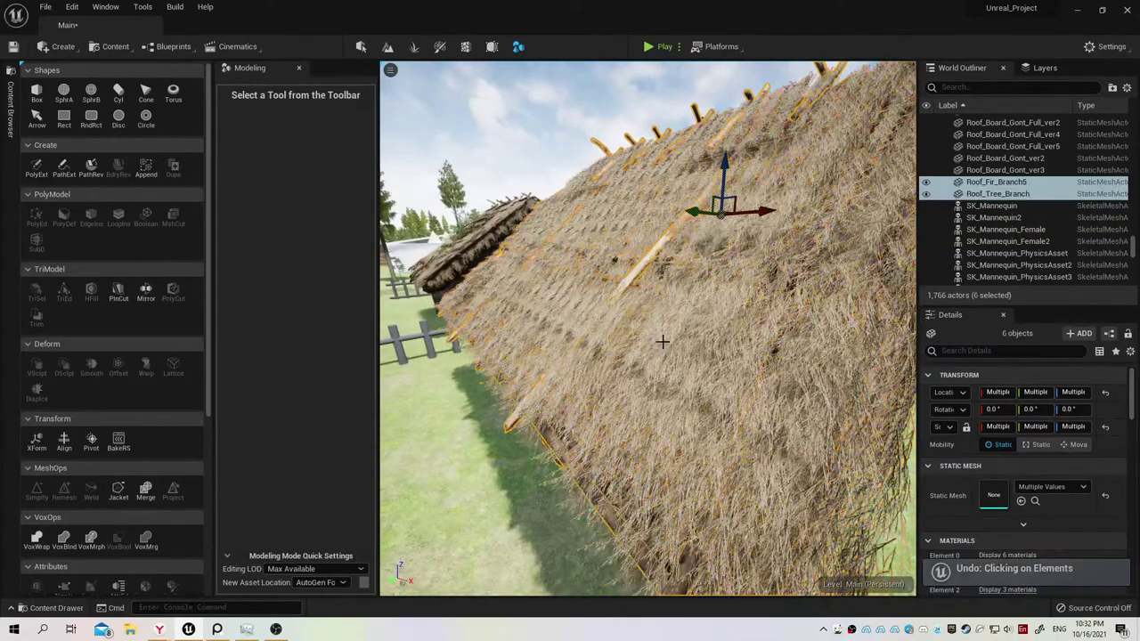
pyautogui.hotkey('ctrl', 'z')
pyautogui.hotkey('ctrl', 'z')
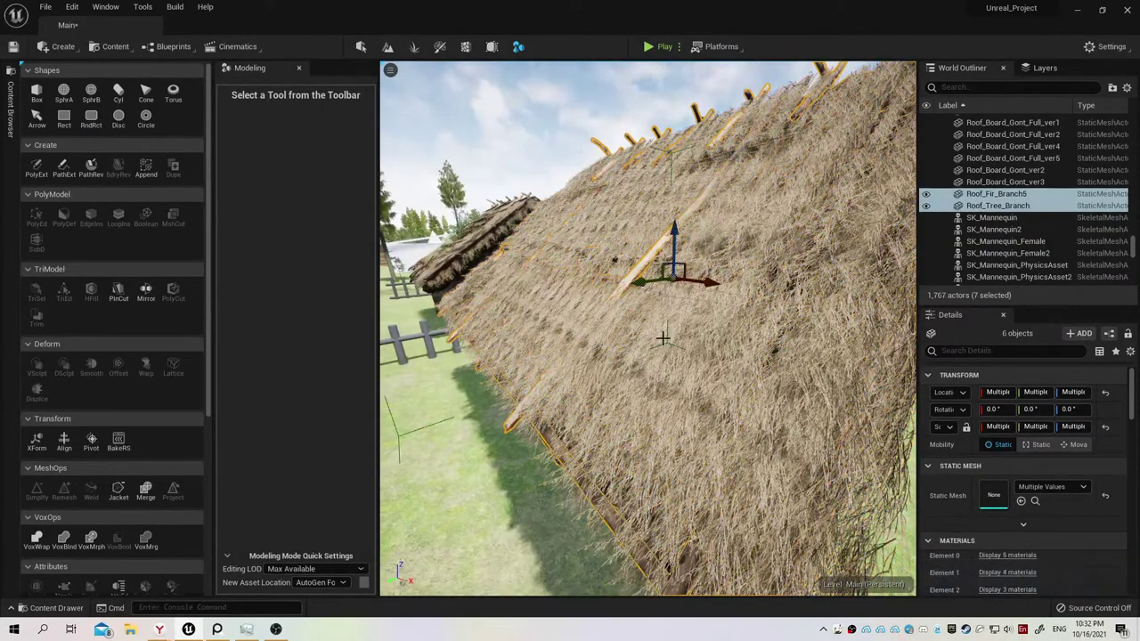
pyautogui.hotkey('ctrl', 'z')
pyautogui.keyDown('alt'); pyautogui.moveTo(663, 338); pyautogui.dragTo(628, 360); pyautogui.keyUp('alt')
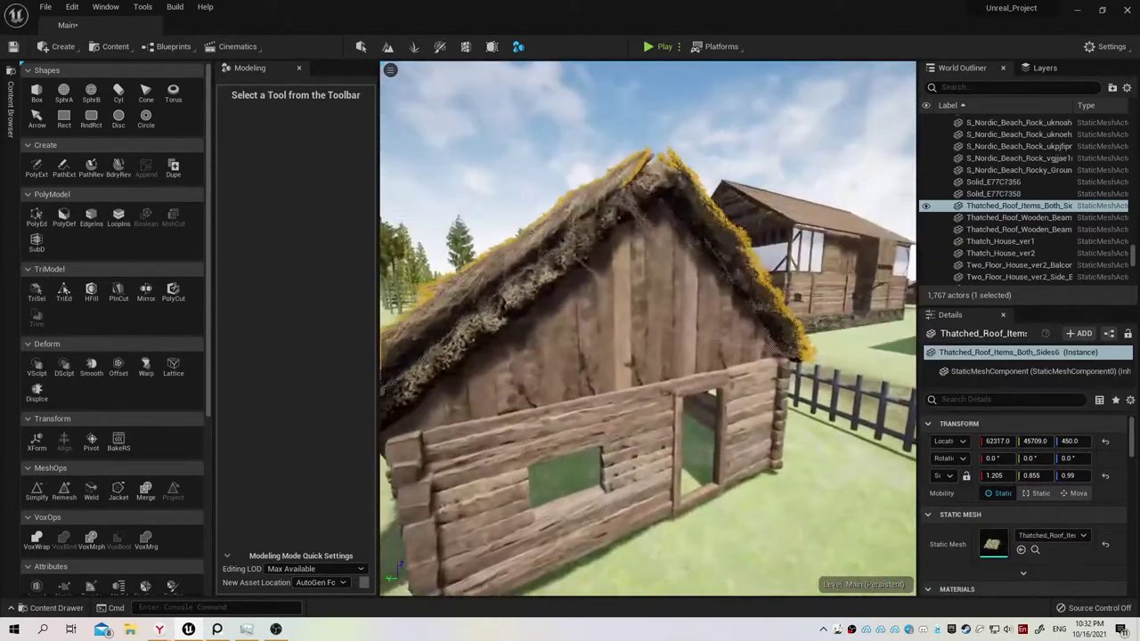
# Select the house, then isolate just the Thatched_Roof_Items_Both_Sides6 roof piece and orbit close to it.
pyautogui.click(583, 314)
pyautogui.click(515, 237)
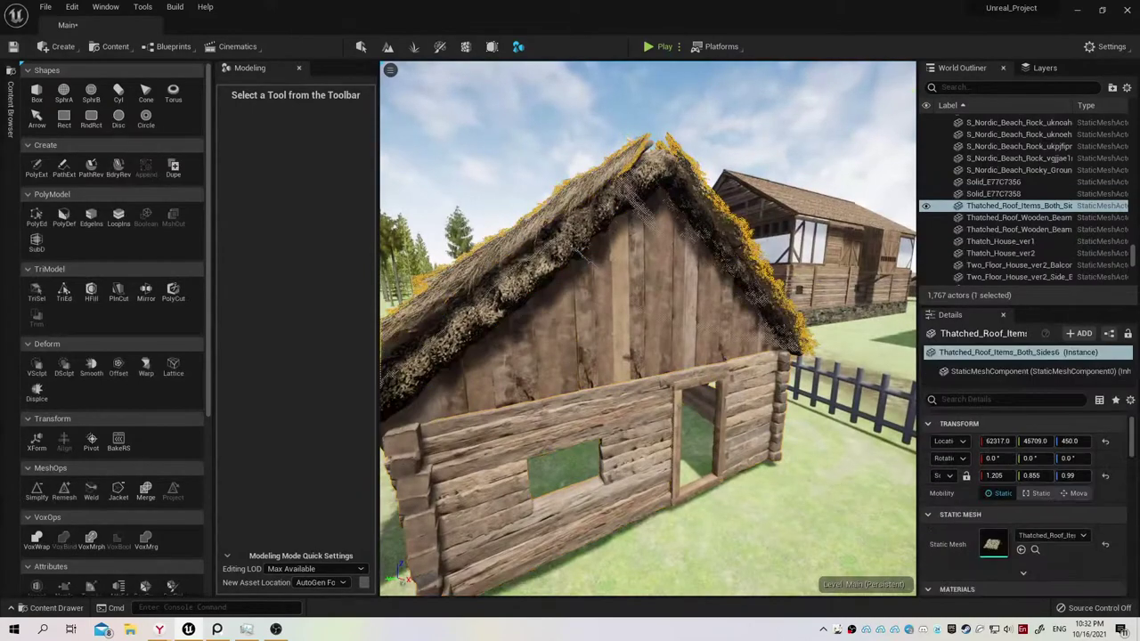
pyautogui.keyDown('alt'); pyautogui.moveTo(516, 237); pyautogui.dragTo(570, 268); pyautogui.keyUp('alt')
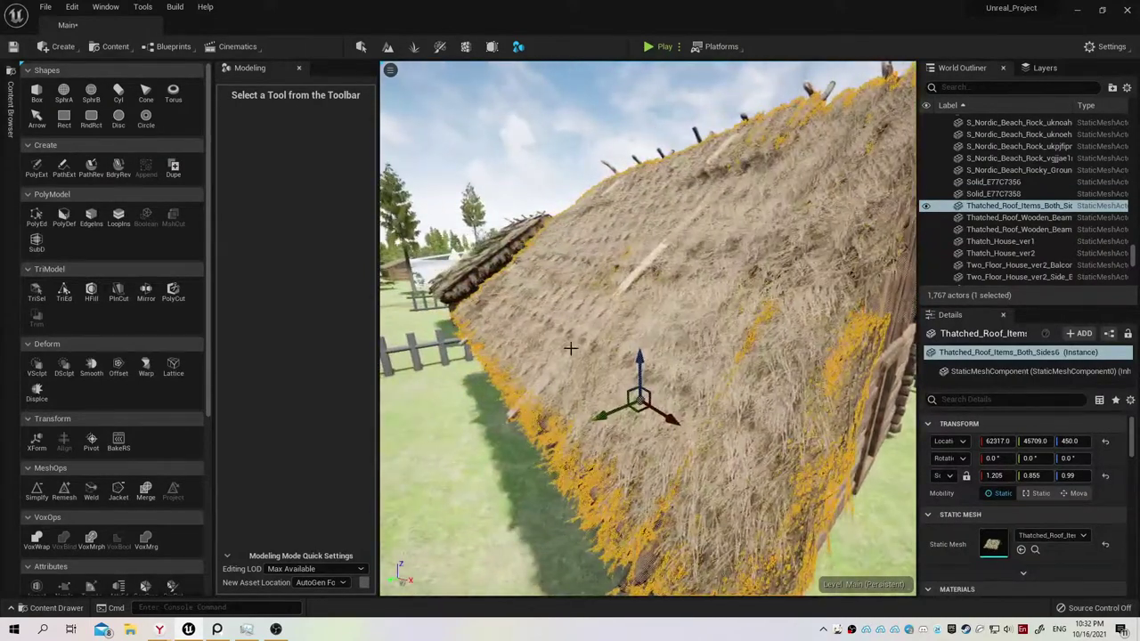
pyautogui.click(32, 608)
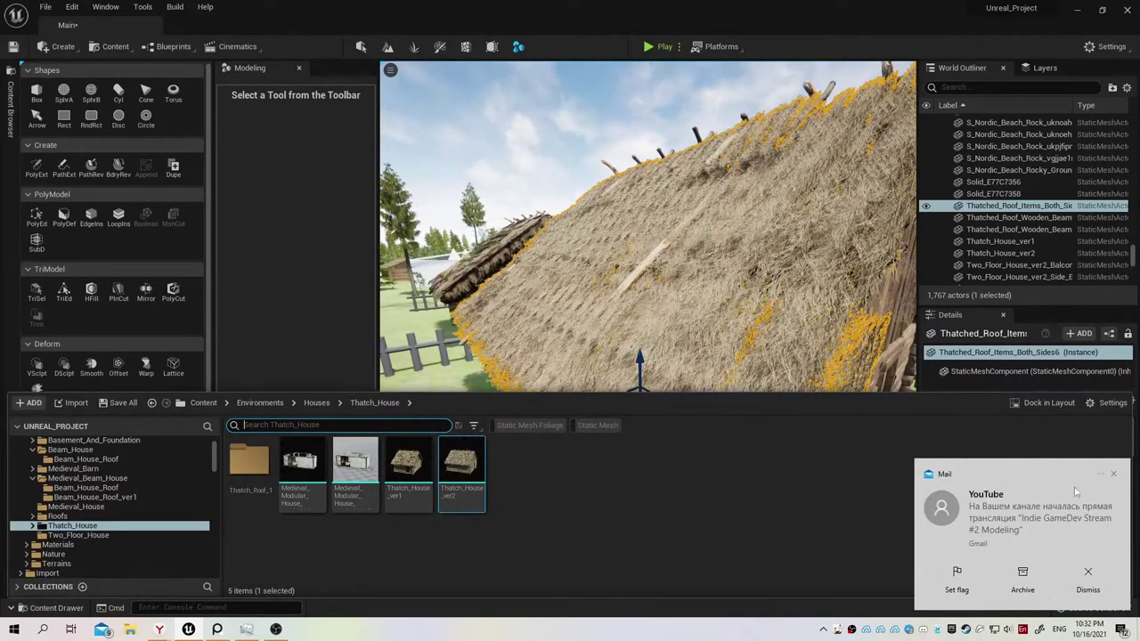
pyautogui.click(1111, 475)
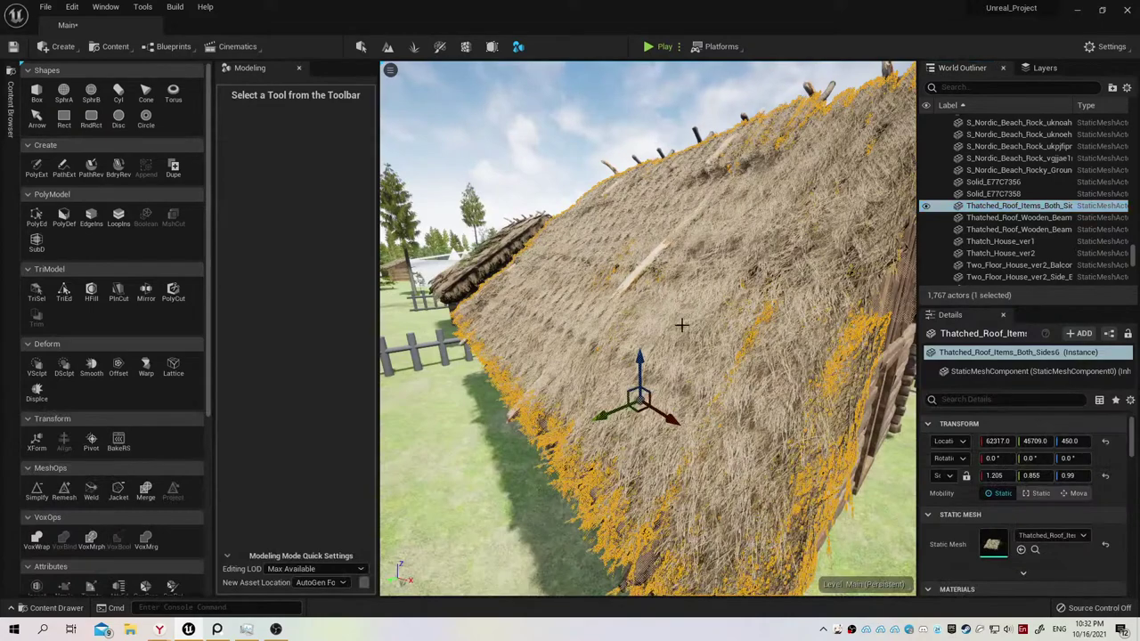
# Browse to the roof piece's mesh asset and duplicate it.
pyautogui.rightClick(968, 211)
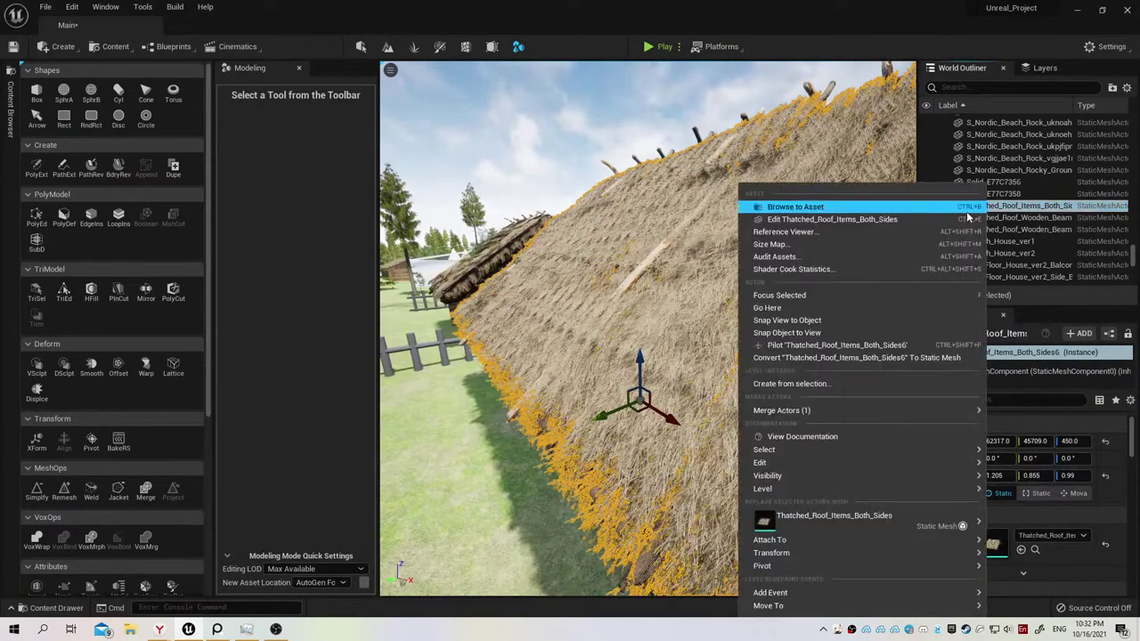
pyautogui.click(943, 212)
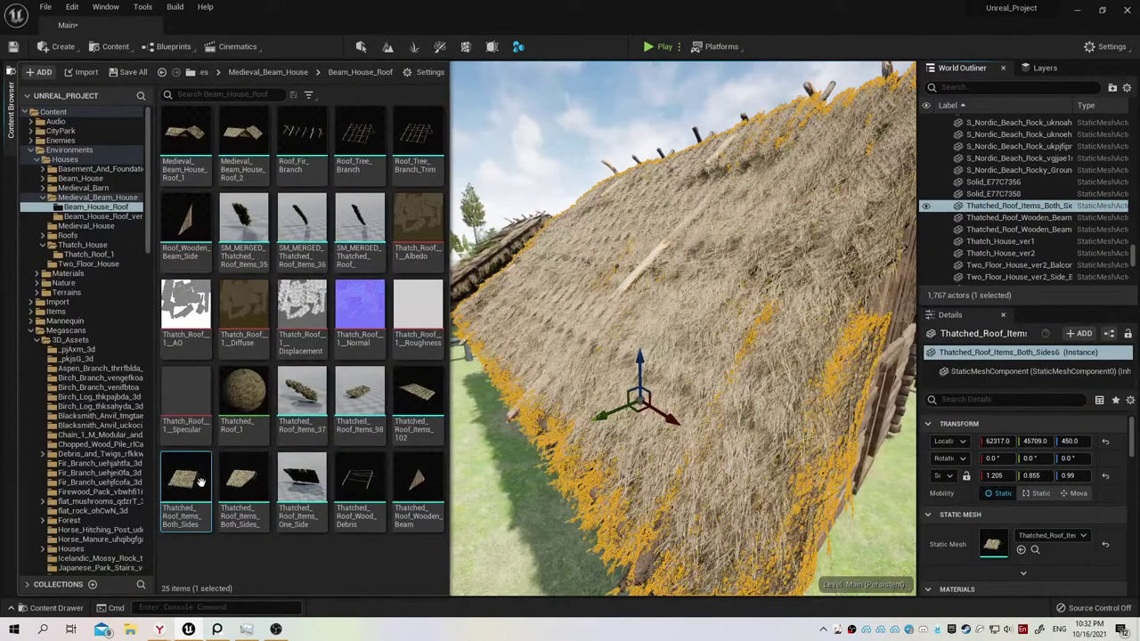
pyautogui.rightClick(190, 482)
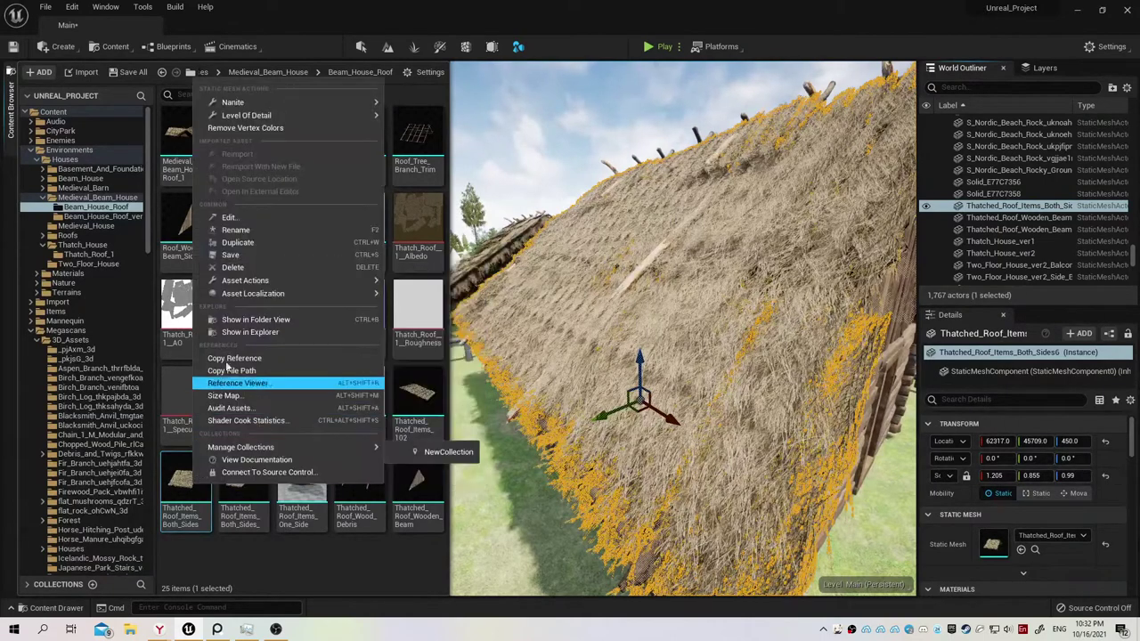
pyautogui.click(237, 243)
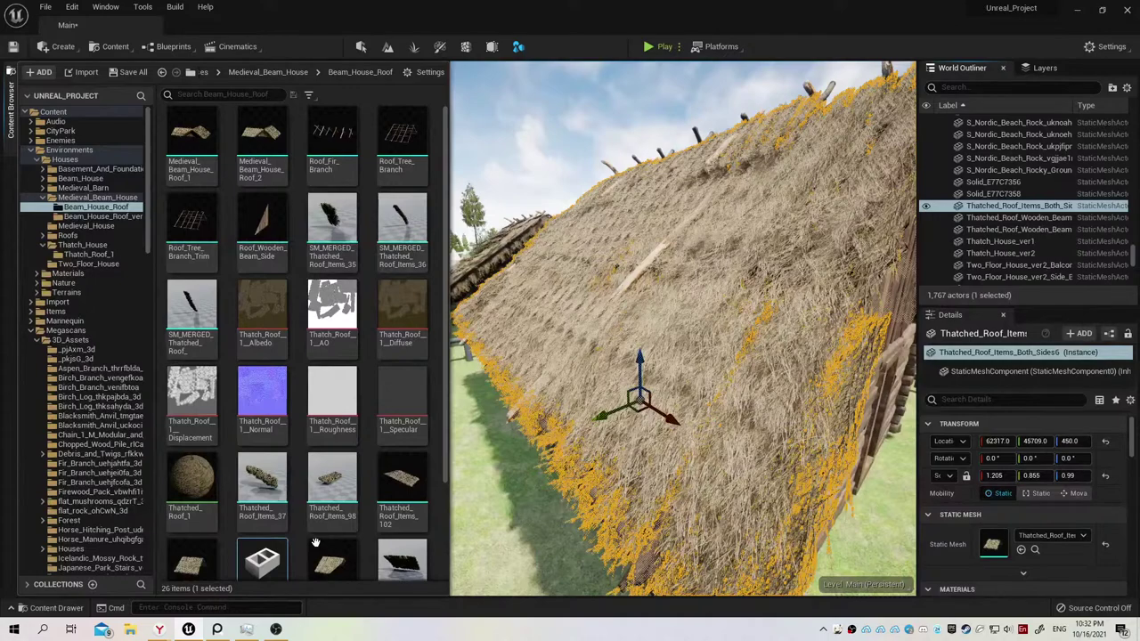
# Drag the Thatched_Roof_Items_Both_Sides1 copy into the level beside the roof.
pyautogui.scroll(-1, 316, 542)
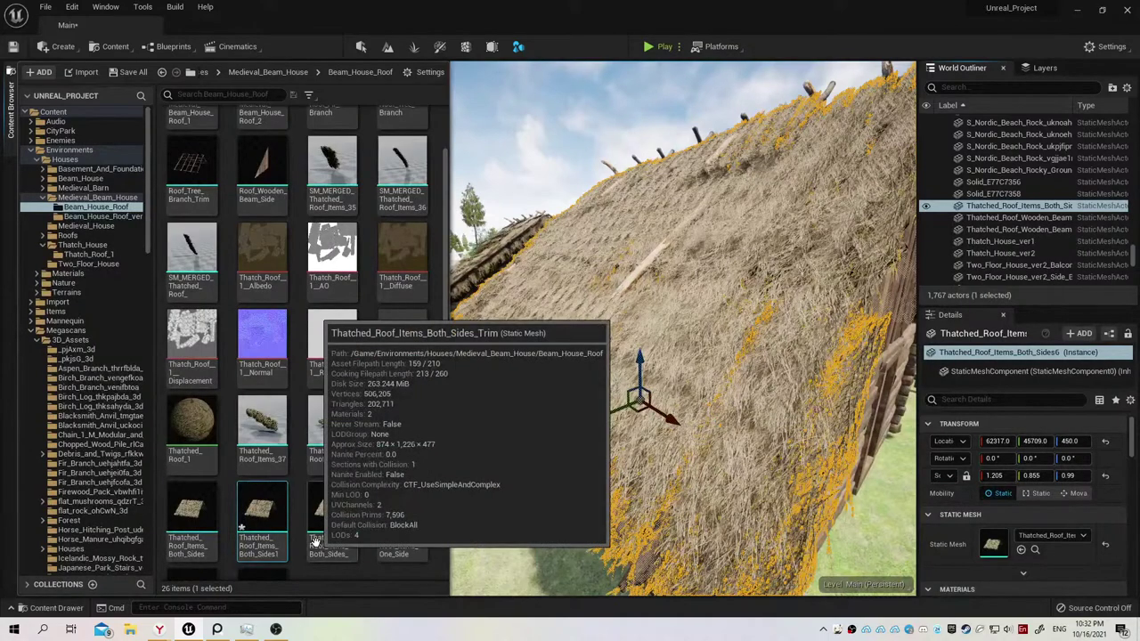
pyautogui.moveTo(362, 496)
pyautogui.mouseDown()
pyautogui.moveTo(470, 434)
pyautogui.moveTo(523, 174)
pyautogui.mouseUp()
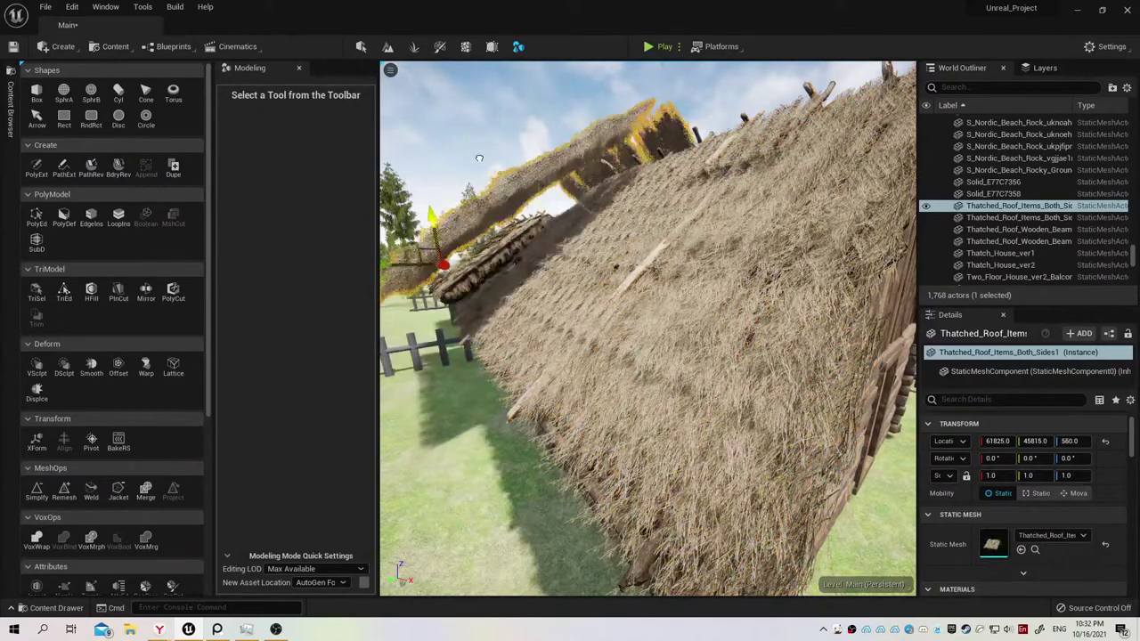
pyautogui.moveTo(523, 174); pyautogui.dragTo(543, 205, button='right')
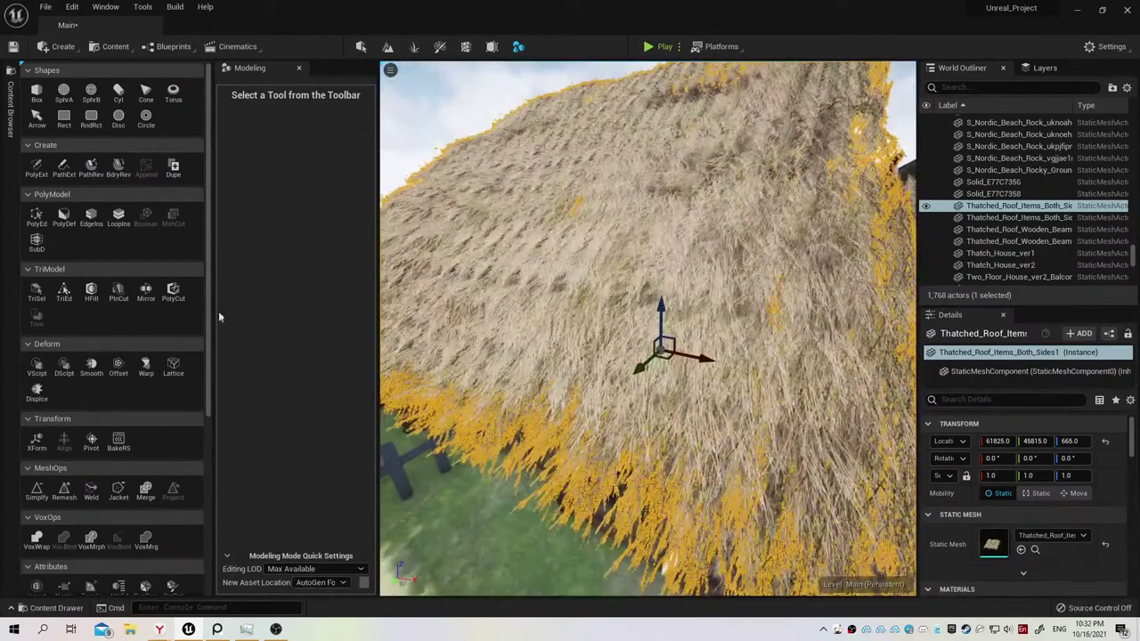
# Simplify Thatched_Roof_Items_Both_Sides1 to 30 percent using the UE Standard simplifier and accept.
pyautogui.click(37, 490)
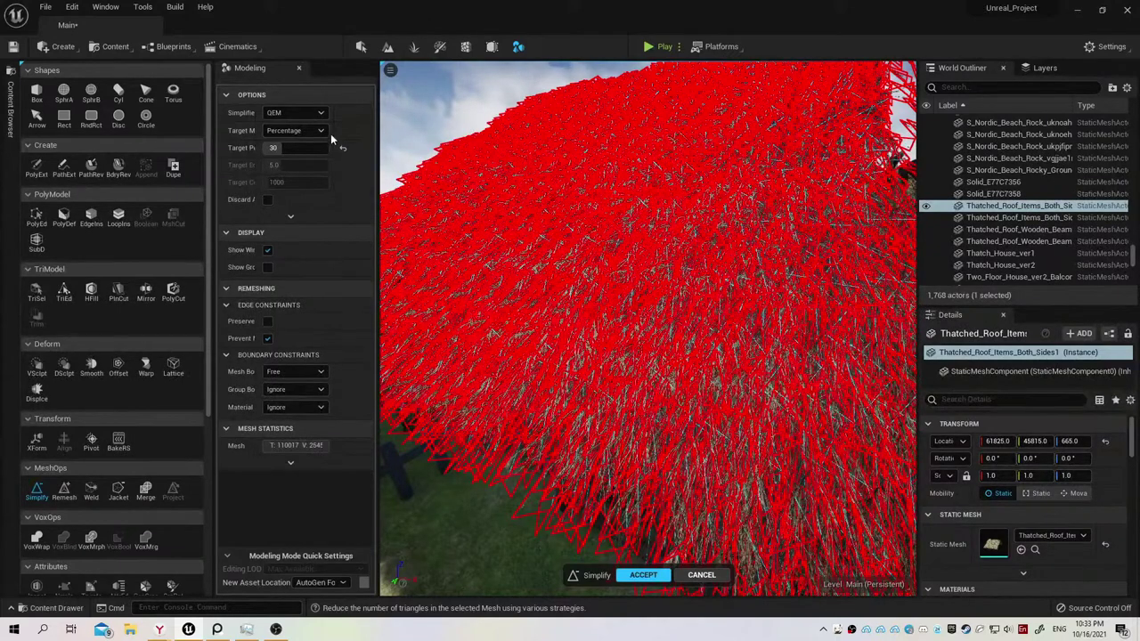
pyautogui.click(318, 113)
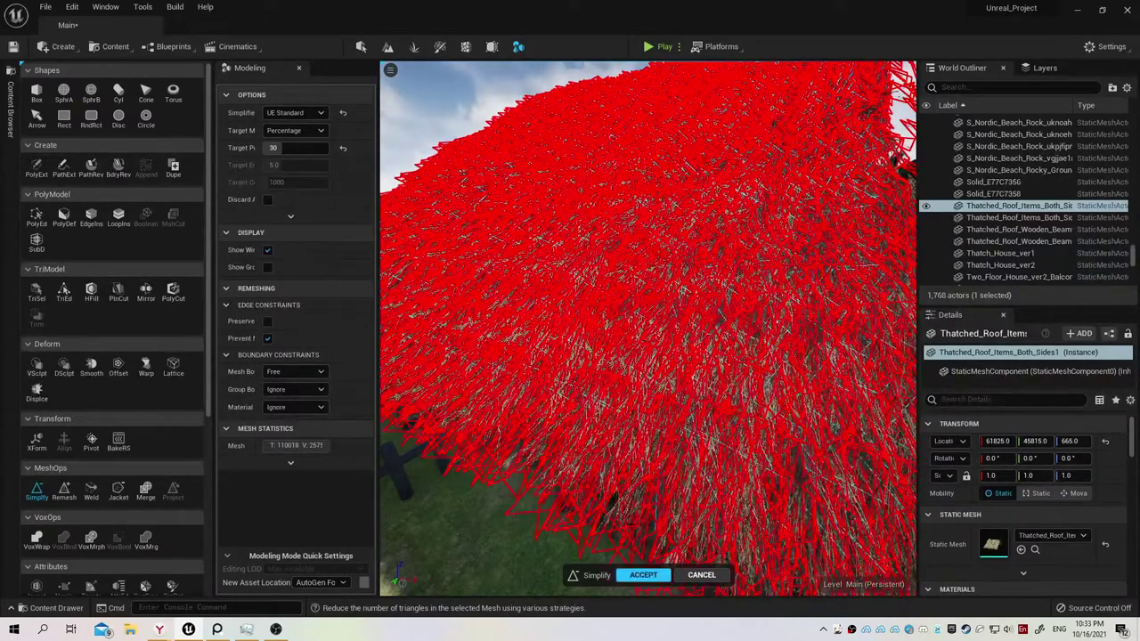
pyautogui.click(630, 575)
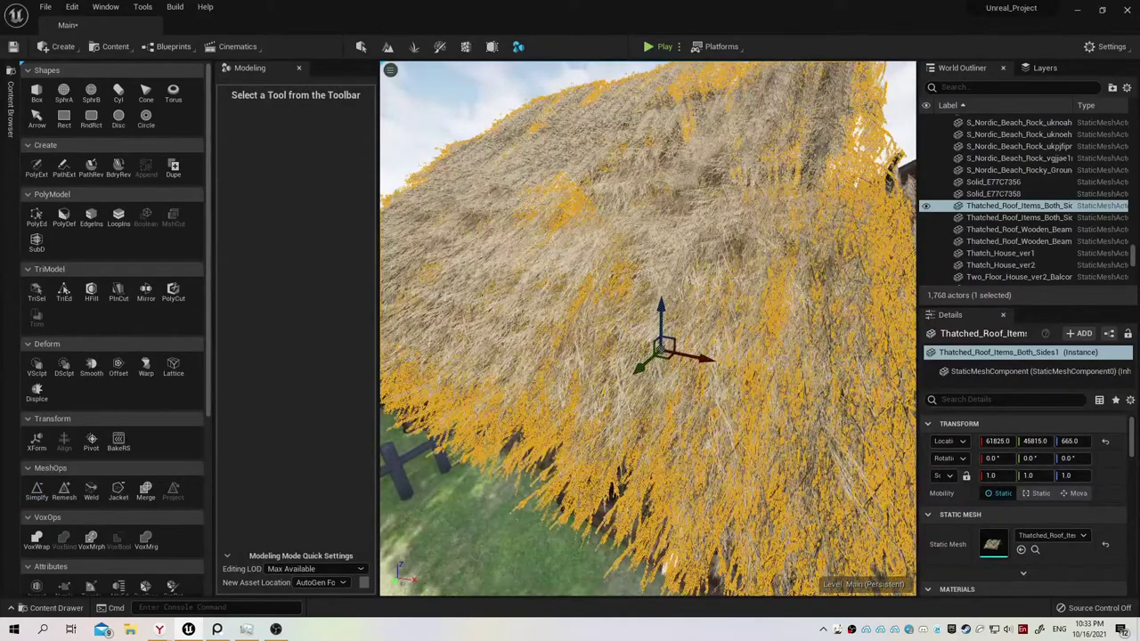
# Fly around the roof, select the simplified piece and locate its asset with Ctrl+B.
pyautogui.moveTo(657, 303)
pyautogui.mouseDown(button='right')
pyautogui.moveTo(657, 285)
pyautogui.moveTo(624, 294)
pyautogui.moveTo(691, 334)
pyautogui.moveTo(660, 320)
pyautogui.moveTo(641, 329)
pyautogui.mouseUp(button='right')
pyautogui.press('Escape')
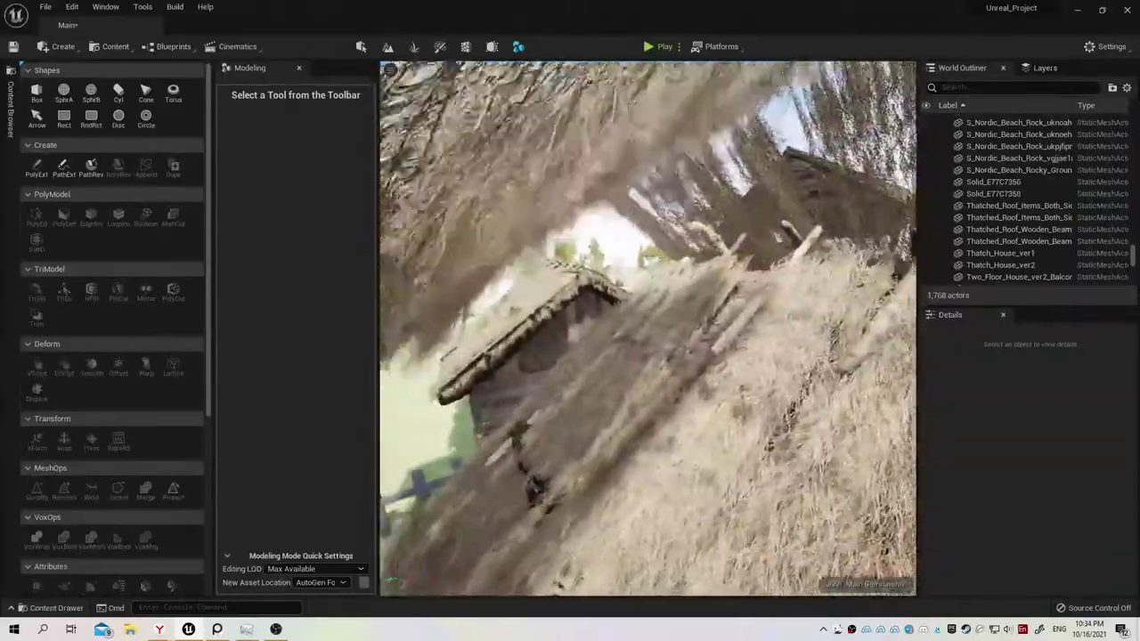
pyautogui.moveTo(641, 329); pyautogui.dragTo(637, 330, button='right')
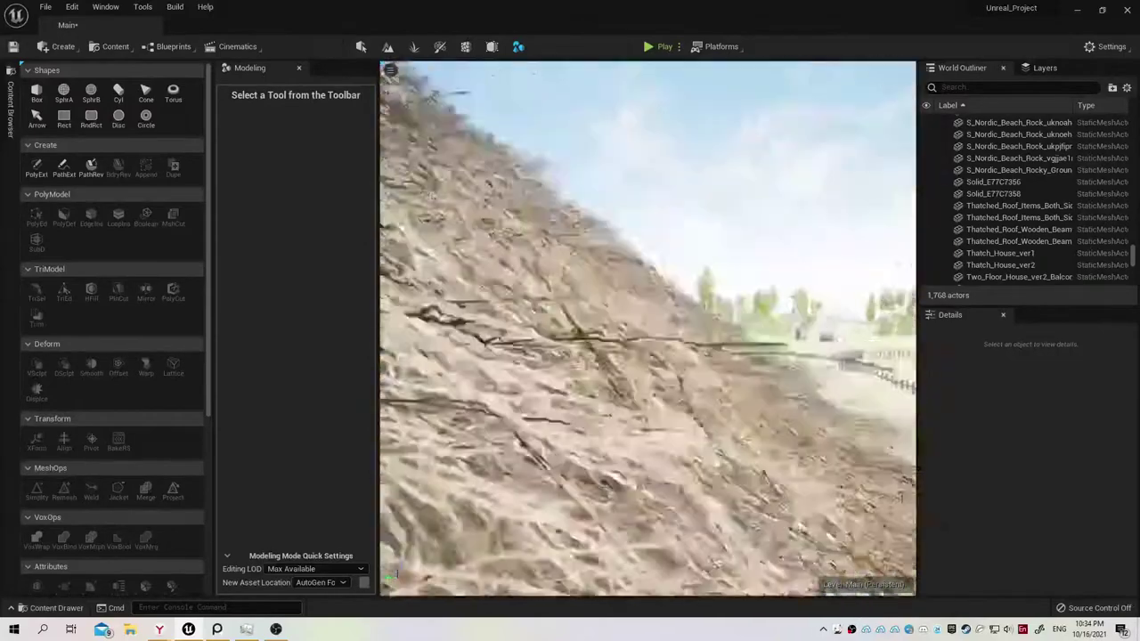
pyautogui.click(667, 321)
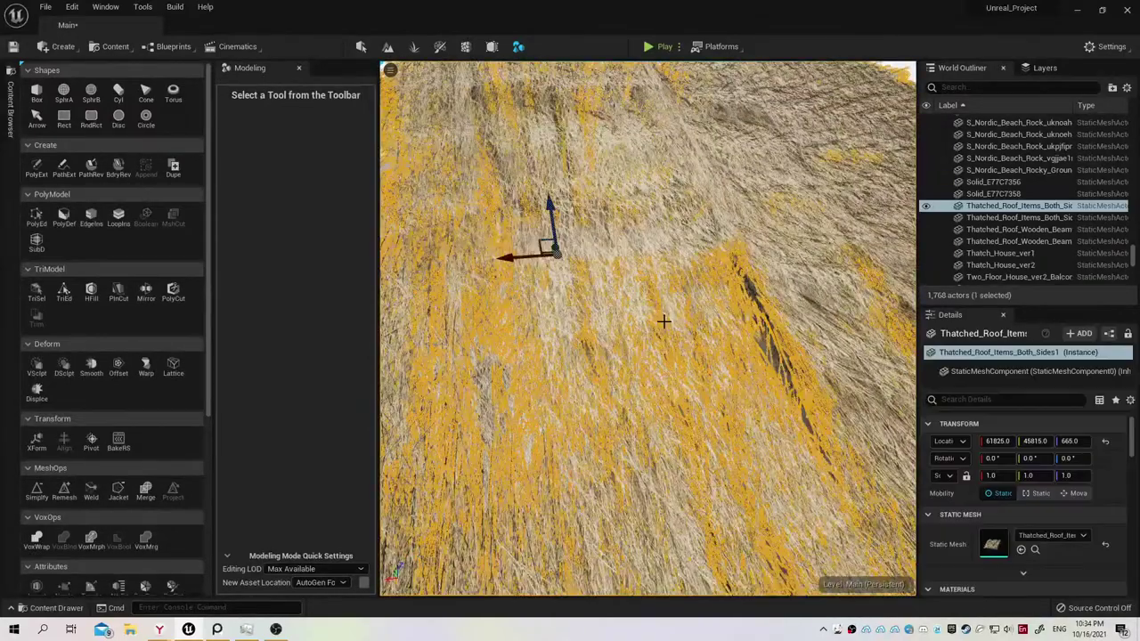
pyautogui.hotkey('ctrl', 'b')
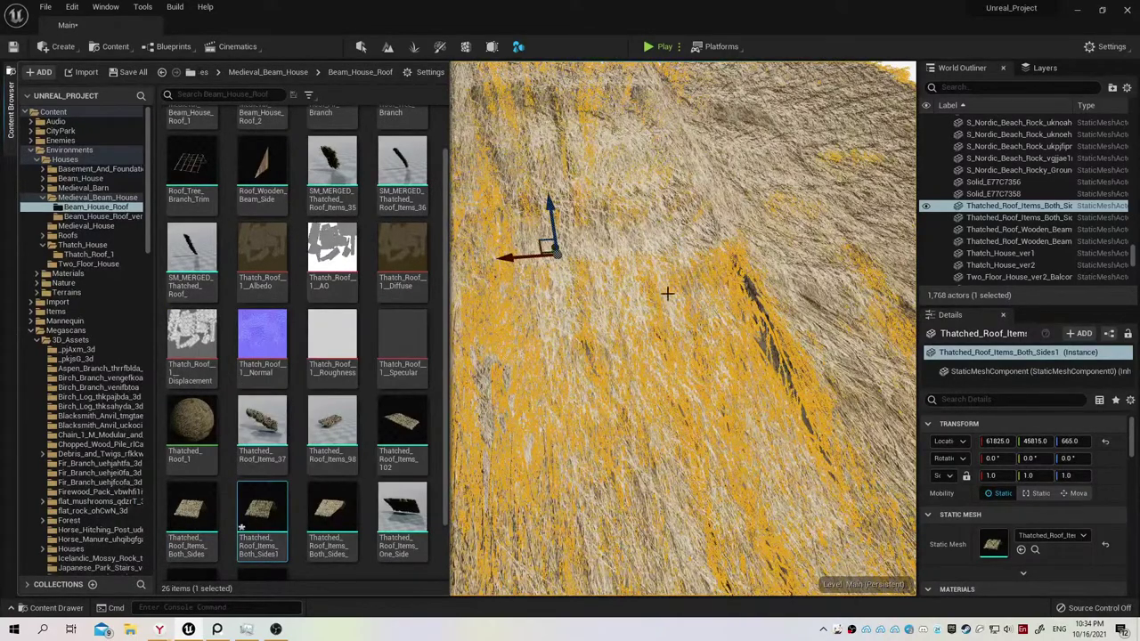
pyautogui.hotkey('shift', '5')
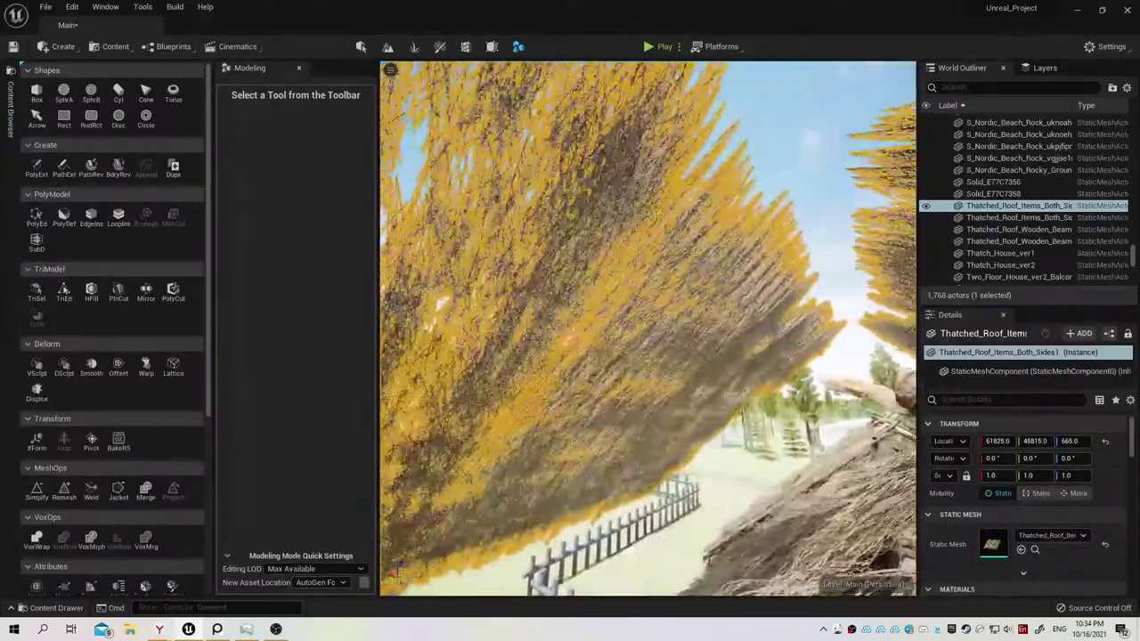
# Compare Thatched_Roof_Items_Both_Sides6 with the simplified half, then browse to Thatched_Roof_Items_Both_Sides1's asset.
pyautogui.moveTo(648, 328); pyautogui.dragTo(648, 328, button='right')
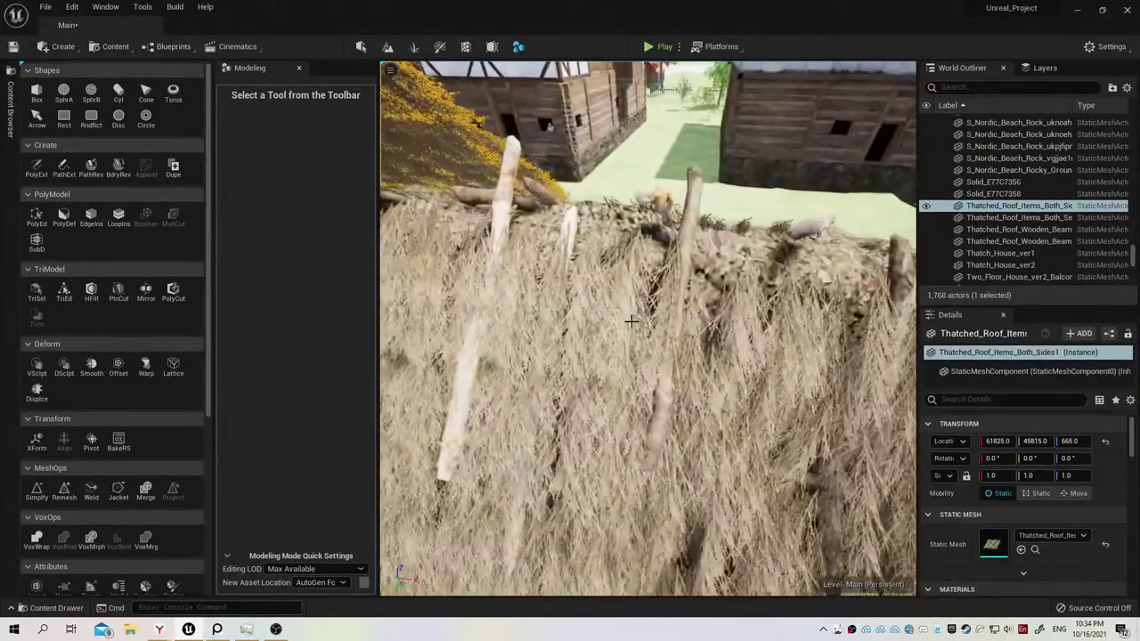
pyautogui.click(631, 318)
pyautogui.moveTo(632, 318); pyautogui.dragTo(631, 318, button='right')
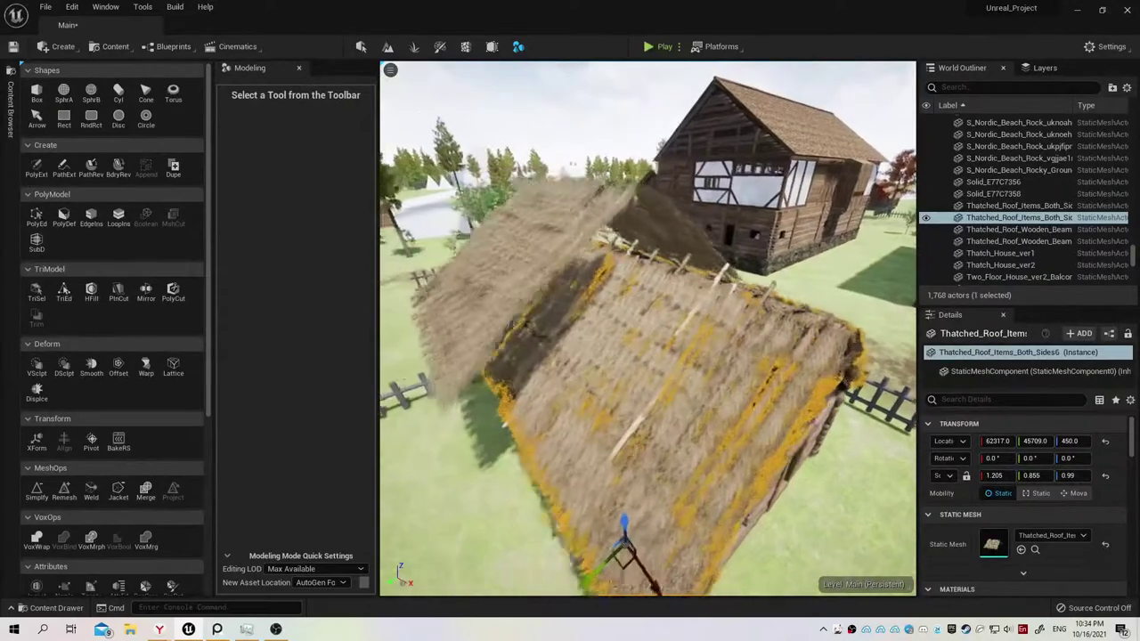
pyautogui.moveTo(540, 289); pyautogui.dragTo(541, 288, button='right')
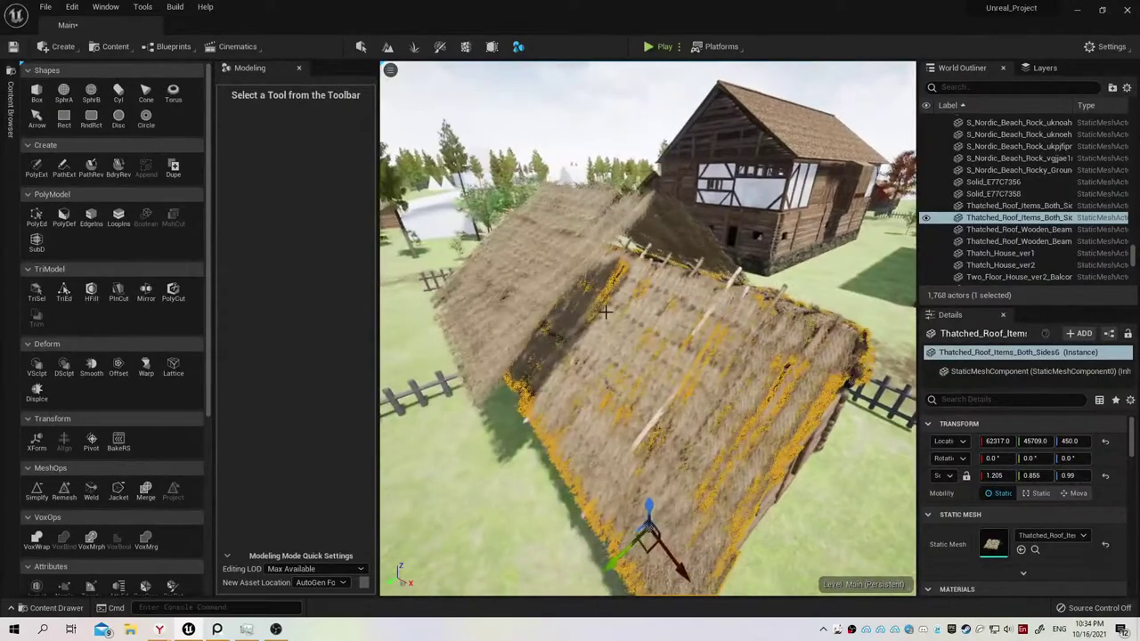
pyautogui.click(540, 288)
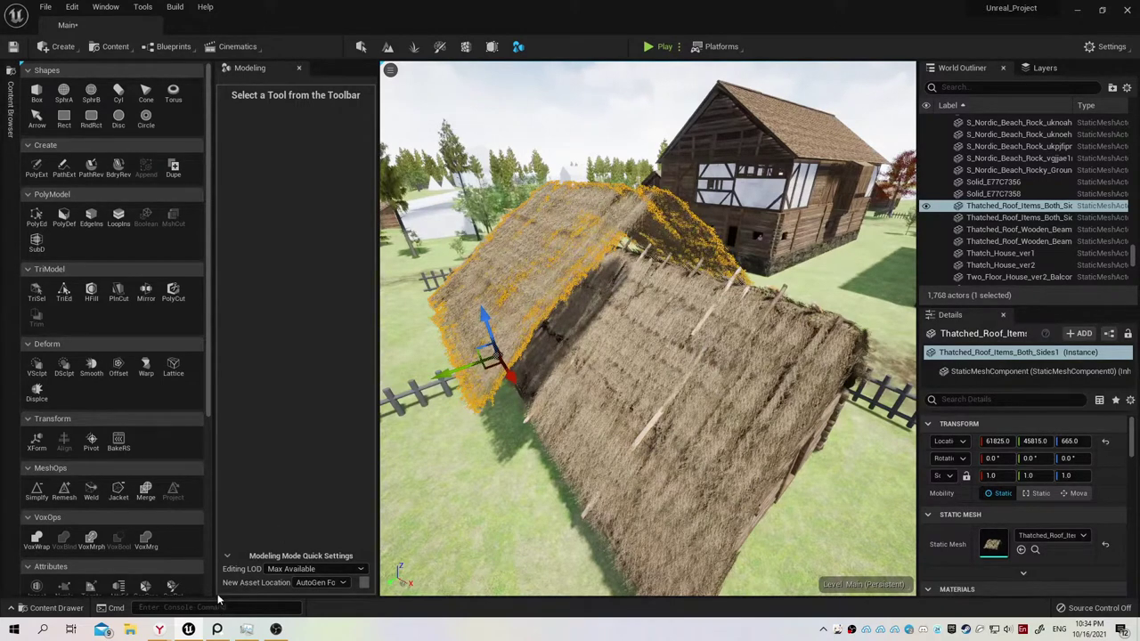
pyautogui.hotkey('ctrl', 'b')
pyautogui.doubleClick(272, 517)
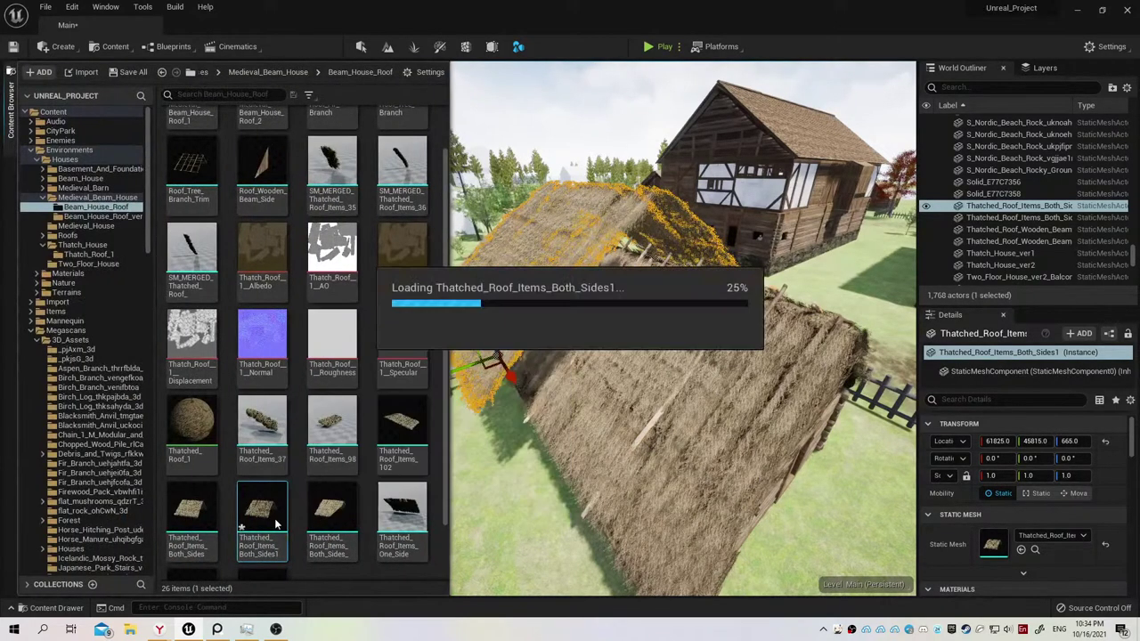
pyautogui.scroll(-5, 548, 306)
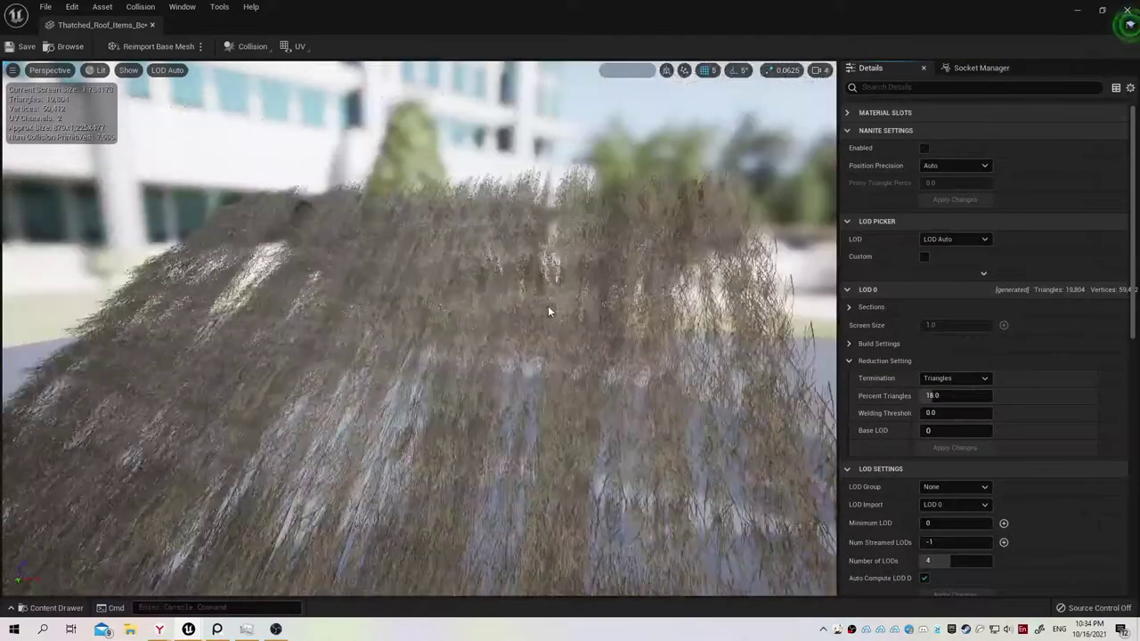
pyautogui.scroll(-2, 548, 307)
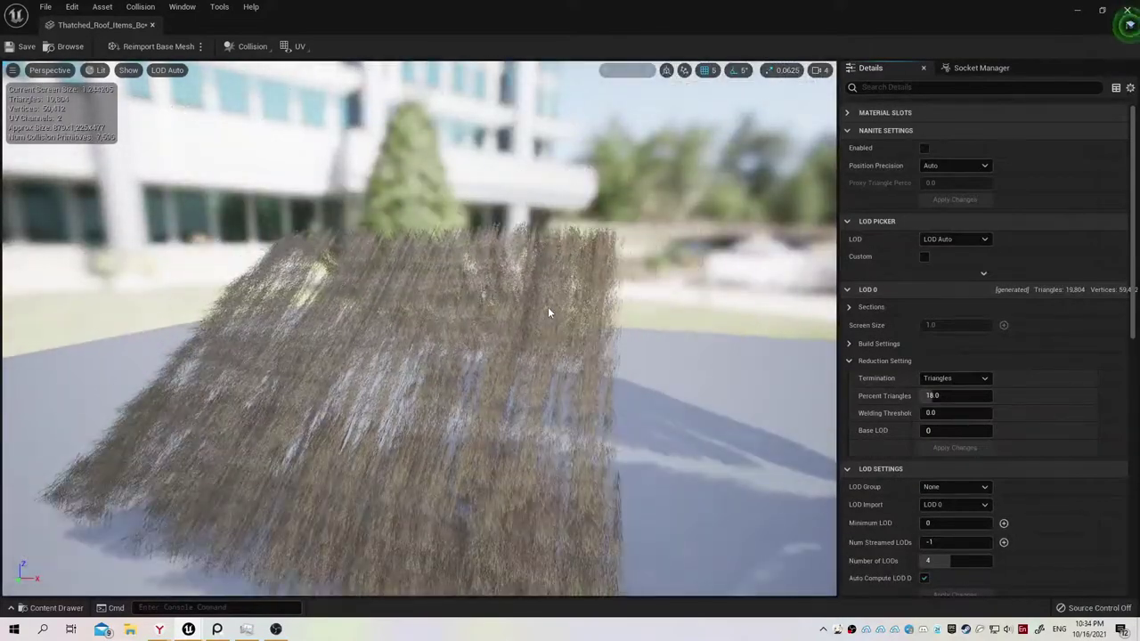
pyautogui.click(152, 26)
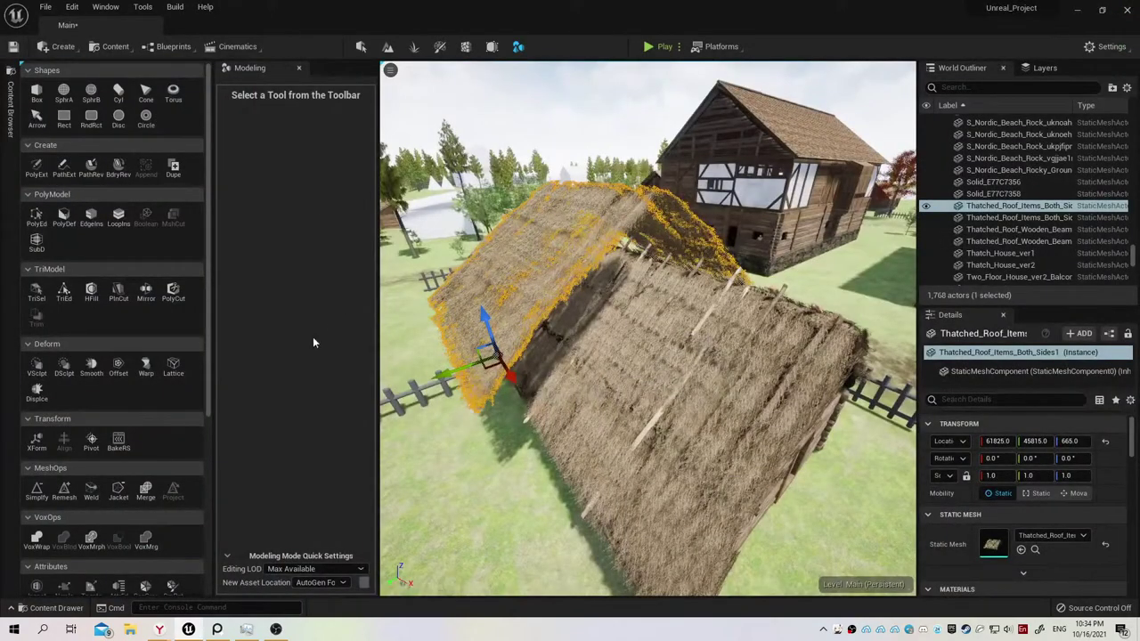
# Swap the original roof piece's mesh for the chosen asset, then deselect it.
pyautogui.click(633, 411)
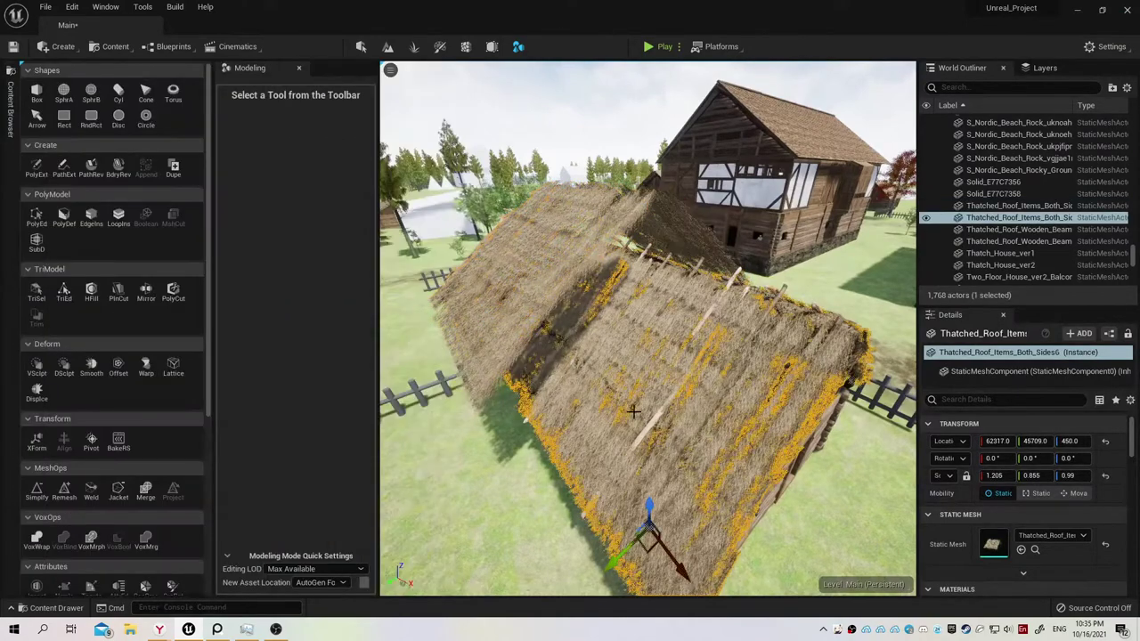
pyautogui.click(1021, 550)
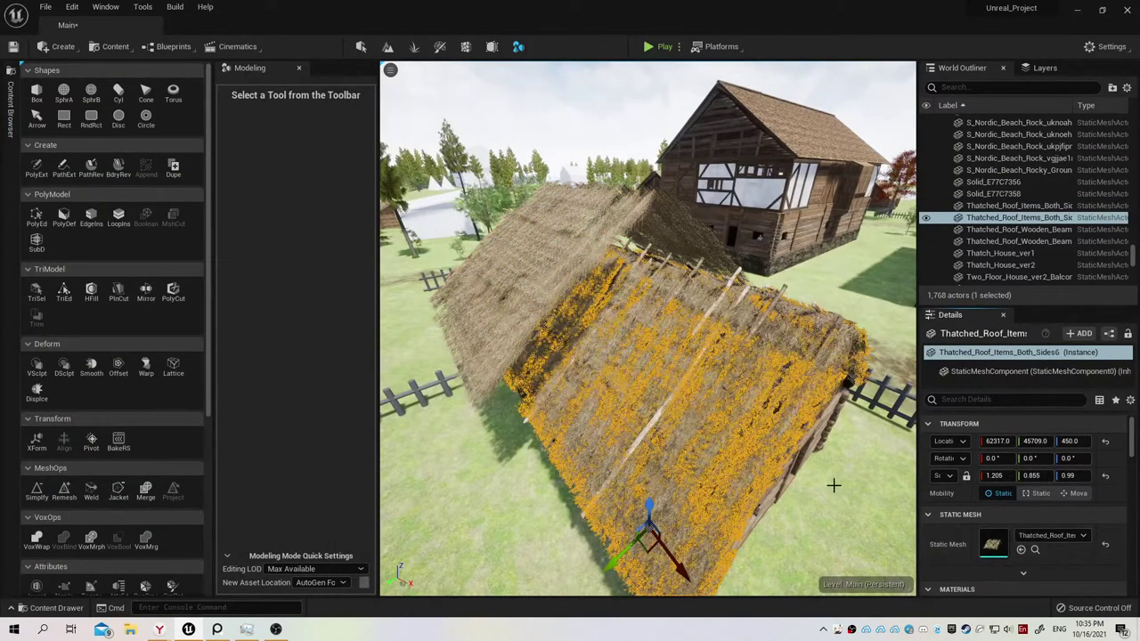
pyautogui.moveTo(899, 527)
pyautogui.mouseDown(button='right')
pyautogui.moveTo(927, 534)
pyautogui.moveTo(891, 517)
pyautogui.mouseUp(button='right')
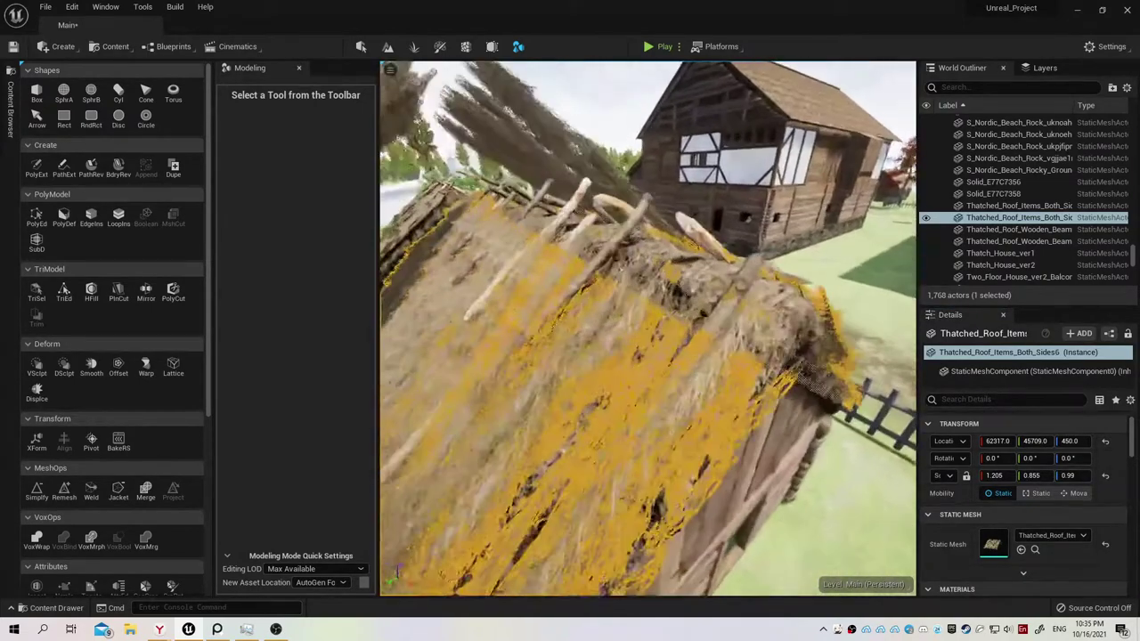
pyautogui.press('Escape')
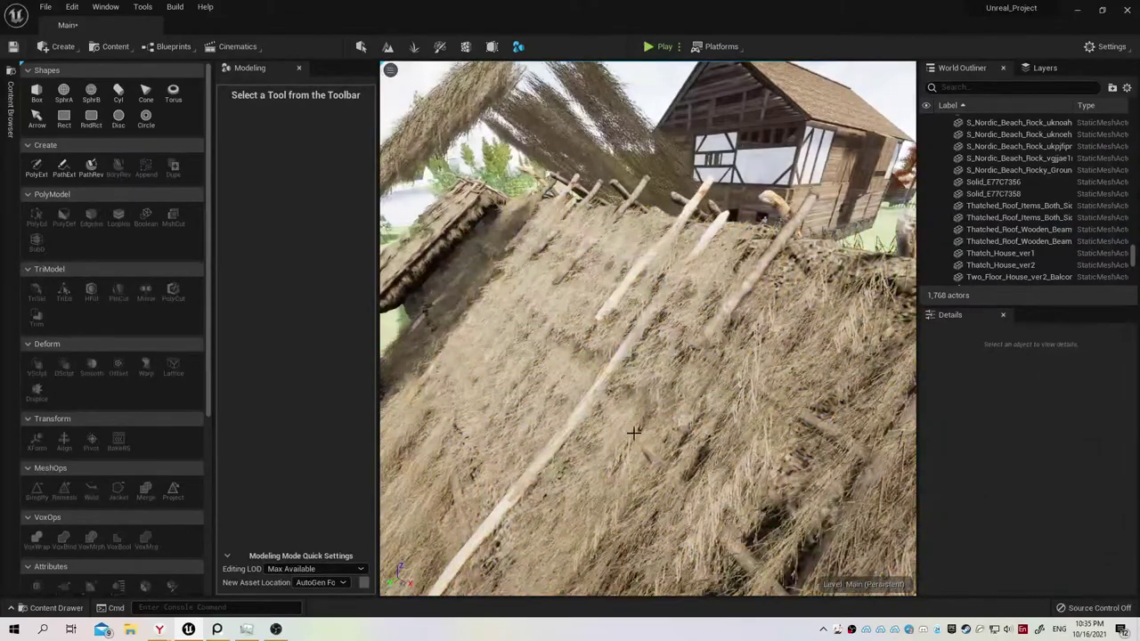
# Delete the overhanging Thatched_Roof_Items_Both_Sides1 thatch piece, leaving 1,767 actors.
pyautogui.moveTo(667, 401); pyautogui.dragTo(677, 392, button='right')
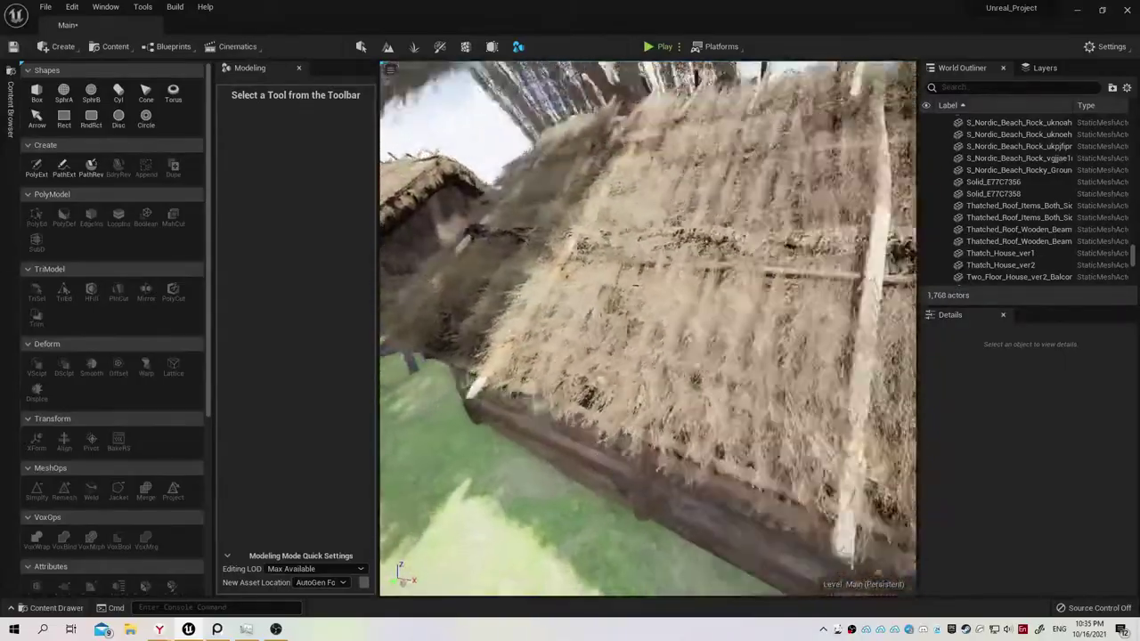
pyautogui.moveTo(714, 368); pyautogui.dragTo(714, 368, button='right')
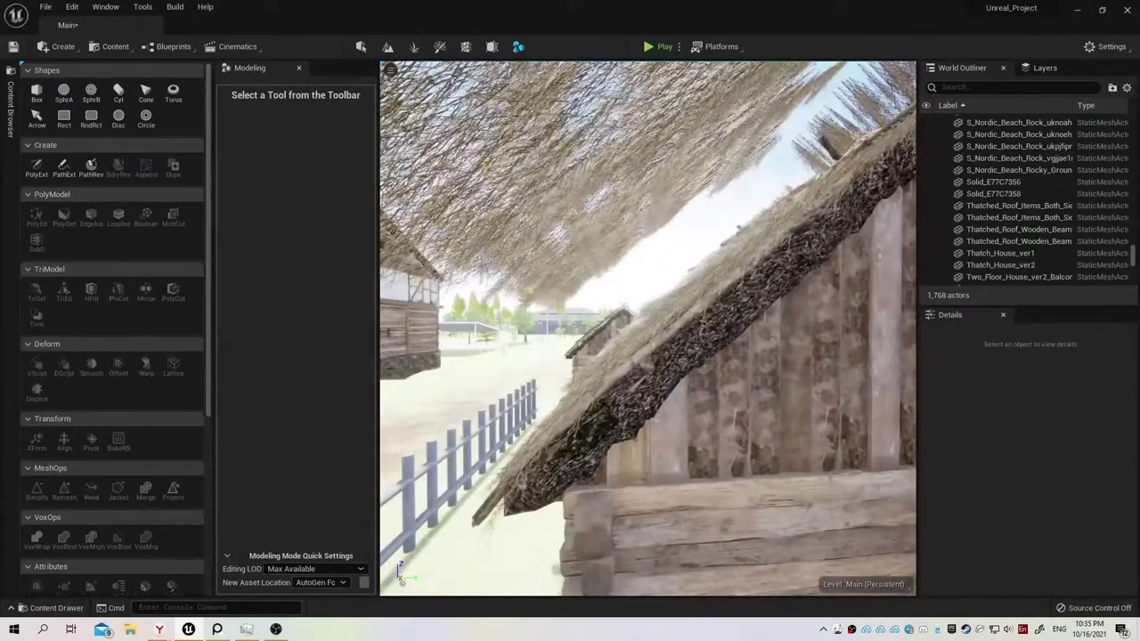
pyautogui.click(588, 288)
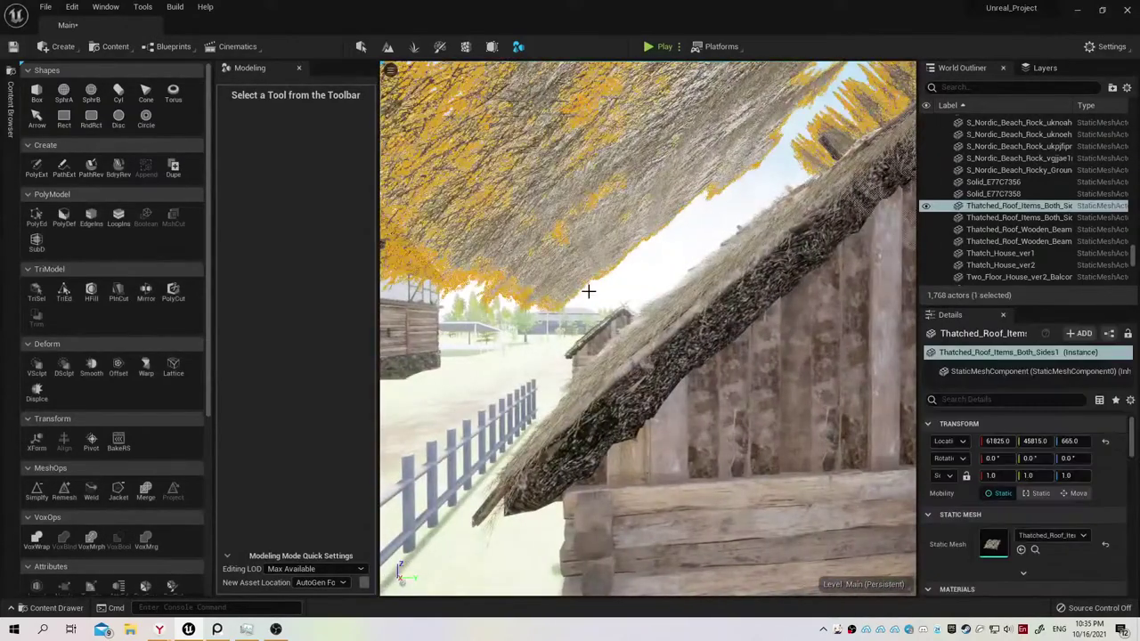
pyautogui.press('Delete')
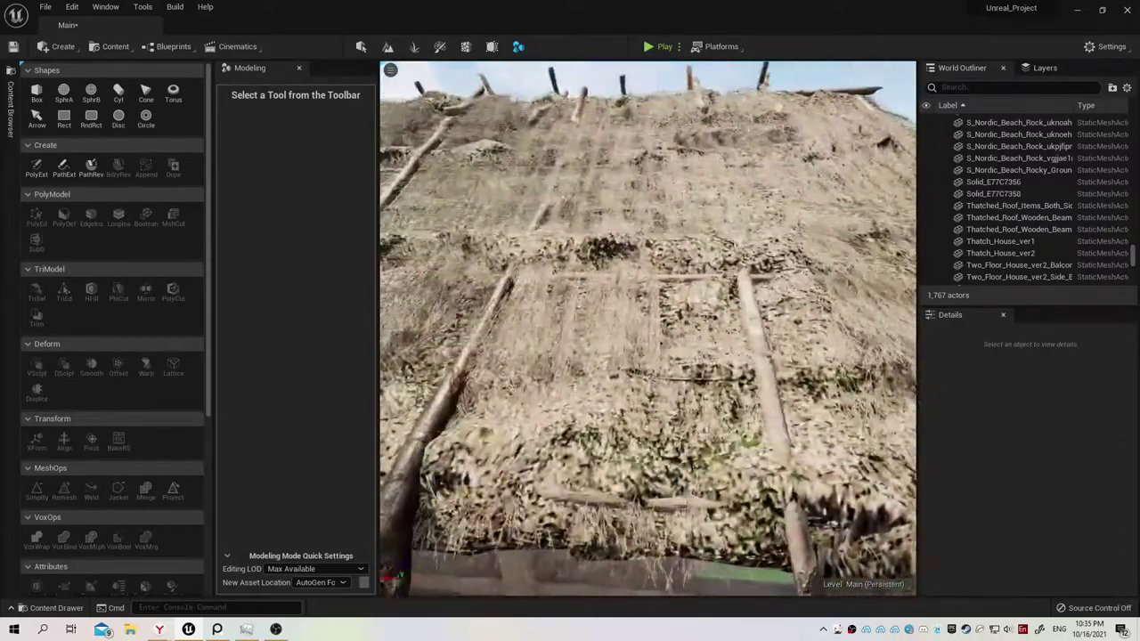
pyautogui.moveTo(648, 328)
pyautogui.mouseDown(button='right')
pyautogui.moveTo(648, 303)
pyautogui.moveTo(665, 364)
pyautogui.mouseUp(button='right')
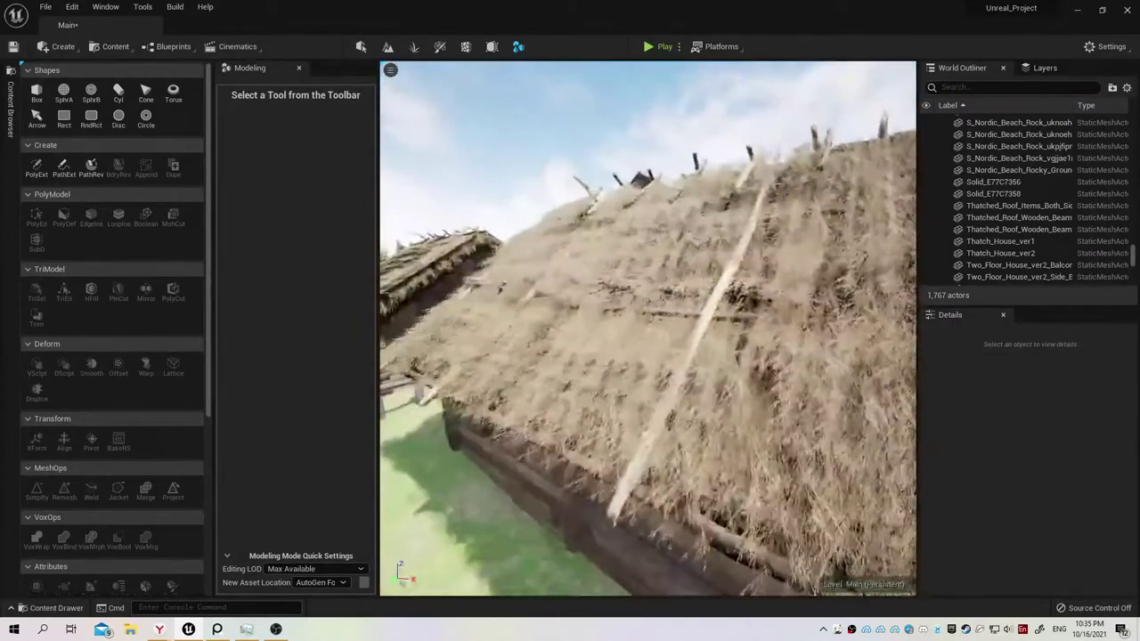
# Lower Thatched_Roof_Items_Both_Sides6's Location Y from 45709.0 through 45704.0 to 45702.0.
pyautogui.click(664, 364)
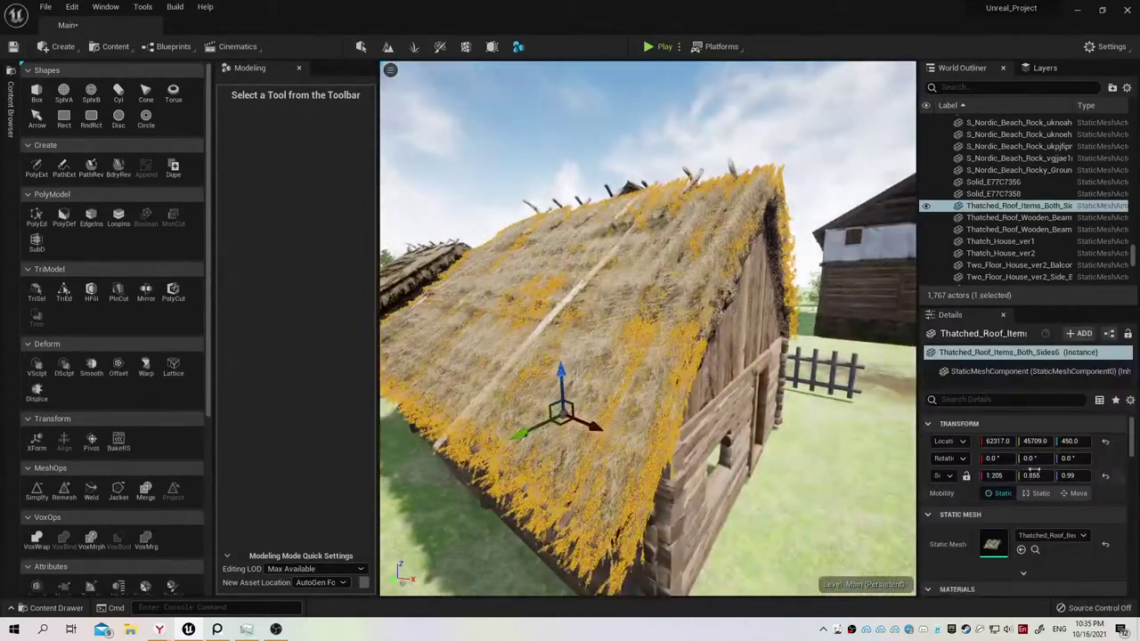
pyautogui.click(1033, 441)
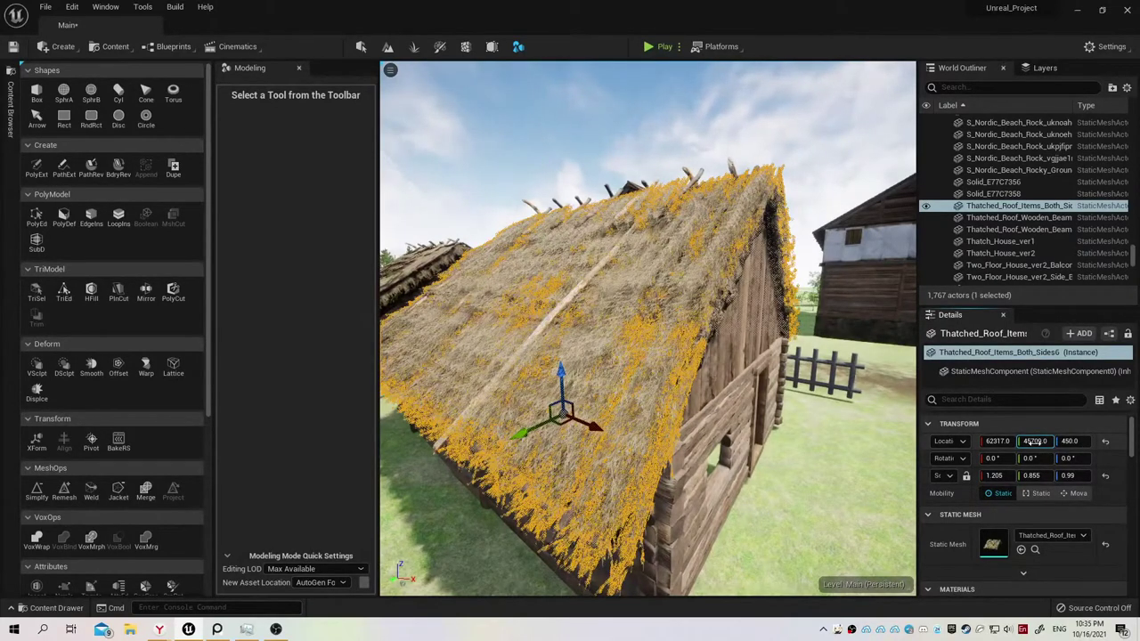
pyautogui.moveTo(1034, 441); pyautogui.dragTo(1032, 440)
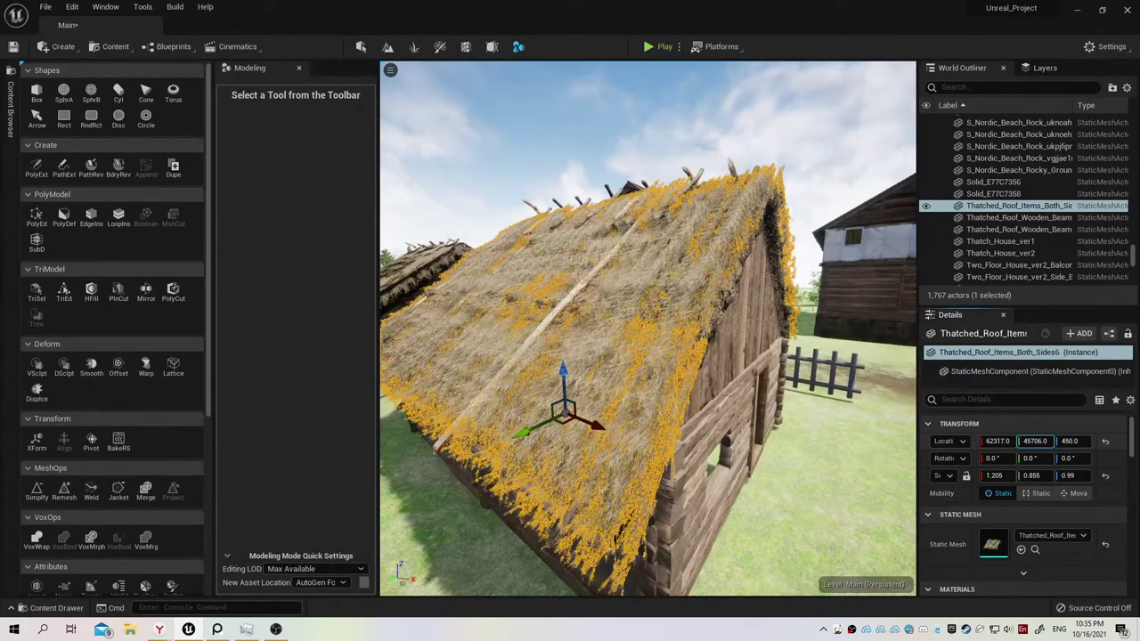
pyautogui.moveTo(1033, 441); pyautogui.dragTo(1030, 441)
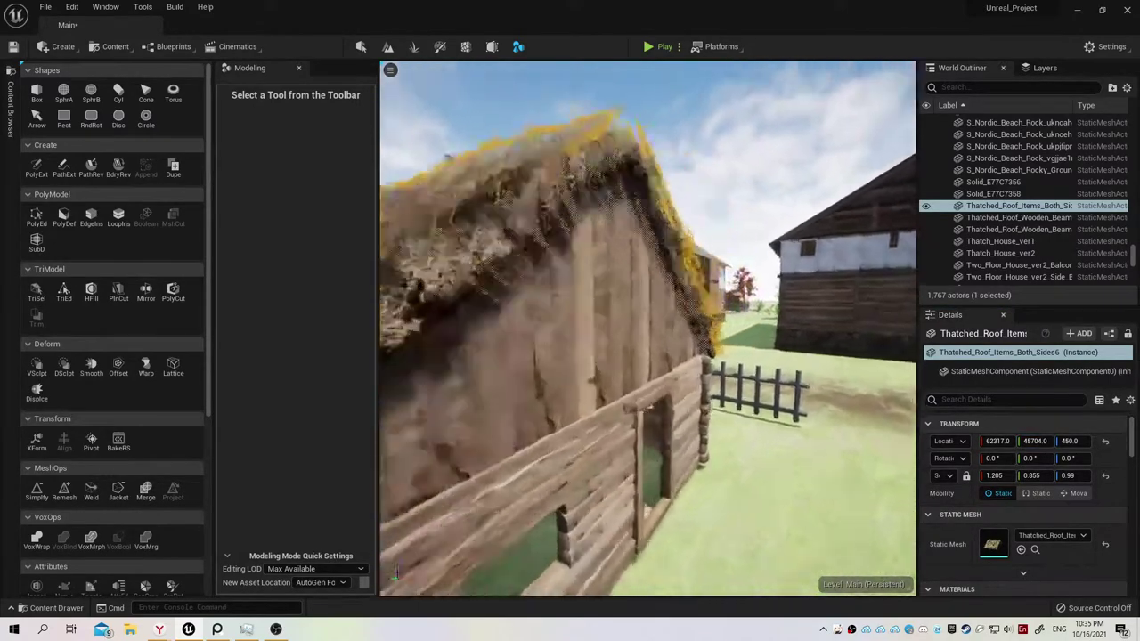
pyautogui.moveTo(648, 328); pyautogui.dragTo(521, 343, button='right')
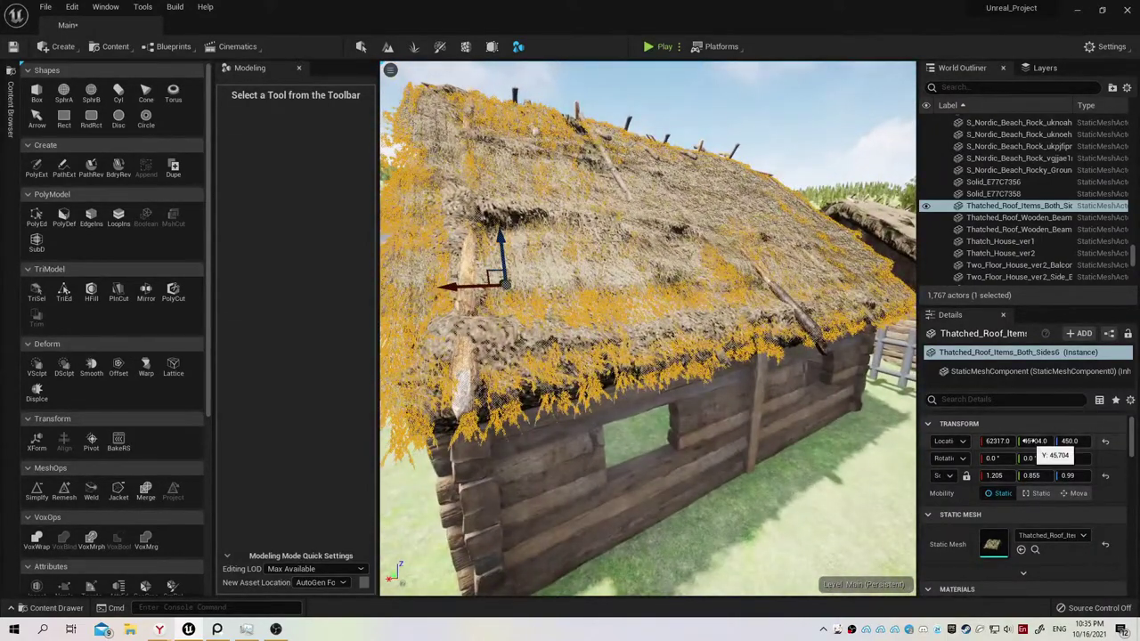
pyautogui.moveTo(1034, 441); pyautogui.dragTo(1030, 441)
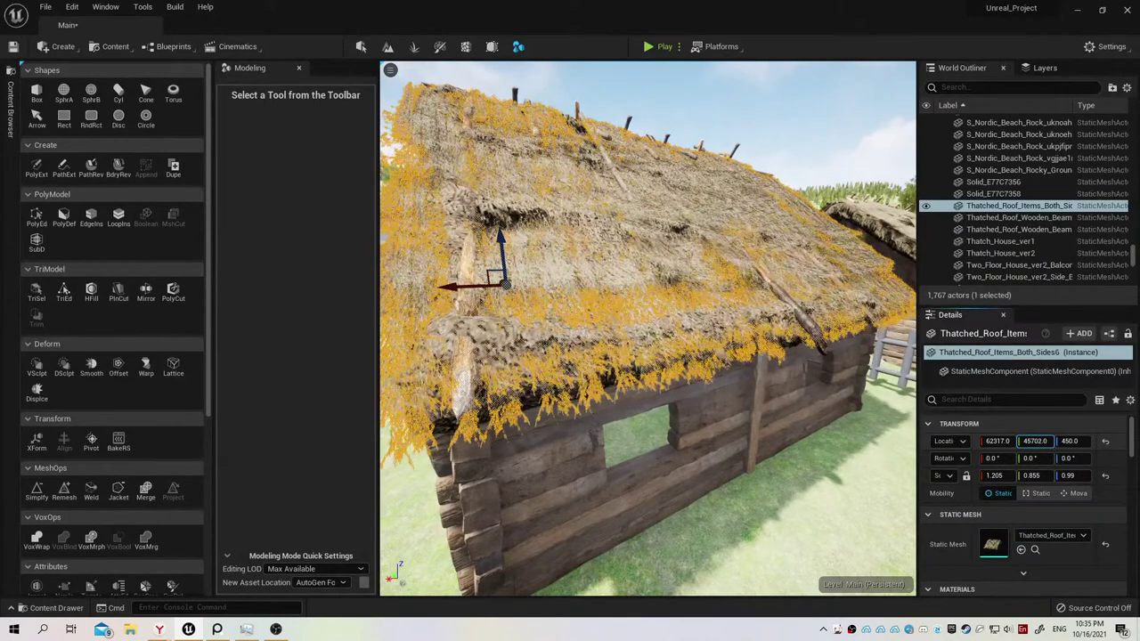
pyautogui.moveTo(618, 312)
pyautogui.mouseDown(button='right')
pyautogui.moveTo(570, 321)
pyautogui.moveTo(623, 329)
pyautogui.mouseUp(button='right')
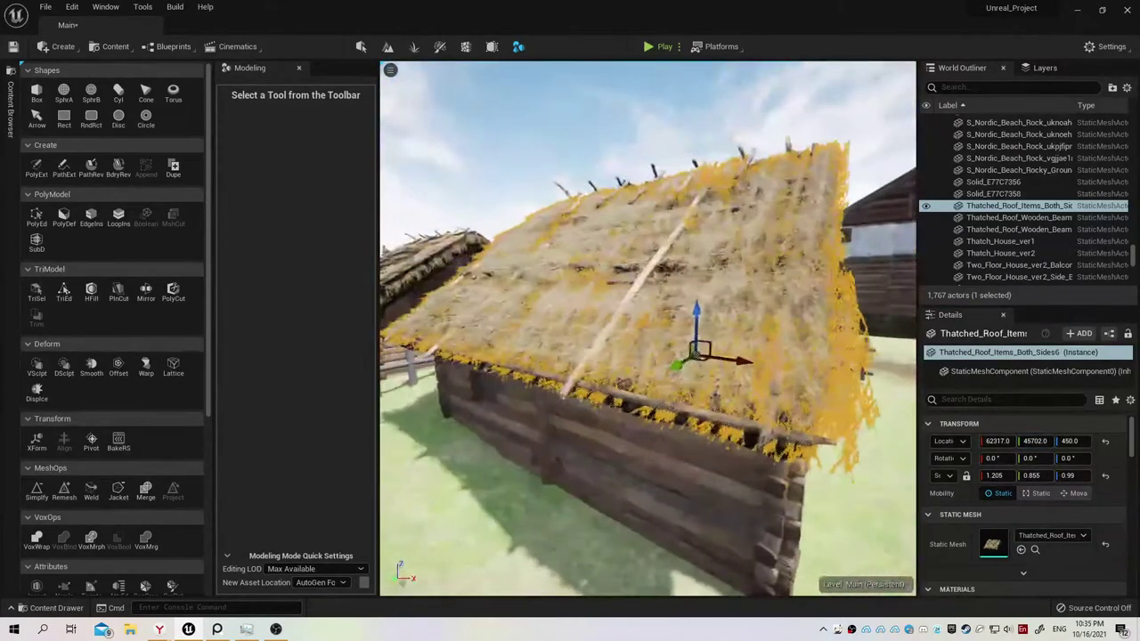
pyautogui.moveTo(507, 285); pyautogui.dragTo(507, 287, button='right')
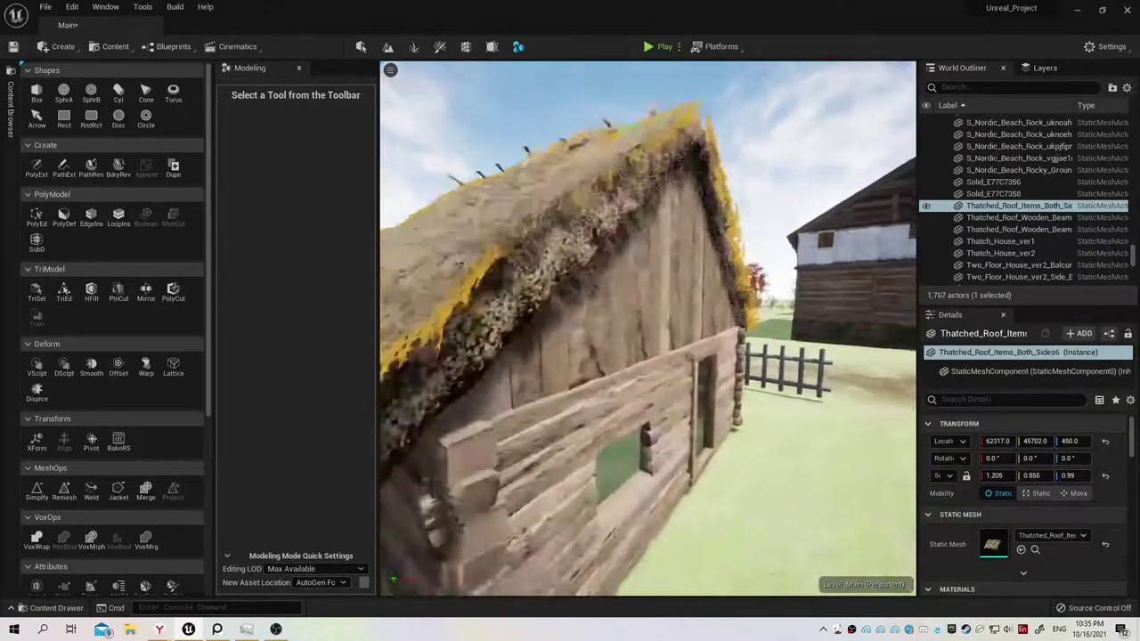
pyautogui.click(520, 319)
# Trim the selection to the seven house parts and merge them to a single static mesh.
pyautogui.press('f')
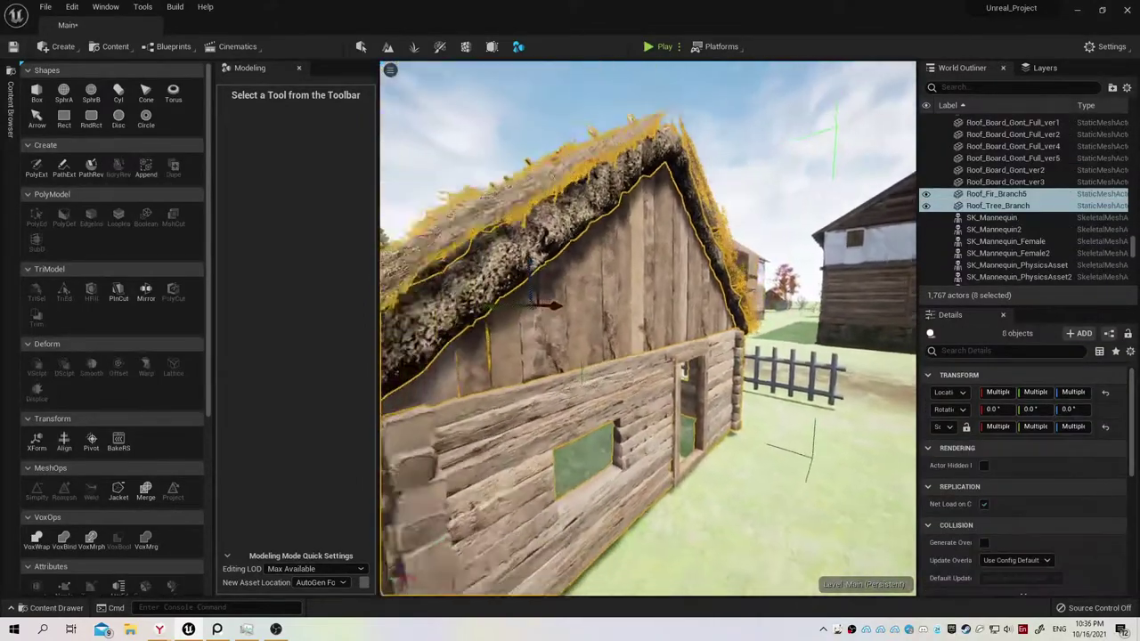
pyautogui.keyDown('ctrl'); pyautogui.click(512, 321); pyautogui.keyUp('ctrl')
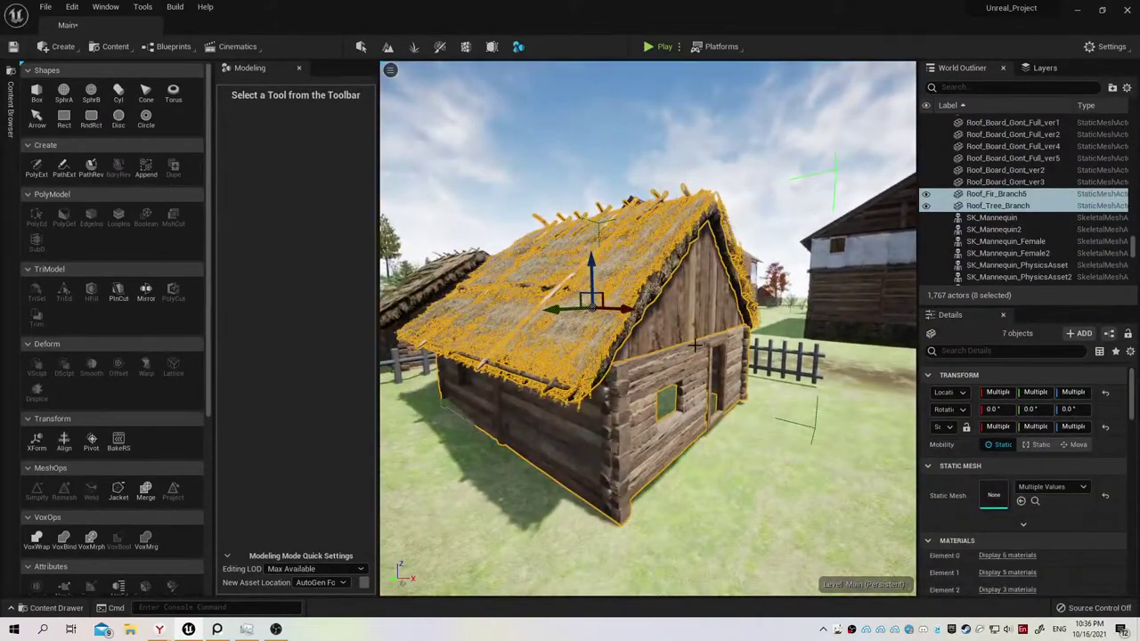
pyautogui.rightClick(994, 205)
pyautogui.moveTo(990, 413)
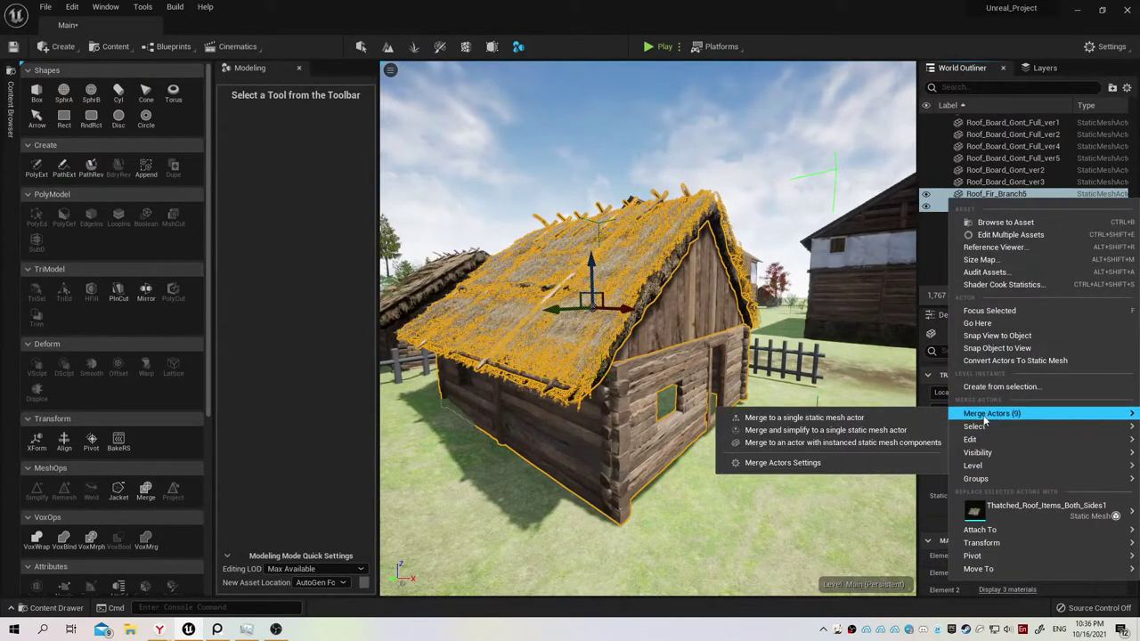
pyautogui.click(855, 417)
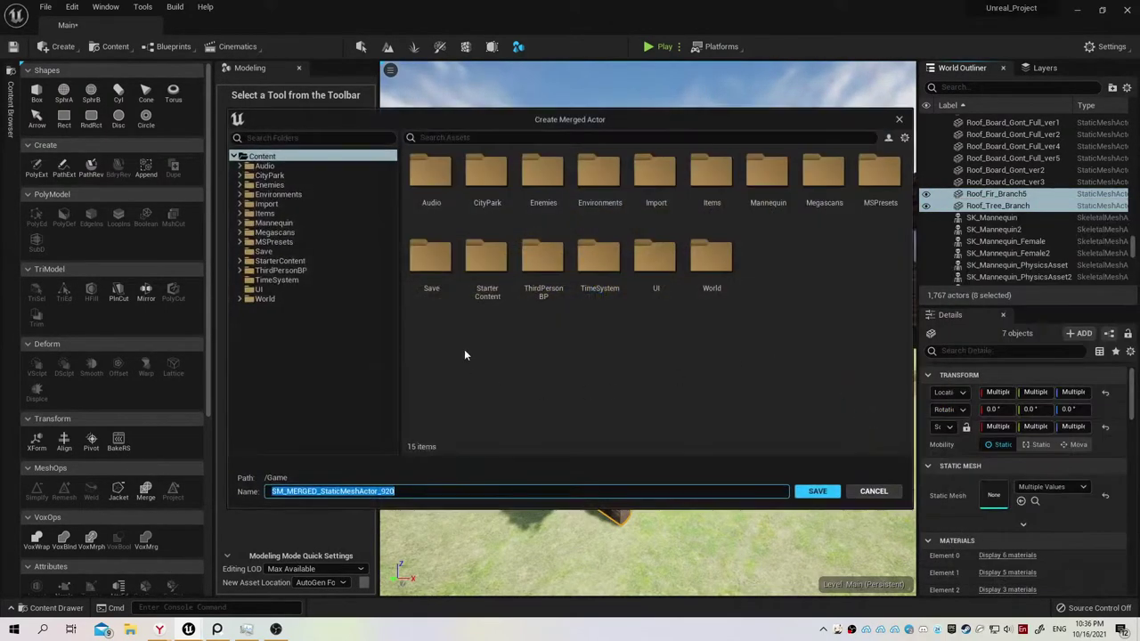
# Save the merged mesh over Thatch_House_ver2 in Houses/Thatch_House, confirming the overwrite.
pyautogui.doubleClick(600, 174)
pyautogui.doubleClick(433, 178)
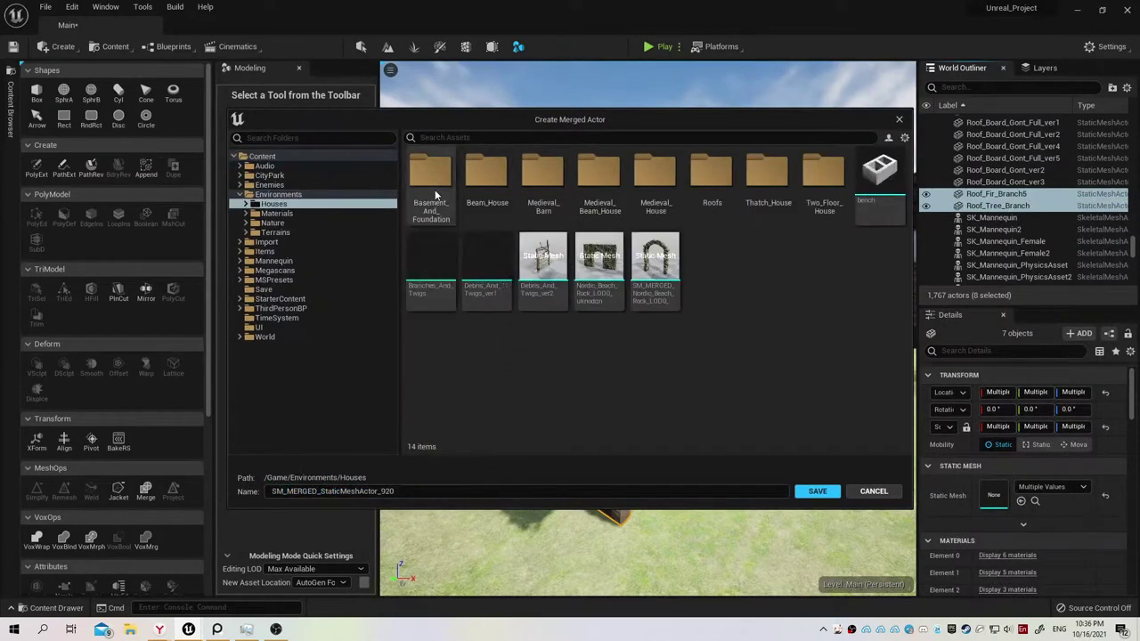
pyautogui.doubleClick(618, 186)
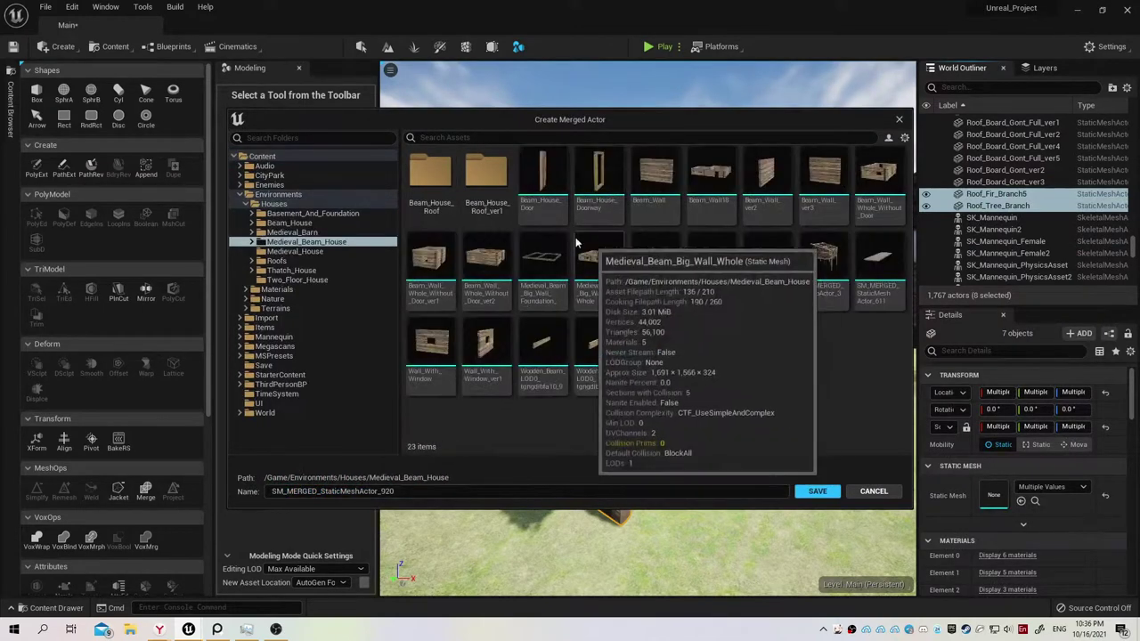
pyautogui.click(291, 270)
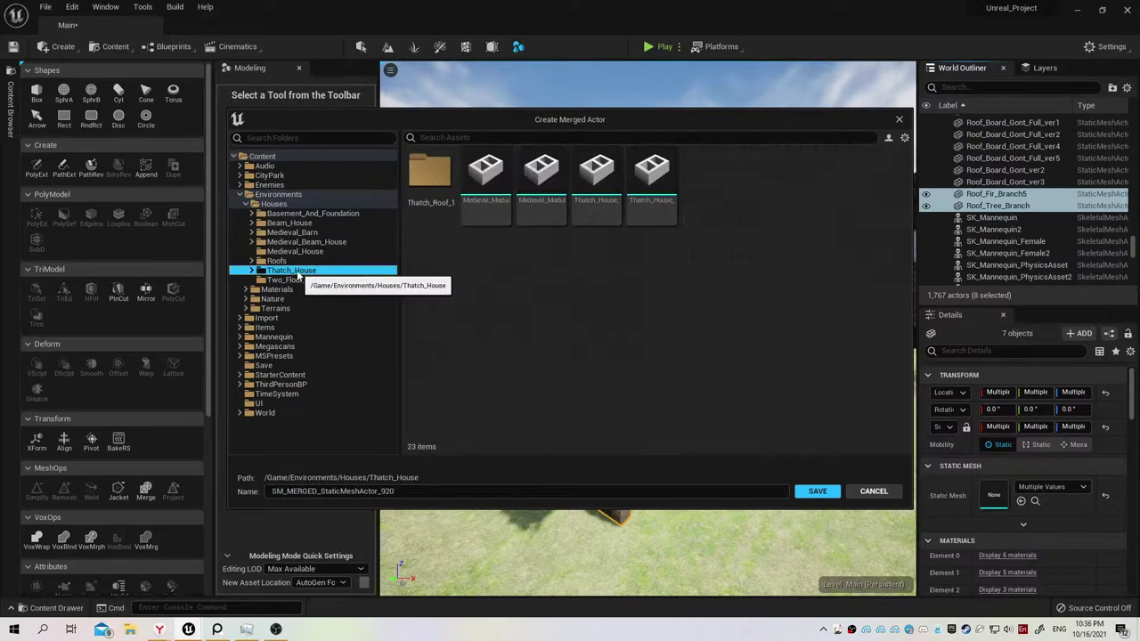
pyautogui.doubleClick(667, 217)
pyautogui.click(599, 343)
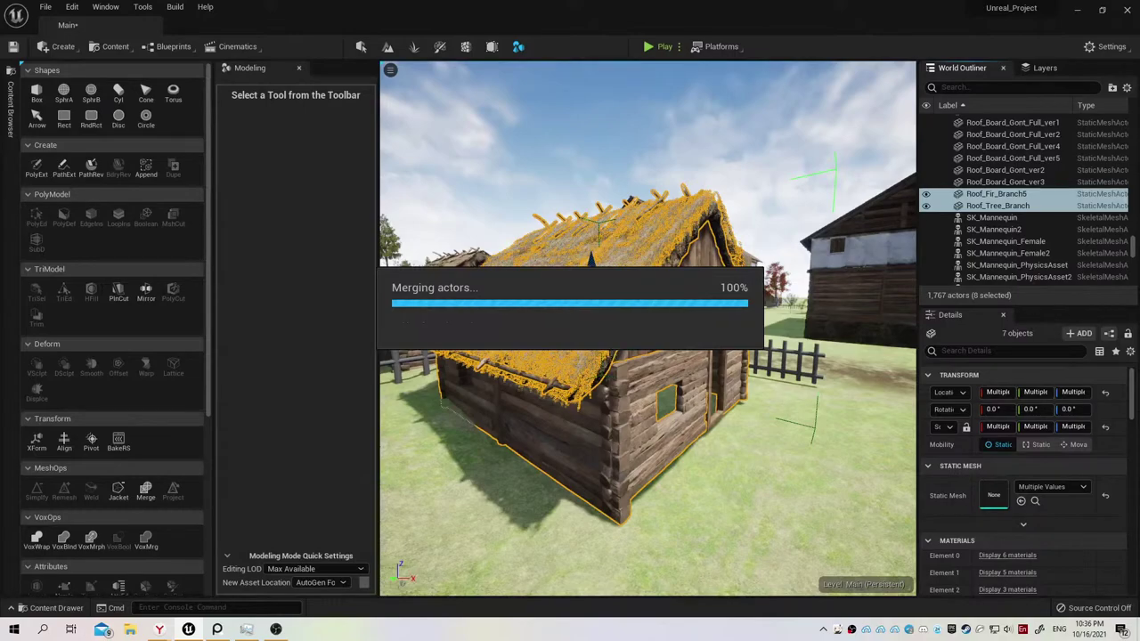
pyautogui.hotkey('alt', 'Tab')
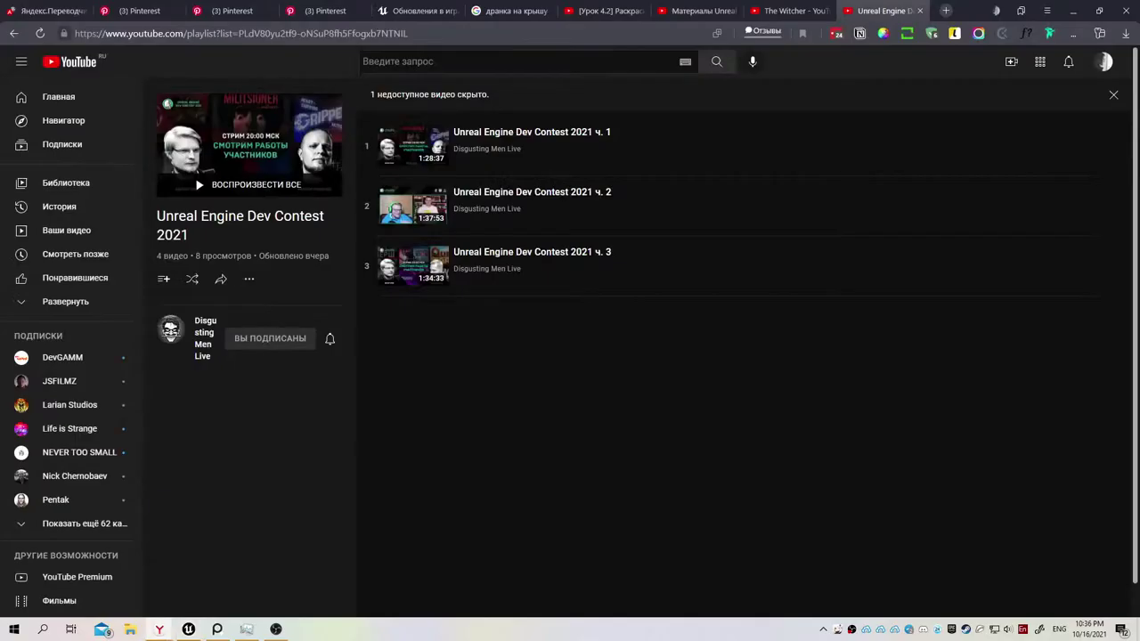
pyautogui.click(1073, 11)
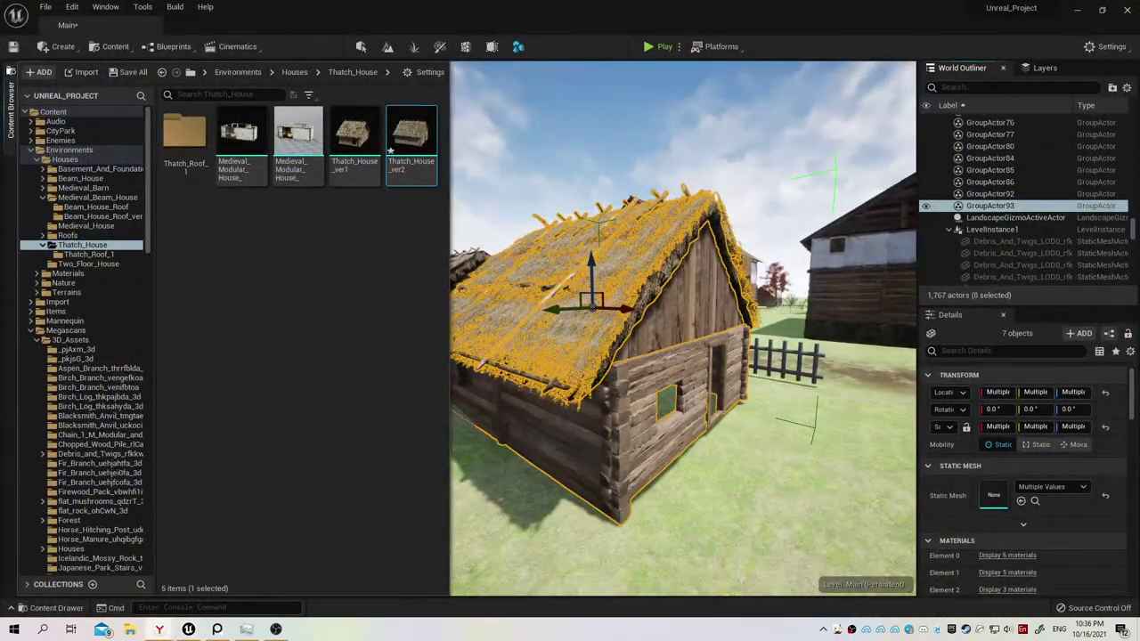
# Hide the Content Drawer, orbit the view, and select the Thatch_House_ver2 house in the village.
pyautogui.hotkey('shift', '5')
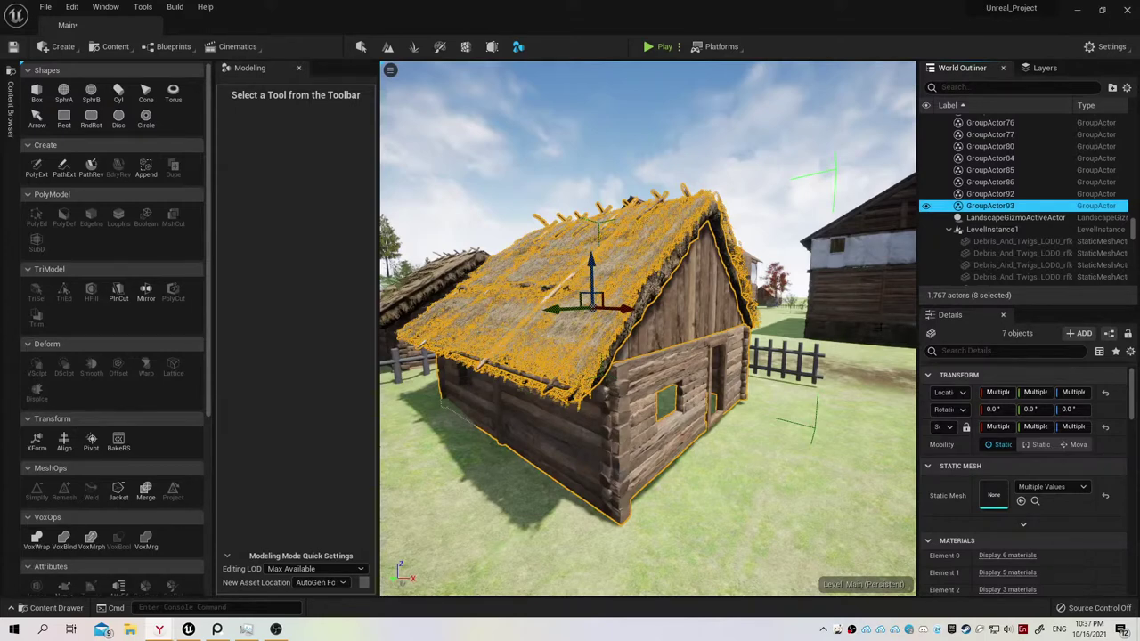
pyautogui.keyDown('alt'); pyautogui.moveTo(791, 377); pyautogui.dragTo(757, 383); pyautogui.keyUp('alt')
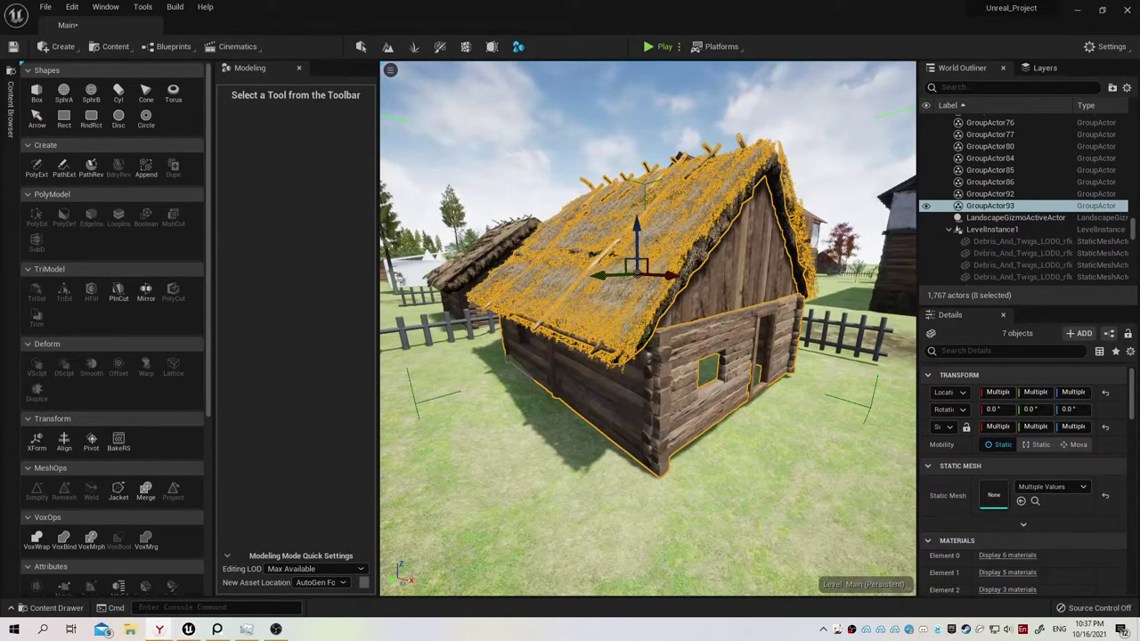
pyautogui.moveTo(908, 268)
pyautogui.mouseDown(button='right')
pyautogui.moveTo(802, 276)
pyautogui.moveTo(784, 294)
pyautogui.moveTo(748, 285)
pyautogui.mouseUp(button='right')
pyautogui.click(784, 294)
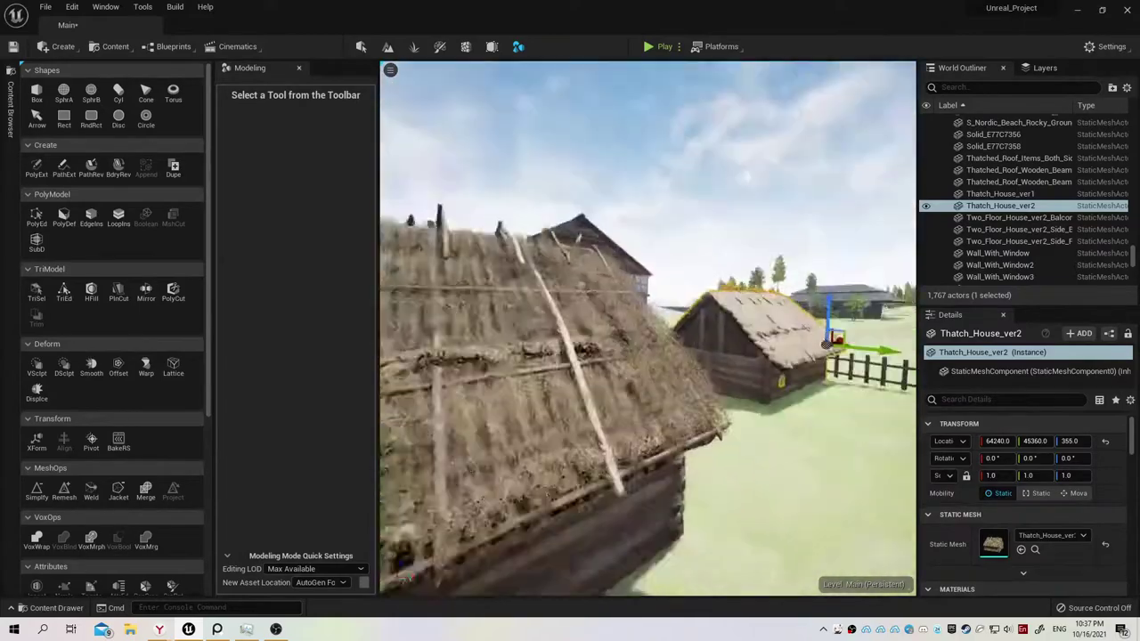
# Save All, saving the Main level and modified Thatch_House_ver2 and thatched roof assets via Save Selected.
pyautogui.moveTo(748, 285); pyautogui.dragTo(748, 285, button='right')
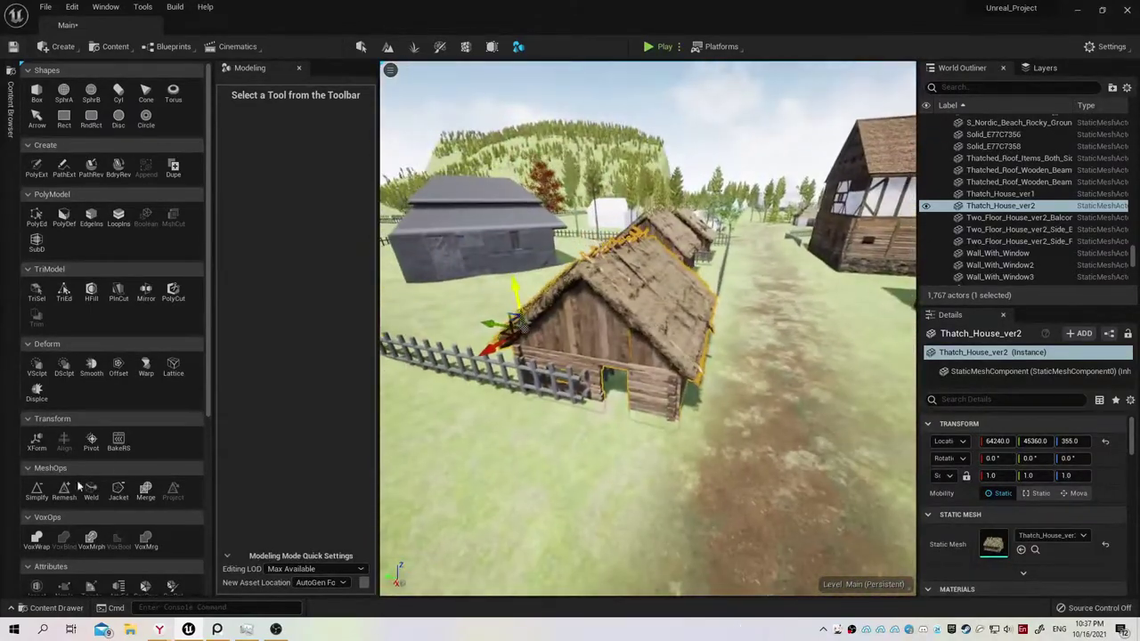
pyautogui.click(56, 608)
pyautogui.click(122, 403)
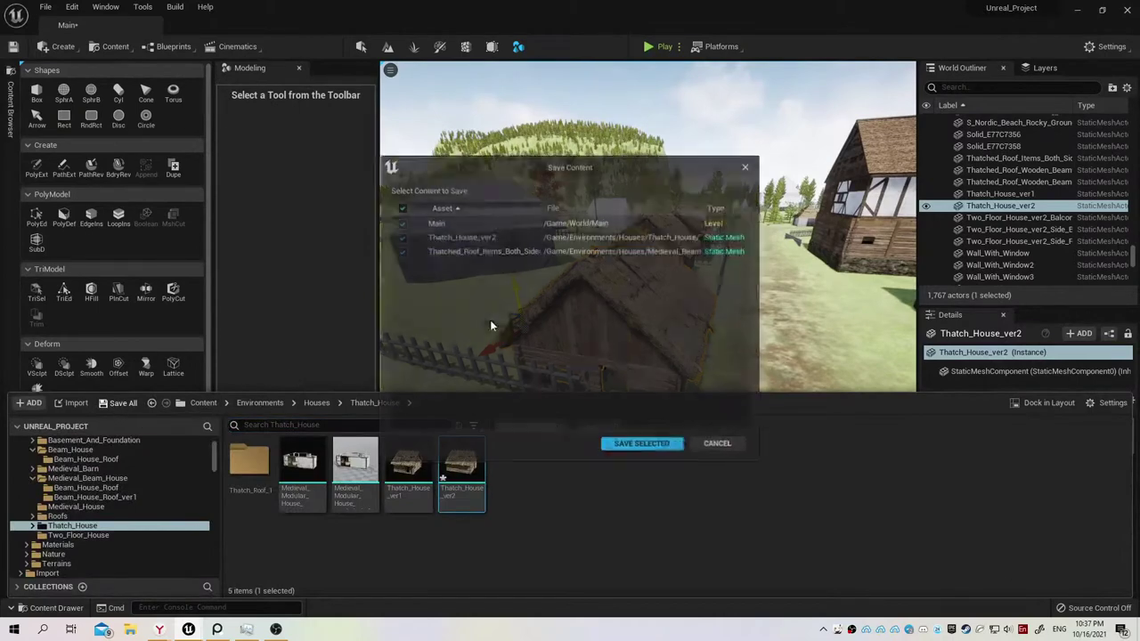
pyautogui.click(635, 443)
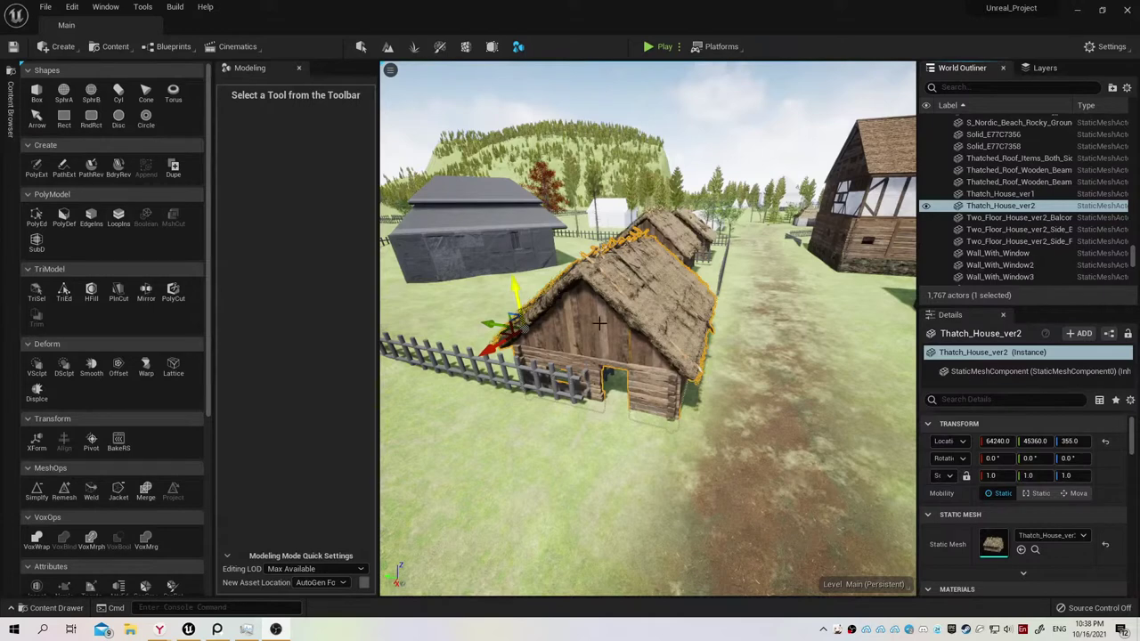
# Fly to the thatched house, then open and cancel the Pivot tool on its mesh.
pyautogui.hotkey('ctrl', 'b')
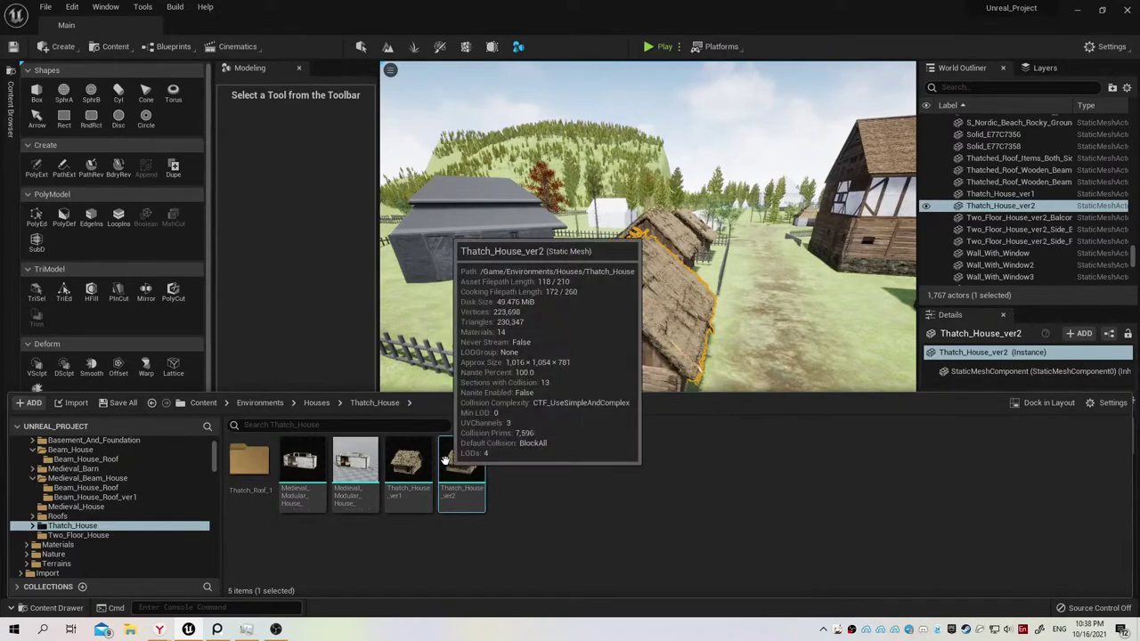
pyautogui.moveTo(642, 267); pyautogui.dragTo(427, 398, button='right')
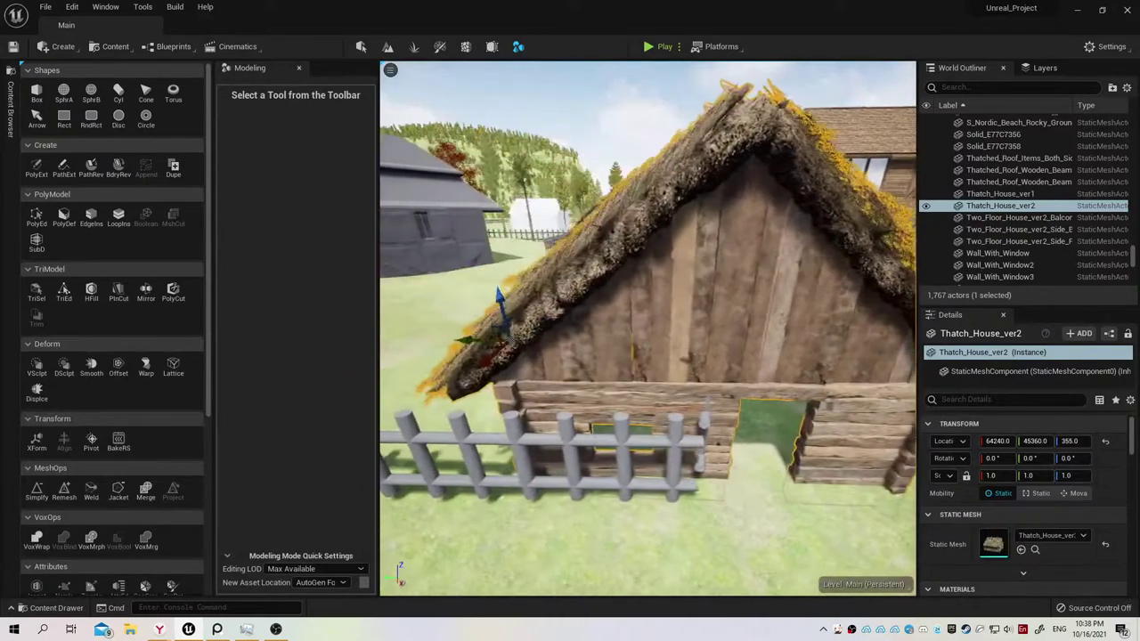
pyautogui.click(92, 440)
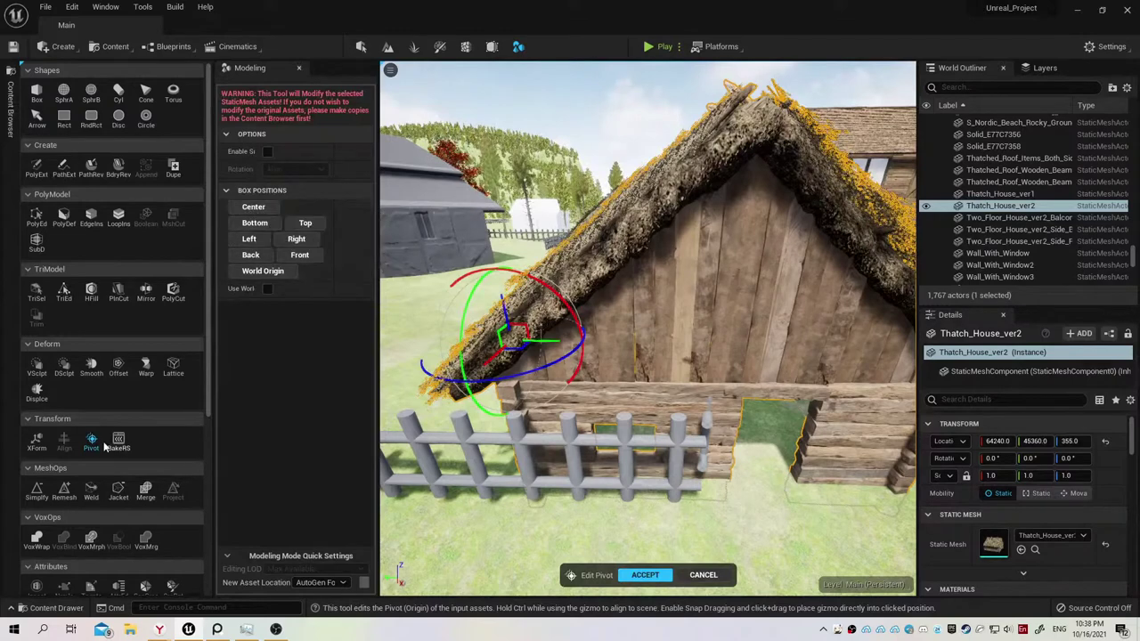
pyautogui.click(703, 576)
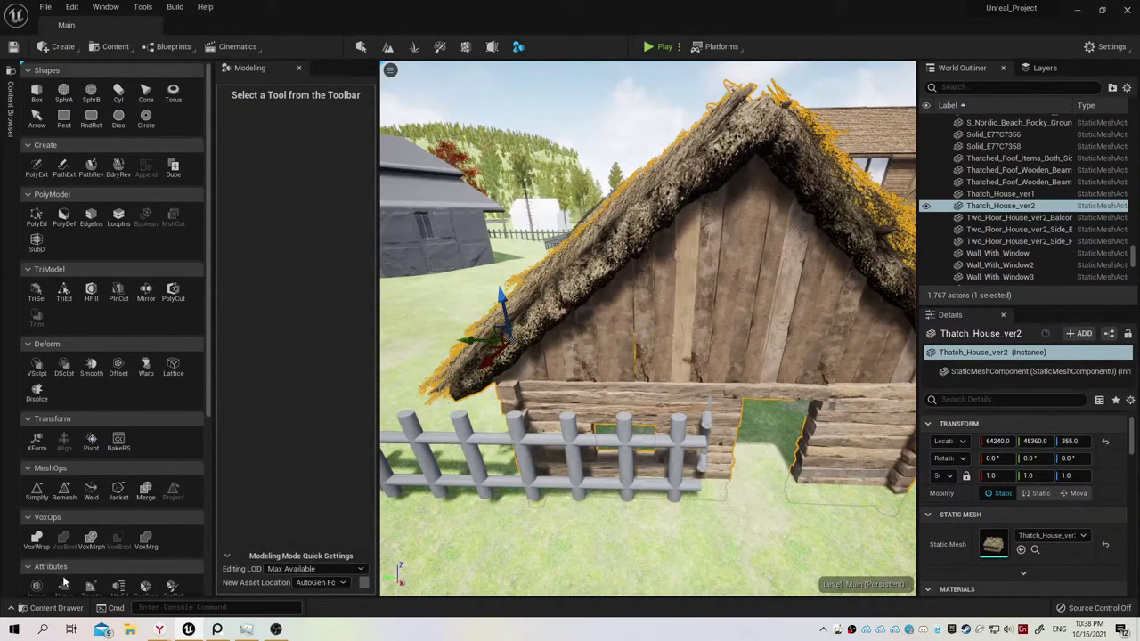
# Duplicate Thatch_House_ver2 in the Content Drawer as Thatch_House_ver3 and select the copy.
pyautogui.click(56, 607)
pyautogui.rightClick(461, 457)
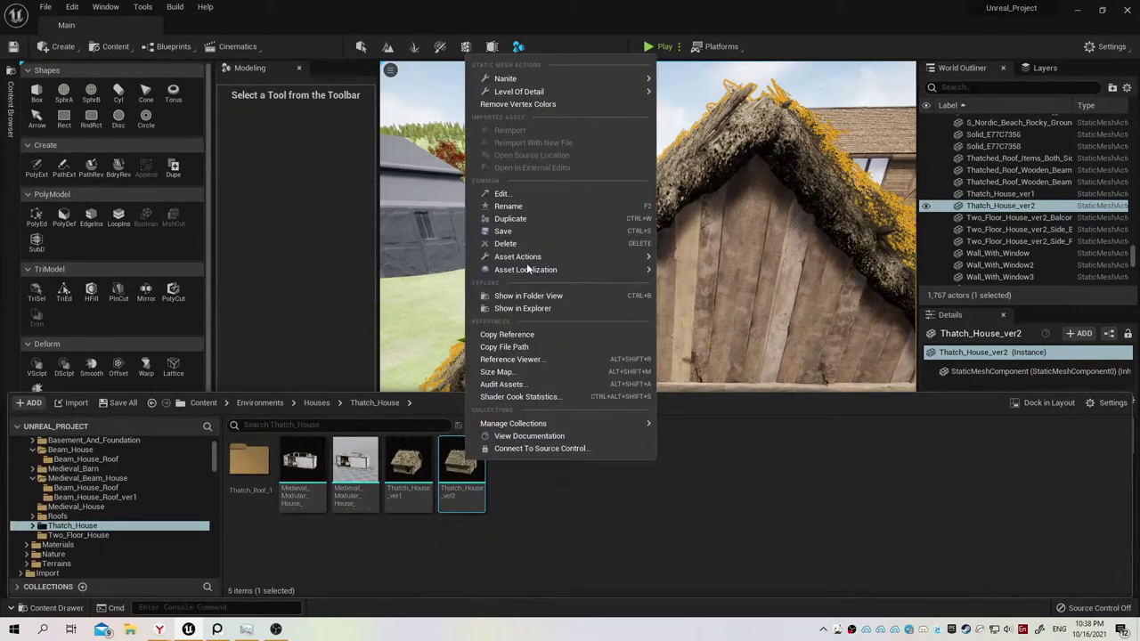
pyautogui.click(512, 219)
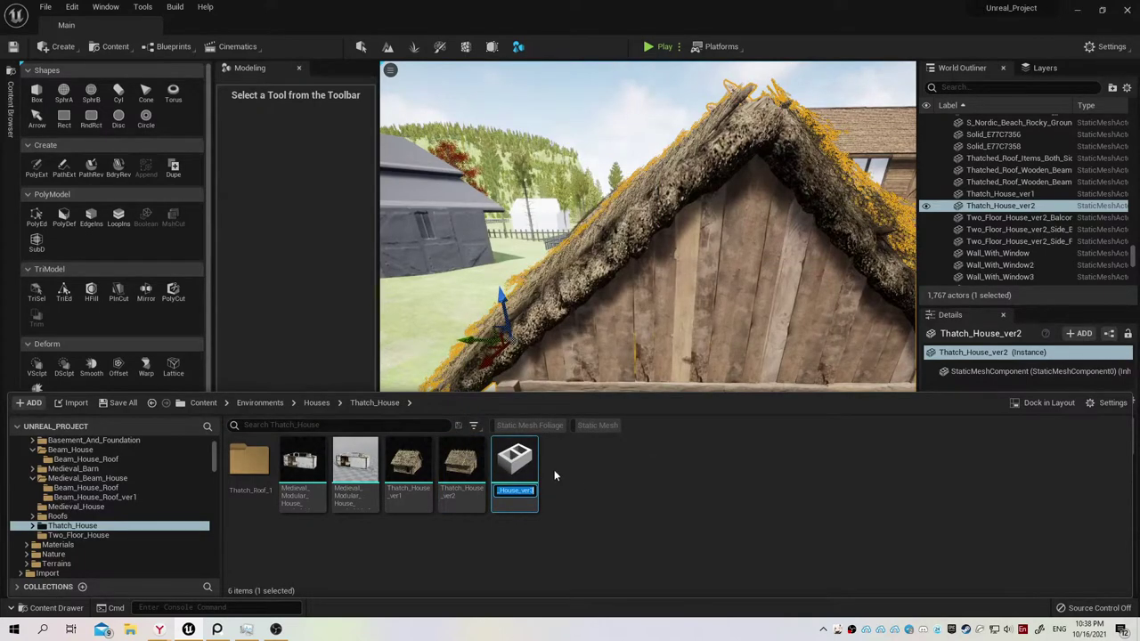
pyautogui.press('Return')
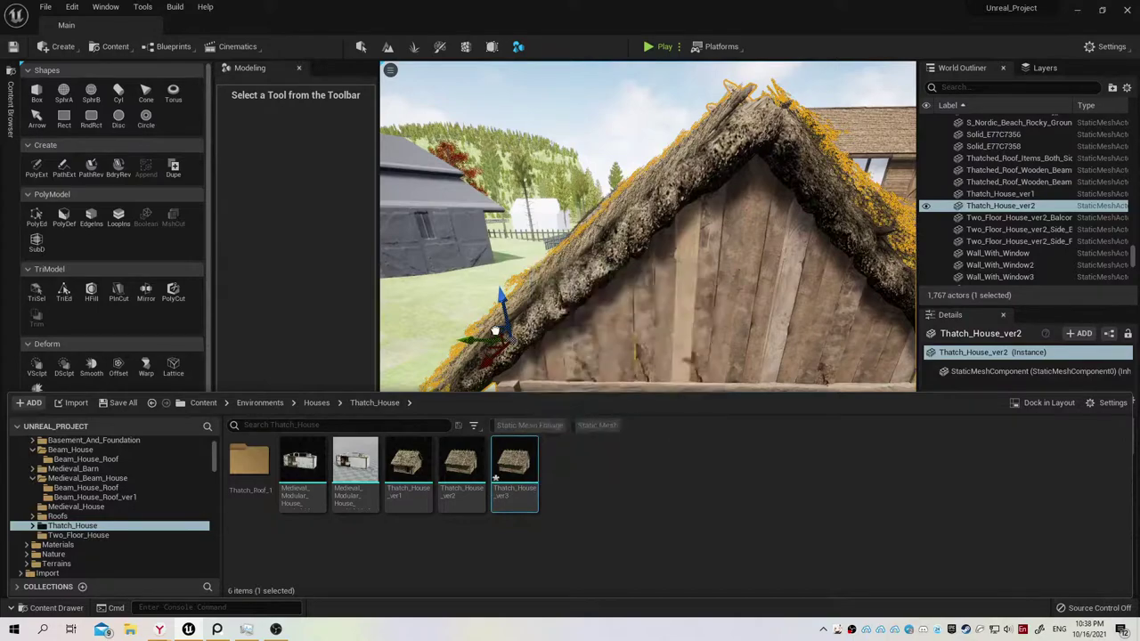
pyautogui.click(495, 331)
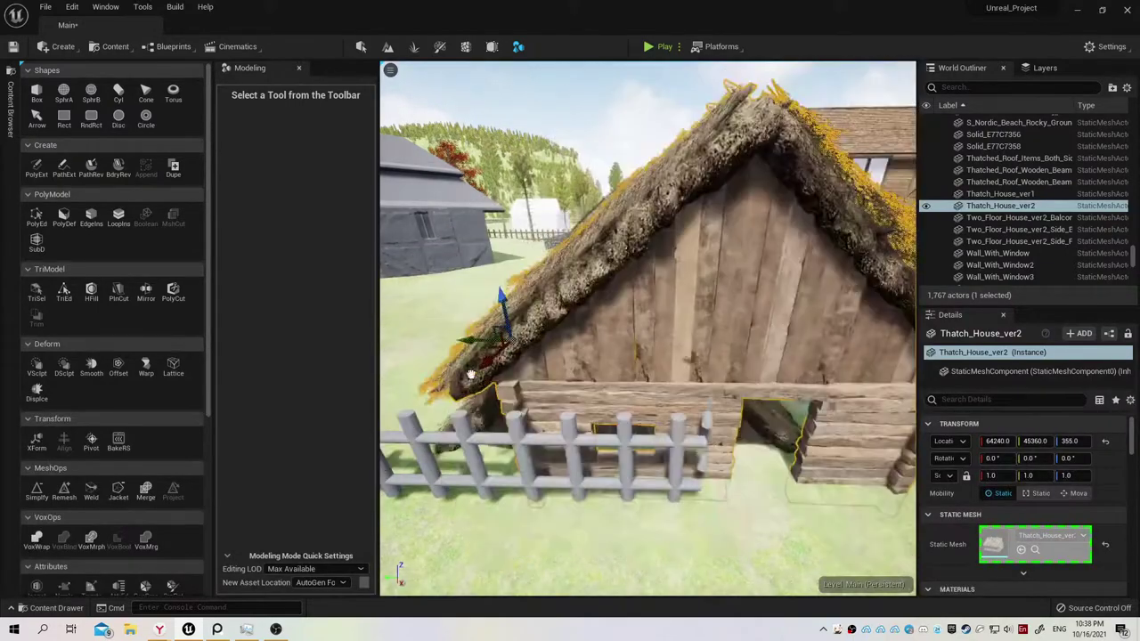
# Drag Thatch_House_ver3 into the village beside the thatched house and orbit to inspect it.
pyautogui.moveTo(471, 374); pyautogui.dragTo(477, 378)
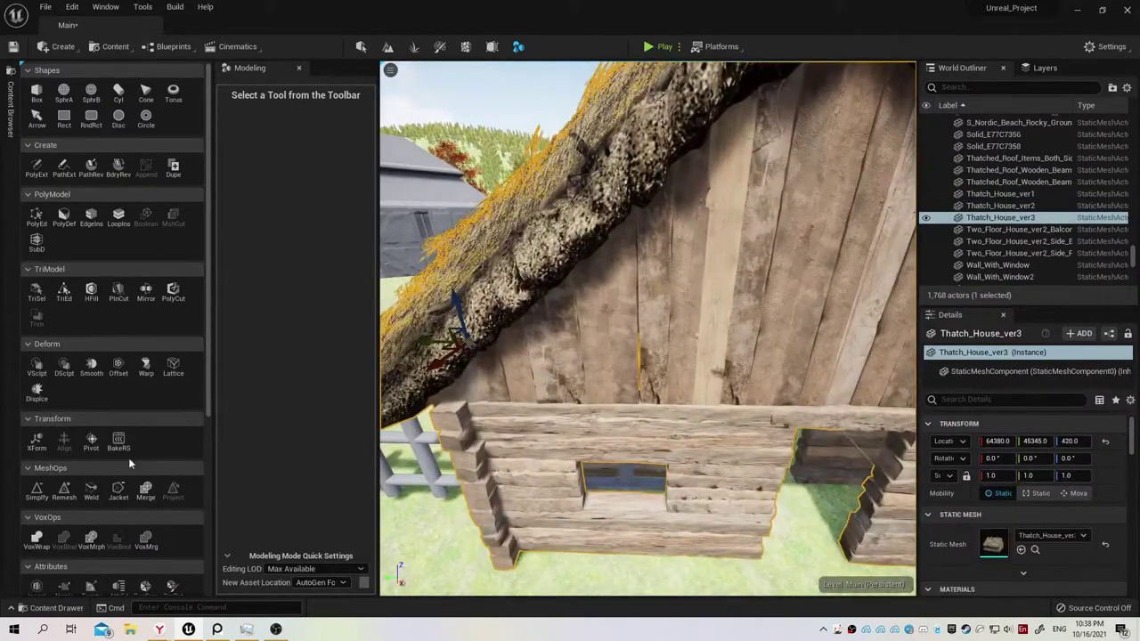
pyautogui.moveTo(534, 400)
pyautogui.keyDown('alt'); pyautogui.mouseDown()
pyautogui.moveTo(677, 383)
pyautogui.moveTo(465, 318)
pyautogui.moveTo(788, 268)
pyautogui.moveTo(606, 374)
pyautogui.moveTo(498, 396)
pyautogui.mouseUp(); pyautogui.keyUp('alt')
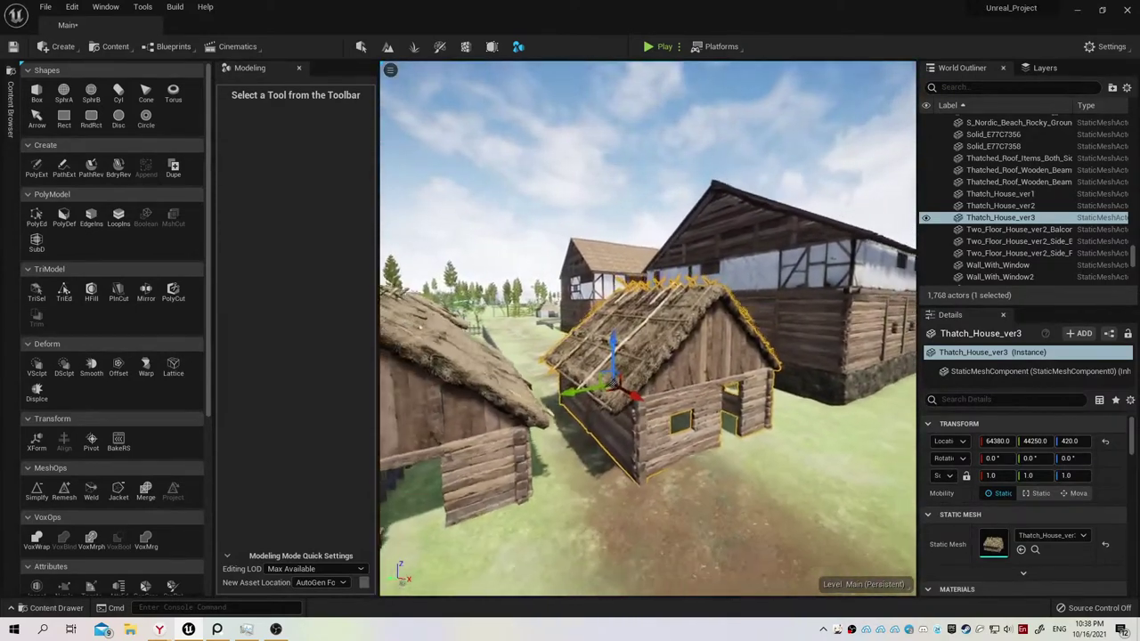
pyautogui.moveTo(623, 472)
pyautogui.keyDown('alt'); pyautogui.mouseDown()
pyautogui.moveTo(525, 532)
pyautogui.moveTo(570, 499)
pyautogui.moveTo(508, 590)
pyautogui.moveTo(571, 534)
pyautogui.moveTo(690, 347)
pyautogui.mouseUp(); pyautogui.keyUp('alt')
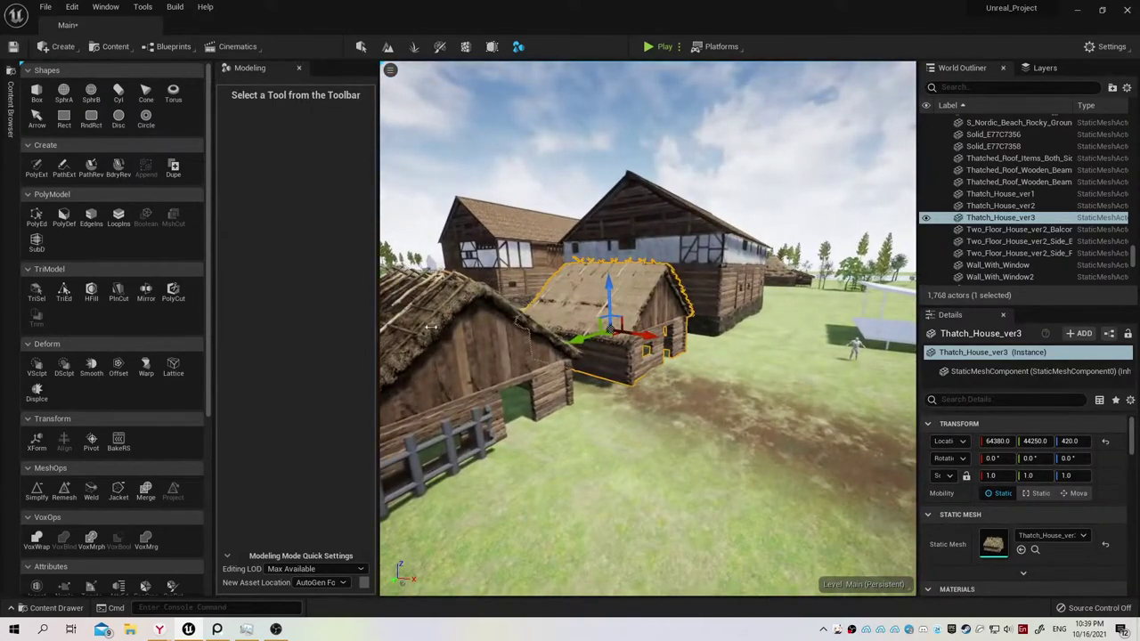
pyautogui.keyDown('alt'); pyautogui.moveTo(430, 327); pyautogui.dragTo(499, 331); pyautogui.keyUp('alt')
pyautogui.keyDown('alt'); pyautogui.moveTo(683, 312); pyautogui.dragTo(682, 311); pyautogui.keyUp('alt')
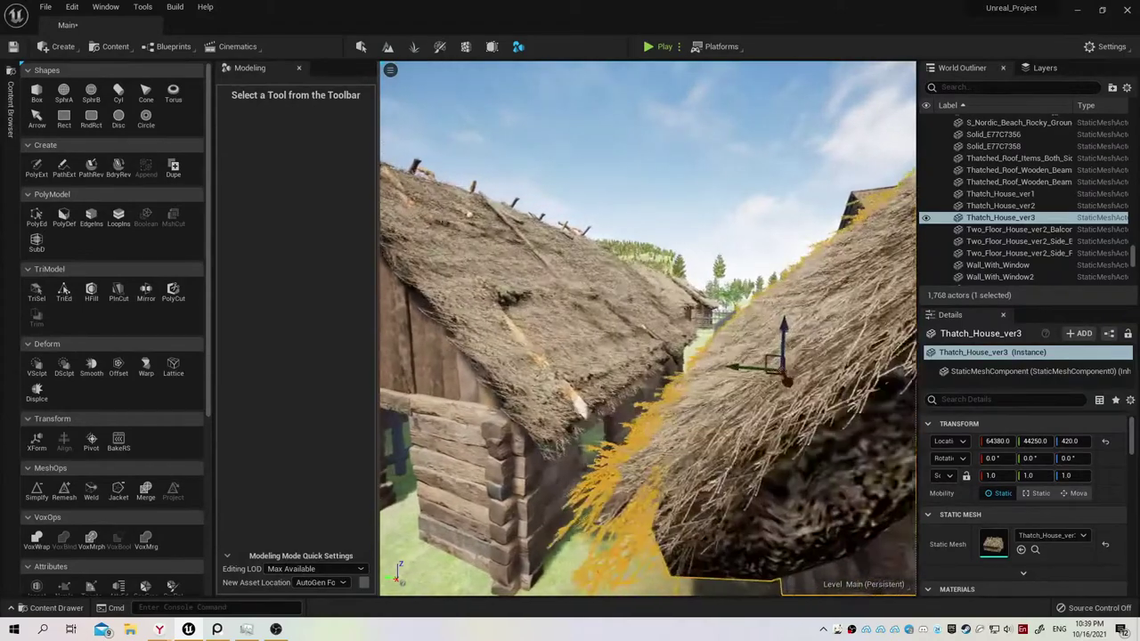
pyautogui.keyDown('alt'); pyautogui.moveTo(683, 312); pyautogui.dragTo(682, 311); pyautogui.keyUp('alt')
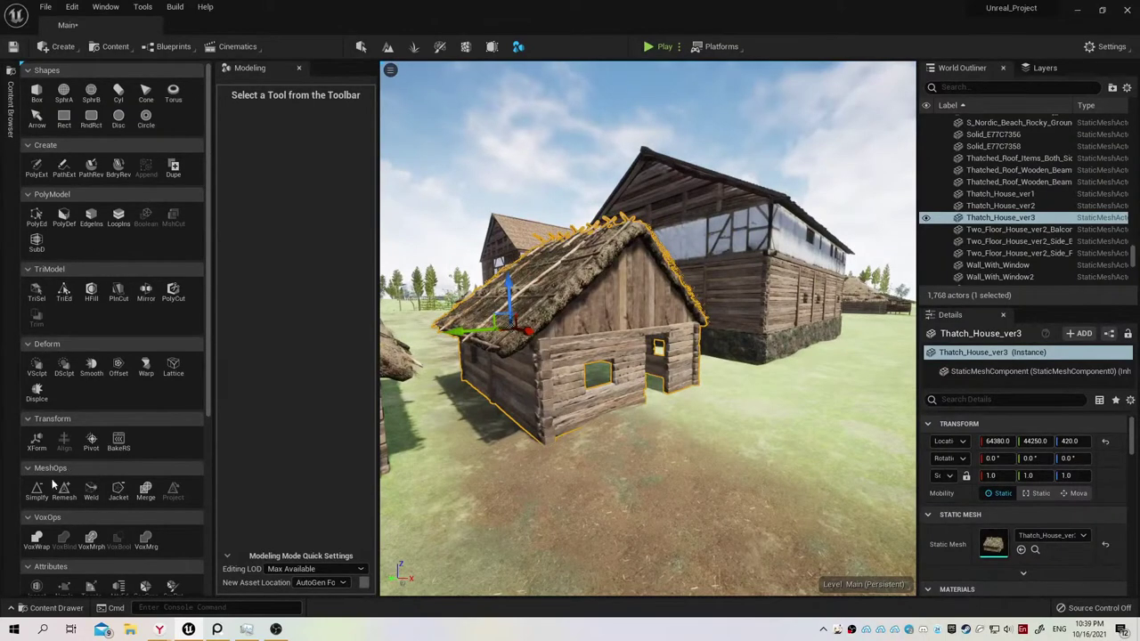
# Set Thatch_House_ver3's pivot to the Center and Bottom box positions and accept it.
pyautogui.click(90, 441)
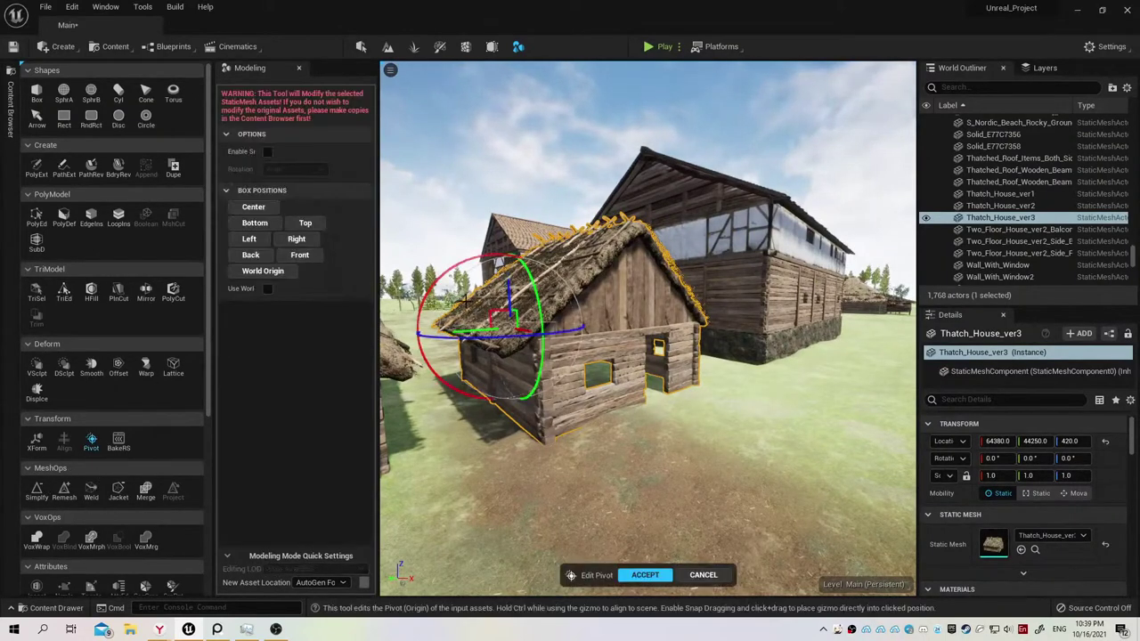
pyautogui.click(253, 207)
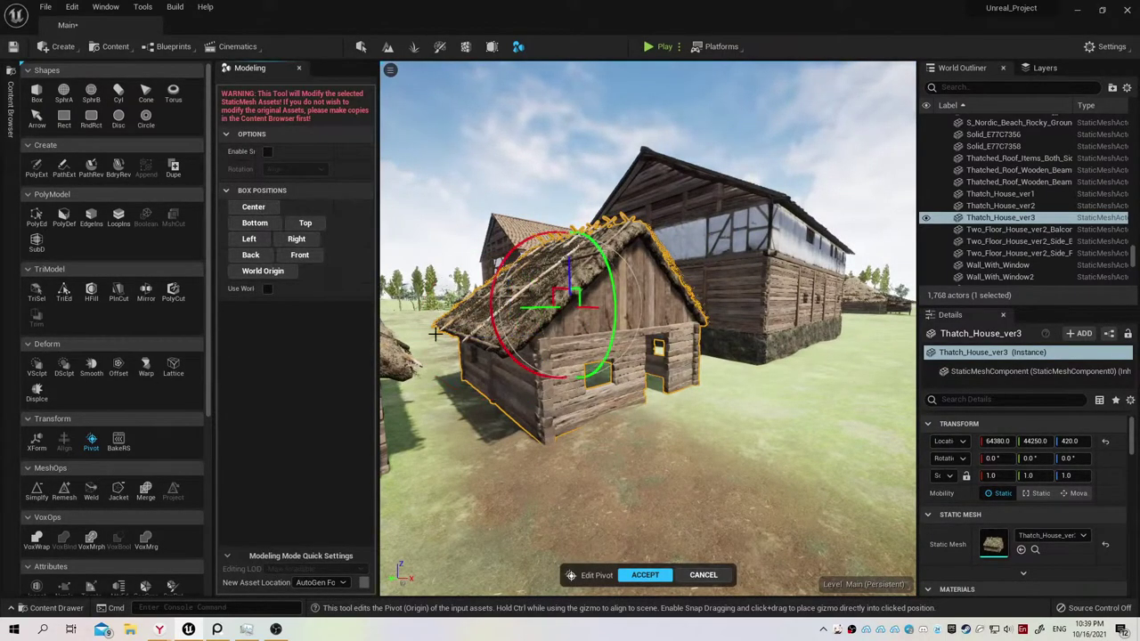
pyautogui.click(254, 223)
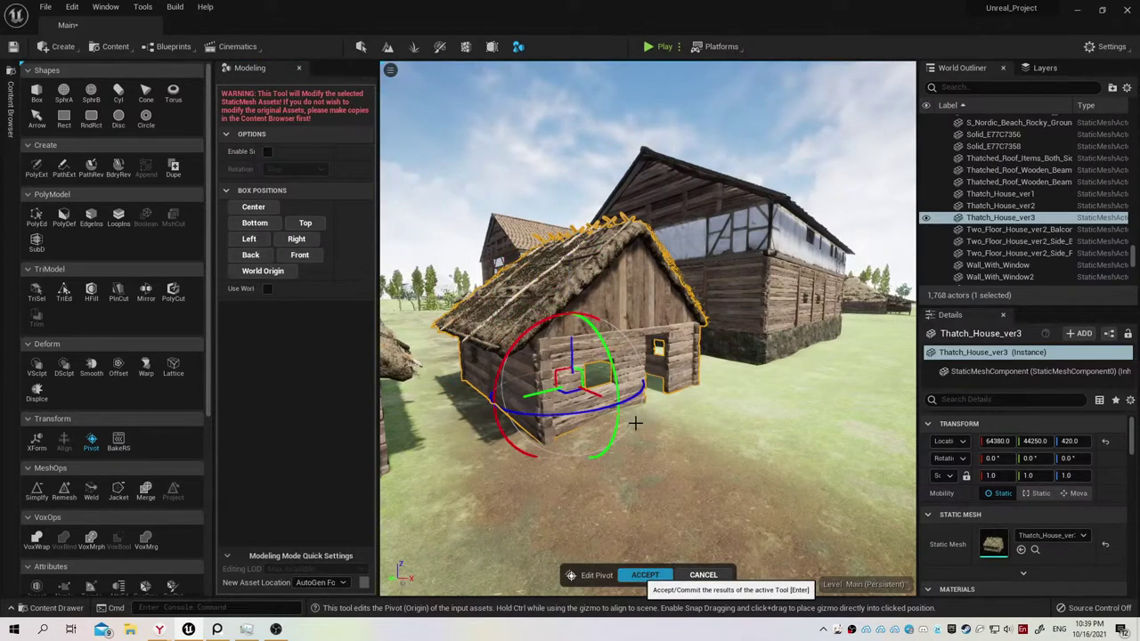
pyautogui.press('Return')
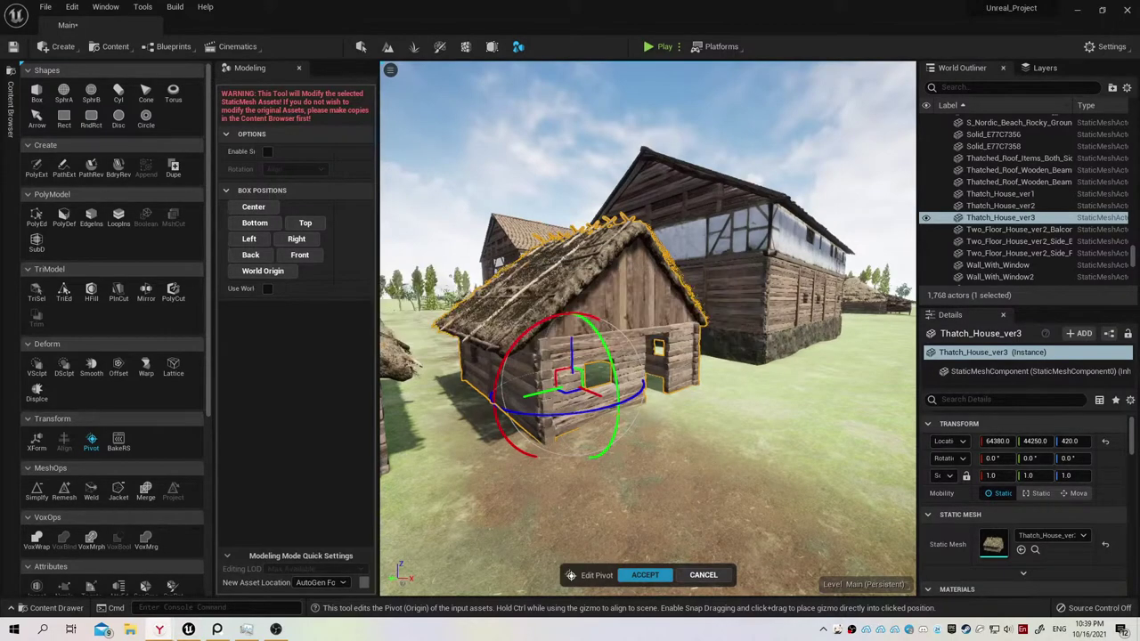
pyautogui.scroll(-5, 648, 374)
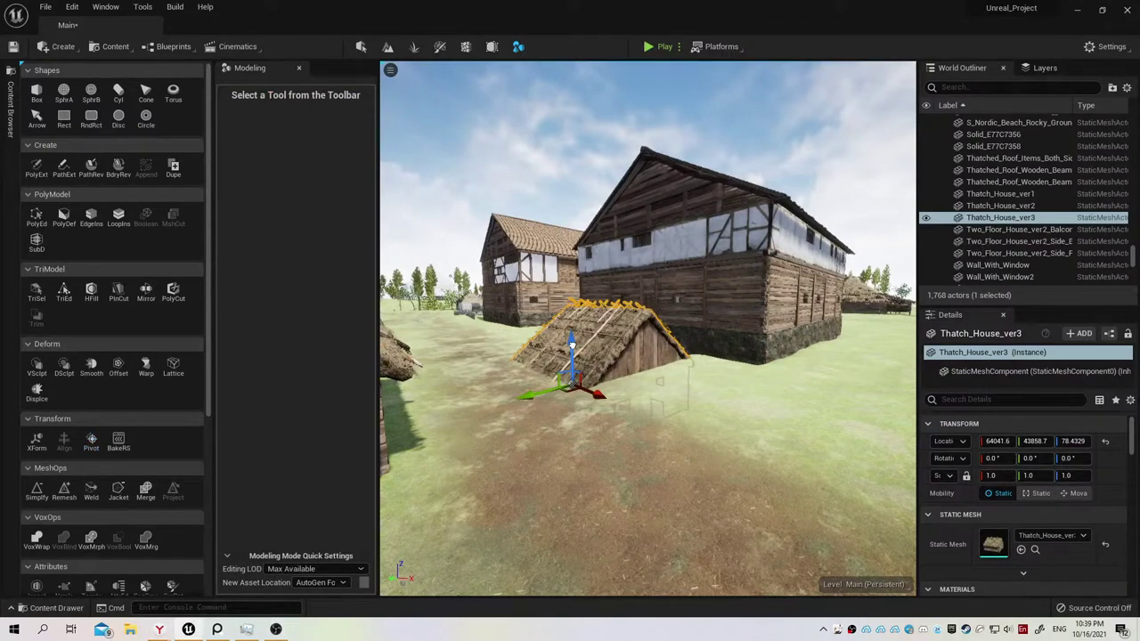
# Raise Thatch_House_ver3 on the Z axis, look it over, then delete the actor.
pyautogui.moveTo(571, 342); pyautogui.dragTo(537, 148)
pyautogui.scroll(5, 578, 198)
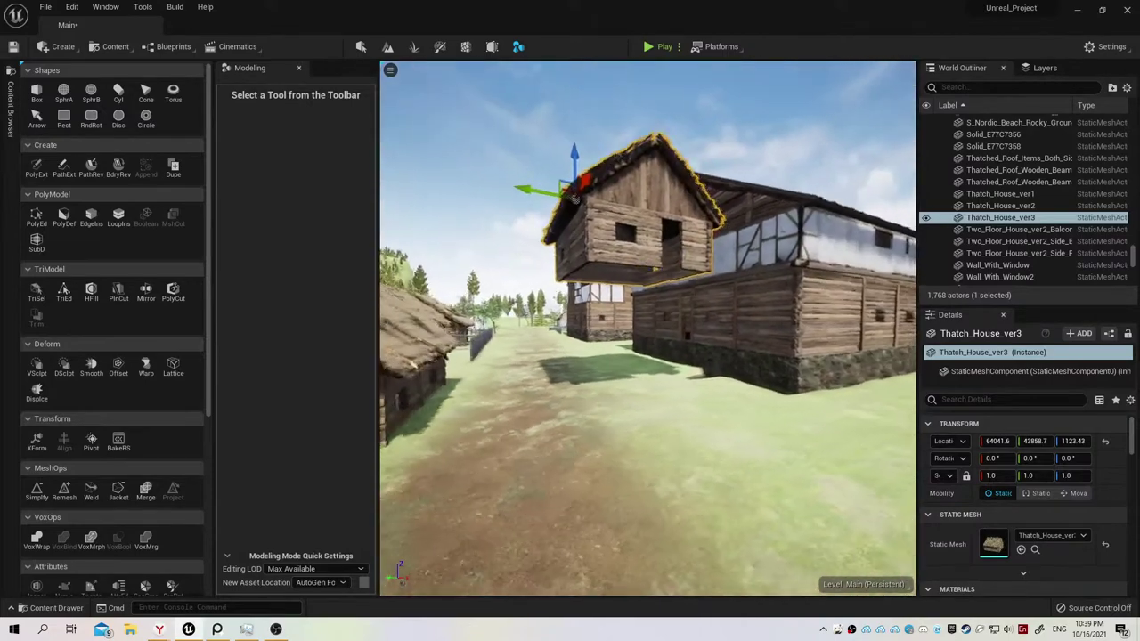
pyautogui.moveTo(575, 199)
pyautogui.mouseDown(button='right')
pyautogui.moveTo(528, 268)
pyautogui.moveTo(535, 258)
pyautogui.mouseUp(button='right')
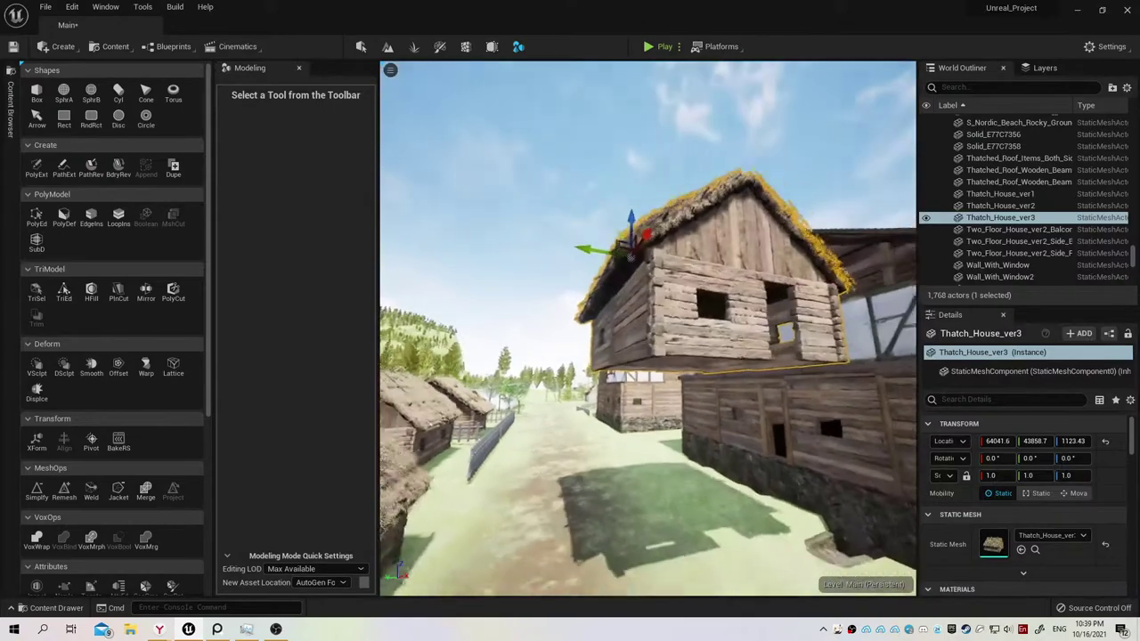
pyautogui.press('Delete')
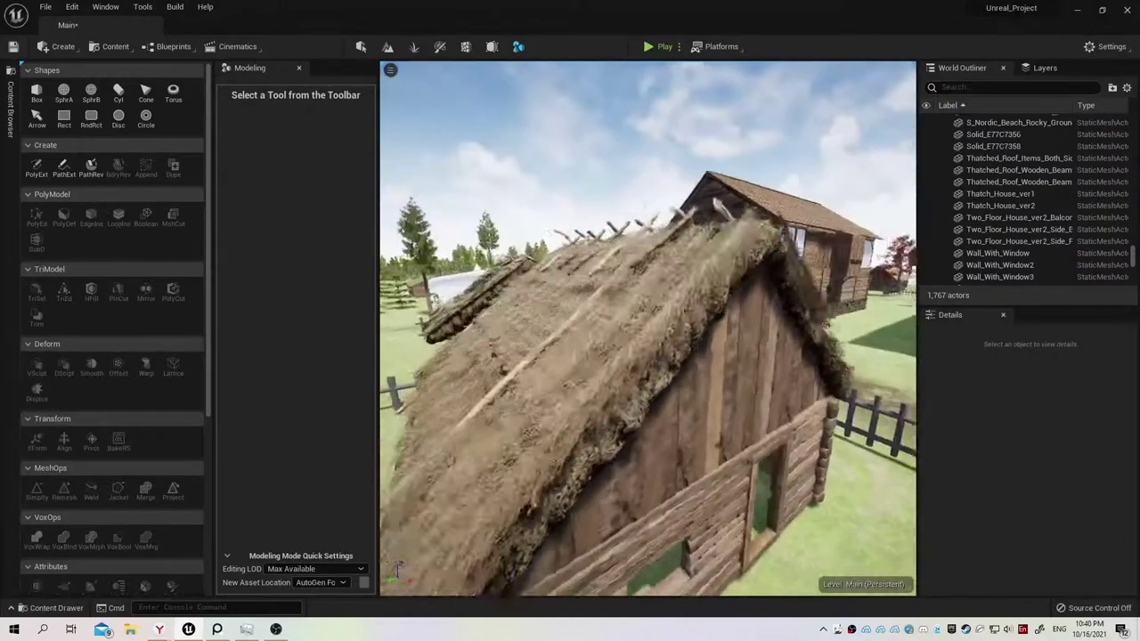
pyautogui.moveTo(542, 372); pyautogui.dragTo(543, 371, button='right')
pyautogui.click(555, 365)
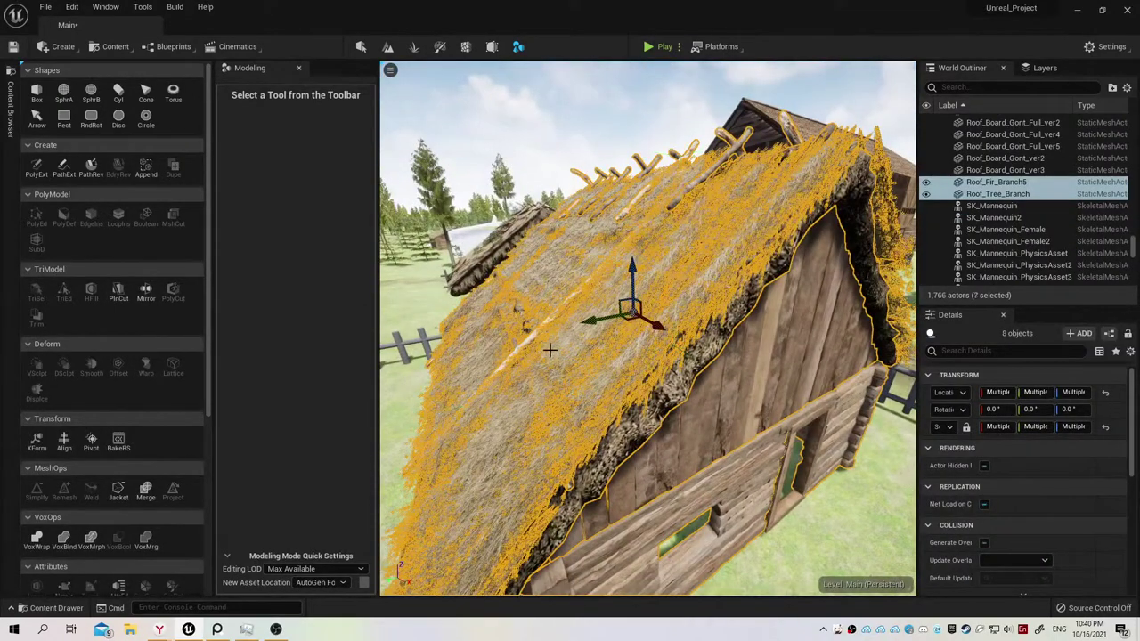
pyautogui.click(518, 344)
pyautogui.moveTo(583, 353); pyautogui.dragTo(582, 353, button='right')
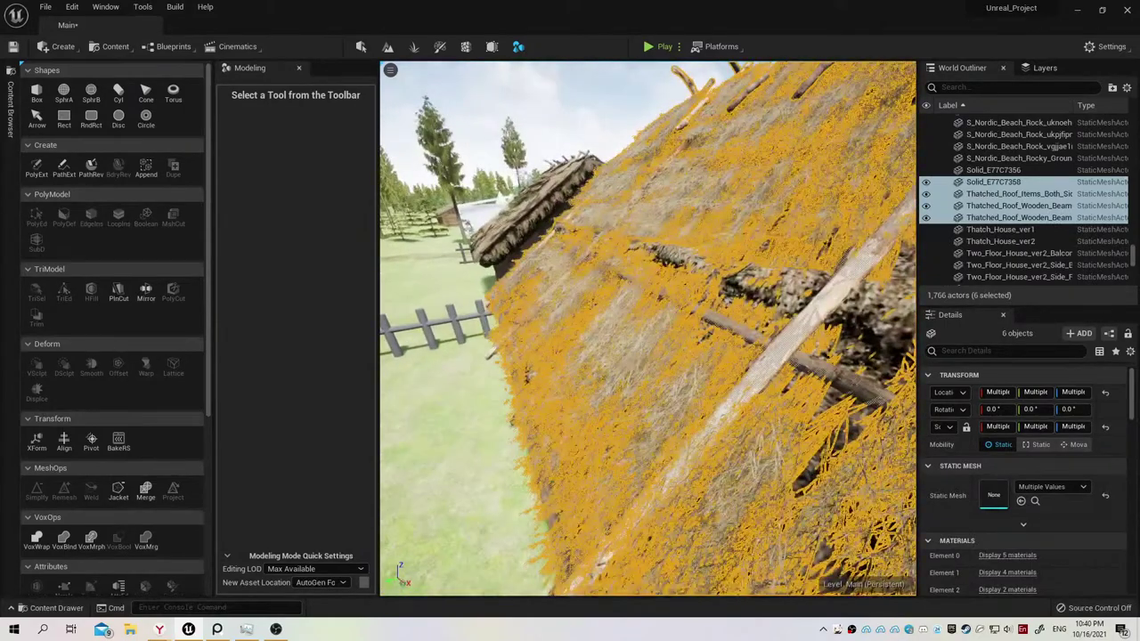
pyautogui.press('f')
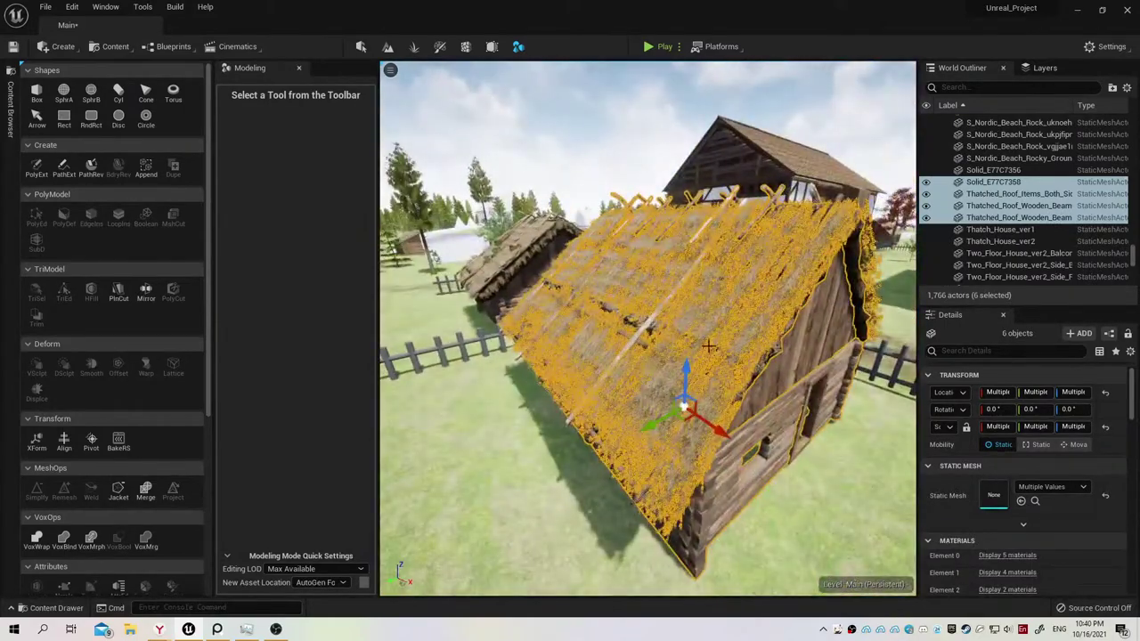
pyautogui.click(928, 219)
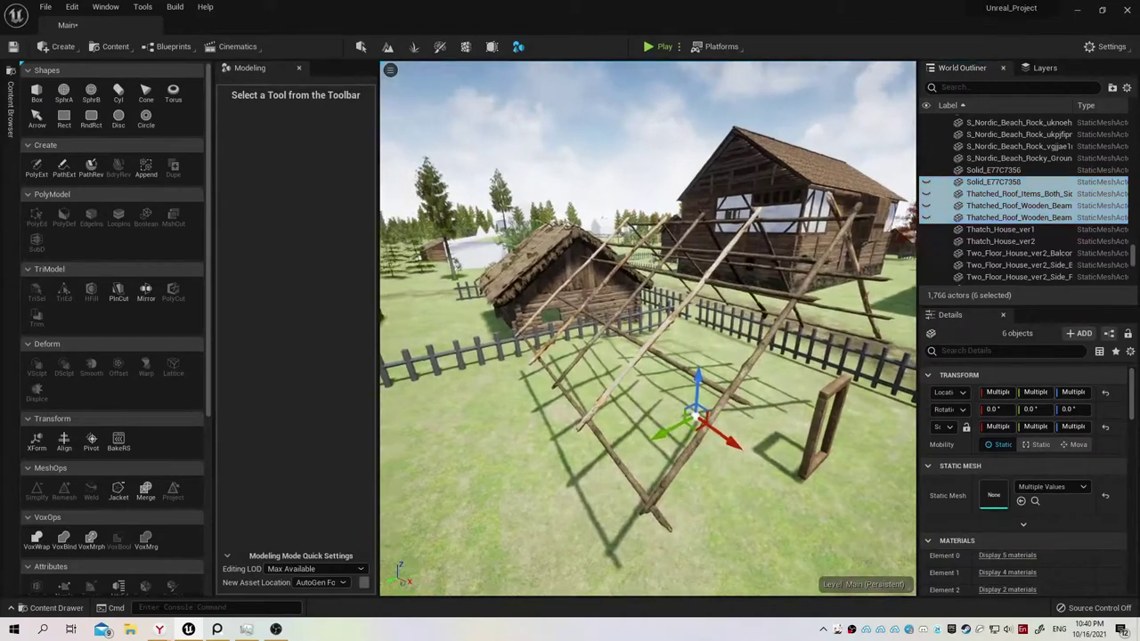
pyautogui.click(926, 219)
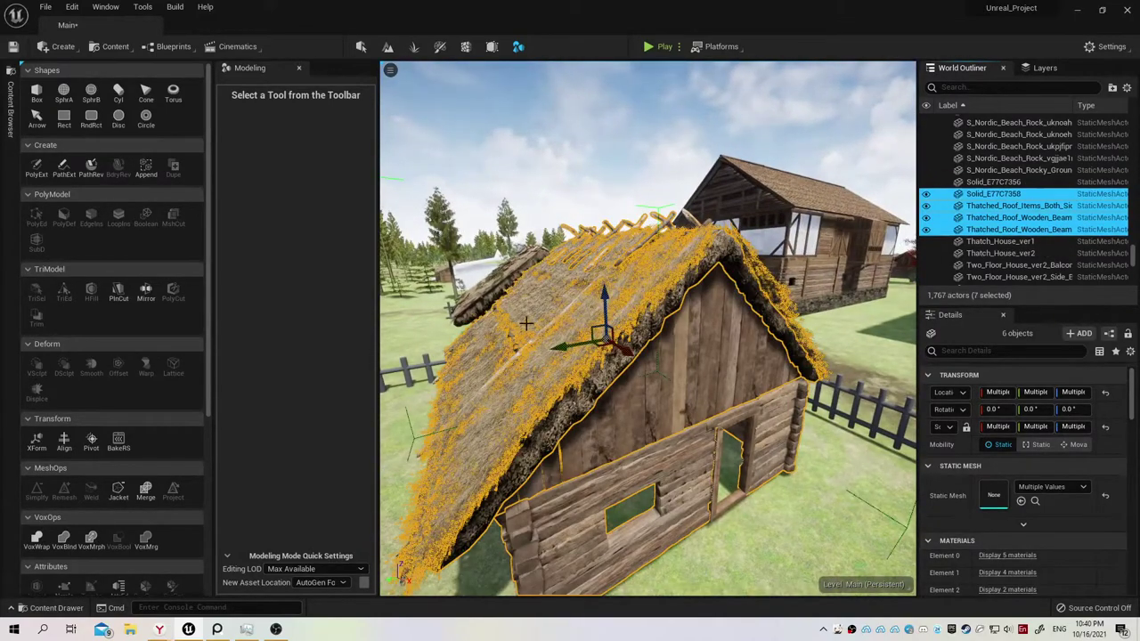
pyautogui.moveTo(660, 294)
pyautogui.mouseDown(button='right')
pyautogui.moveTo(626, 290)
pyautogui.moveTo(688, 419)
pyautogui.mouseUp(button='right')
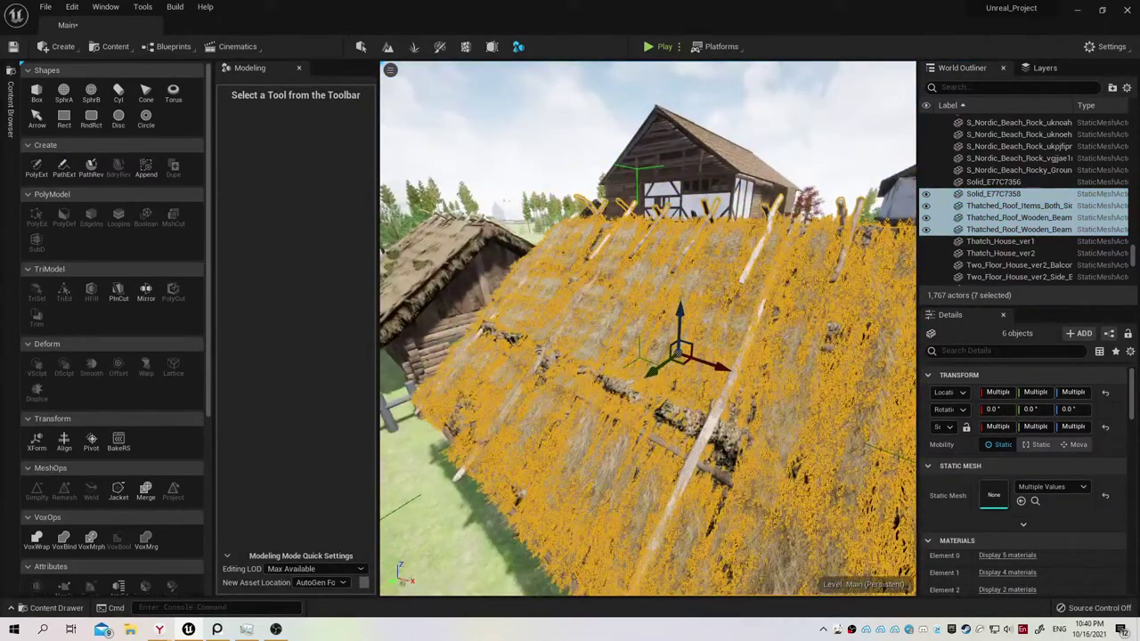
pyautogui.click(689, 419)
pyautogui.moveTo(689, 418)
pyautogui.mouseDown(button='right')
pyautogui.moveTo(623, 400)
pyautogui.moveTo(712, 383)
pyautogui.mouseUp(button='right')
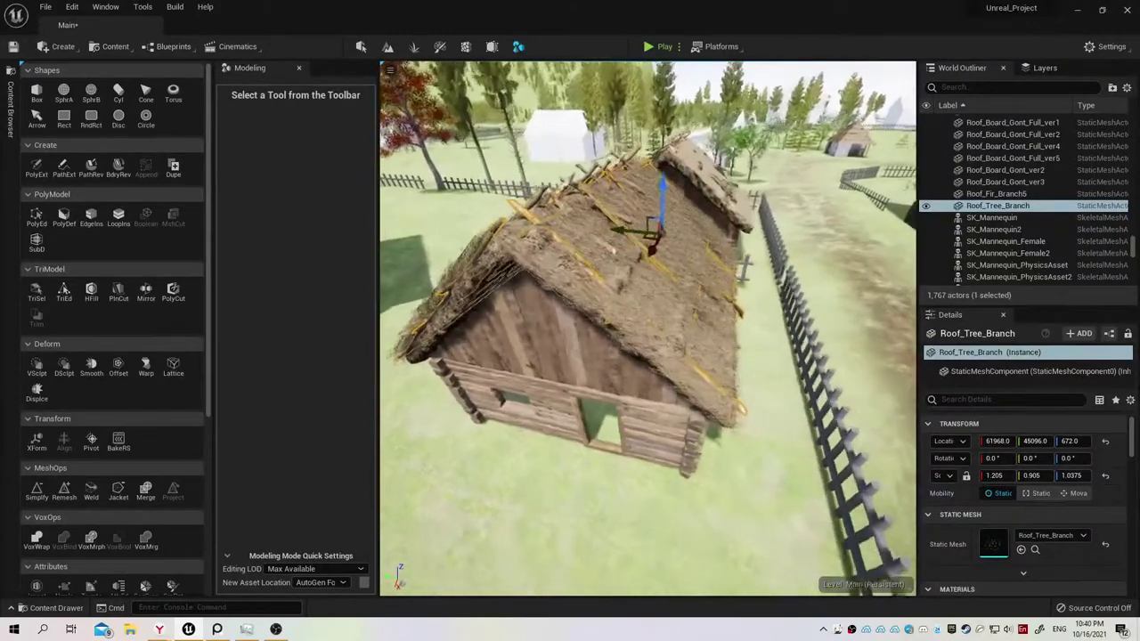
# Enter 1.0325 in the Roof_Tree_Branch's scale field and drag its Y scale slightly down.
pyautogui.click(361, 46)
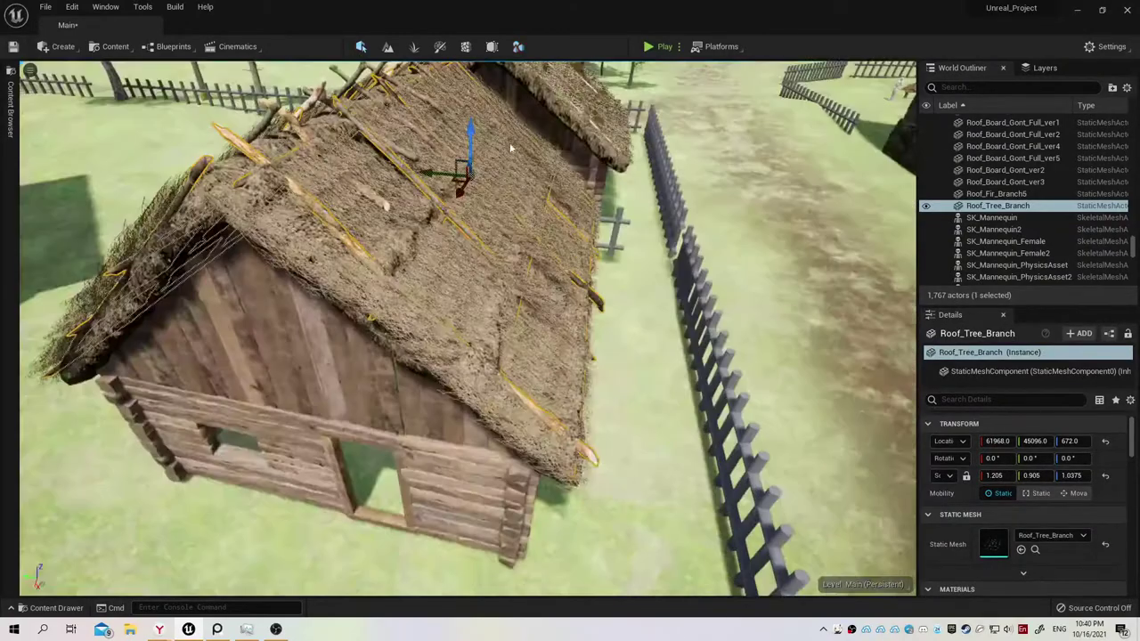
pyautogui.moveTo(624, 312); pyautogui.dragTo(662, 326, button='right')
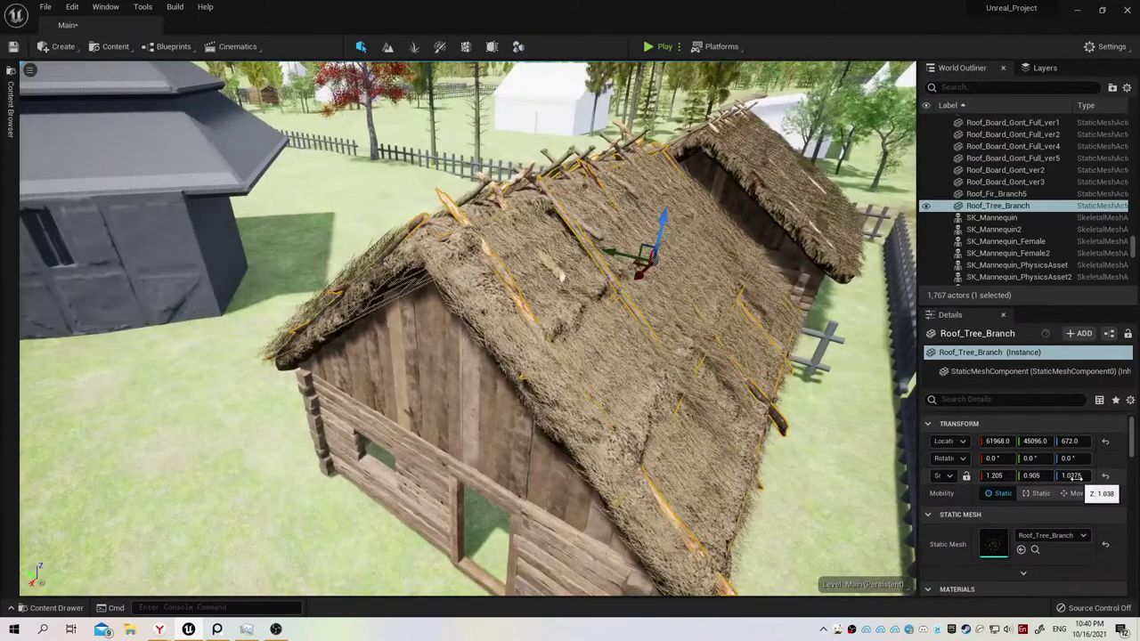
pyautogui.click(1073, 476)
pyautogui.write('1.032')
pyautogui.write('5')
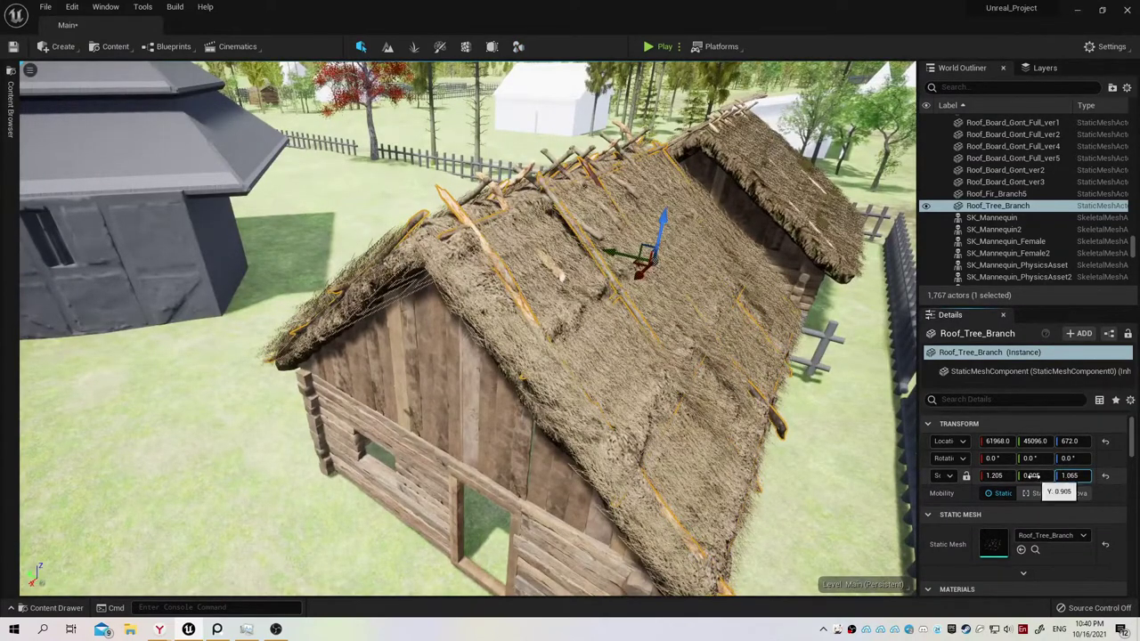
pyautogui.moveTo(1032, 475); pyautogui.dragTo(1024, 476)
pyautogui.keyDown('alt'); pyautogui.moveTo(682, 378); pyautogui.dragTo(570, 383); pyautogui.keyUp('alt')
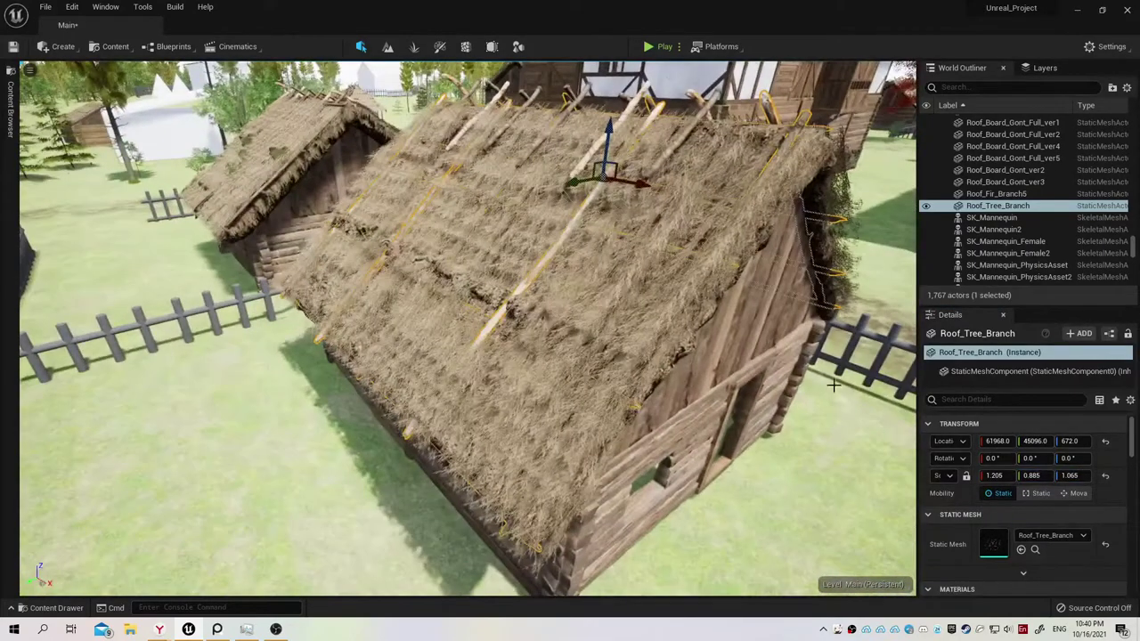
pyautogui.moveTo(1031, 476); pyautogui.dragTo(1024, 476)
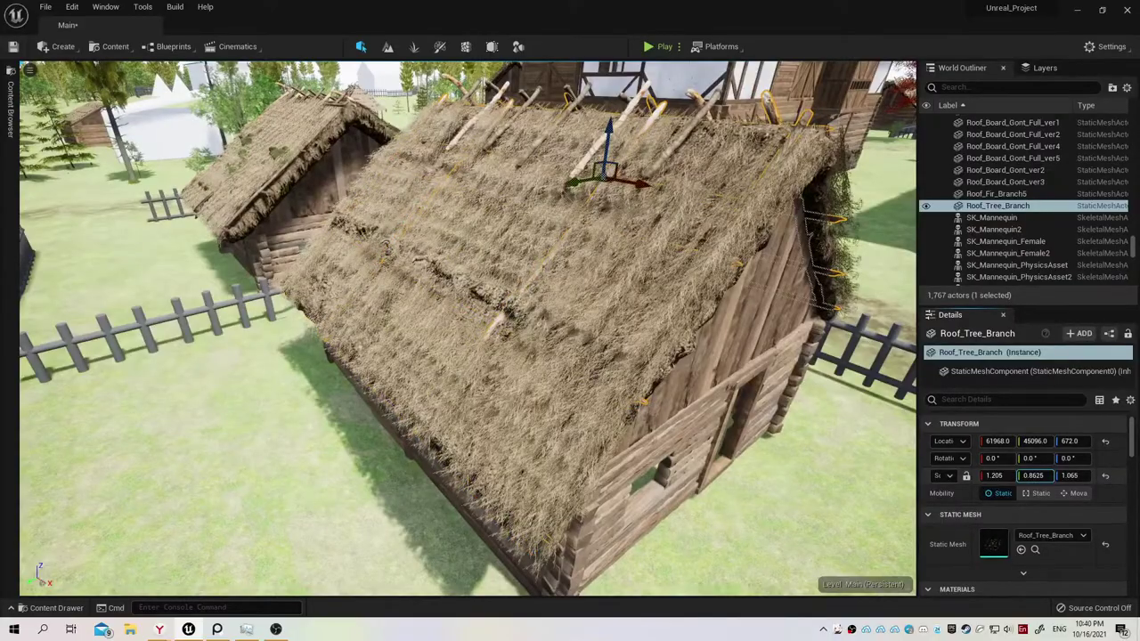
# Fine-tune the branch's Y scale and orbit around both gables to check its fit on the thatch.
pyautogui.keyDown('alt'); pyautogui.moveTo(724, 360); pyautogui.dragTo(418, 374); pyautogui.keyUp('alt')
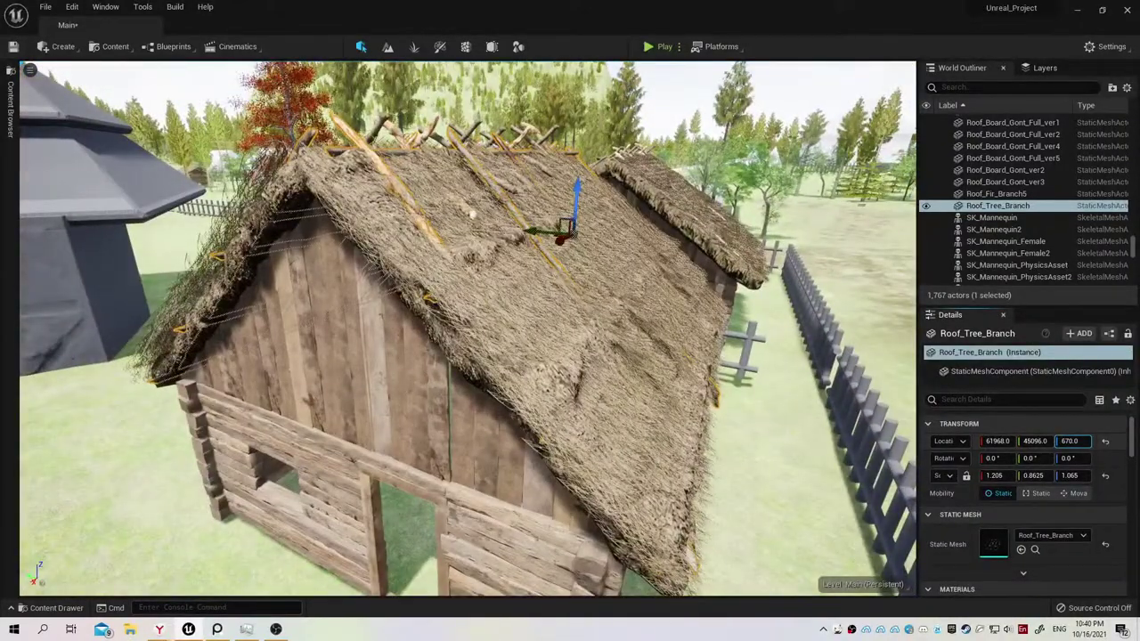
pyautogui.click(1040, 474)
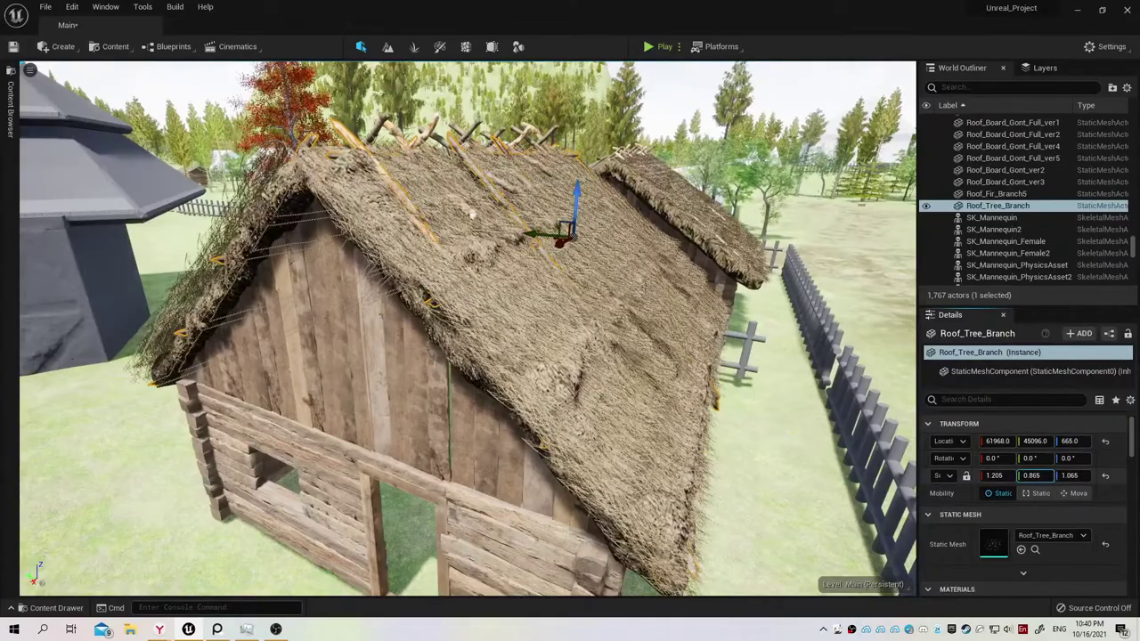
pyautogui.write('0.875')
pyautogui.keyDown('alt'); pyautogui.moveTo(534, 357); pyautogui.dragTo(299, 361); pyautogui.keyUp('alt')
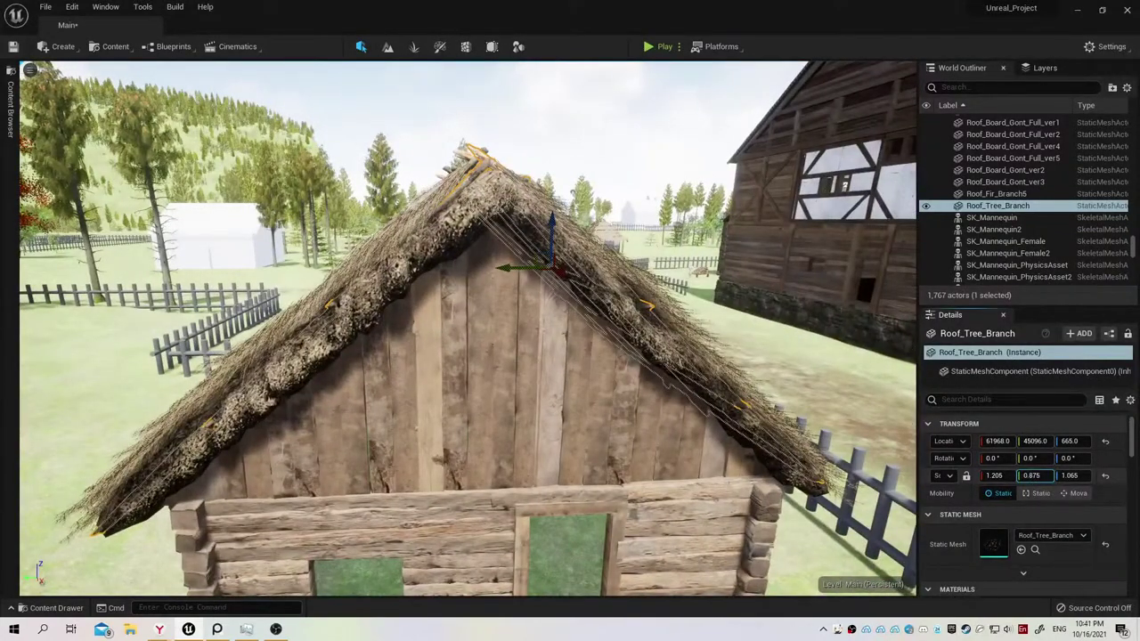
pyautogui.keyDown('alt'); pyautogui.moveTo(299, 361); pyautogui.dragTo(222, 303); pyautogui.keyUp('alt')
pyautogui.keyDown('alt'); pyautogui.moveTo(775, 374); pyautogui.dragTo(796, 375); pyautogui.keyUp('alt')
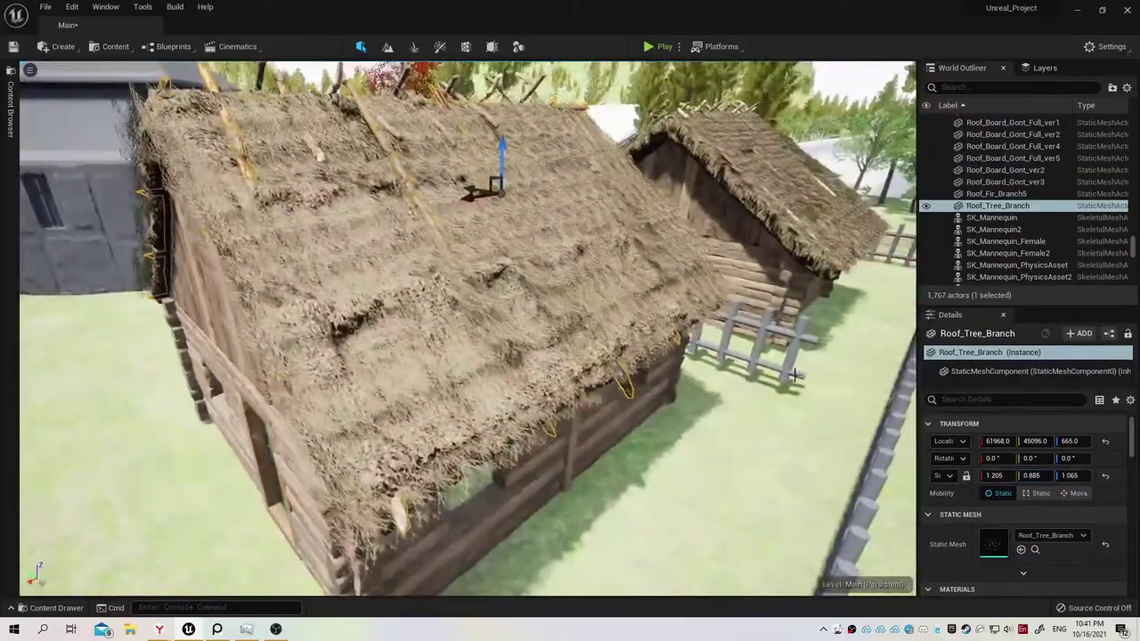
pyautogui.keyDown('alt'); pyautogui.moveTo(890, 369); pyautogui.dragTo(891, 428); pyautogui.keyUp('alt')
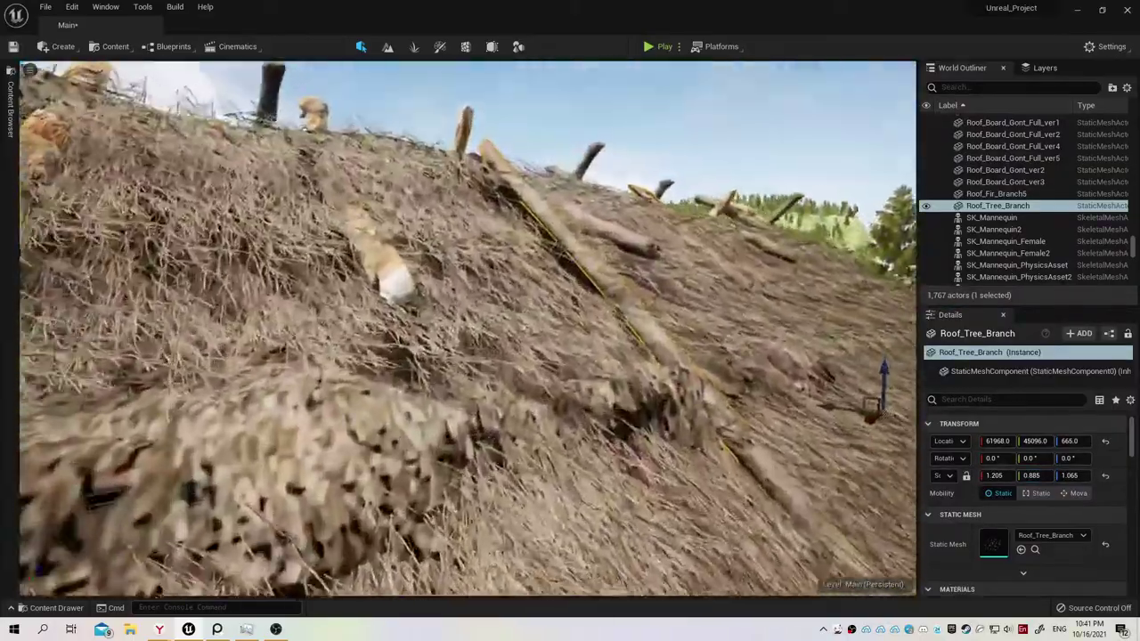
pyautogui.moveTo(890, 369)
pyautogui.keyDown('alt'); pyautogui.mouseDown()
pyautogui.moveTo(900, 418)
pyautogui.moveTo(901, 374)
pyautogui.mouseUp(); pyautogui.keyUp('alt')
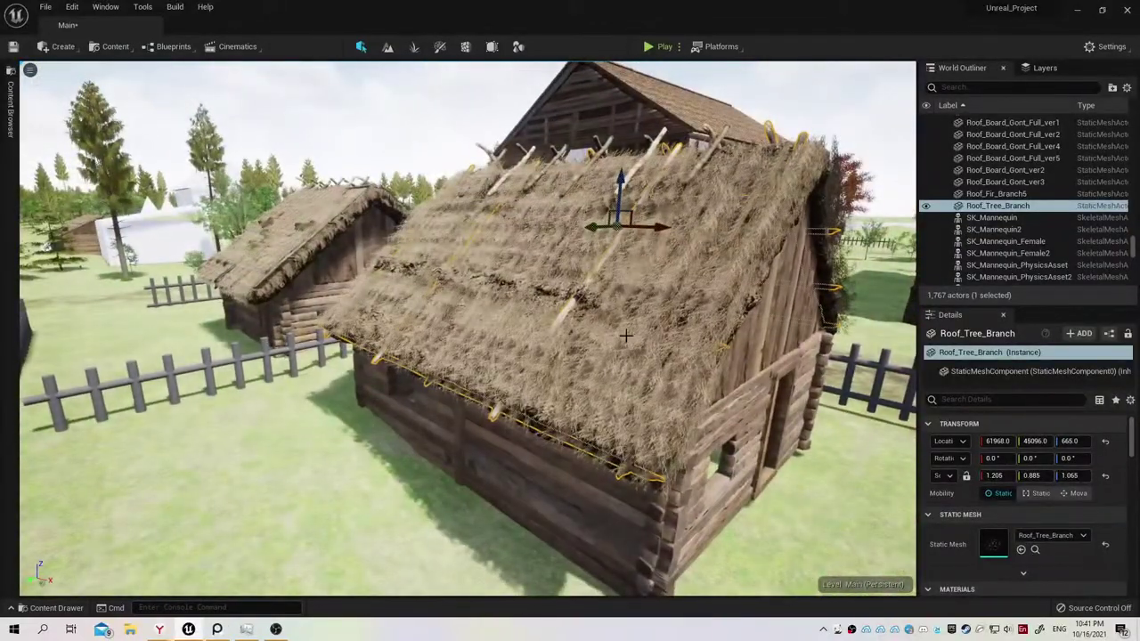
# Fly in close to the roof edge and select all eight thatched roof parts.
pyautogui.click(626, 336)
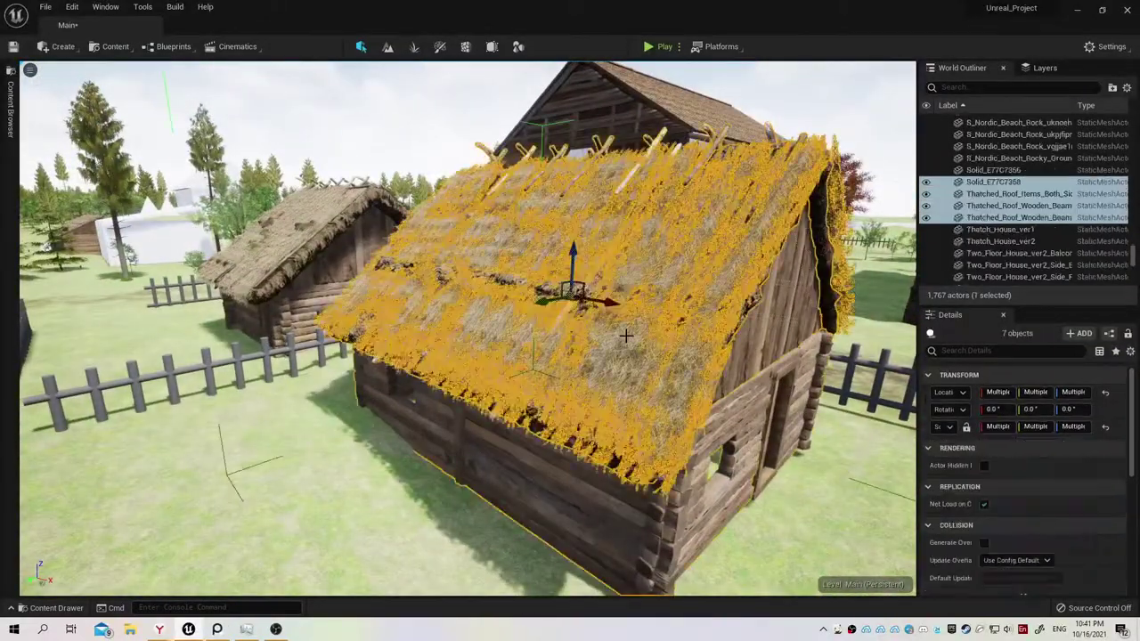
pyautogui.press('Escape')
pyautogui.moveTo(590, 431)
pyautogui.mouseDown(button='right')
pyautogui.moveTo(570, 401)
pyautogui.moveTo(570, 321)
pyautogui.mouseUp(button='right')
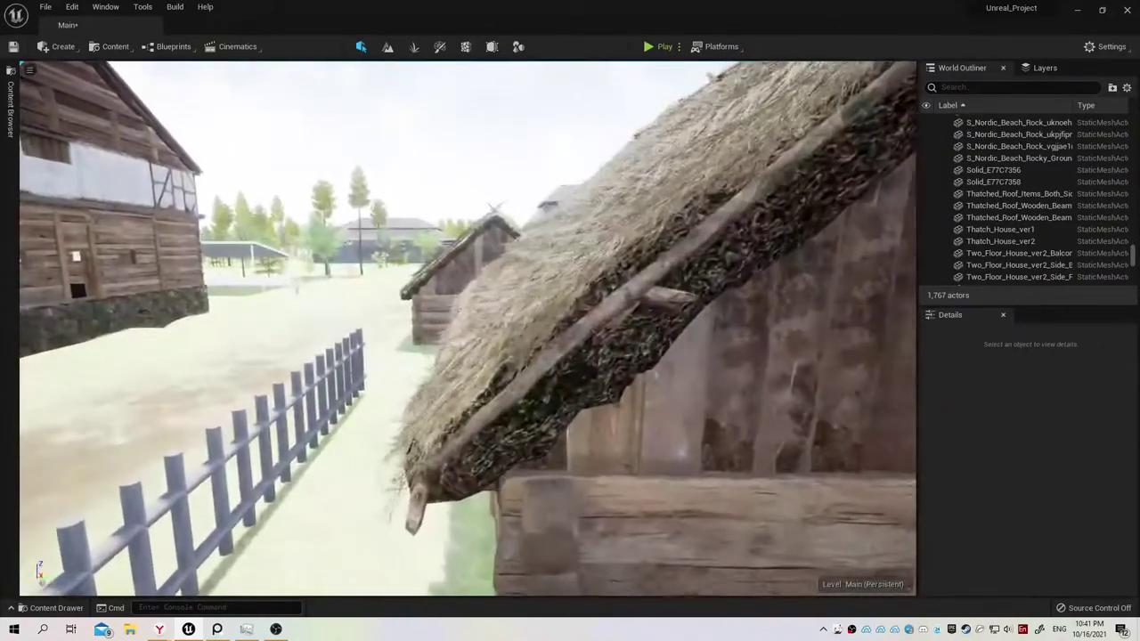
pyautogui.moveTo(368, 315); pyautogui.dragTo(367, 308, button='right')
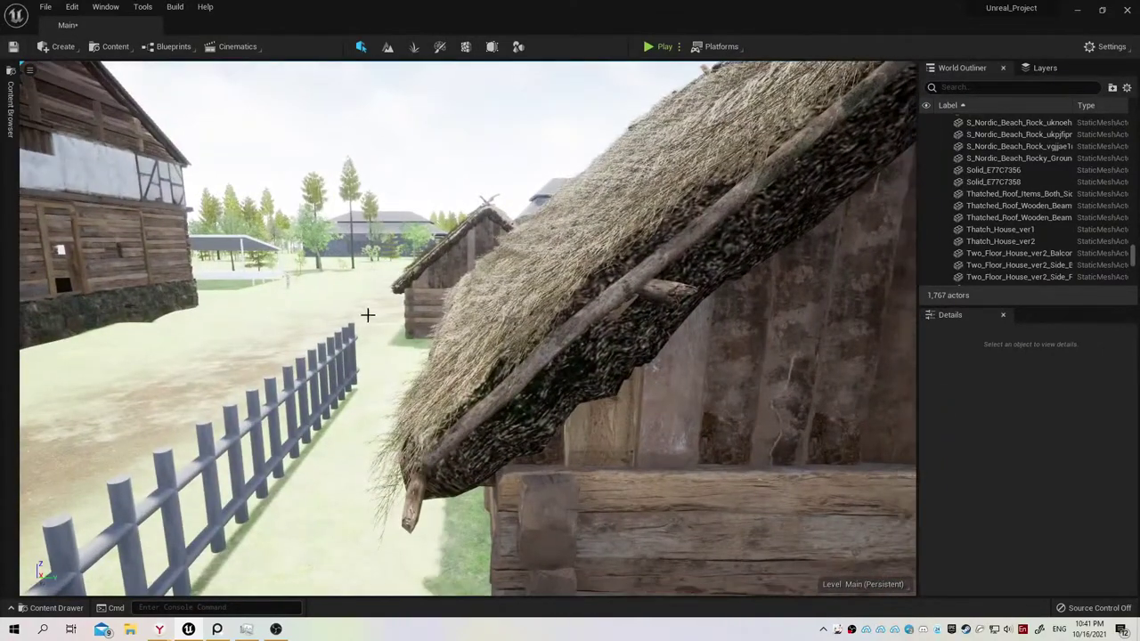
pyautogui.click(628, 280)
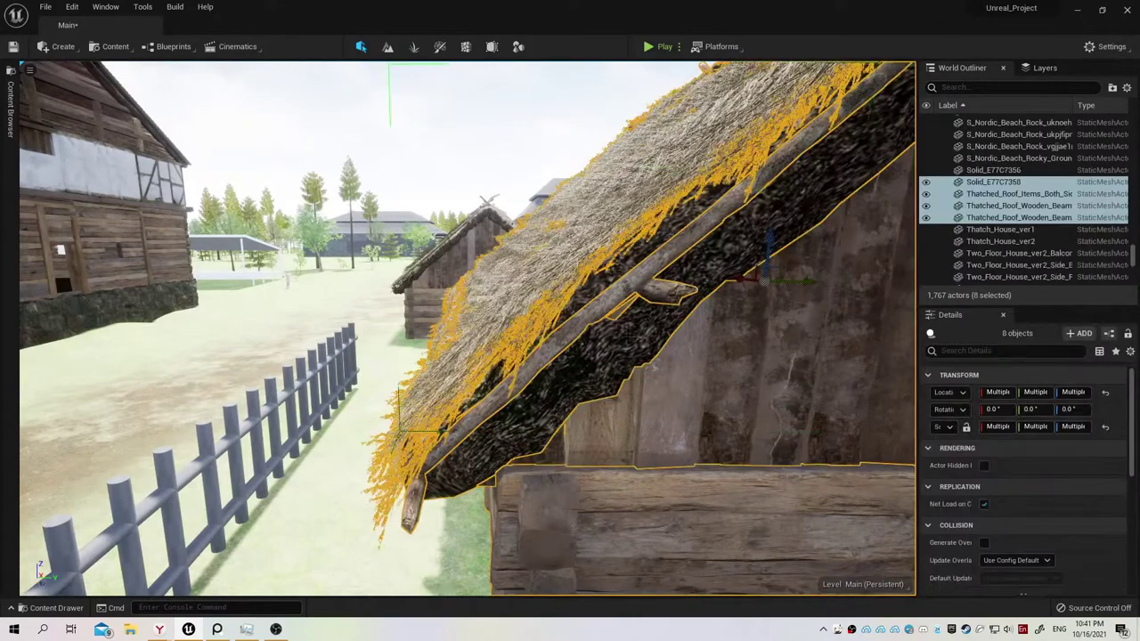
# Merge the eight roof parts, saving over Thatch_House_ver3 in Content/Environments/Houses/Thatch_House.
pyautogui.rightClick(999, 216)
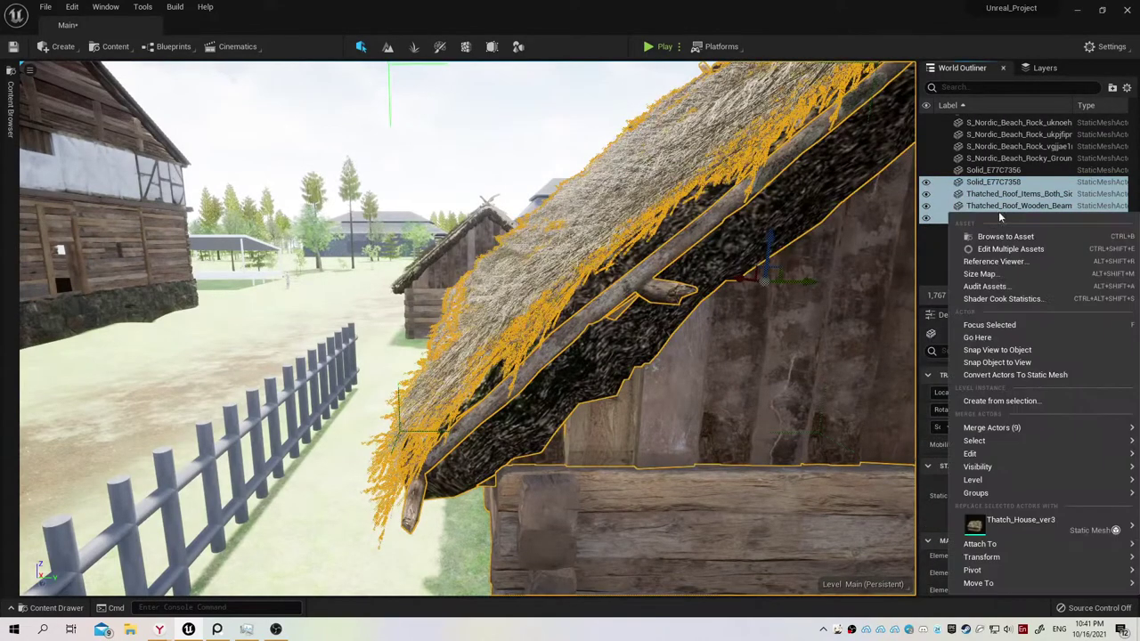
pyautogui.moveTo(965, 431)
pyautogui.click(783, 427)
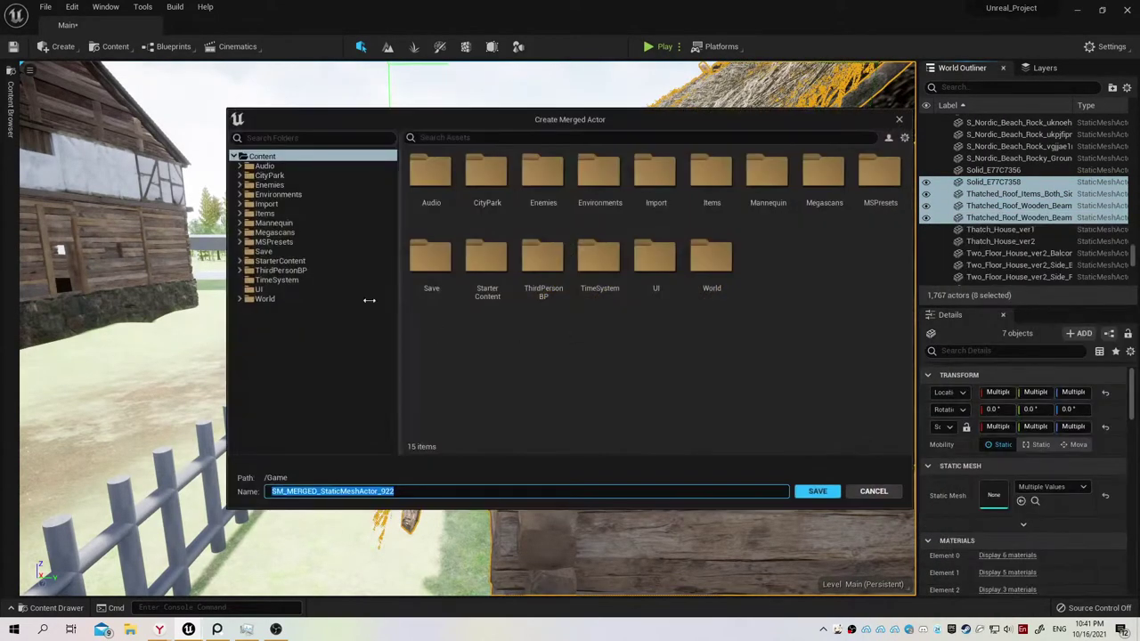
pyautogui.doubleClick(281, 194)
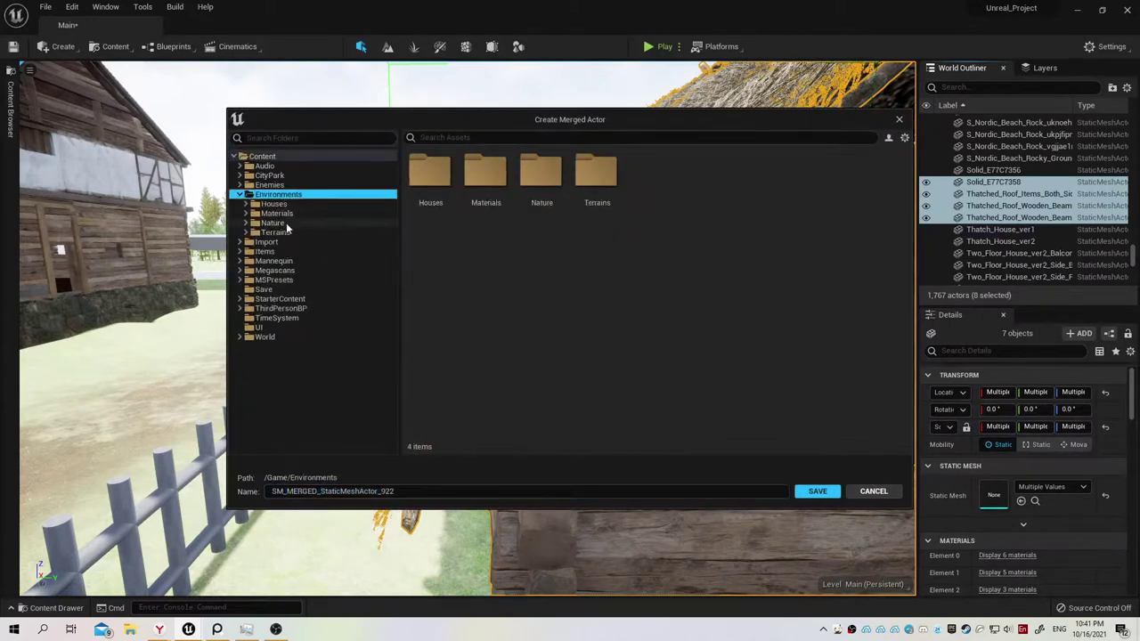
pyautogui.click(285, 233)
pyautogui.doubleClick(283, 203)
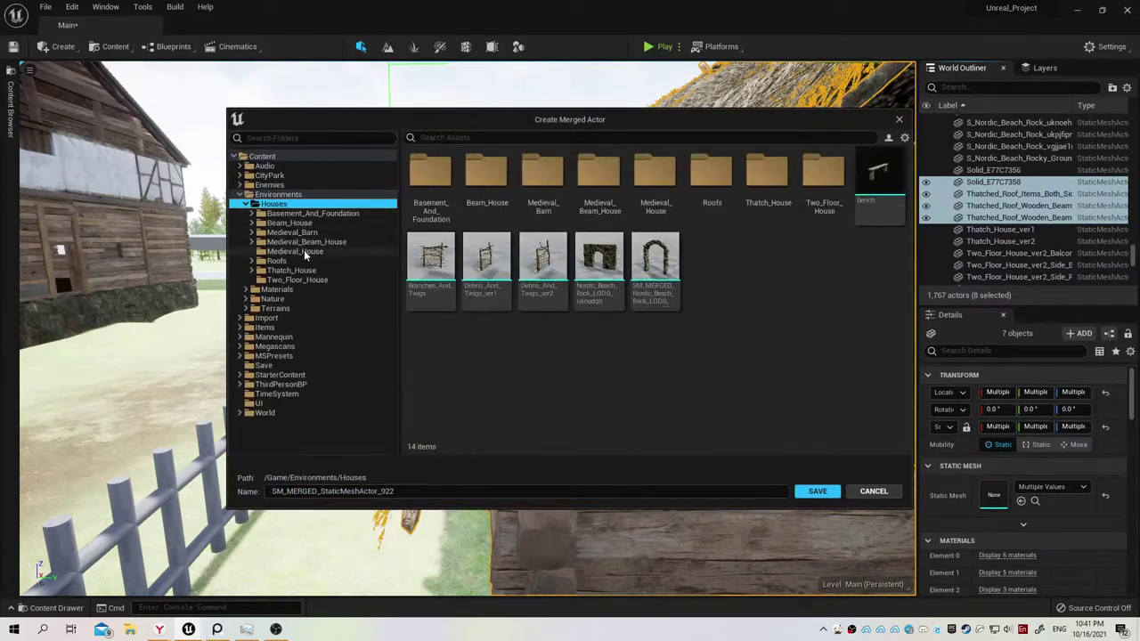
pyautogui.click(307, 281)
pyautogui.click(294, 269)
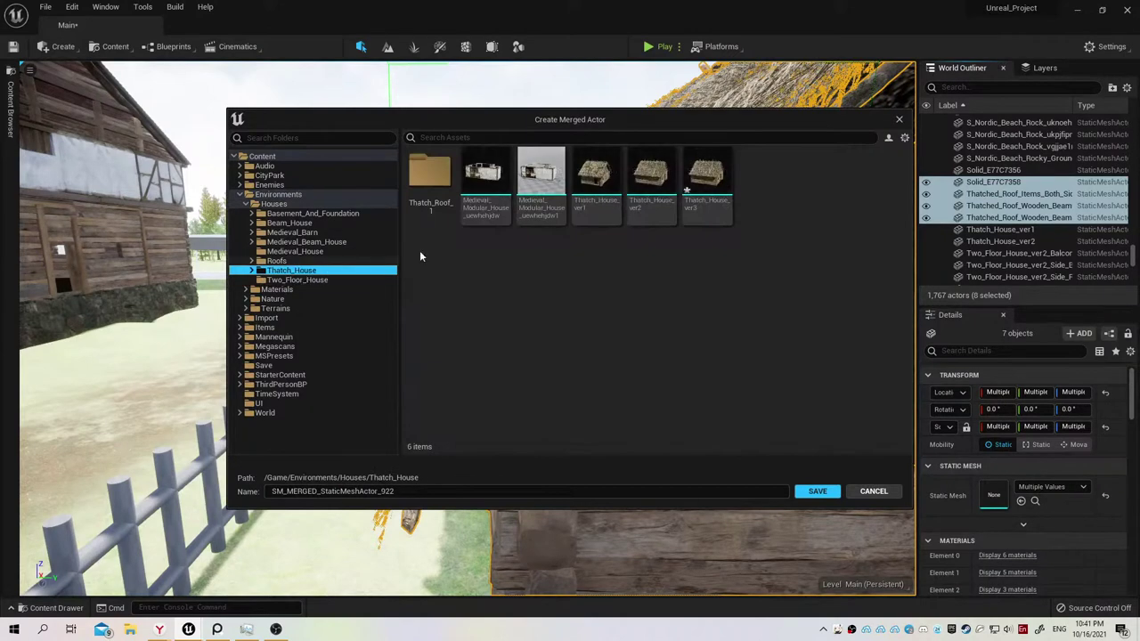
pyautogui.click(712, 178)
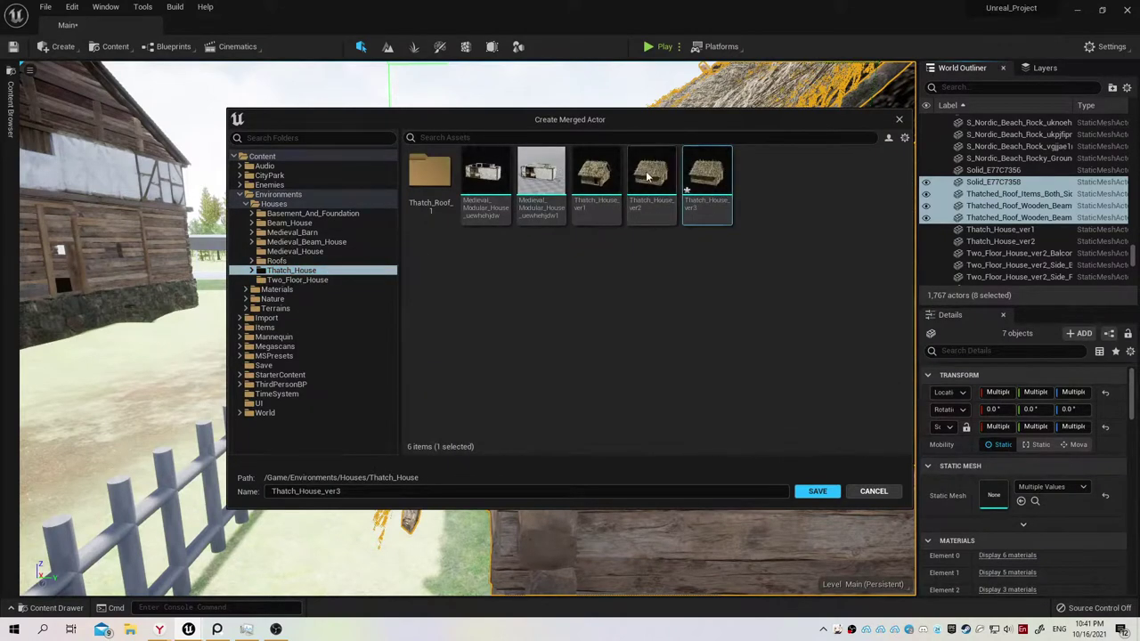
pyautogui.click(818, 491)
pyautogui.click(599, 344)
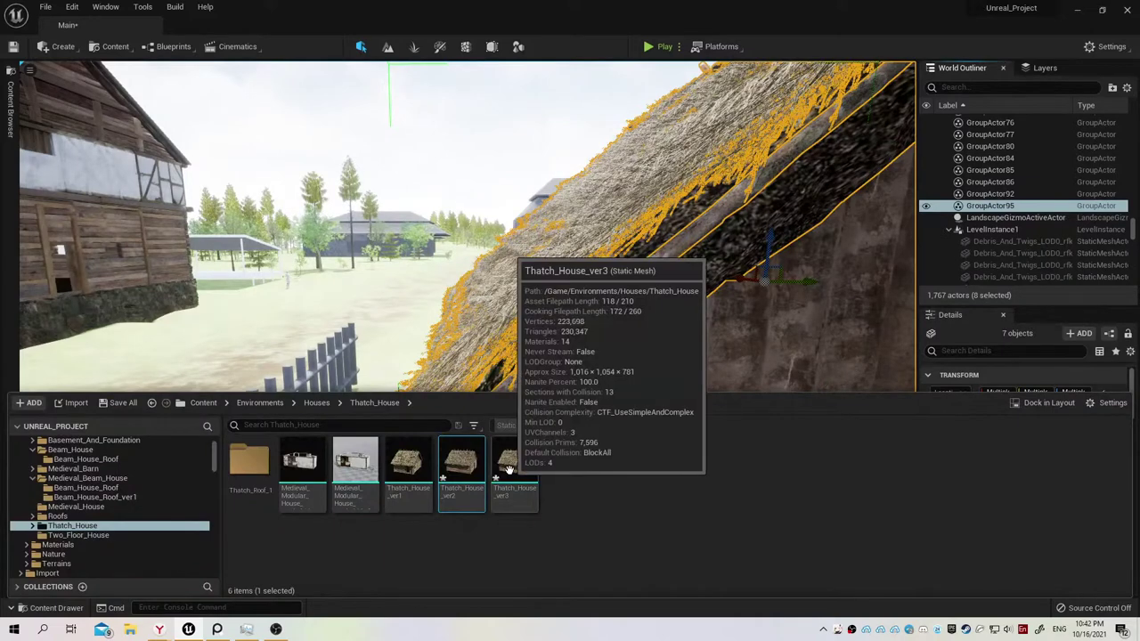
# Select Thatch_House_ver3 in the Content Drawer, delete it, and choose Force Delete.
pyautogui.click(521, 465)
pyautogui.press('Delete')
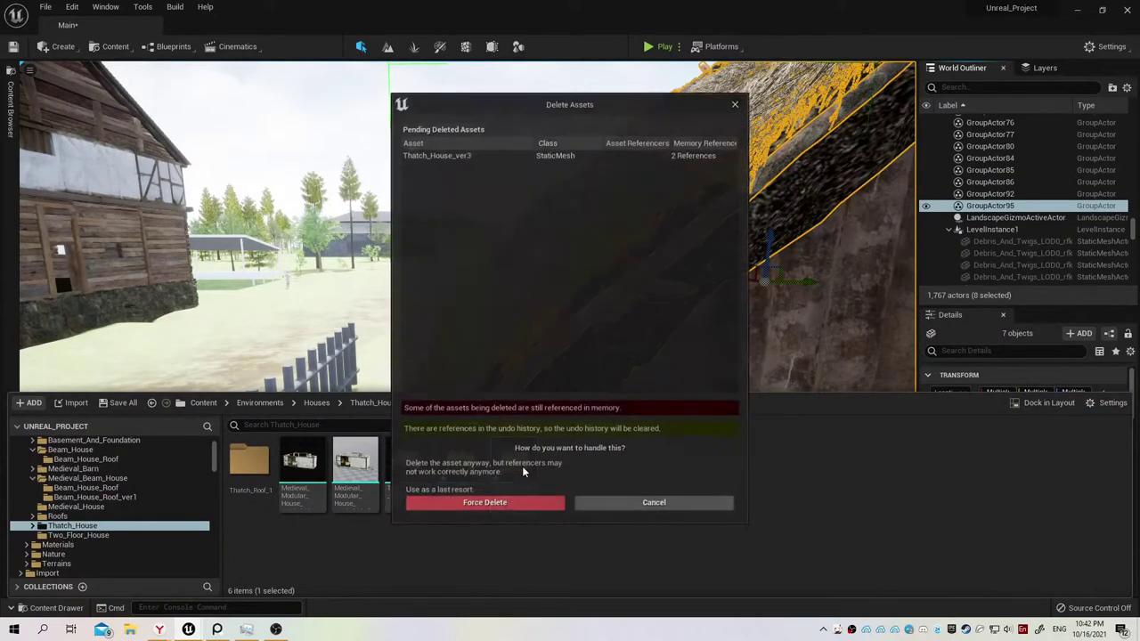
pyautogui.click(485, 501)
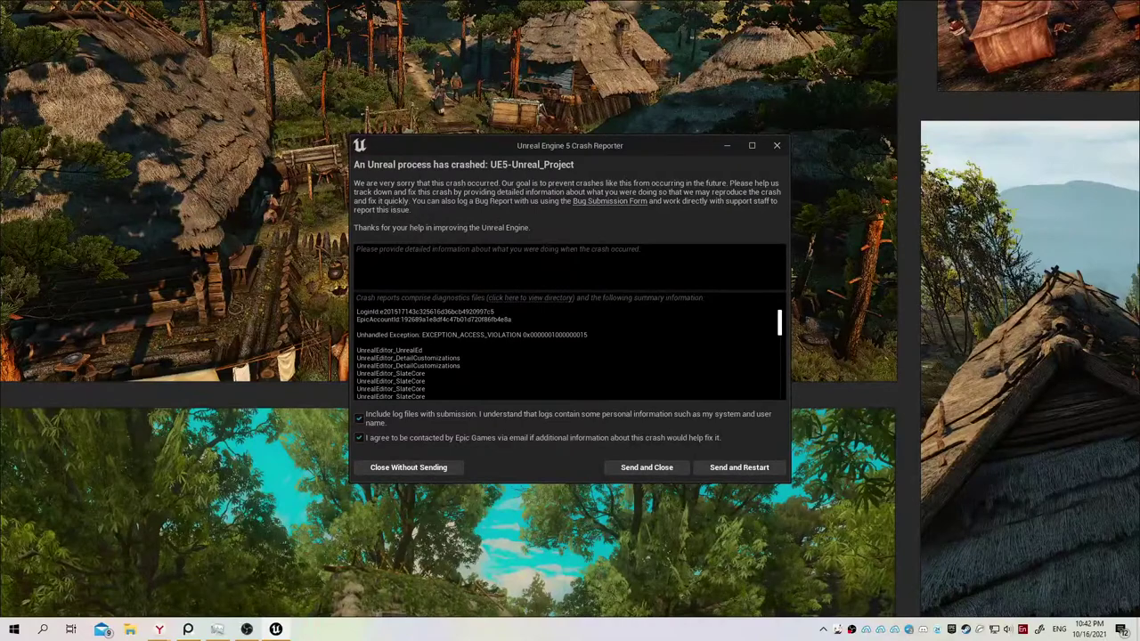
# Send the crash report from the Crash Reporter and let Unreal Engine relaunch.
pyautogui.click(724, 468)
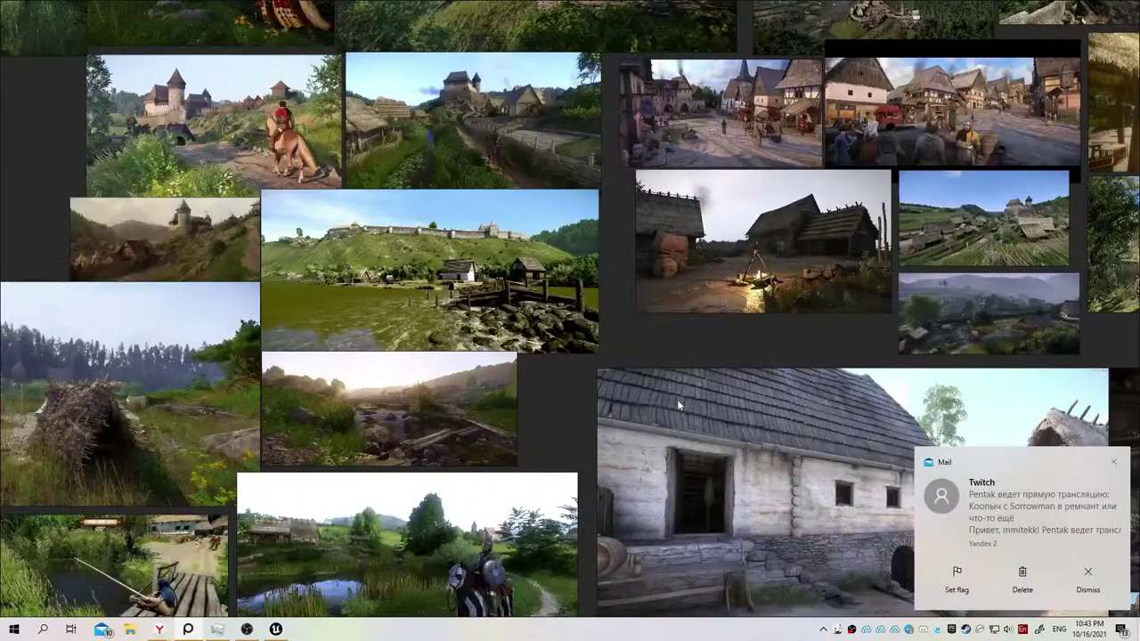
# Dismiss the mail notification and return to the restarted Unreal Editor.
pyautogui.click(1022, 577)
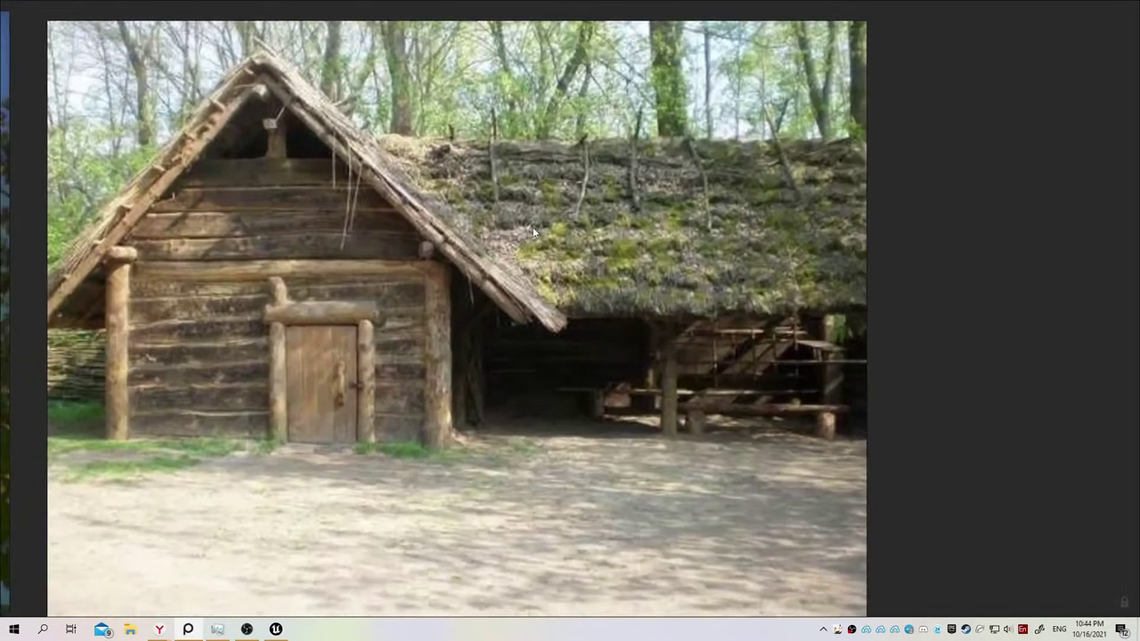
pyautogui.click(276, 629)
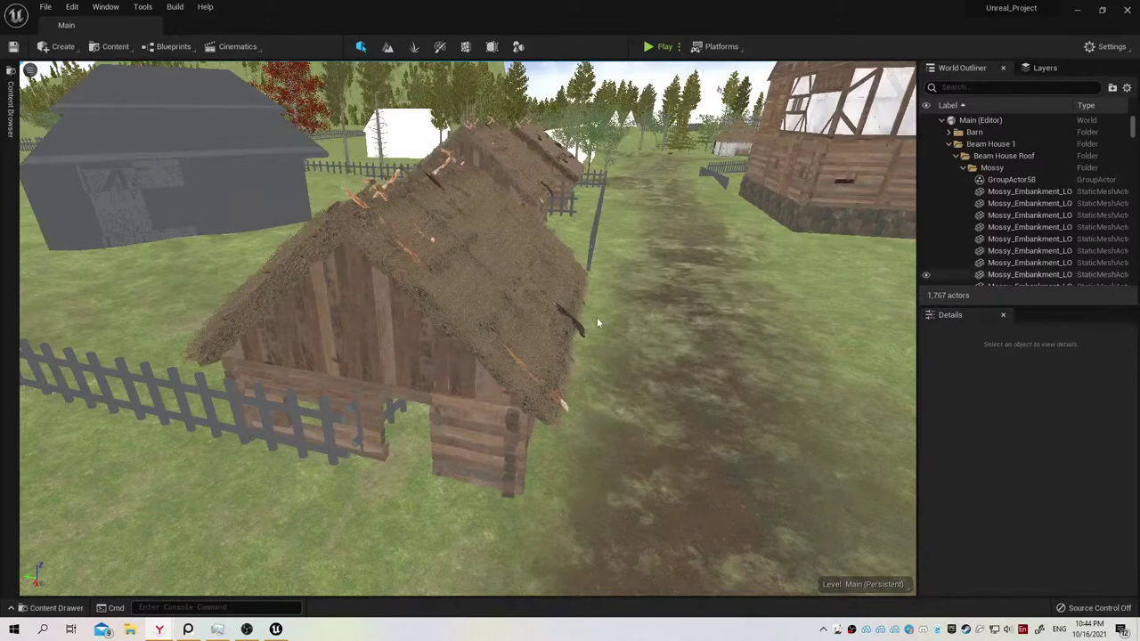
pyautogui.moveTo(596, 317); pyautogui.dragTo(508, 311, button='right')
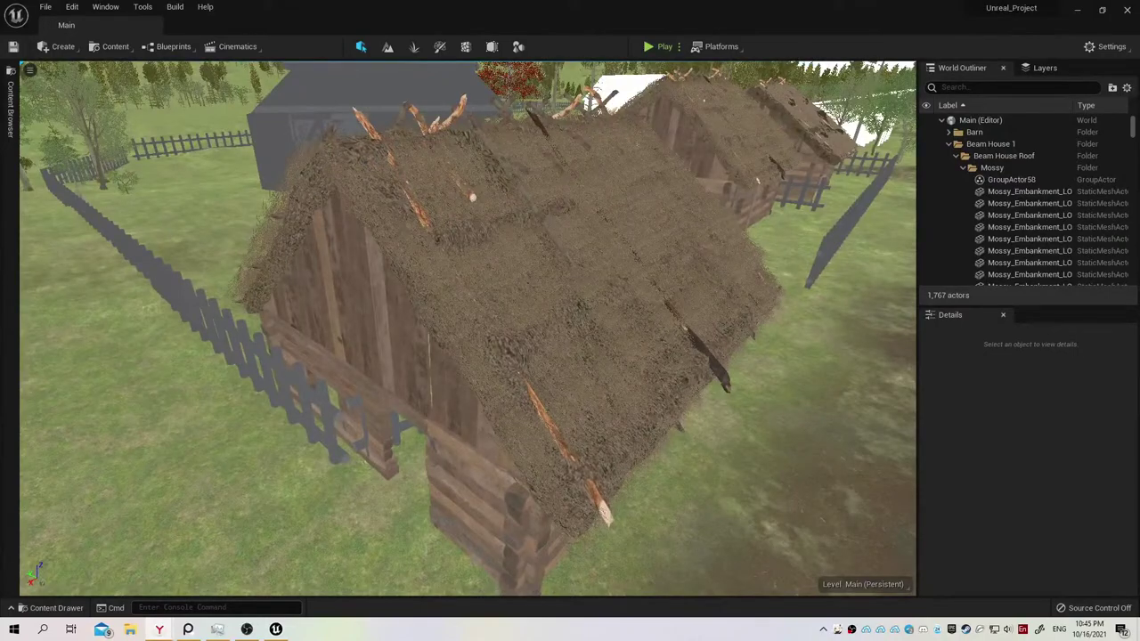
pyautogui.moveTo(720, 276); pyautogui.dragTo(677, 272, button='right')
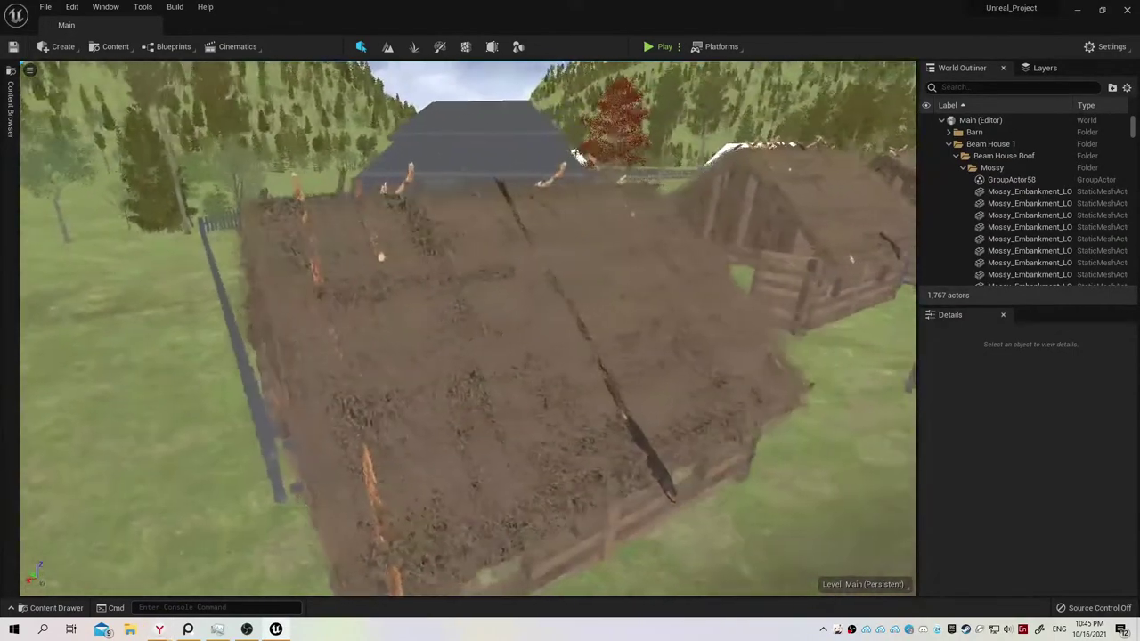
pyautogui.moveTo(498, 320)
pyautogui.mouseDown(button='right')
pyautogui.moveTo(535, 320)
pyautogui.moveTo(415, 254)
pyautogui.moveTo(509, 318)
pyautogui.mouseUp(button='right')
pyautogui.click(514, 319)
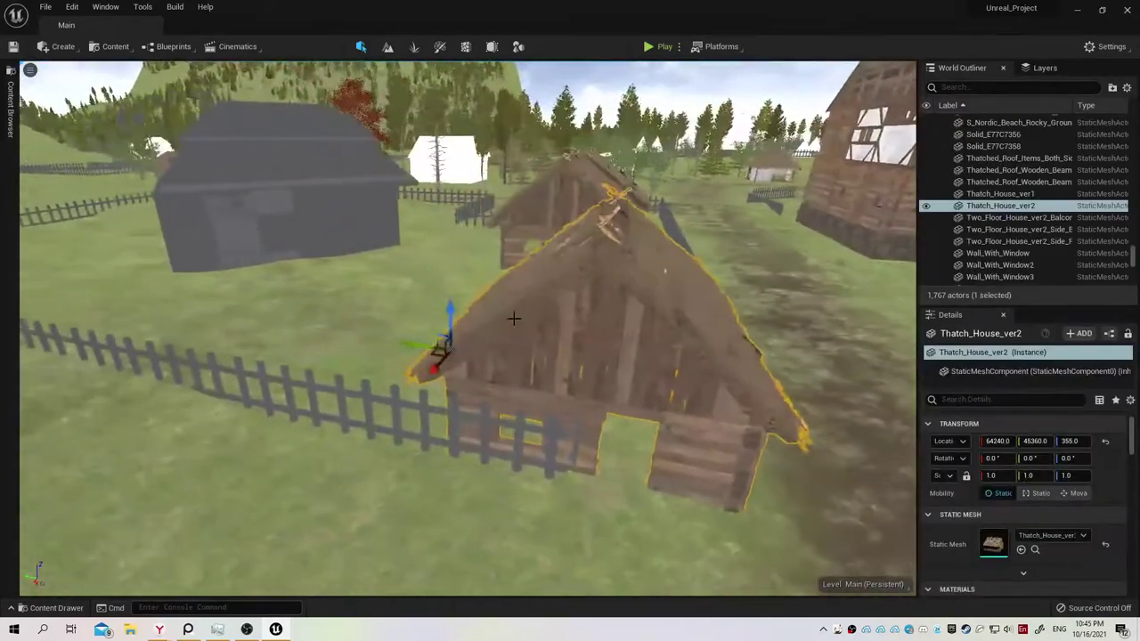
pyautogui.hotkey('ctrl', 'space')
pyautogui.moveTo(350, 140)
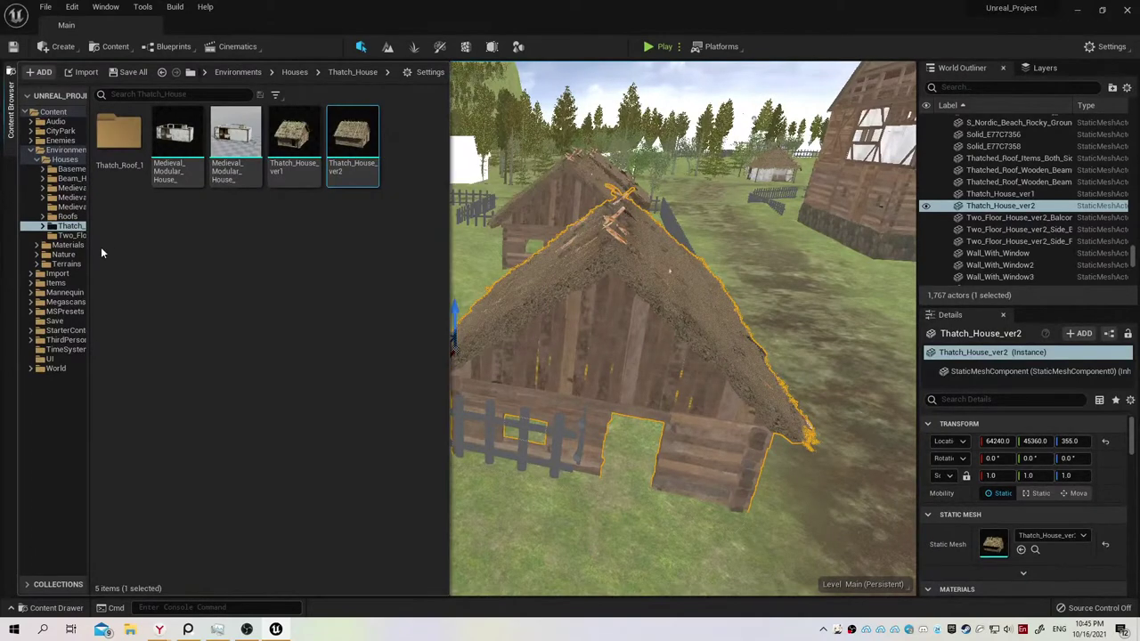
pyautogui.moveTo(89, 256); pyautogui.dragTo(143, 259)
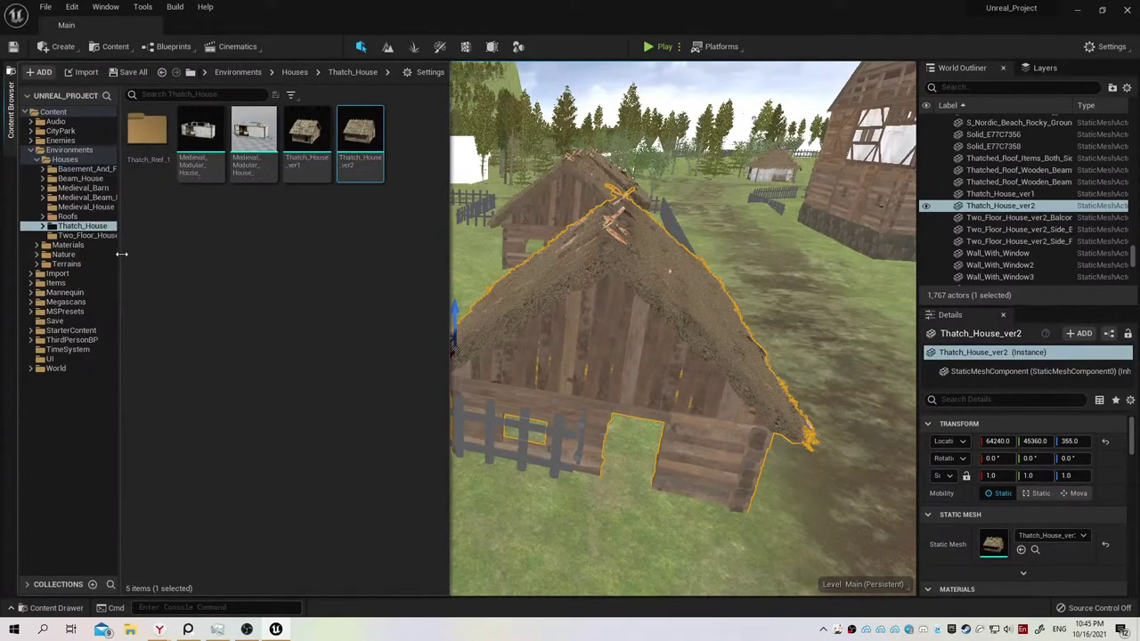
pyautogui.click(68, 609)
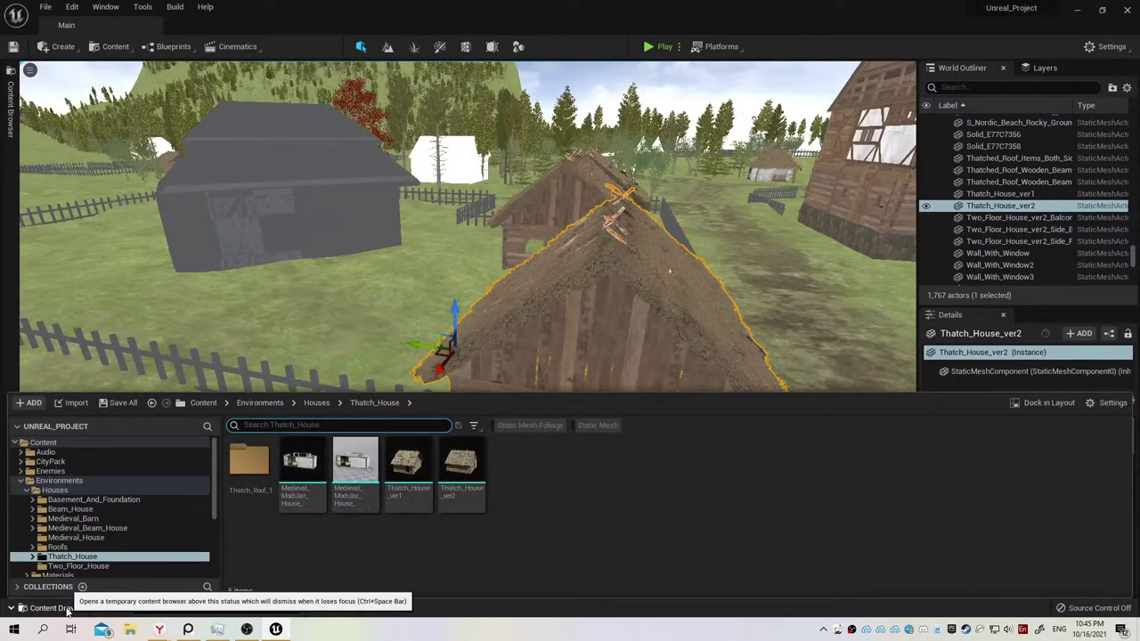
pyautogui.moveTo(464, 267)
pyautogui.mouseDown(button='right')
pyautogui.moveTo(427, 285)
pyautogui.moveTo(440, 294)
pyautogui.mouseUp(button='right')
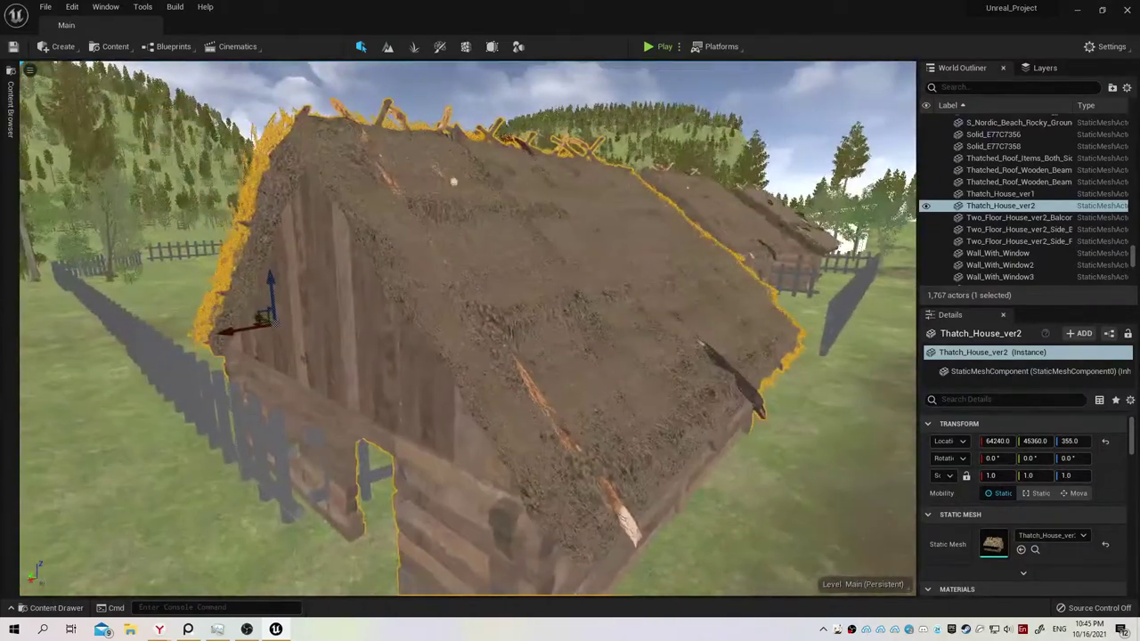
pyautogui.moveTo(448, 181); pyautogui.dragTo(448, 181, button='right')
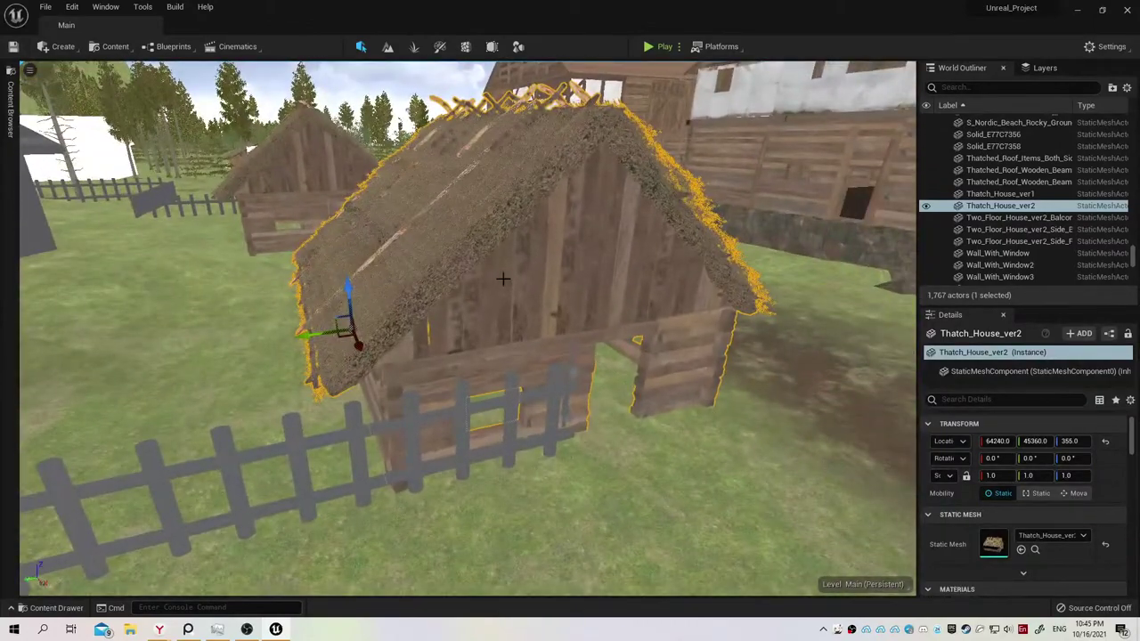
pyautogui.moveTo(503, 279); pyautogui.dragTo(503, 278, button='right')
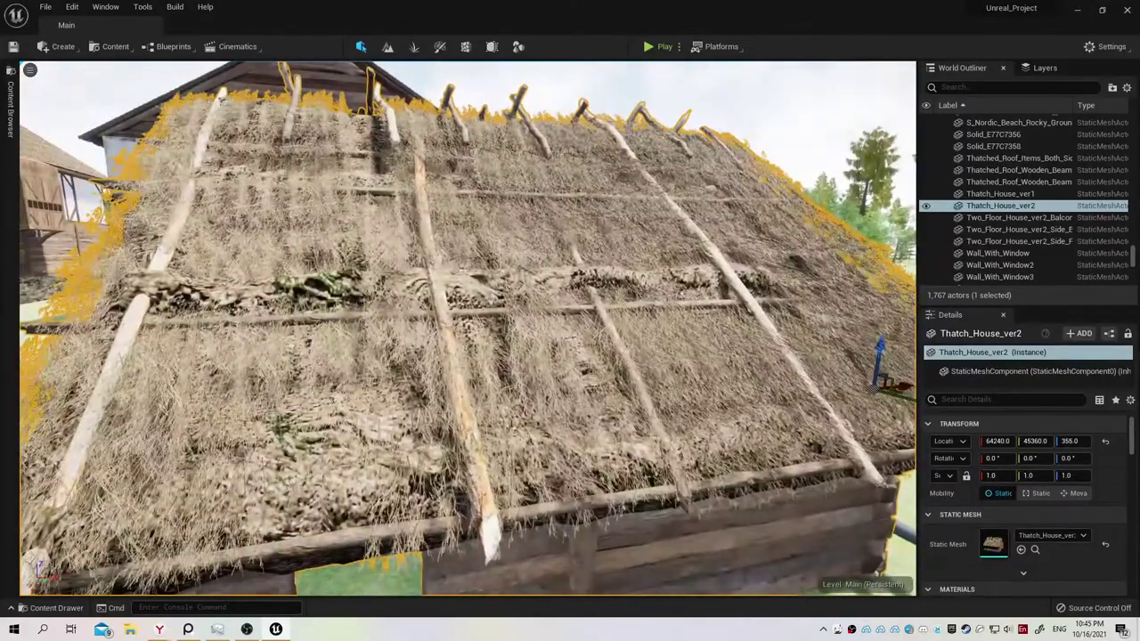
pyautogui.moveTo(810, 287); pyautogui.dragTo(811, 287, button='right')
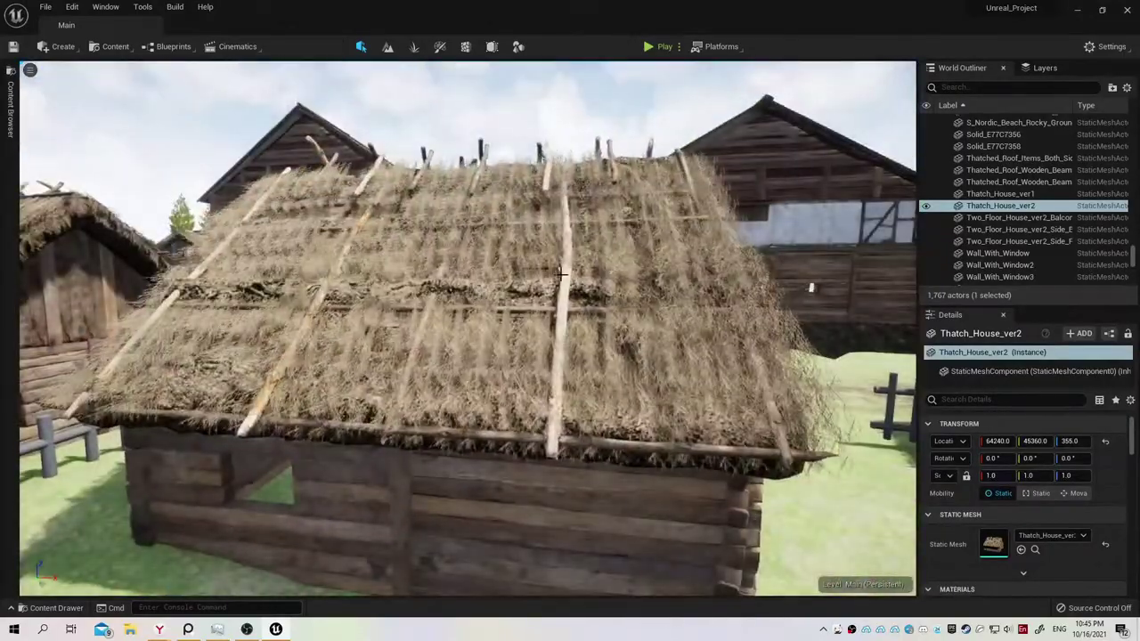
# Narrow the roof selection down to just the Roof_Tree_Branch beams.
pyautogui.click(489, 299)
pyautogui.moveTo(489, 300); pyautogui.dragTo(489, 300, button='right')
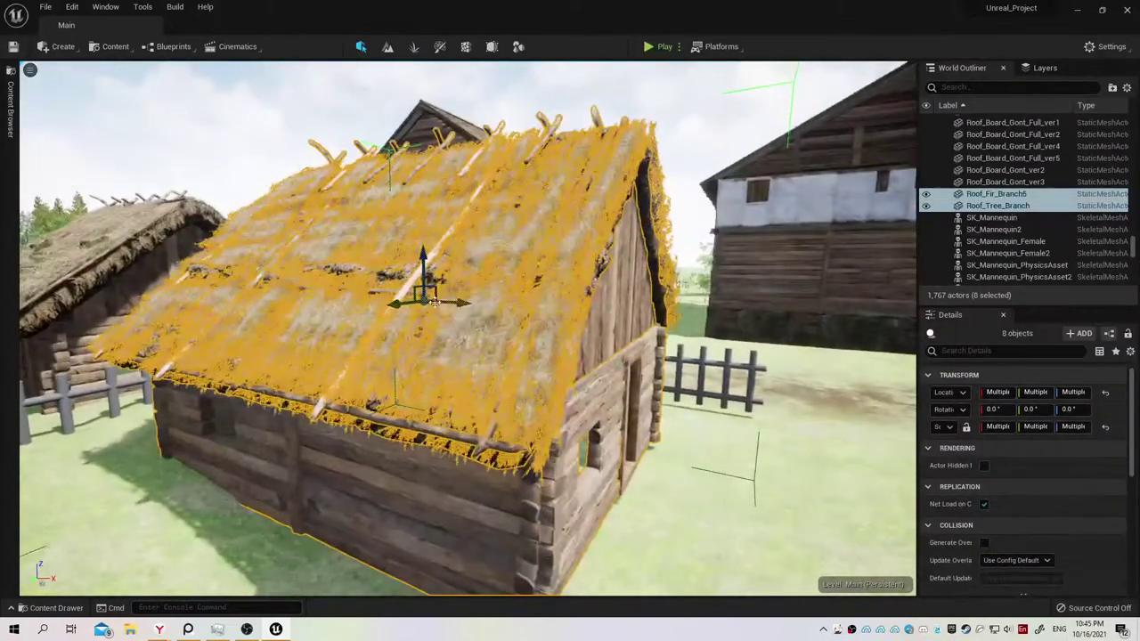
pyautogui.press('Delete')
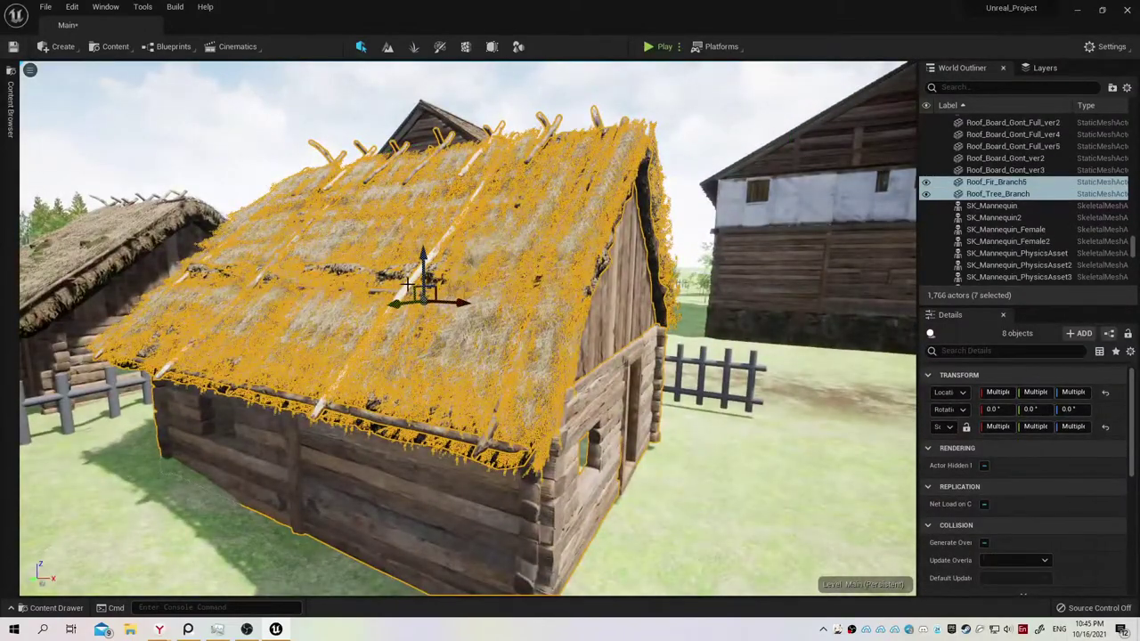
pyautogui.keyDown('ctrl'); pyautogui.click(407, 285); pyautogui.keyUp('ctrl')
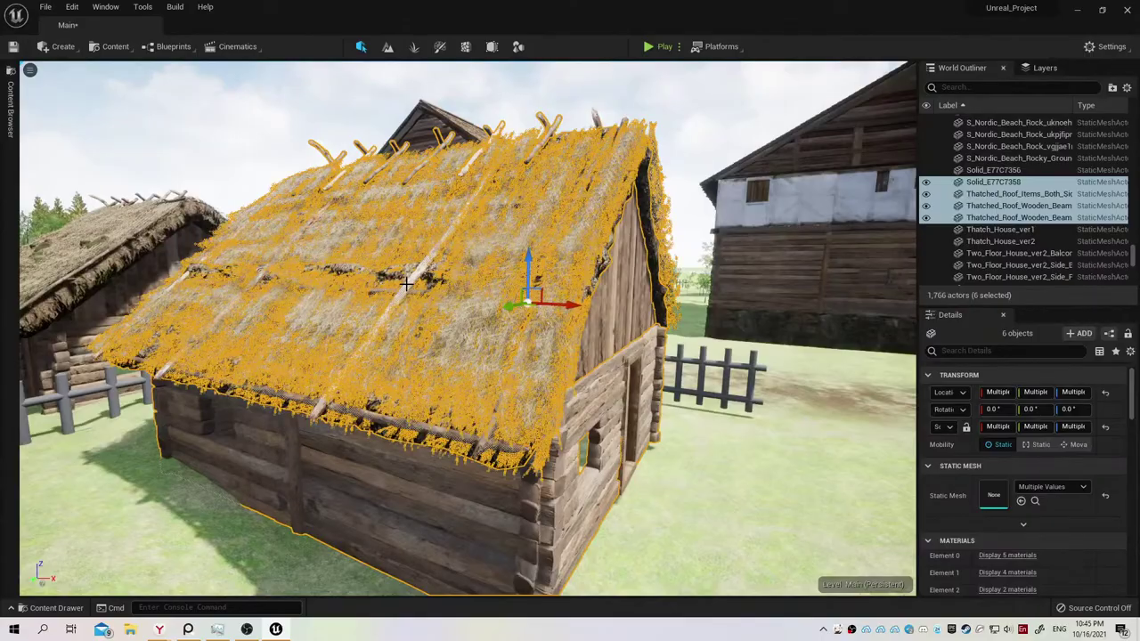
pyautogui.click(407, 284)
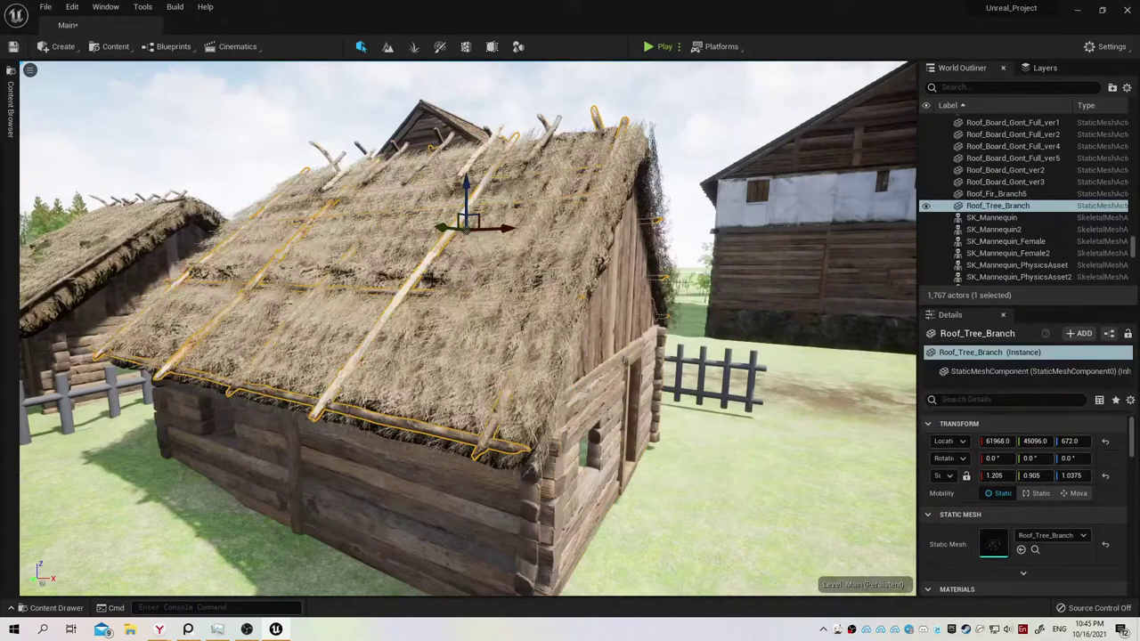
pyautogui.moveTo(455, 294); pyautogui.dragTo(481, 276, button='right')
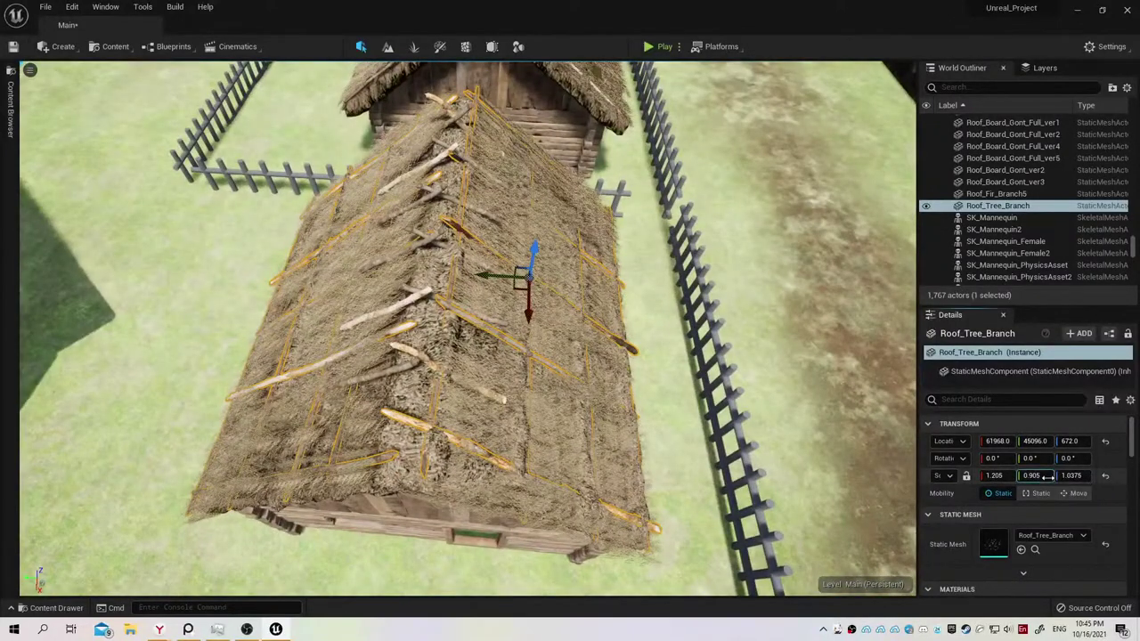
# Shrink the beams slightly in Y to 0.84 and flatten Scale Z to 0.9425.
pyautogui.moveTo(1031, 475); pyautogui.dragTo(1024, 475)
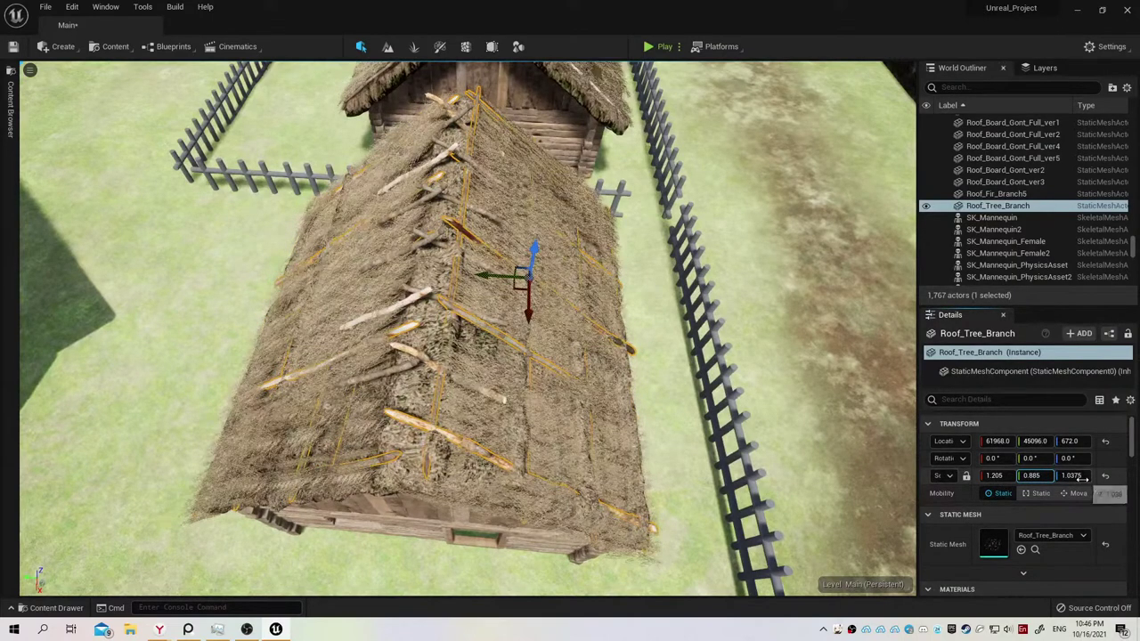
pyautogui.click(1074, 476)
pyautogui.write('1.035')
pyautogui.moveTo(1072, 476); pyautogui.dragTo(1065, 476)
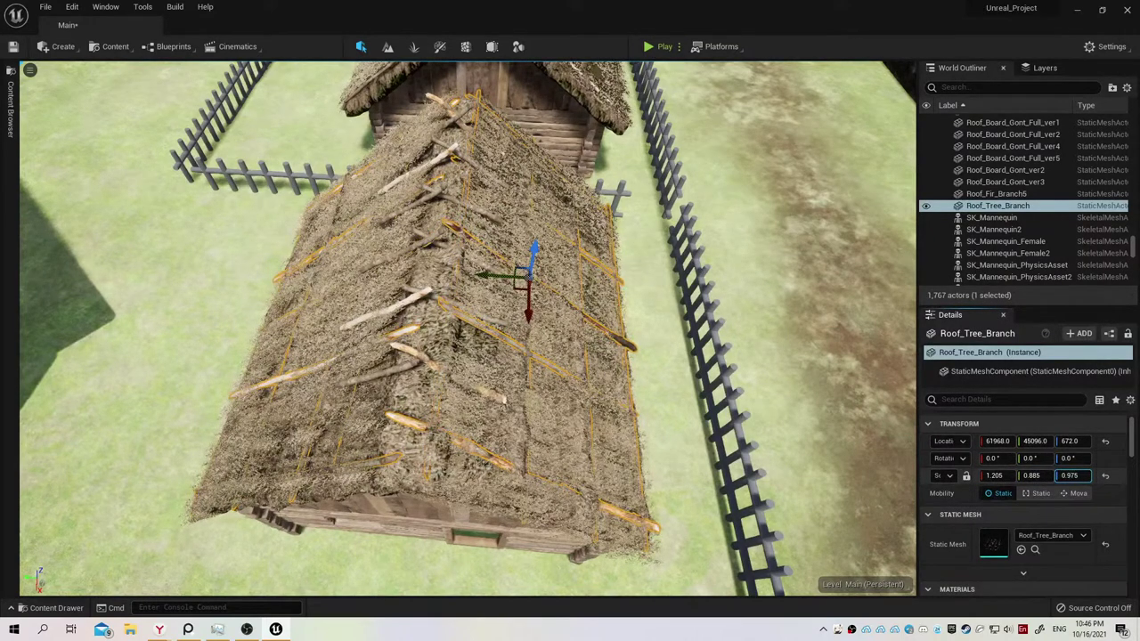
pyautogui.moveTo(1072, 476)
pyautogui.mouseDown()
pyautogui.moveTo(1025, 476)
pyautogui.moveTo(1026, 441)
pyautogui.moveTo(1037, 441)
pyautogui.mouseUp()
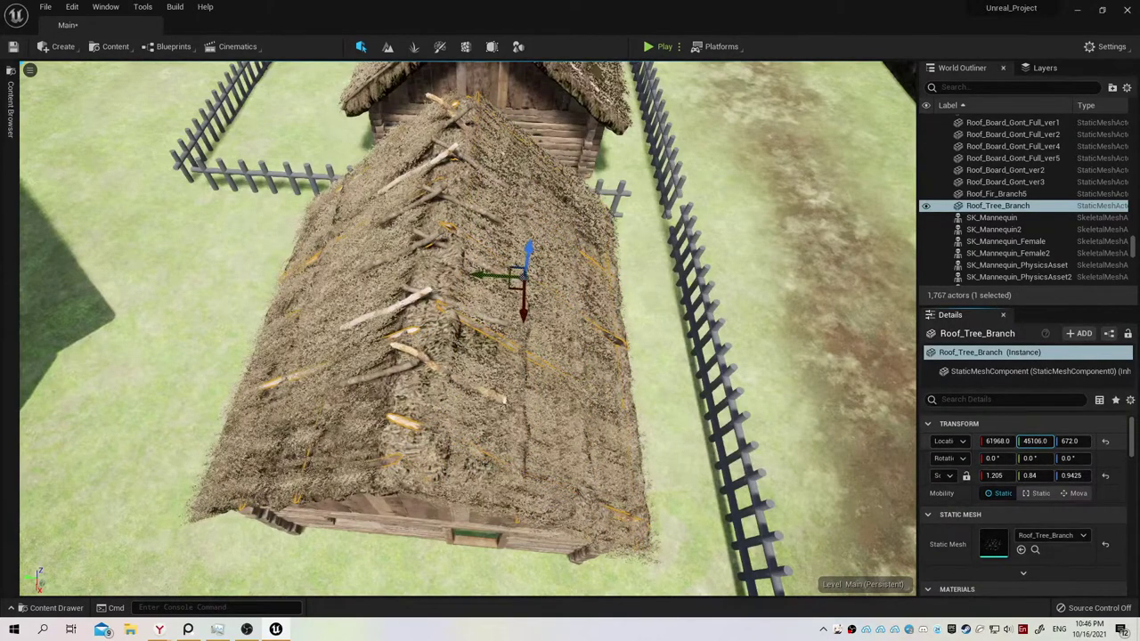
# Clear the selection and orbit around the roof to check the beams against the thatch.
pyautogui.keyDown('alt'); pyautogui.moveTo(464, 321); pyautogui.dragTo(624, 294); pyautogui.keyUp('alt')
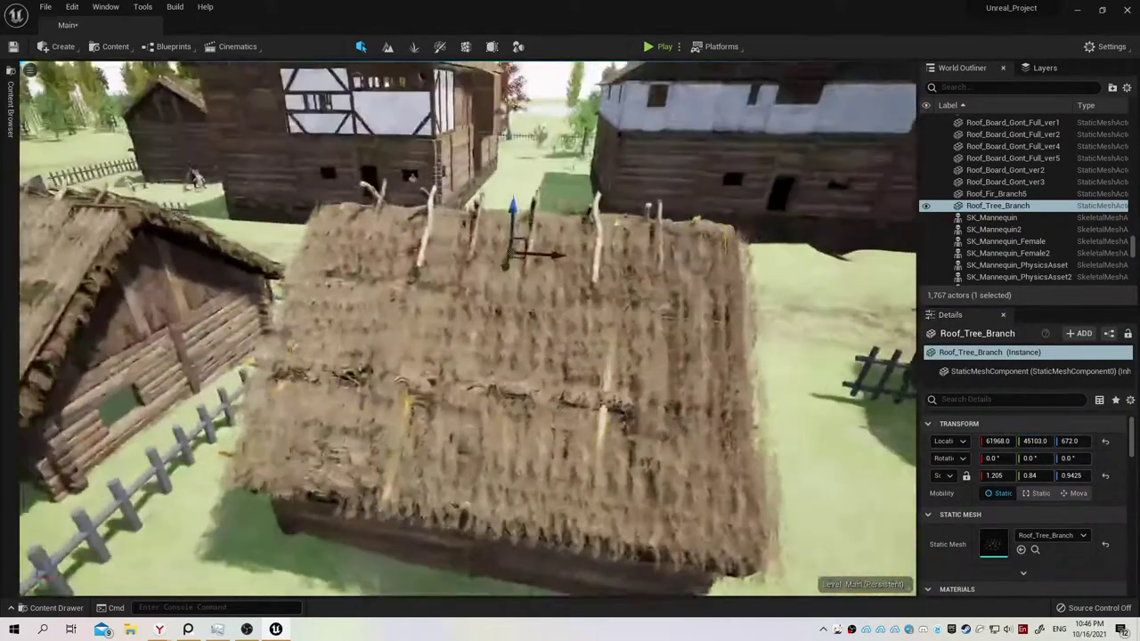
pyautogui.moveTo(463, 320)
pyautogui.keyDown('alt'); pyautogui.mouseDown()
pyautogui.moveTo(481, 357)
pyautogui.moveTo(535, 374)
pyautogui.moveTo(623, 303)
pyautogui.mouseUp(); pyautogui.keyUp('alt')
pyautogui.press('Escape')
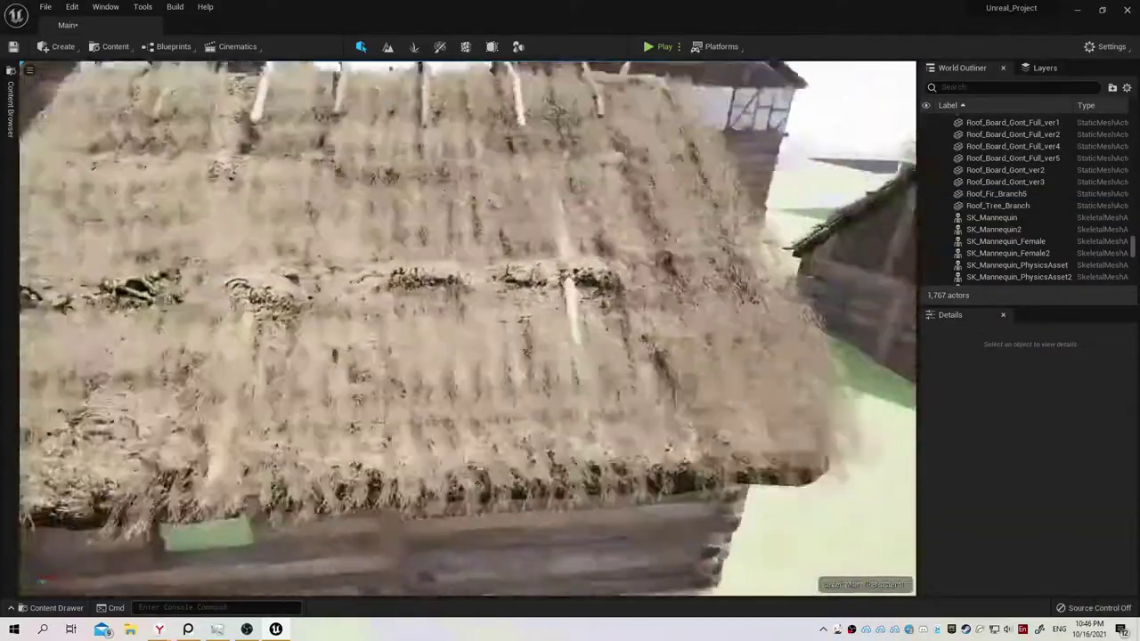
pyautogui.keyDown('alt'); pyautogui.moveTo(463, 320); pyautogui.dragTo(570, 338); pyautogui.keyUp('alt')
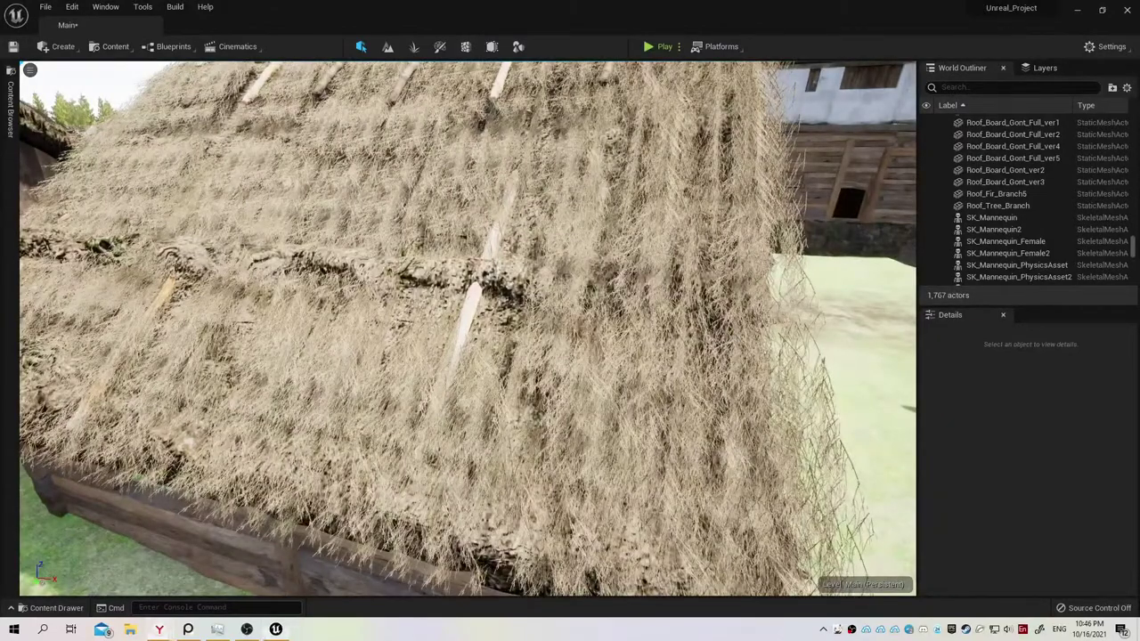
pyautogui.keyDown('alt'); pyautogui.moveTo(463, 321); pyautogui.dragTo(606, 338); pyautogui.keyUp('alt')
pyautogui.keyDown('alt'); pyautogui.moveTo(463, 320); pyautogui.dragTo(606, 330); pyautogui.keyUp('alt')
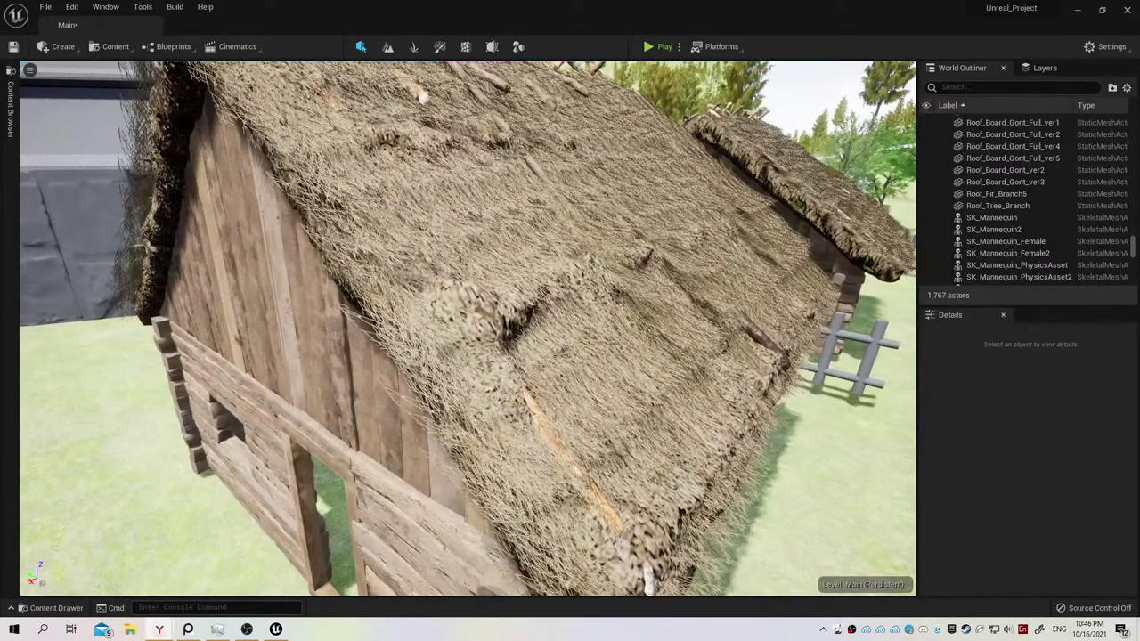
pyautogui.moveTo(495, 369); pyautogui.dragTo(115, 392, button='right')
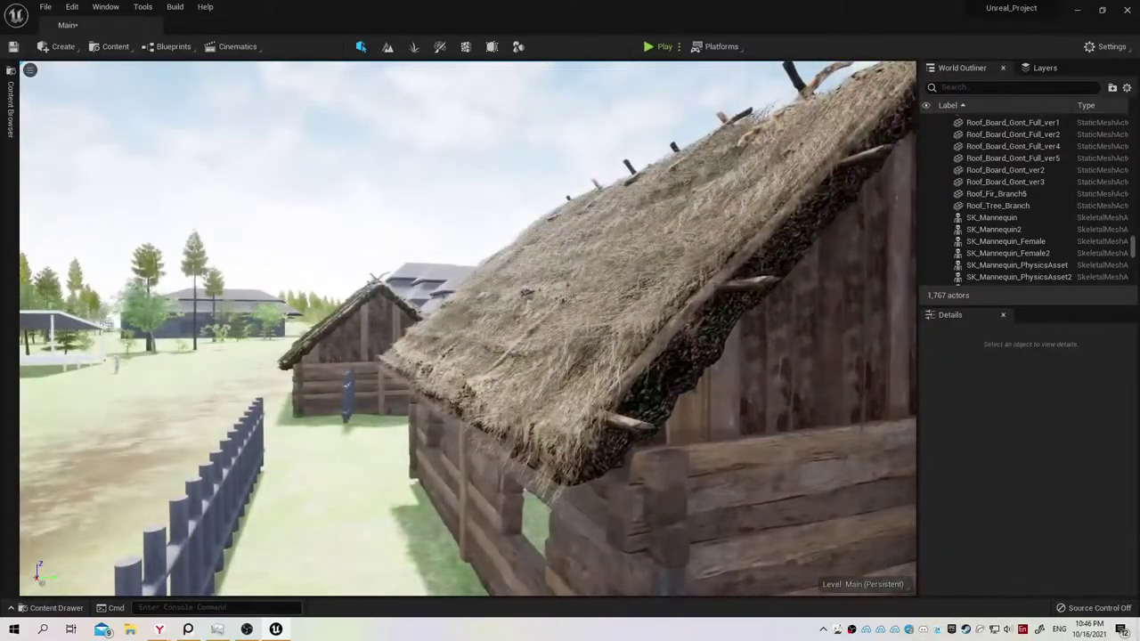
# Reselect Roof_Tree_Branch and slide it along Y to 45106.
pyautogui.click(680, 317)
pyautogui.moveTo(679, 316); pyautogui.dragTo(579, 321, button='right')
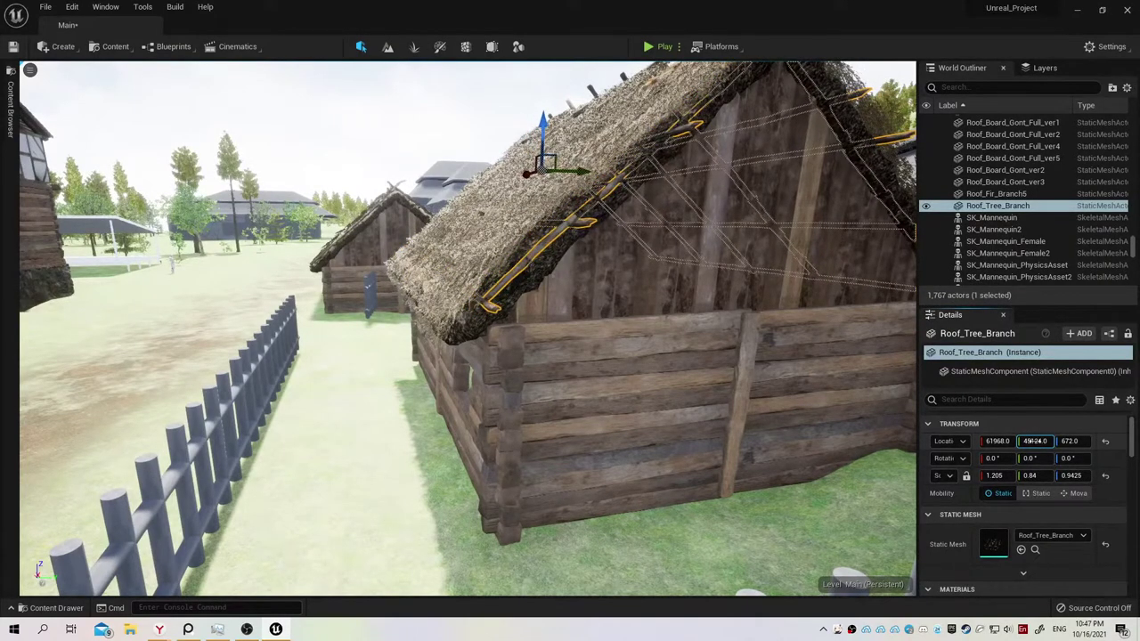
pyautogui.moveTo(714, 338); pyautogui.dragTo(721, 326, button='right')
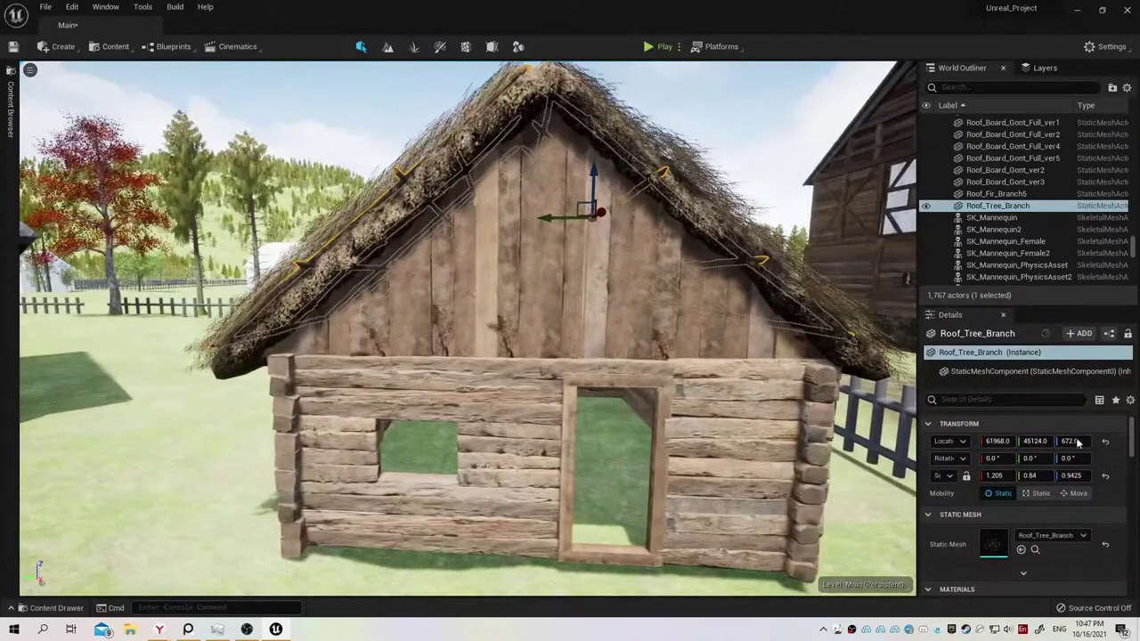
pyautogui.moveTo(1033, 441); pyautogui.dragTo(1015, 441)
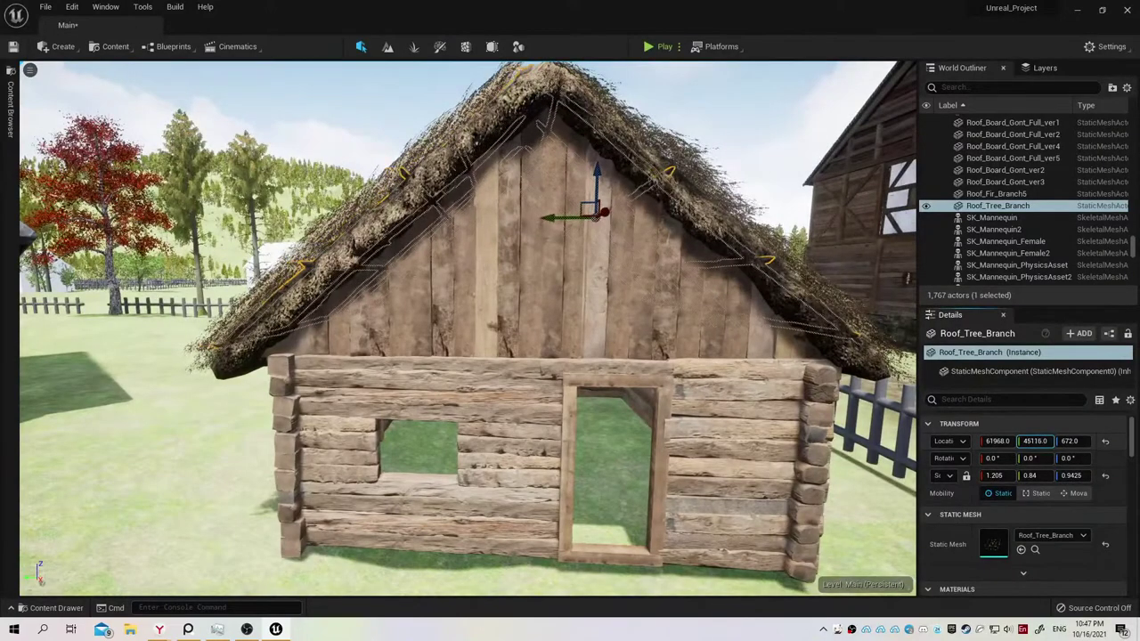
pyautogui.moveTo(623, 357)
pyautogui.mouseDown(button='right')
pyautogui.moveTo(535, 338)
pyautogui.moveTo(535, 375)
pyautogui.moveTo(534, 357)
pyautogui.mouseUp(button='right')
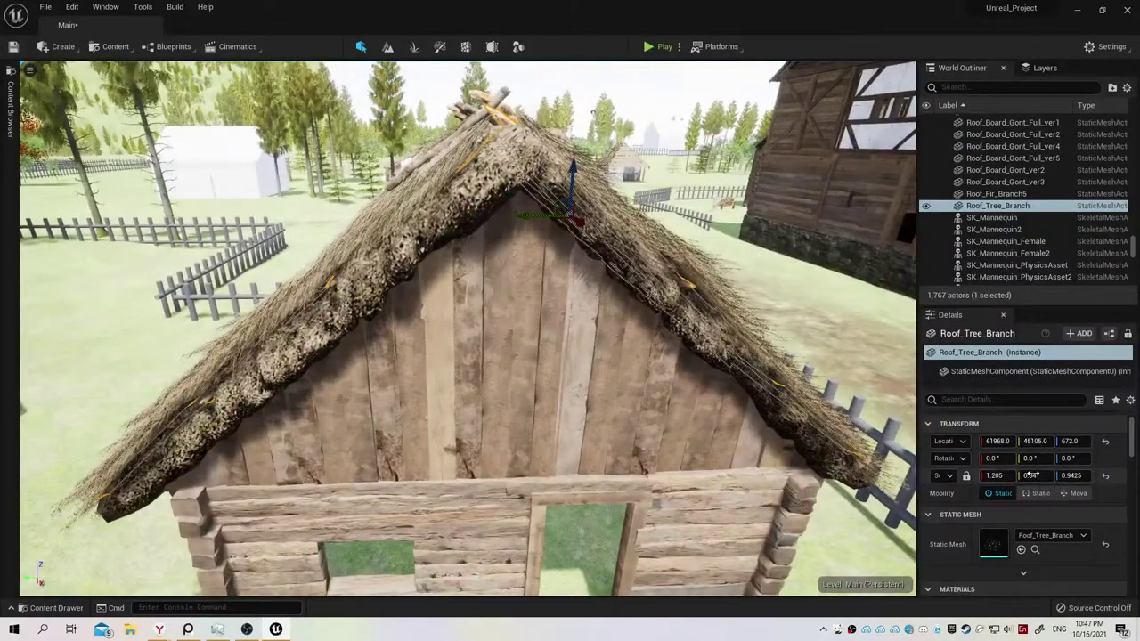
# Try a 0.8375 Y scale, undo the unwanted scale and location changes, then view the gable.
pyautogui.moveTo(1031, 475); pyautogui.dragTo(990, 476)
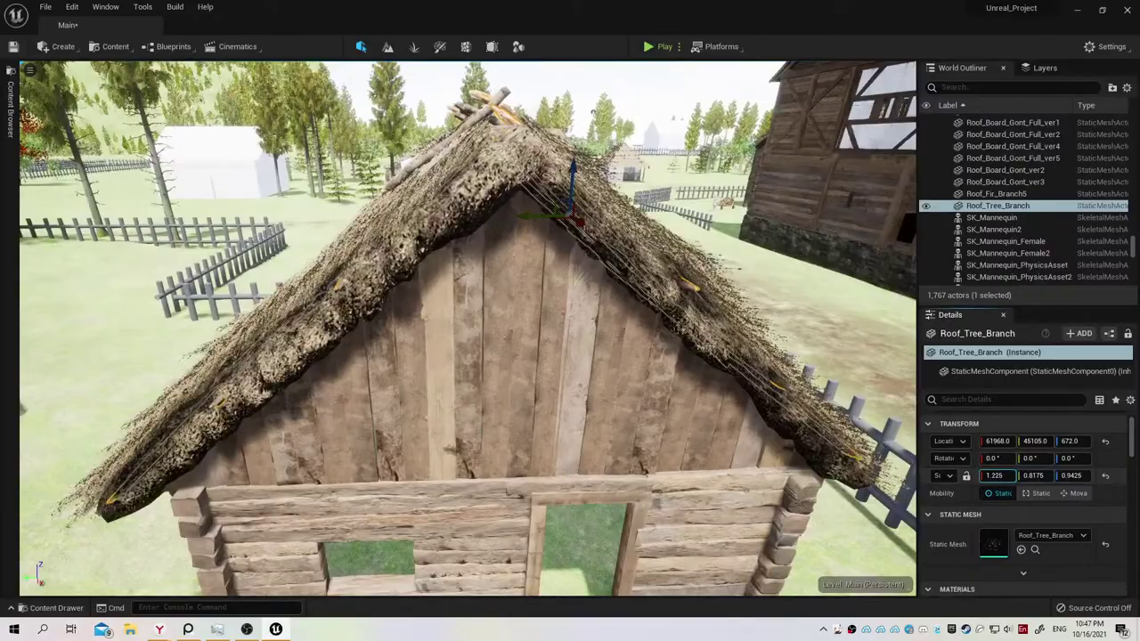
pyautogui.moveTo(467, 330)
pyautogui.mouseDown(button='right')
pyautogui.moveTo(534, 321)
pyautogui.moveTo(498, 339)
pyautogui.moveTo(410, 314)
pyautogui.mouseUp(button='right')
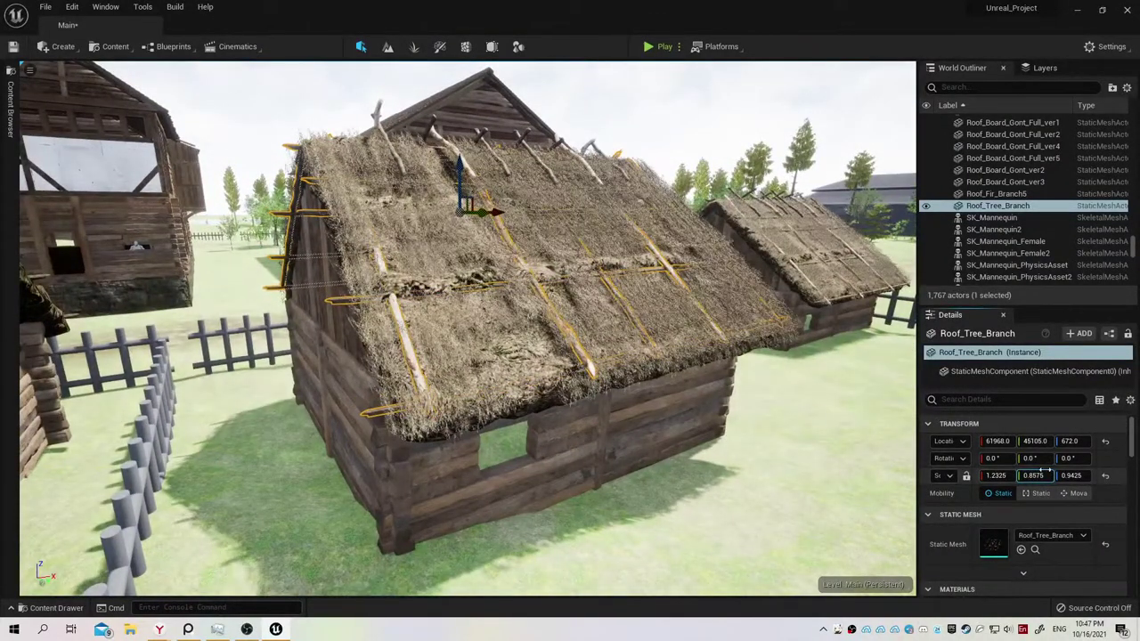
pyautogui.hotkey('ctrl', 'z')
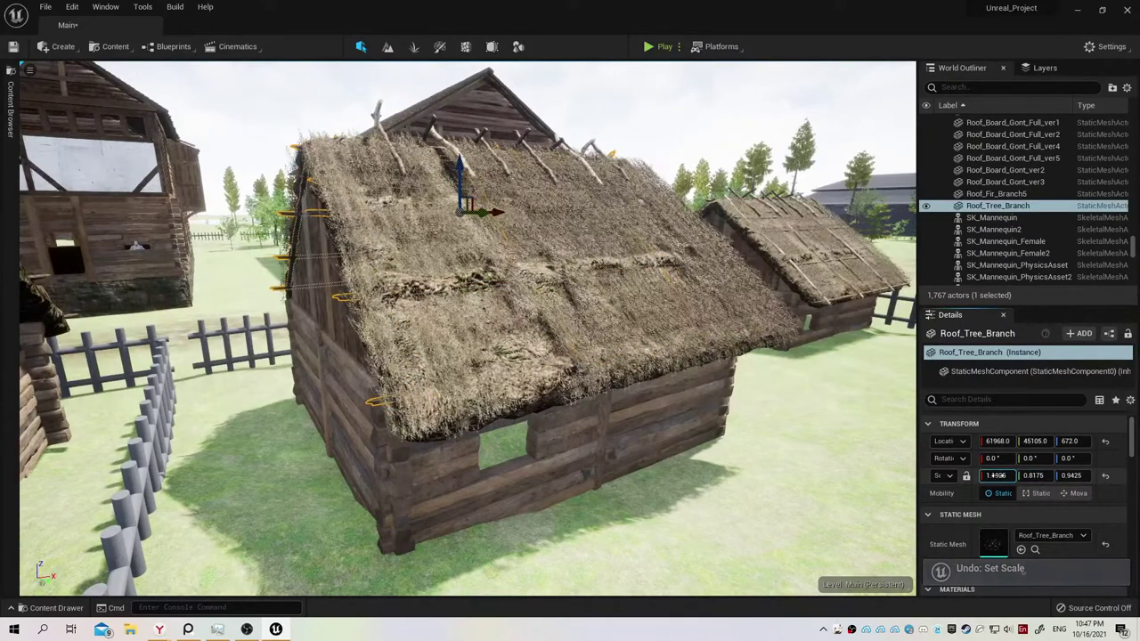
pyautogui.moveTo(1027, 443); pyautogui.dragTo(1034, 443)
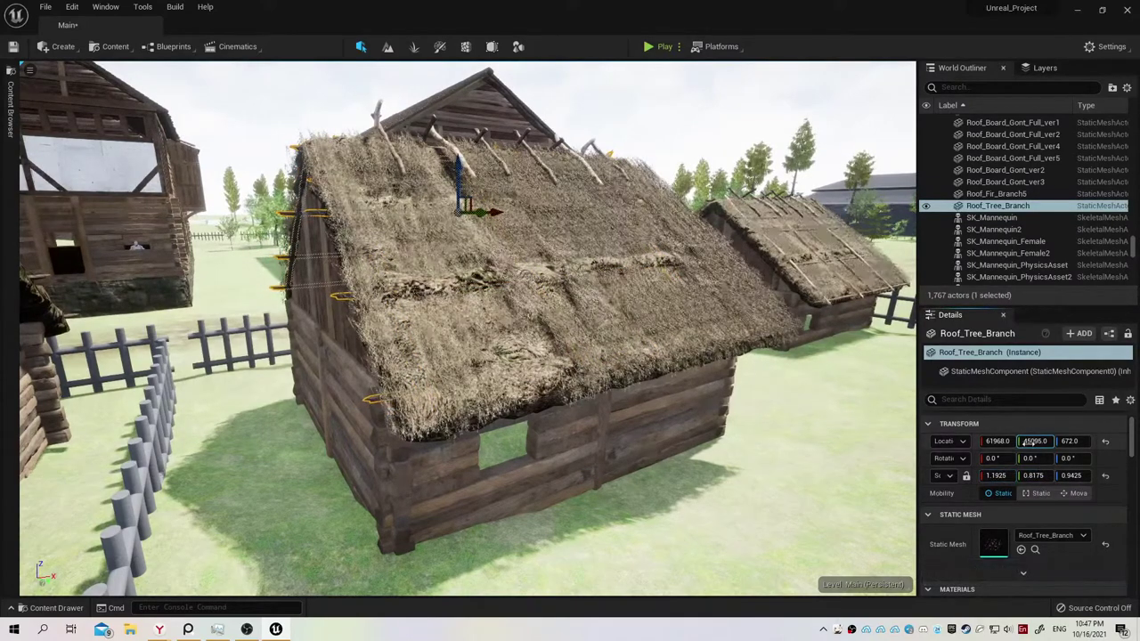
pyautogui.hotkey('ctrl', 'z')
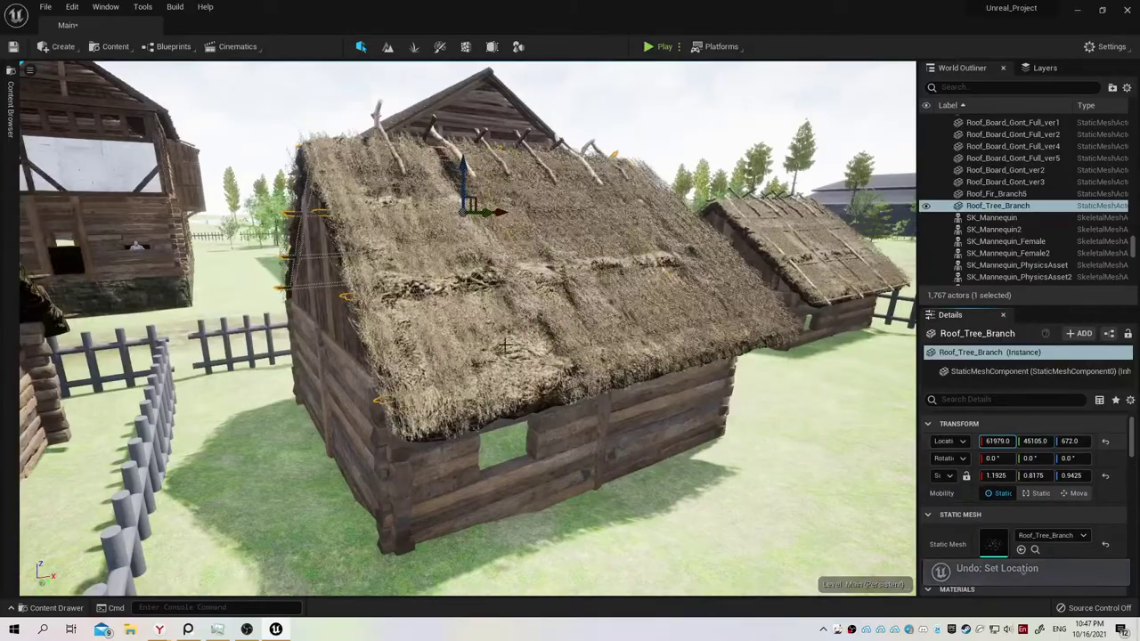
pyautogui.moveTo(504, 346)
pyautogui.keyDown('alt'); pyautogui.mouseDown()
pyautogui.moveTo(339, 283)
pyautogui.moveTo(196, 294)
pyautogui.moveTo(54, 276)
pyautogui.mouseUp(); pyautogui.keyUp('alt')
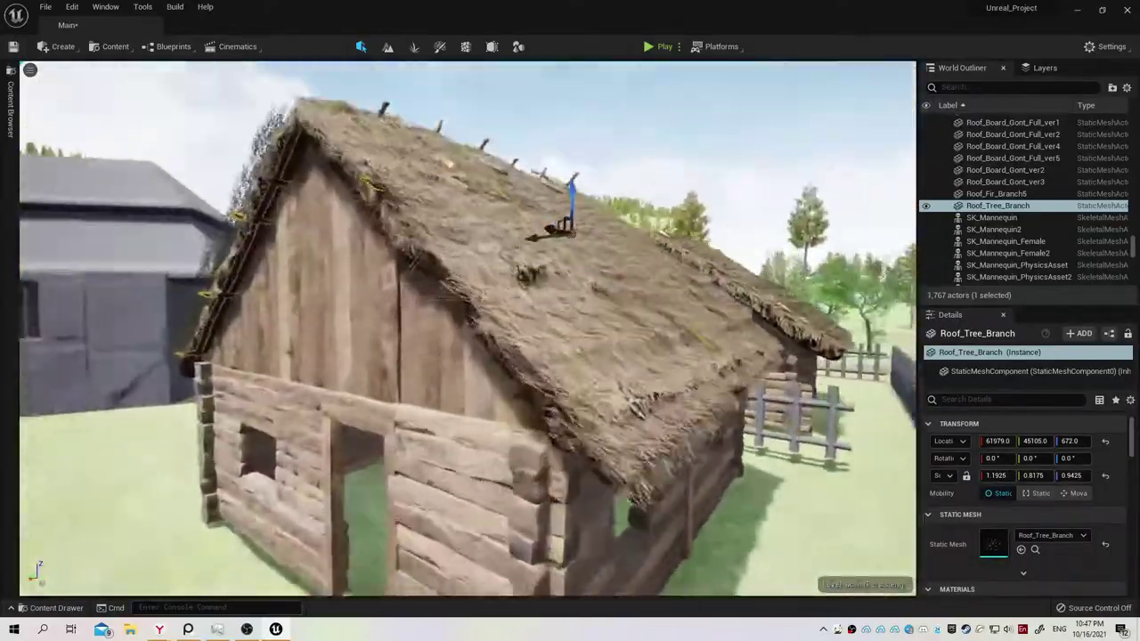
pyautogui.keyDown('alt'); pyautogui.moveTo(436, 303); pyautogui.dragTo(365, 303); pyautogui.keyUp('alt')
pyautogui.press('Escape')
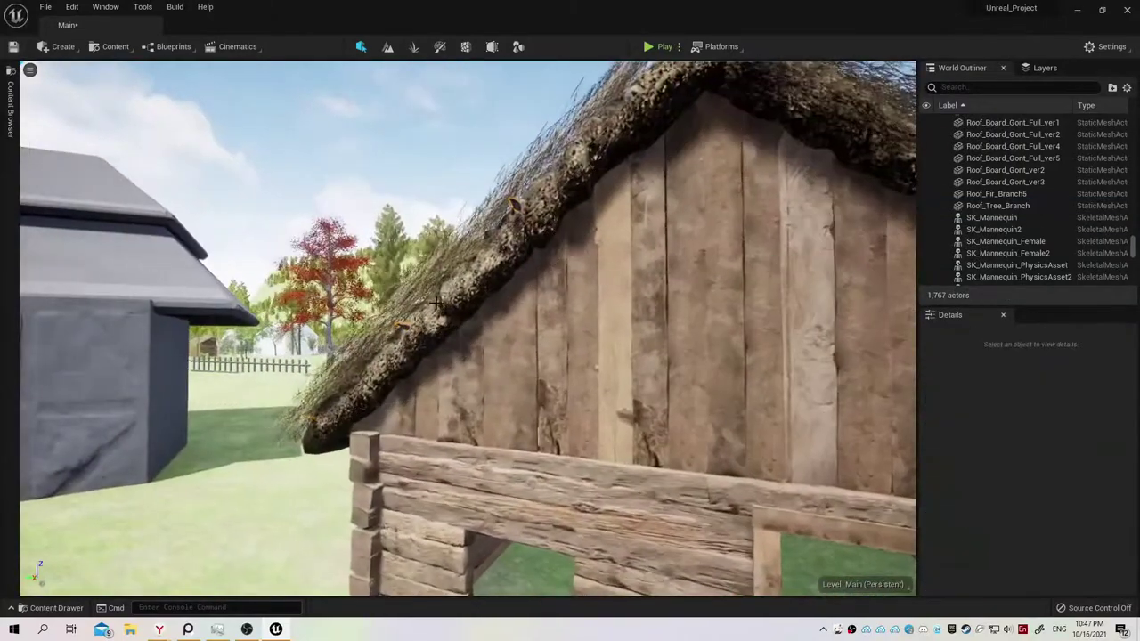
pyautogui.keyDown('alt'); pyautogui.moveTo(437, 303); pyautogui.dragTo(365, 303); pyautogui.keyUp('alt')
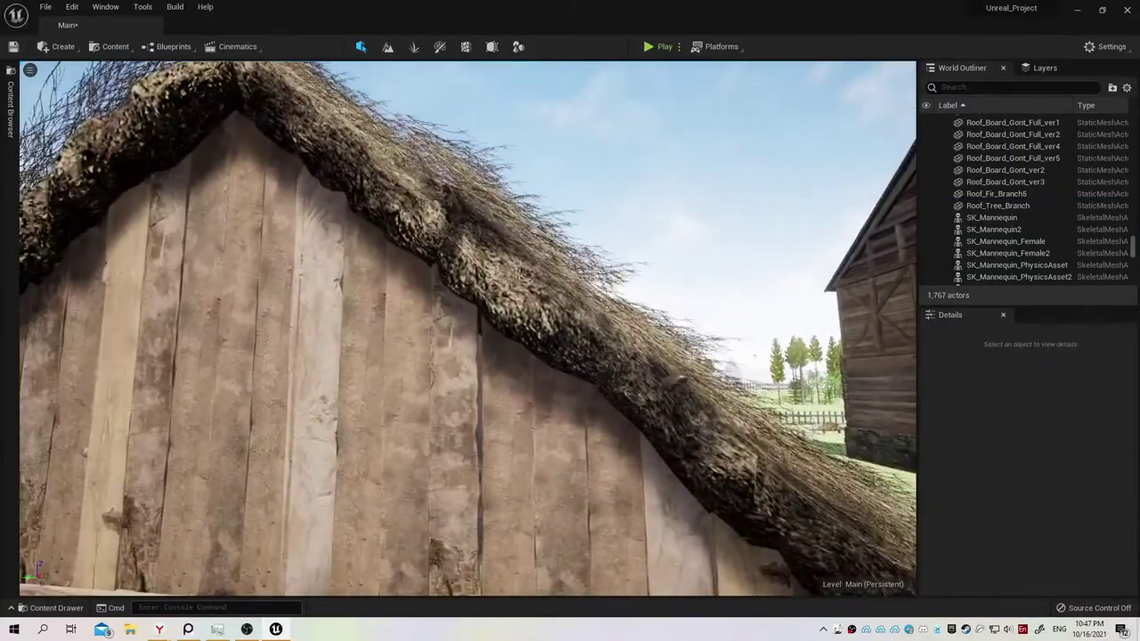
pyautogui.keyDown('alt'); pyautogui.moveTo(437, 303); pyautogui.dragTo(365, 302); pyautogui.keyUp('alt')
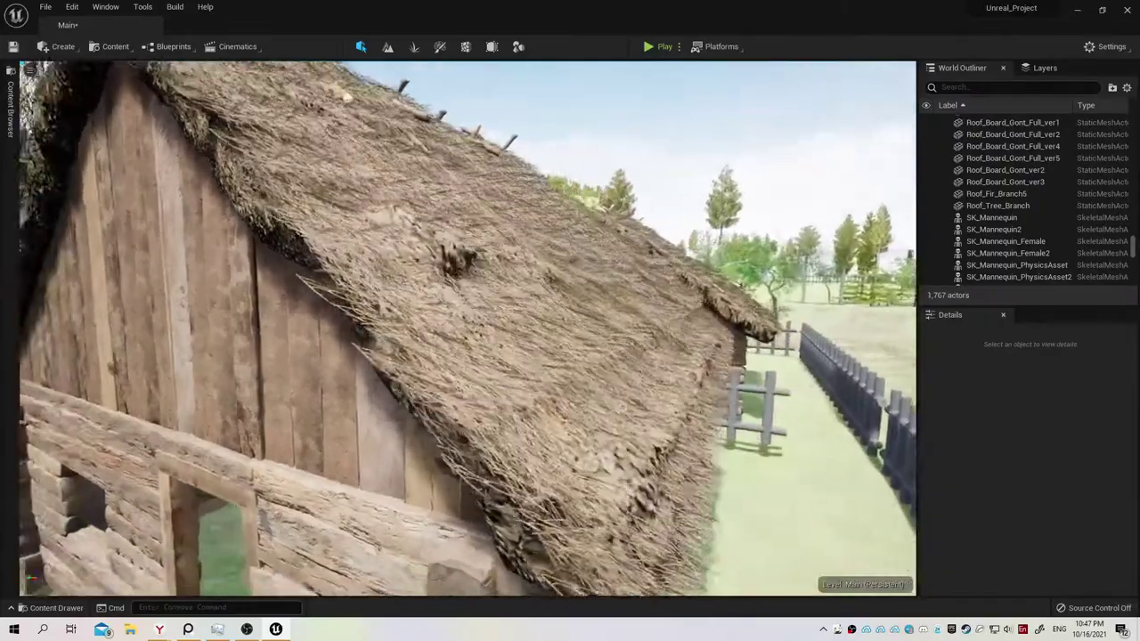
pyautogui.keyDown('alt'); pyautogui.moveTo(437, 303); pyautogui.dragTo(366, 303); pyautogui.keyUp('alt')
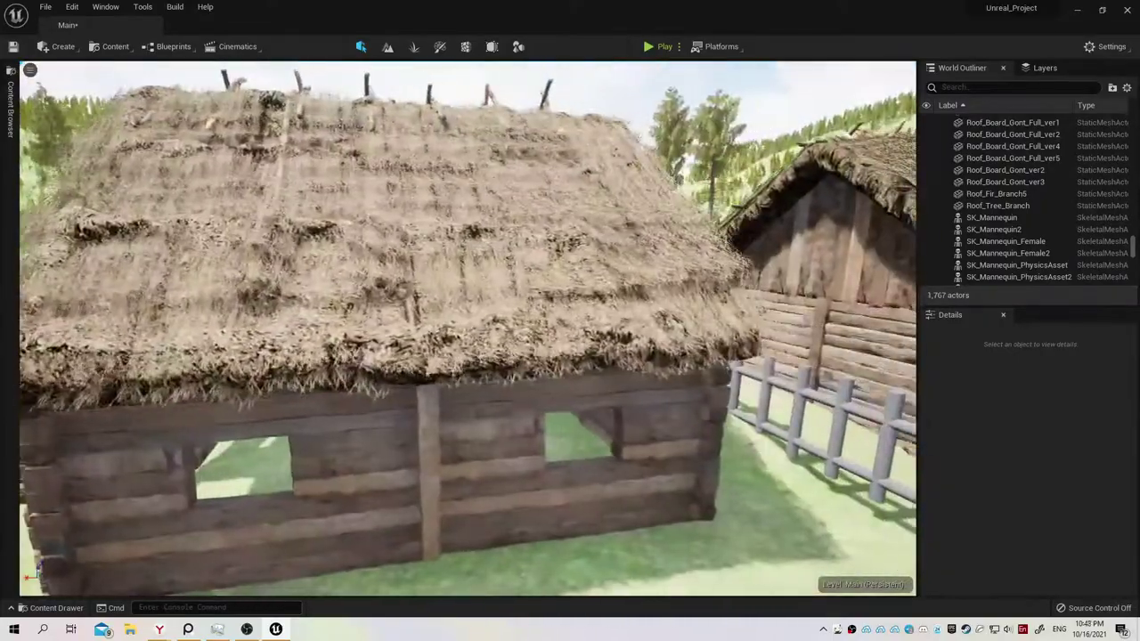
pyautogui.keyDown('alt'); pyautogui.moveTo(437, 303); pyautogui.dragTo(365, 303); pyautogui.keyUp('alt')
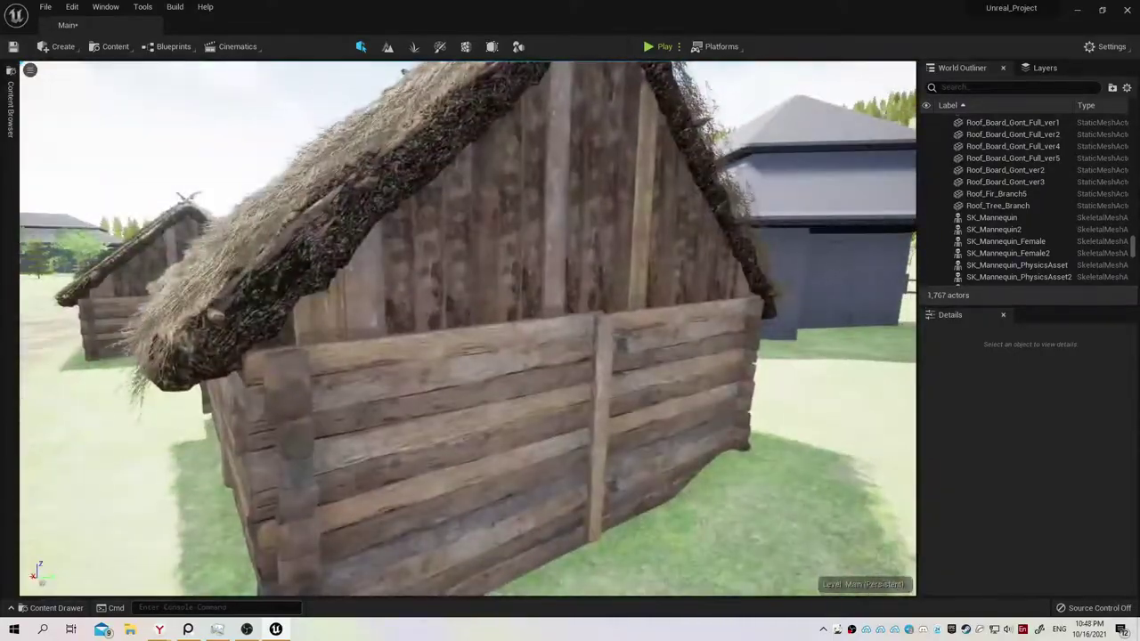
pyautogui.keyDown('alt'); pyautogui.moveTo(436, 303); pyautogui.dragTo(501, 304); pyautogui.keyUp('alt')
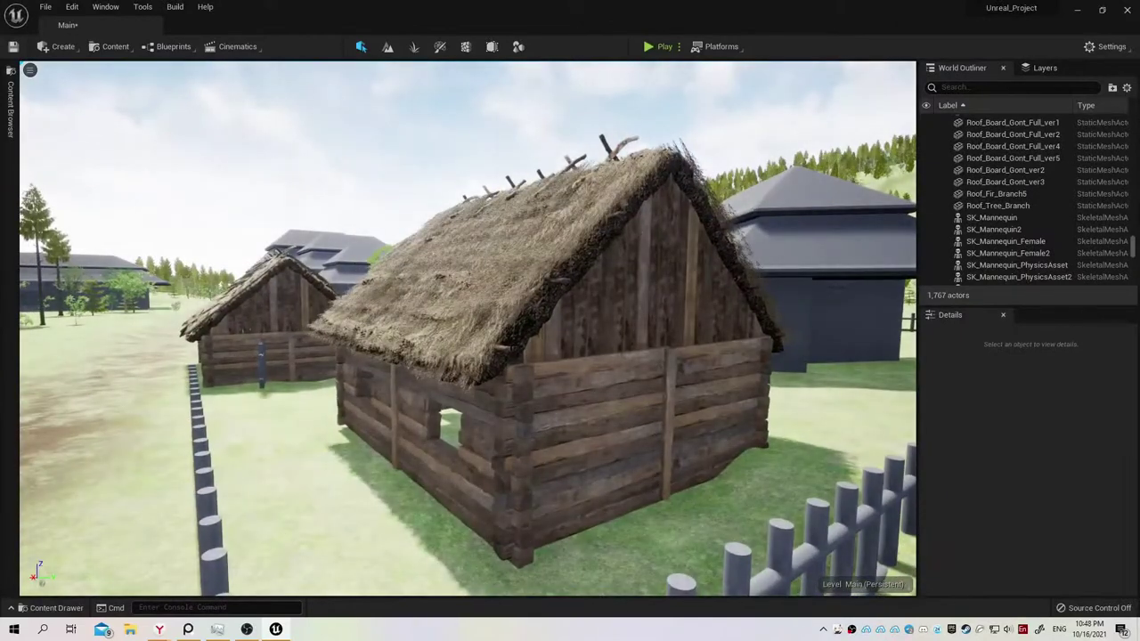
pyautogui.click(528, 366)
# Save the Main level with Ctrl+S, then send the crash report and restart the editor.
pyautogui.click(564, 398)
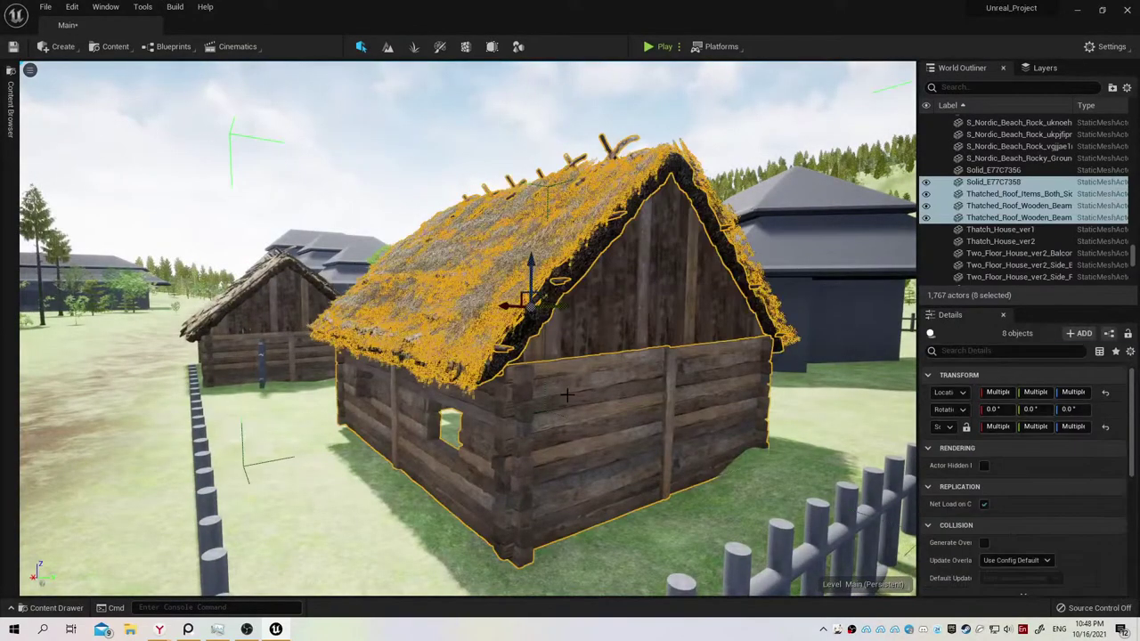
pyautogui.hotkey('ctrl', 's')
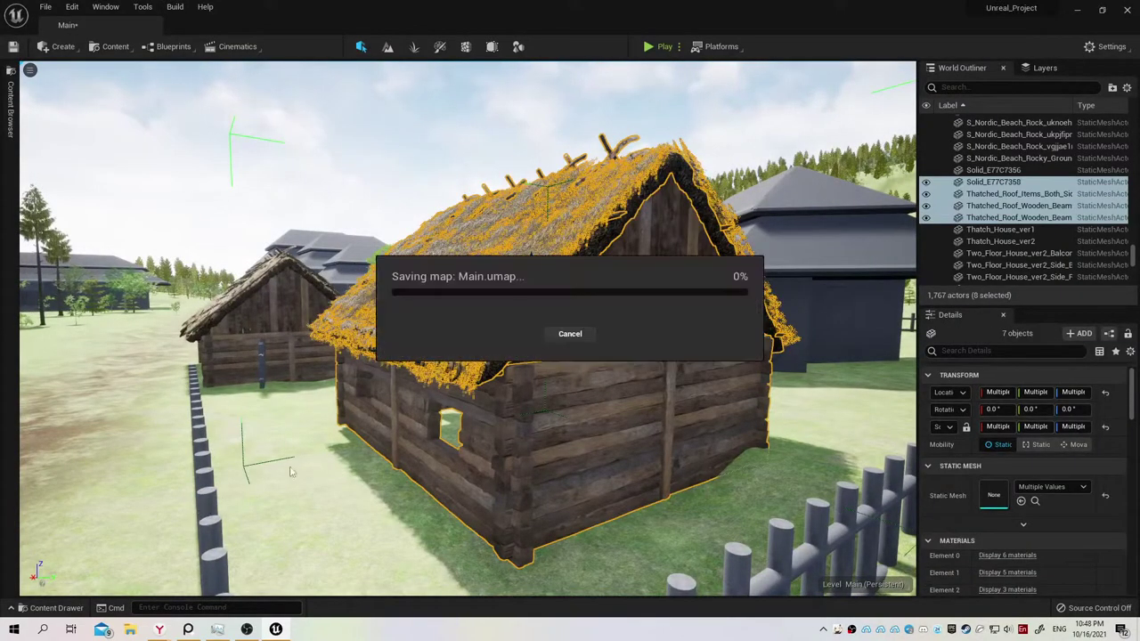
pyautogui.click(56, 607)
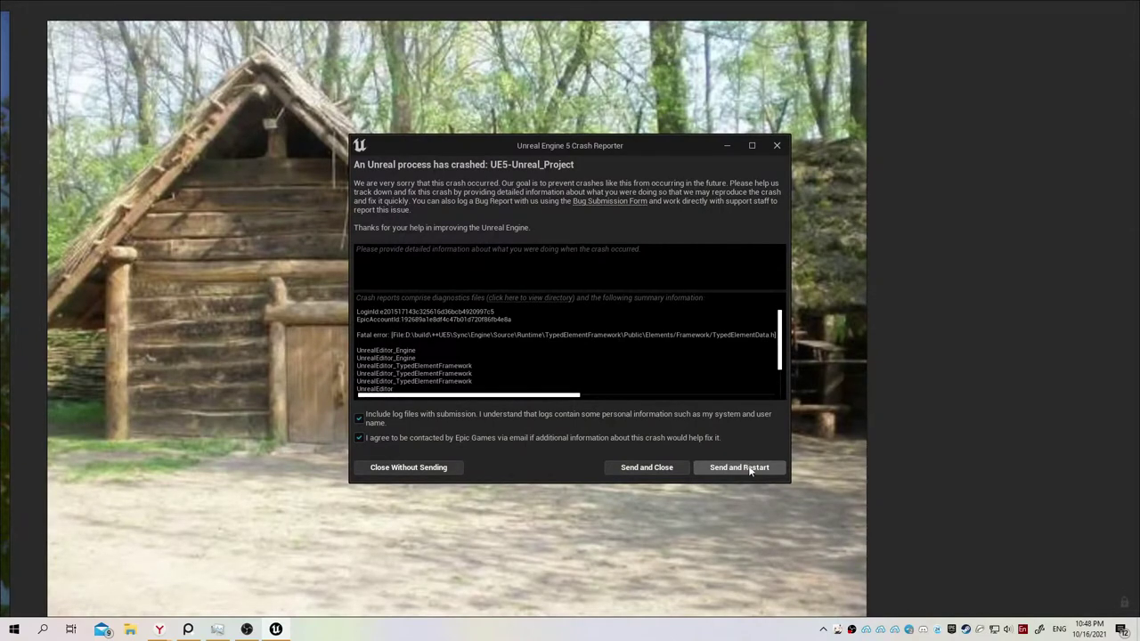
pyautogui.click(750, 468)
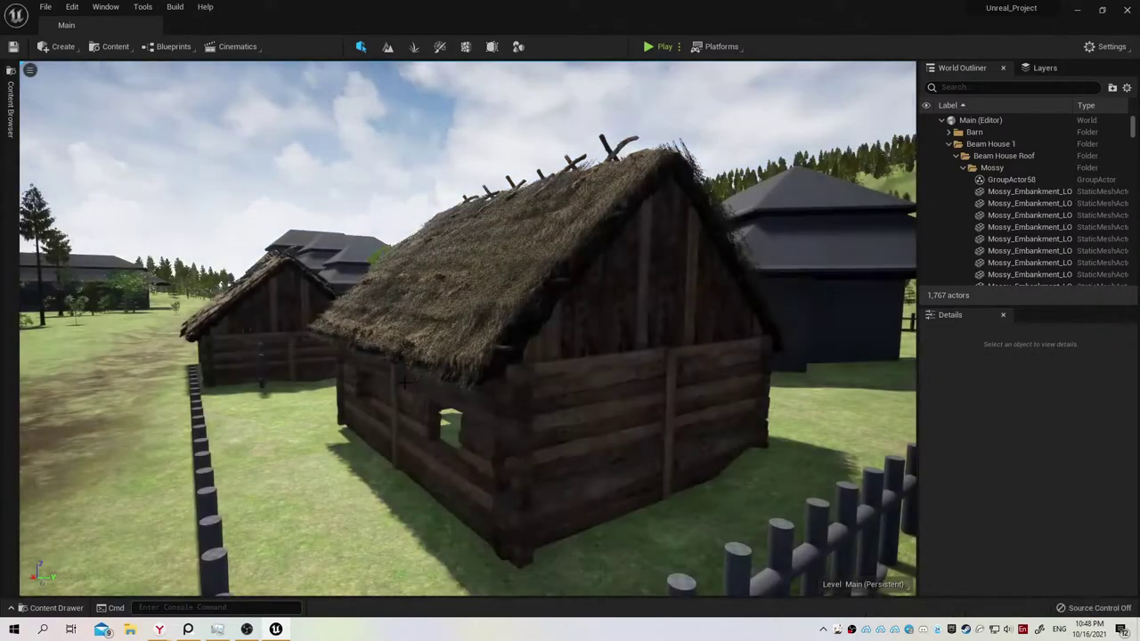
# Fly to the thatched house, select its roof parts and frame them with F.
pyautogui.press('Up')
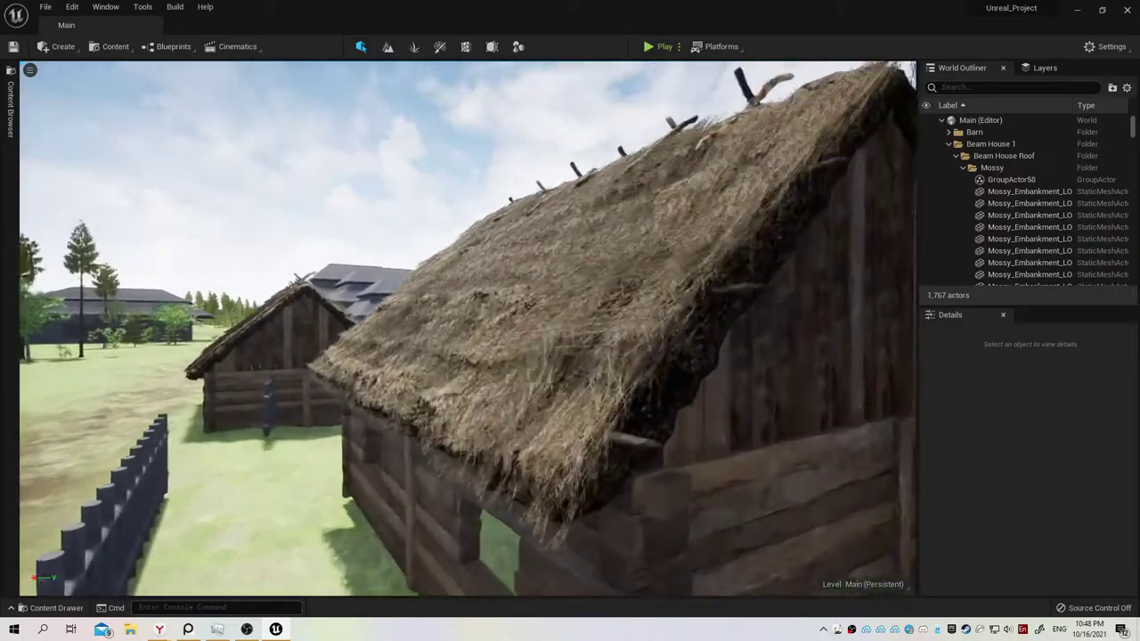
pyautogui.press('Left')
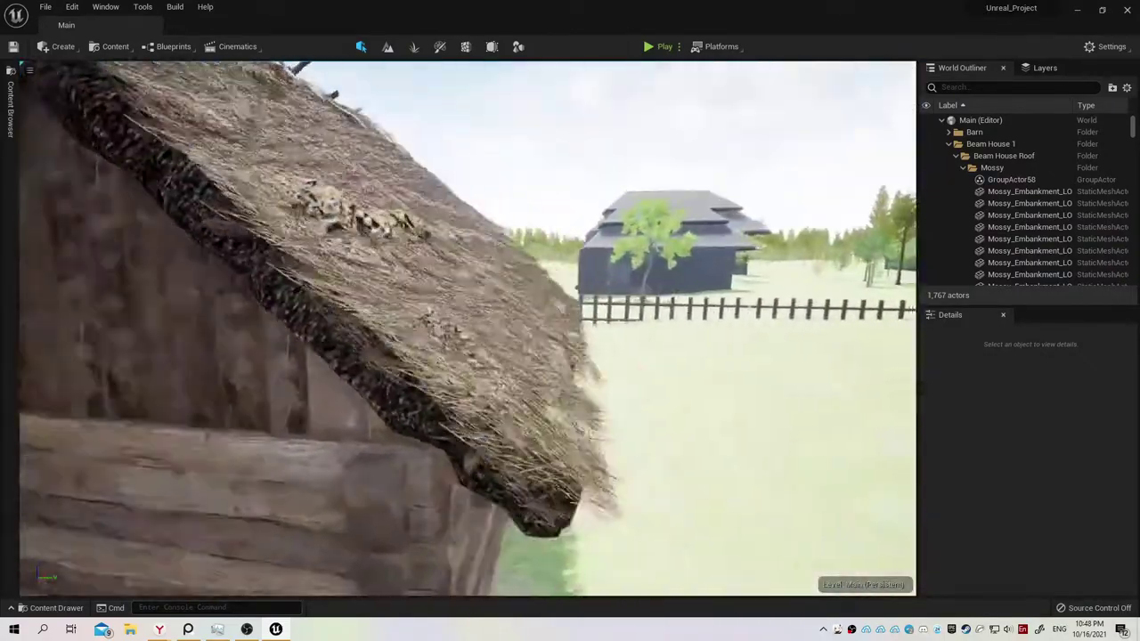
pyautogui.moveTo(403, 429); pyautogui.dragTo(403, 429, button='right')
pyautogui.click(454, 450)
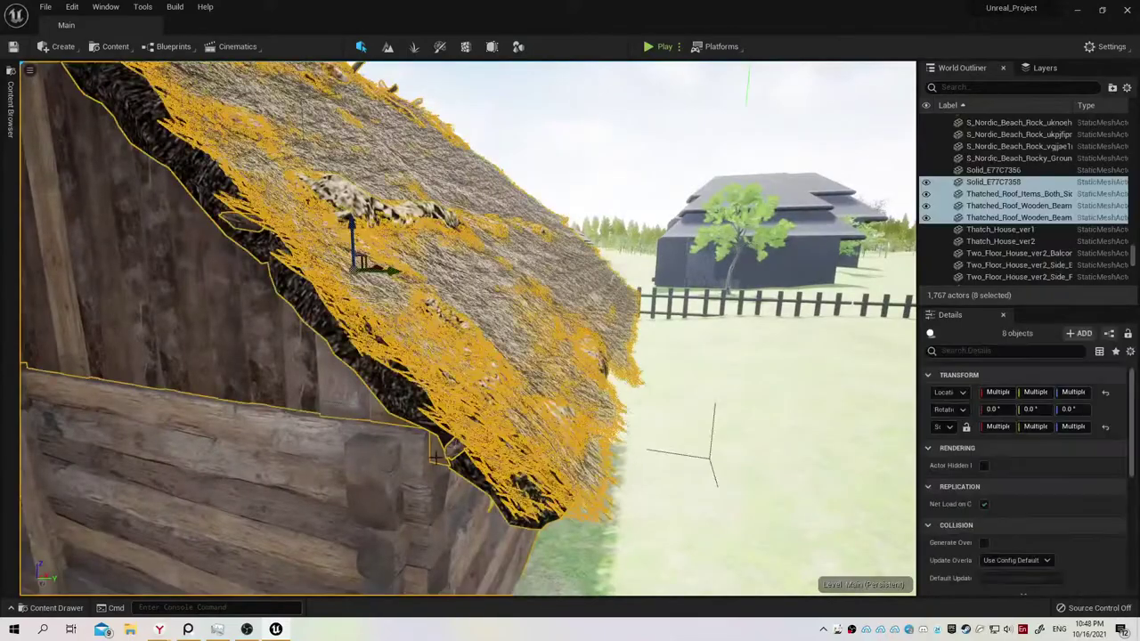
pyautogui.press('f')
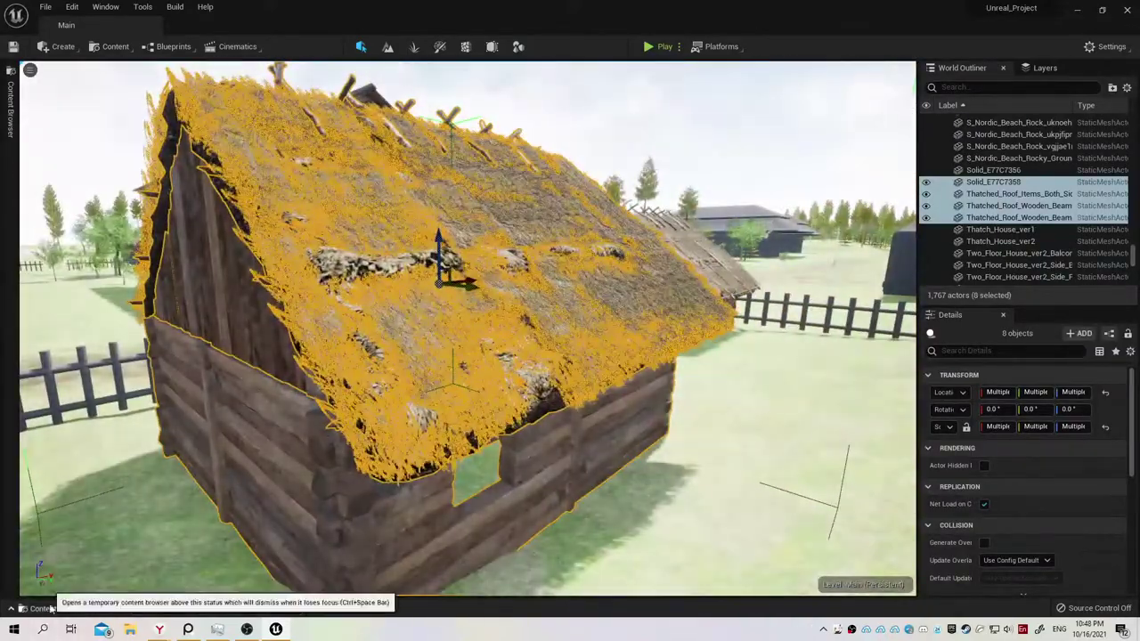
pyautogui.click(51, 607)
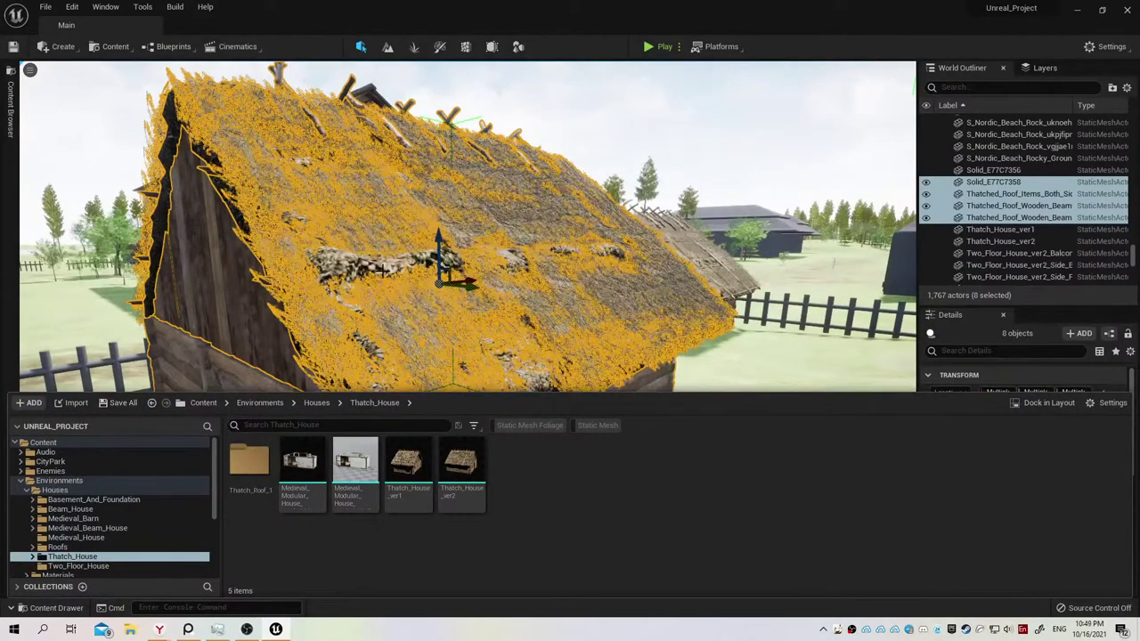
# Move in close and reselect all roof and house parts from the gable side.
pyautogui.moveTo(452, 297); pyautogui.dragTo(453, 297, button='right')
pyautogui.press('Escape')
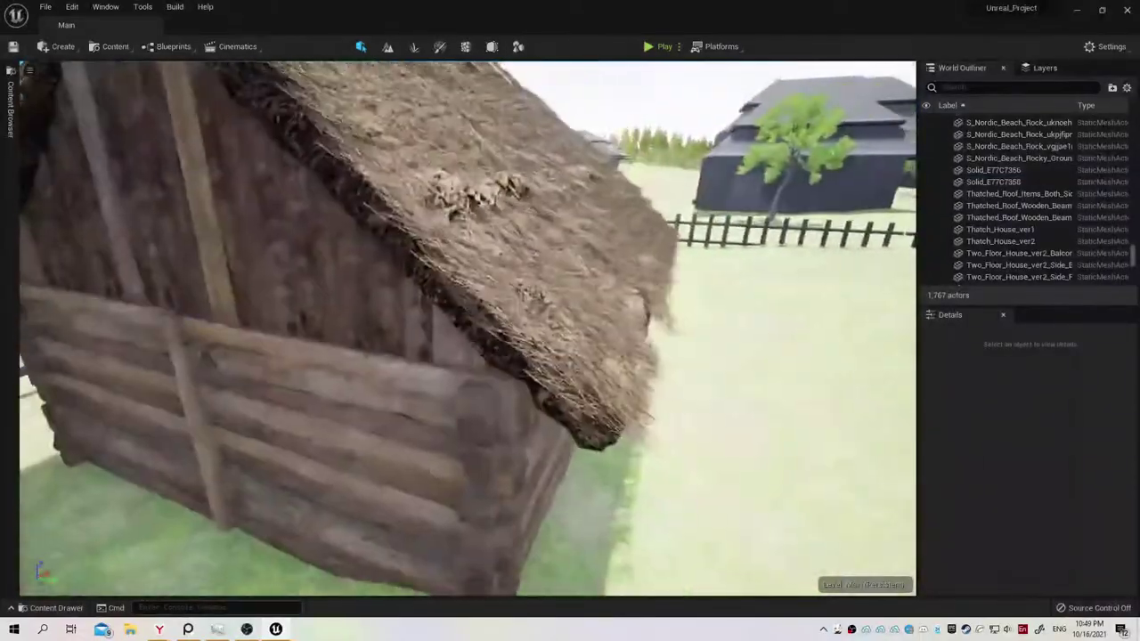
pyautogui.moveTo(314, 233); pyautogui.dragTo(314, 232, button='right')
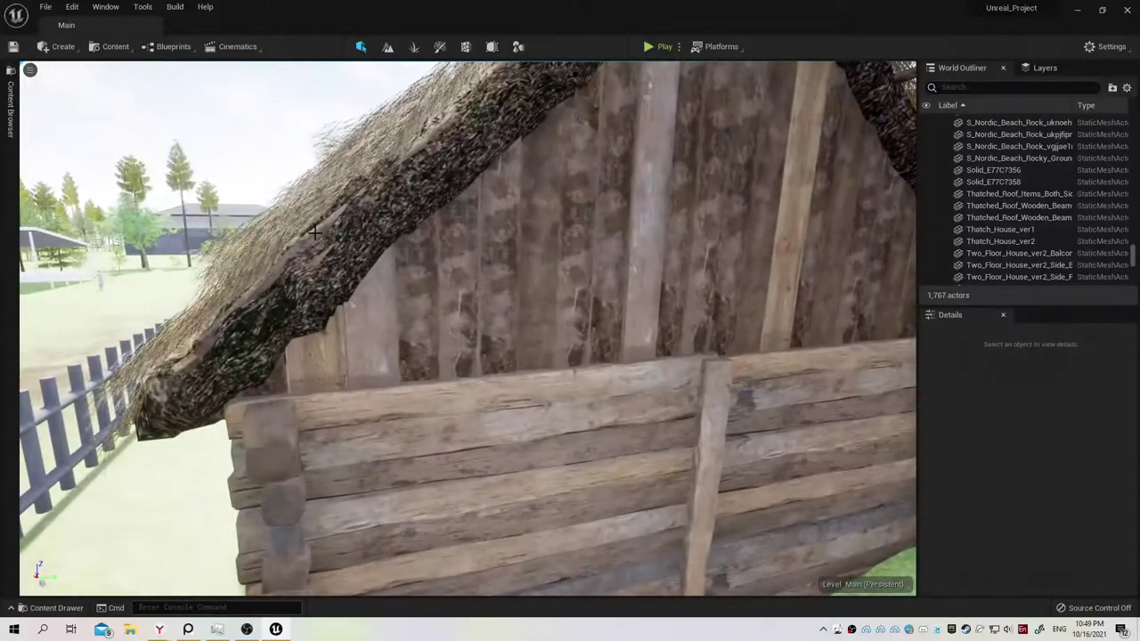
pyautogui.click(315, 233)
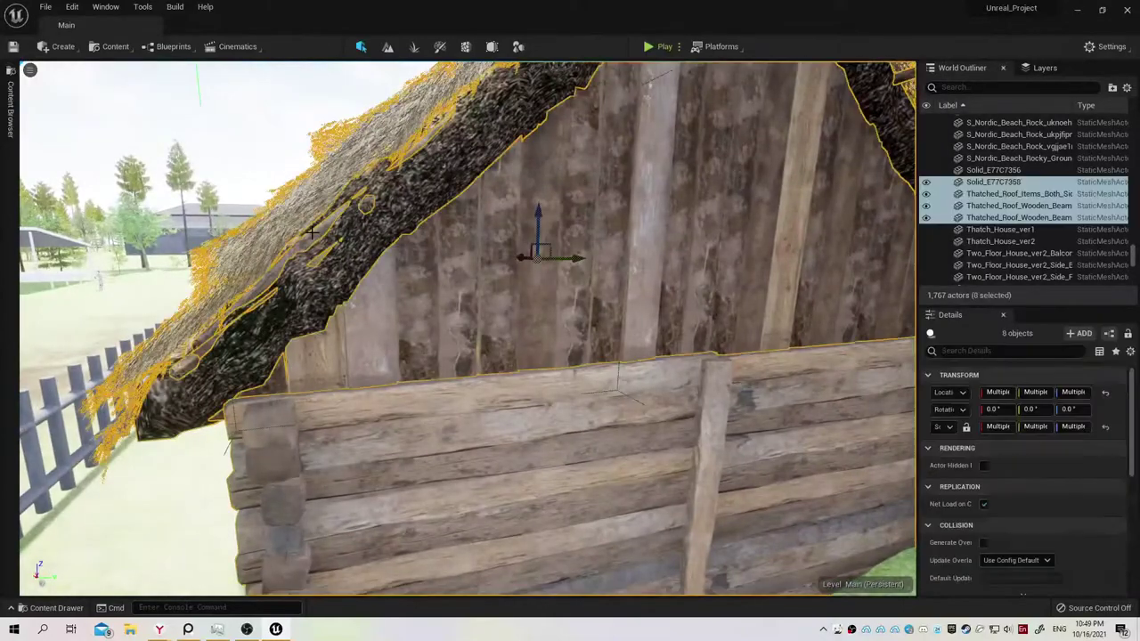
pyautogui.press('Escape')
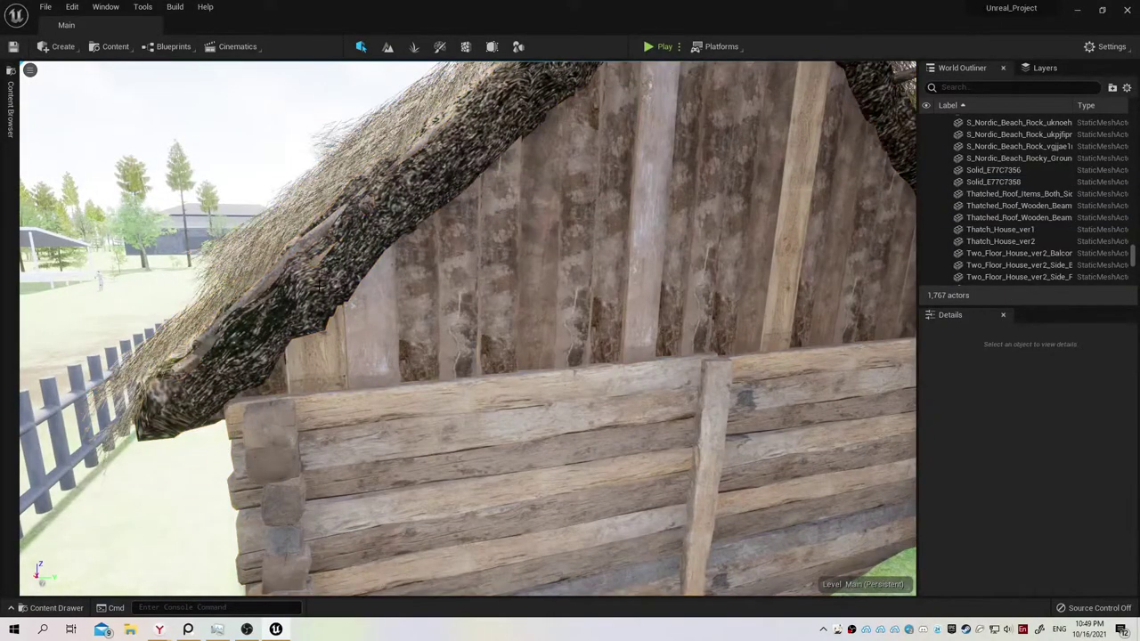
pyautogui.click(319, 285)
pyautogui.moveTo(320, 285); pyautogui.dragTo(320, 285, button='right')
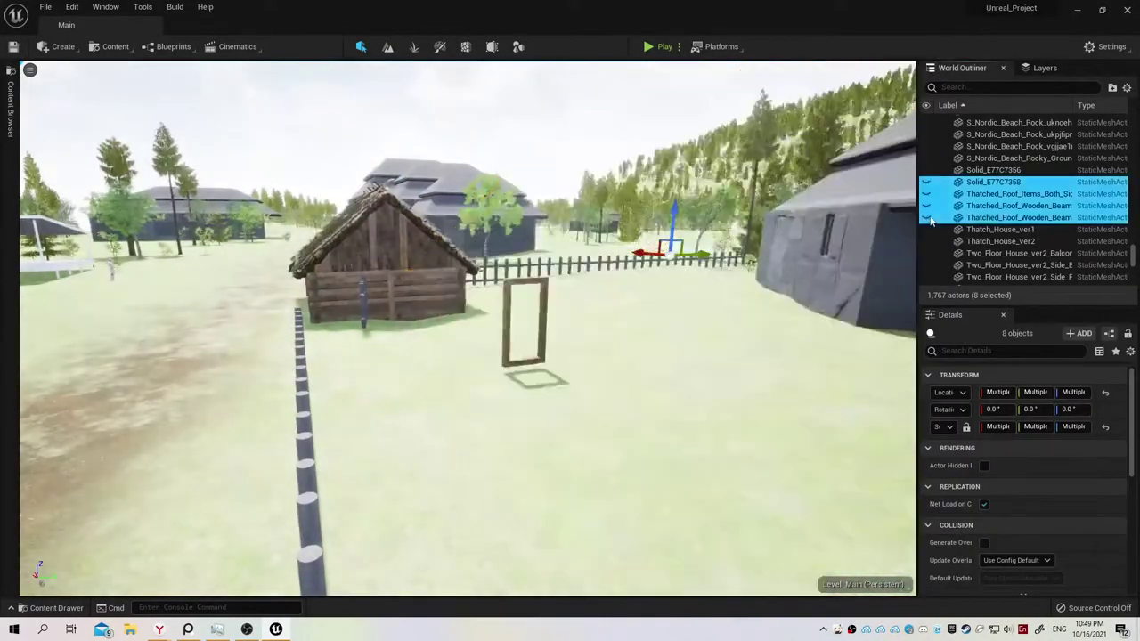
# Start Merge to a single static mesh actor, targeting Thatch_House_ver2 in Environments/Houses/Thatch_House.
pyautogui.press('f')
pyautogui.rightClick(978, 222)
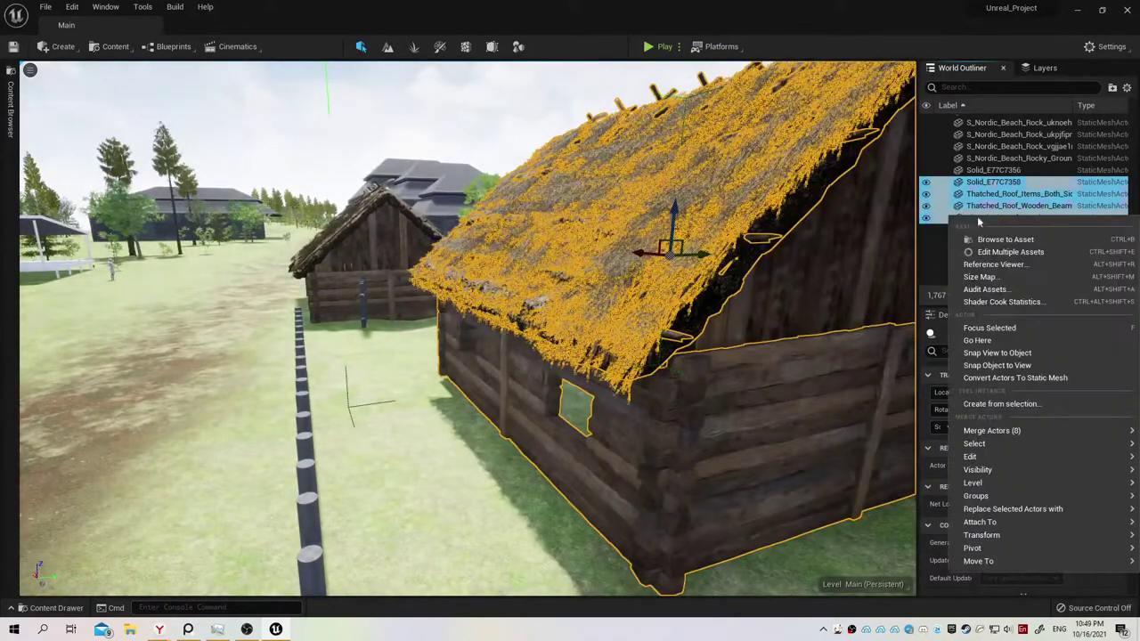
pyautogui.moveTo(984, 430)
pyautogui.click(783, 435)
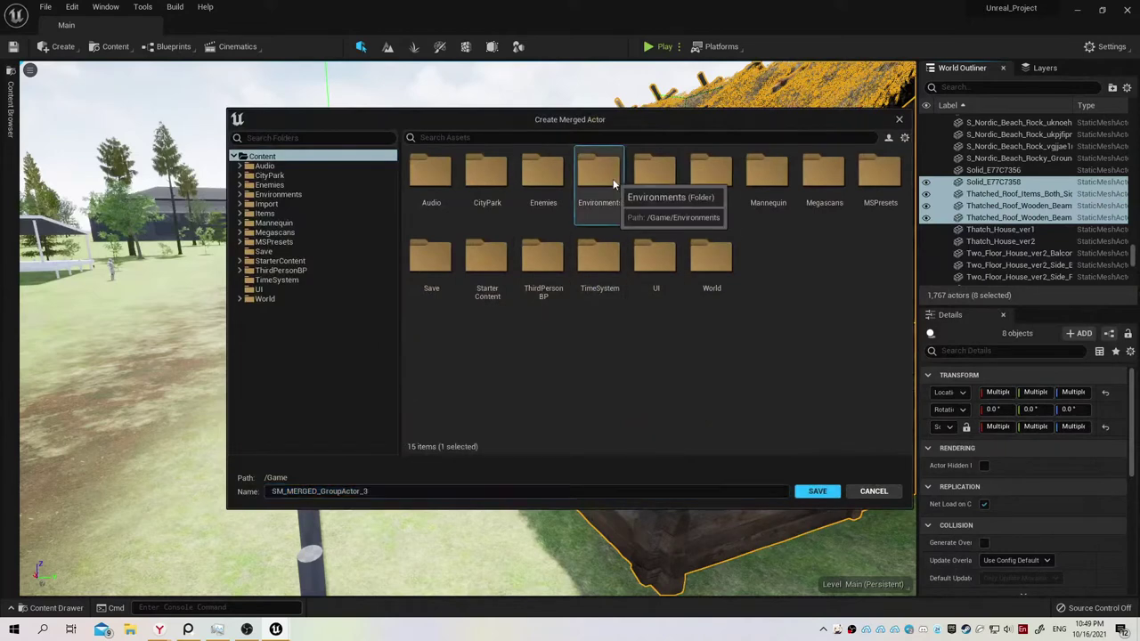
pyautogui.doubleClick(599, 173)
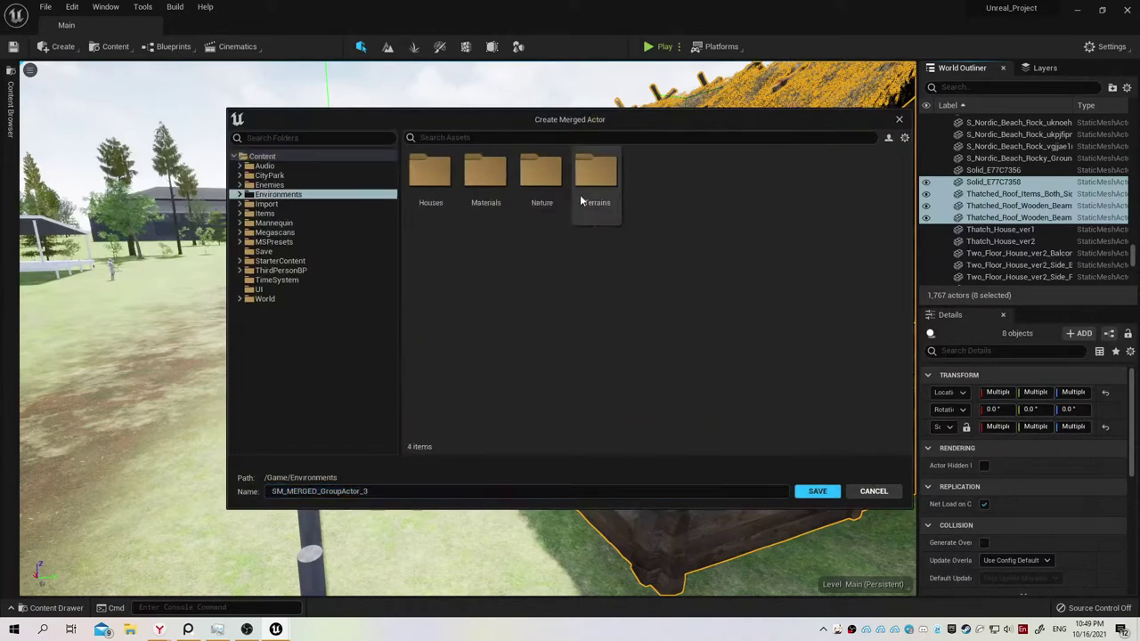
pyautogui.doubleClick(446, 183)
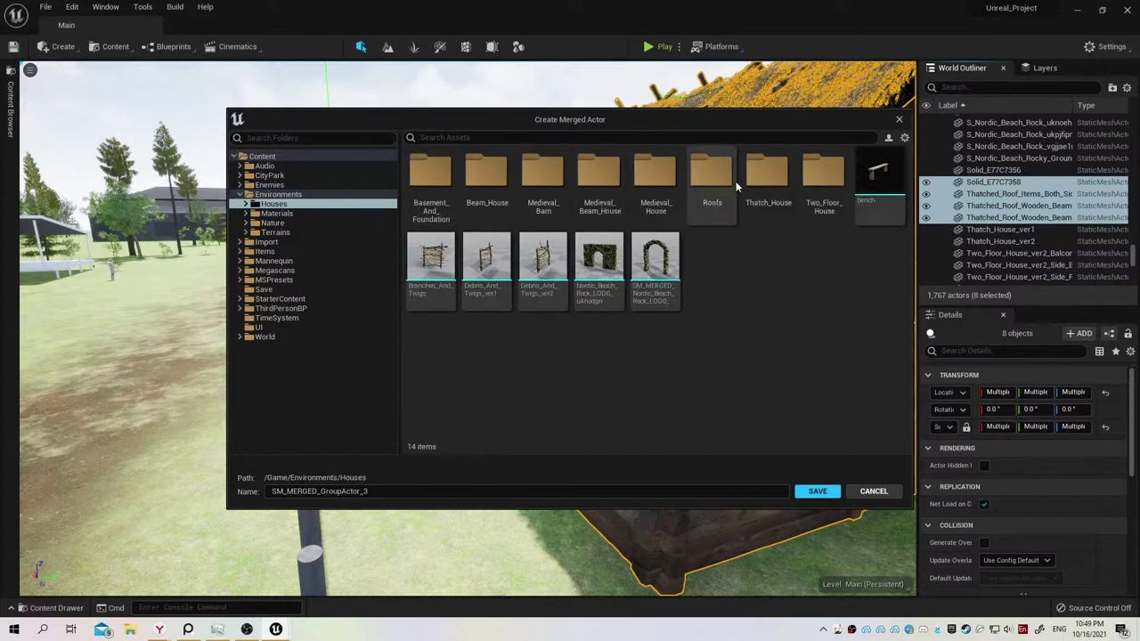
pyautogui.doubleClick(771, 184)
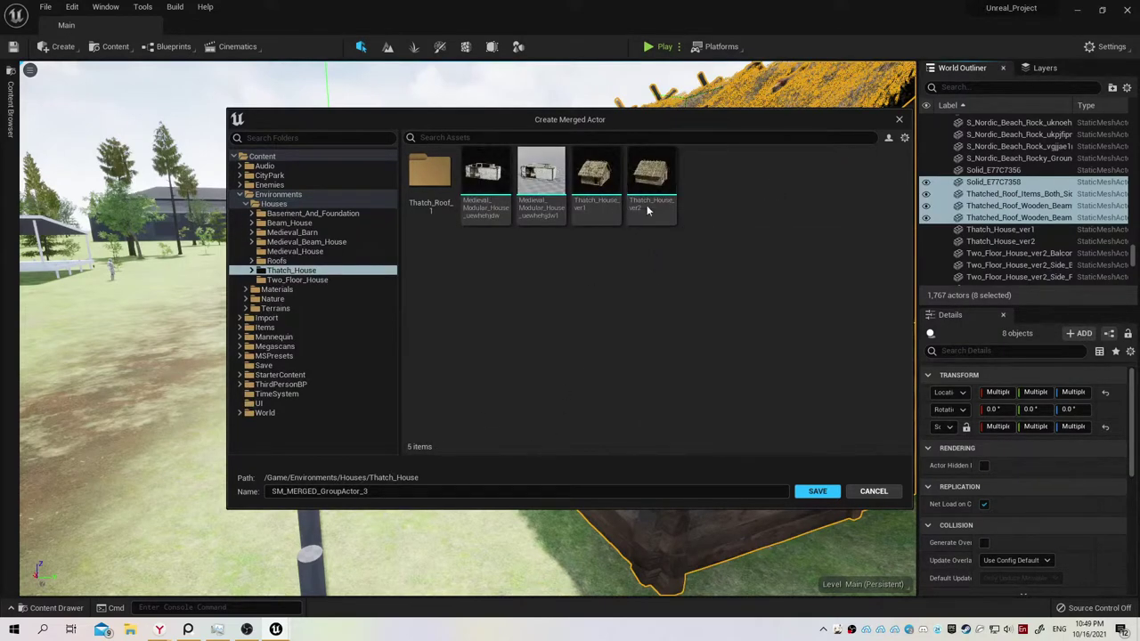
pyautogui.click(647, 210)
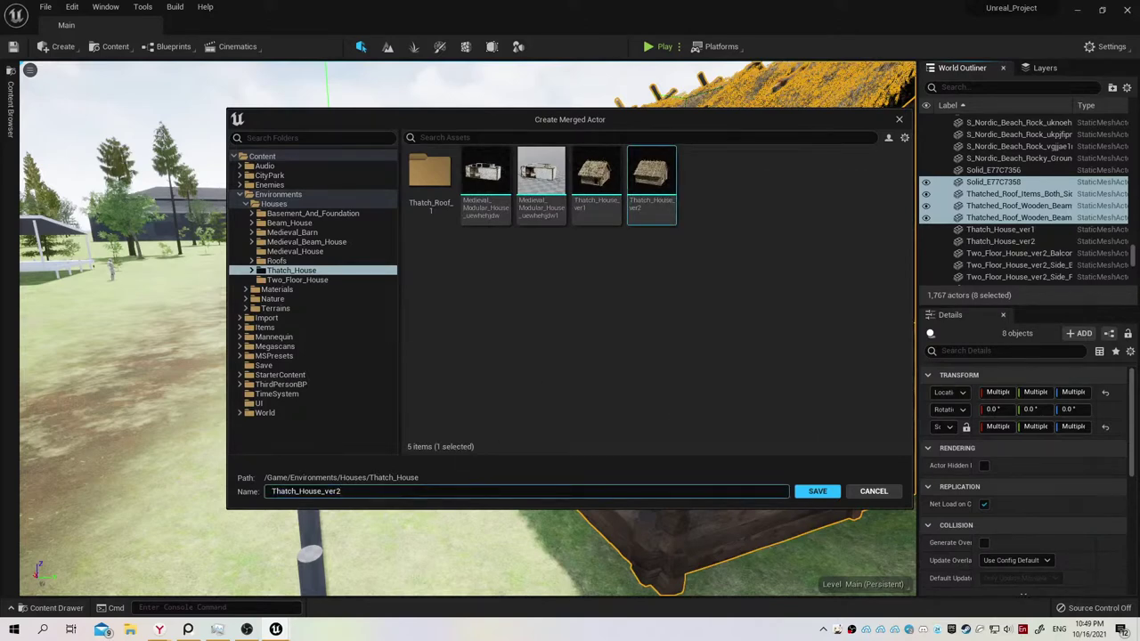
# Cancel the merge and select the placed Thatch_House_ver2 house in the viewport.
pyautogui.click(655, 180)
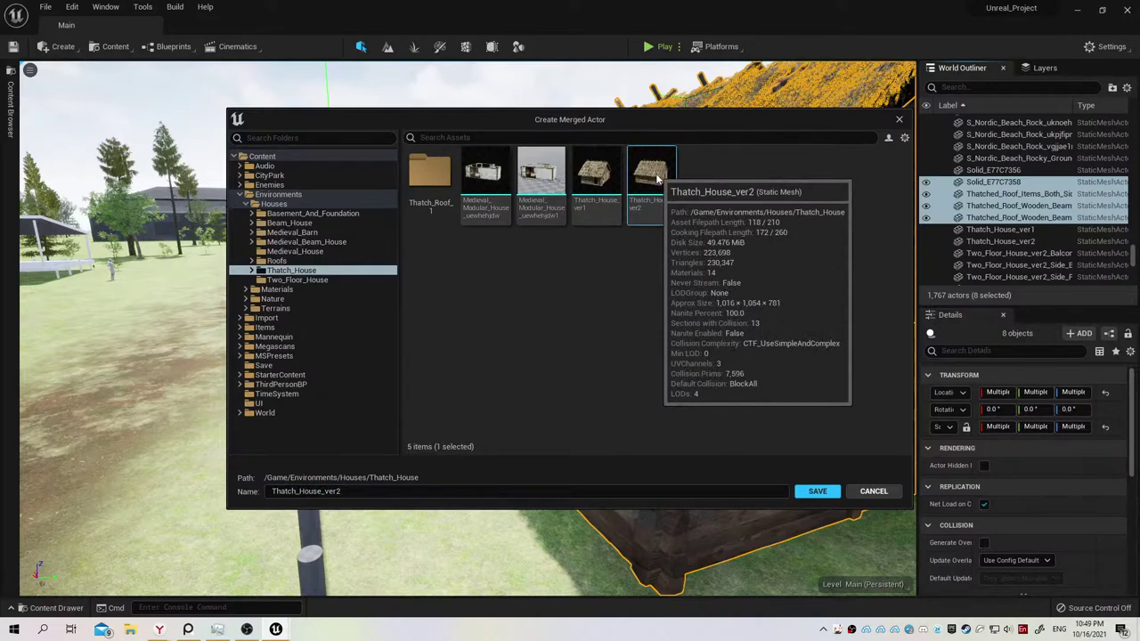
pyautogui.click(874, 493)
pyautogui.click(365, 234)
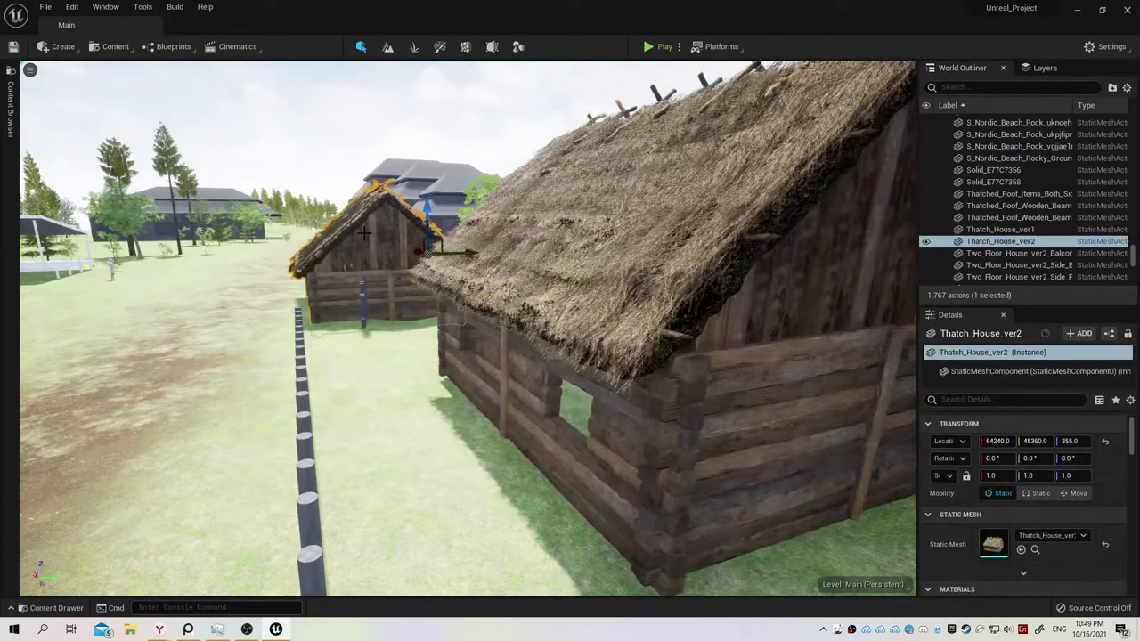
# Delete the placed Thatch_House_ver2 house and save the Main level.
pyautogui.press('Delete')
pyautogui.click(56, 607)
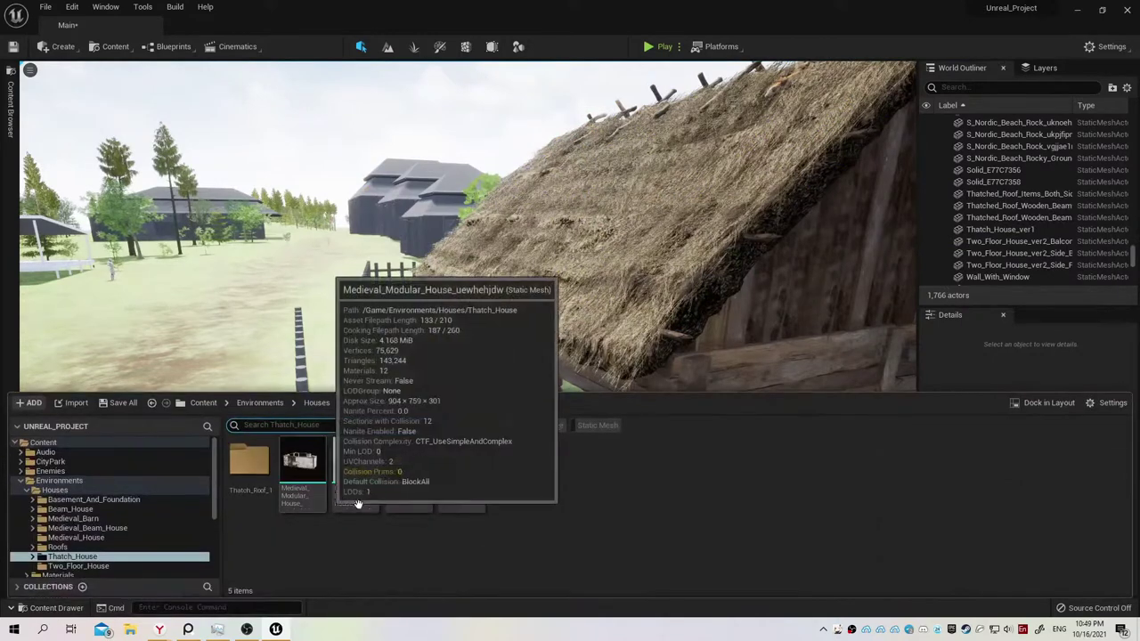
pyautogui.click(123, 403)
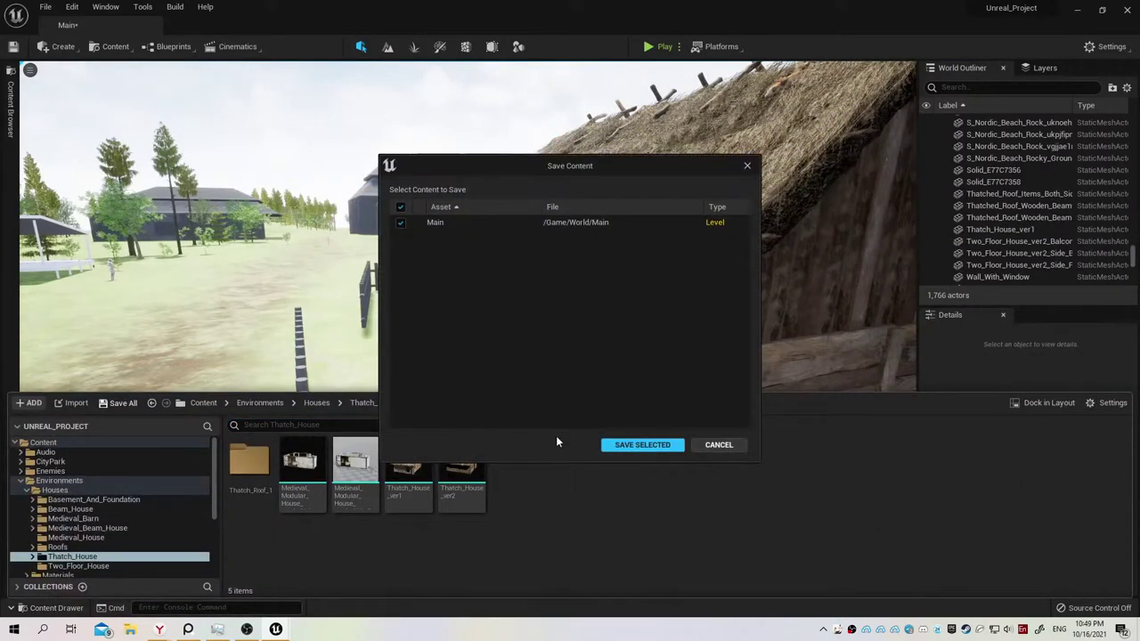
pyautogui.press('Return')
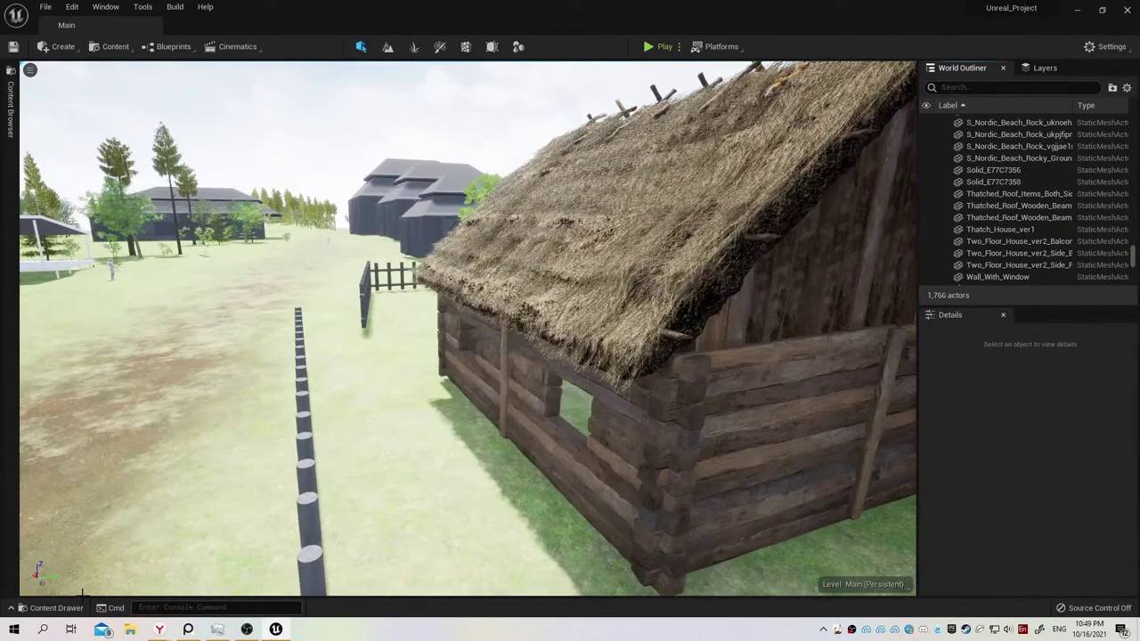
# Delete the Thatch_House_ver2 asset from the Thatch_House folder and reselect the house parts.
pyautogui.click(52, 608)
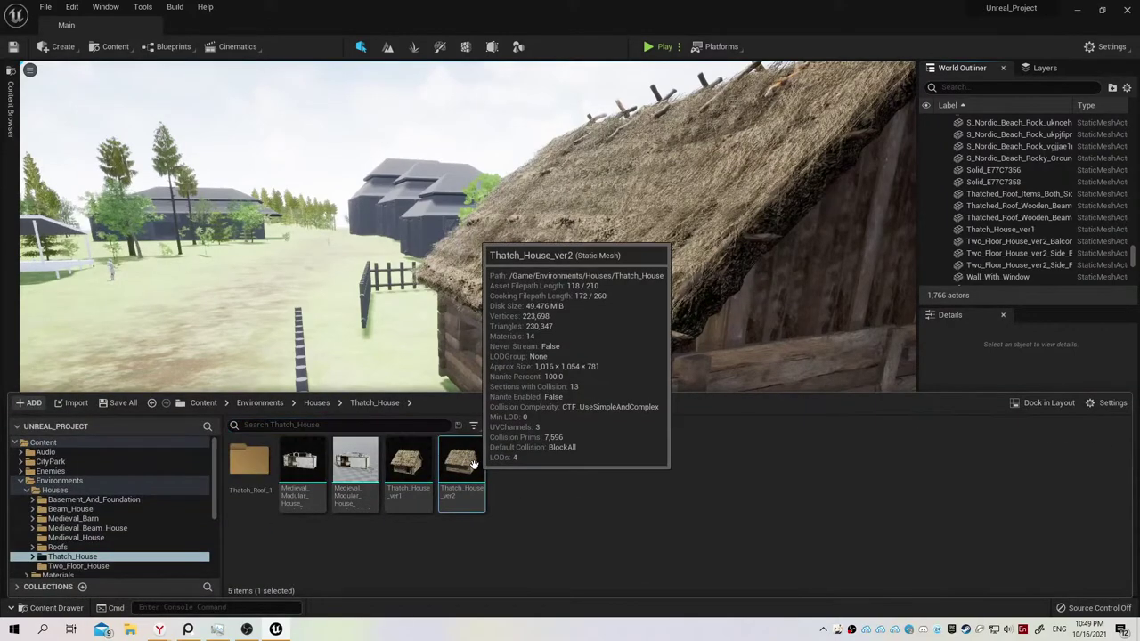
pyautogui.press('Delete')
pyautogui.click(511, 500)
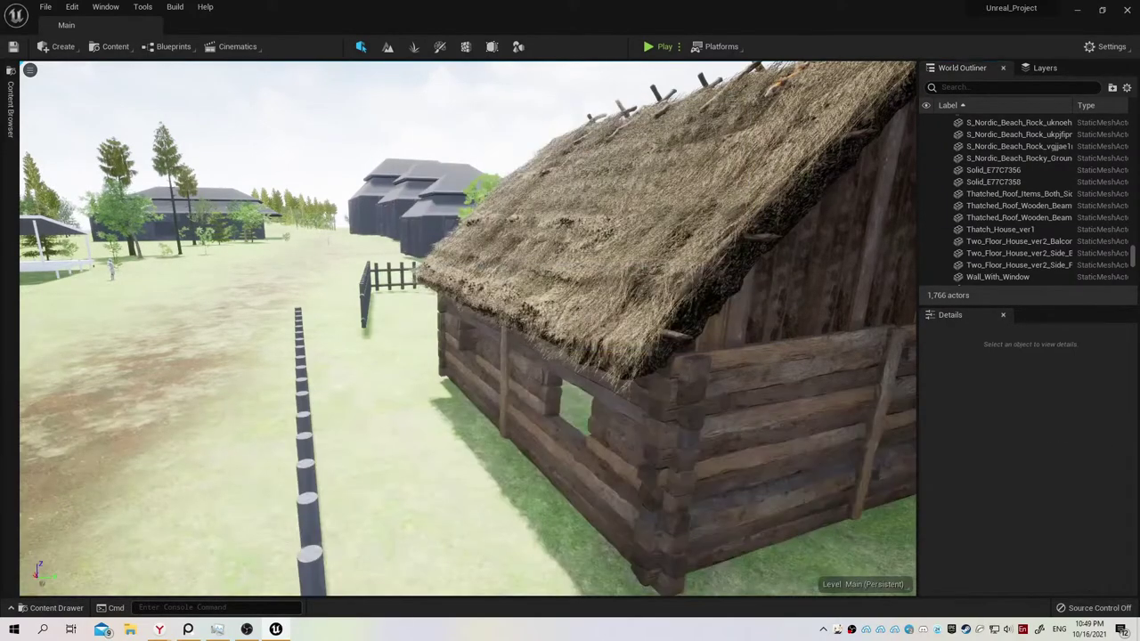
pyautogui.click(624, 342)
# Confirm Thatch_House_ver2 is gone and choose Merge to a single static mesh actor for the parts.
pyautogui.rightClick(1018, 207)
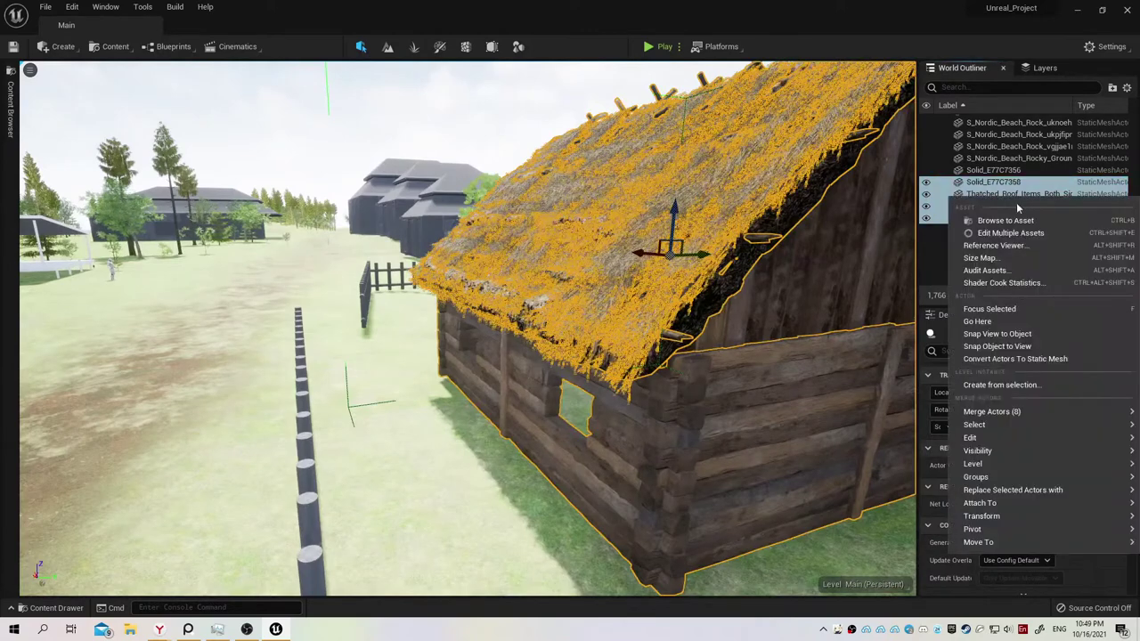
pyautogui.click(51, 607)
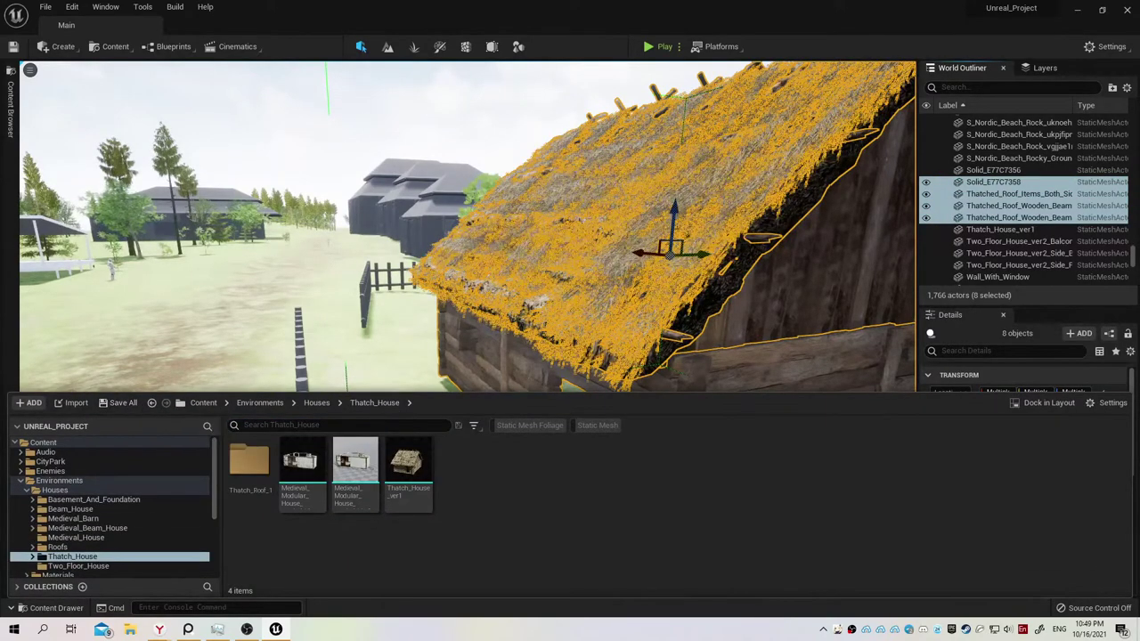
pyautogui.rightClick(1001, 224)
pyautogui.moveTo(976, 445)
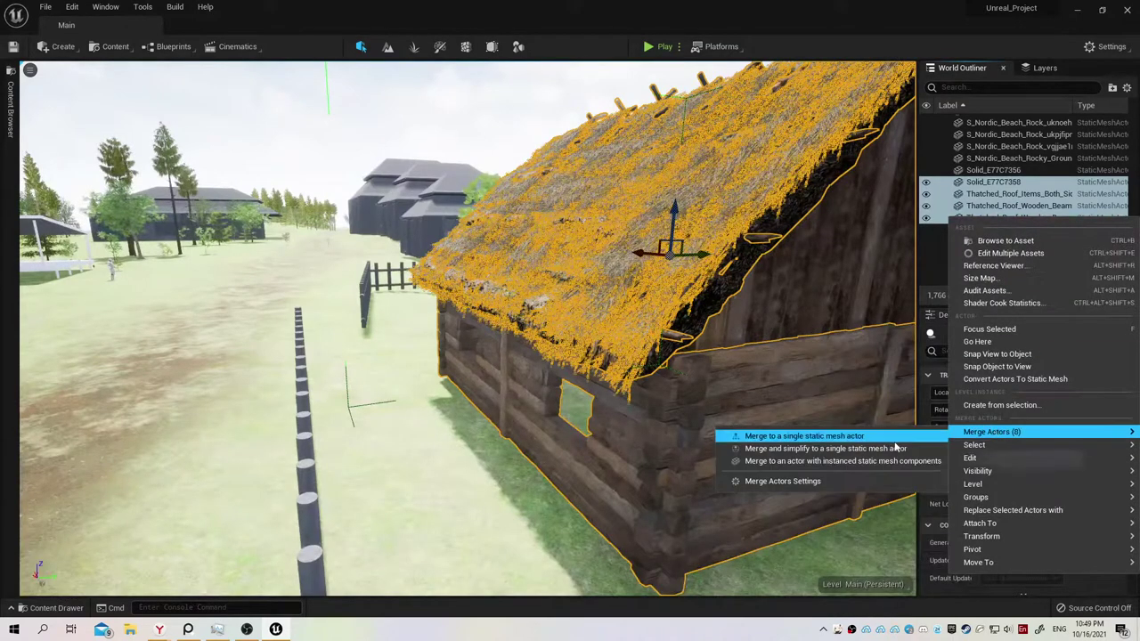
pyautogui.click(802, 435)
# Save the merged mesh as Thatch_House_ver2 in Environments/Houses/Thatch_House.
pyautogui.doubleClick(598, 182)
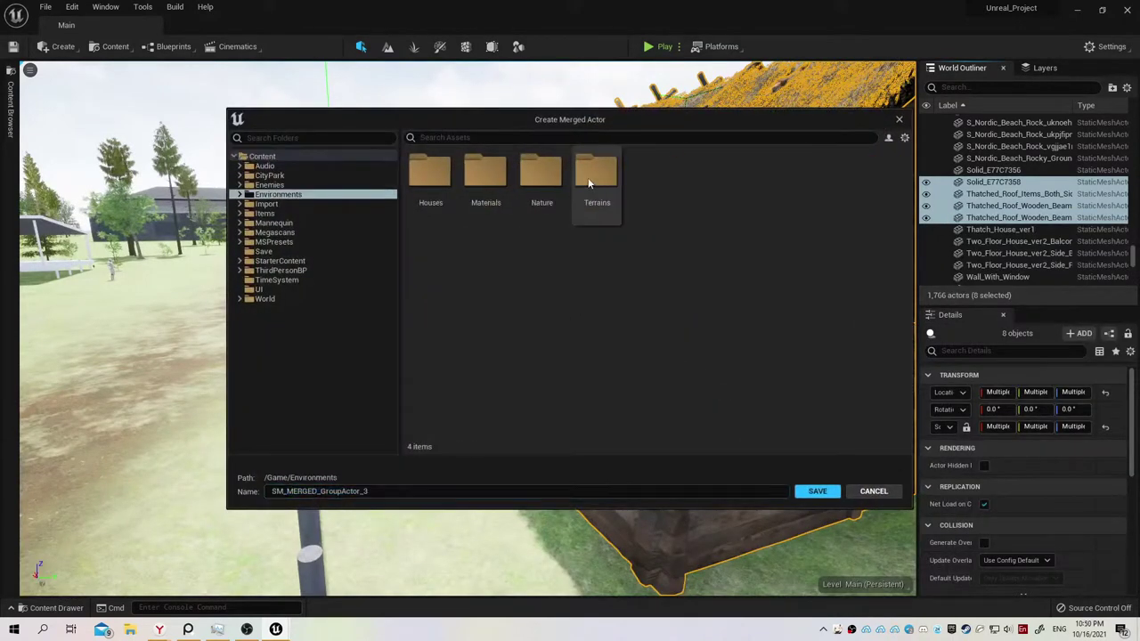
pyautogui.doubleClick(420, 177)
pyautogui.doubleClick(771, 189)
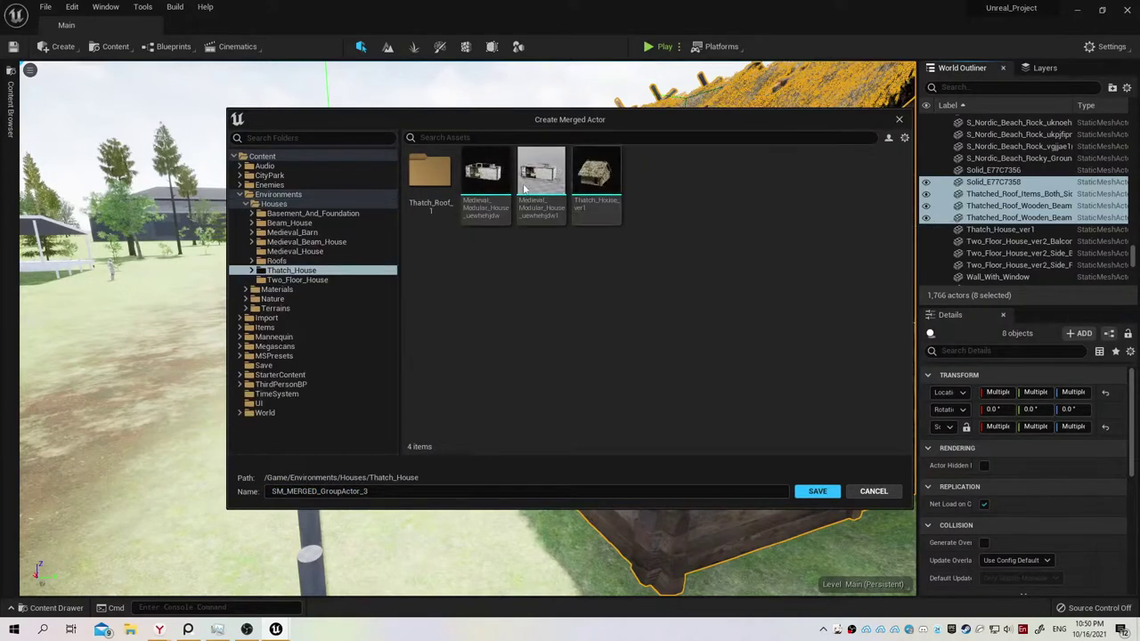
pyautogui.click(597, 174)
pyautogui.click(445, 491)
pyautogui.click(340, 491)
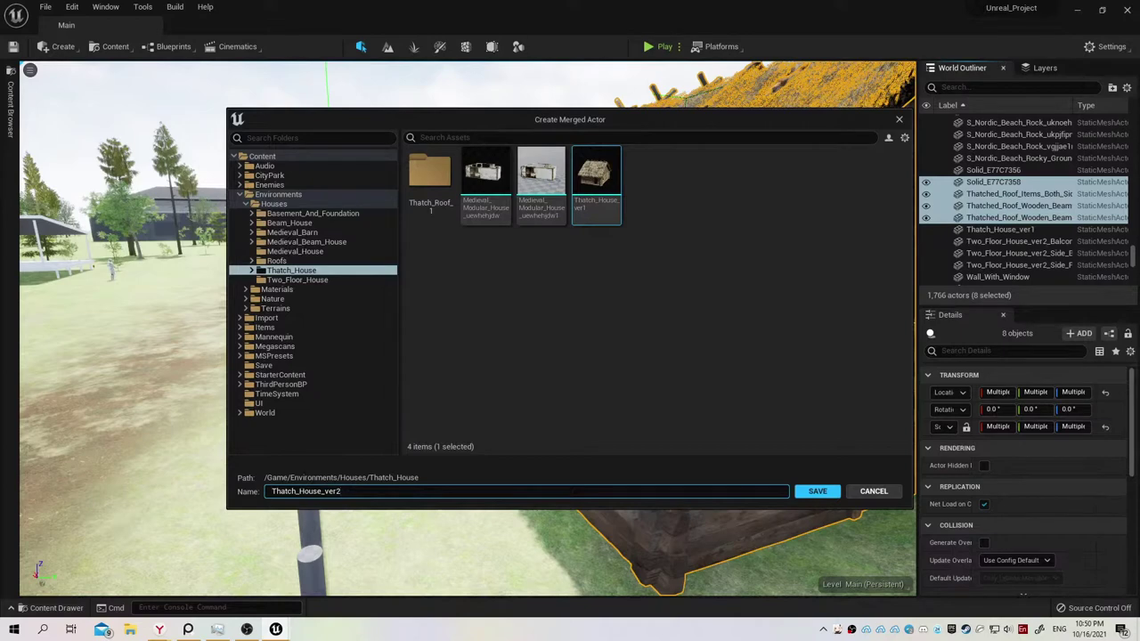
pyautogui.press('Return')
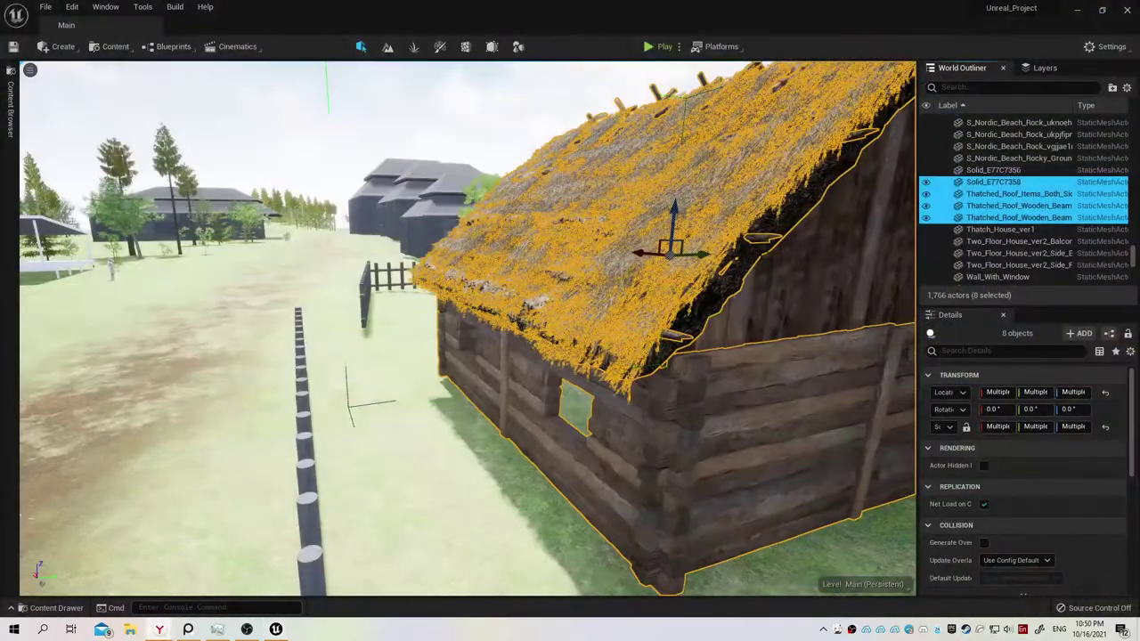
# Save the new Thatch_House_ver2 asset through Save All and Save Selected.
pyautogui.moveTo(463, 330)
pyautogui.keyDown('alt'); pyautogui.mouseDown()
pyautogui.moveTo(499, 347)
pyautogui.moveTo(375, 339)
pyautogui.moveTo(715, 265)
pyautogui.mouseUp(); pyautogui.keyUp('alt')
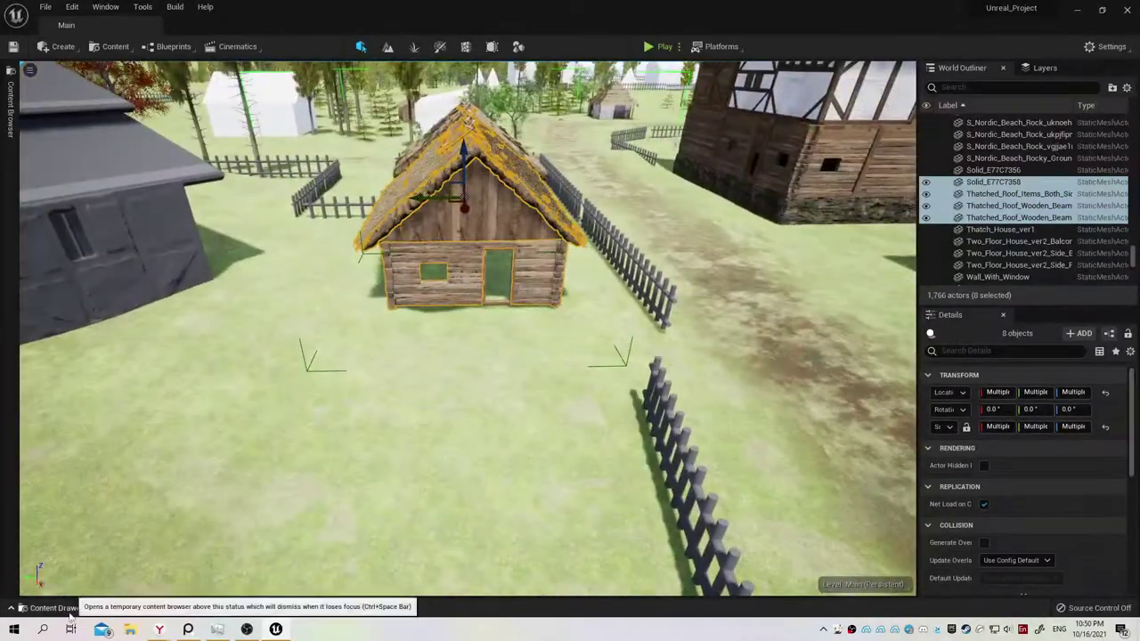
pyautogui.click(53, 607)
pyautogui.click(123, 402)
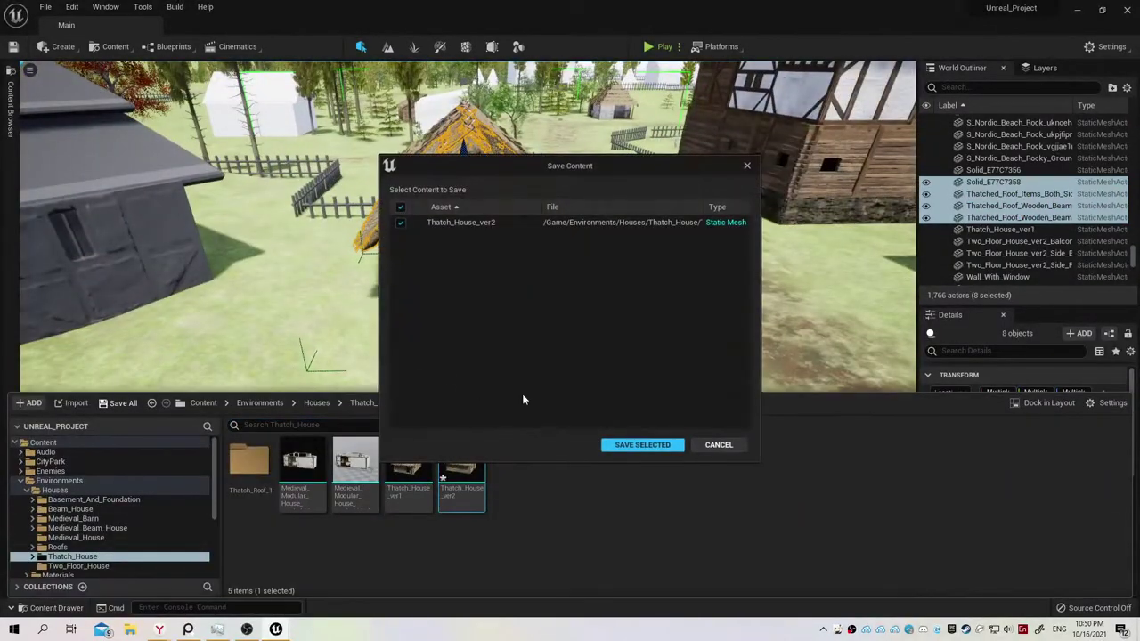
pyautogui.click(646, 445)
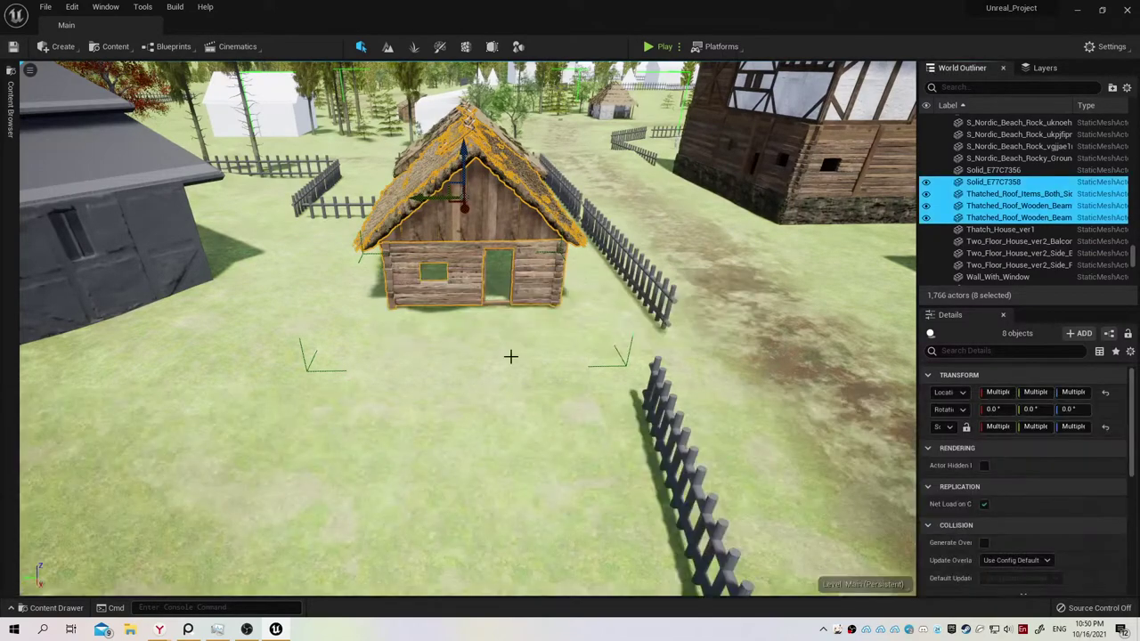
# Place a Thatch_House_ver2 copy in the village at 63245, 45515, 520.
pyautogui.moveTo(509, 356)
pyautogui.keyDown('alt'); pyautogui.mouseDown()
pyautogui.moveTo(534, 419)
pyautogui.moveTo(513, 368)
pyautogui.mouseUp(); pyautogui.keyUp('alt')
pyautogui.click(514, 369)
pyautogui.click(77, 607)
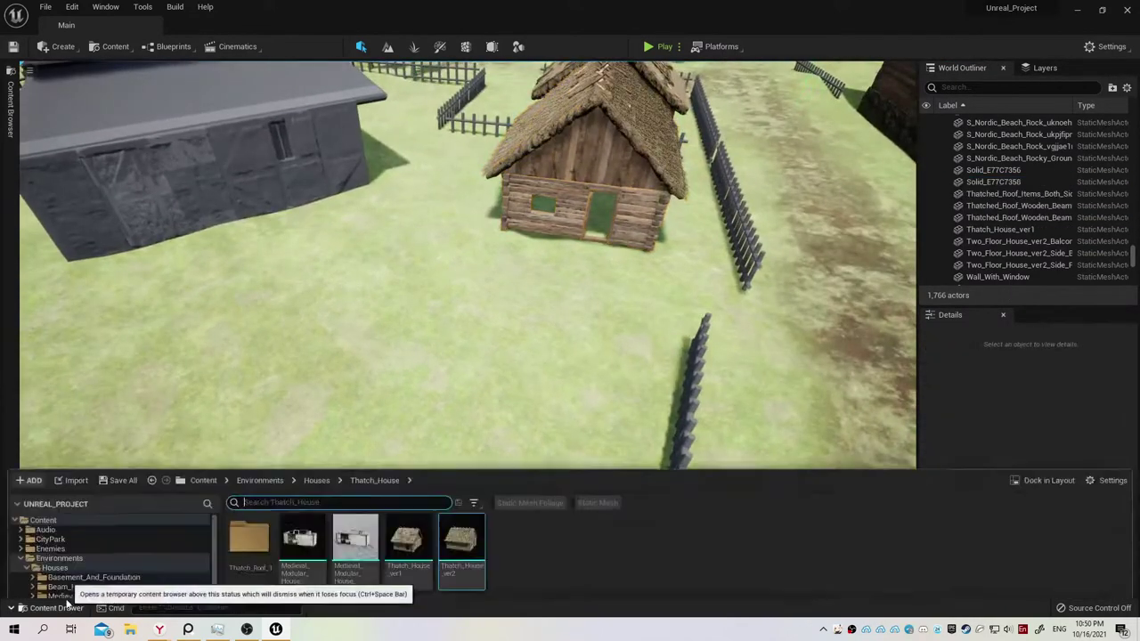
pyautogui.moveTo(461, 470); pyautogui.dragTo(495, 337)
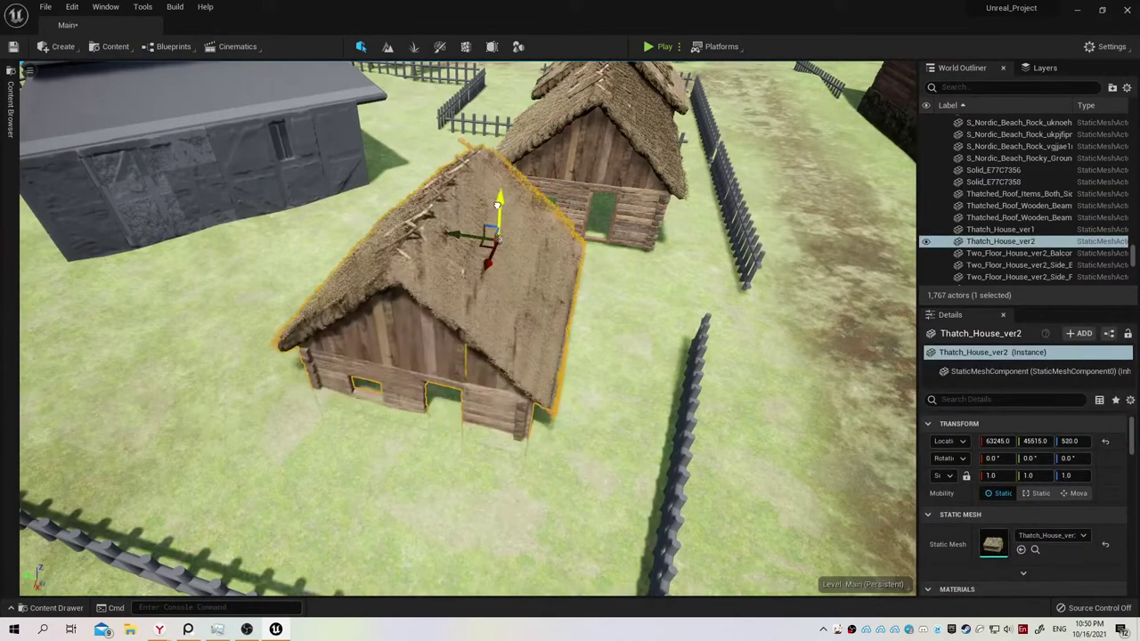
# Raise the new Thatch_House_ver2 to ground level, frame it, and reveal its asset in the browser.
pyautogui.moveTo(497, 205)
pyautogui.mouseDown()
pyautogui.moveTo(497, 173)
pyautogui.moveTo(552, 267)
pyautogui.mouseUp()
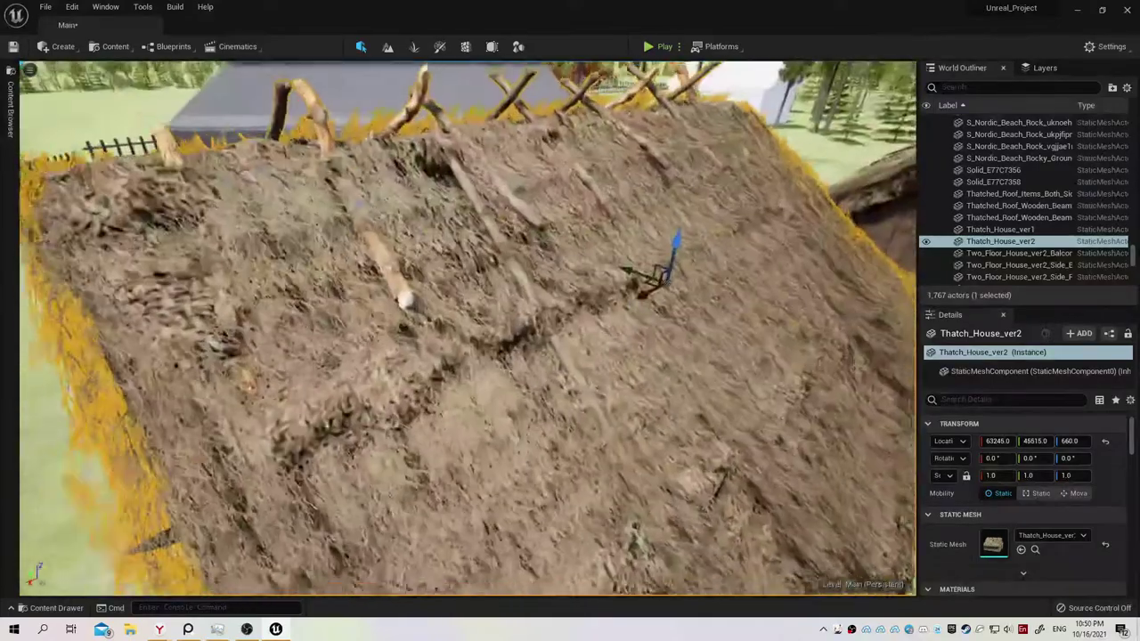
pyautogui.press('f')
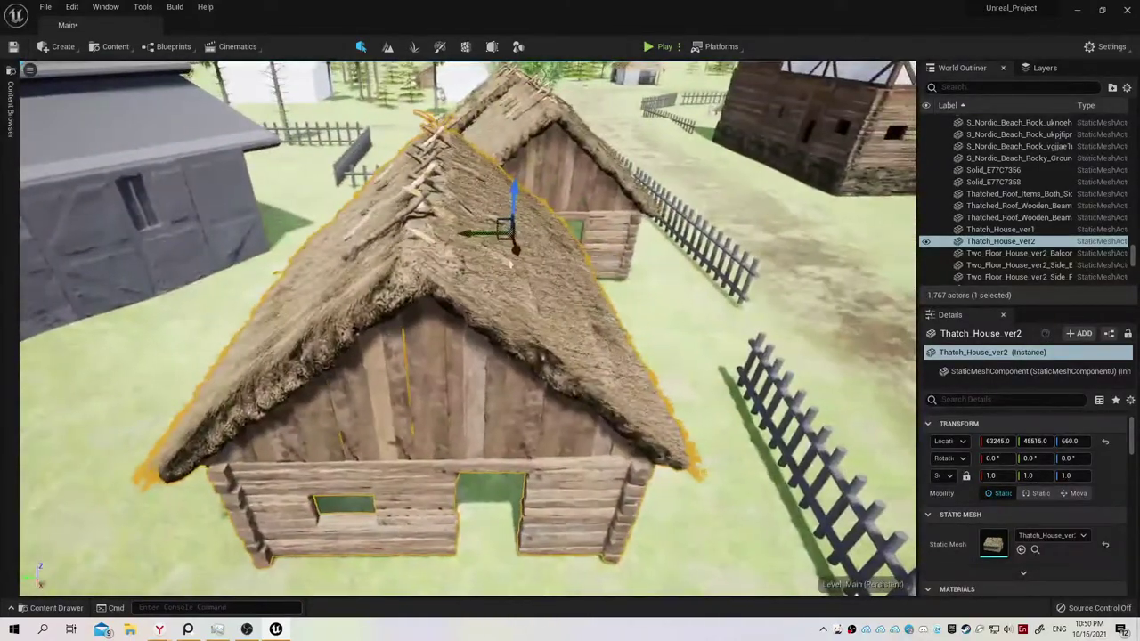
pyautogui.hotkey('ctrl', 'b')
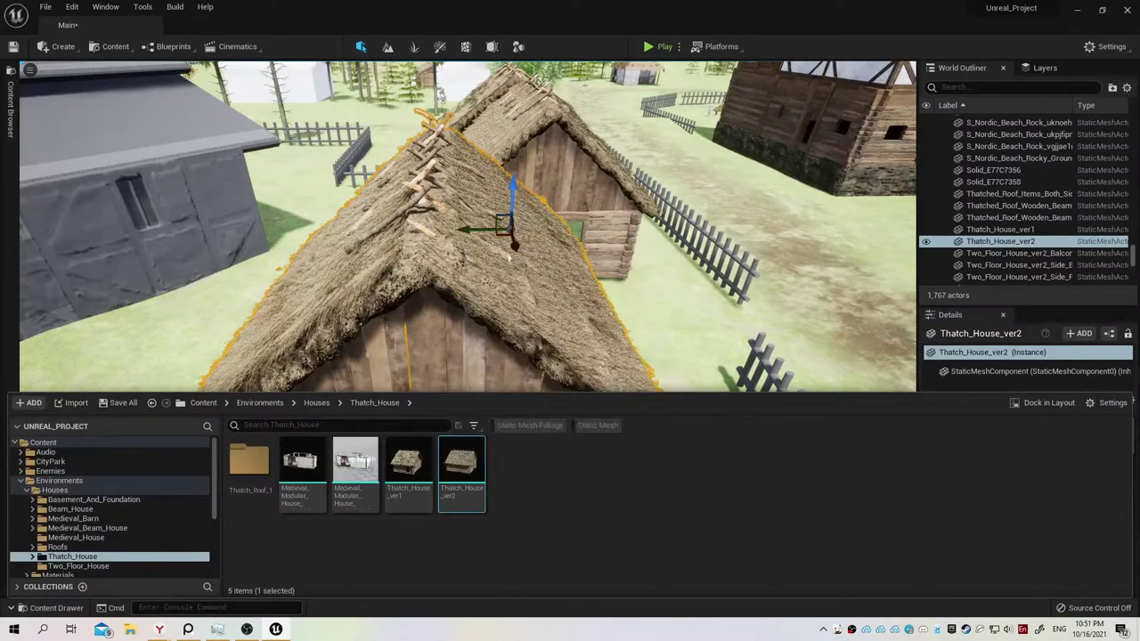
pyautogui.moveTo(552, 269)
pyautogui.mouseDown(button='right')
pyautogui.moveTo(517, 311)
pyautogui.moveTo(459, 170)
pyautogui.mouseUp(button='right')
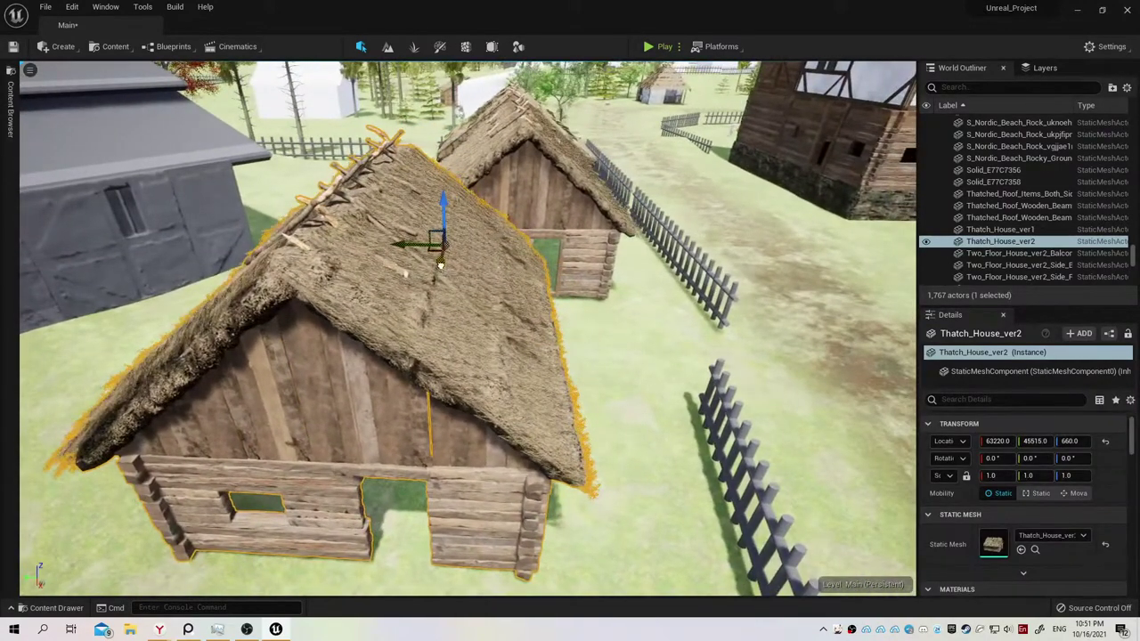
pyautogui.scroll(-3, 459, 169)
# Align Thatch_House_ver2 over the original log house's walls at 61978, 45106, 673.
pyautogui.moveTo(459, 170); pyautogui.dragTo(467, 151)
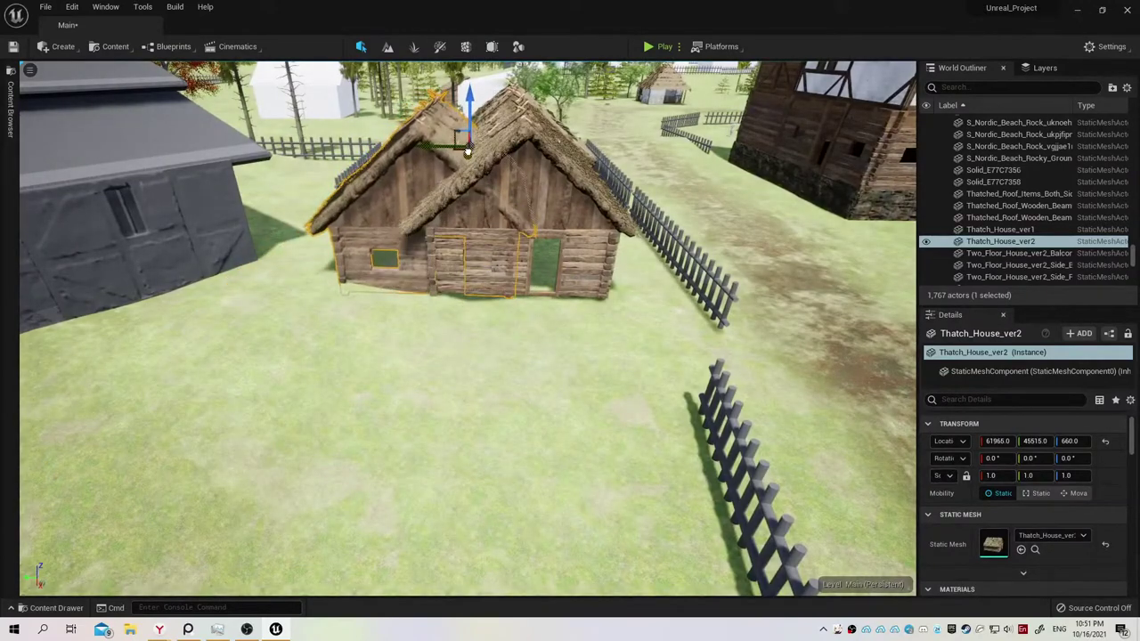
pyautogui.moveTo(432, 144); pyautogui.dragTo(522, 157)
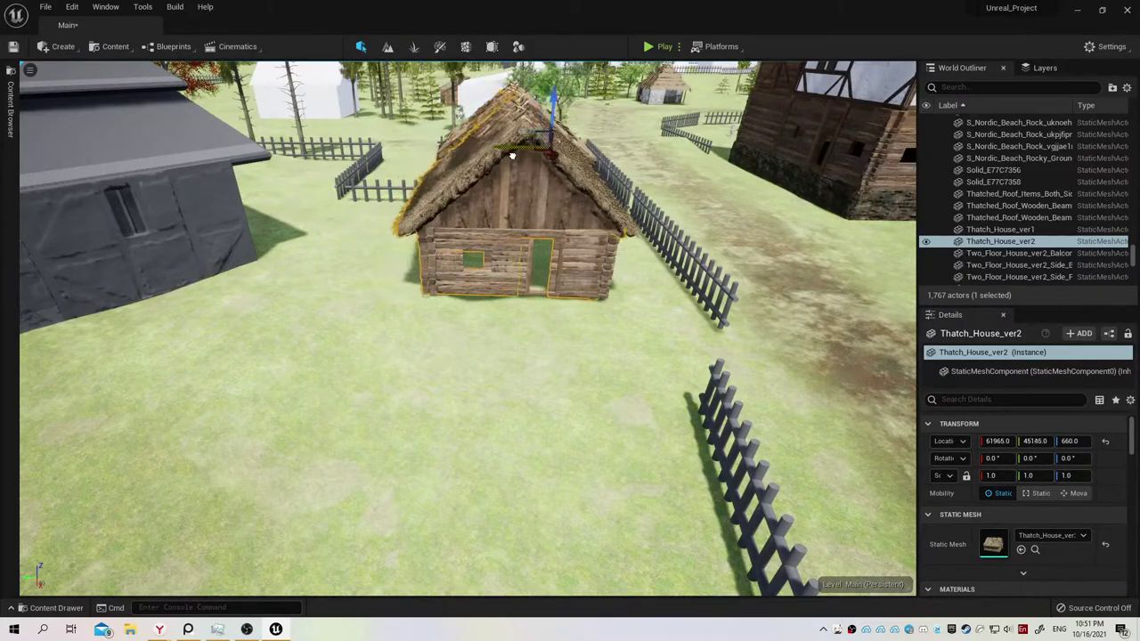
pyautogui.moveTo(521, 157)
pyautogui.mouseDown(button='right')
pyautogui.moveTo(464, 267)
pyautogui.moveTo(463, 250)
pyautogui.mouseUp(button='right')
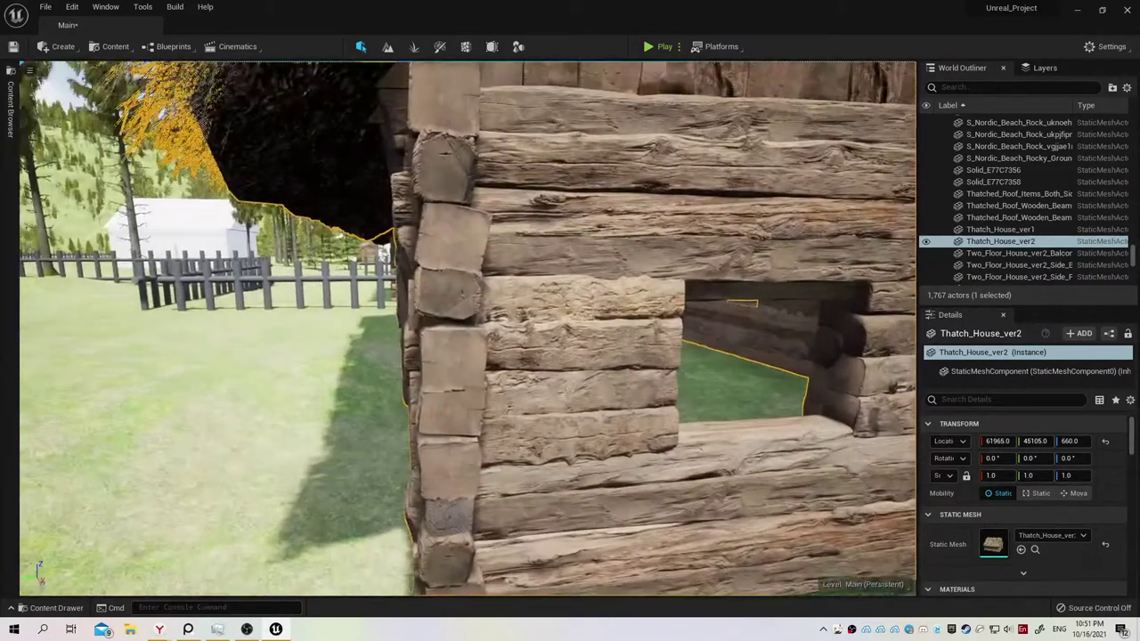
pyautogui.moveTo(997, 441); pyautogui.dragTo(1036, 441)
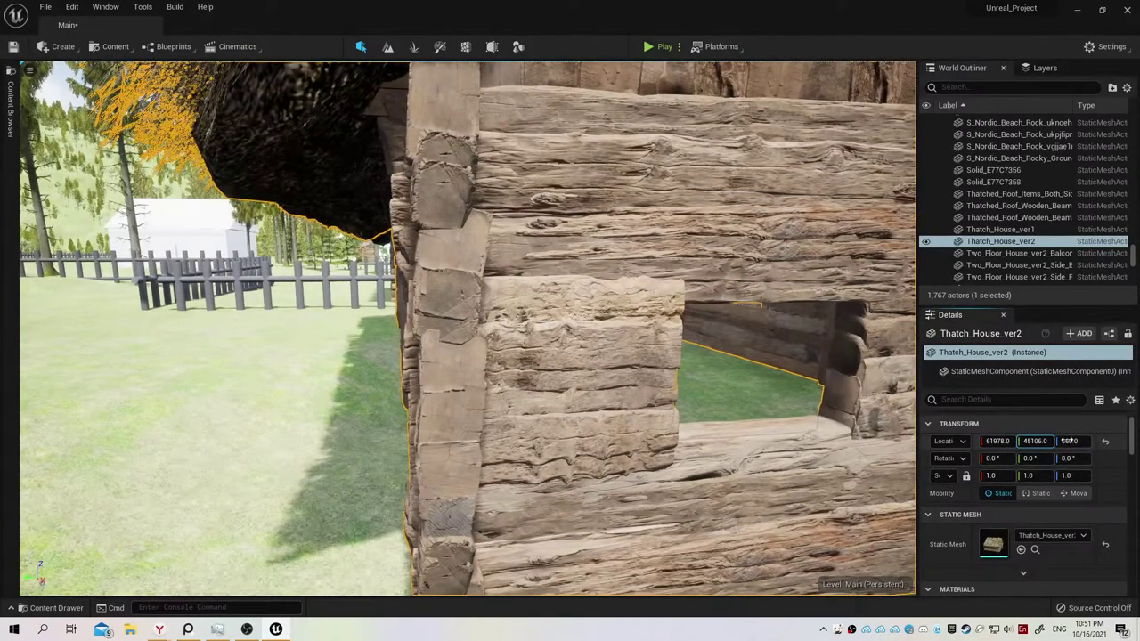
pyautogui.moveTo(1069, 441); pyautogui.dragTo(1038, 440)
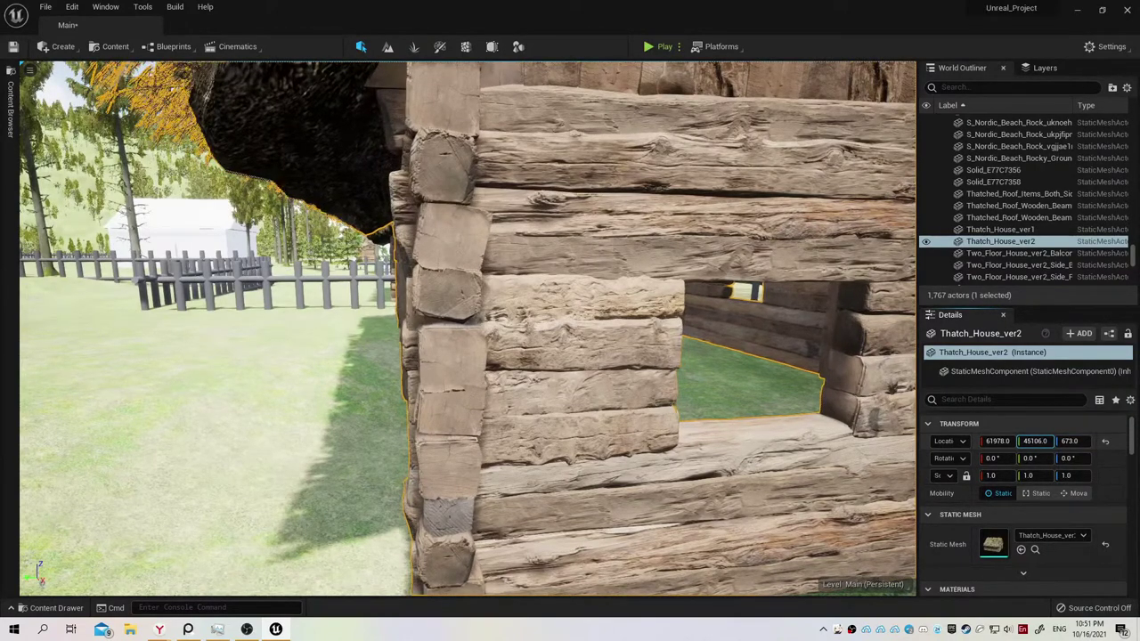
pyautogui.click(643, 484)
# Carry the eight original roof and house parts off the new house, across the river to the far bank.
pyautogui.press('f')
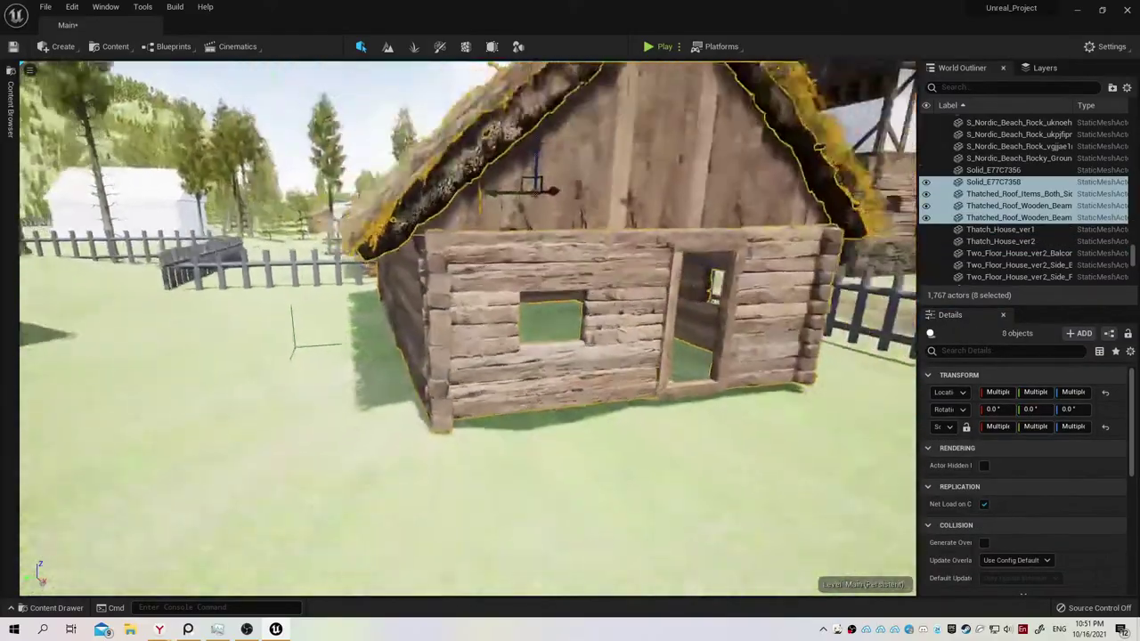
pyautogui.moveTo(468, 330); pyautogui.dragTo(468, 267, button='right')
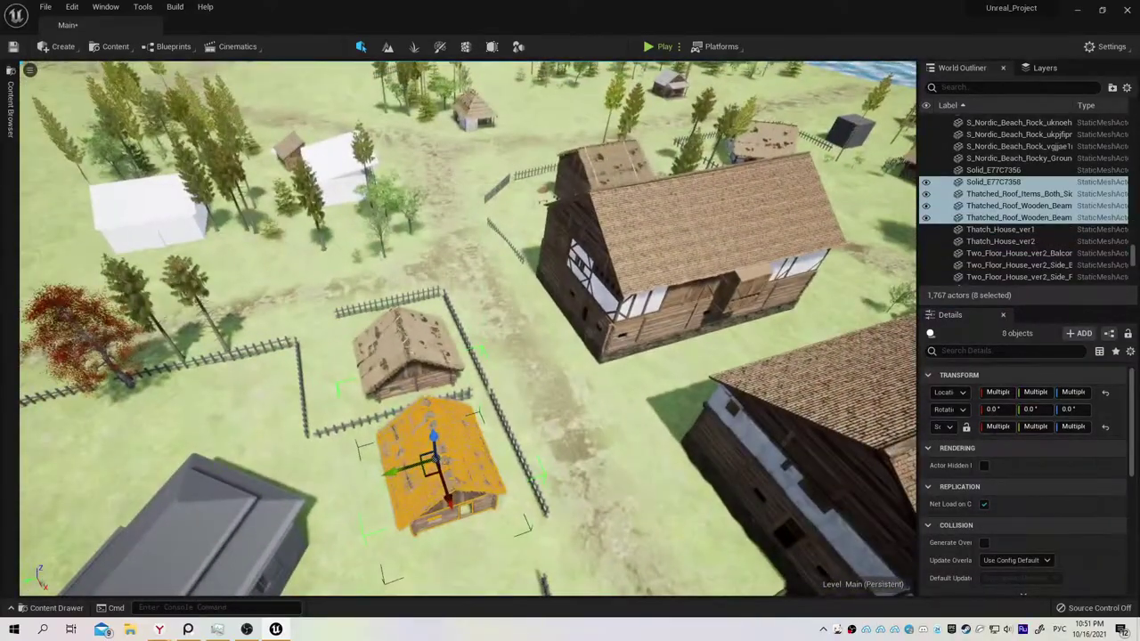
pyautogui.moveTo(369, 519); pyautogui.dragTo(369, 513, button='right')
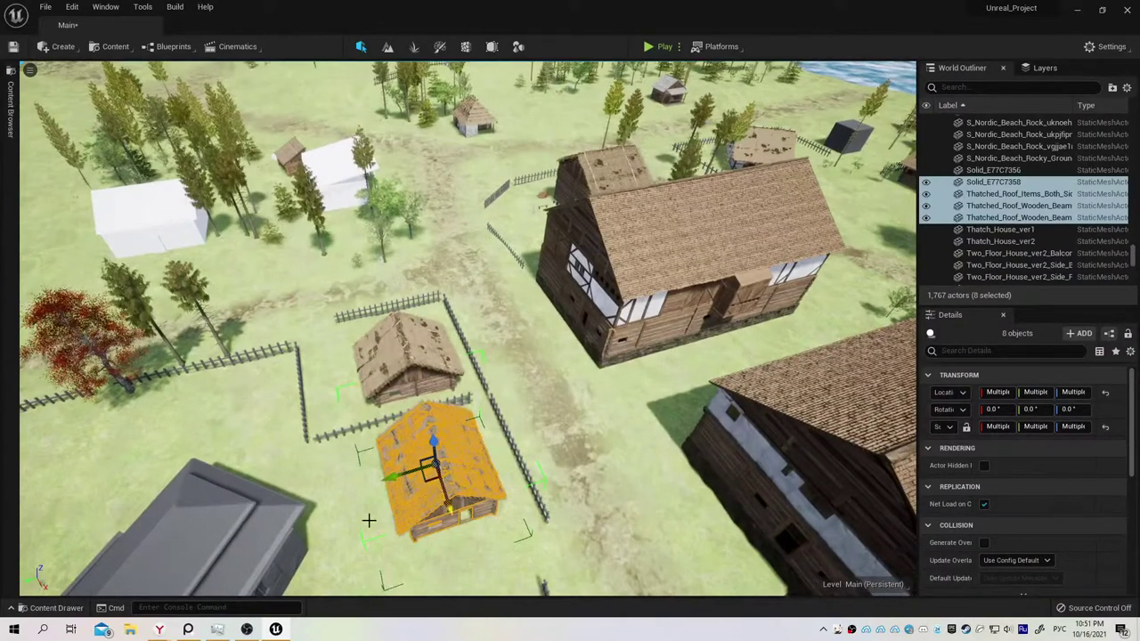
pyautogui.keyDown('alt'); pyautogui.moveTo(389, 478); pyautogui.dragTo(530, 415); pyautogui.keyUp('alt')
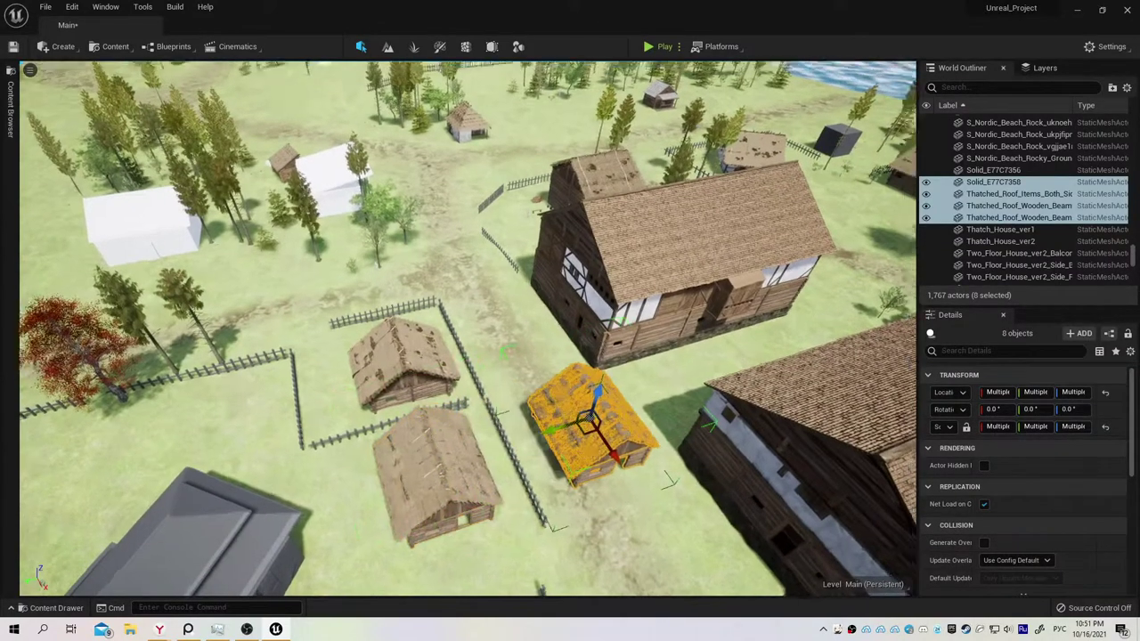
pyautogui.moveTo(529, 415); pyautogui.dragTo(467, 542, button='right')
pyautogui.moveTo(374, 535); pyautogui.dragTo(640, 133)
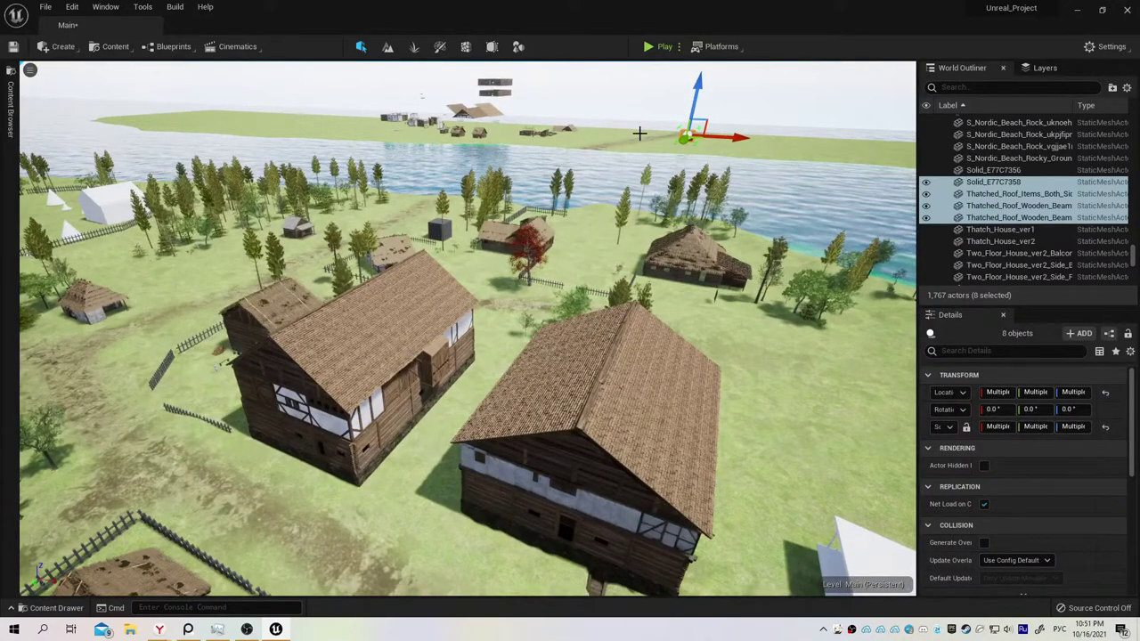
pyautogui.moveTo(640, 133); pyautogui.dragTo(642, 140)
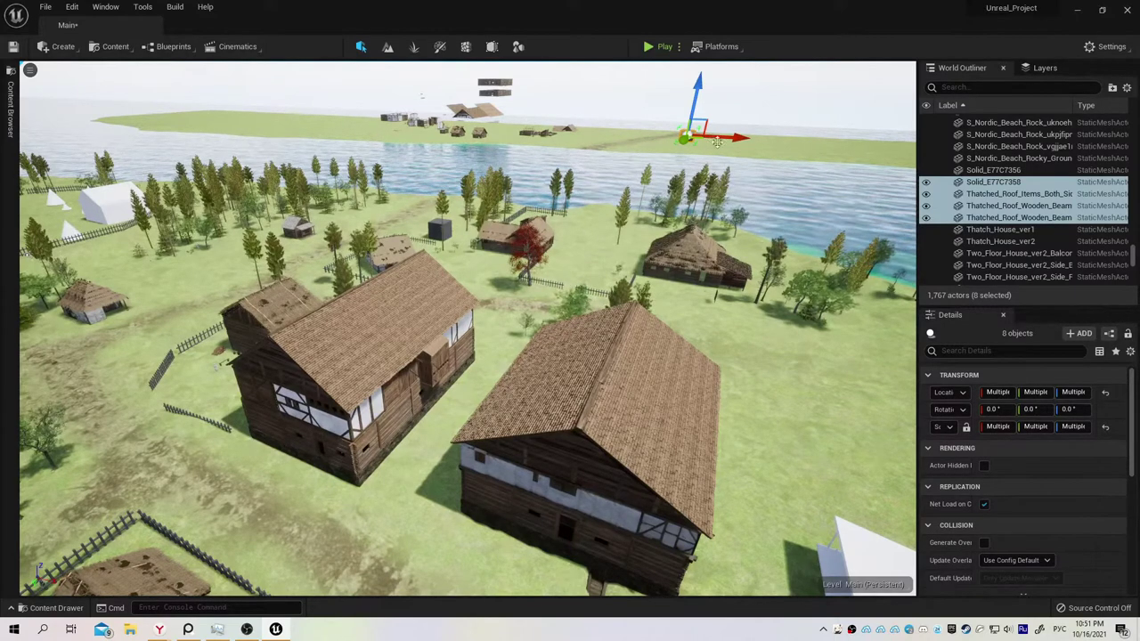
pyautogui.moveTo(717, 142); pyautogui.dragTo(608, 137)
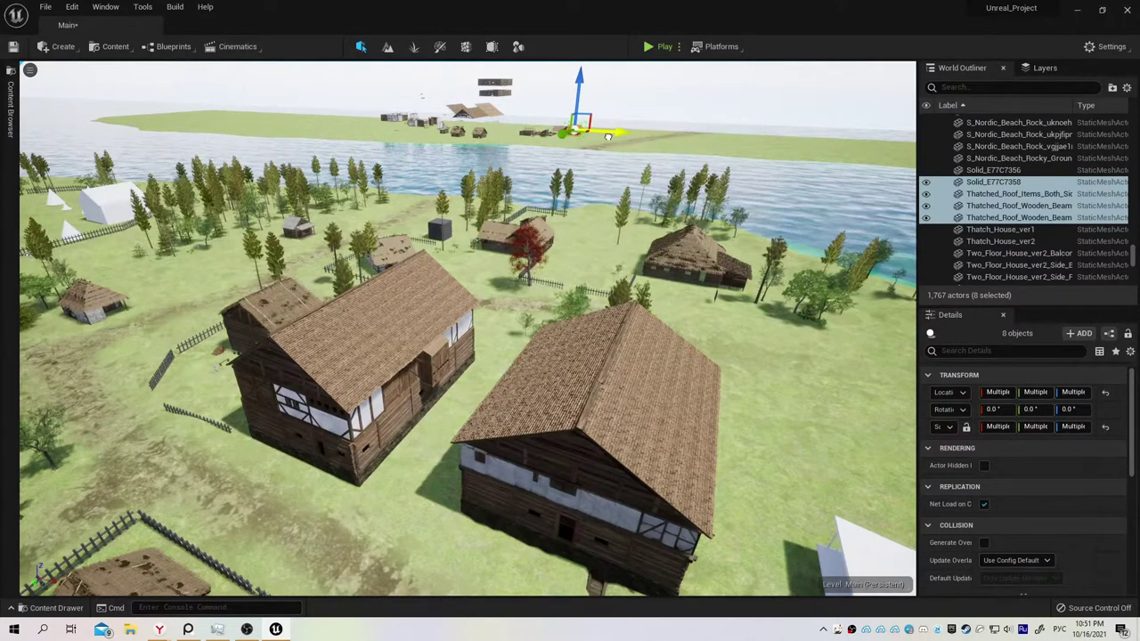
pyautogui.press('f')
pyautogui.moveTo(553, 184); pyautogui.dragTo(553, 184, button='right')
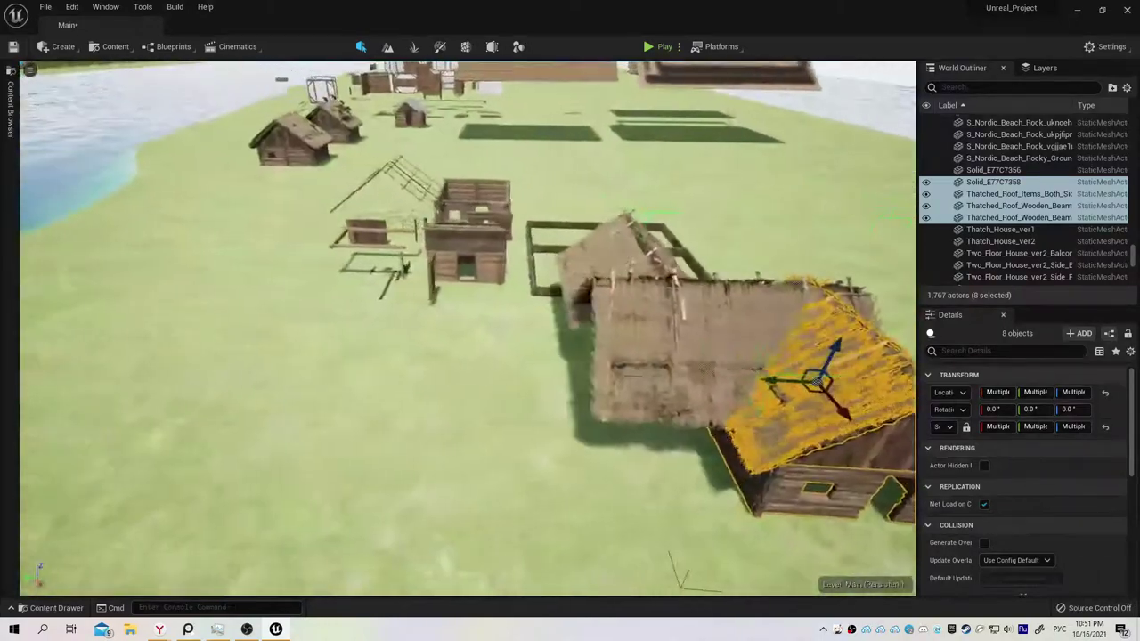
# Place the original parts in the open spot beside the other thatched log houses, then inspect a neighbouring house's interior.
pyautogui.moveTo(588, 385); pyautogui.dragTo(588, 384, button='right')
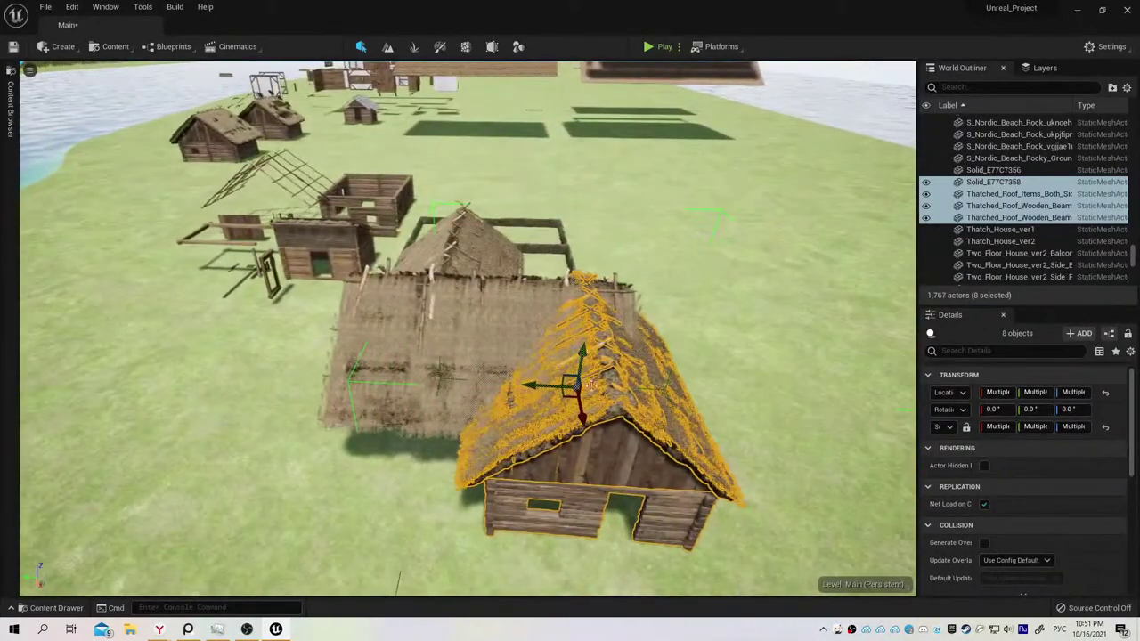
pyautogui.moveTo(588, 385); pyautogui.dragTo(561, 178)
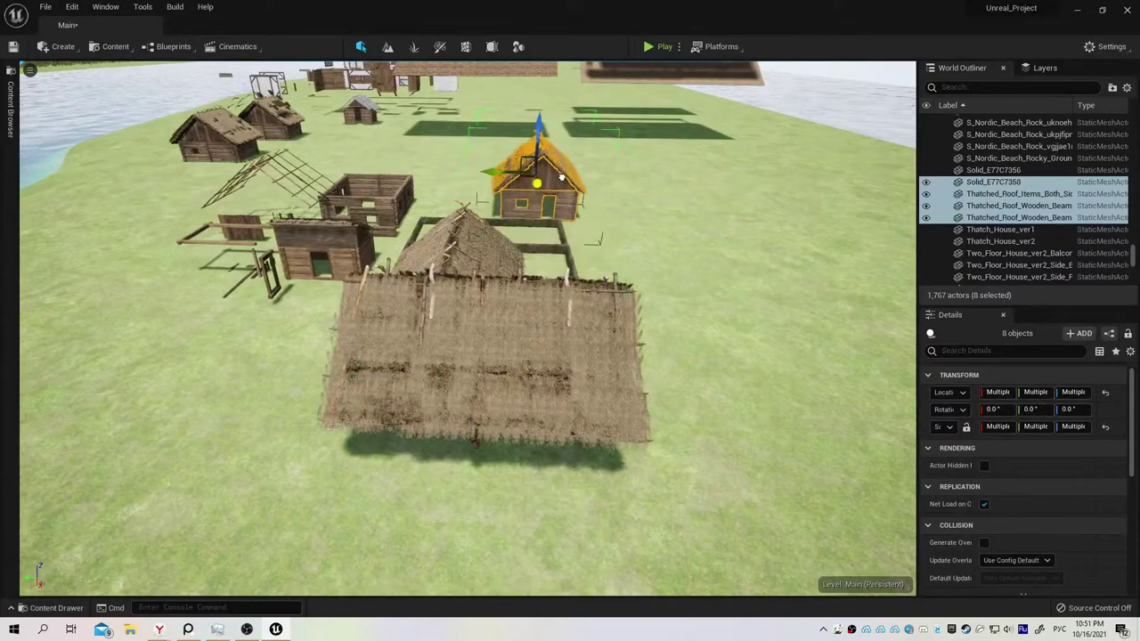
pyautogui.moveTo(561, 178); pyautogui.dragTo(432, 169)
pyautogui.moveTo(432, 170); pyautogui.dragTo(432, 169, button='right')
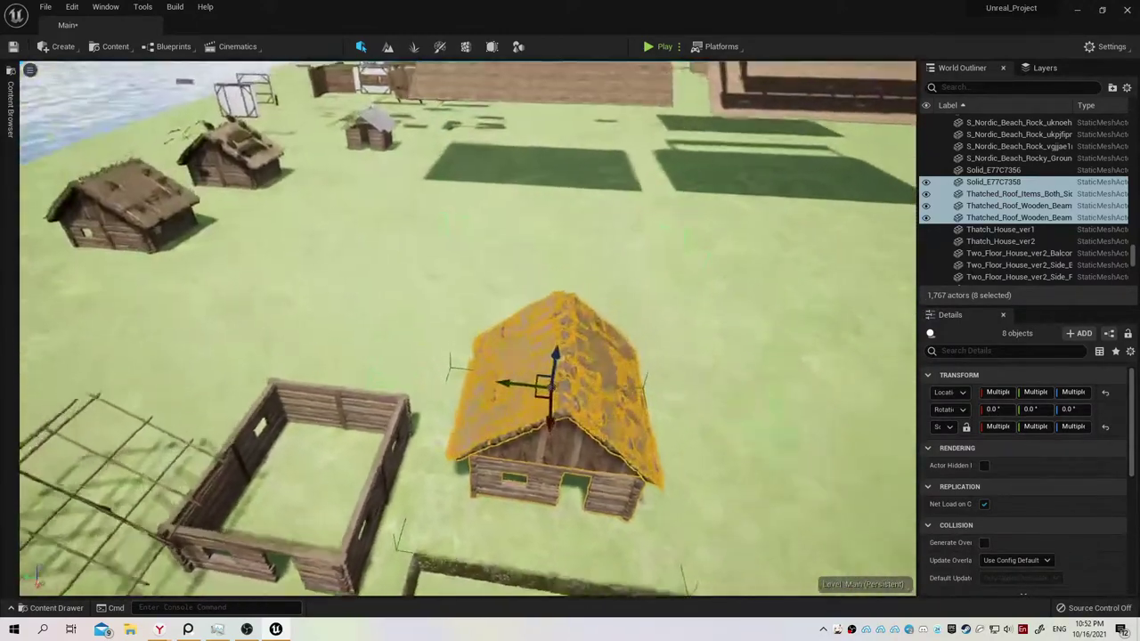
pyautogui.moveTo(457, 357); pyautogui.dragTo(457, 357, button='right')
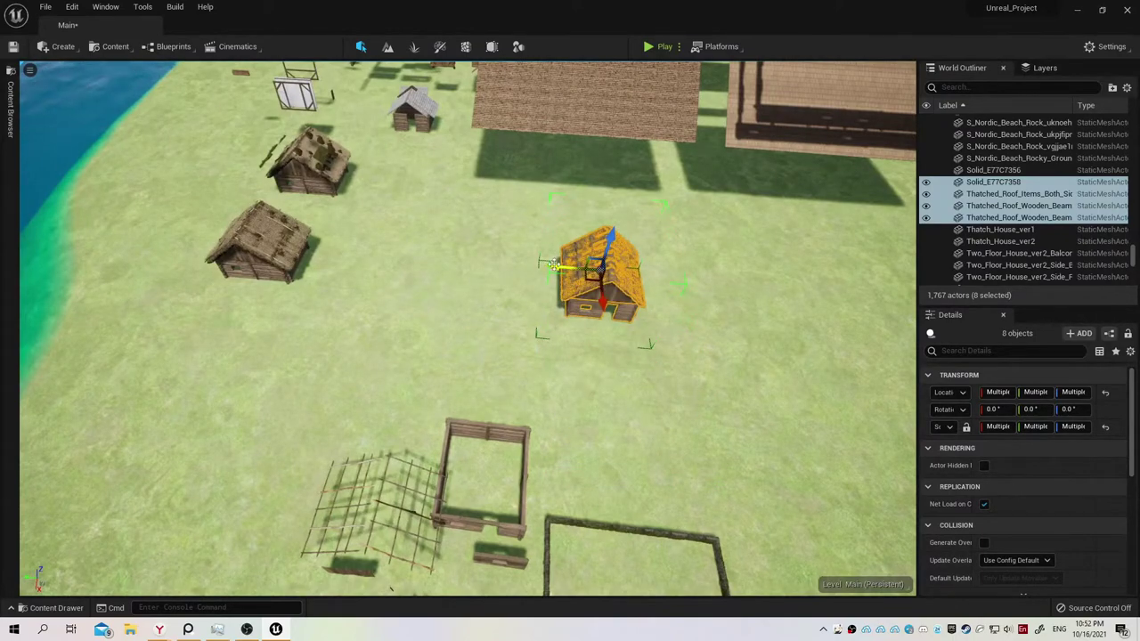
pyautogui.moveTo(457, 358); pyautogui.dragTo(457, 357, button='right')
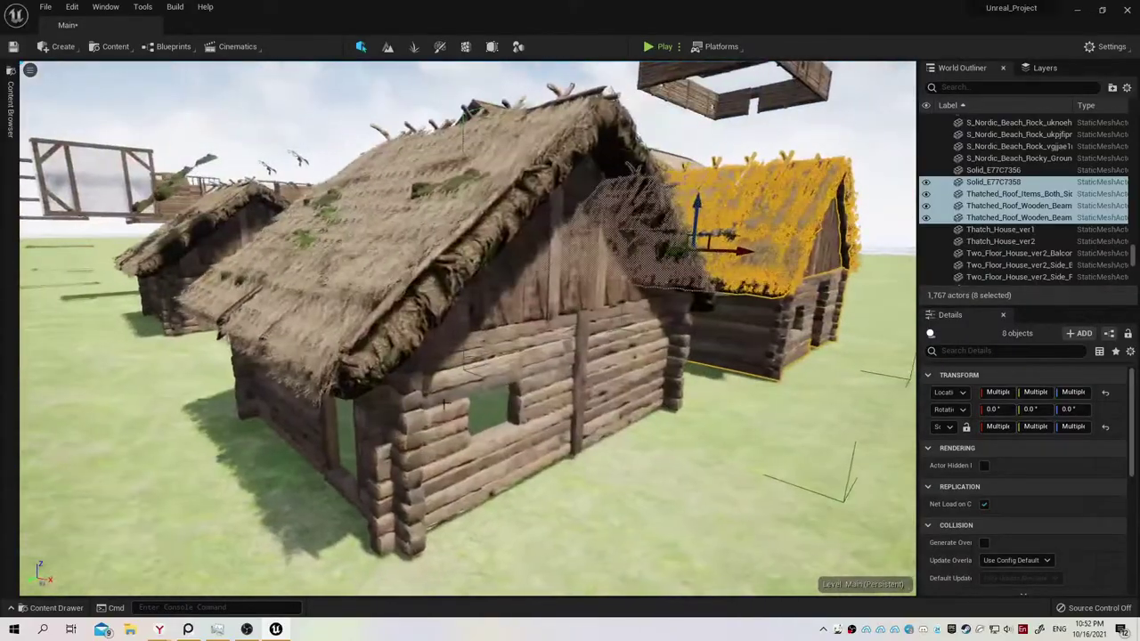
pyautogui.click(544, 386)
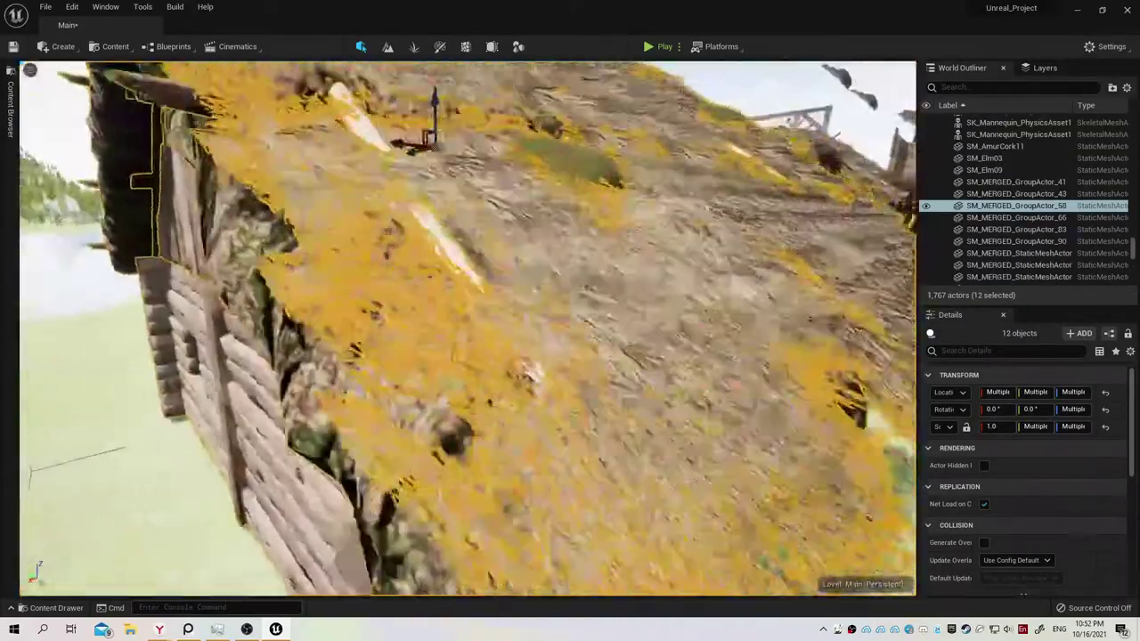
pyautogui.press('w')
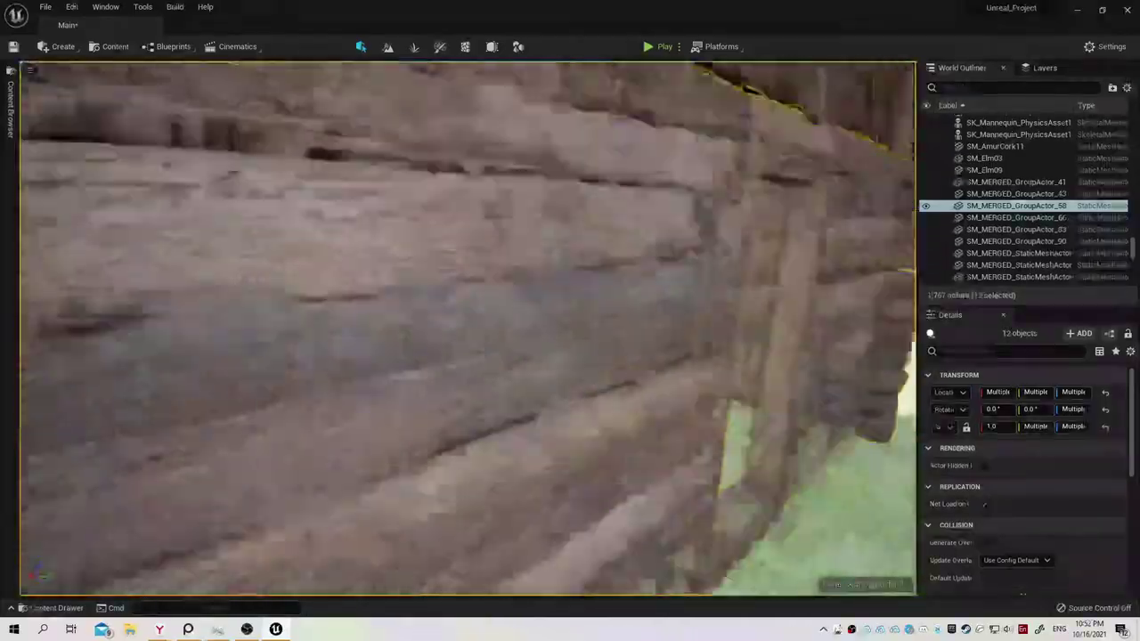
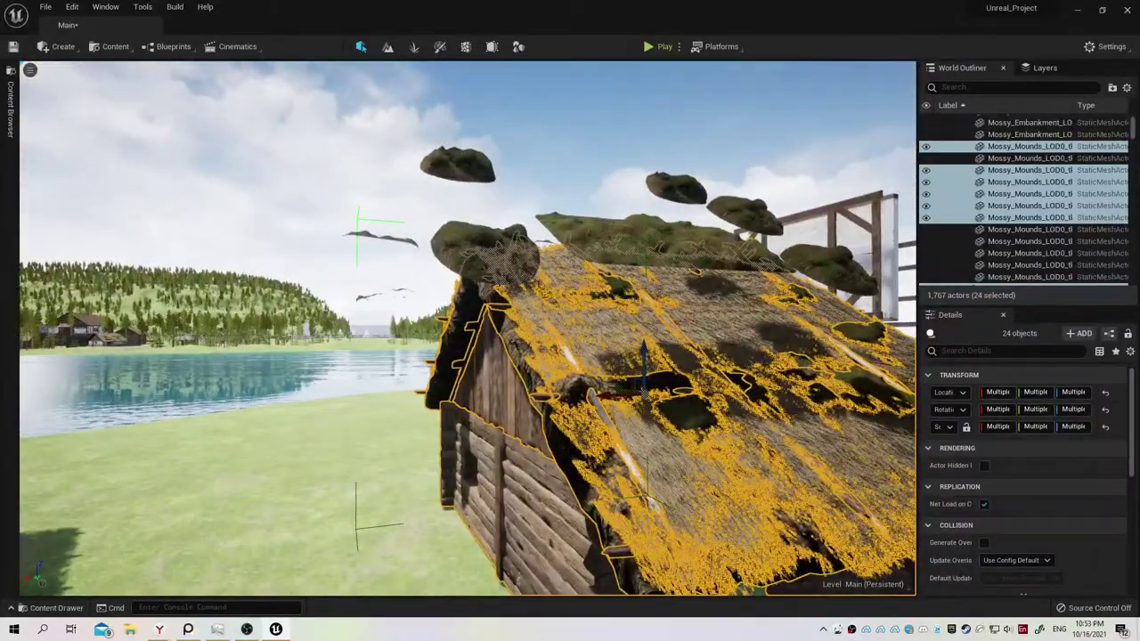
# Select the whole group of mossy mound pieces and duplicate it with Ctrl+D.
pyautogui.hotkey('ctrl', 'z')
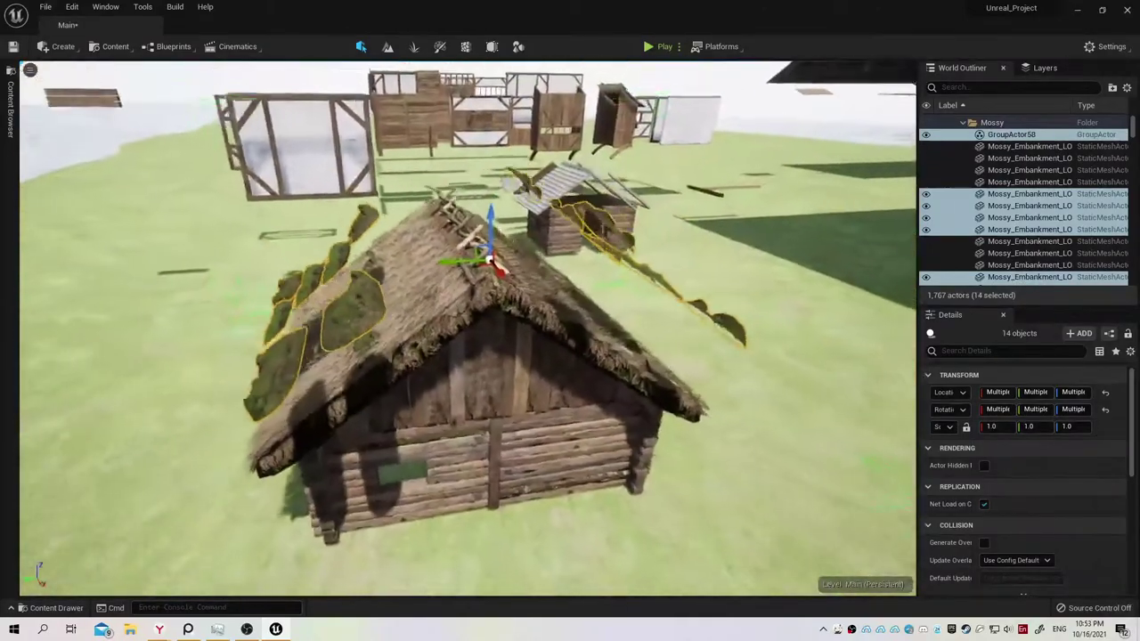
pyautogui.moveTo(418, 302); pyautogui.dragTo(417, 303, button='right')
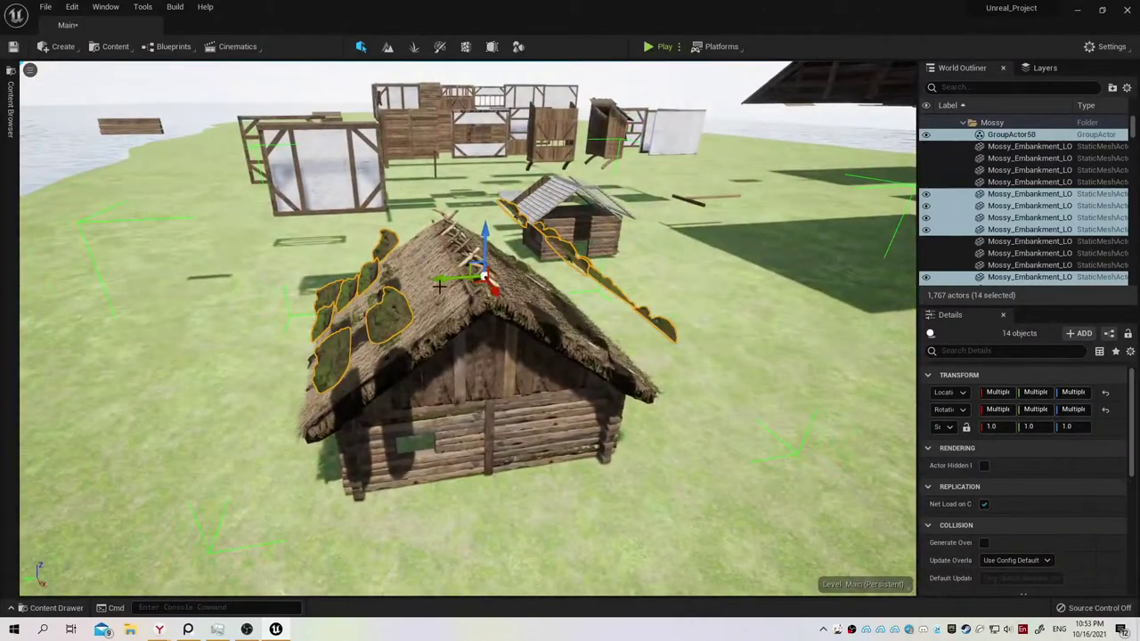
pyautogui.hotkey('ctrl', 'z')
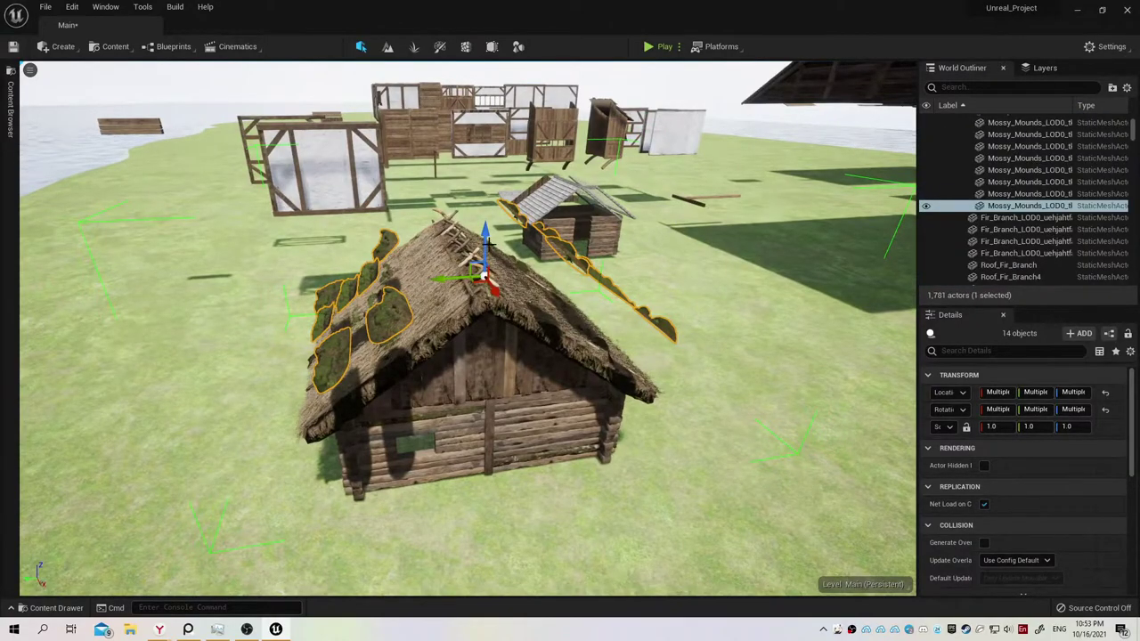
pyautogui.moveTo(481, 321); pyautogui.dragTo(374, 339, button='right')
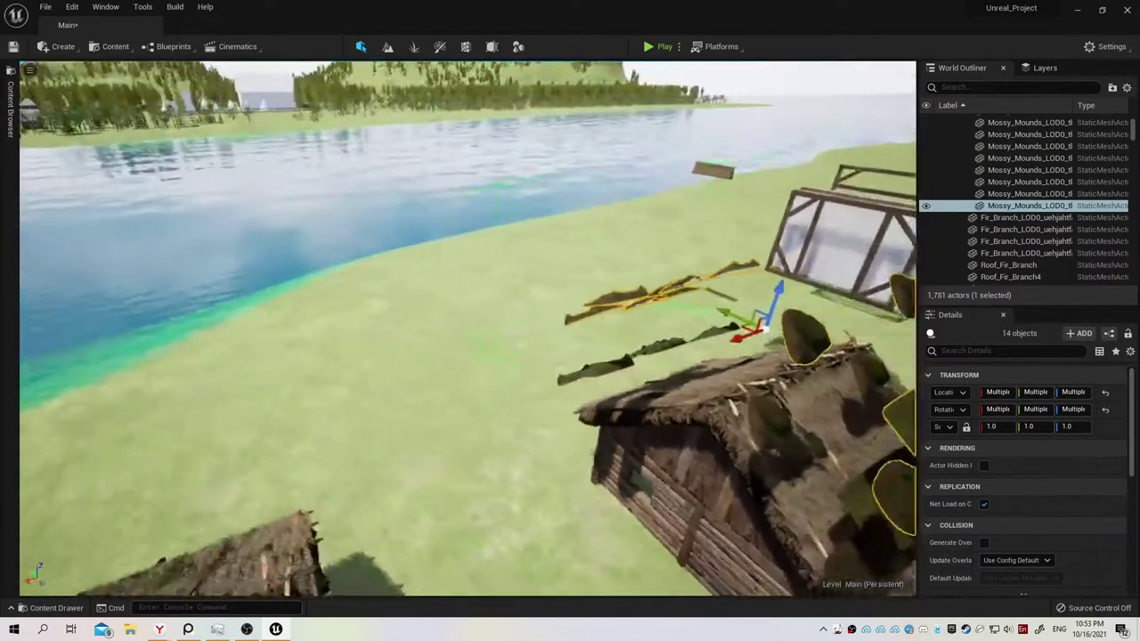
pyautogui.moveTo(481, 321); pyautogui.dragTo(445, 312, button='right')
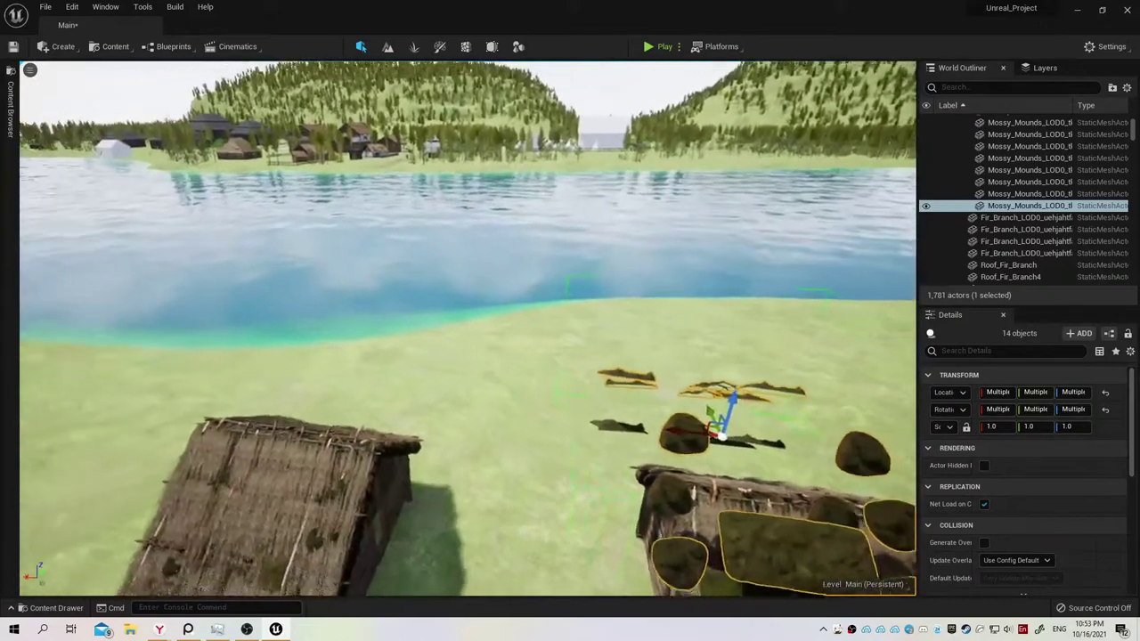
pyautogui.moveTo(623, 237); pyautogui.dragTo(586, 238, button='right')
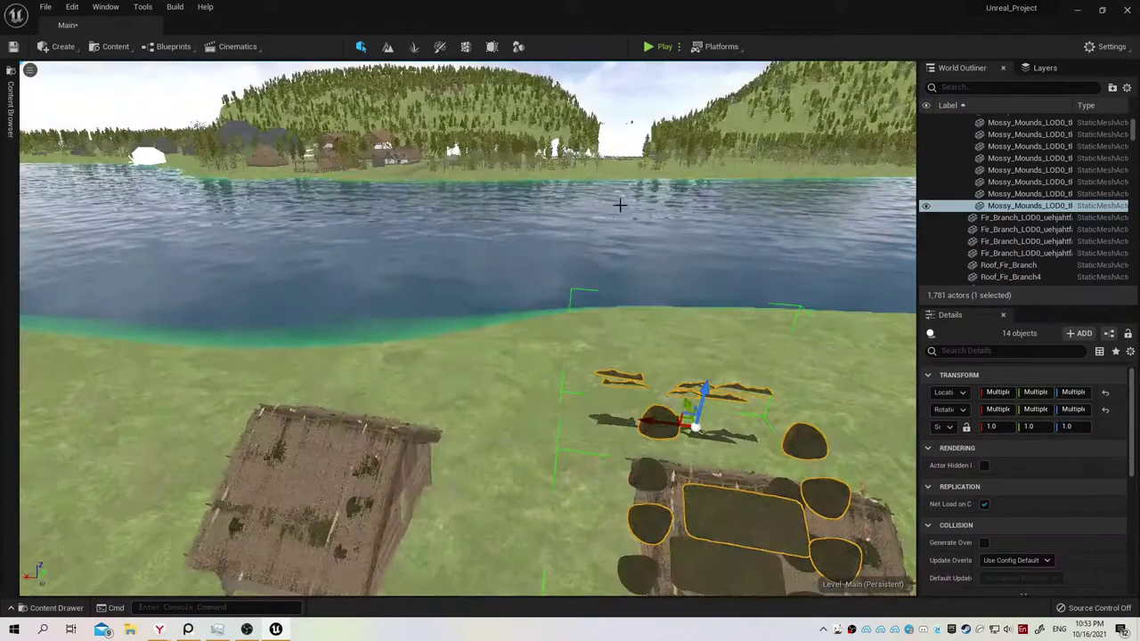
# Drag the copied mounds away from the first house and frame them.
pyautogui.moveTo(686, 406); pyautogui.dragTo(657, 195)
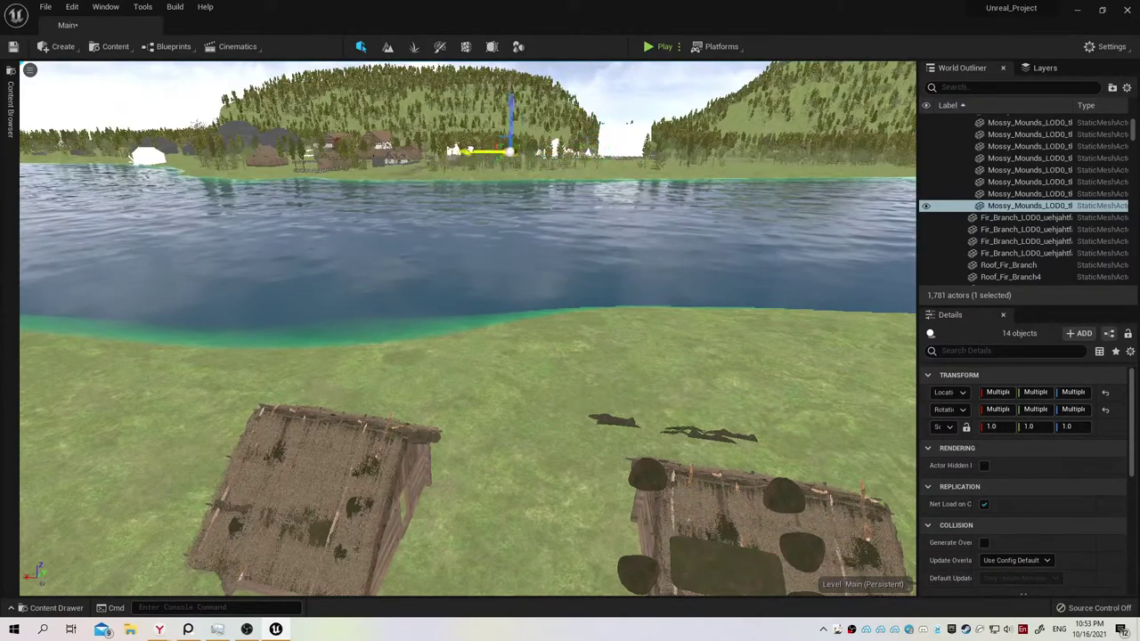
pyautogui.moveTo(481, 152); pyautogui.dragTo(374, 147)
pyautogui.press('f')
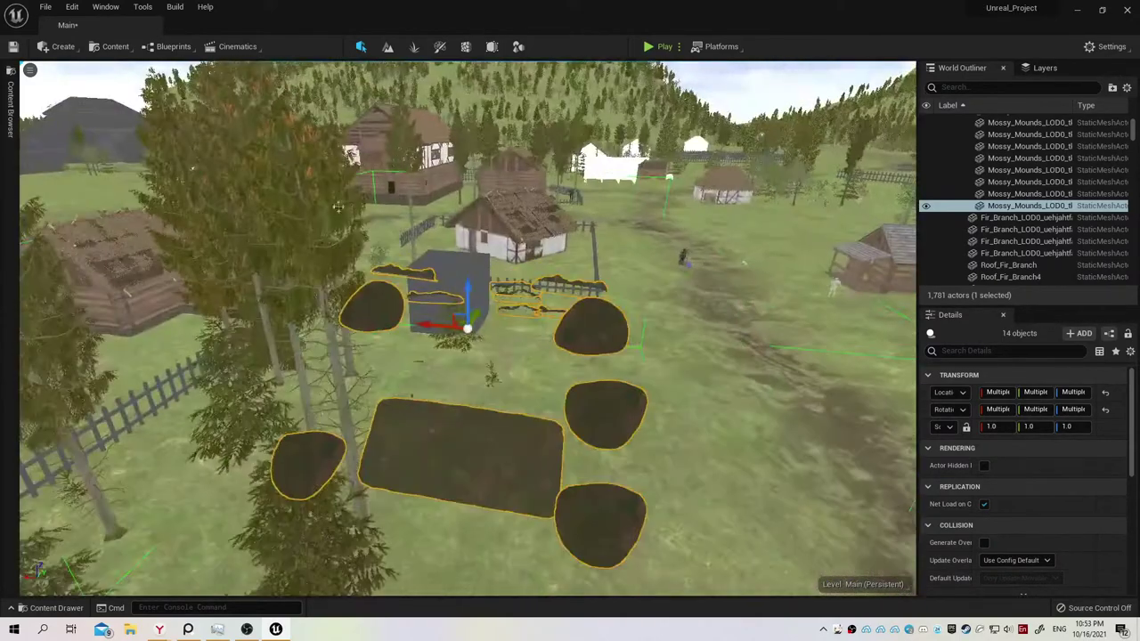
pyautogui.moveTo(467, 328)
pyautogui.mouseDown()
pyautogui.moveTo(505, 239)
pyautogui.moveTo(422, 169)
pyautogui.mouseUp()
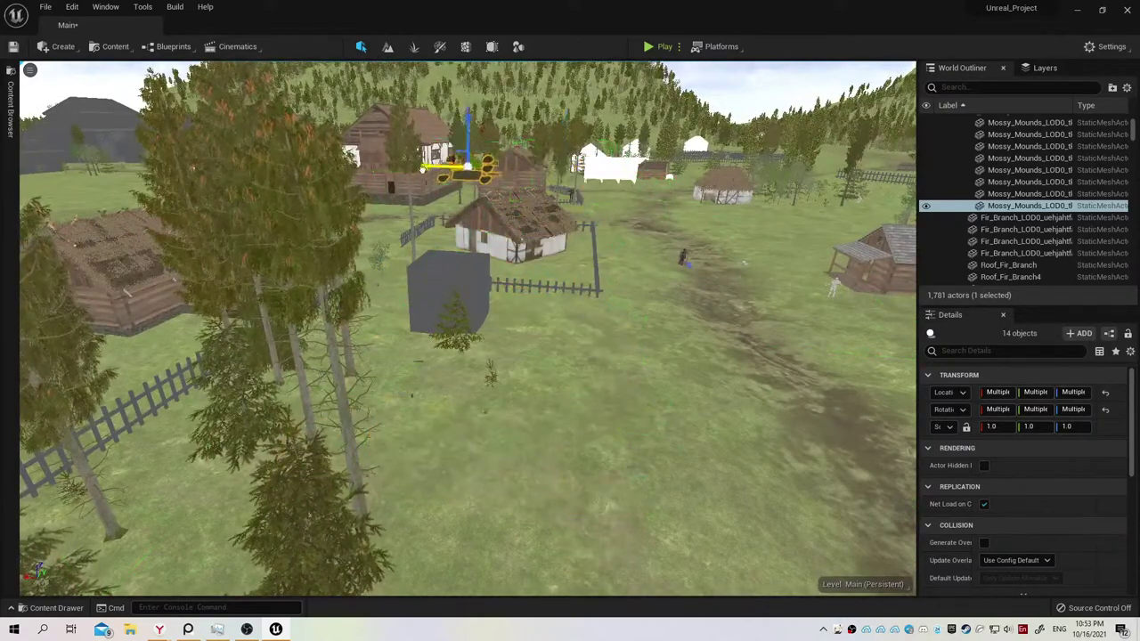
pyautogui.press('f')
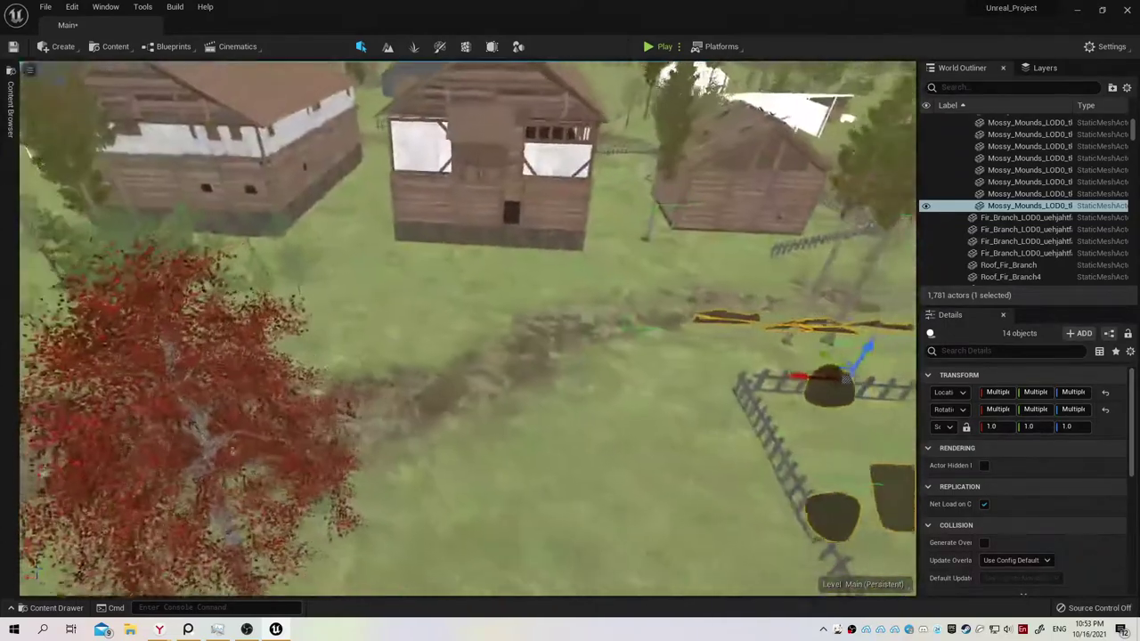
# Move the 14 copied mounds up around the small wooden shed's roof.
pyautogui.moveTo(638, 378); pyautogui.dragTo(638, 378, button='right')
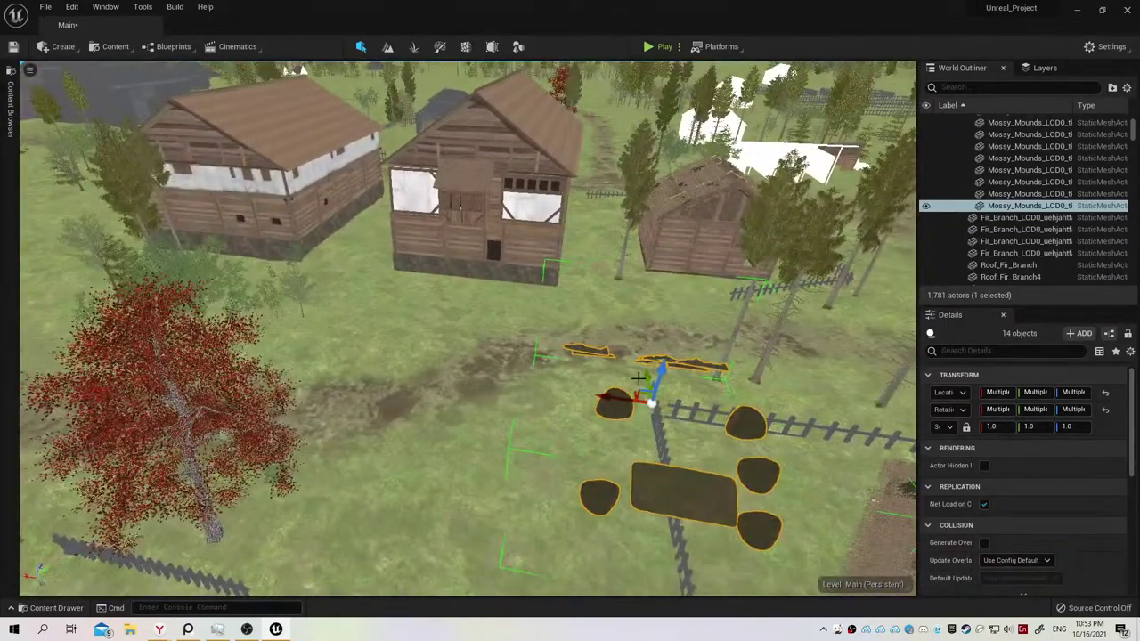
pyautogui.moveTo(638, 378)
pyautogui.mouseDown()
pyautogui.moveTo(559, 122)
pyautogui.moveTo(375, 108)
pyautogui.mouseUp()
pyautogui.press('f')
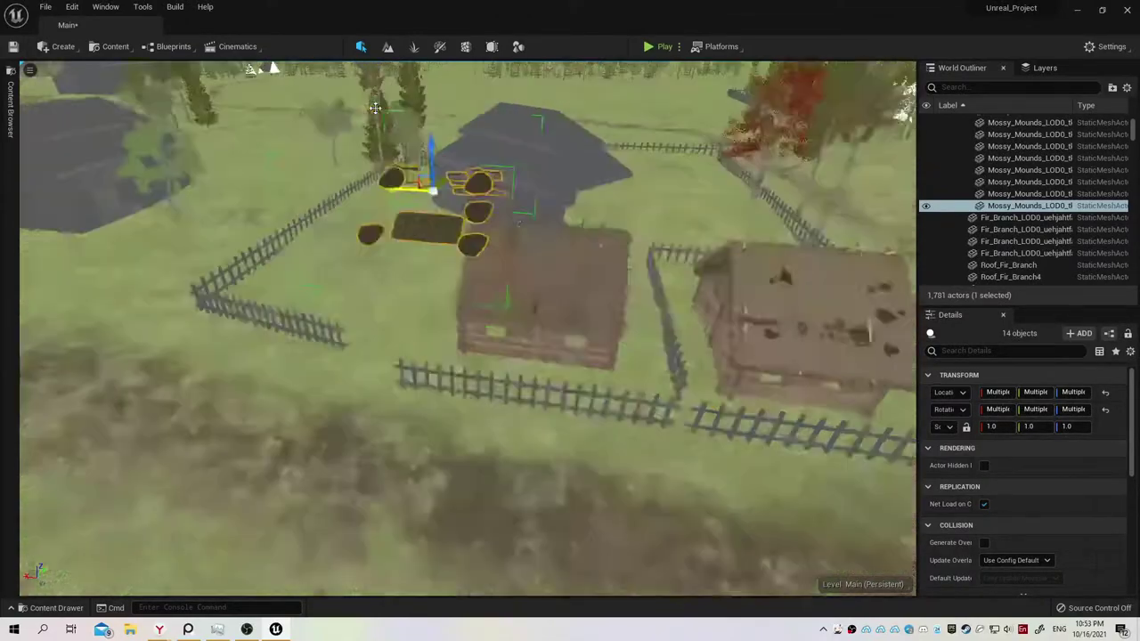
pyautogui.moveTo(375, 108); pyautogui.dragTo(385, 319, button='right')
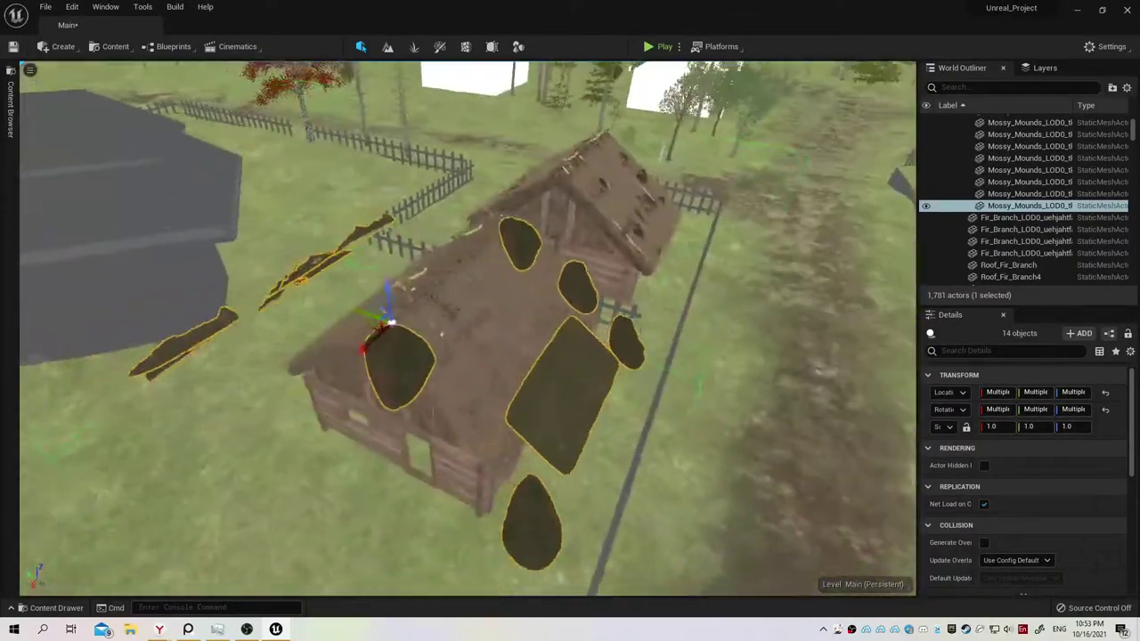
pyautogui.keyDown('alt'); pyautogui.moveTo(543, 263); pyautogui.dragTo(544, 263); pyautogui.keyUp('alt')
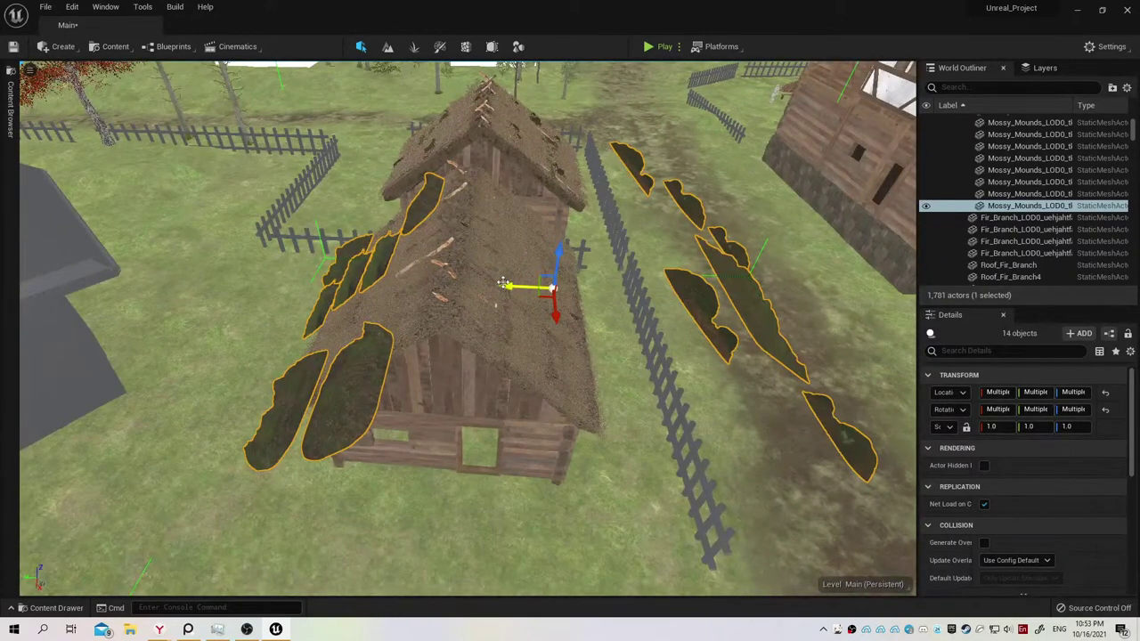
# Delete one copied mound and select another mound on the shed roof.
pyautogui.hotkey('ctrl', 'z')
pyautogui.click(704, 294)
pyautogui.moveTo(588, 327); pyautogui.dragTo(588, 327)
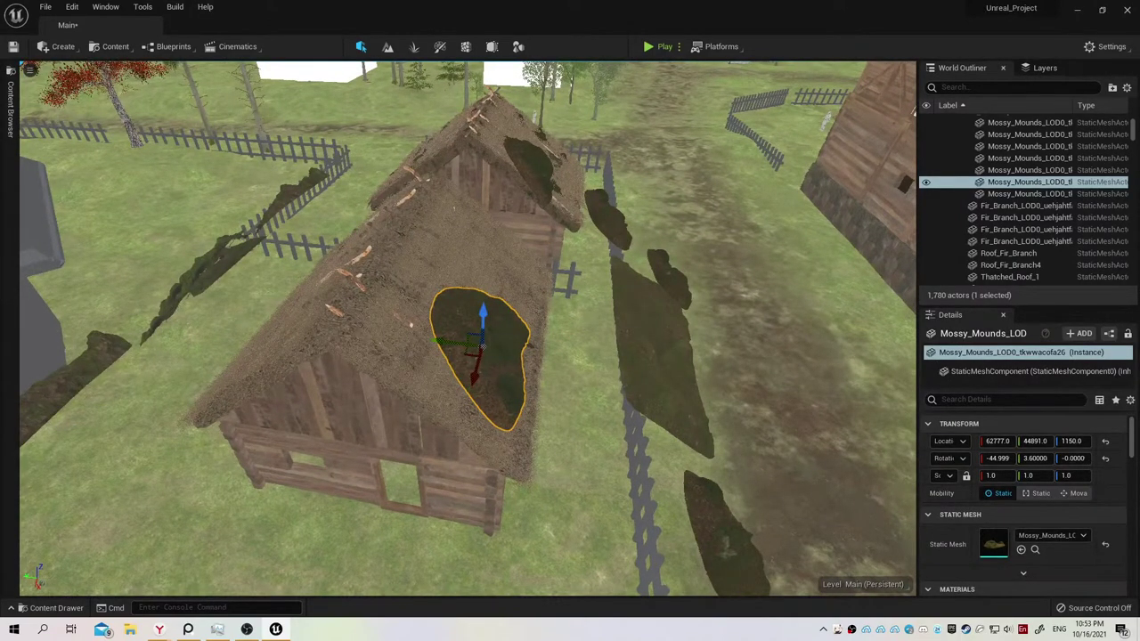
pyautogui.moveTo(588, 327)
pyautogui.mouseDown(button='right')
pyautogui.moveTo(623, 347)
pyautogui.moveTo(575, 343)
pyautogui.mouseUp(button='right')
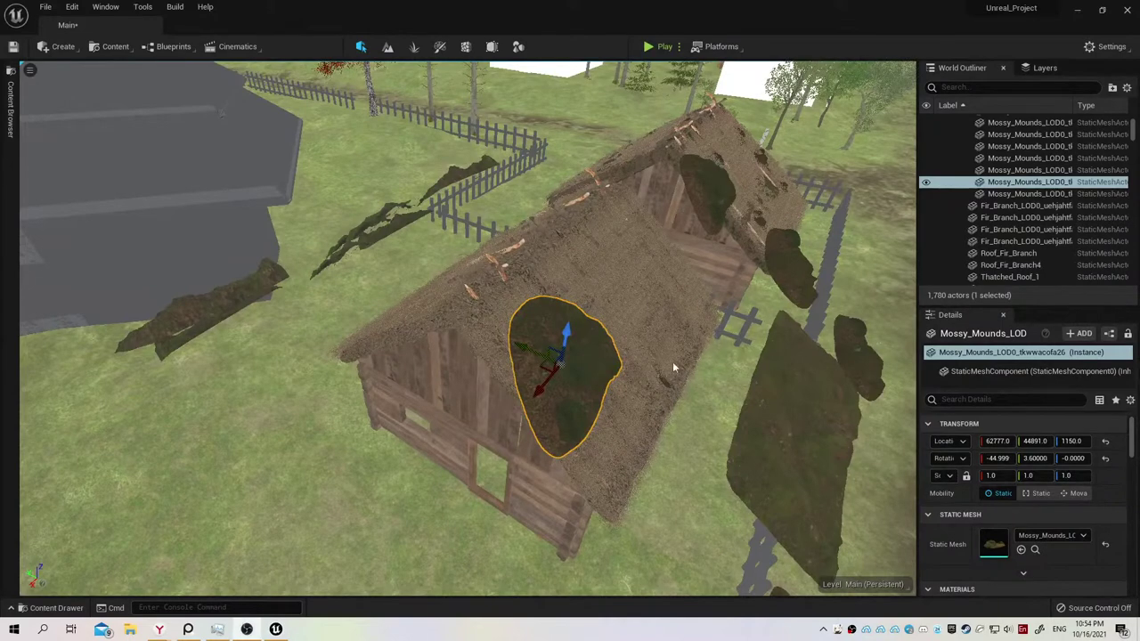
pyautogui.moveTo(674, 367); pyautogui.dragTo(675, 367, button='right')
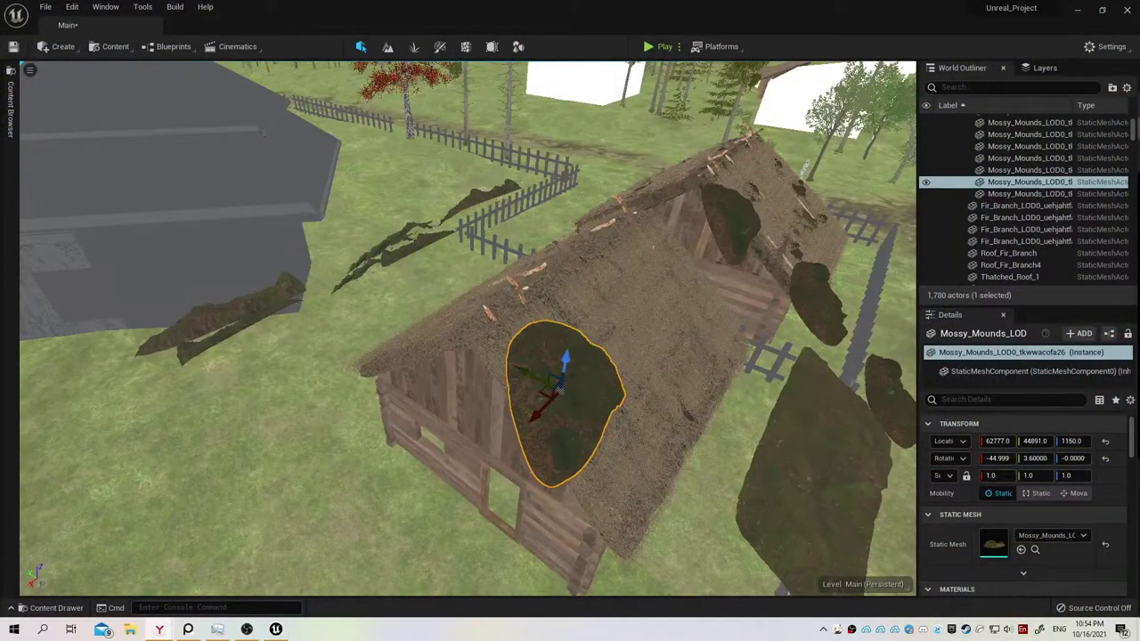
pyautogui.moveTo(629, 312); pyautogui.dragTo(619, 319, button='right')
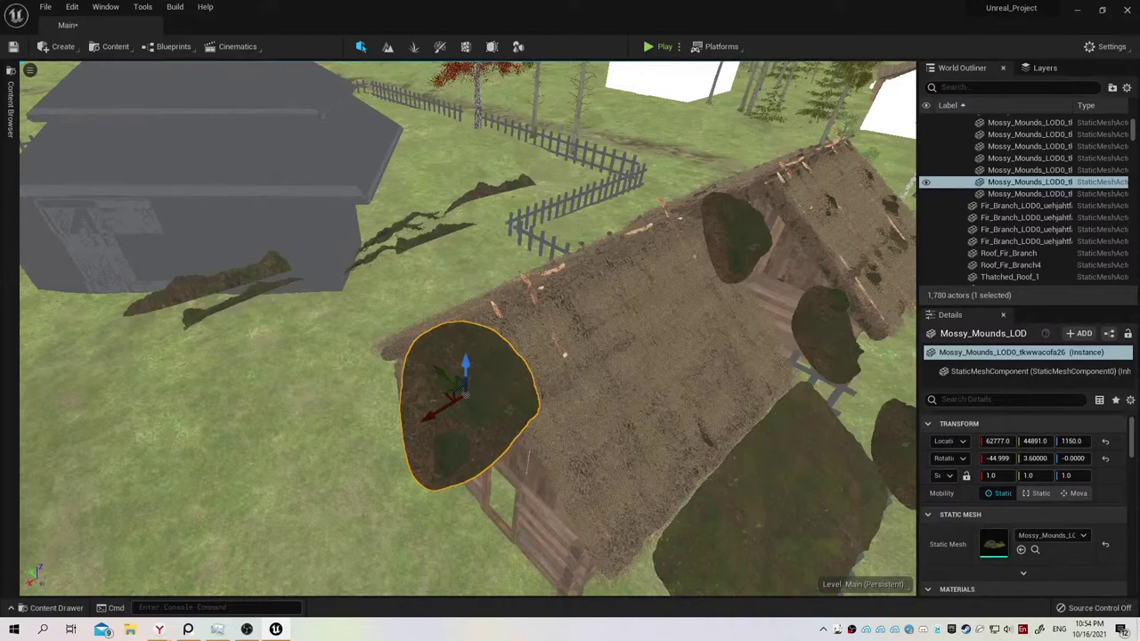
pyautogui.moveTo(696, 458); pyautogui.dragTo(695, 457, button='right')
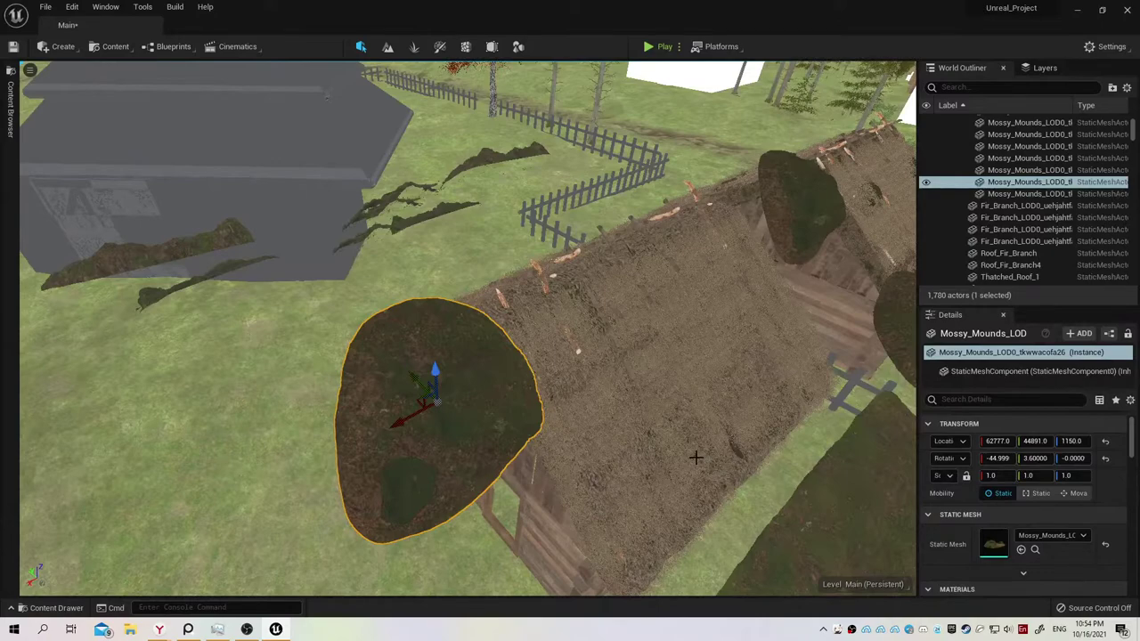
pyautogui.moveTo(281, 225); pyautogui.dragTo(281, 226, button='right')
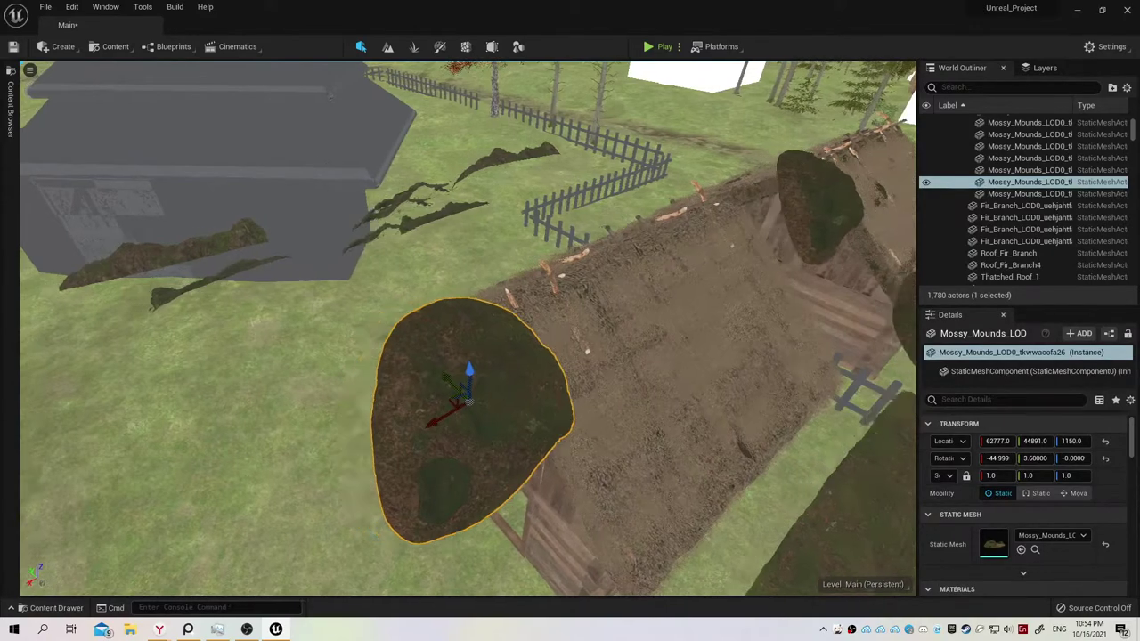
# Lower the selected mound onto the roof, then undo that move.
pyautogui.moveTo(668, 307); pyautogui.dragTo(609, 467)
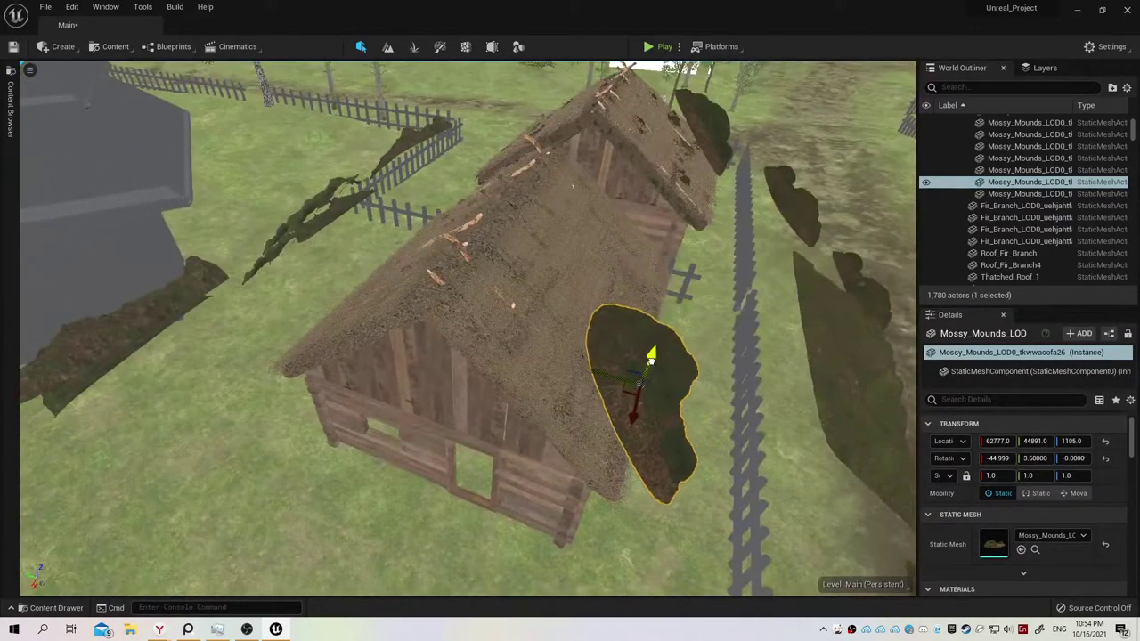
pyautogui.press('f')
pyautogui.moveTo(302, 355); pyautogui.dragTo(302, 356, button='right')
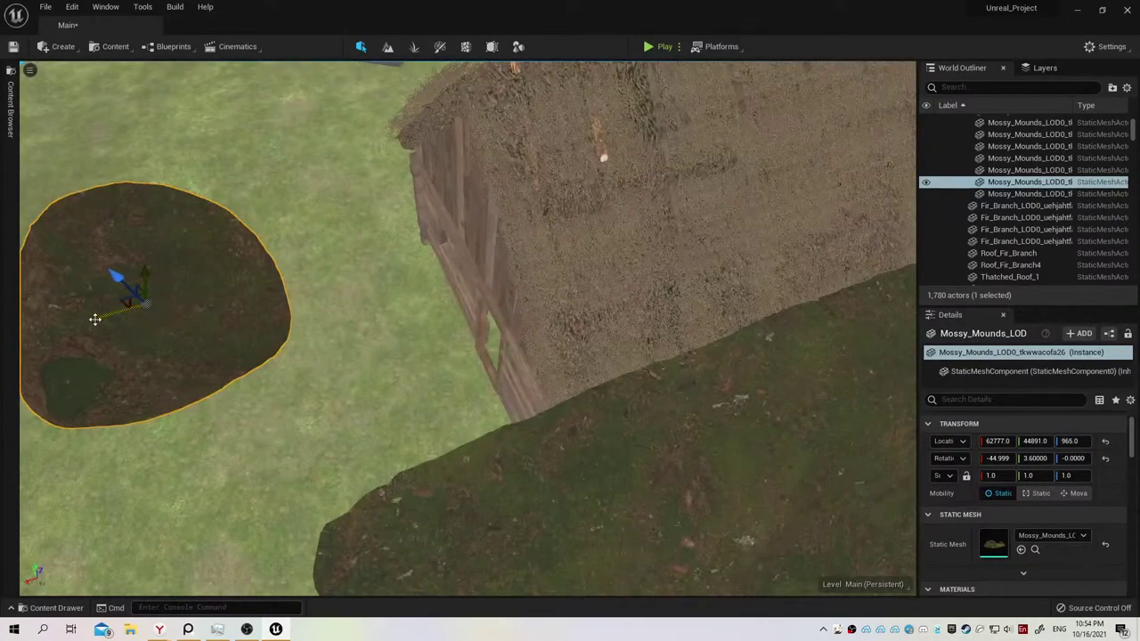
pyautogui.moveTo(95, 319); pyautogui.dragTo(94, 319, button='right')
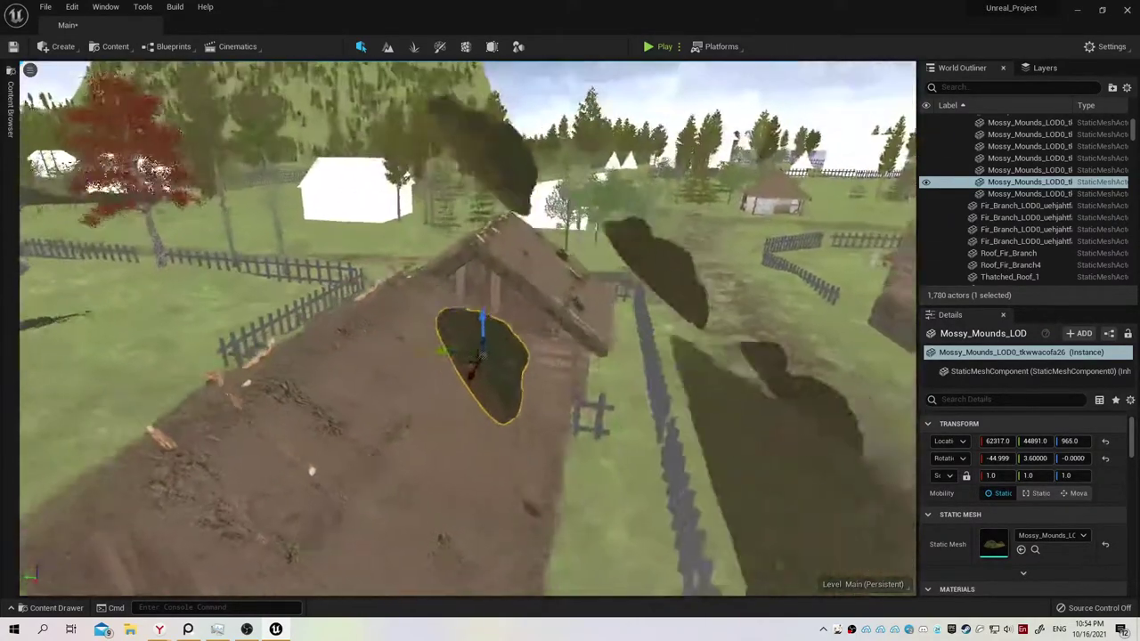
pyautogui.moveTo(676, 275); pyautogui.dragTo(676, 274, button='right')
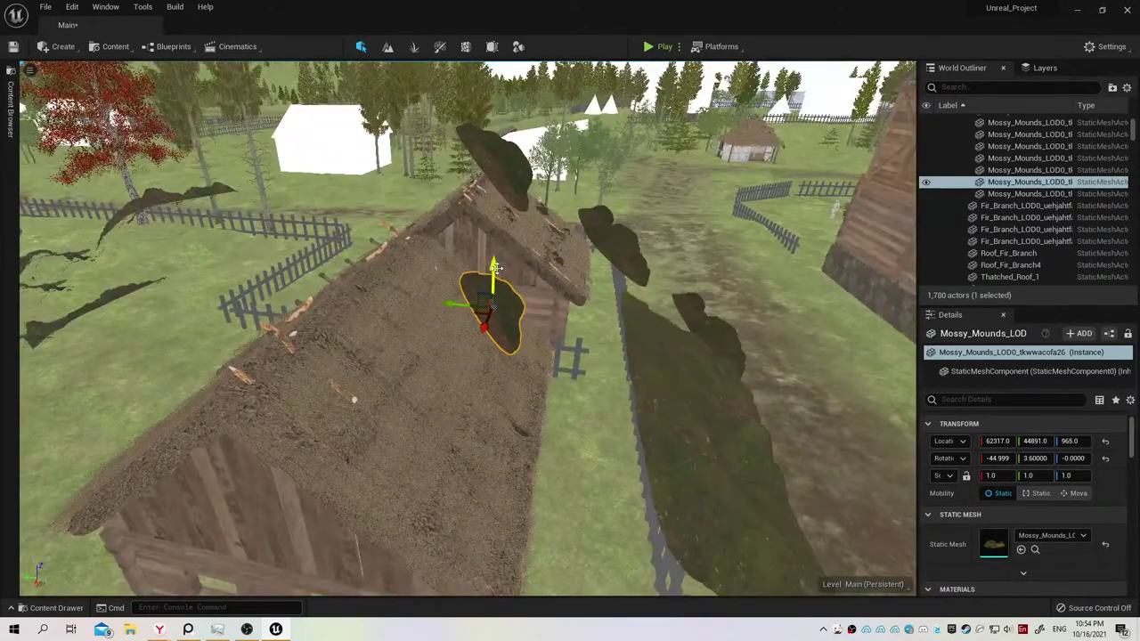
pyautogui.hotkey('ctrl', 'z')
pyautogui.hotkey('ctrl', 'z')
pyautogui.hotkey('ctrl', 'z')
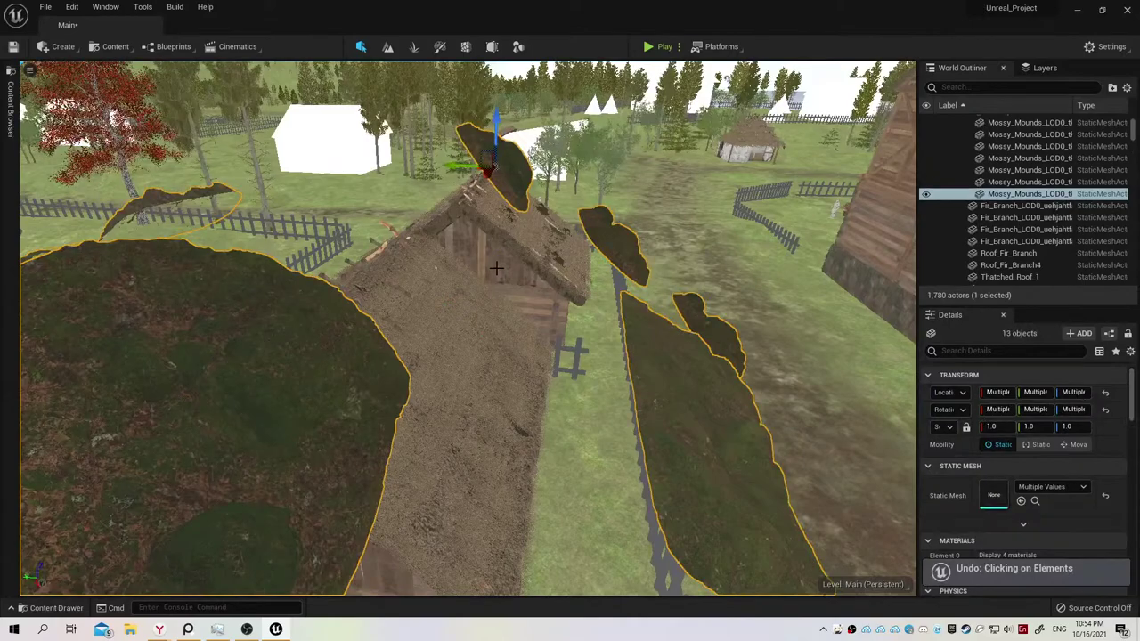
pyautogui.moveTo(497, 268); pyautogui.dragTo(497, 269, button='right')
pyautogui.click(522, 358)
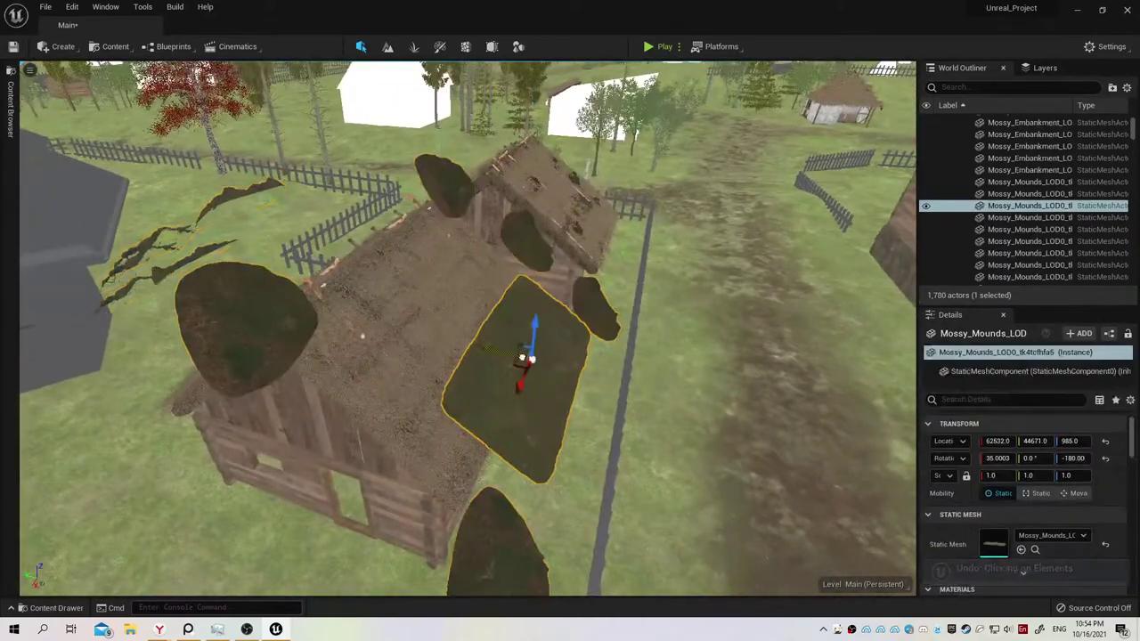
pyautogui.moveTo(522, 358); pyautogui.dragTo(562, 309, button='right')
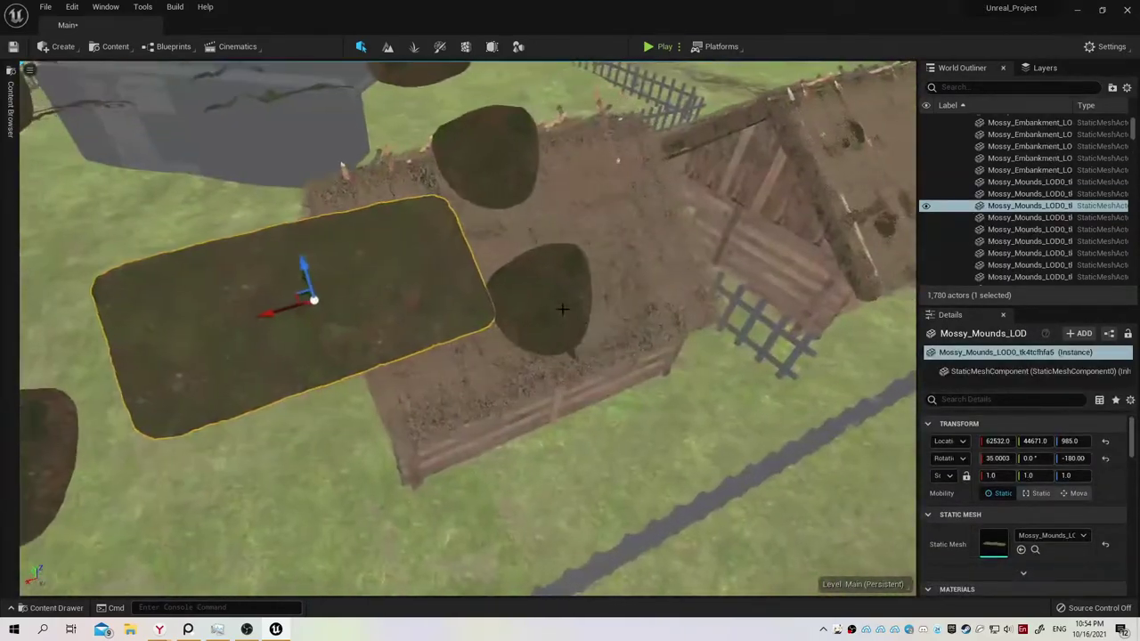
pyautogui.keyDown('ctrl'); pyautogui.click(562, 309); pyautogui.keyUp('ctrl')
pyautogui.keyDown('ctrl'); pyautogui.click(483, 154); pyautogui.keyUp('ctrl')
pyautogui.moveTo(484, 154); pyautogui.dragTo(483, 154, button='right')
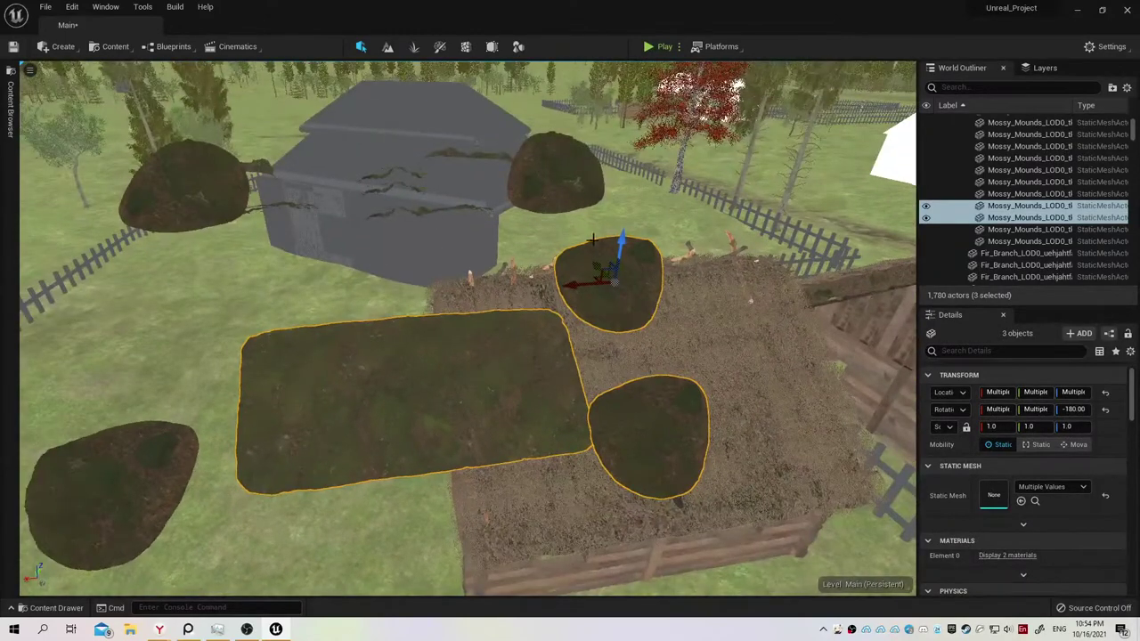
pyautogui.moveTo(621, 249); pyautogui.dragTo(591, 482)
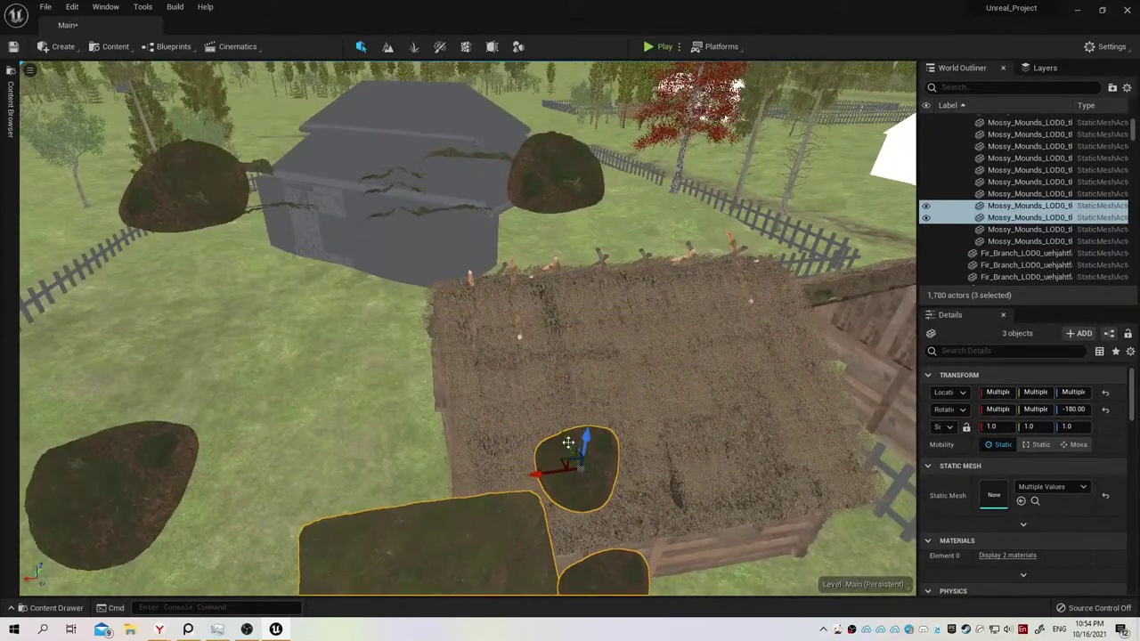
pyautogui.moveTo(568, 442)
pyautogui.mouseDown()
pyautogui.moveTo(504, 330)
pyautogui.moveTo(513, 315)
pyautogui.mouseUp()
pyautogui.moveTo(463, 344); pyautogui.dragTo(623, 350)
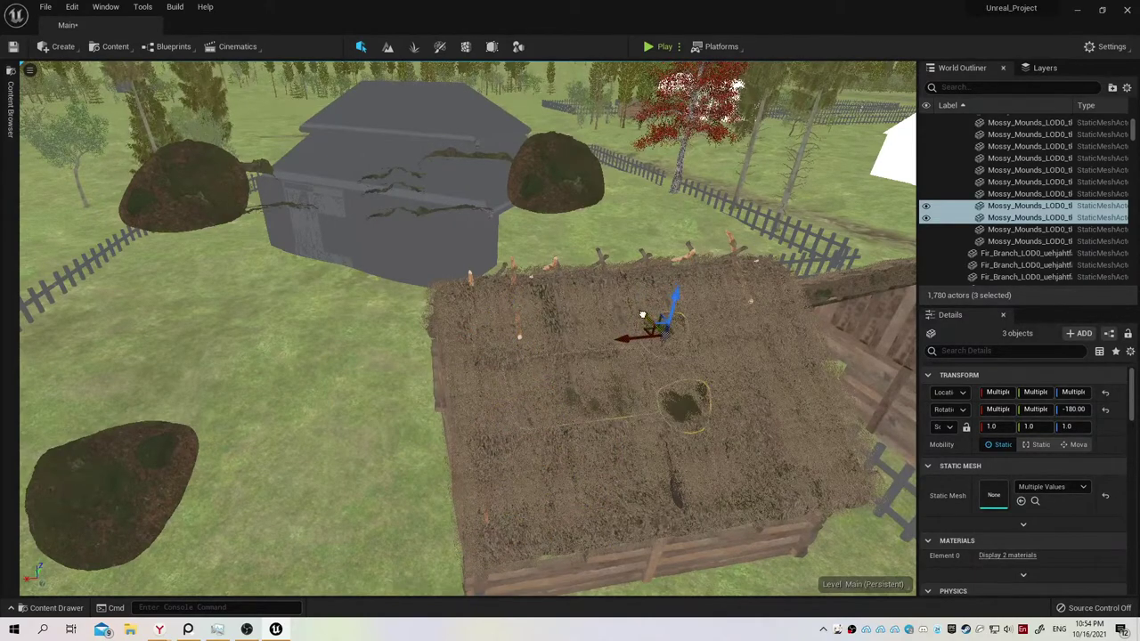
pyautogui.press('f')
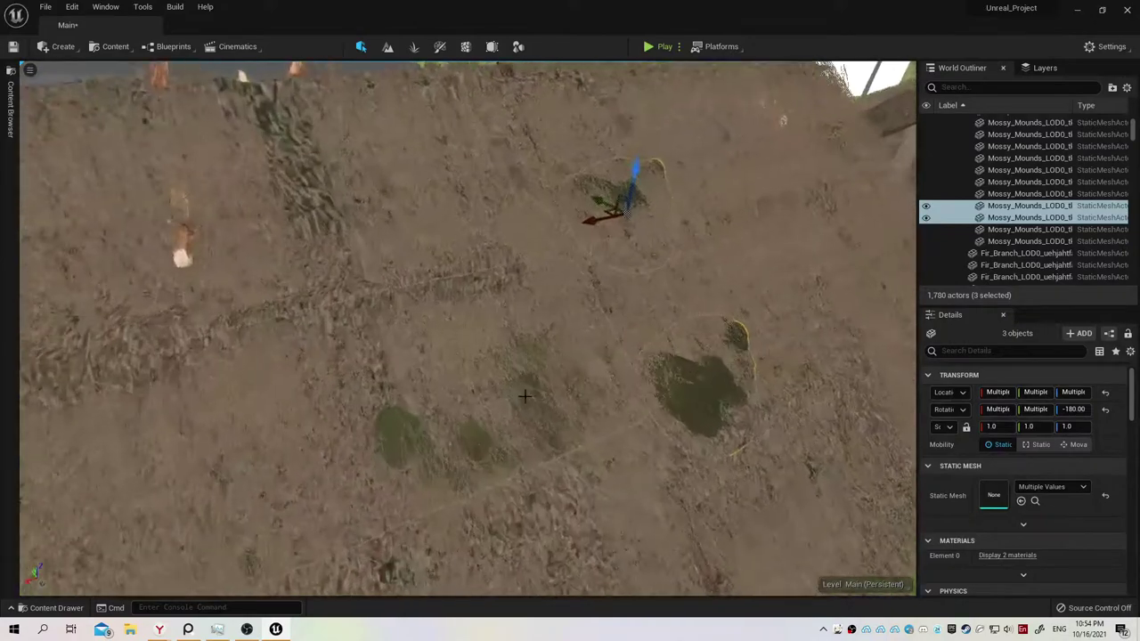
pyautogui.moveTo(580, 324); pyautogui.dragTo(580, 325, button='right')
pyautogui.click(580, 324)
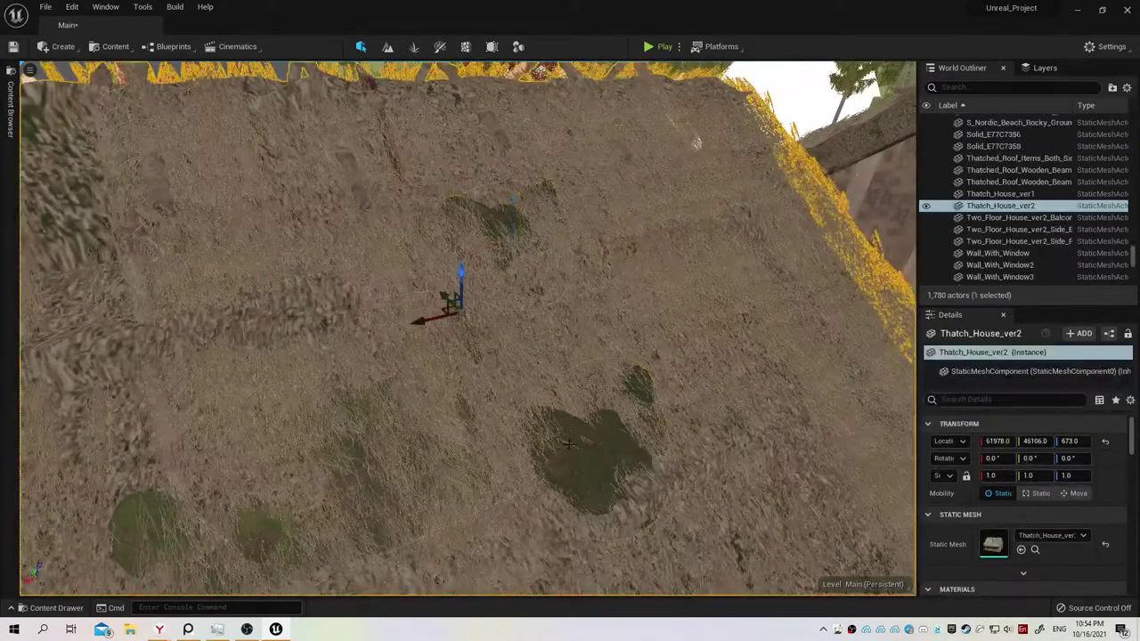
pyautogui.click(588, 445)
pyautogui.moveTo(588, 446); pyautogui.dragTo(632, 420, button='right')
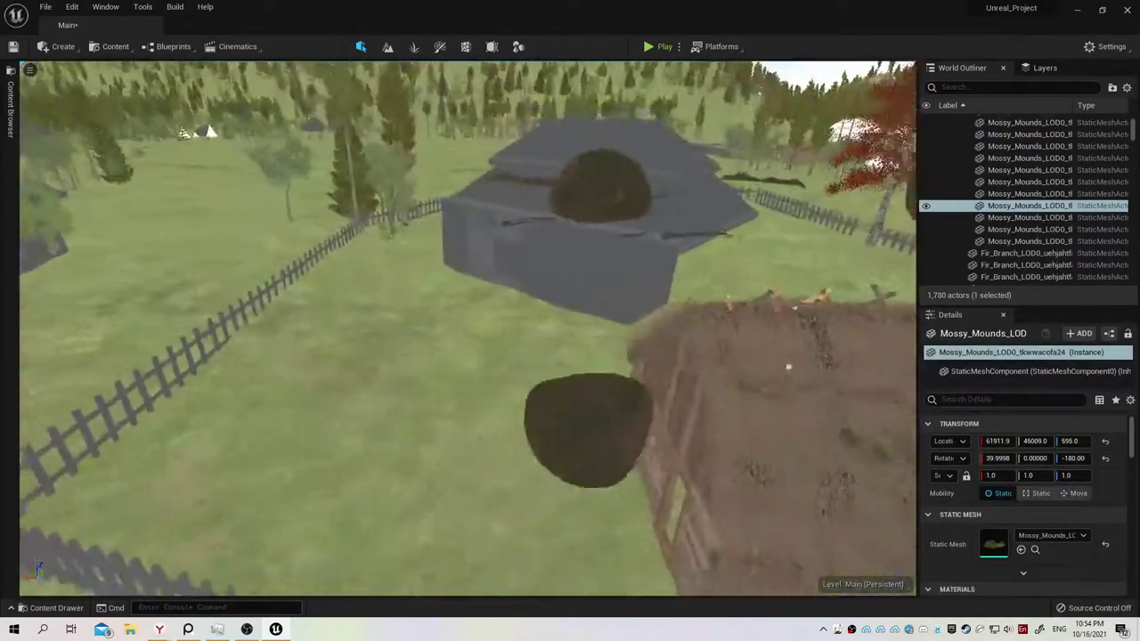
pyautogui.click(611, 471)
pyautogui.moveTo(611, 471); pyautogui.dragTo(534, 274, button='right')
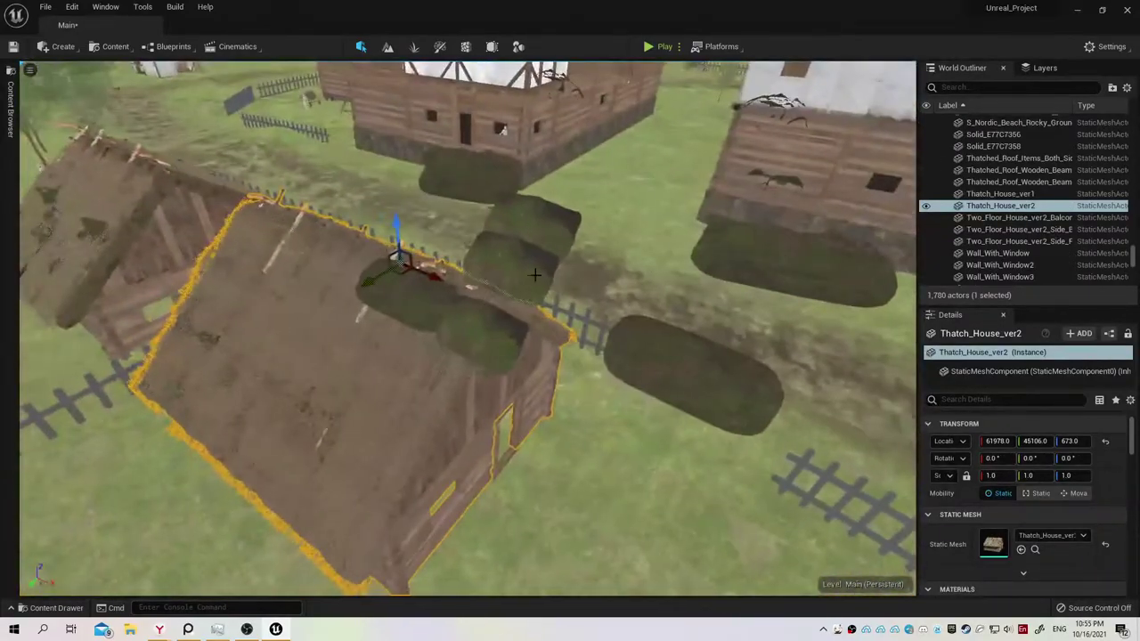
# Move two embankment mounds onto the thatched roof and tilt them along the slope.
pyautogui.click(534, 274)
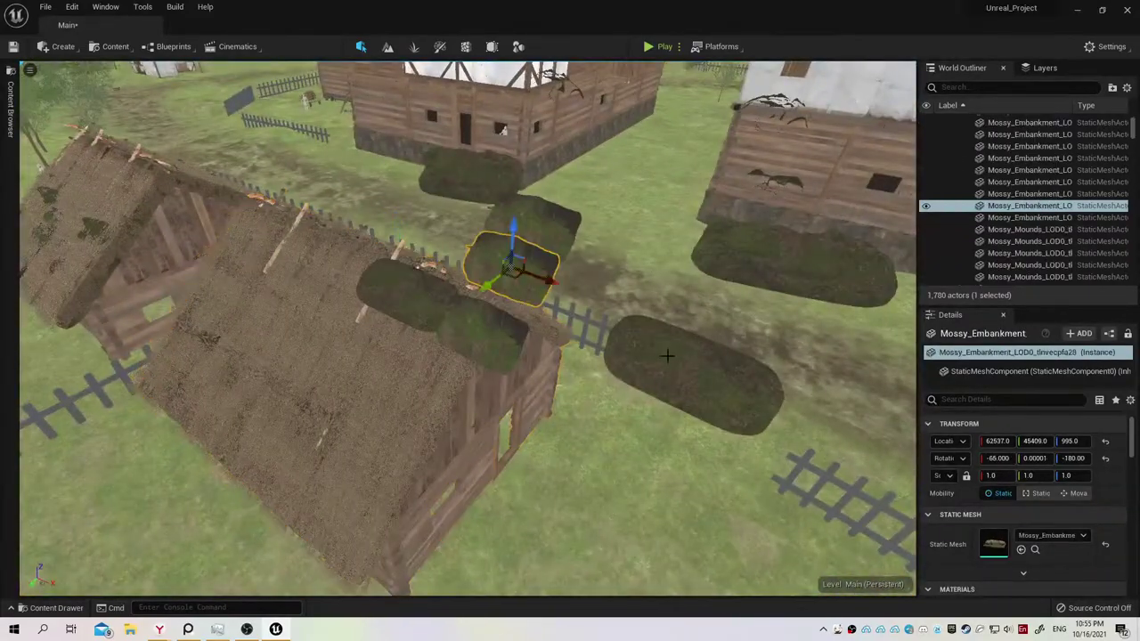
pyautogui.click(664, 356)
pyautogui.keyDown('ctrl'); pyautogui.click(422, 312); pyautogui.keyUp('ctrl')
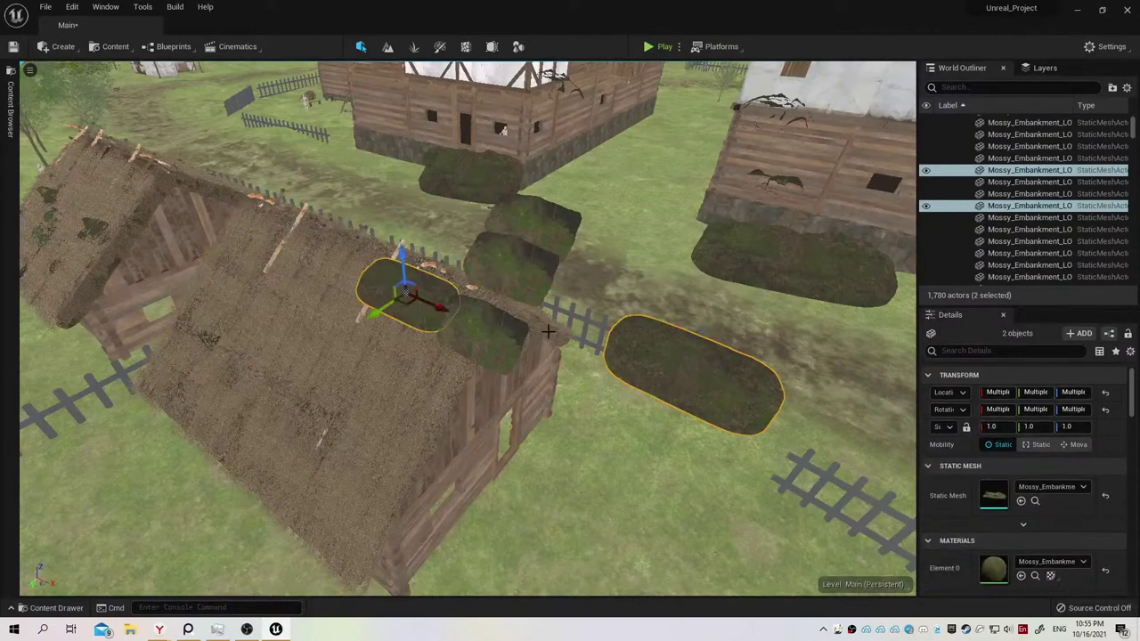
pyautogui.moveTo(446, 303); pyautogui.dragTo(227, 254)
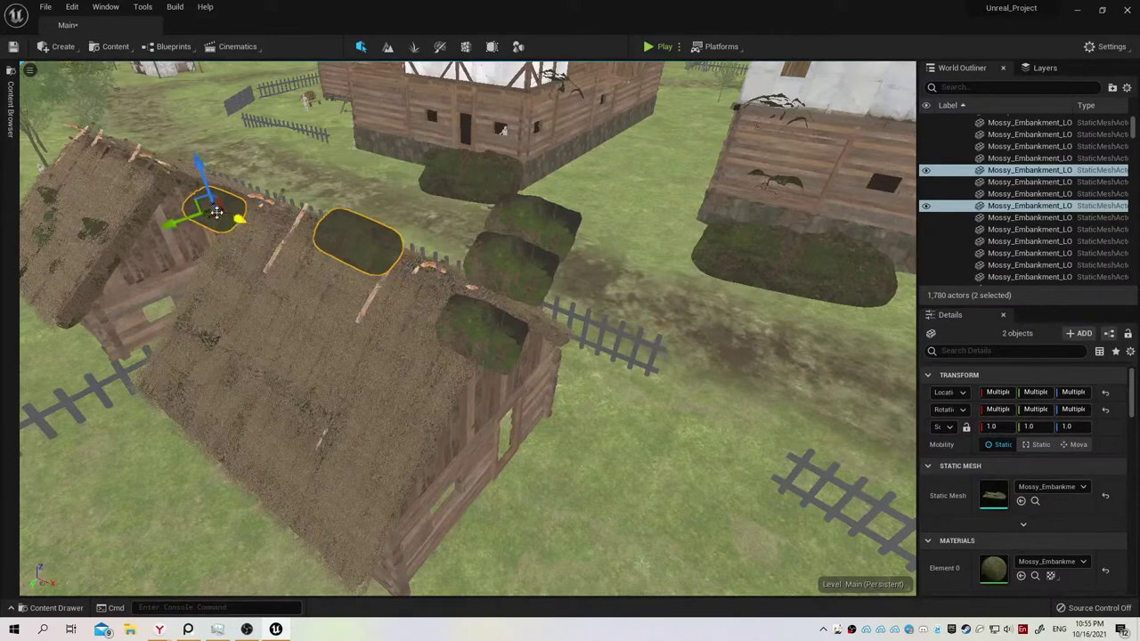
pyautogui.moveTo(199, 178); pyautogui.dragTo(206, 262)
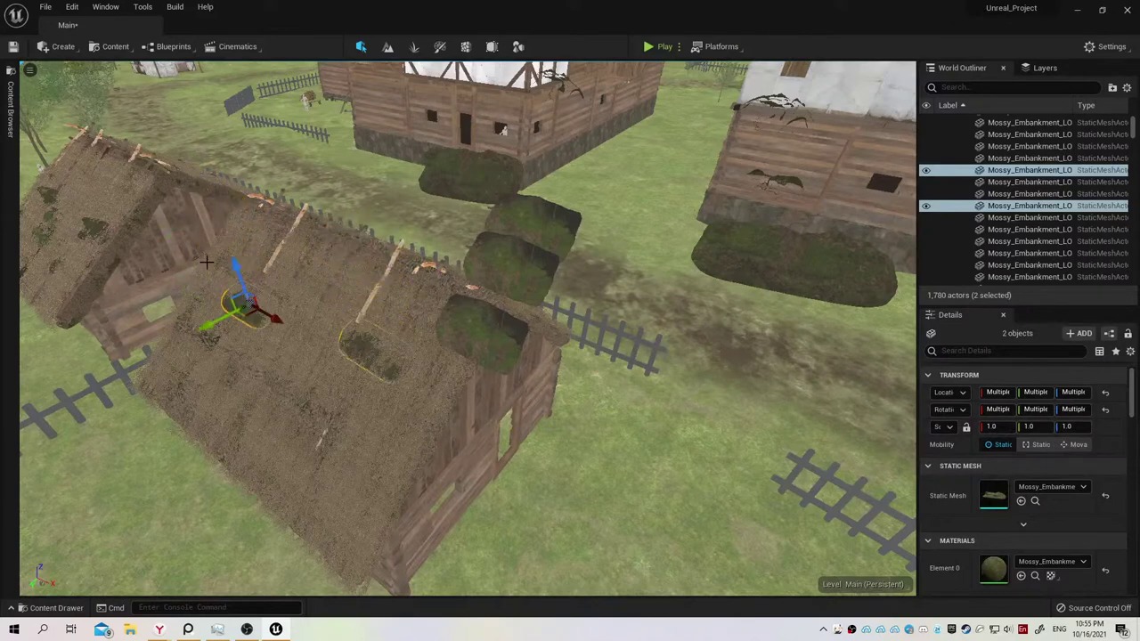
pyautogui.moveTo(211, 321); pyautogui.dragTo(220, 252)
pyautogui.press('e')
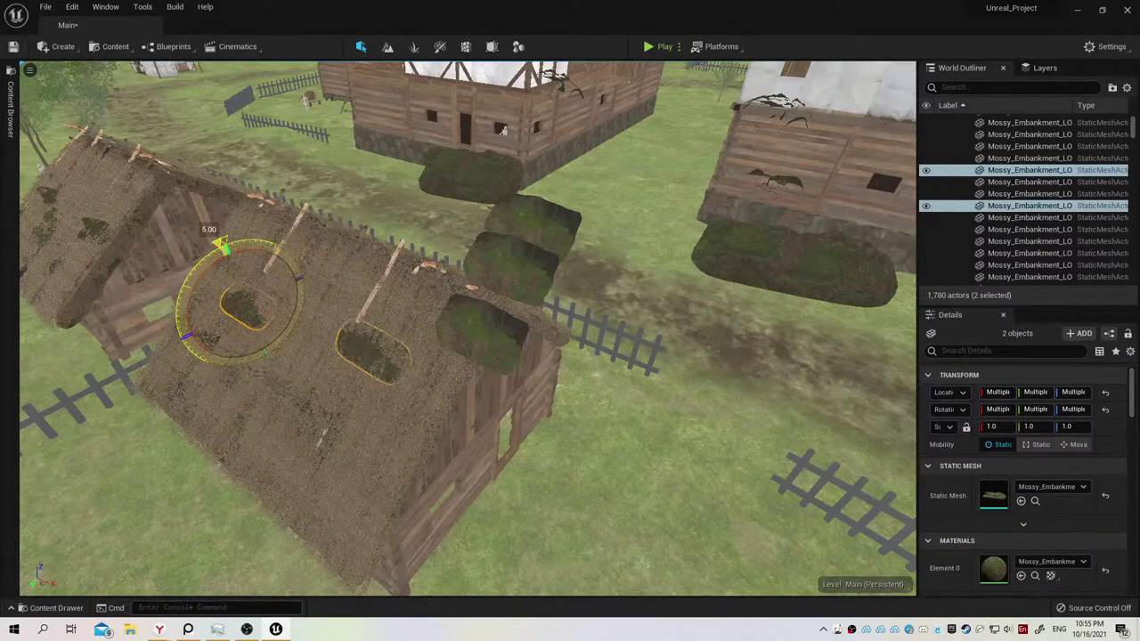
pyautogui.press('w')
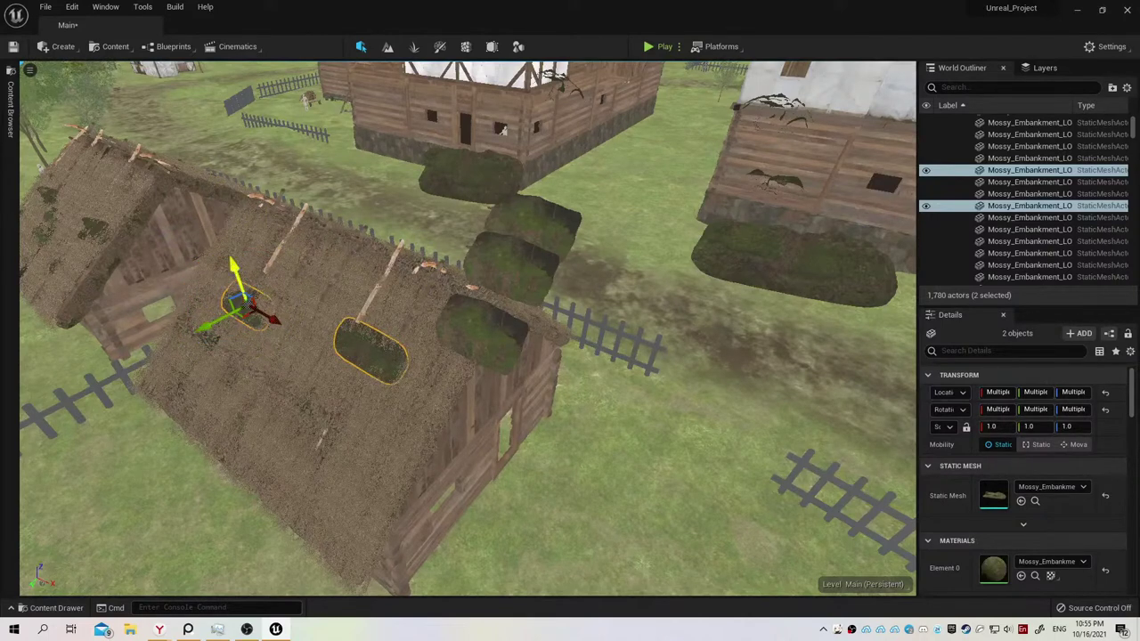
pyautogui.moveTo(235, 273); pyautogui.dragTo(245, 297)
# Move another embankment onto the roof, tilted and sunk into the thatch at 61947, 45369, 755.
pyautogui.click(491, 296)
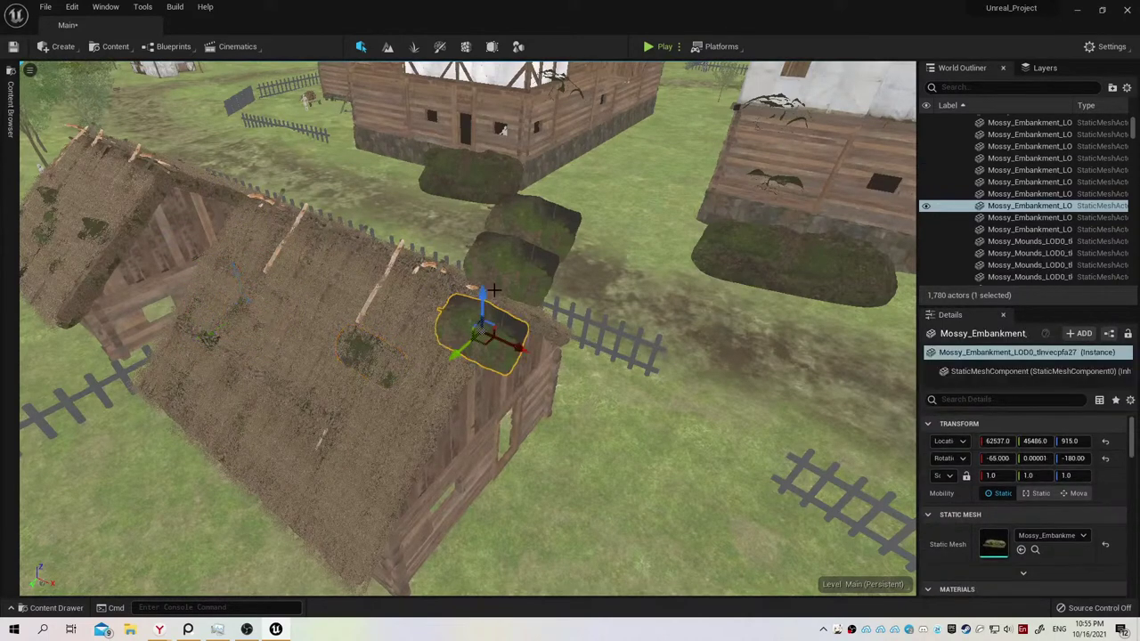
pyautogui.click(474, 183)
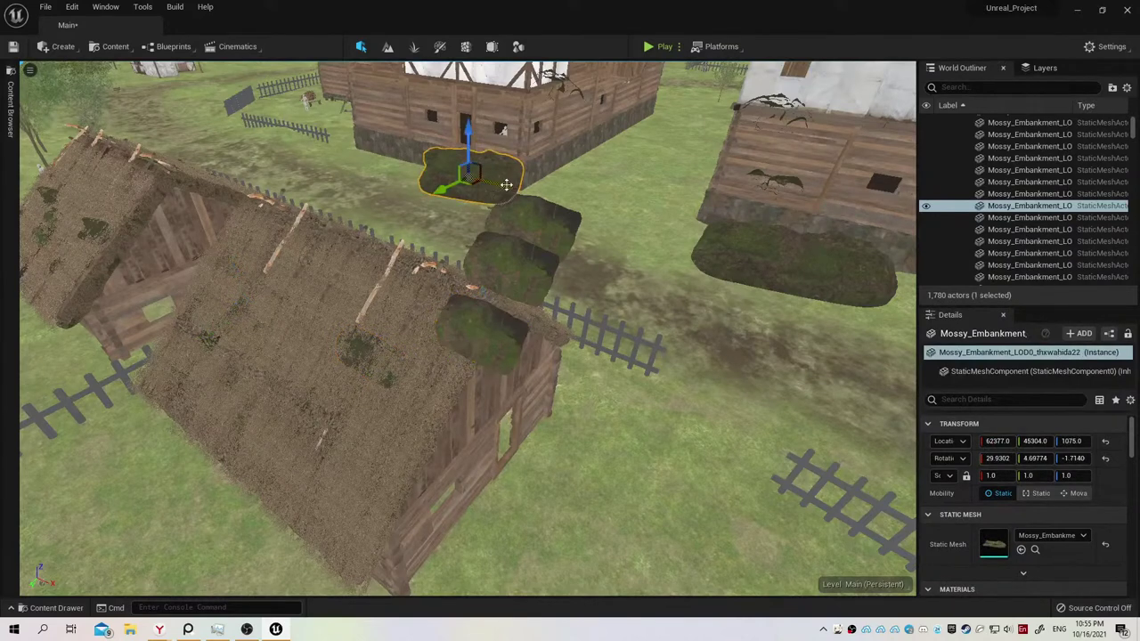
pyautogui.moveTo(506, 185)
pyautogui.mouseDown()
pyautogui.moveTo(302, 207)
pyautogui.moveTo(303, 218)
pyautogui.moveTo(318, 178)
pyautogui.mouseUp()
pyautogui.press('e')
pyautogui.press('w')
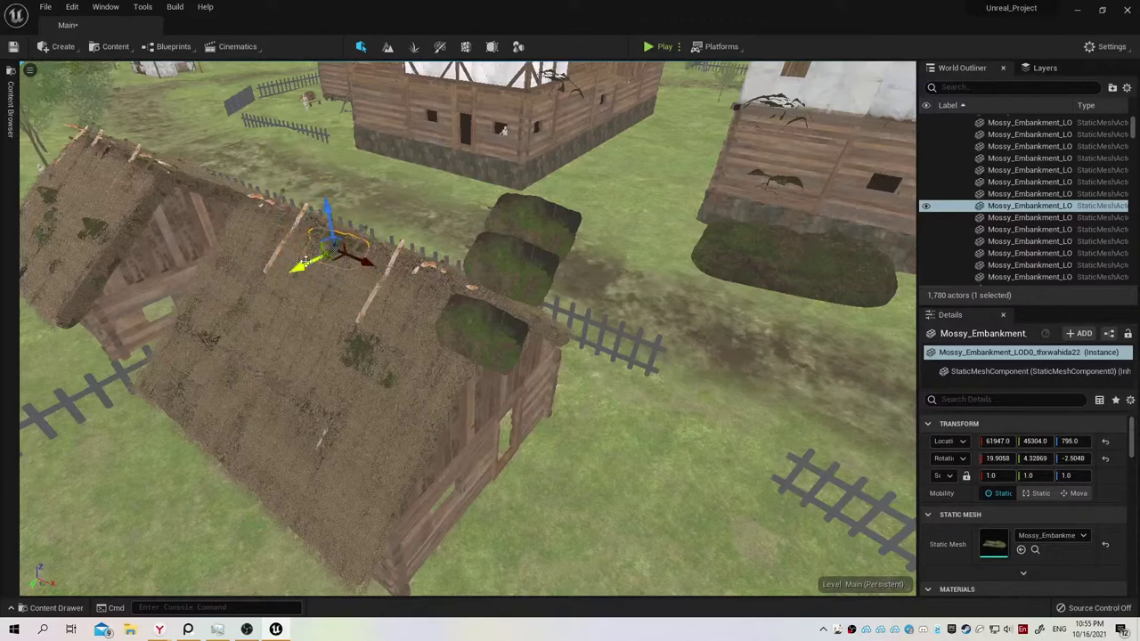
pyautogui.moveTo(306, 260); pyautogui.dragTo(278, 265)
pyautogui.moveTo(305, 219); pyautogui.dragTo(309, 242)
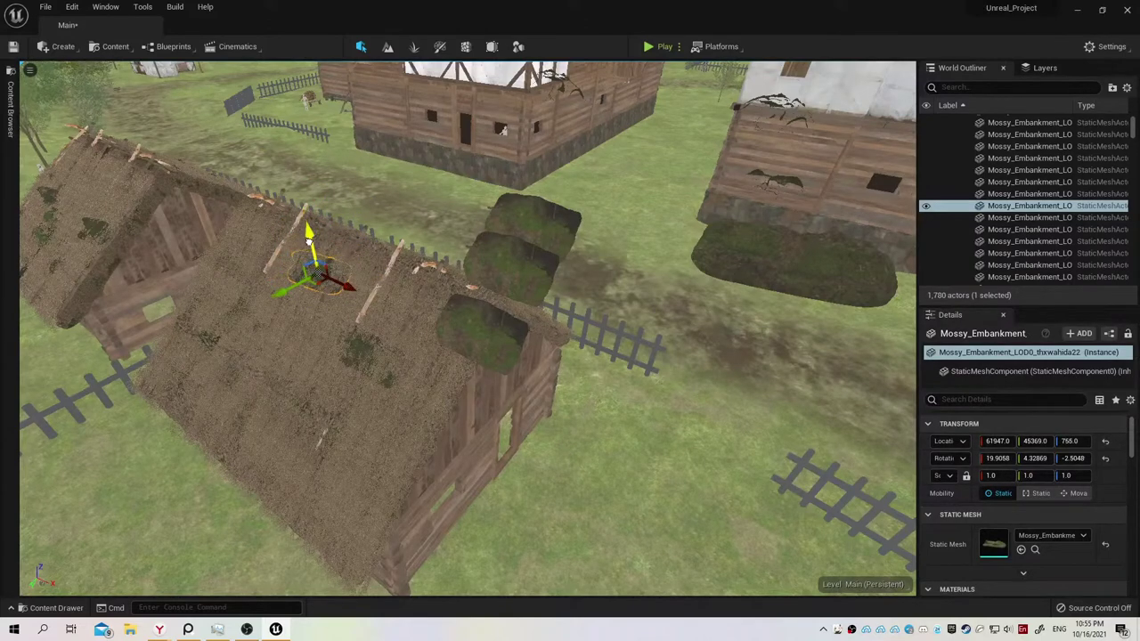
# Select three leftover embankment mounds.
pyautogui.click(485, 321)
pyautogui.keyDown('ctrl'); pyautogui.click(515, 267); pyautogui.keyUp('ctrl')
pyautogui.keyDown('ctrl'); pyautogui.click(537, 227); pyautogui.keyUp('ctrl')
# Add four more stray mounds to the selection and delete all seven.
pyautogui.keyDown('ctrl'); pyautogui.click(743, 247); pyautogui.keyUp('ctrl')
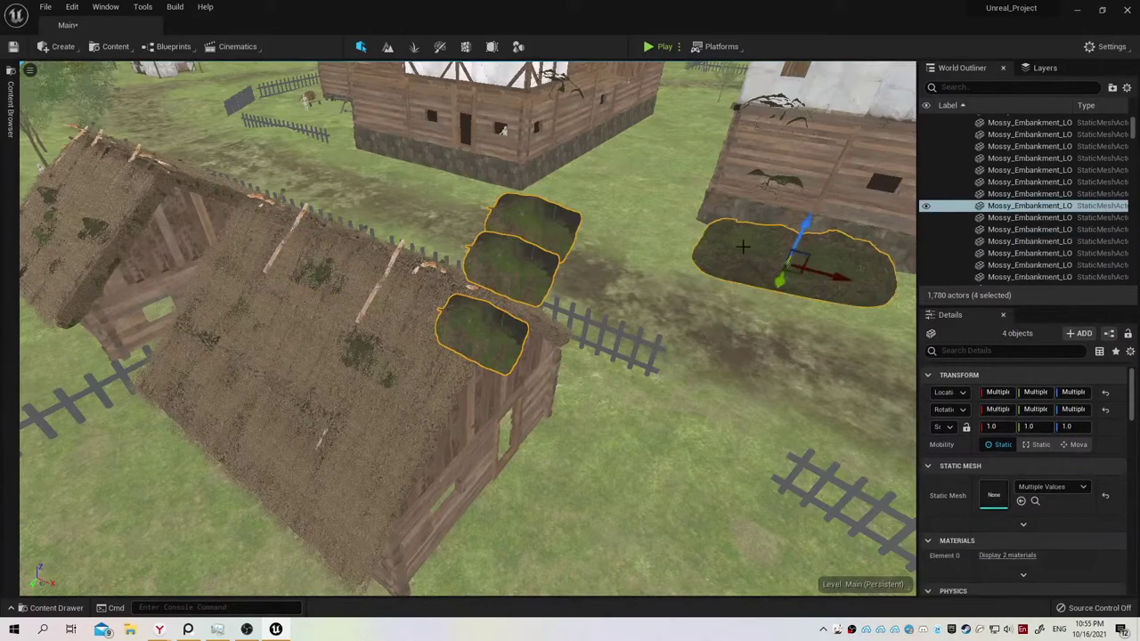
pyautogui.moveTo(743, 247)
pyautogui.mouseDown(button='right')
pyautogui.moveTo(802, 178)
pyautogui.moveTo(326, 191)
pyautogui.moveTo(535, 134)
pyautogui.mouseUp(button='right')
pyautogui.keyDown('ctrl'); pyautogui.click(326, 192); pyautogui.keyUp('ctrl')
pyautogui.keyDown('ctrl'); pyautogui.click(323, 182); pyautogui.keyUp('ctrl')
pyautogui.keyDown('ctrl'); pyautogui.click(548, 267); pyautogui.keyUp('ctrl')
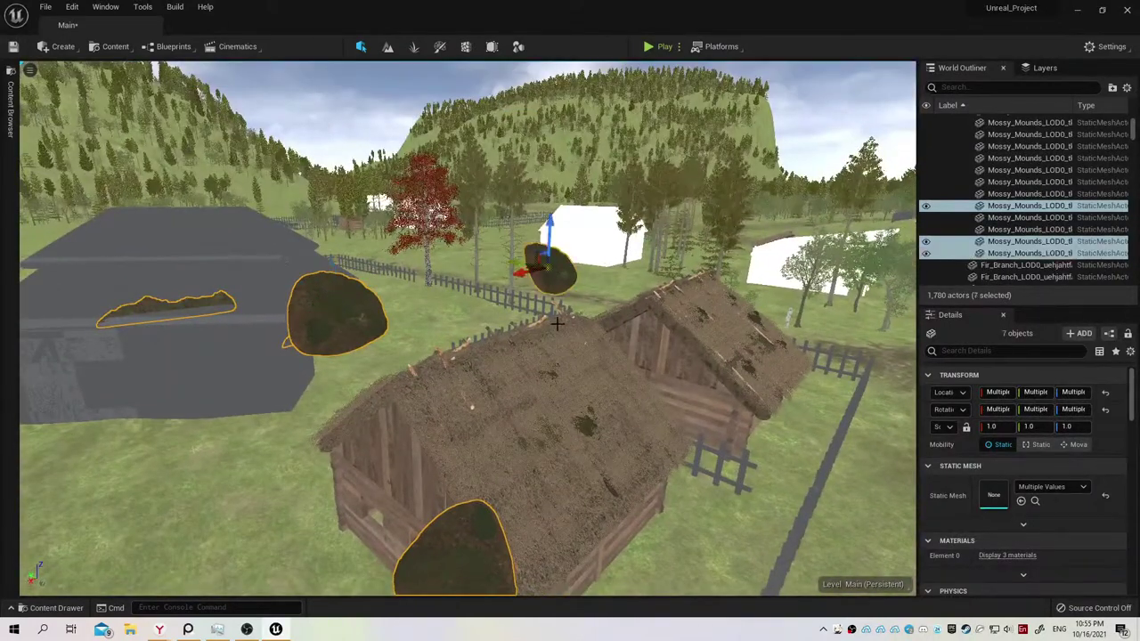
pyautogui.press('Delete')
pyautogui.moveTo(565, 346); pyautogui.dragTo(570, 338, button='right')
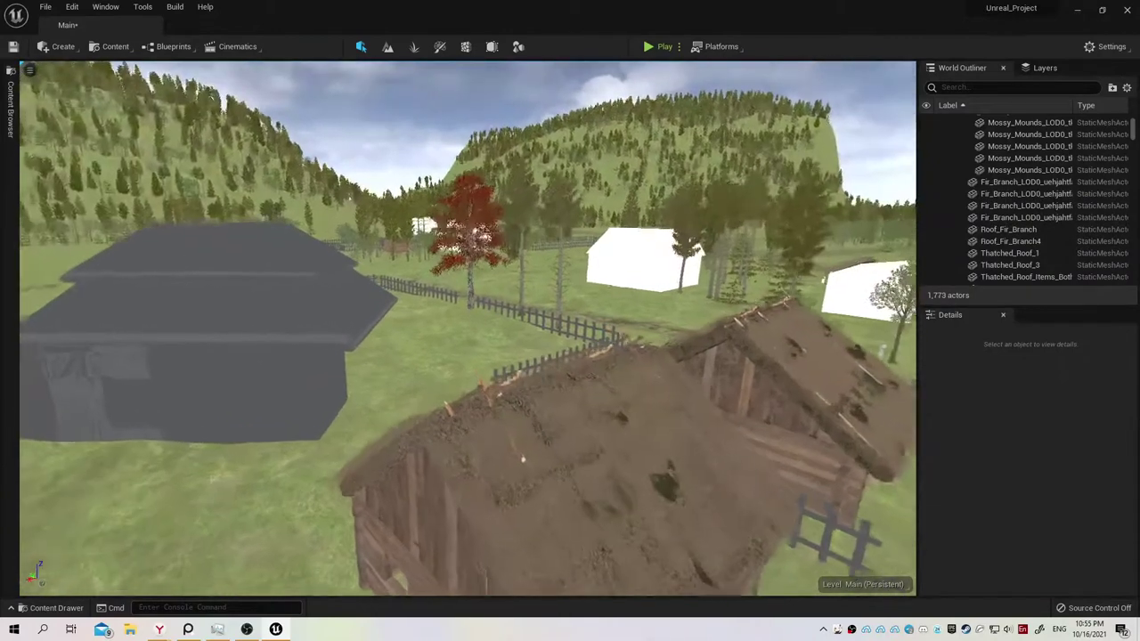
pyautogui.moveTo(567, 389); pyautogui.dragTo(567, 389, button='right')
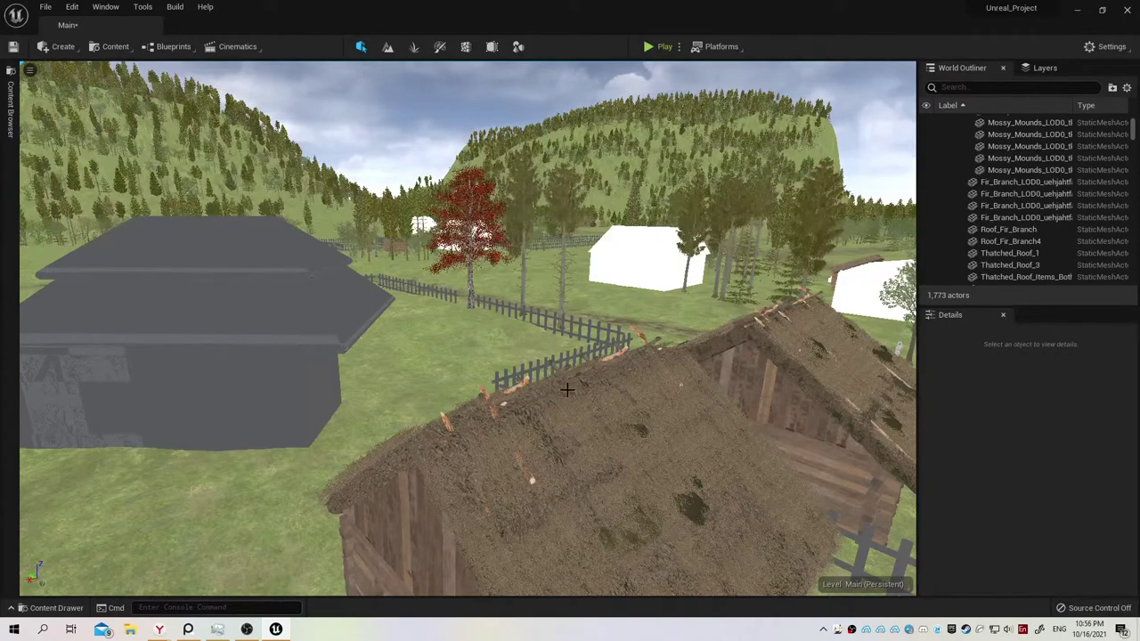
pyautogui.moveTo(567, 389); pyautogui.dragTo(567, 427, button='right')
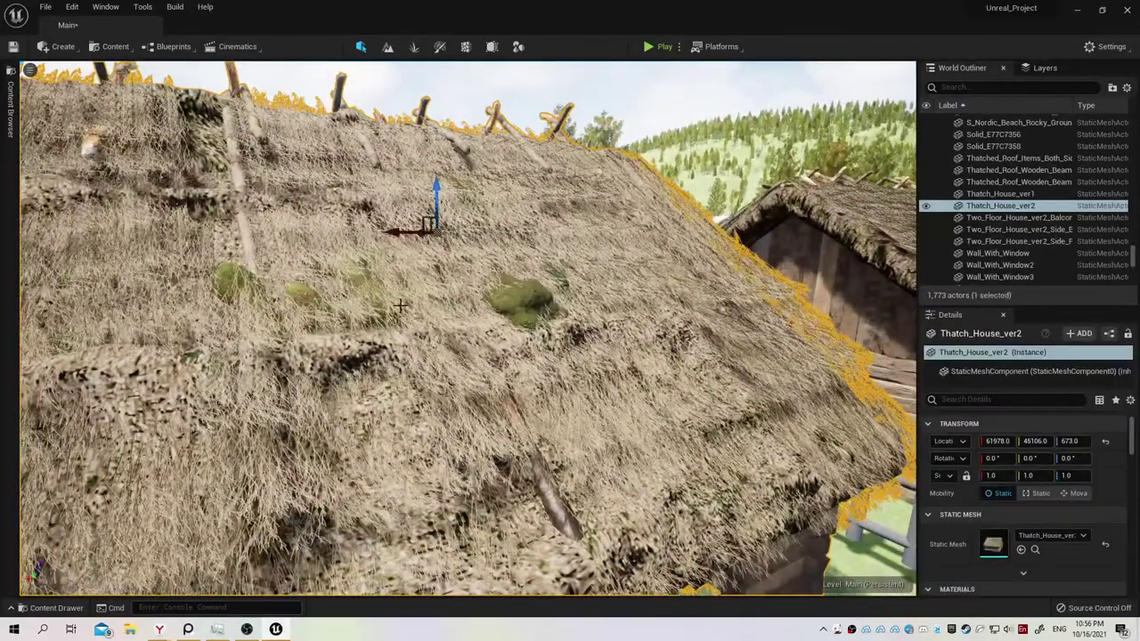
pyautogui.moveTo(400, 306); pyautogui.dragTo(400, 305, button='right')
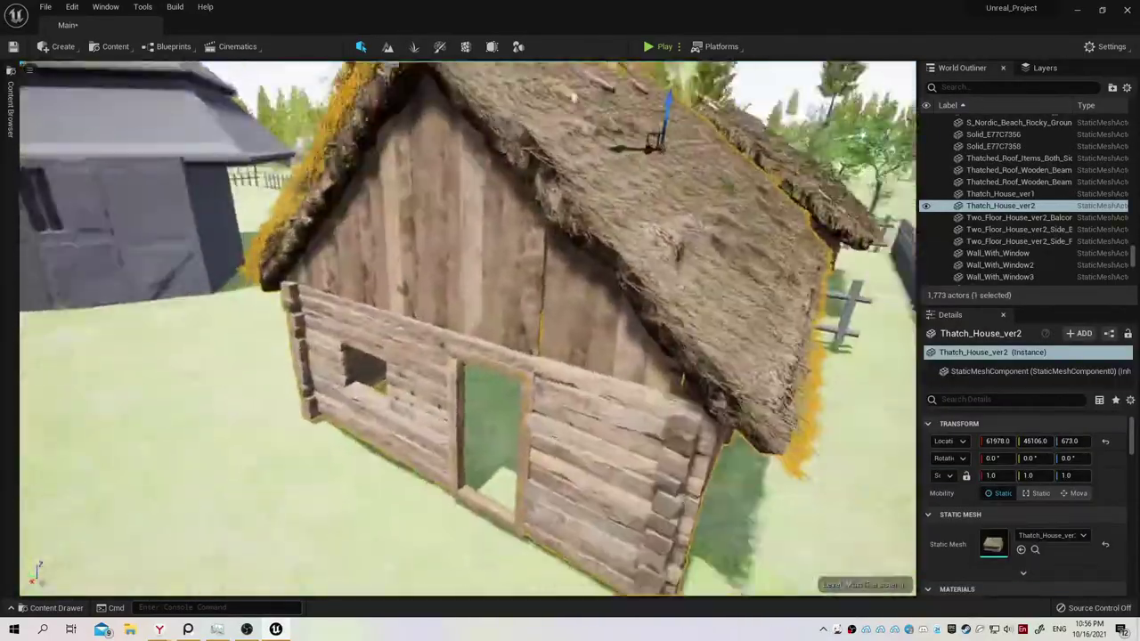
pyautogui.moveTo(712, 253); pyautogui.dragTo(711, 253, button='right')
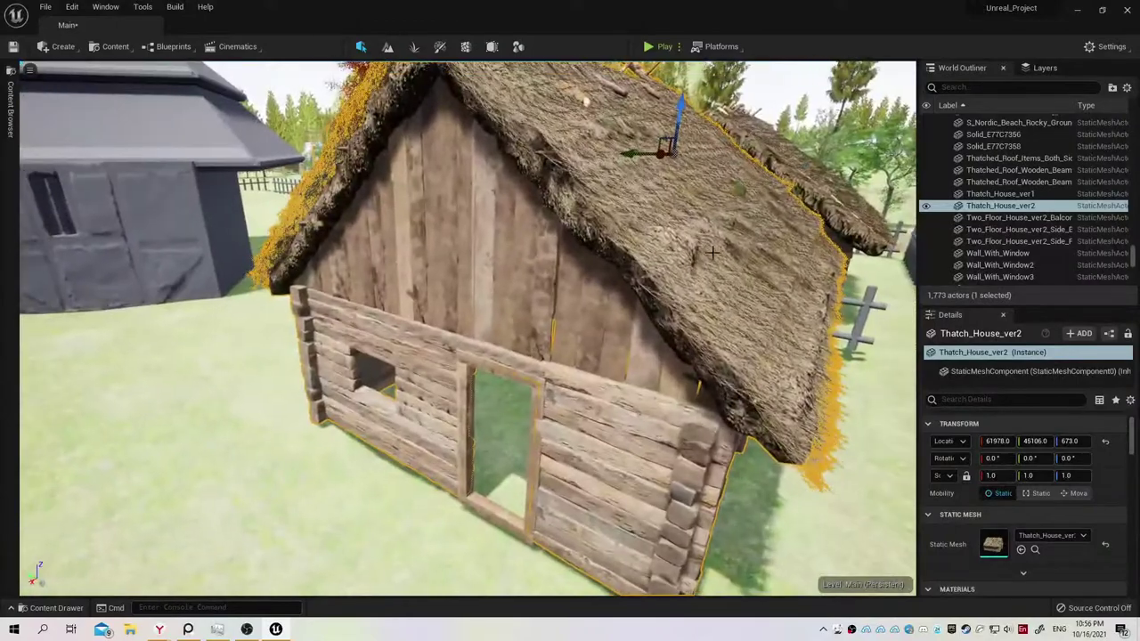
pyautogui.click(924, 207)
pyautogui.click(924, 207)
pyautogui.moveTo(467, 321); pyautogui.dragTo(467, 320, button='right')
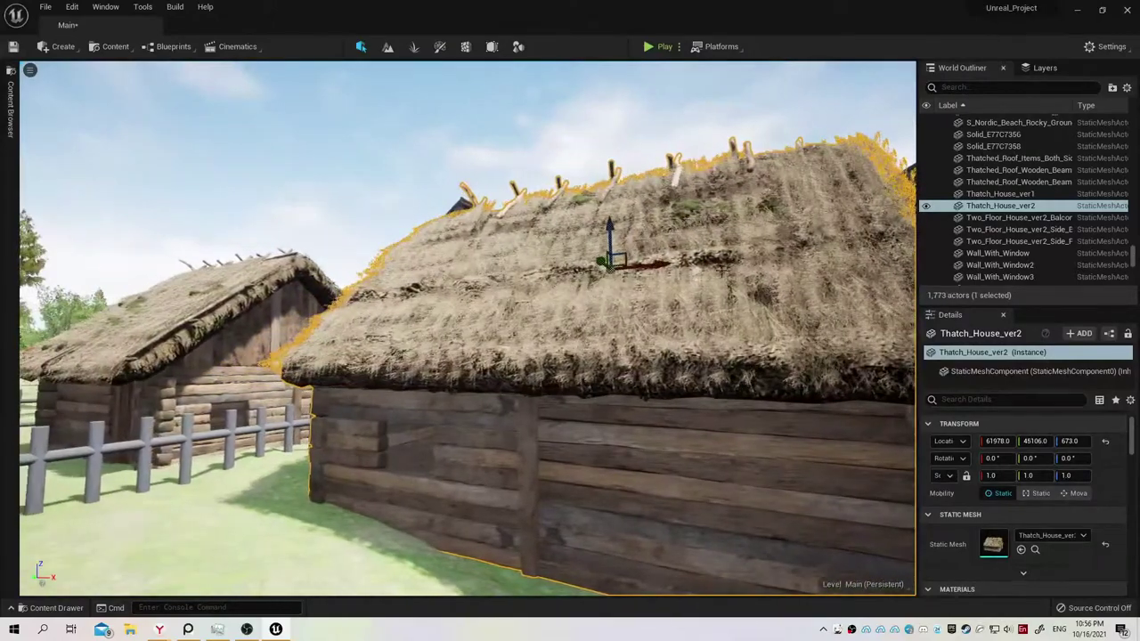
pyautogui.press('h')
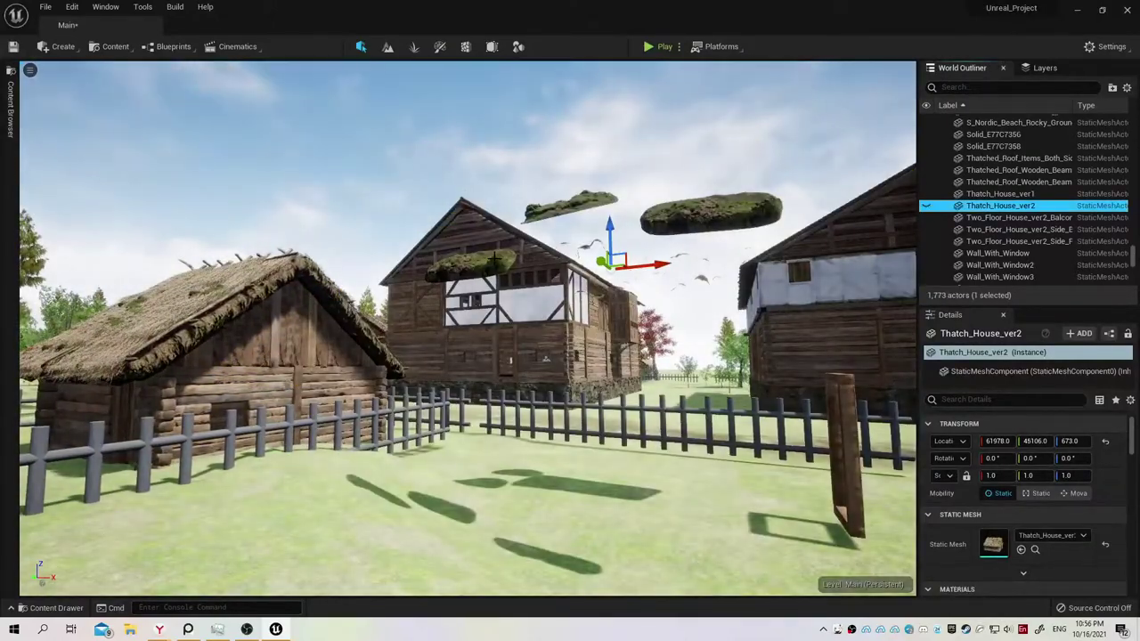
# Set the roof embankment's Location Z to 637 so it sits in the thatch.
pyautogui.click(927, 206)
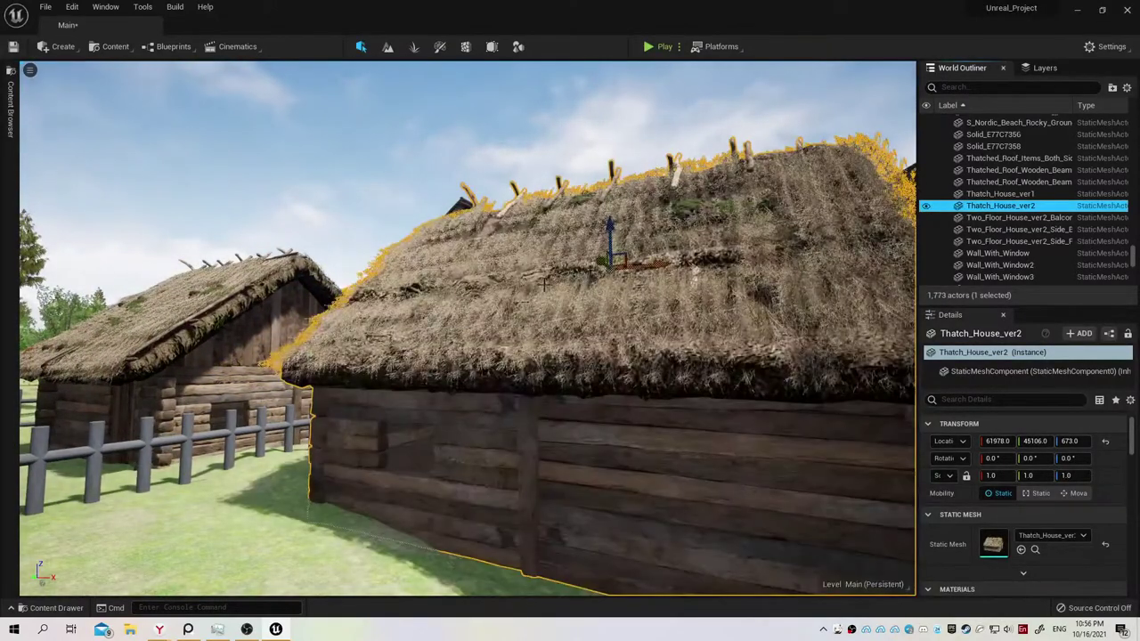
pyautogui.click(468, 267)
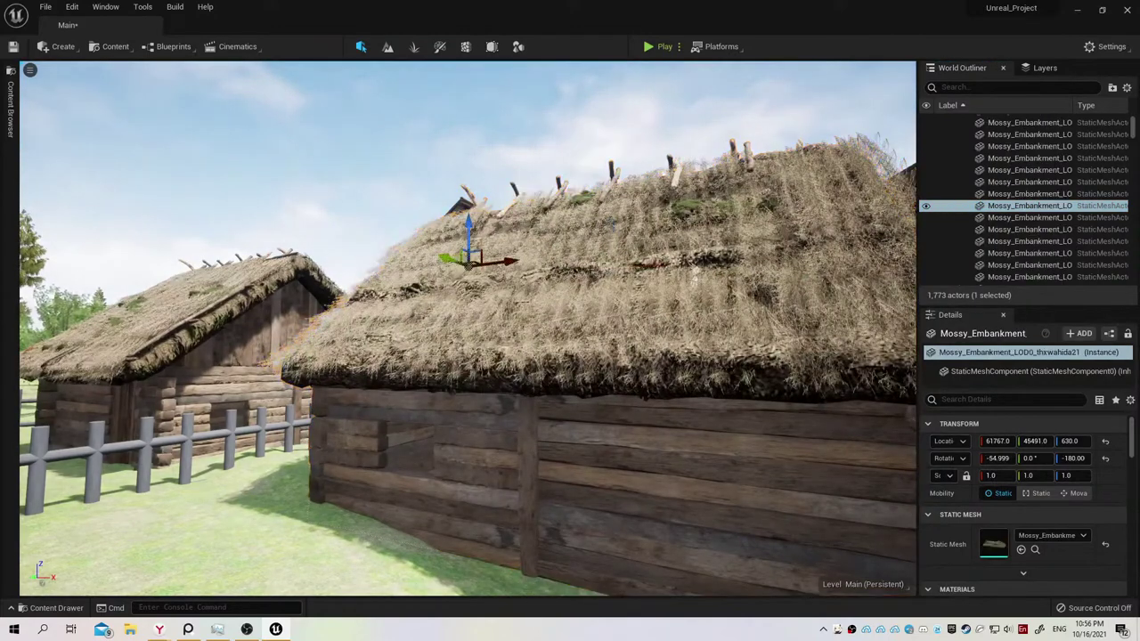
pyautogui.rightClick(495, 267)
pyautogui.click(1068, 441)
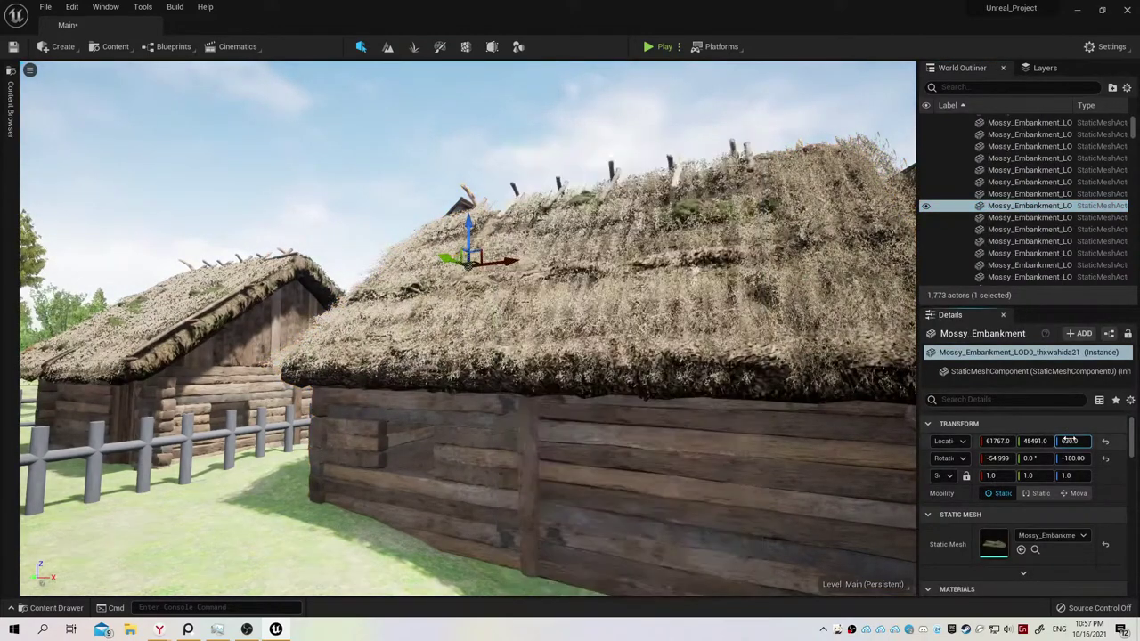
pyautogui.write('637')
pyautogui.moveTo(467, 330); pyautogui.dragTo(499, 303, button='right')
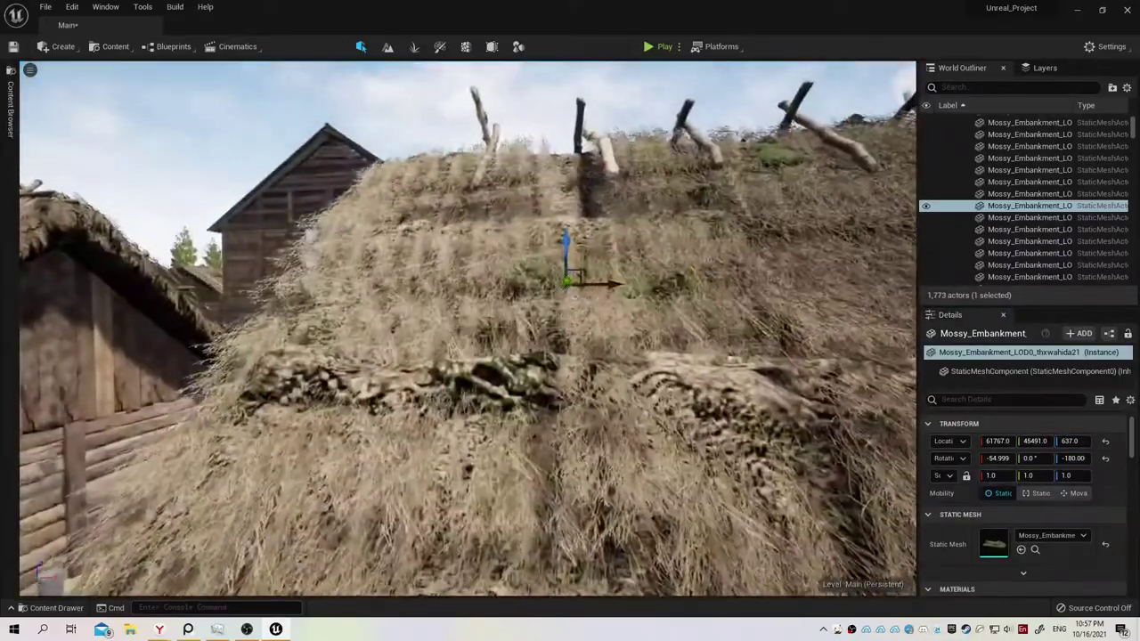
pyautogui.press('Escape')
pyautogui.moveTo(468, 329)
pyautogui.mouseDown(button='right')
pyautogui.moveTo(499, 303)
pyautogui.moveTo(392, 321)
pyautogui.moveTo(499, 347)
pyautogui.moveTo(561, 338)
pyautogui.moveTo(557, 325)
pyautogui.mouseUp(button='right')
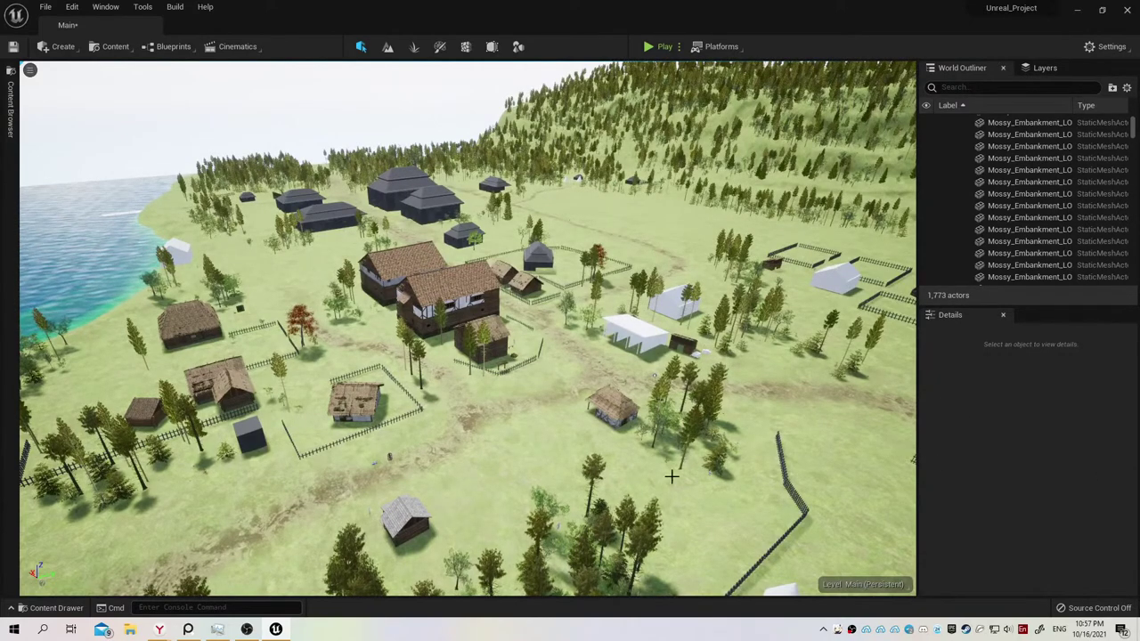
# Save all changed content, including the Main level.
pyautogui.click(56, 608)
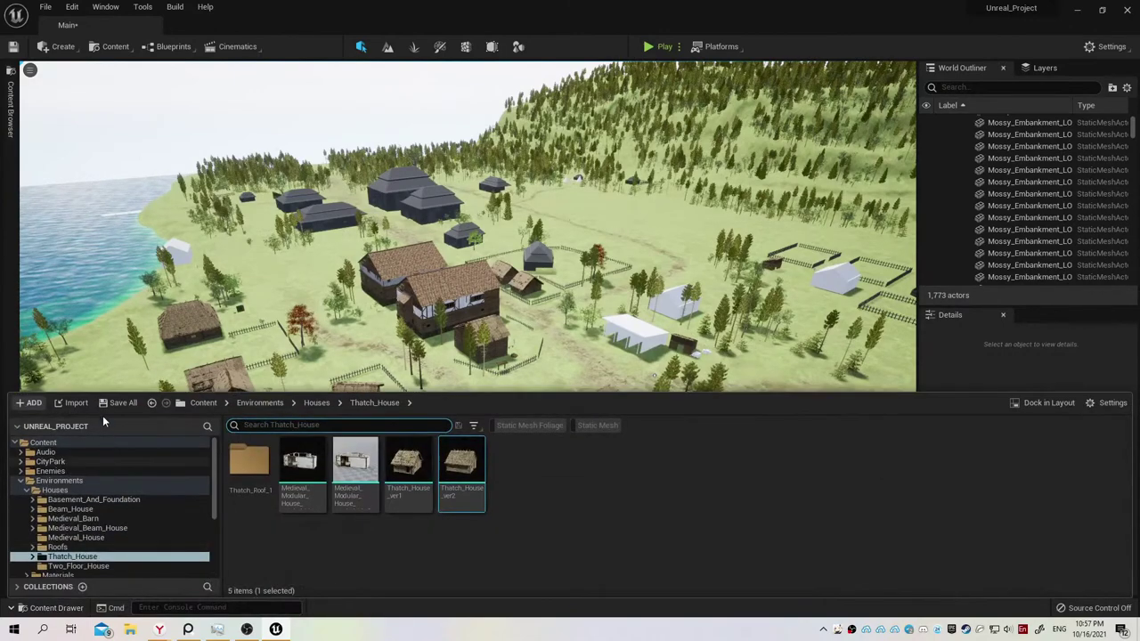
pyautogui.click(116, 405)
pyautogui.click(641, 445)
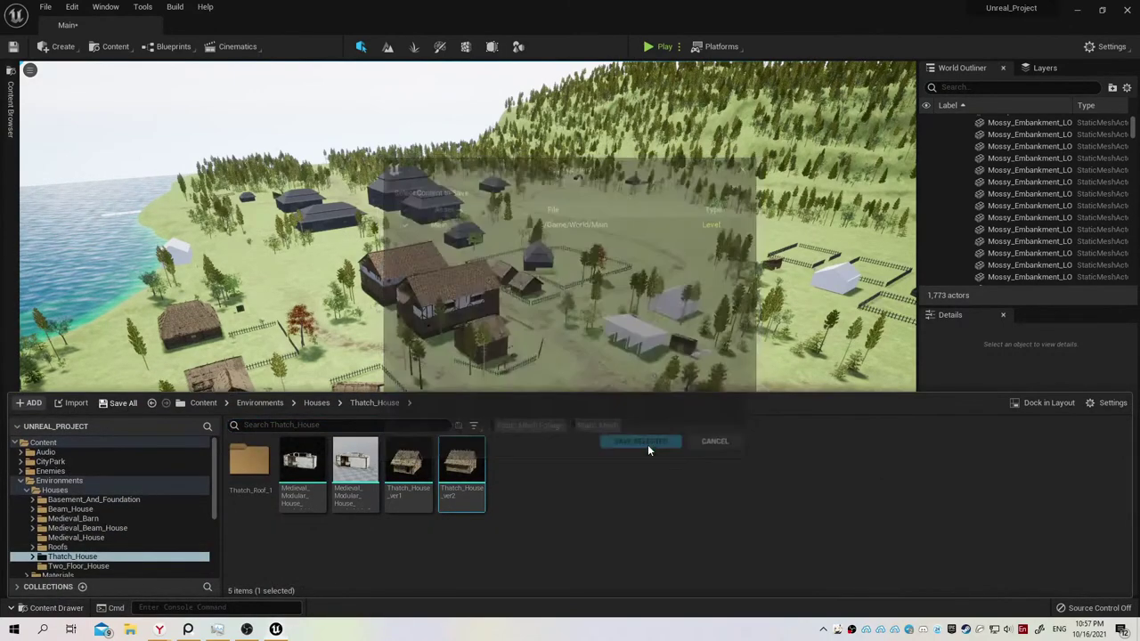